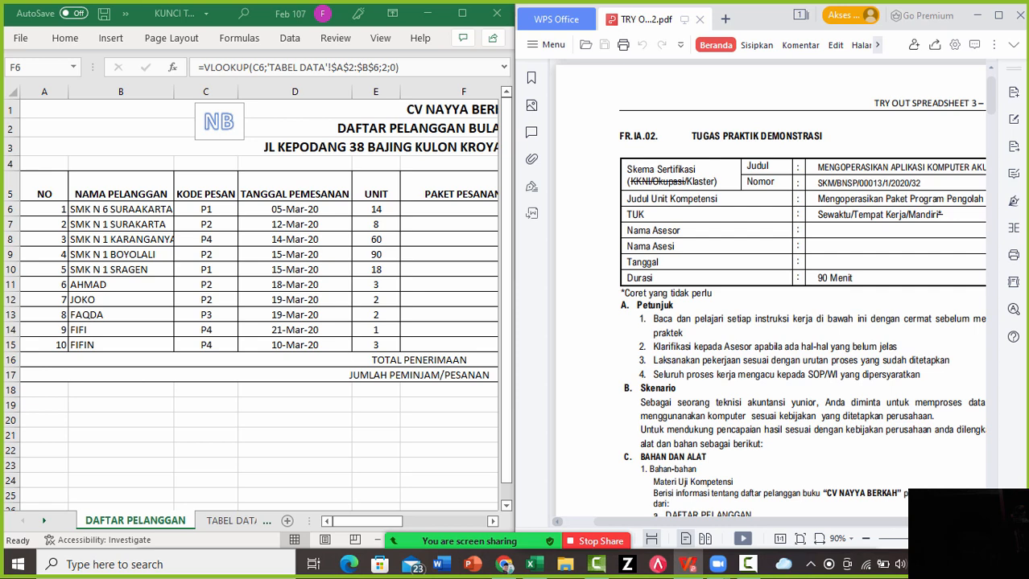
Read the Petunjuk, Skenario and Bahan dan Alat sections on the first page of the try-out PDF
scroll(767, 289, "right", 2)
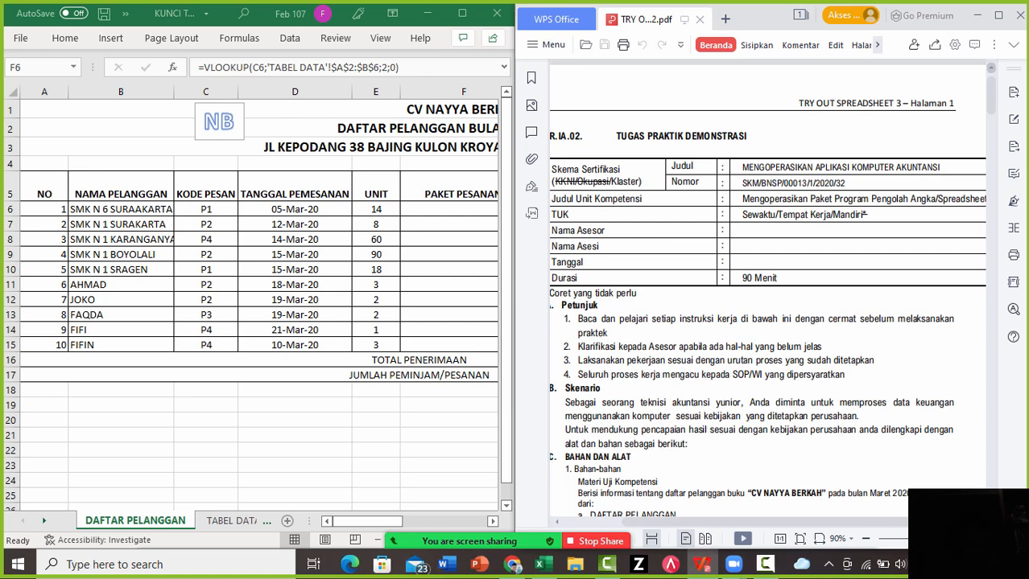
scroll(771, 288, "down", 1)
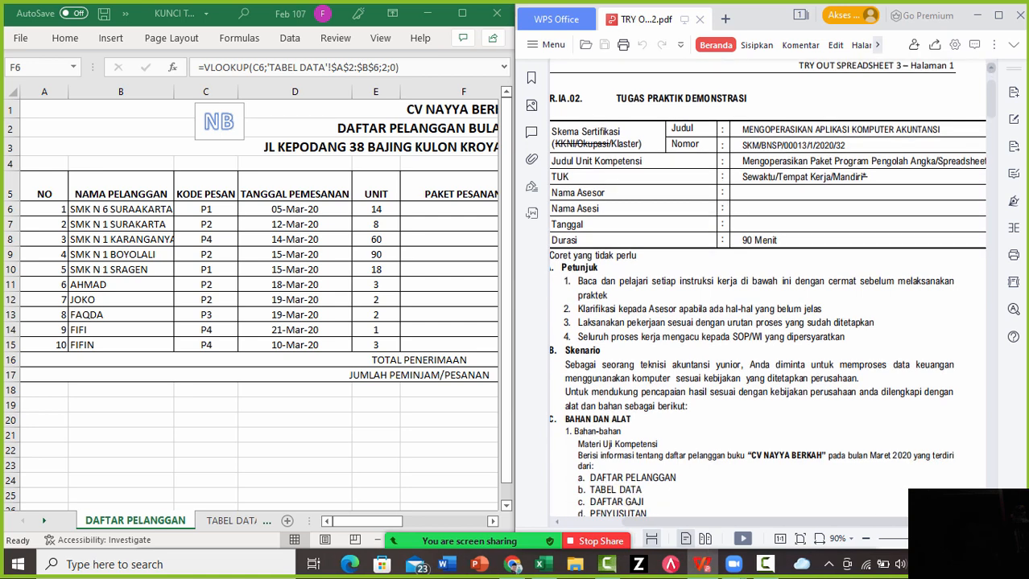
scroll(767, 288, "down", 1)
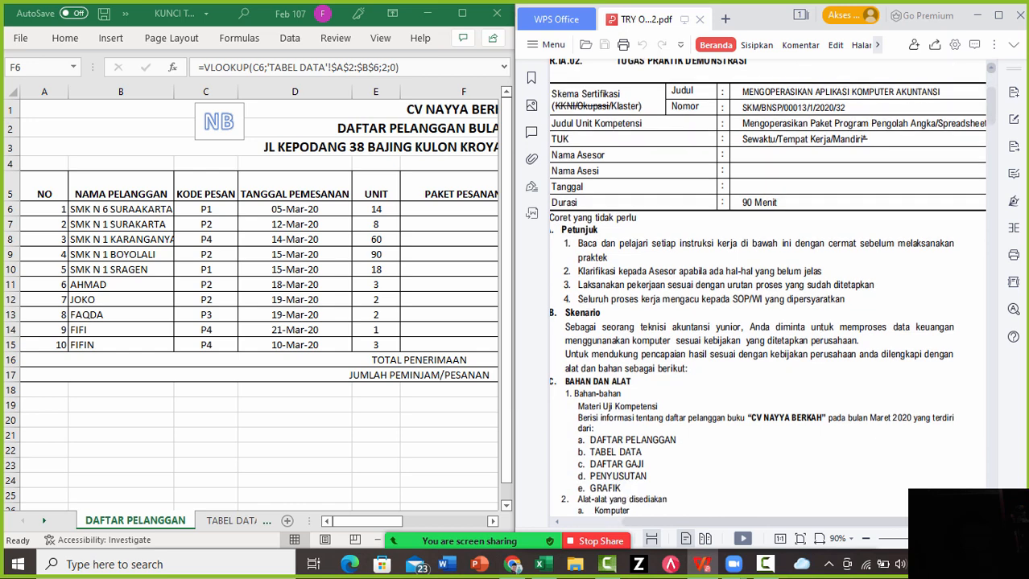
scroll(767, 288, "down", 1)
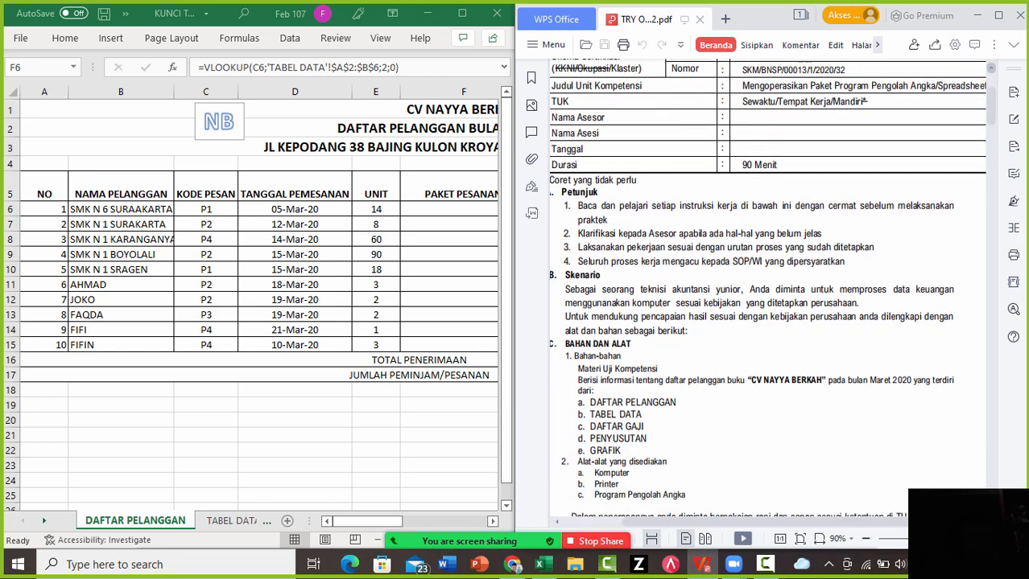
scroll(767, 288, "down", 1)
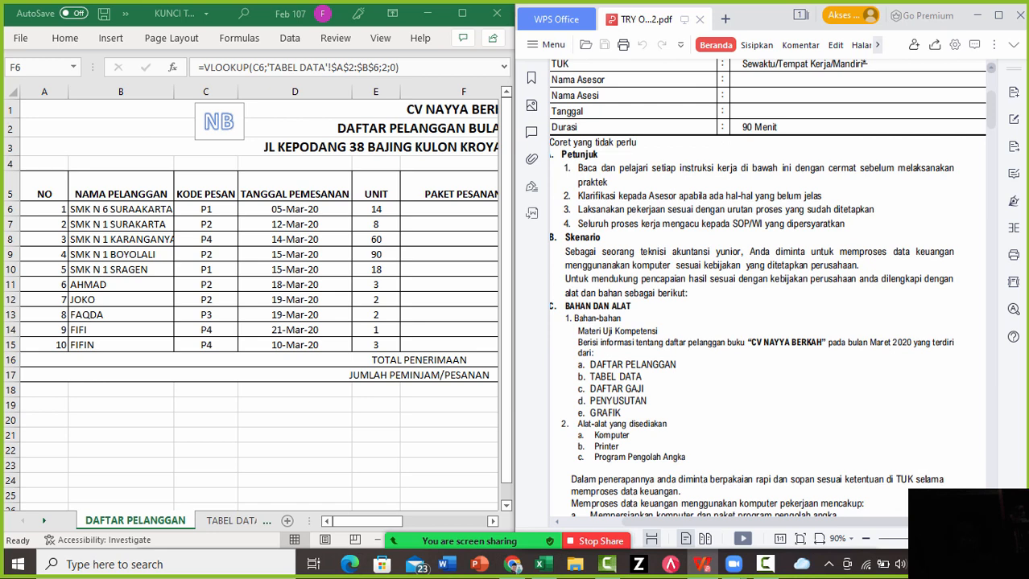
scroll(767, 288, "down", 1)
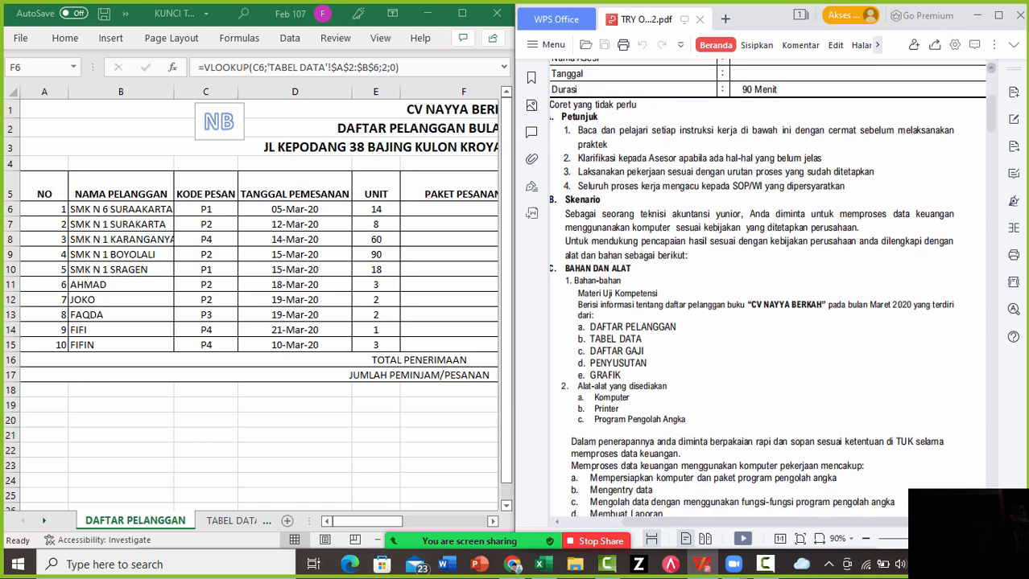
scroll(767, 288, "down", 1)
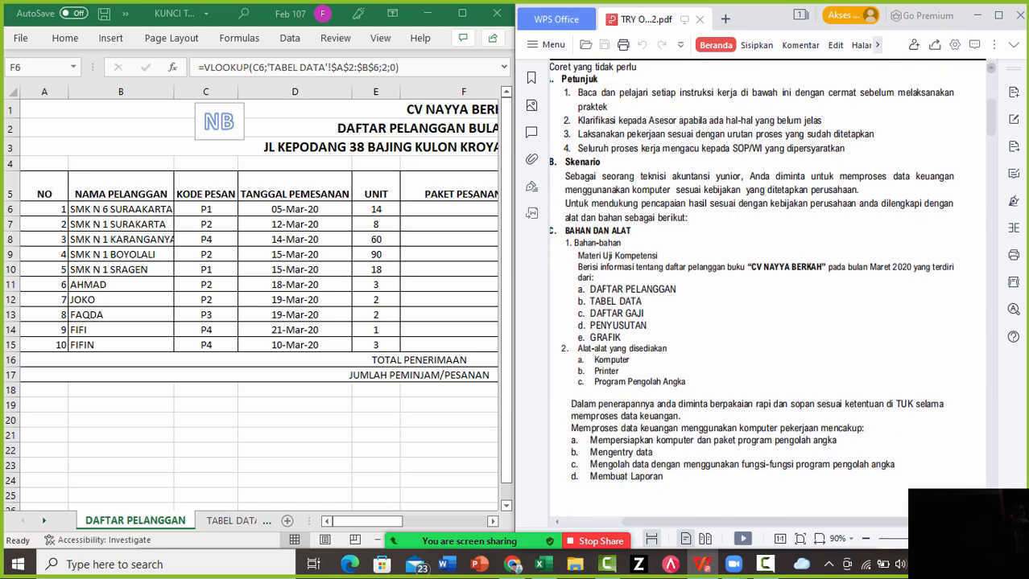
scroll(993, 74, "up", 1)
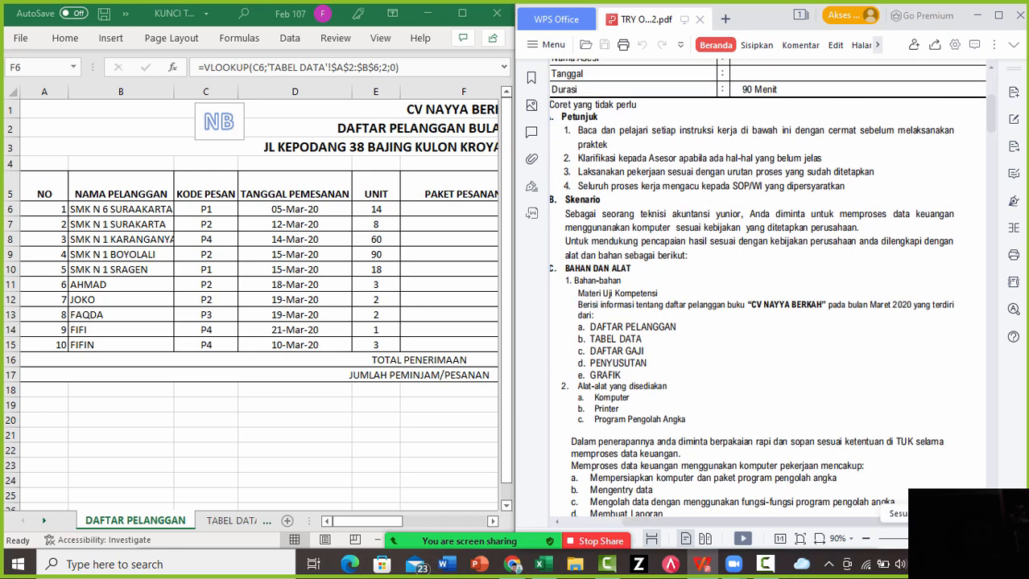
Enlarge the PDF to 100%, minimize the meeting's participant video panel, and read on to section D, Instruksi Kerja
left_click(992, 539)
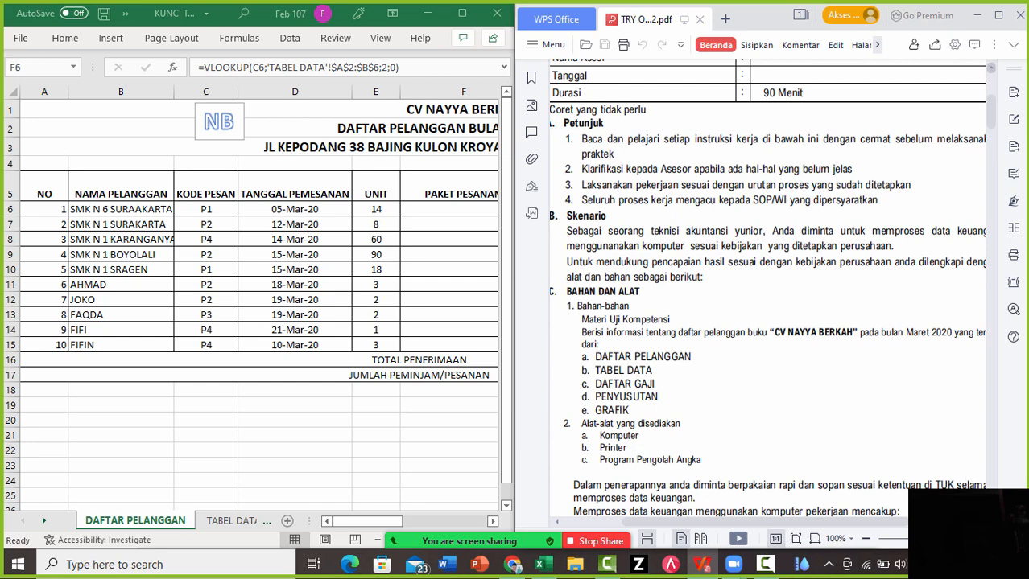
scroll(768, 288, "down", 1)
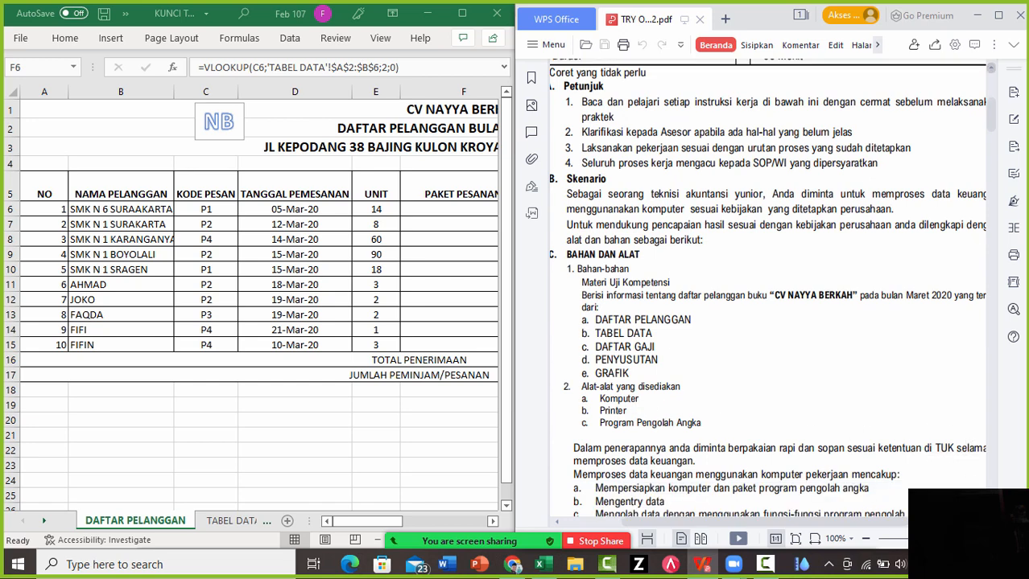
scroll(768, 289, "down", 1)
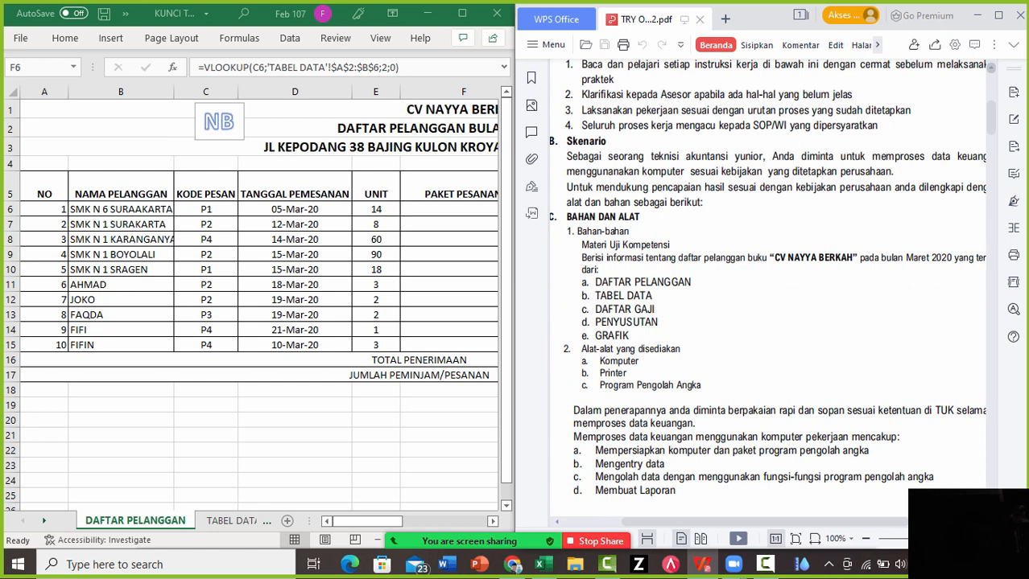
scroll(791, 372, "down", 4)
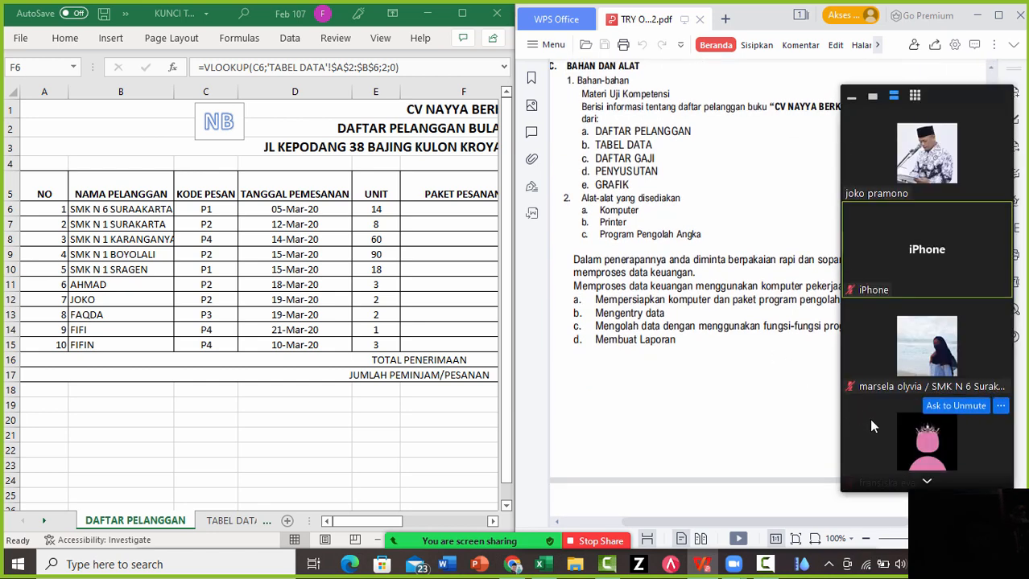
left_click(851, 98)
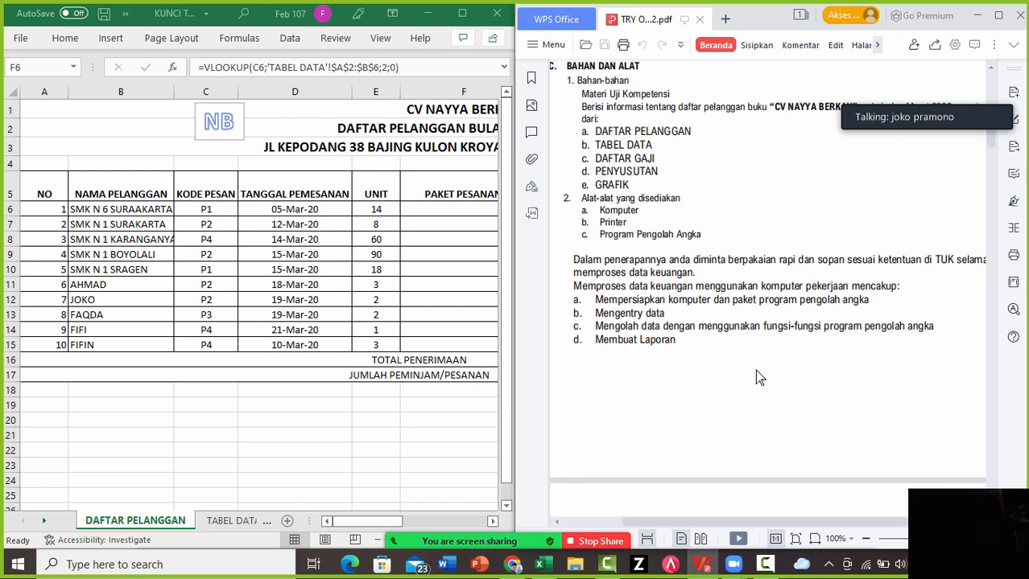
scroll(849, 409, "down", 3)
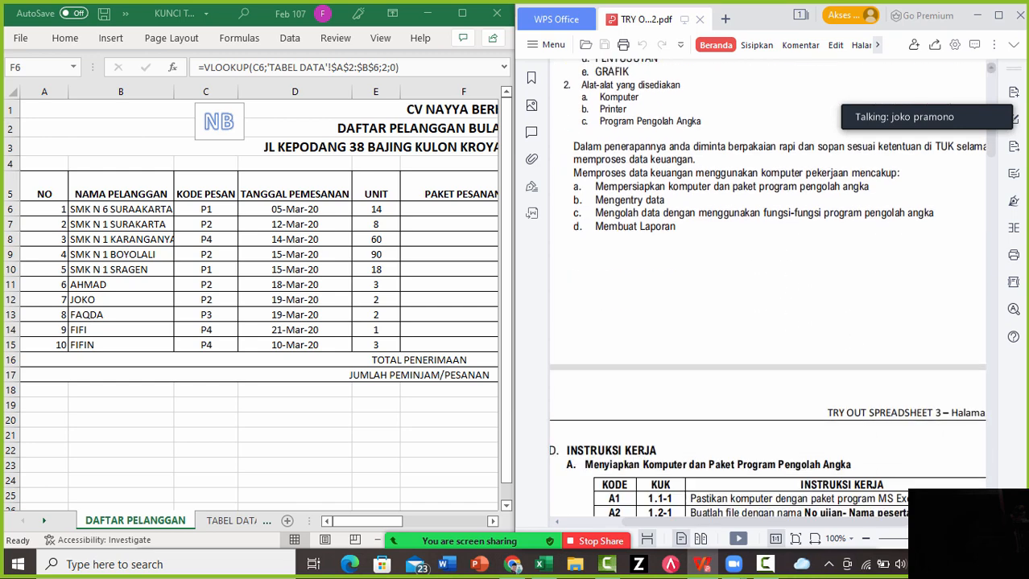
scroll(731, 231, "down", 6)
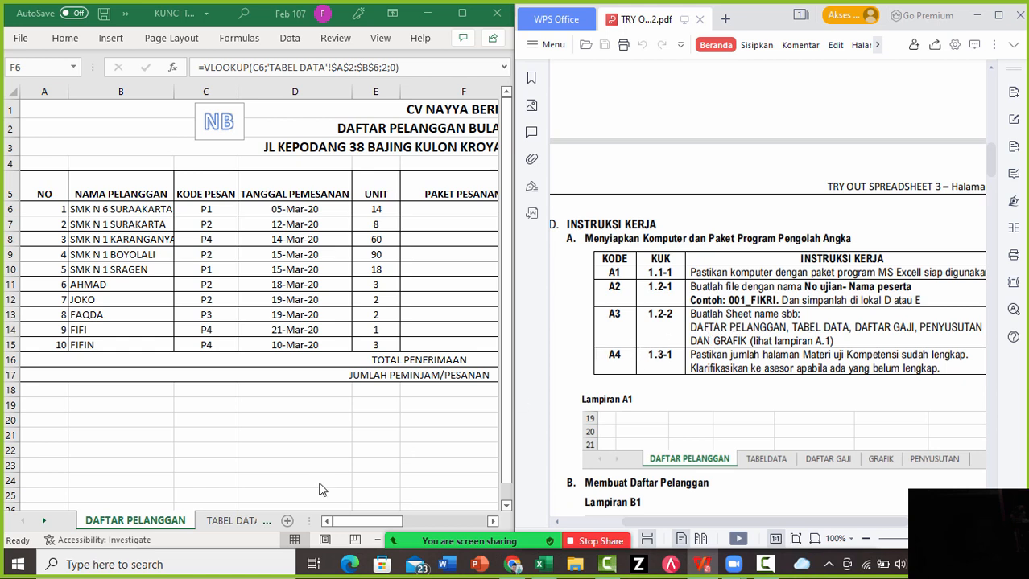
Switch to the Excel answer workbook, maximize its window and clear the range selection on the DAFTAR PELANGGAN sheet
left_click(380, 464)
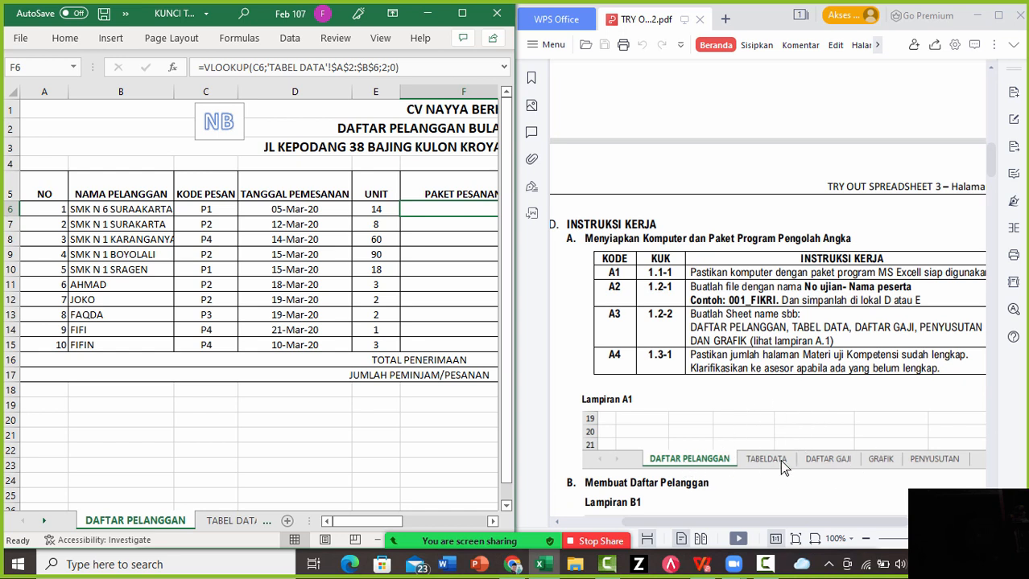
left_click(426, 466)
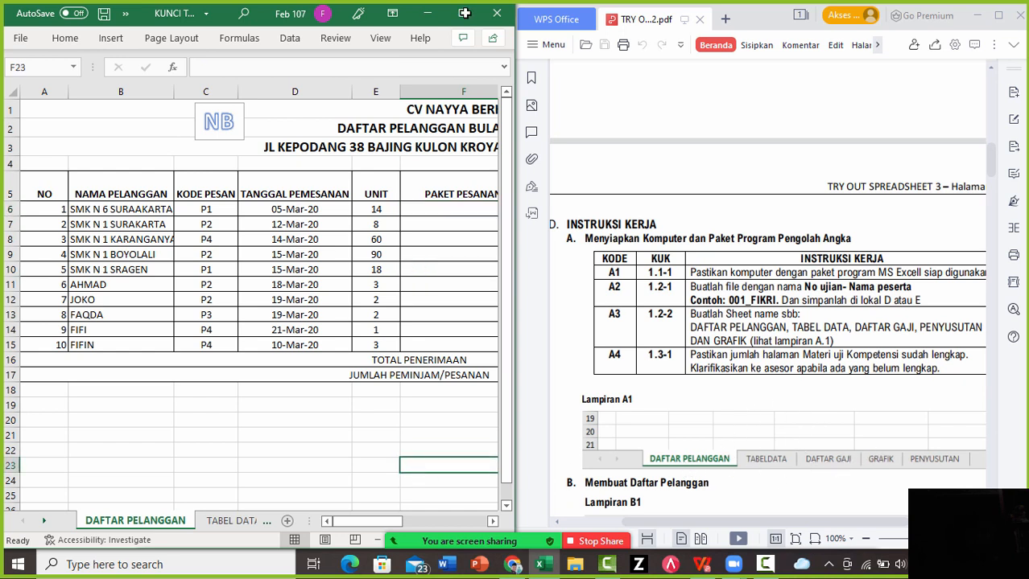
left_click(464, 13)
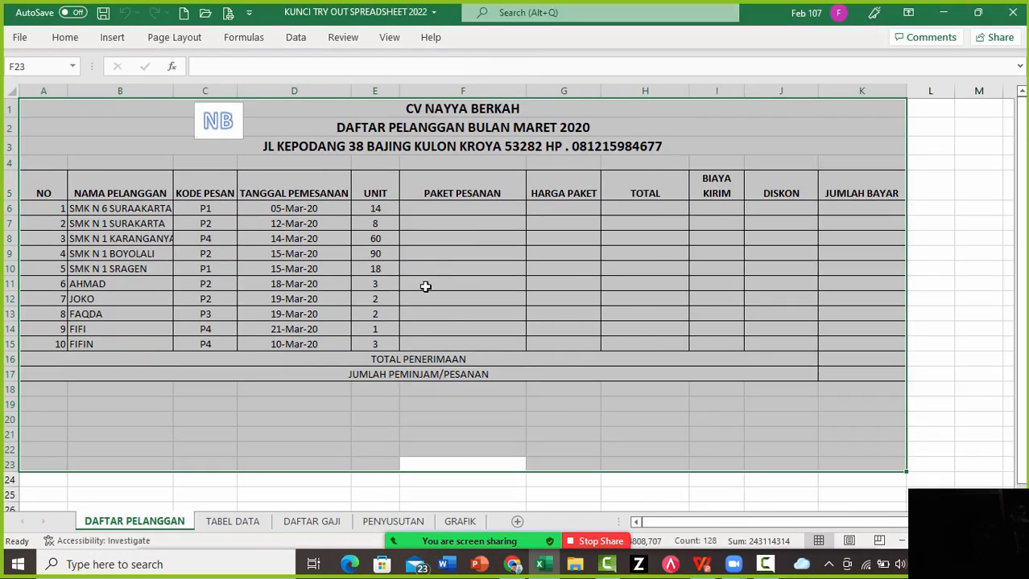
left_click(345, 455)
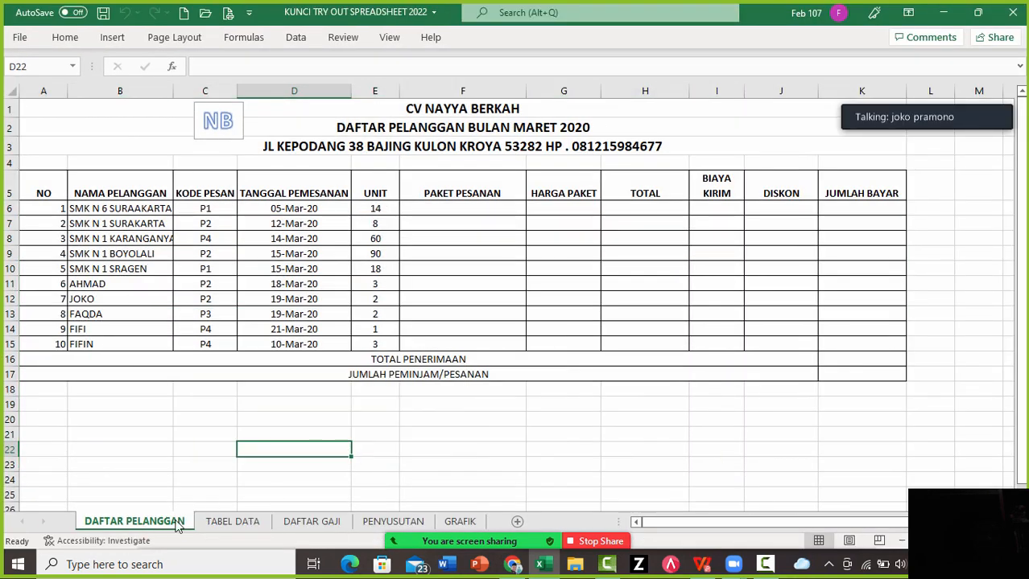
Review the TABEL DATA, DAFTAR GAJI, PENYUSUTAN and GRAFIK sheets and return to DAFTAR PELANGGAN
left_click(225, 523)
left_click(308, 523)
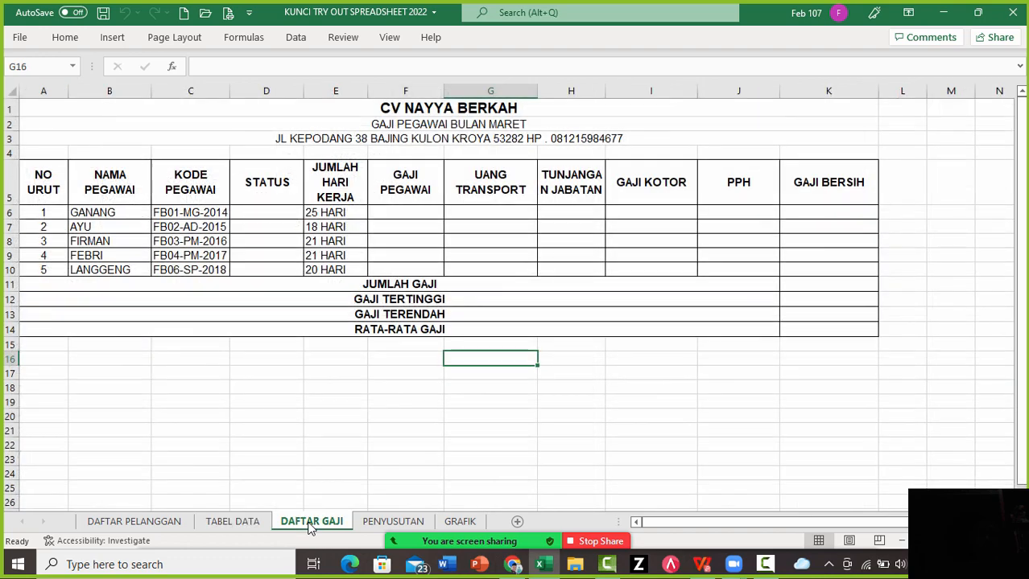
left_click(391, 524)
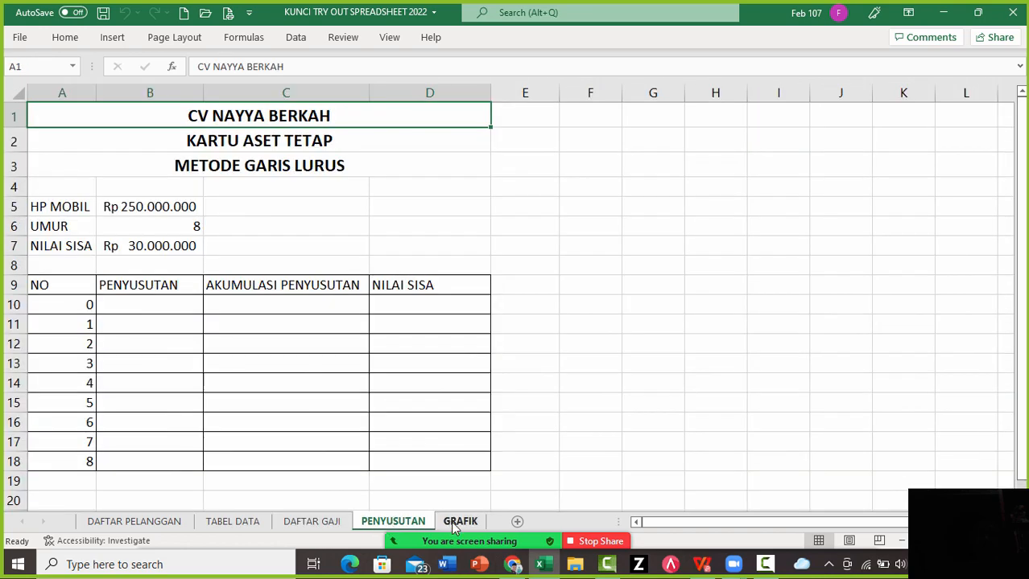
left_click(456, 523)
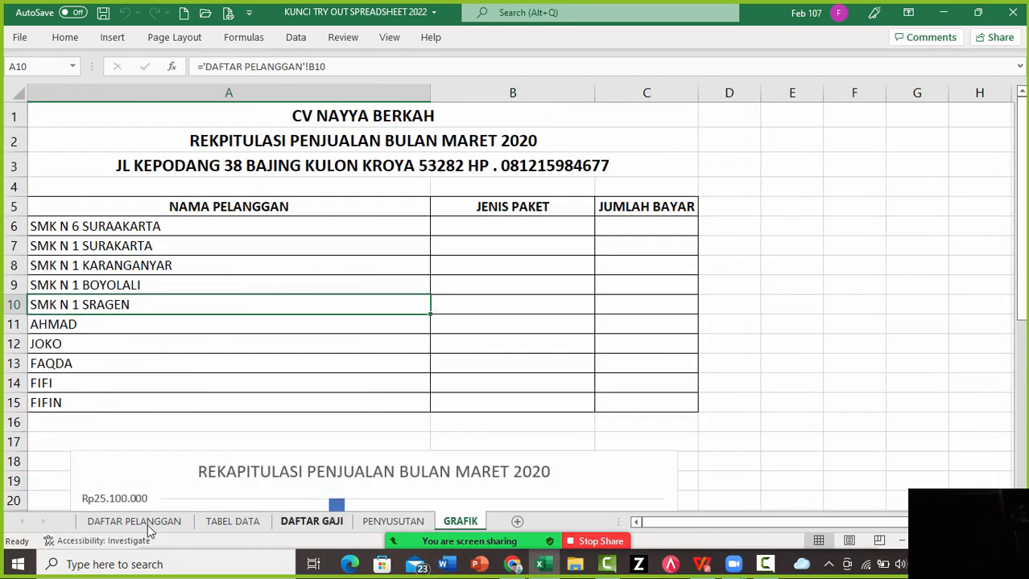
left_click(147, 525)
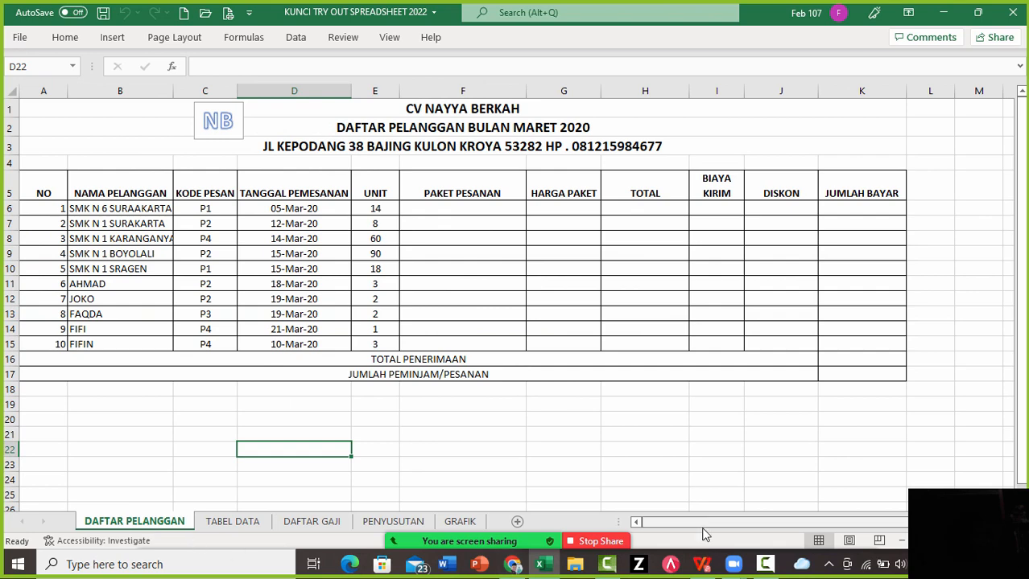
Compare Lampiran B1 in the WPS Office PDF with the DAFTAR PELANGGAN sheet in Excel, and read instructions B1 to B5
left_click(703, 566)
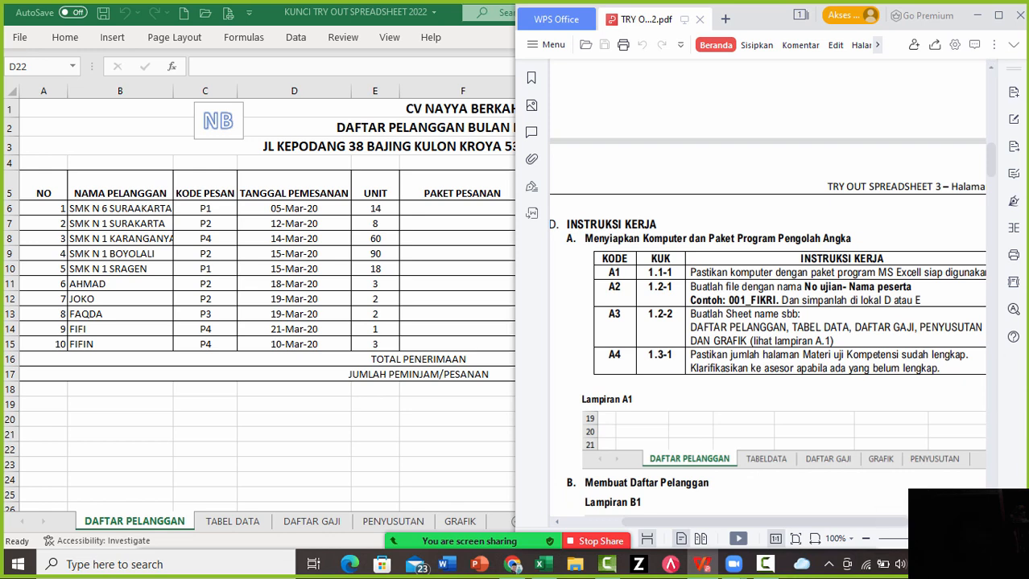
scroll(896, 475, "down", 6)
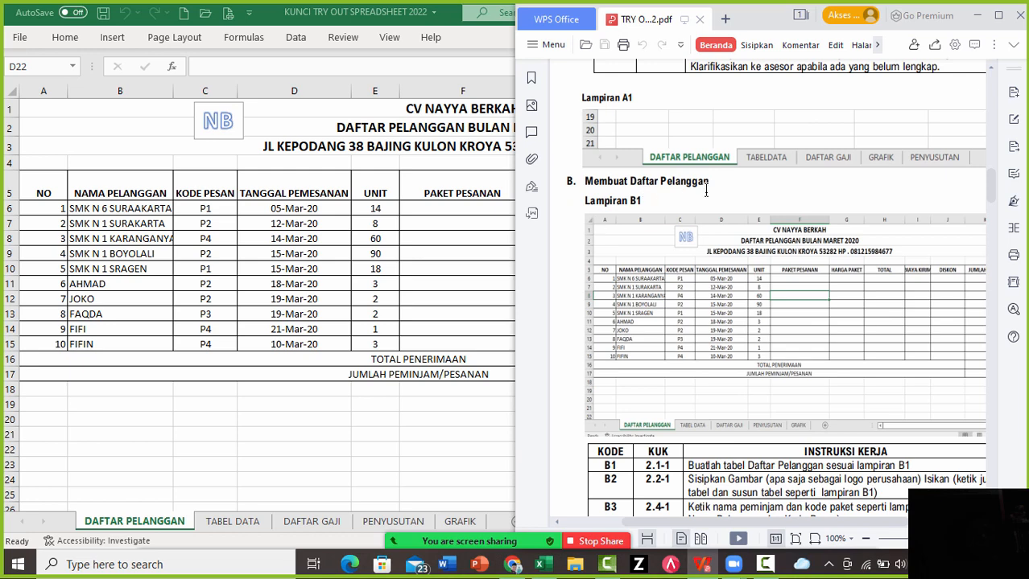
left_click(113, 523)
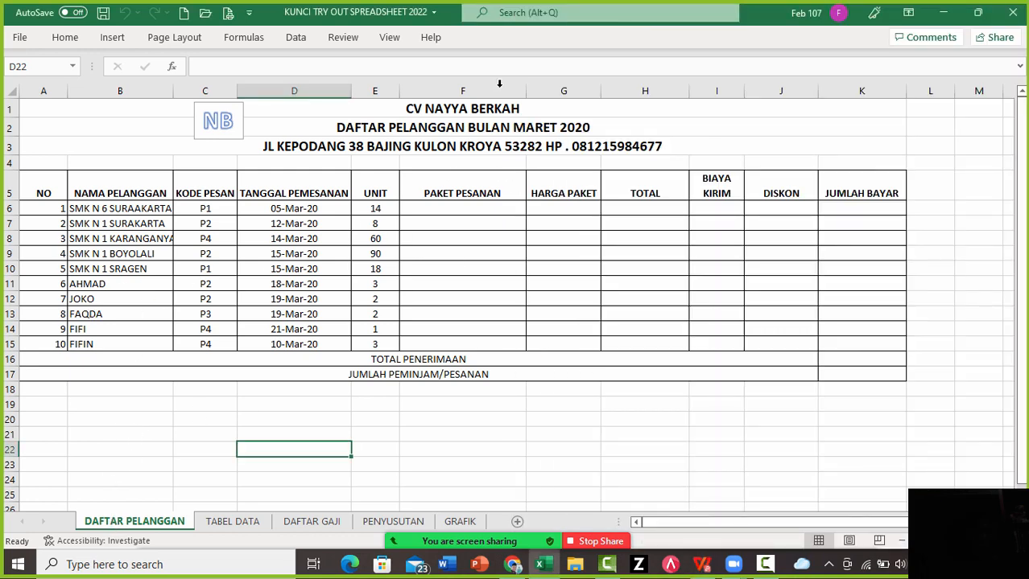
left_click(702, 565)
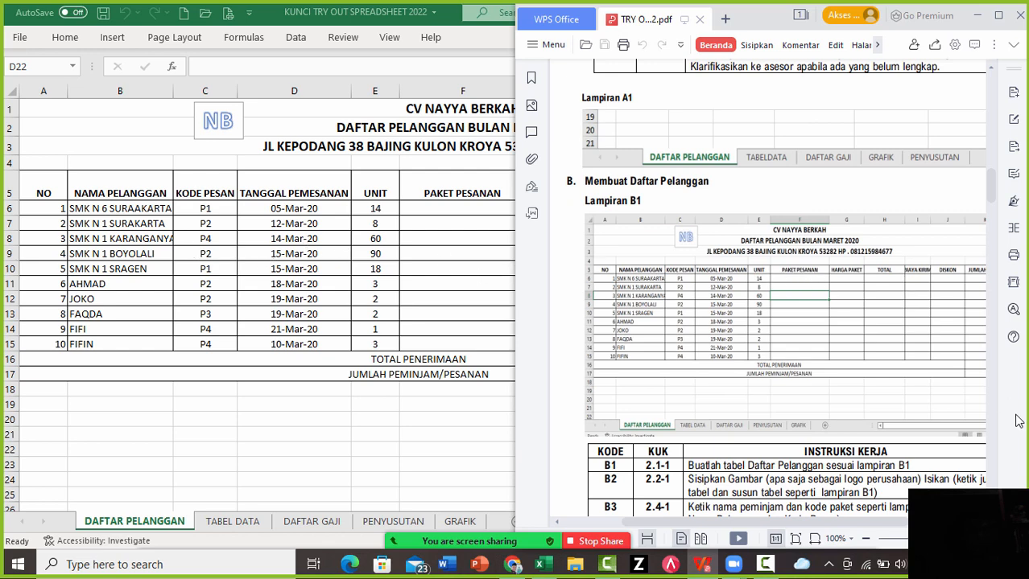
scroll(784, 322, "down", 5)
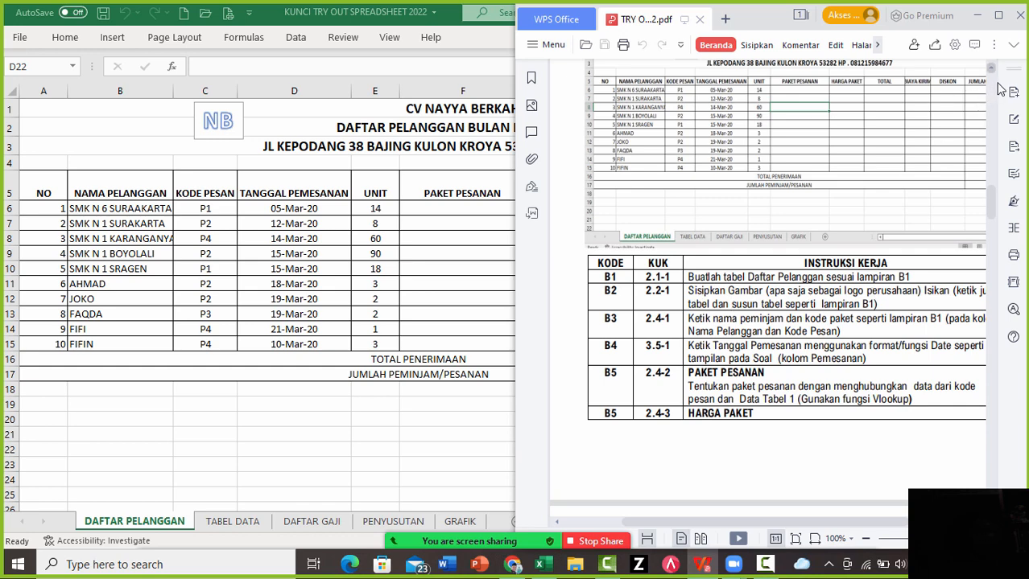
scroll(993, 79, "up", 2)
scroll(993, 79, "up", 2)
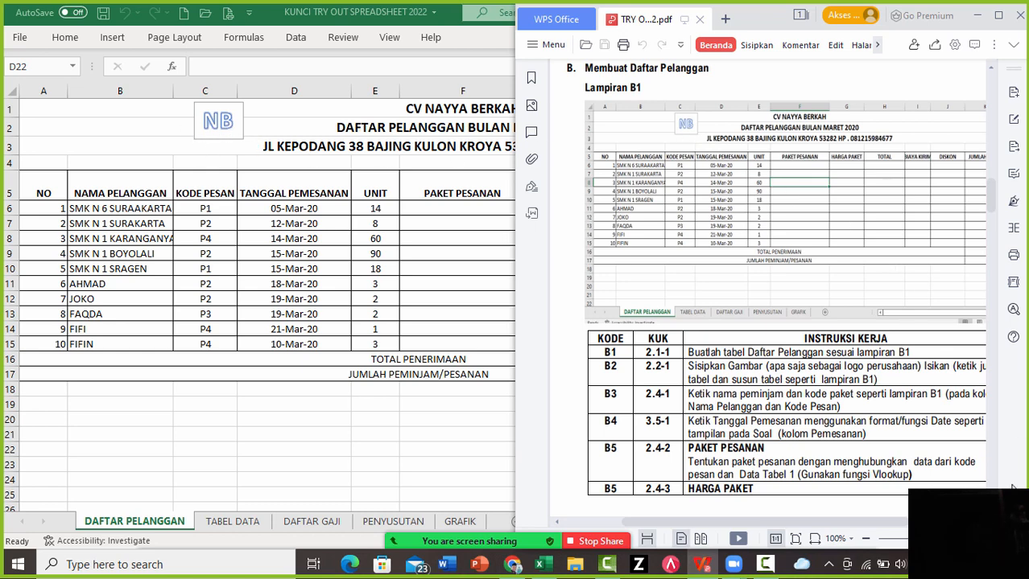
scroll(775, 282, "down", 2)
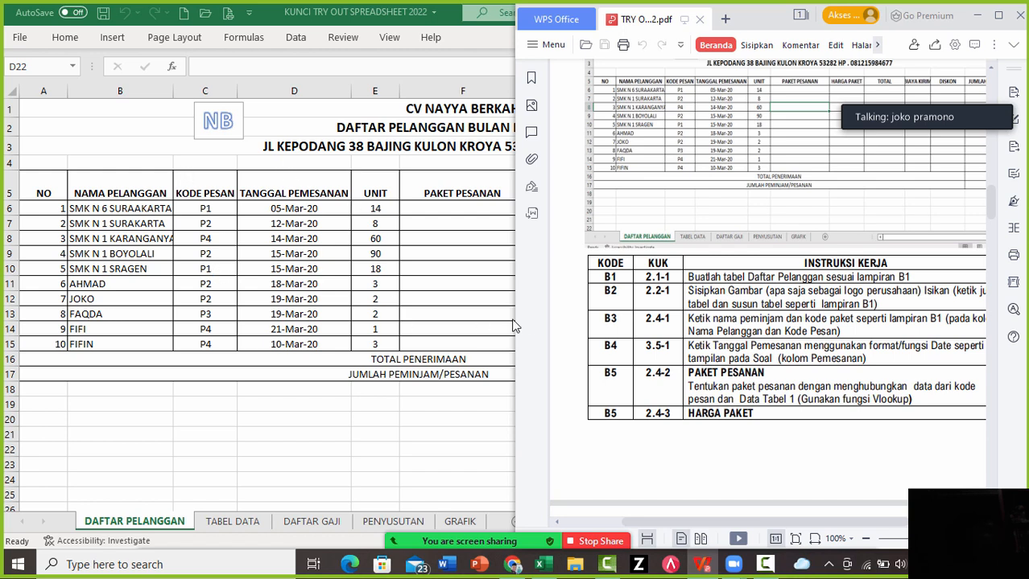
Inspect the PAKET PESANAN formula in cell F6 in Excel and read the PDF's column instructions from Paket Pesanan through Jumlah Bayar
left_click(433, 210)
left_click(433, 209)
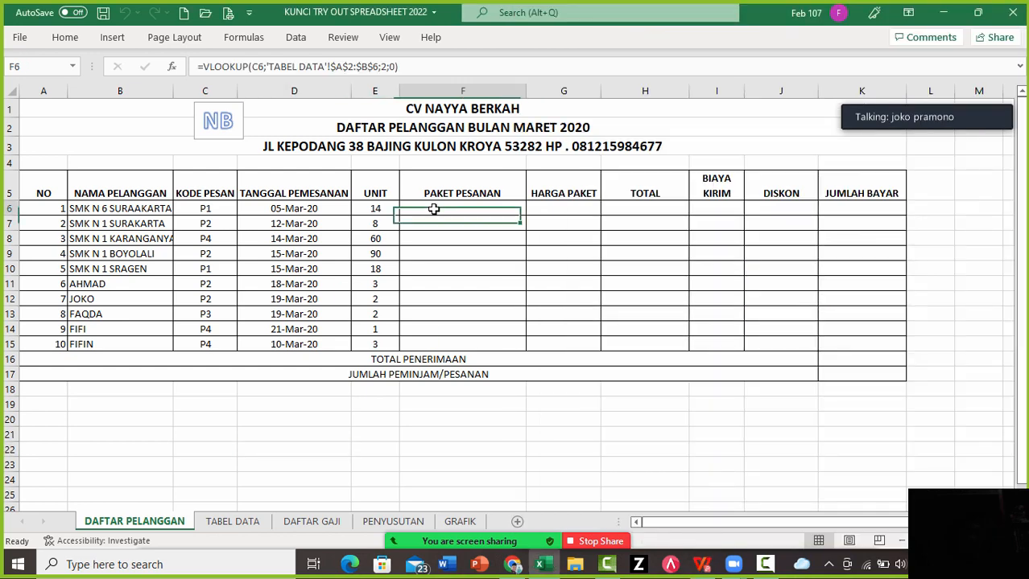
left_click(703, 565)
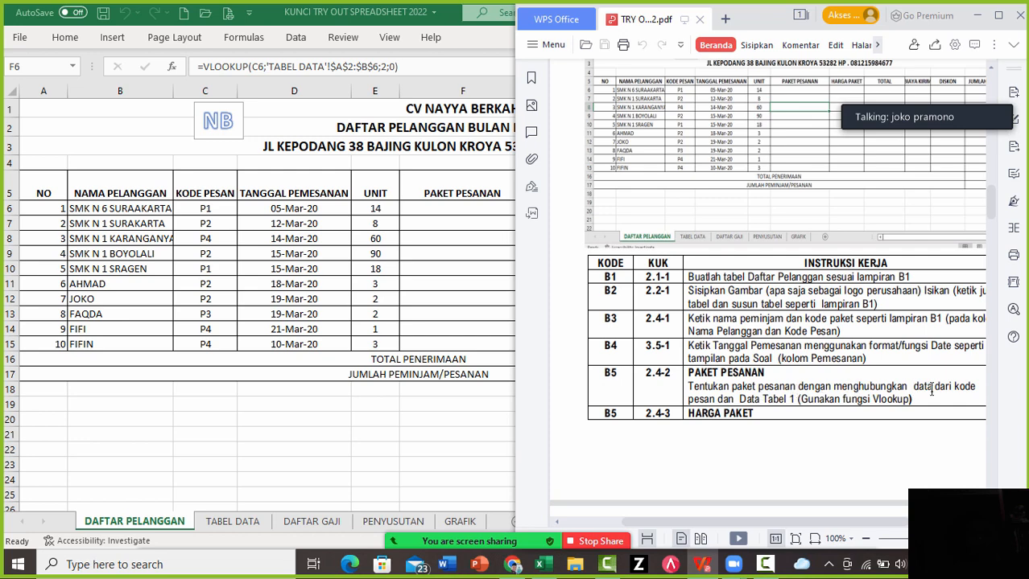
scroll(766, 292, "right", 1)
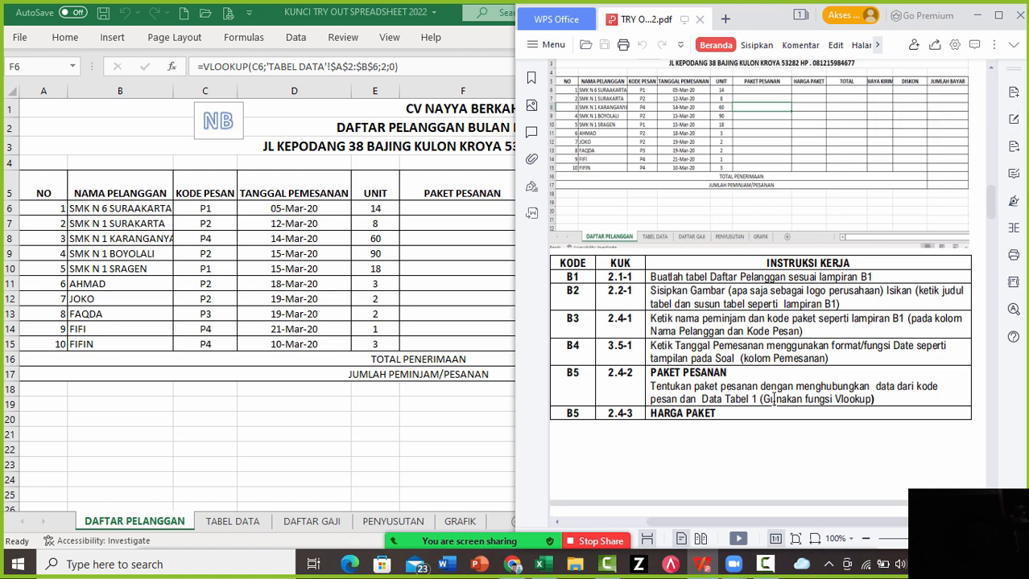
scroll(990, 68, "down", 1)
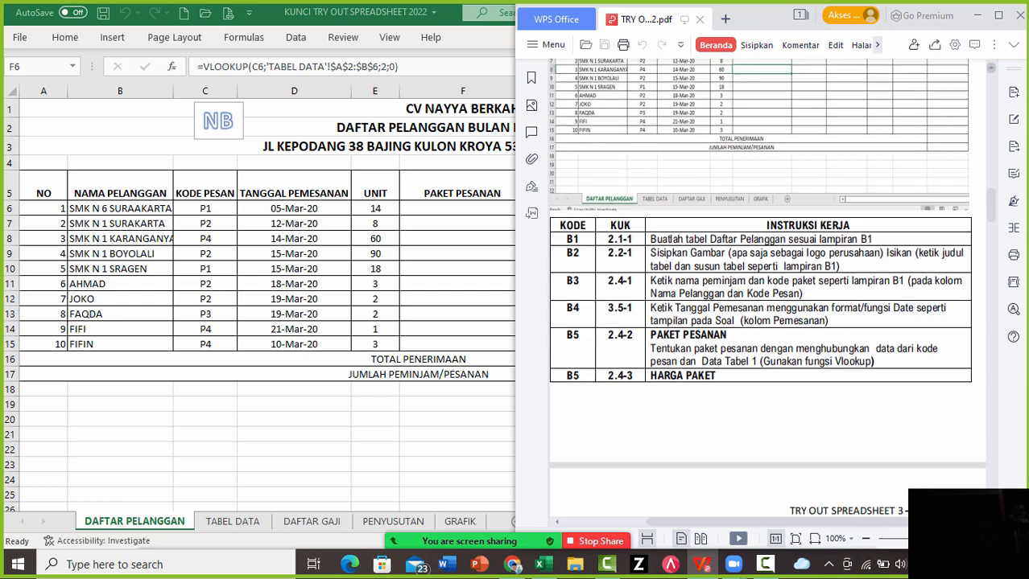
scroll(767, 287, "down", 8)
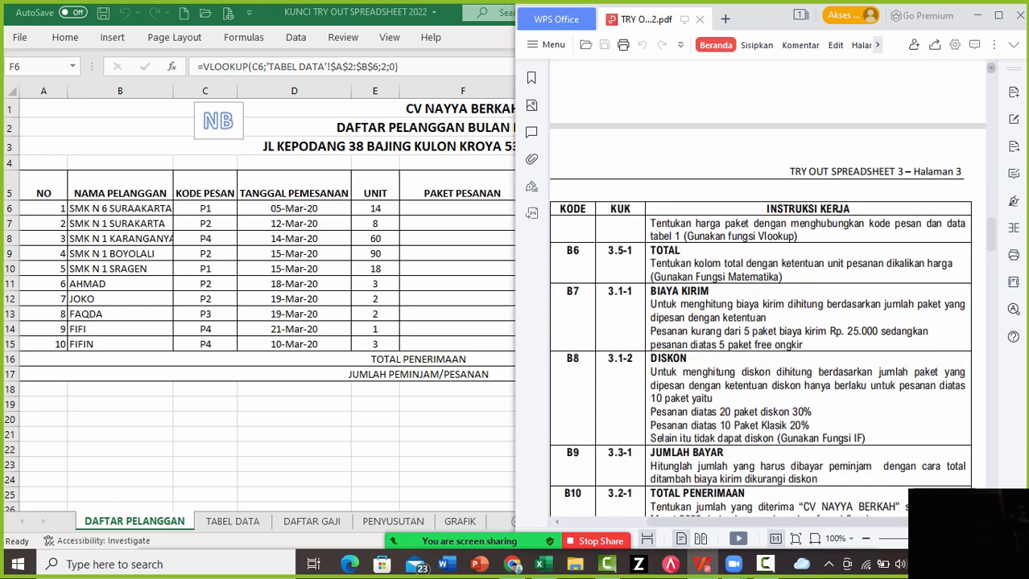
Compare the PDF's Lampiran C1 tables with the TABEL DATA sheet in Excel, and return to the DAFTAR PELANGGAN sheet
scroll(674, 330, "down", 9)
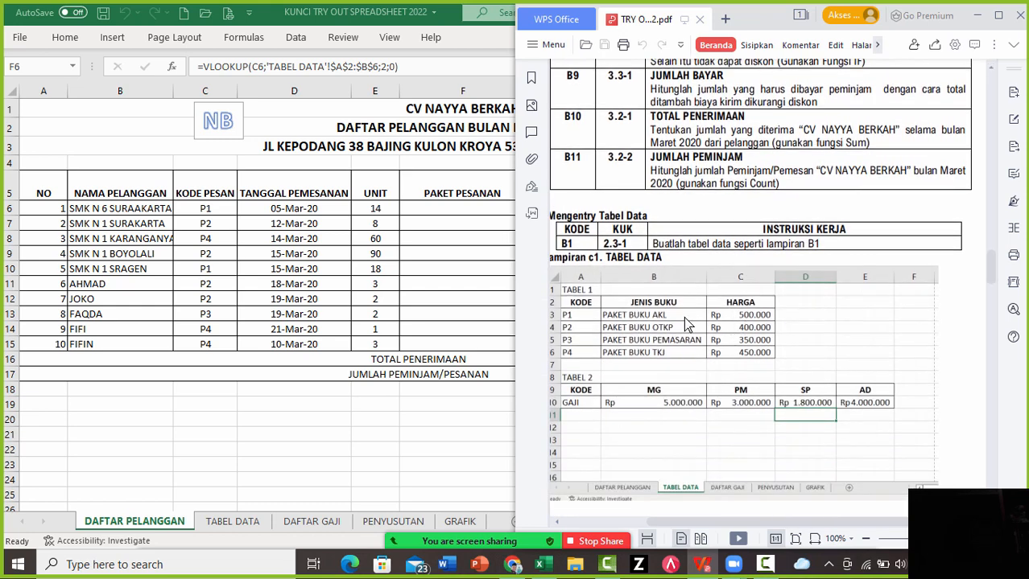
left_click(231, 523)
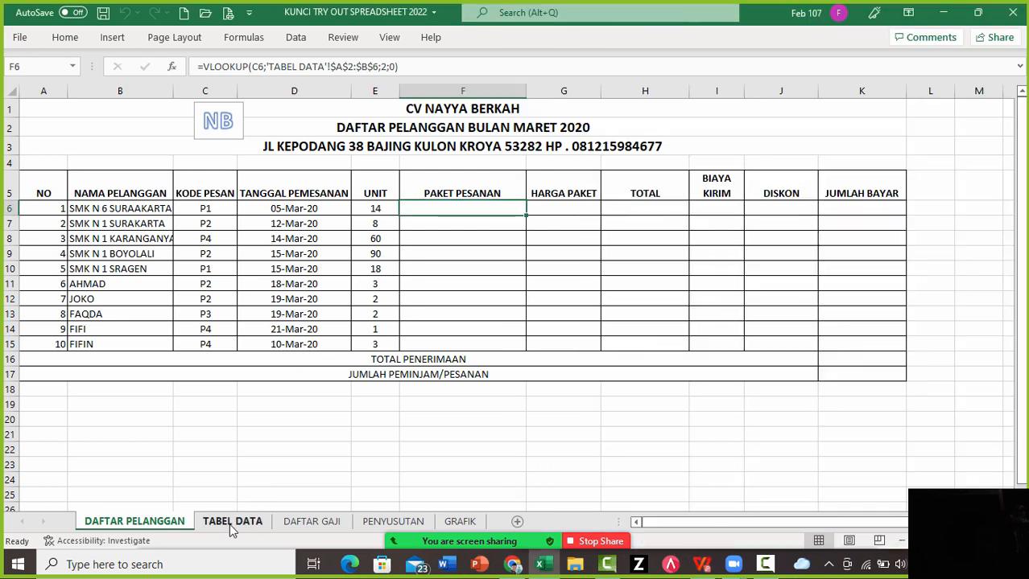
left_click(231, 524)
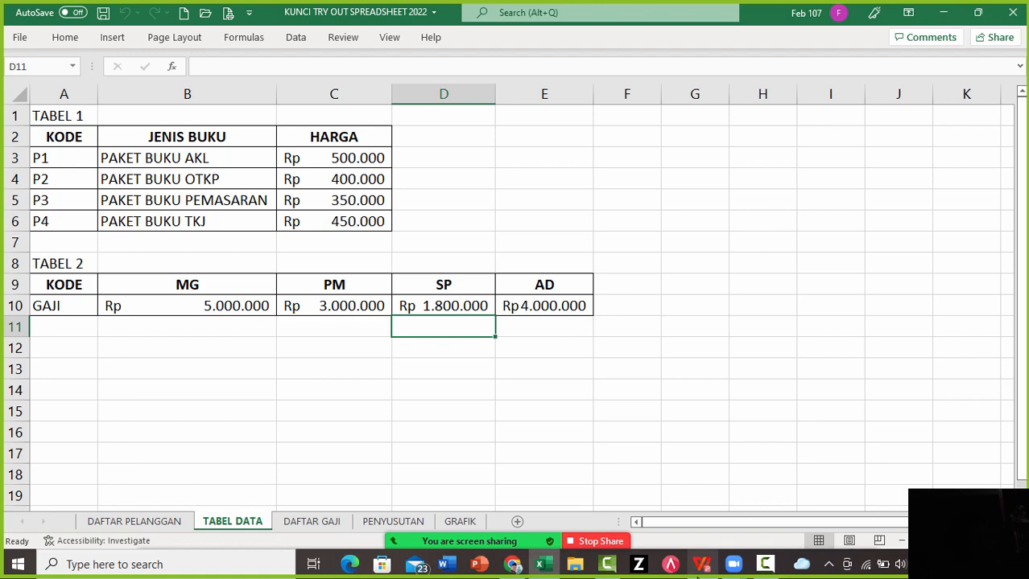
left_click(700, 566)
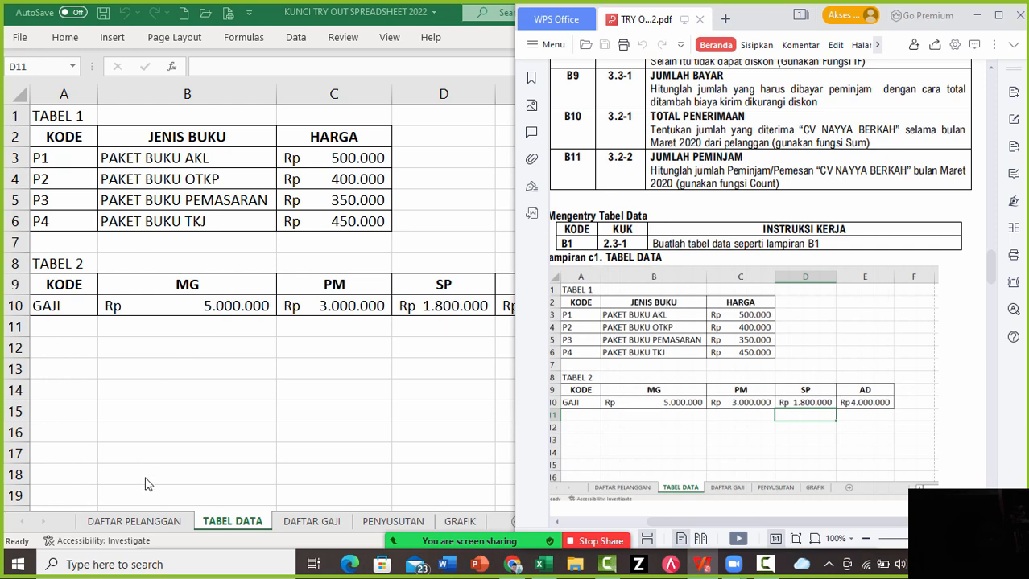
left_click(145, 527)
left_click(135, 522)
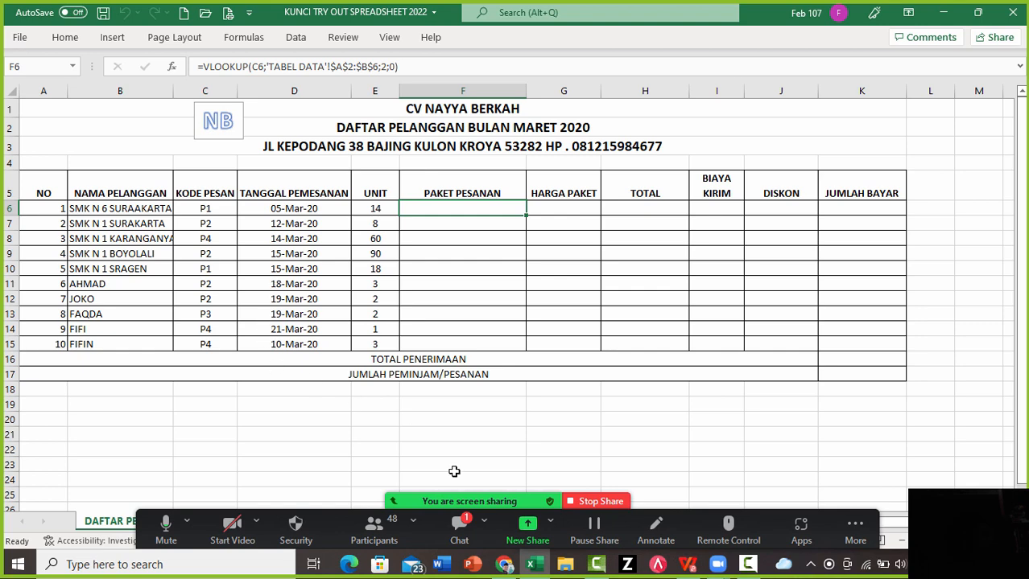
Open the Zoom meeting chat, read the participants' messages and close the chat window
left_click(461, 537)
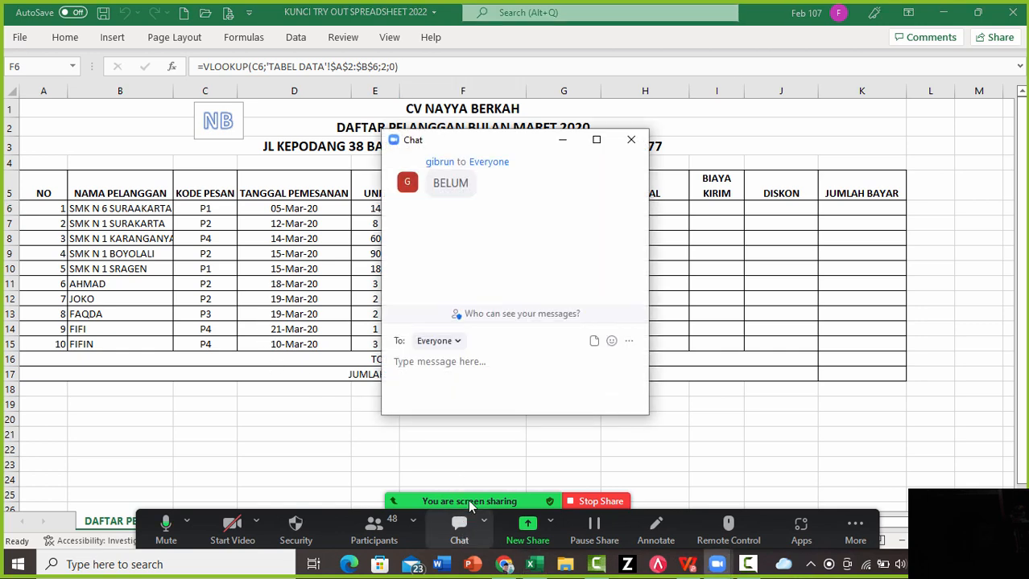
left_click(632, 153)
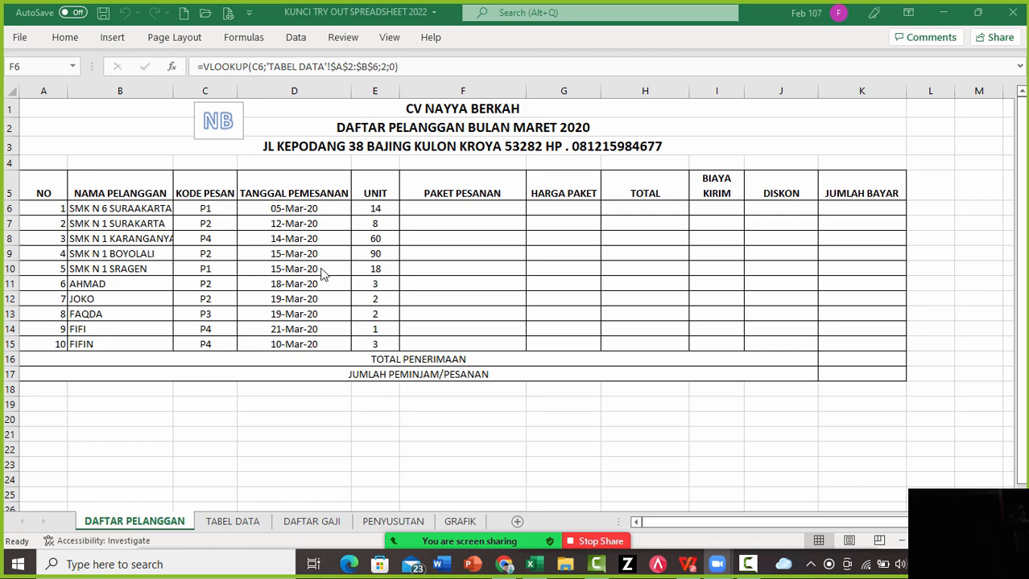
Examine Tabel 1 and Tabel 2 on the TABEL DATA sheet against the order codes on DAFTAR PELANGGAN in Excel
left_click(218, 525)
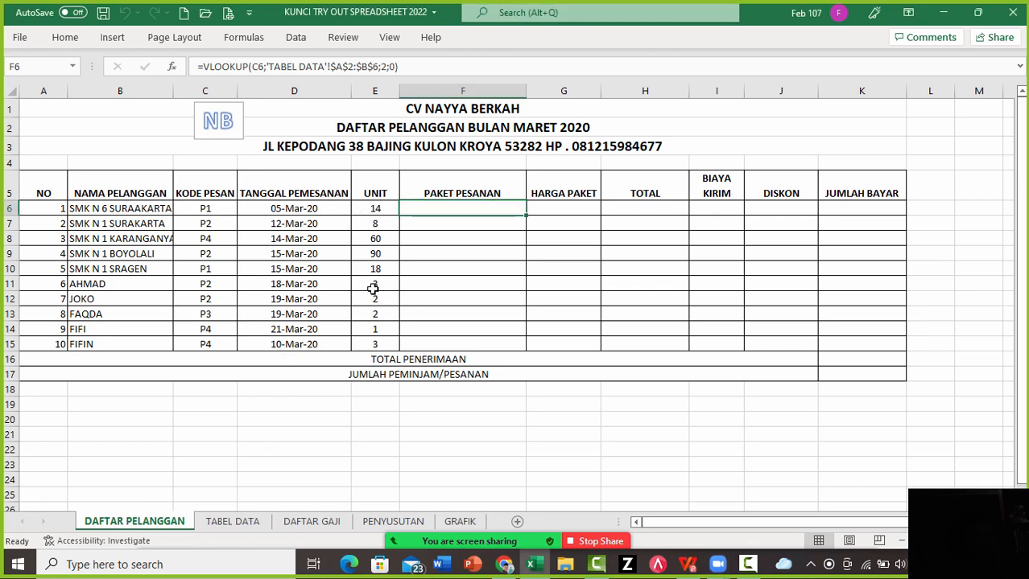
left_click(242, 524)
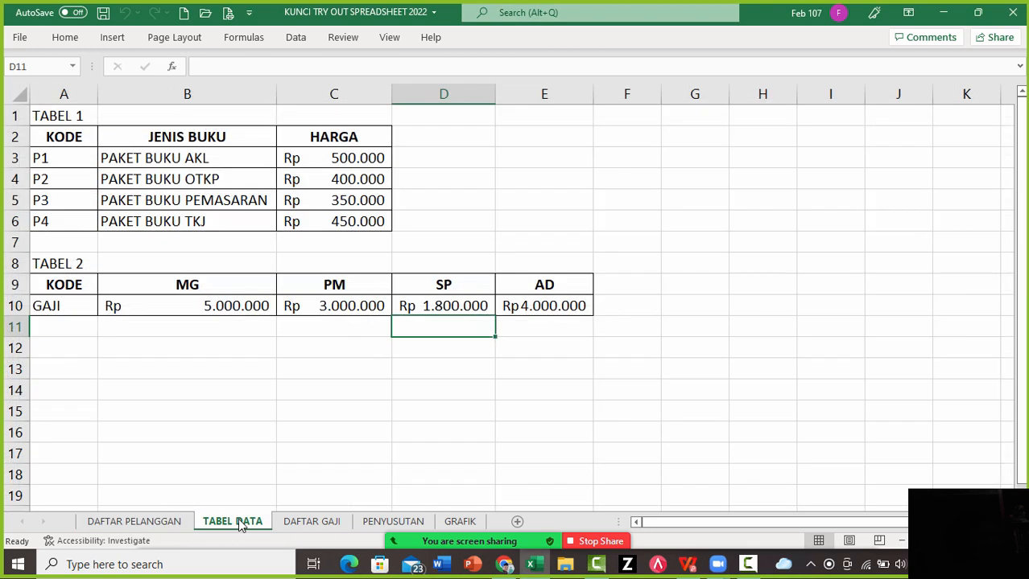
left_click(128, 523)
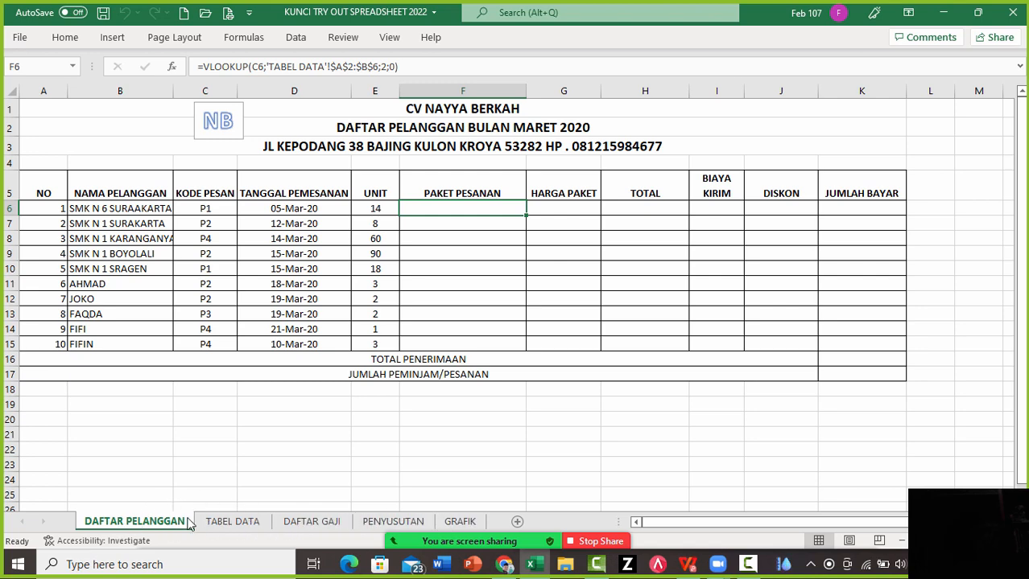
left_click(223, 523)
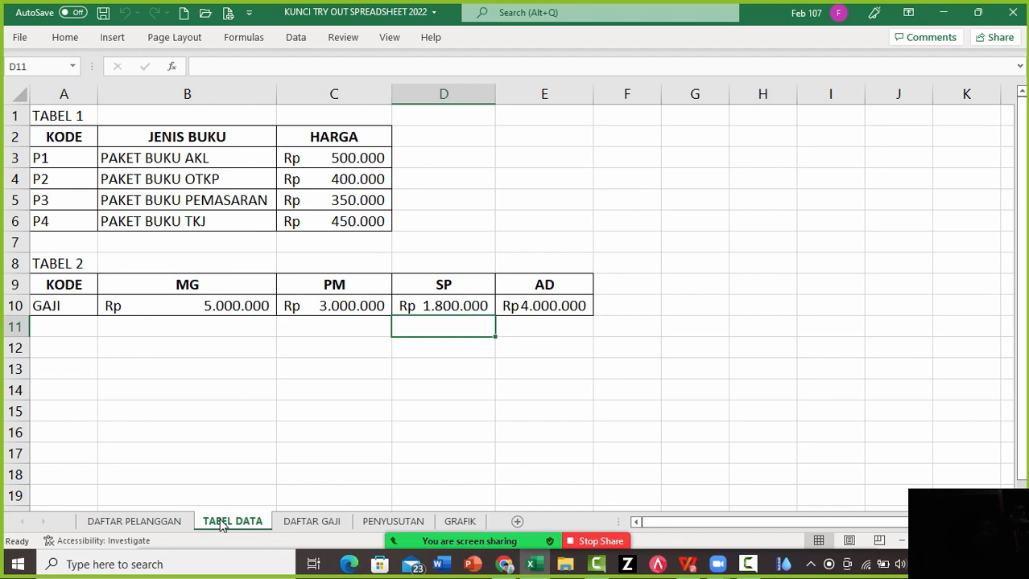
left_click(147, 525)
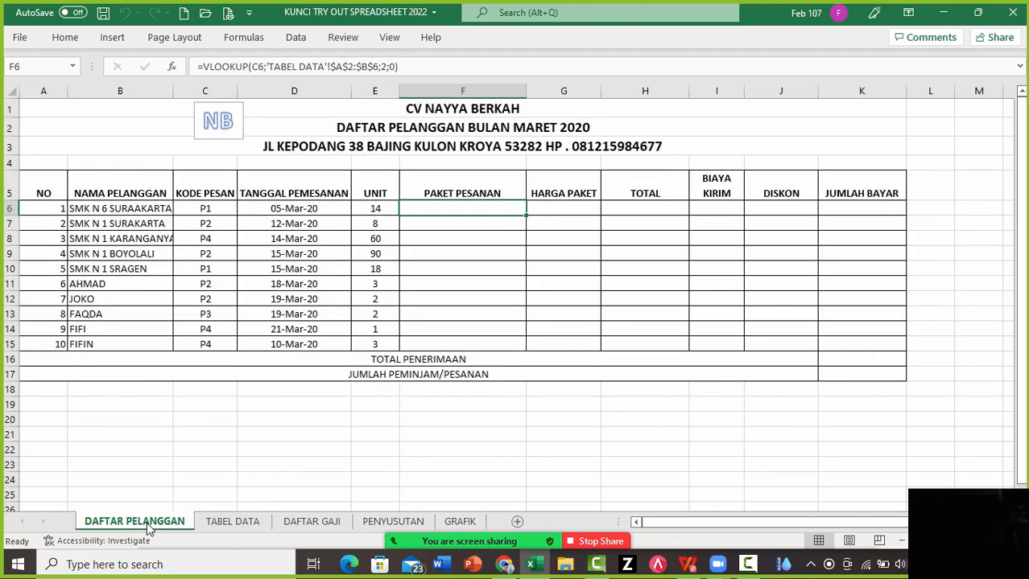
left_click(232, 524)
Auto-fit the width of the NAMA PELANGGAN column on the DAFTAR PELANGGAN sheet
left_click(172, 523)
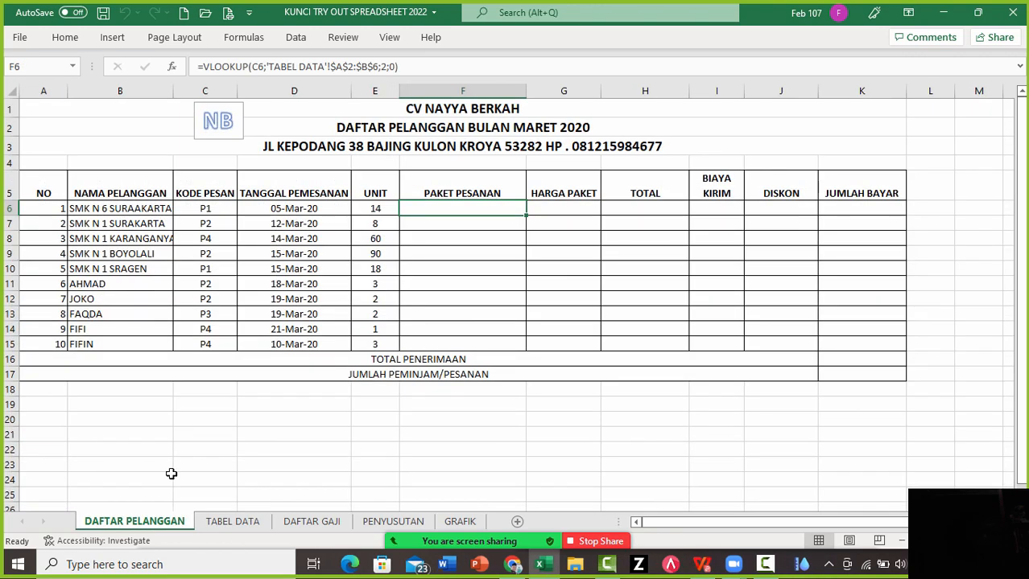
double_click(173, 90)
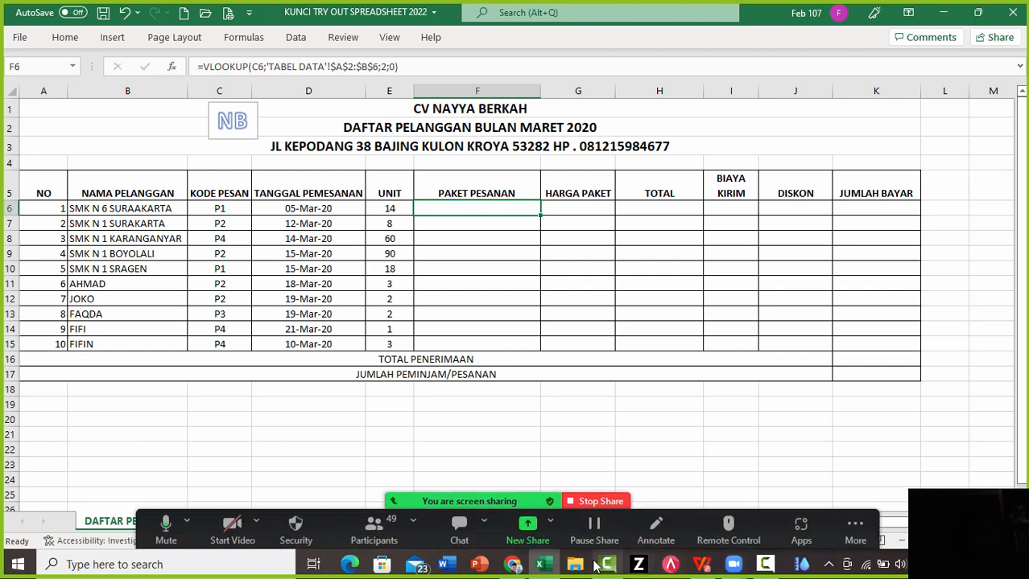
Switch to the WPS Office PDF and reread Lampiran B1 and the logo and table instructions B1 to B4
left_click(701, 565)
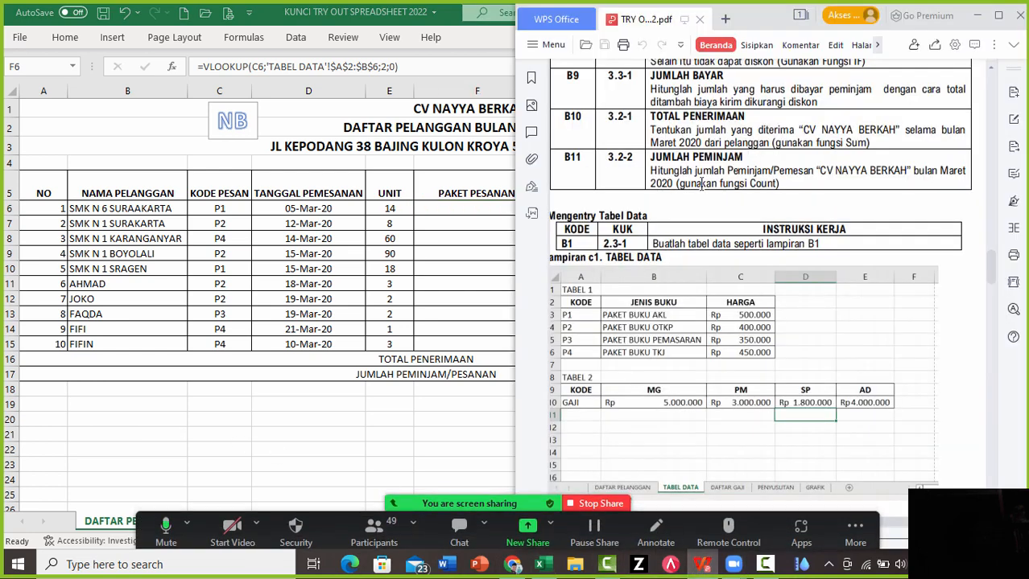
scroll(829, 208, "up", 6)
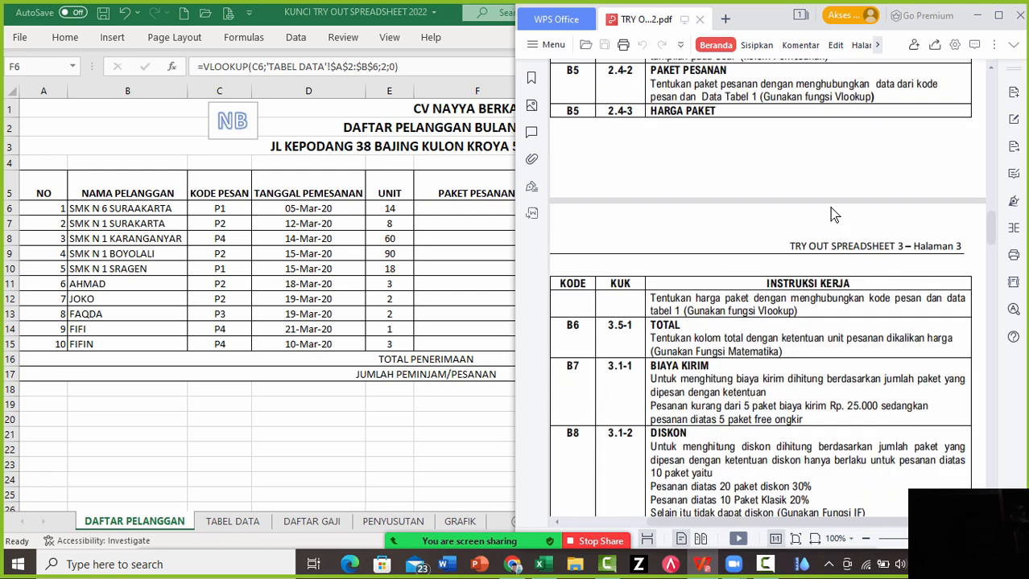
scroll(834, 215, "up", 6)
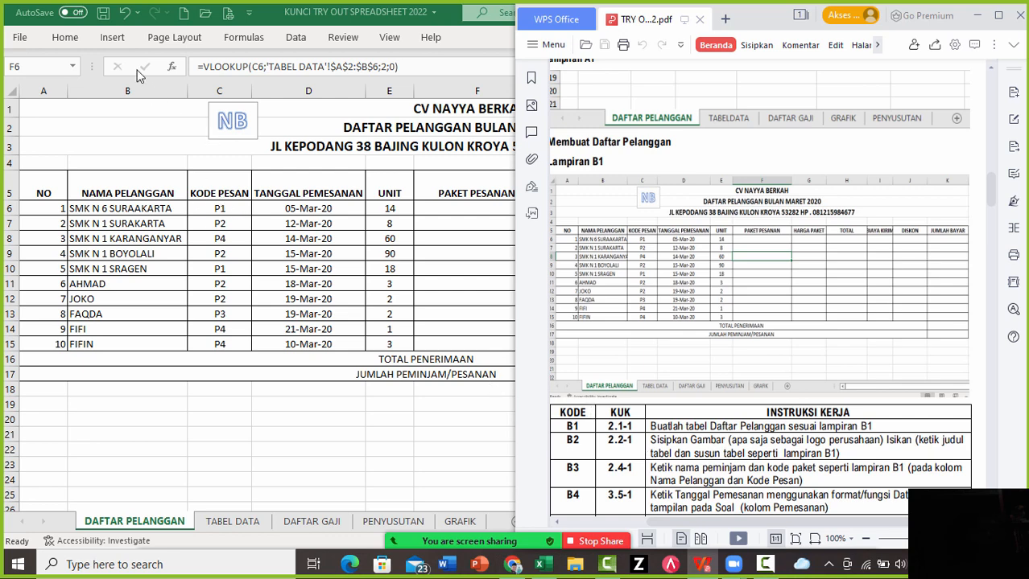
Switch to Excel and review the Illustrations options for inserting a company logo picture, without inserting anything
left_click(112, 46)
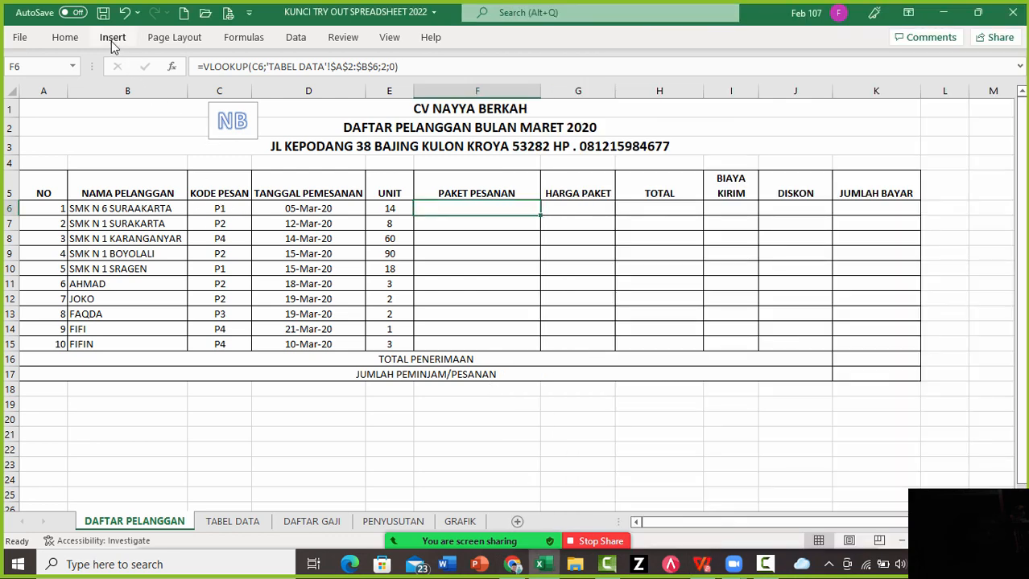
left_click(113, 45)
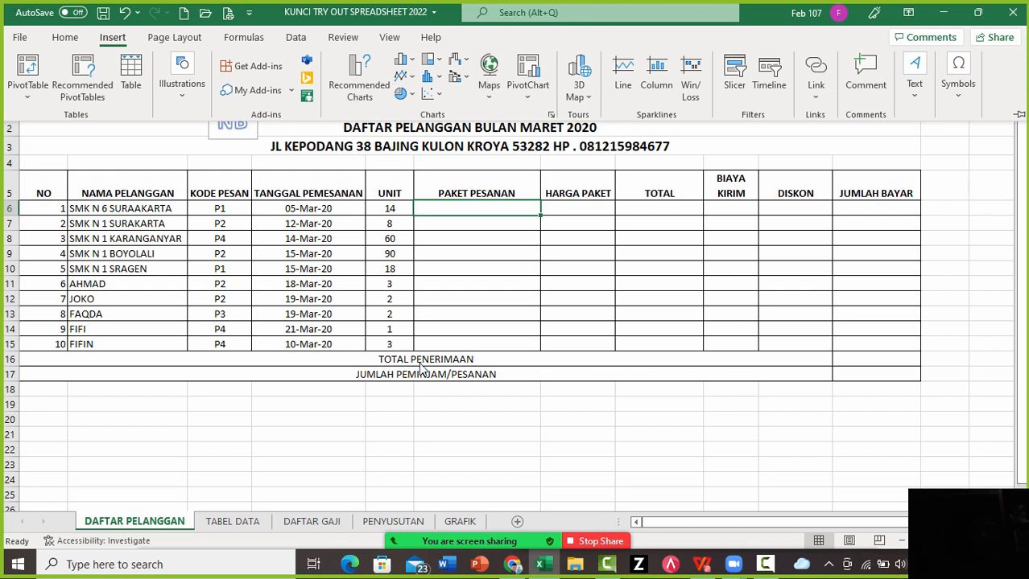
left_click(121, 145)
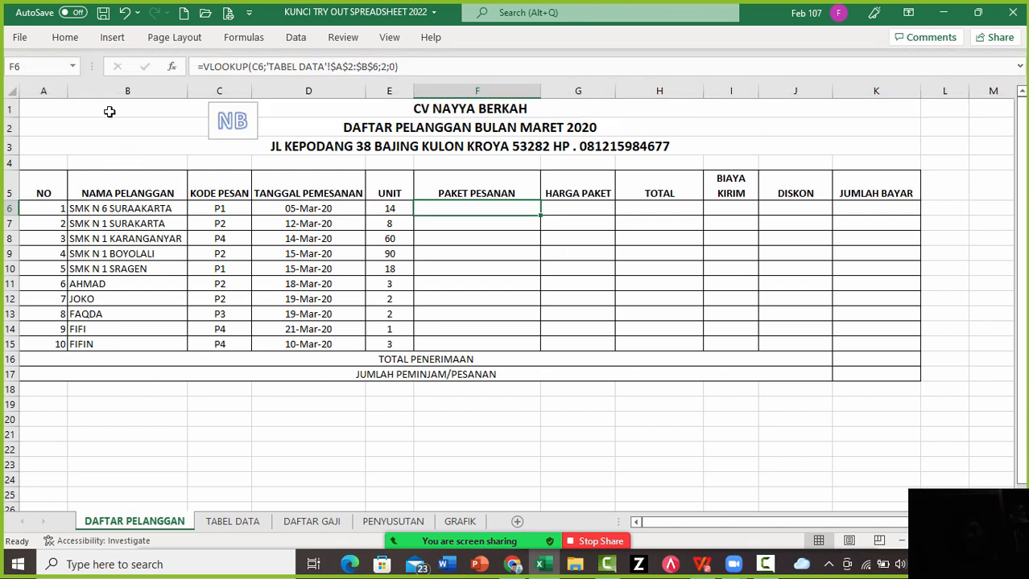
left_click(111, 38)
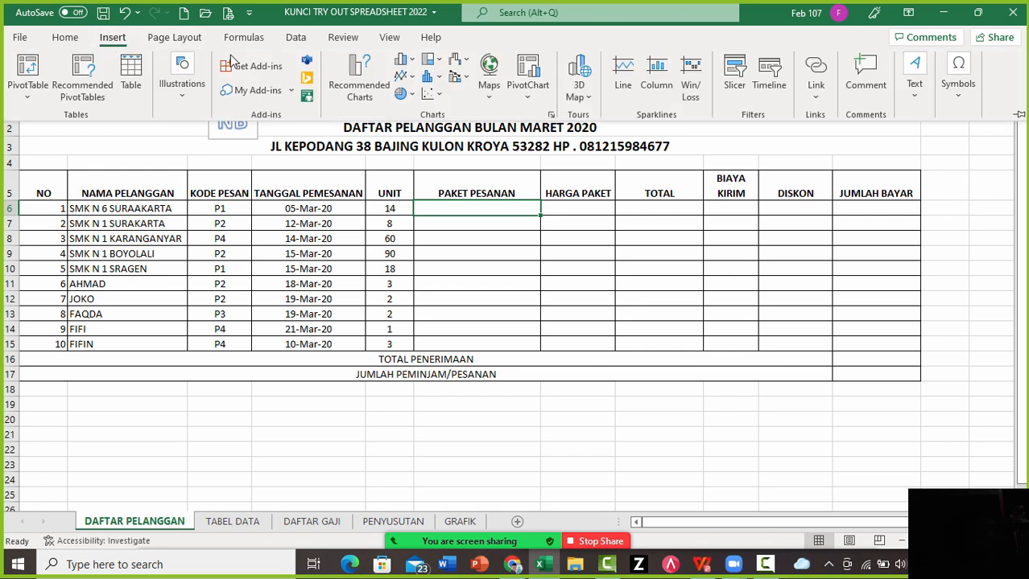
left_click(191, 101)
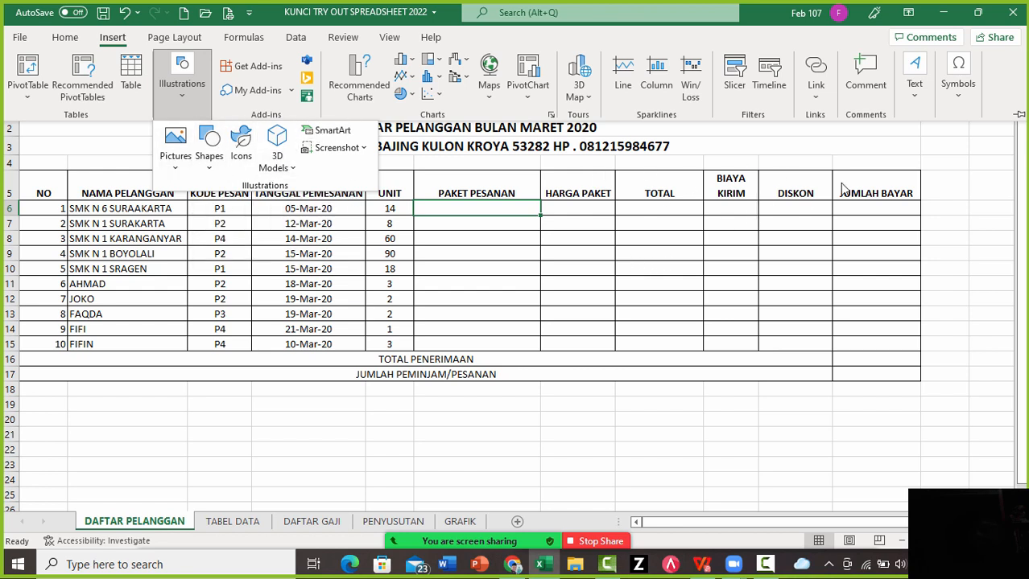
left_click(925, 135)
left_click(253, 175)
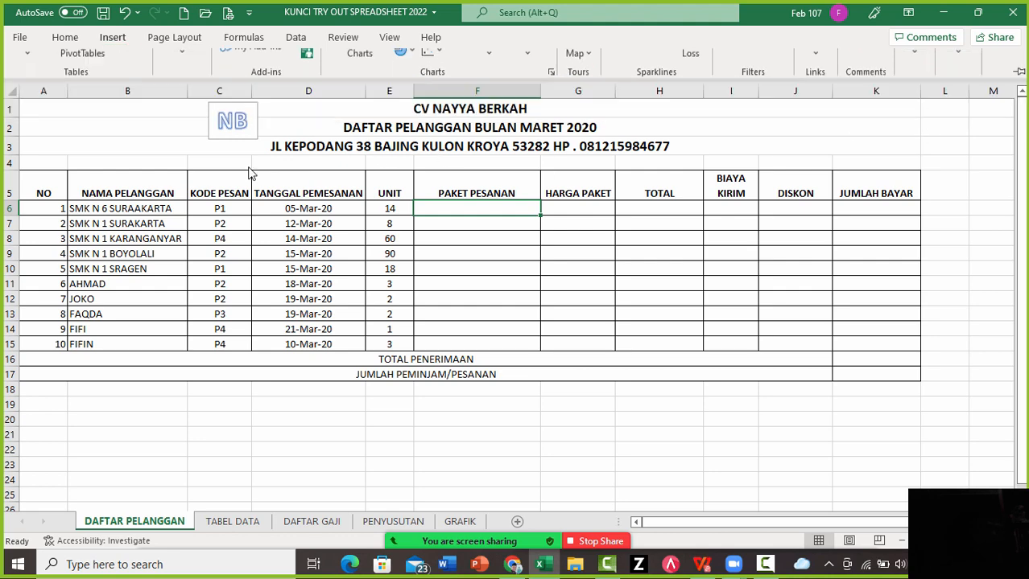
Examine the NB logo and the Text options such as WordArt for creating it, without inserting anything
left_click(242, 104)
left_click(290, 116)
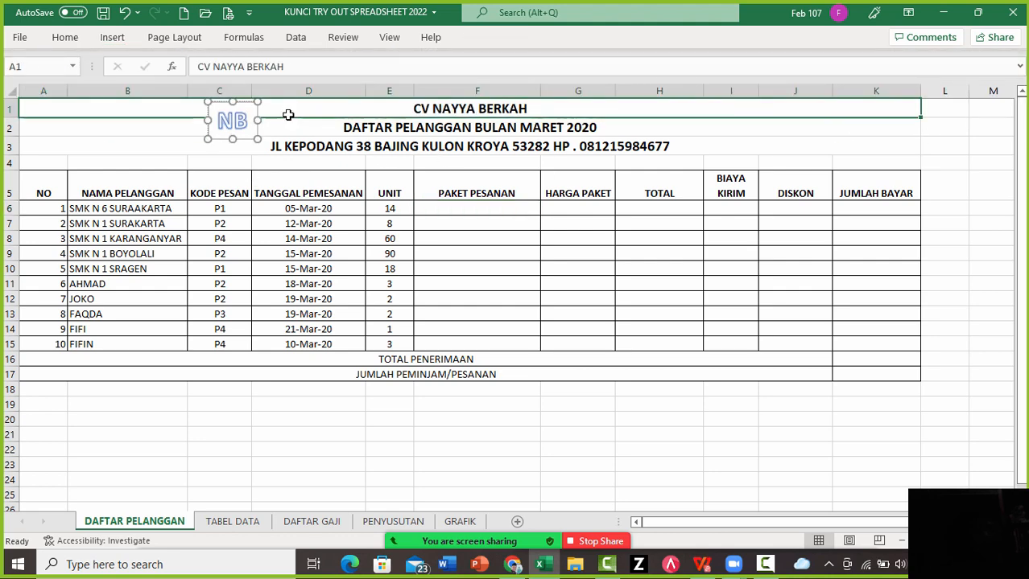
left_click(112, 38)
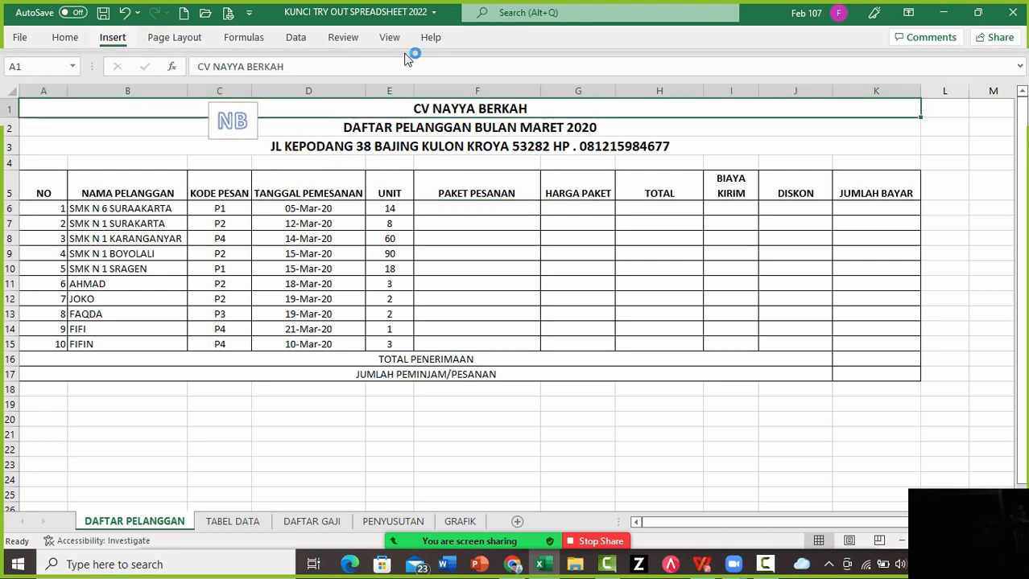
left_click(920, 105)
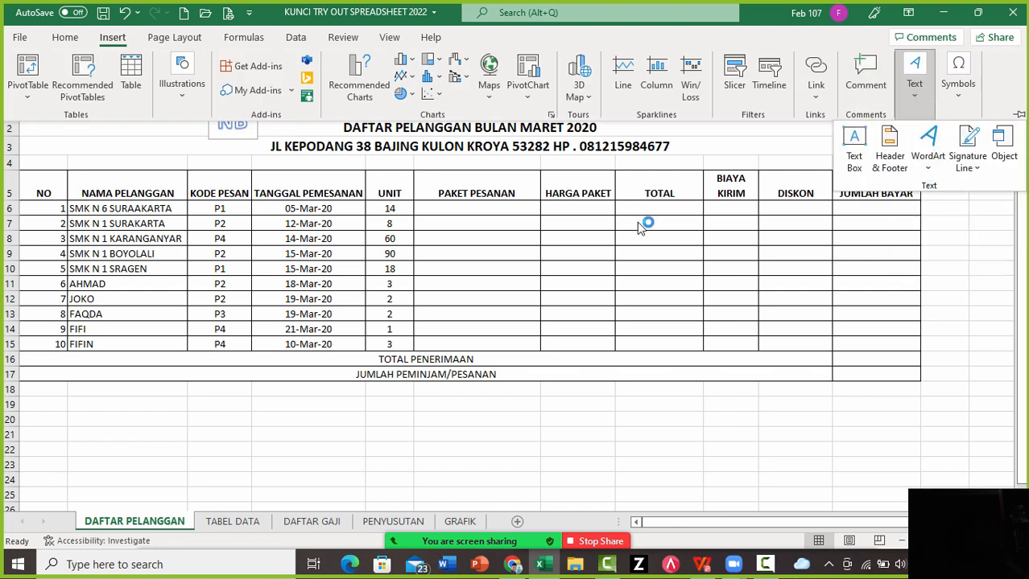
left_click(129, 148)
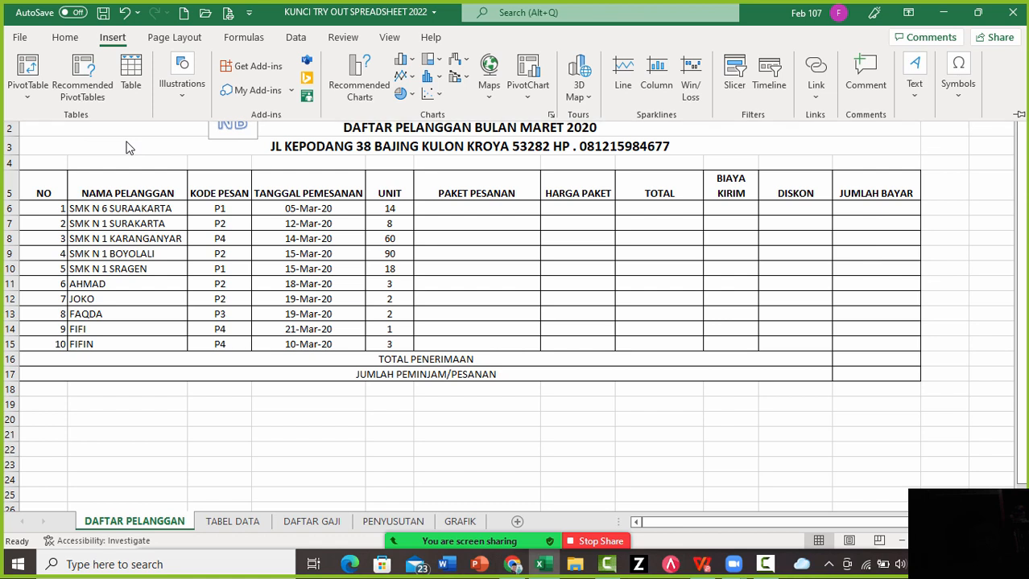
left_click(129, 148)
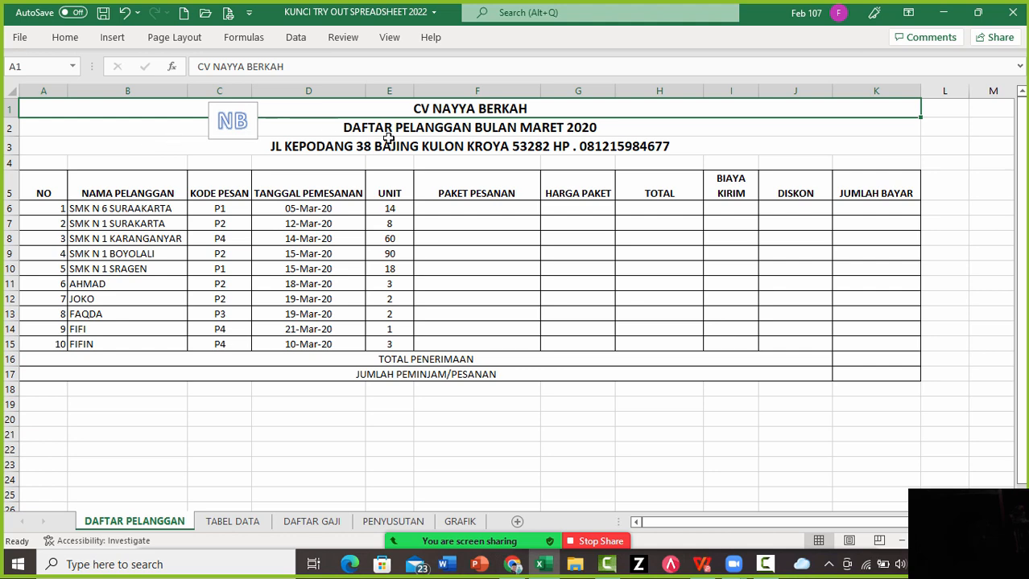
View Lampiran B1 in the PDF again, and inspect the row 6 HARGA PAKET and PAKET PESANAN formulas in Excel
left_click(702, 565)
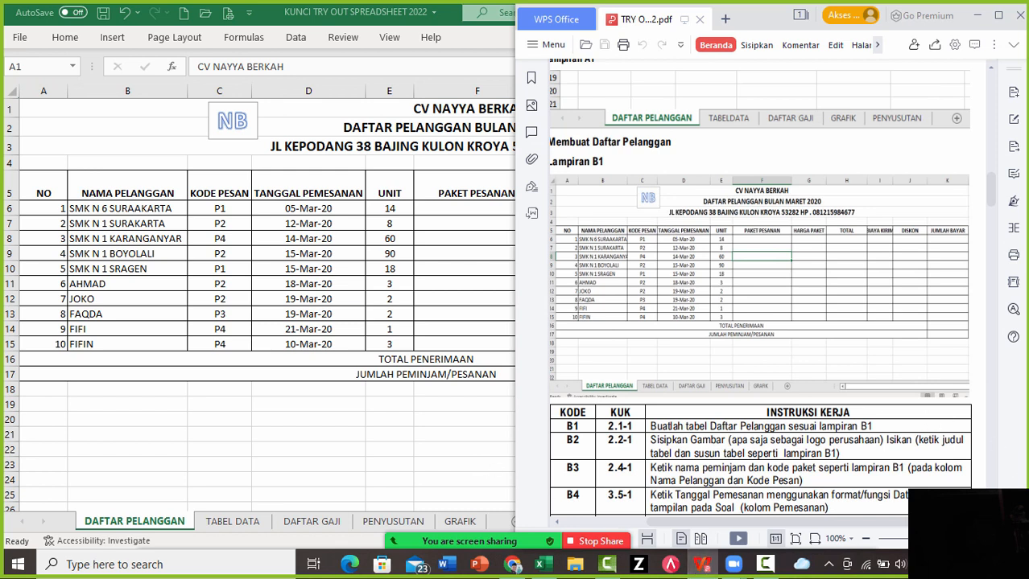
left_click(769, 566)
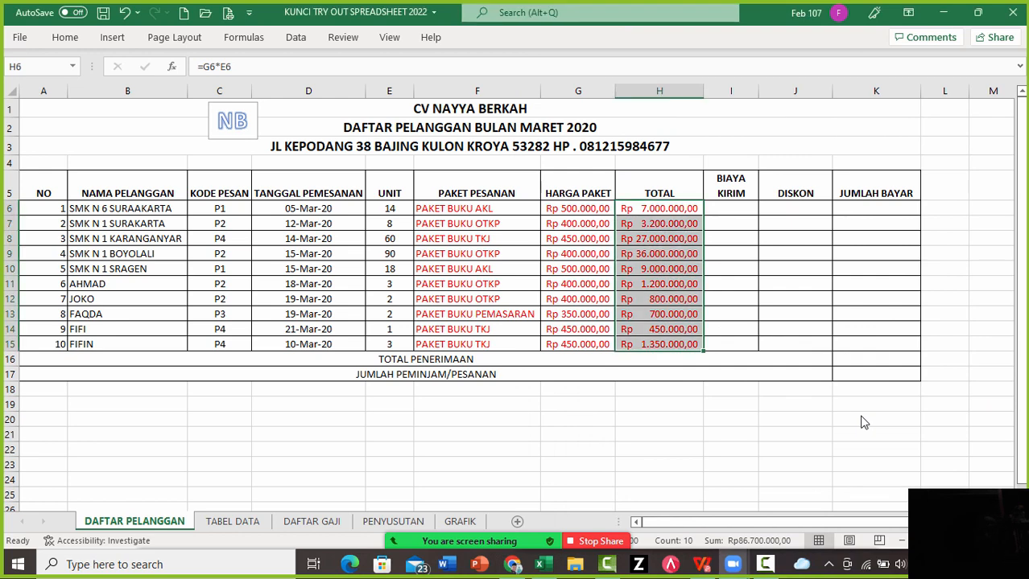
key("Left")
key("Left")
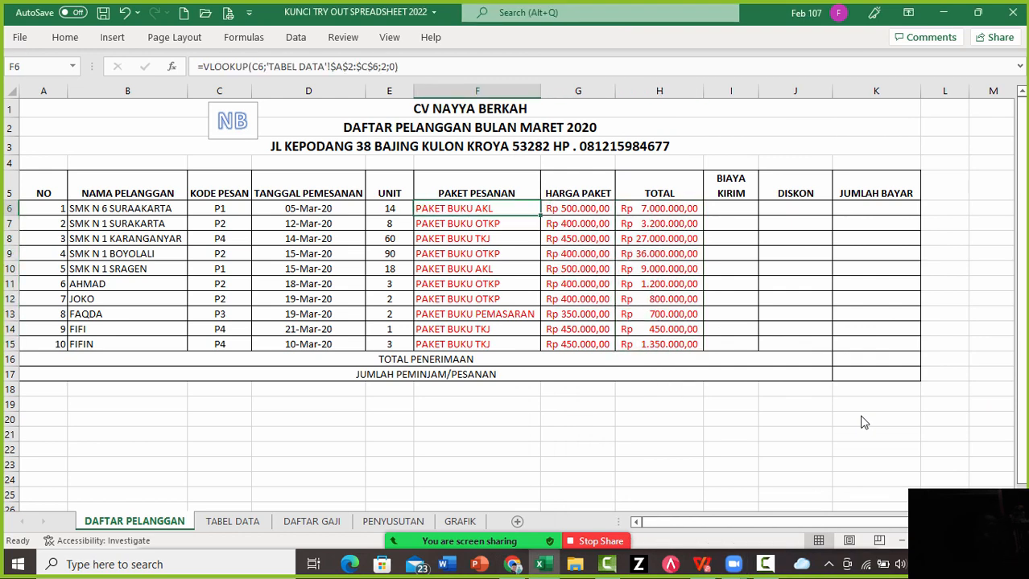
Check the BIAYA KIRIM formula in I6, read instruction B7 in the WPS Office PDF, and return to Excel
key("Right")
key("Right")
key("Right")
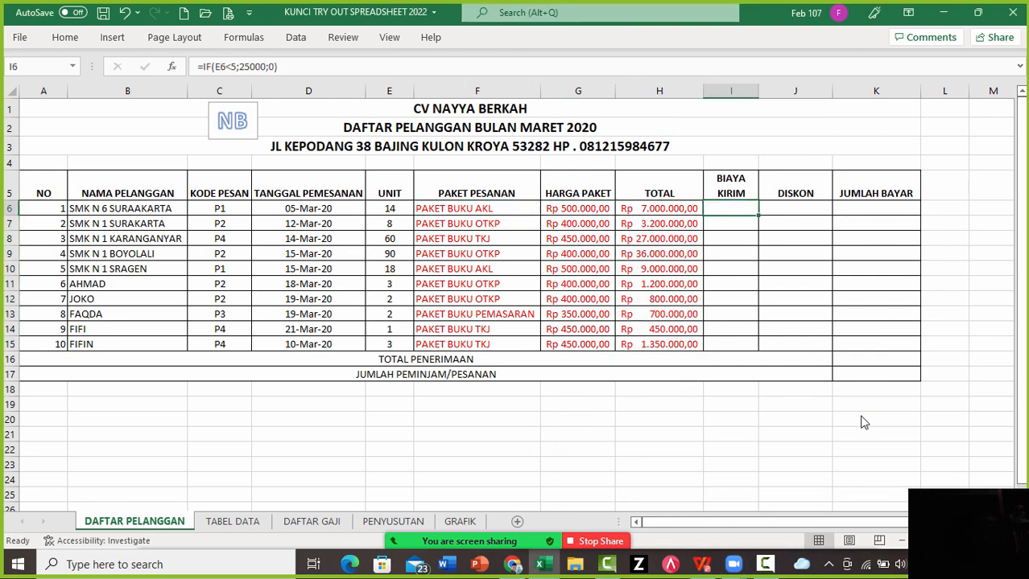
key("alt+Tab")
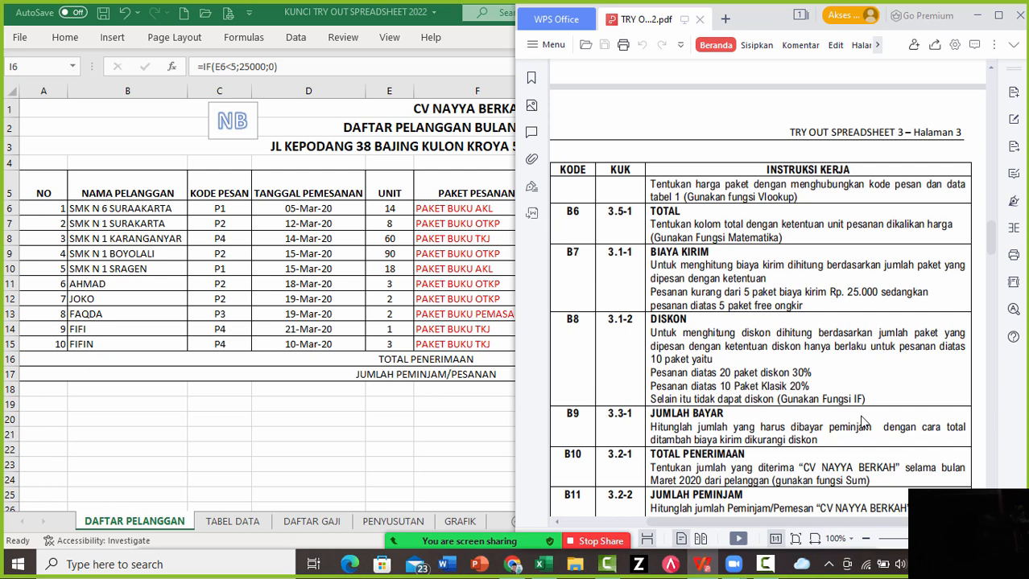
key("alt+Tab")
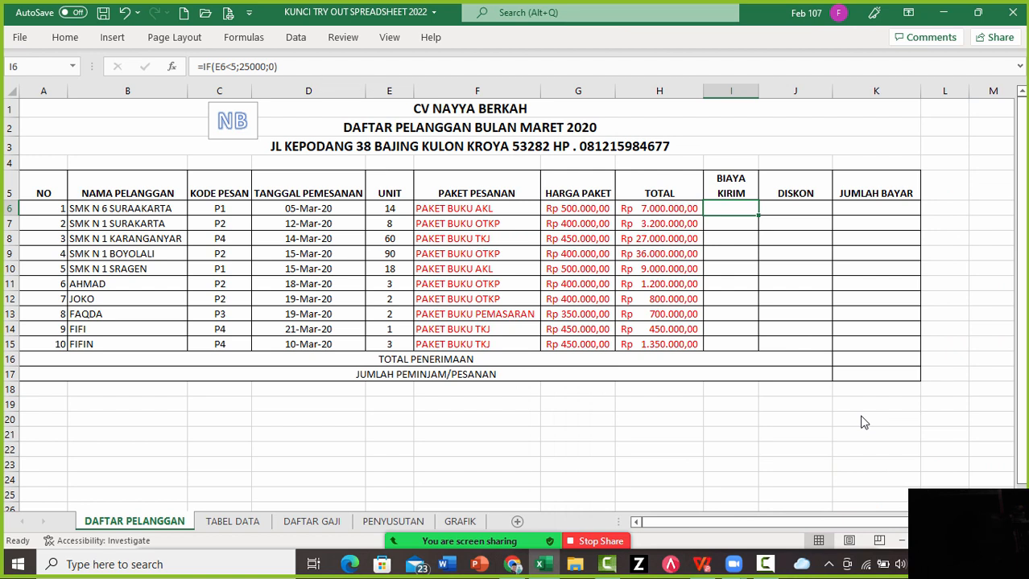
type("=")
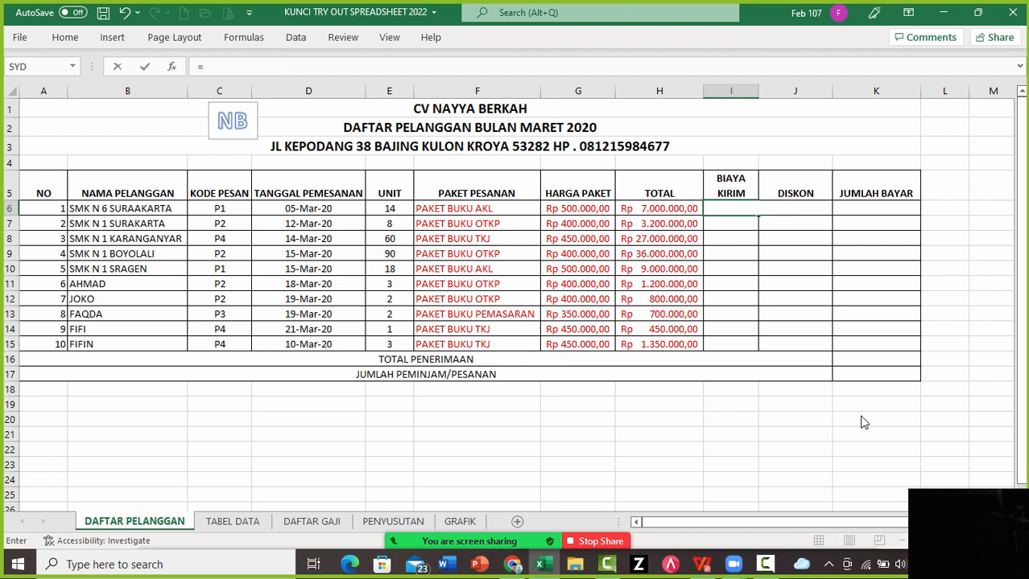
type("IF")
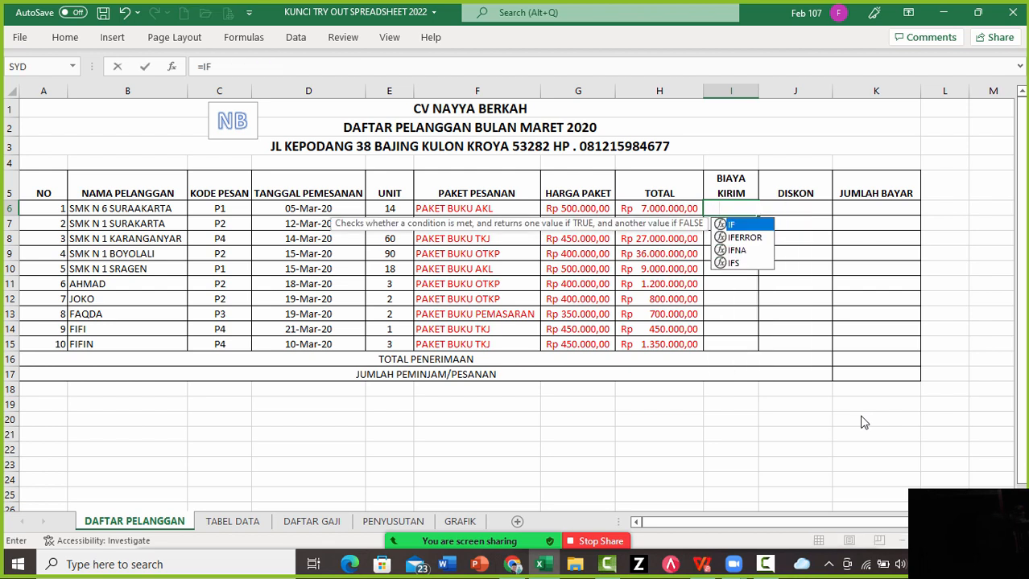
type("(E6<5;25000;0)")
key("ctrl+Return")
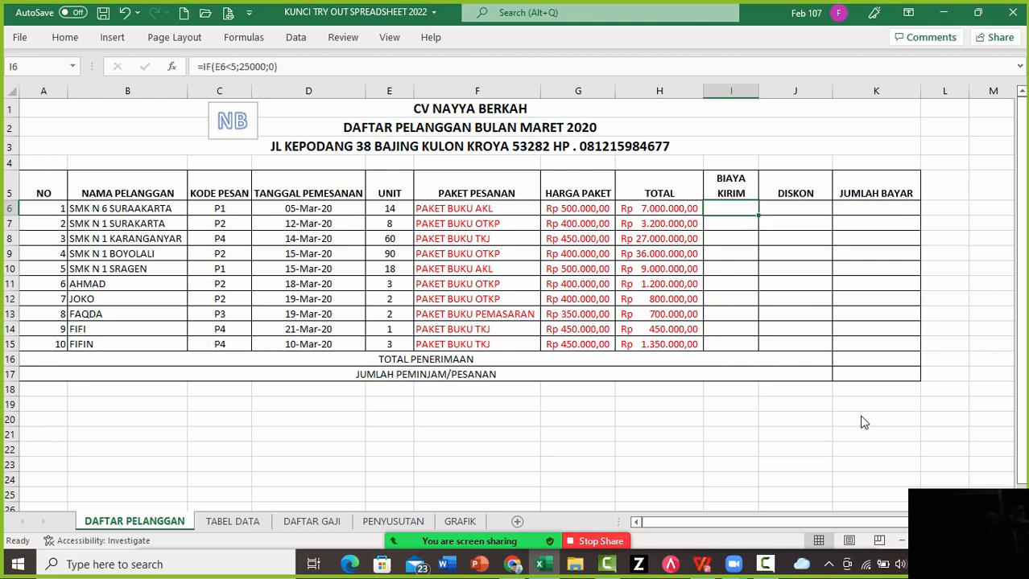
Set the font colour of BIAYA KIRIM cell I6 to red and enter the formula =IF(E6<5;25000;0) in it
left_click(65, 38)
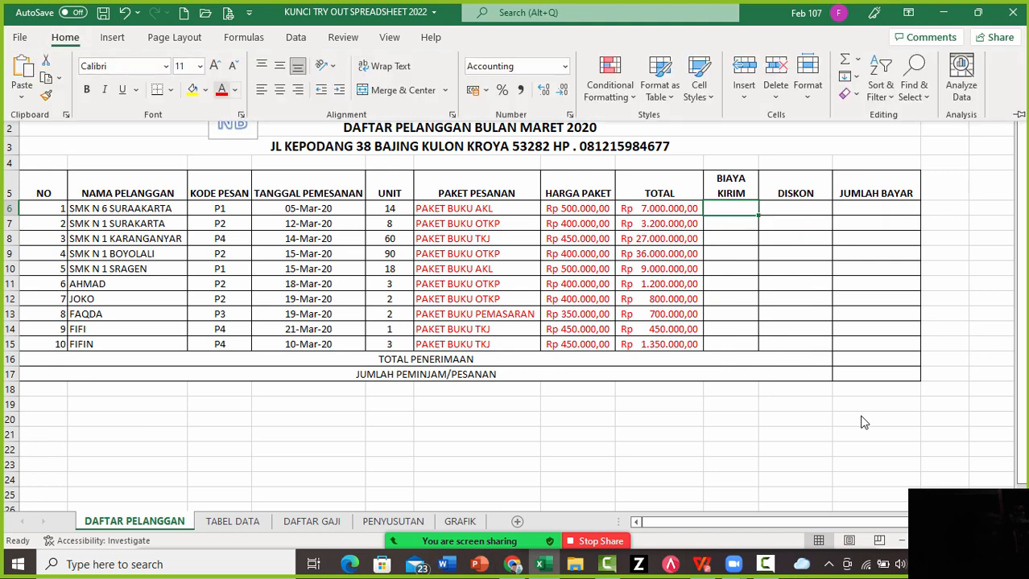
left_click(221, 90)
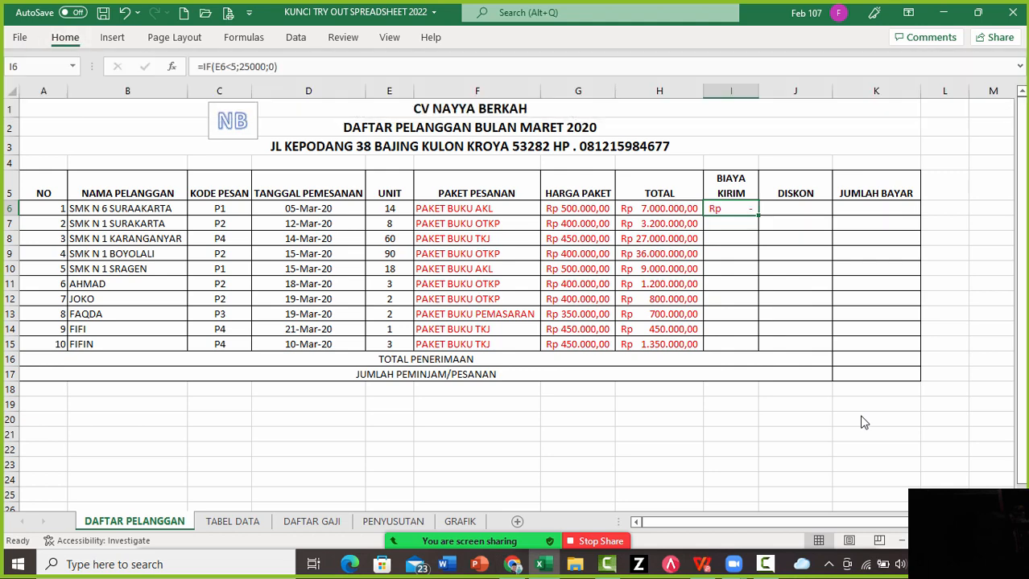
type("=IF(")
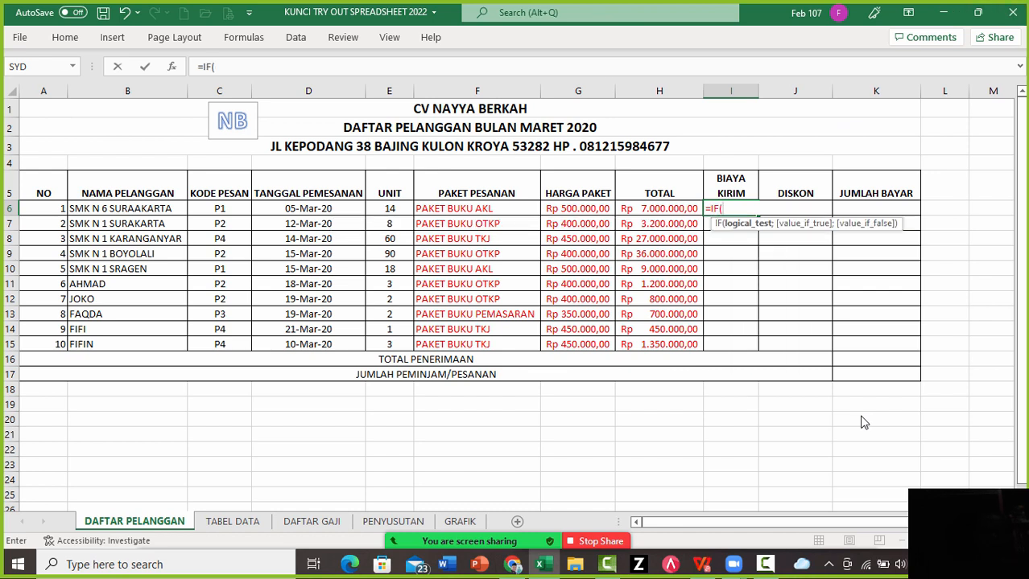
key("Left")
key("Left")
key("Left")
key("Left")
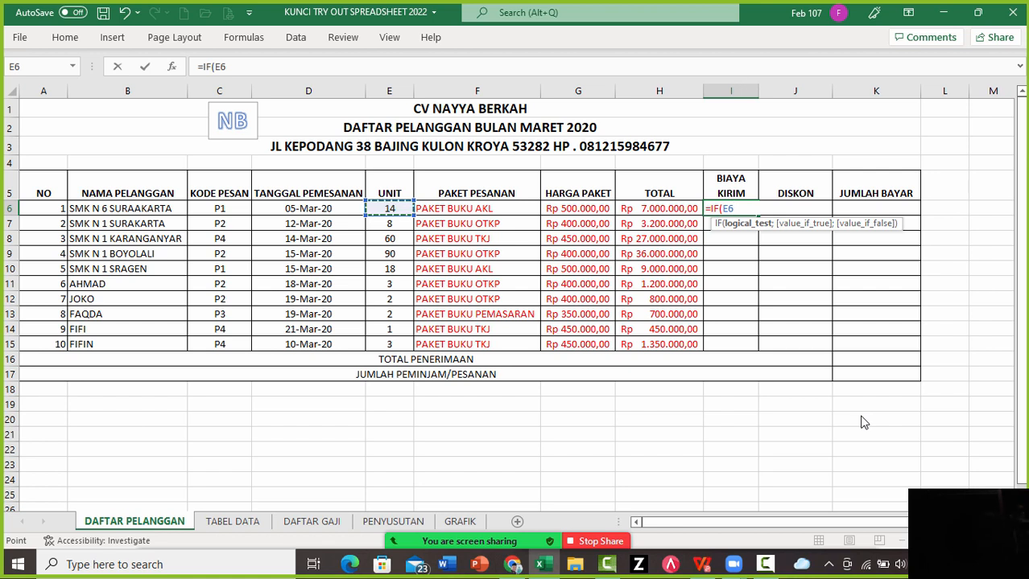
type("<5;25")
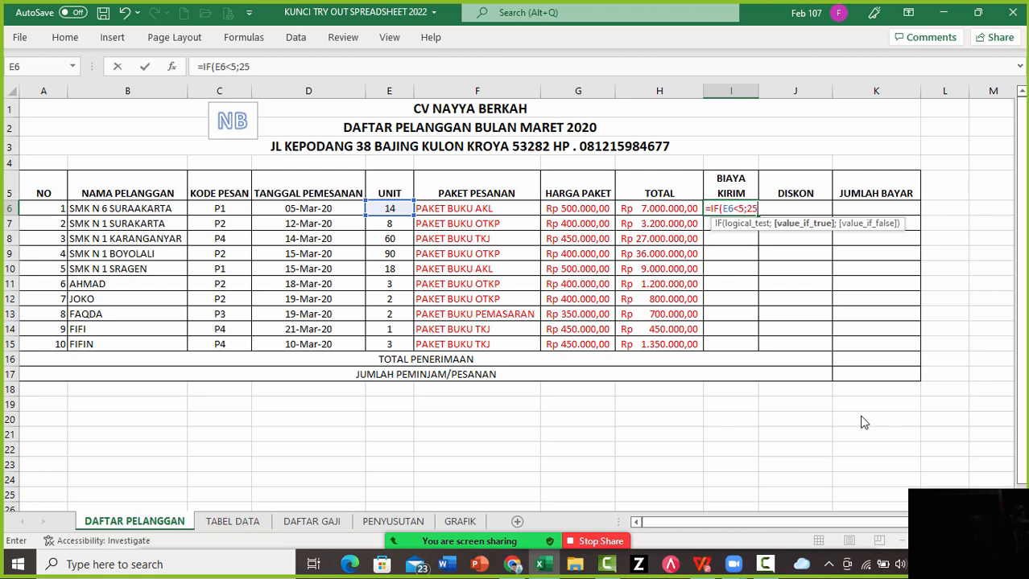
type("000;")
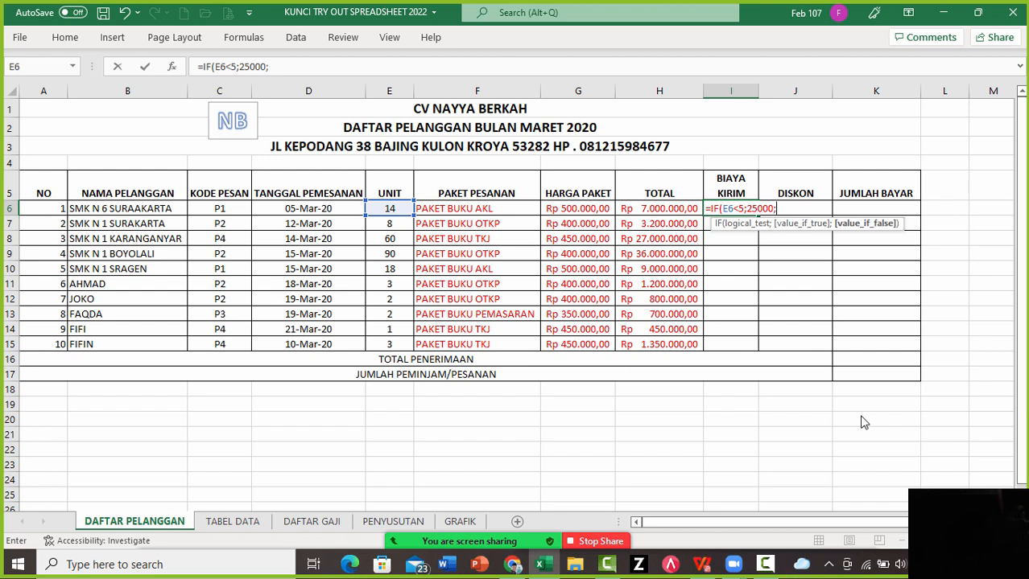
type("0)")
key("Return")
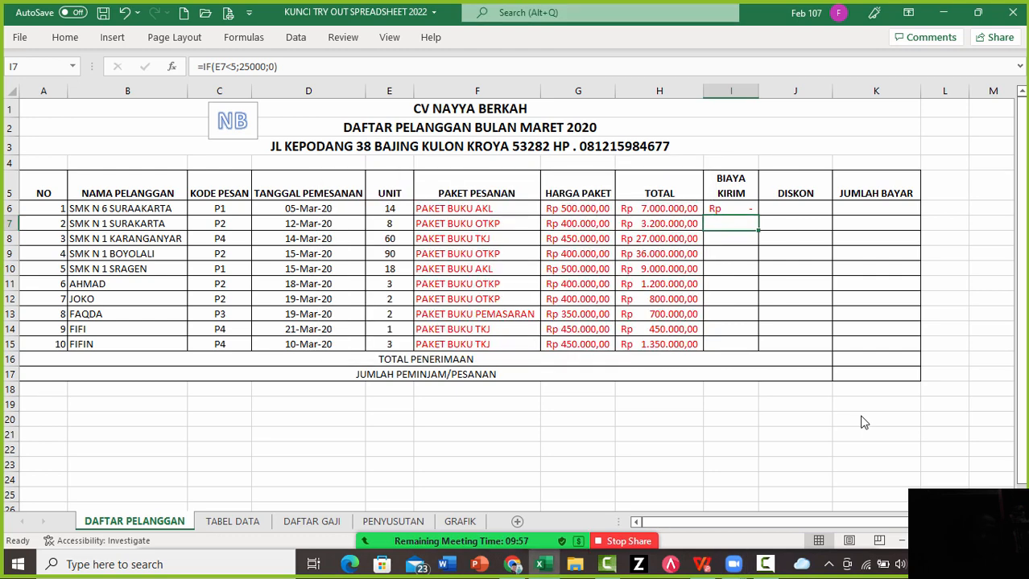
Apply the red font colour to the BIAYA KIRIM range I6:I15 and reselect I6
key("Up")
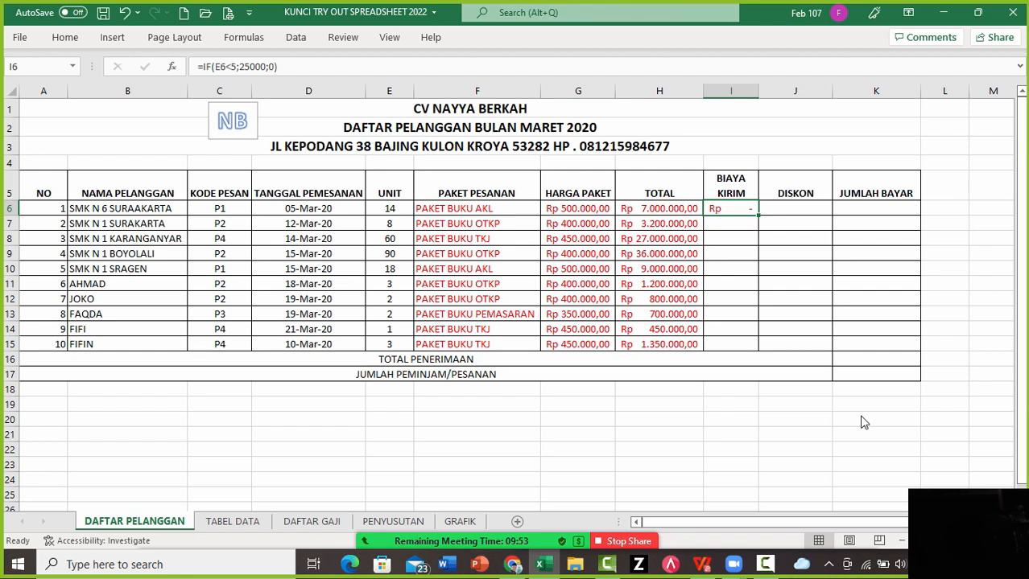
key("shift+Down")
key("shift+Down")
key("shift+Down")
key("shift+Down")
key("shift+Down")
key("shift+Down")
key("shift+Down")
key("shift+Down")
key("shift+Down")
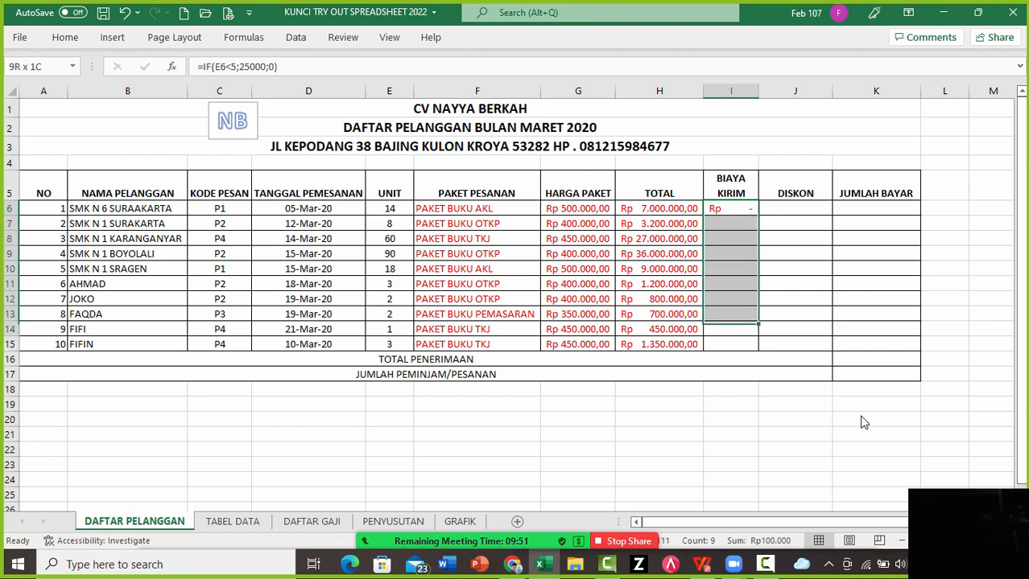
key("alt")
key("h")
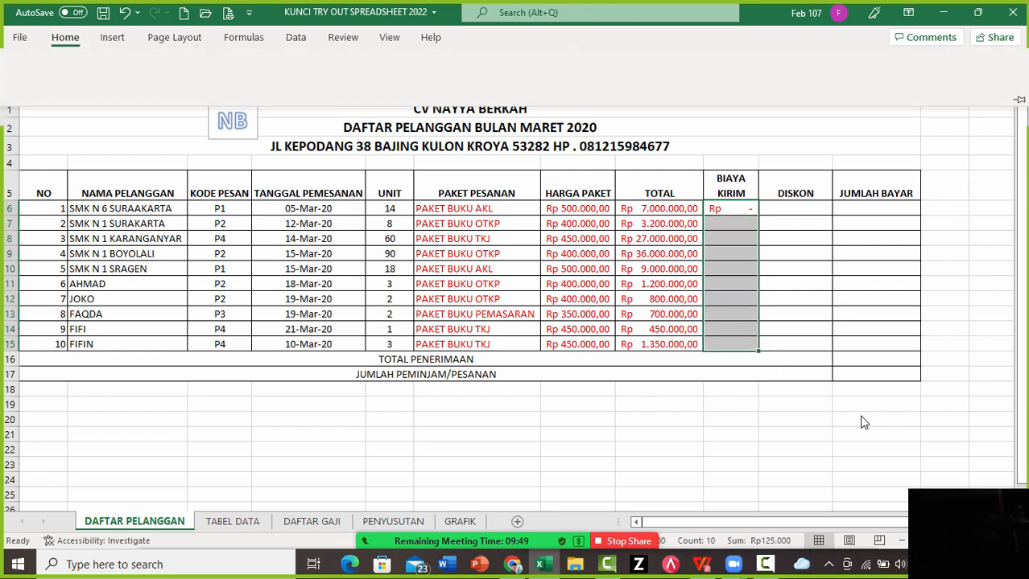
key("f")
key("i")
key("d")
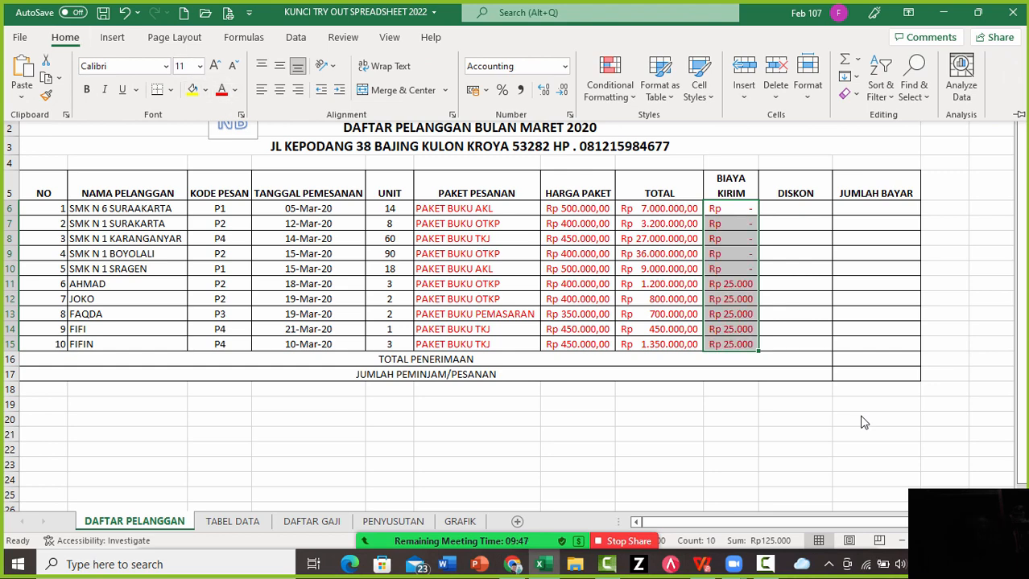
key("shift+Up")
key("shift+Up")
key("shift+Up")
key("shift+Up")
key("shift+Up")
key("shift+Up")
key("shift+Up")
key("shift+Up")
key("shift+Up")
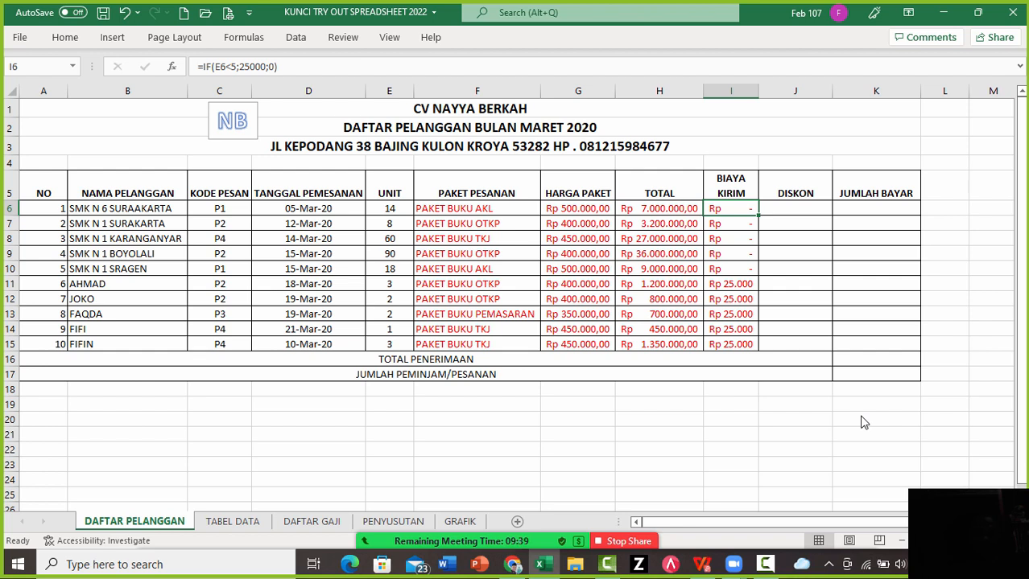
Switch to the WPS Office PDF to read the DISKON rules in B8, then inspect the DISKON formula in J6 back in Excel
key("alt+Tab")
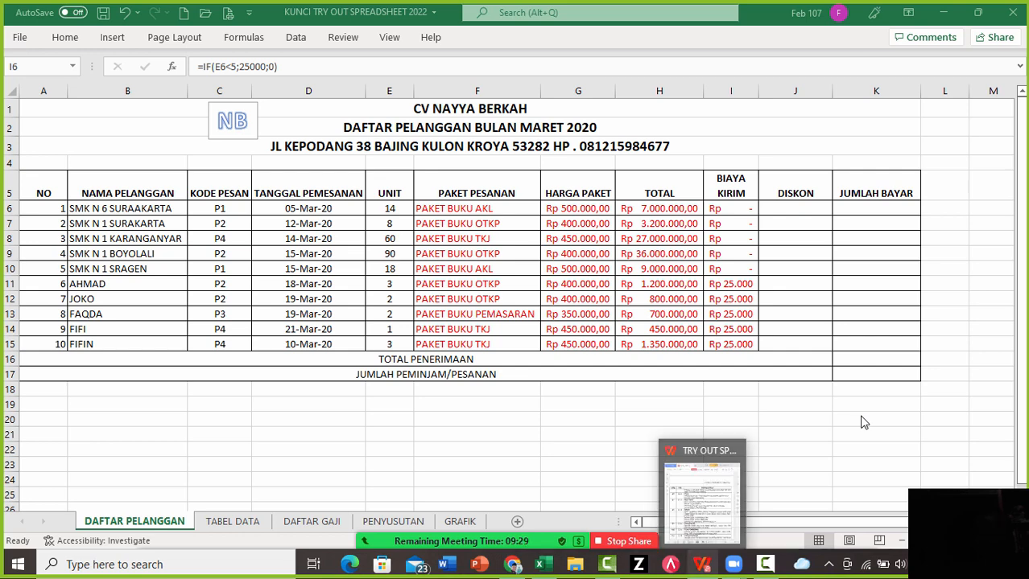
left_click(702, 565)
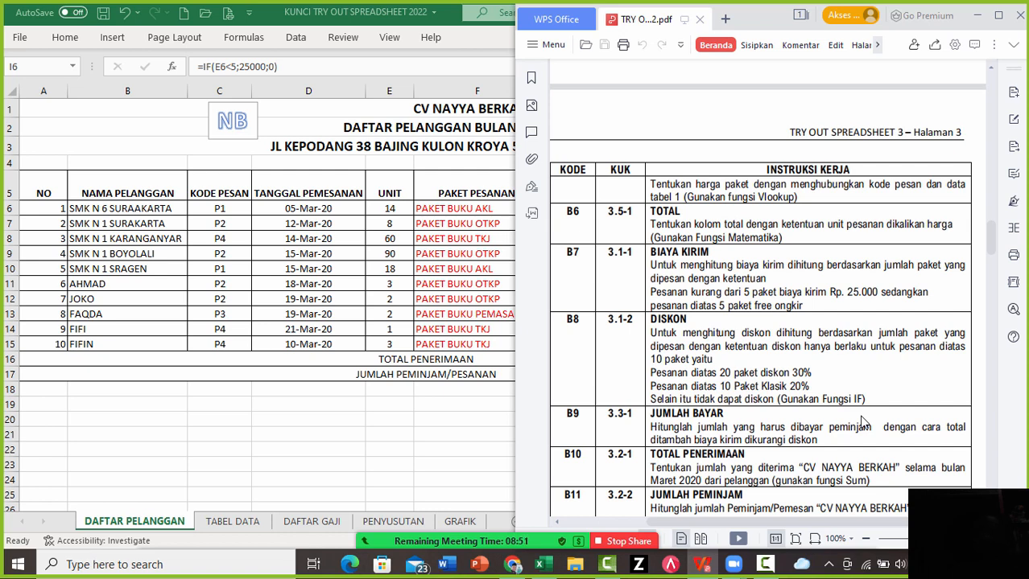
key("alt+Tab")
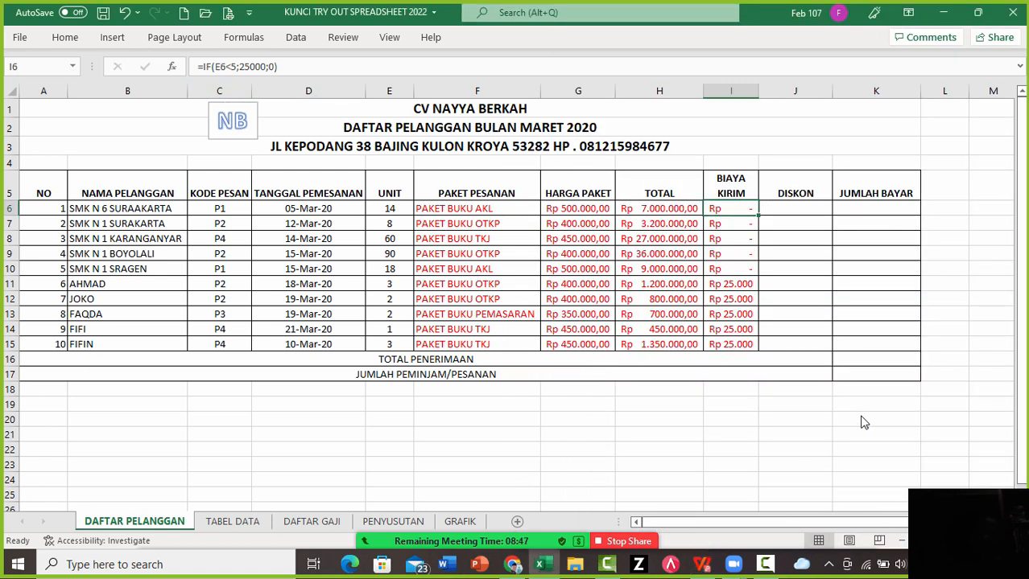
key("Left")
key("Down")
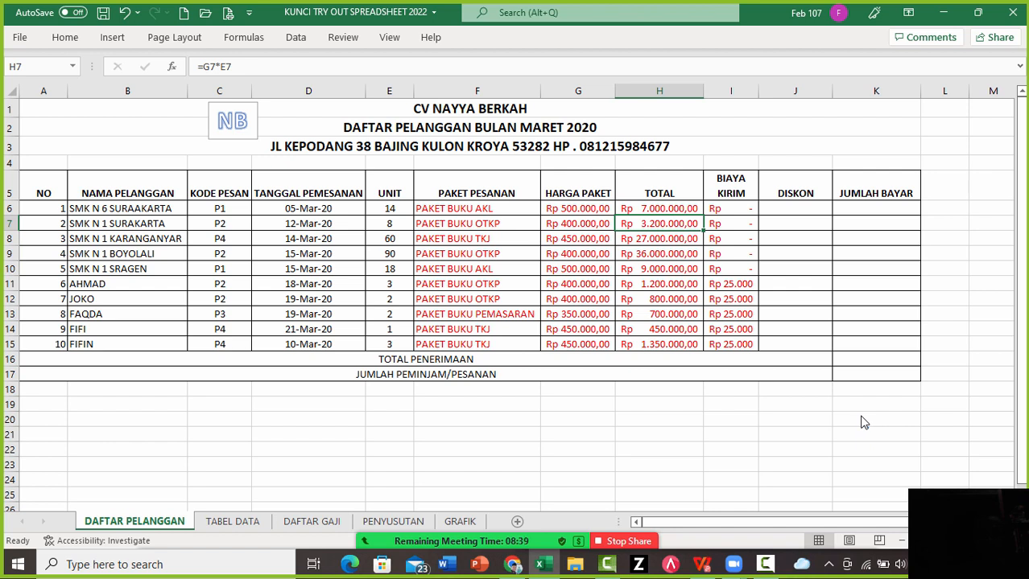
key("Up")
key("Right")
key("Right")
key("F2")
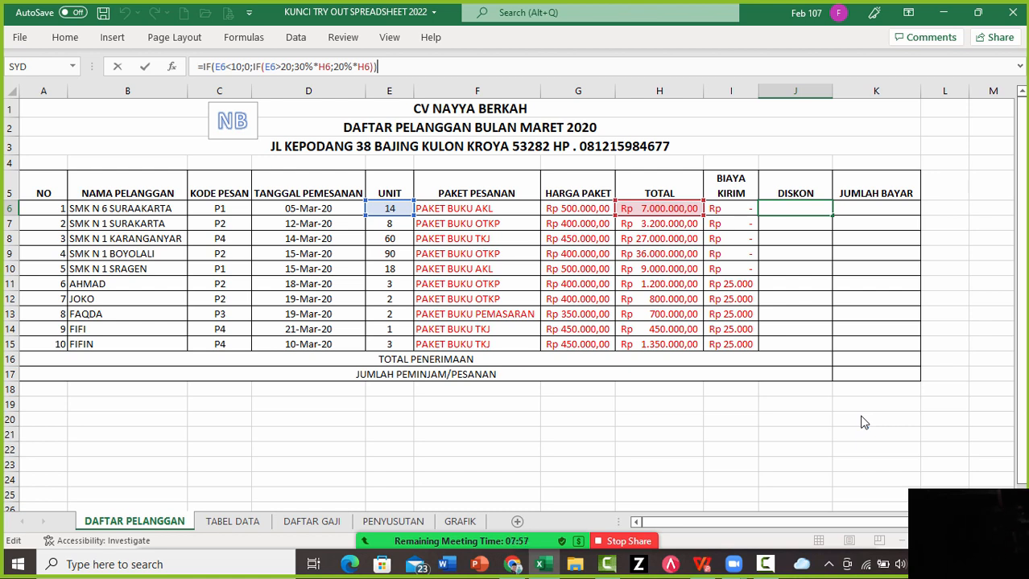
Leave the formula in DISKON cell J6 as it is and set the cell's font colour to red
key("alt+h")
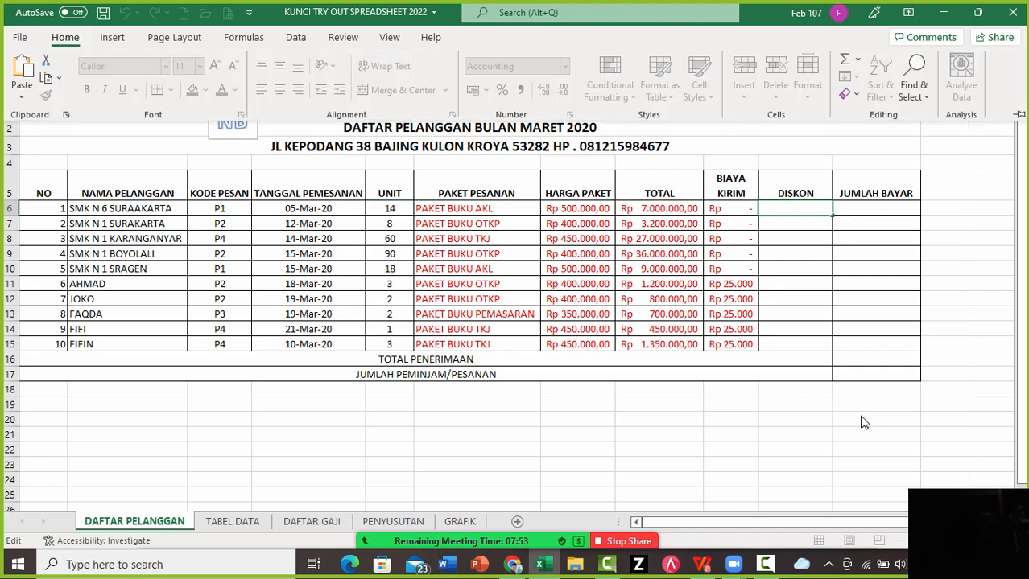
key("Escape")
key("Return")
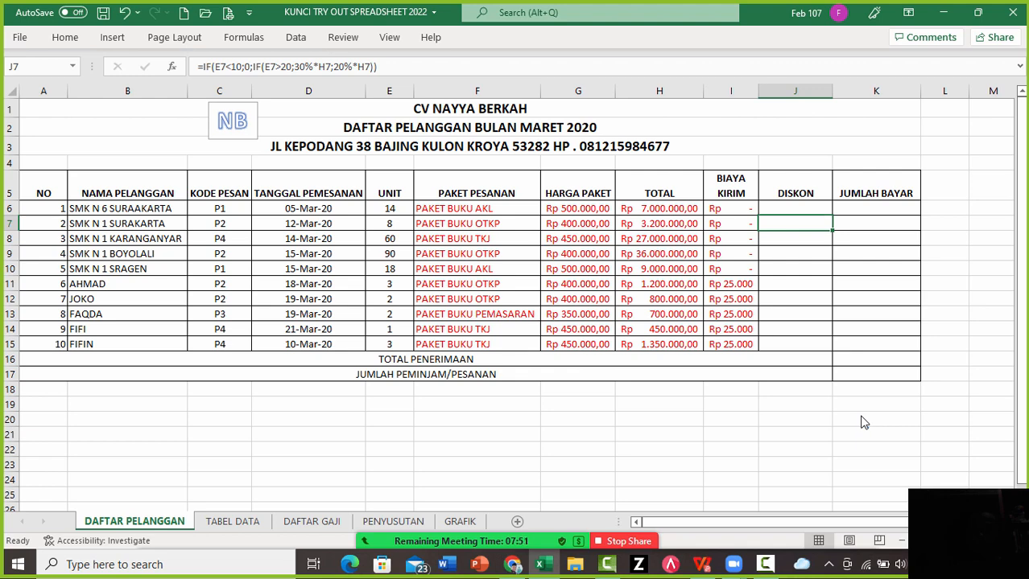
key("Up")
key("alt+h")
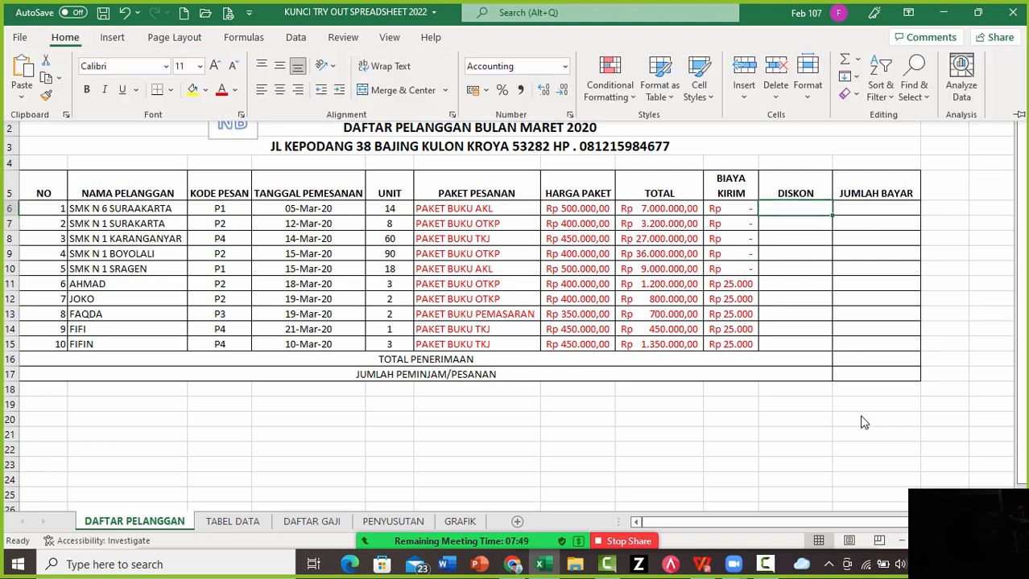
left_click(222, 90)
Examine the nested IF discount formula in J6 and the UNIT and TOTAL cells it references
key("F2")
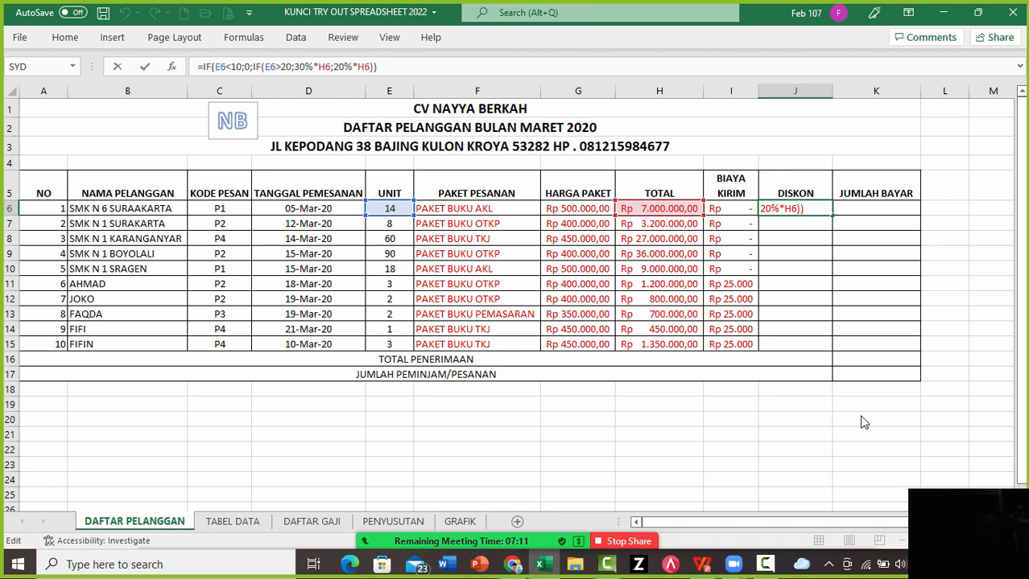
key("ctrl+Return")
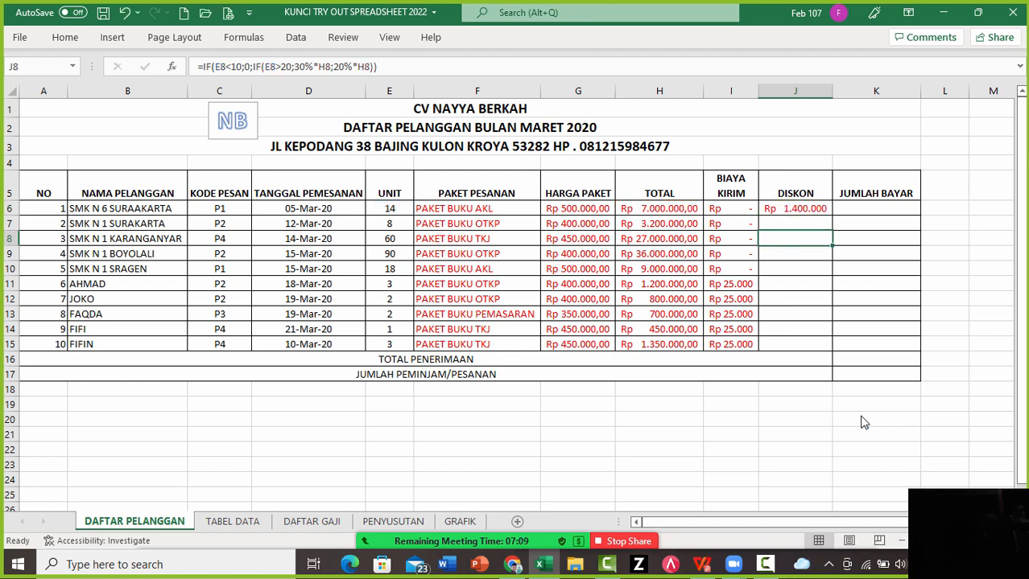
key("Up")
key("Down")
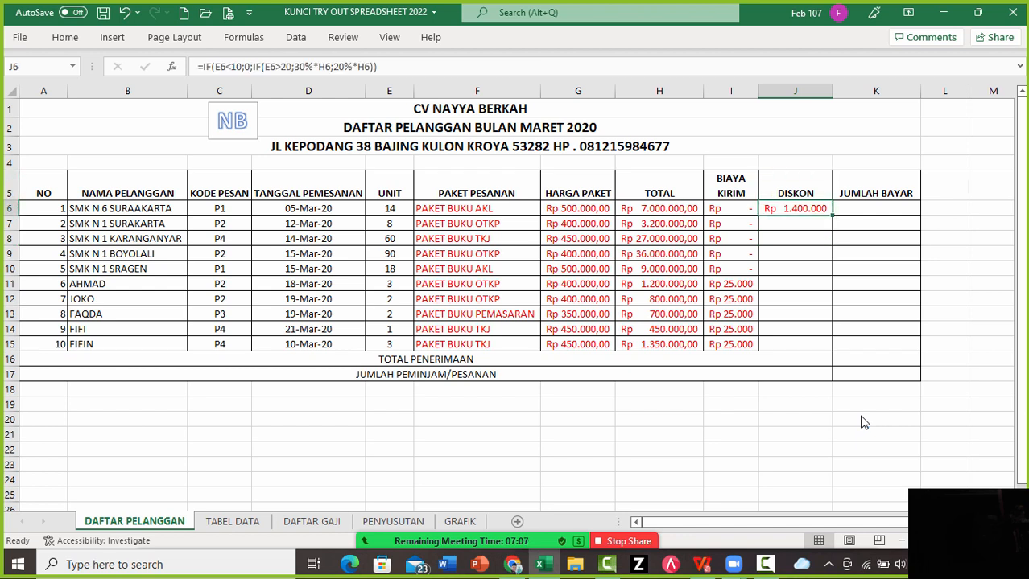
Apply the red font colour to the DISKON range J6:J15
key("shift+Down")
key("shift+Down")
key("shift+Down")
key("shift+Down")
key("shift+Down")
key("shift+Down")
key("shift+Down")
key("shift+Down")
key("shift+Down")
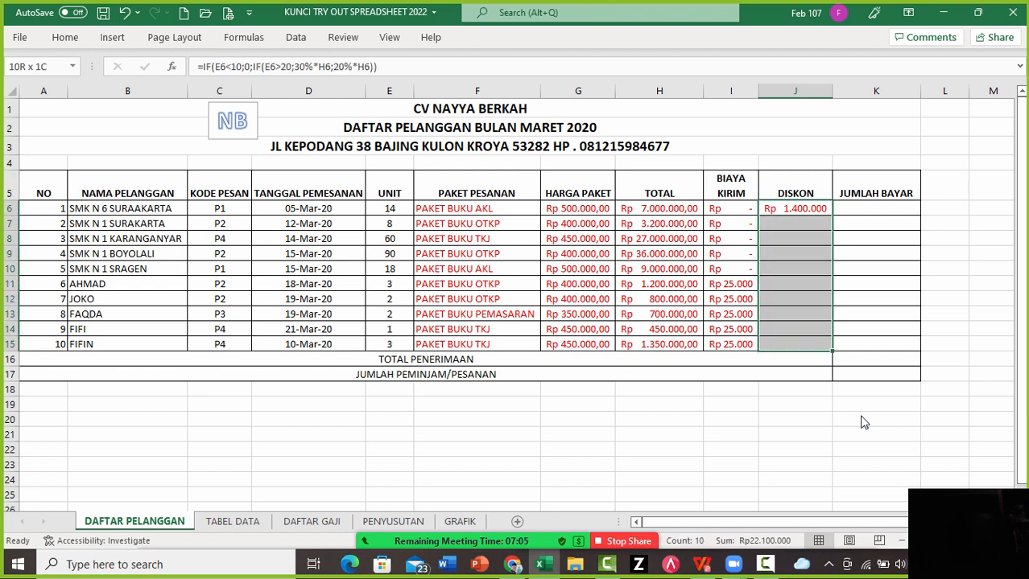
key("alt")
key("h")
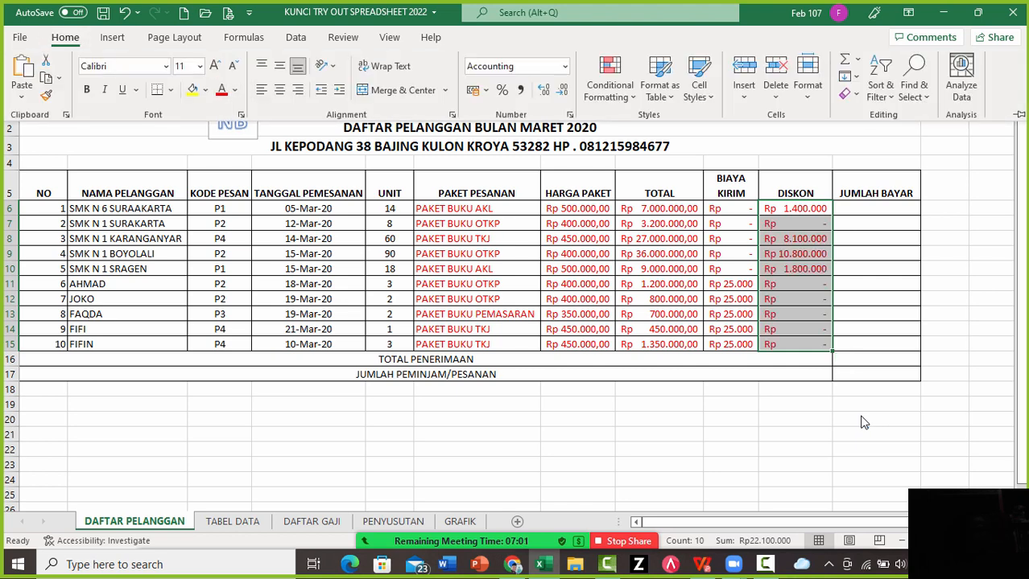
Examine the DISKON formulas in J6 and J7 against the UNIT and TOTAL values in row 6
key("Down")
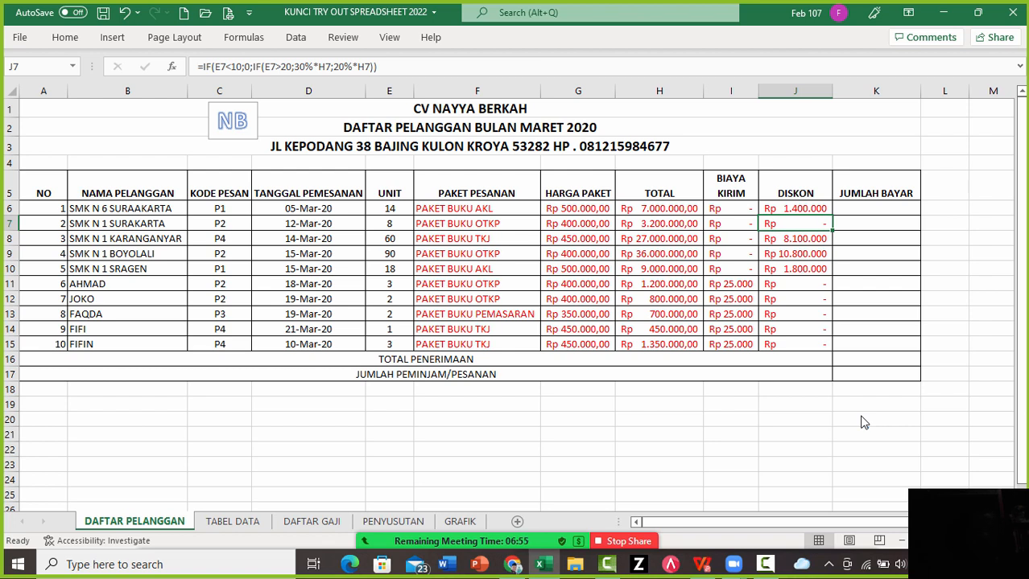
key("Up")
key("Left")
key("Left")
key("Left")
key("Left")
key("Left")
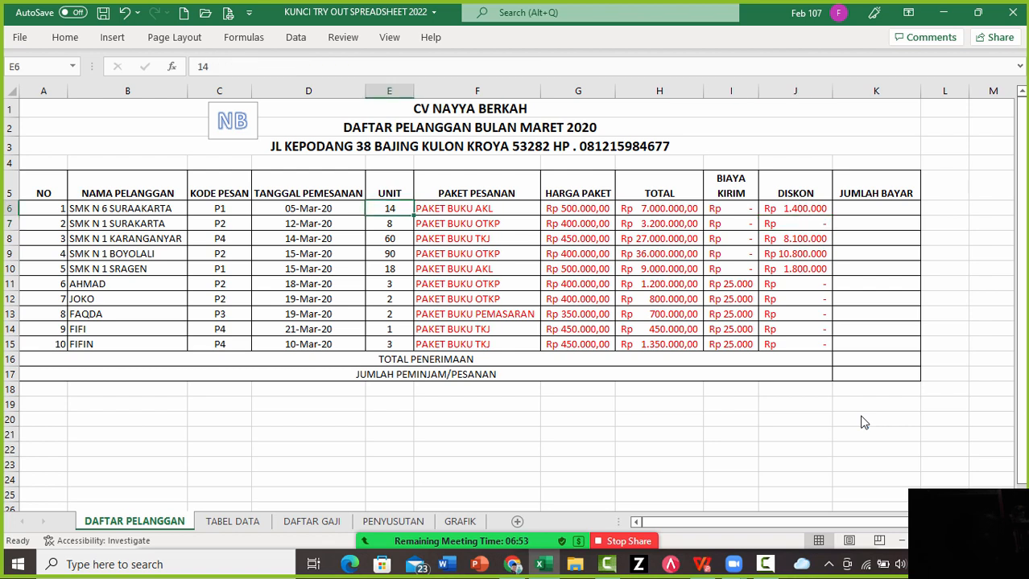
key("Right")
key("Right")
key("Right")
key("Right")
key("Right")
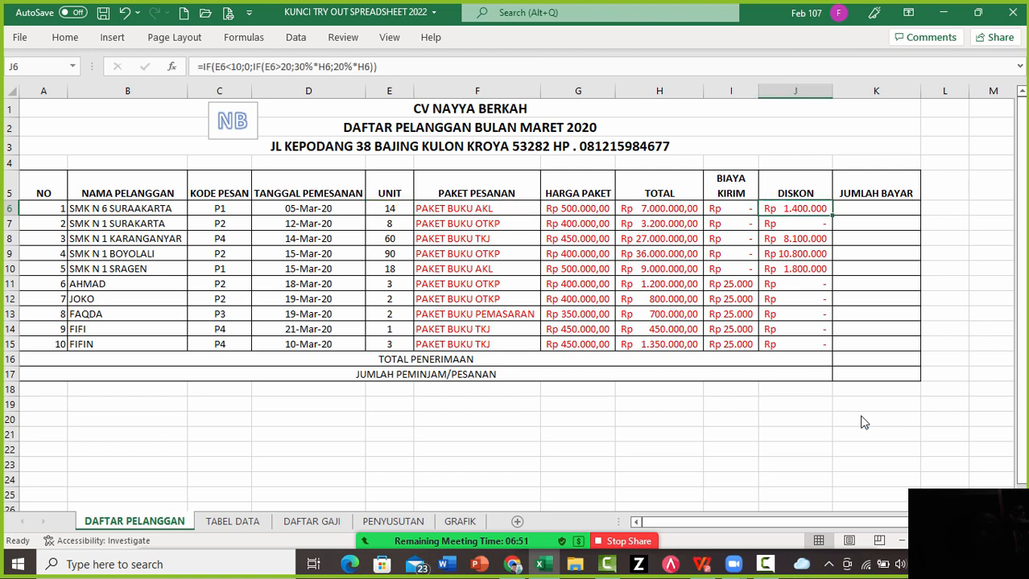
key("Left")
key("Left")
key("Right")
key("Right")
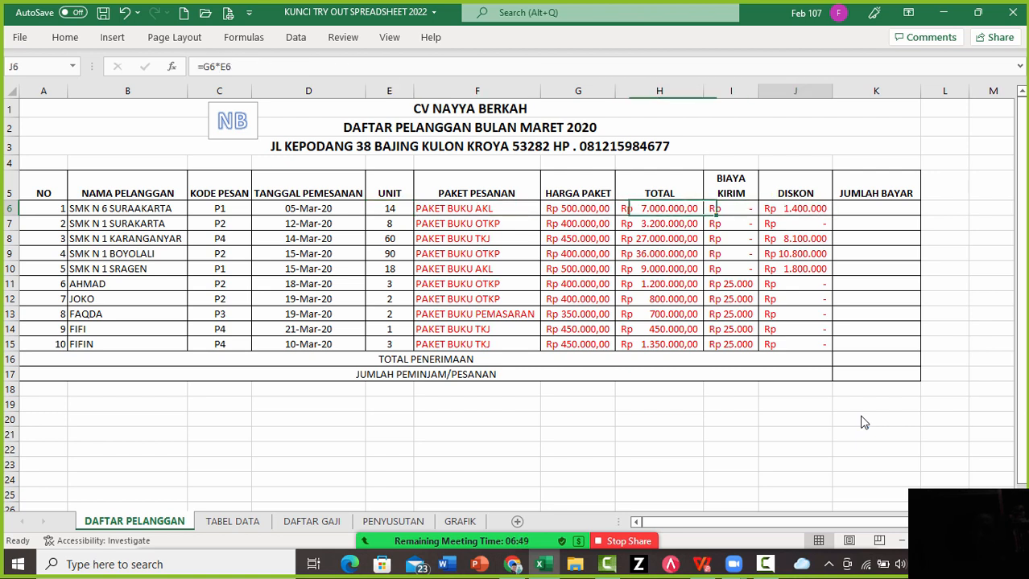
Compare the UNIT value in row 7 with the DISKON formula in J7
key("Left")
key("Left")
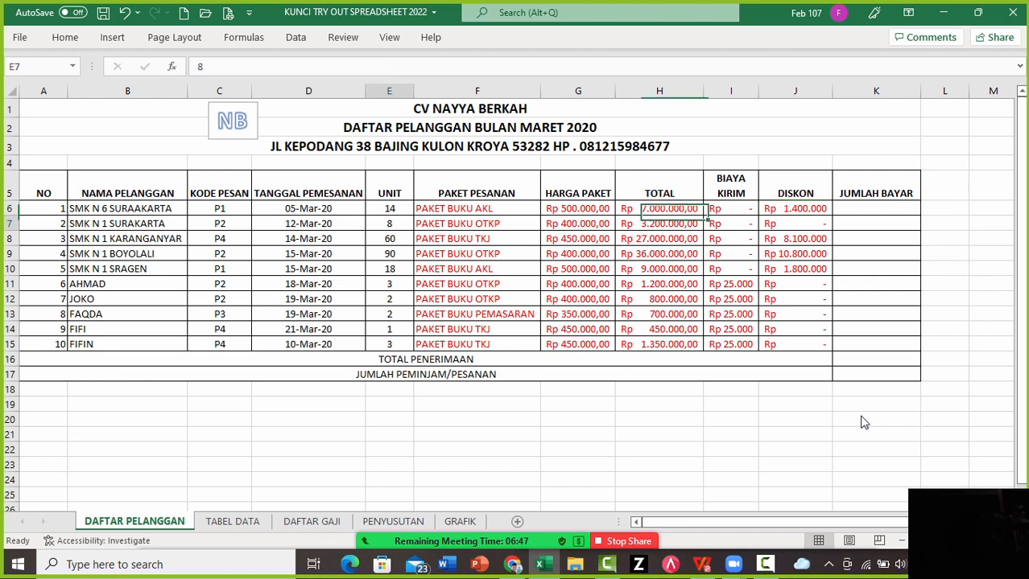
key("Down")
key("Left")
key("Left")
key("Left")
key("Right")
key("Right")
key("Right")
key("Right")
key("Right")
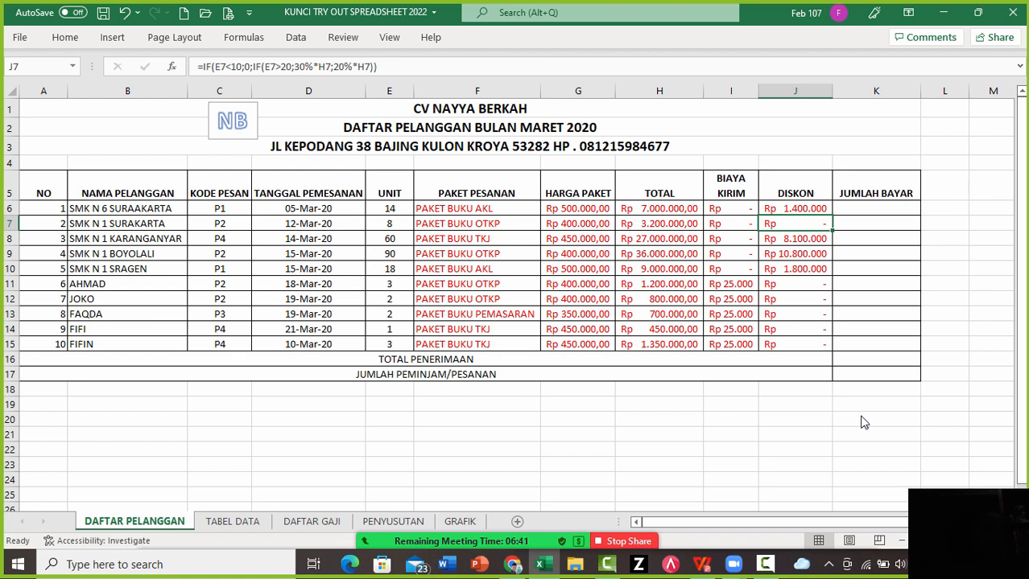
Compare the UNIT value in E8 with the nested IF discount formula in J8
key("Down")
key("Left")
key("Left")
key("Left")
key("Left")
key("Left")
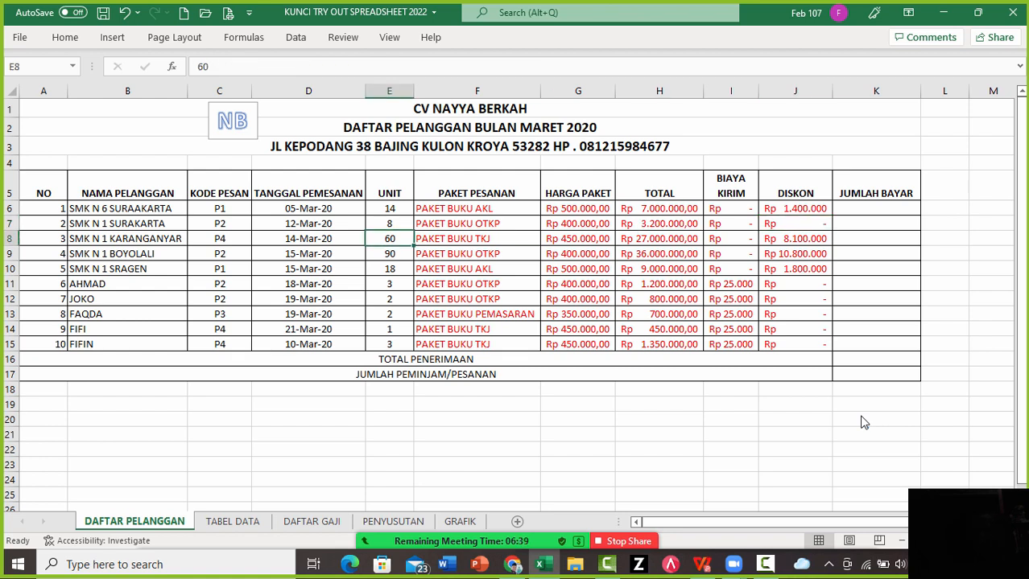
key("Right")
key("Right")
key("Right")
key("Right")
key("Right")
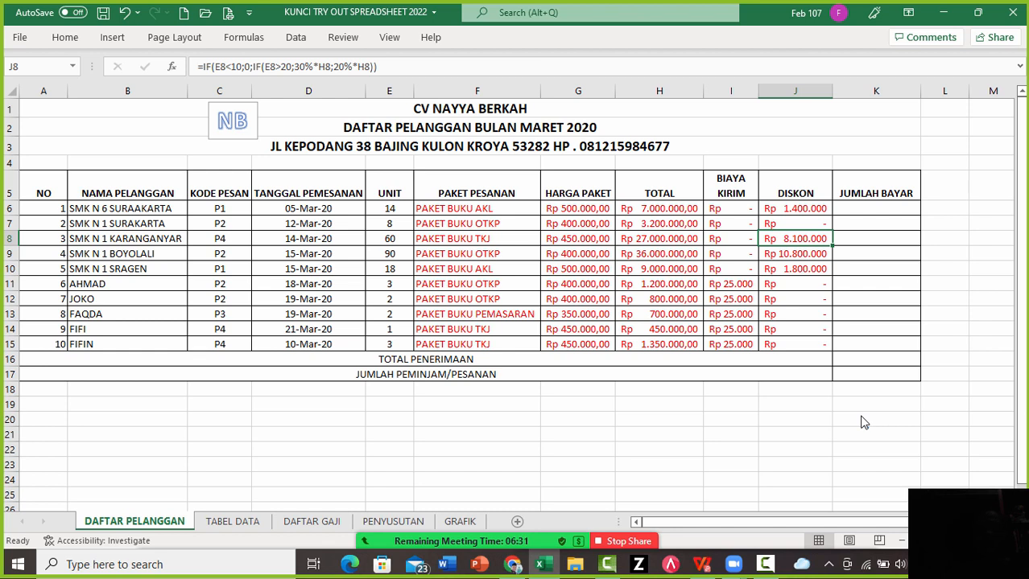
Examine the DISKON formulas from J9 to J11 and go back to the one in J6
key("Down")
key("Down")
key("Down")
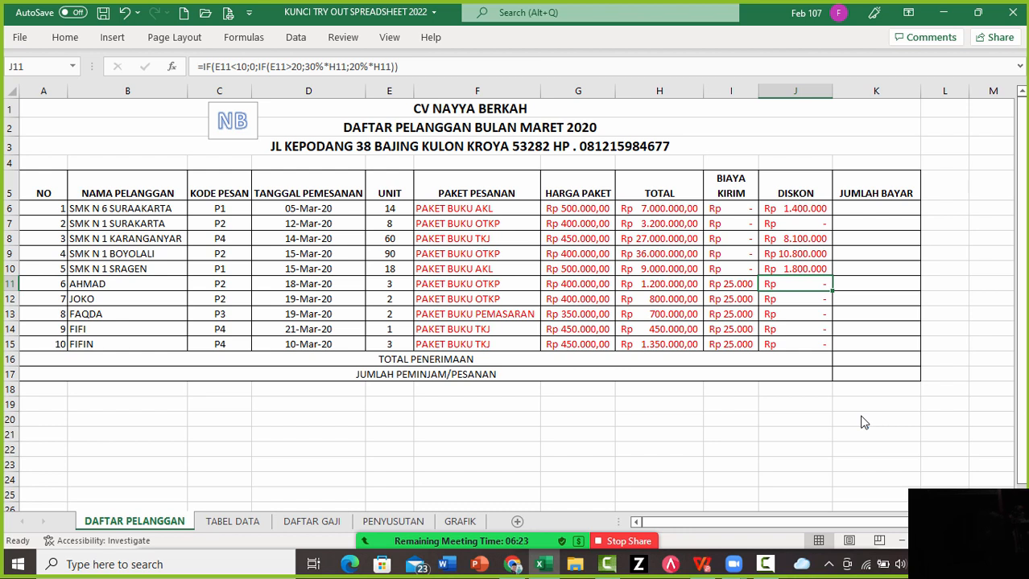
key("Up")
key("Up")
key("Up")
key("Up")
key("Up")
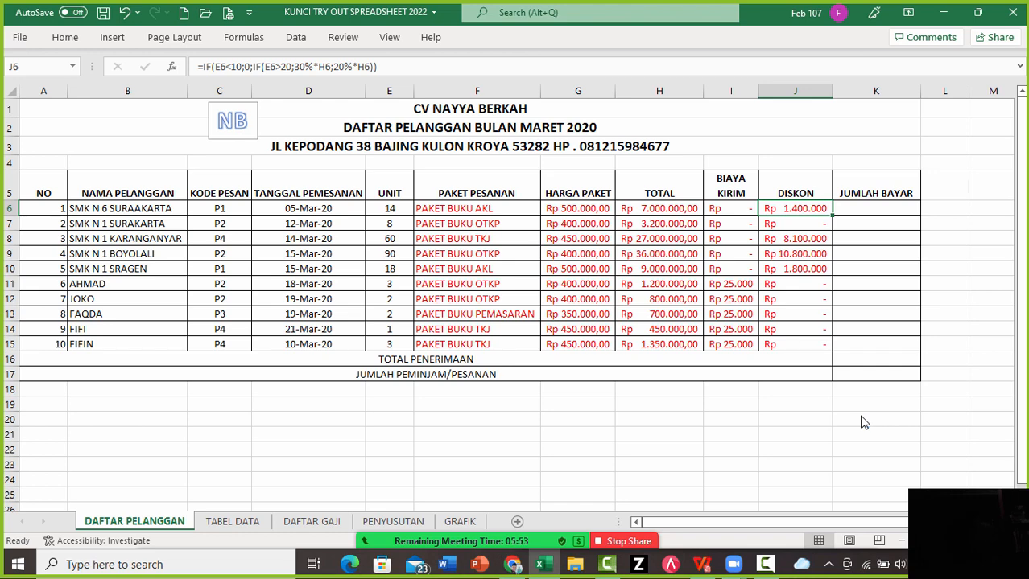
Read the JUMLAH BAYAR instruction in the WPS PDF and examine the K6 formula in Excel with its TOTAL, BIAYA KIRIM and DISKON cells
key("alt+Tab")
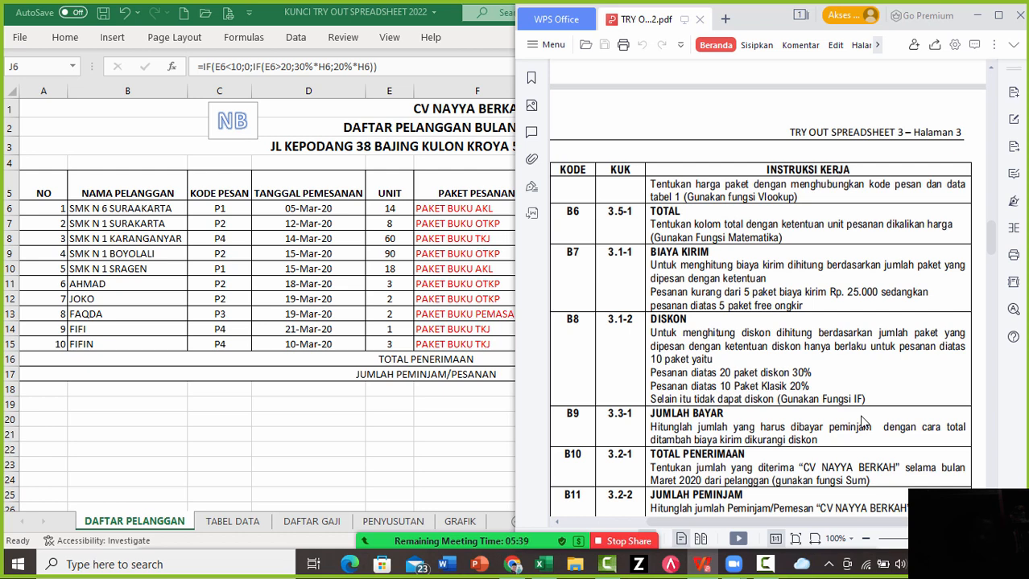
key("alt+Tab")
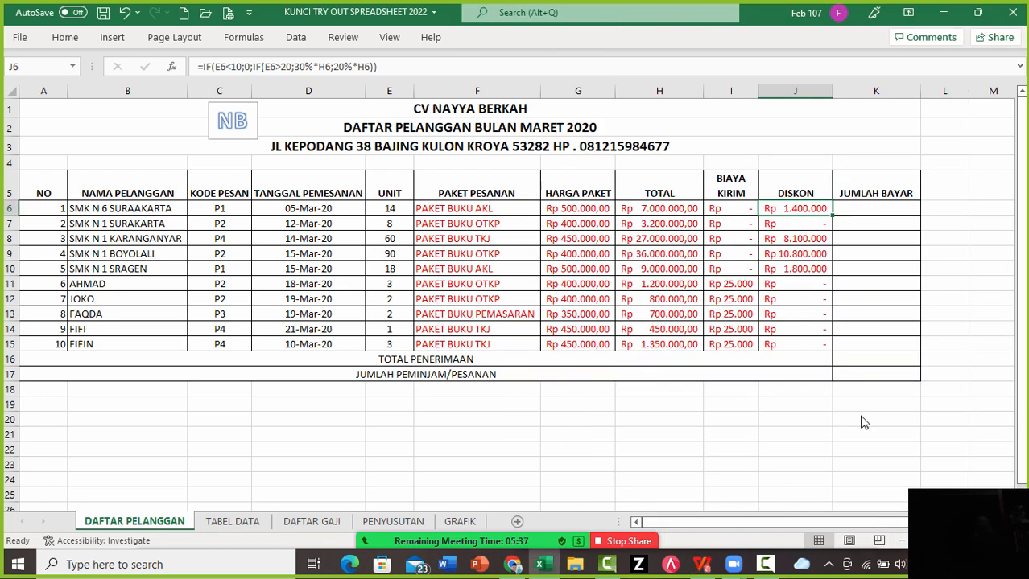
key("Right")
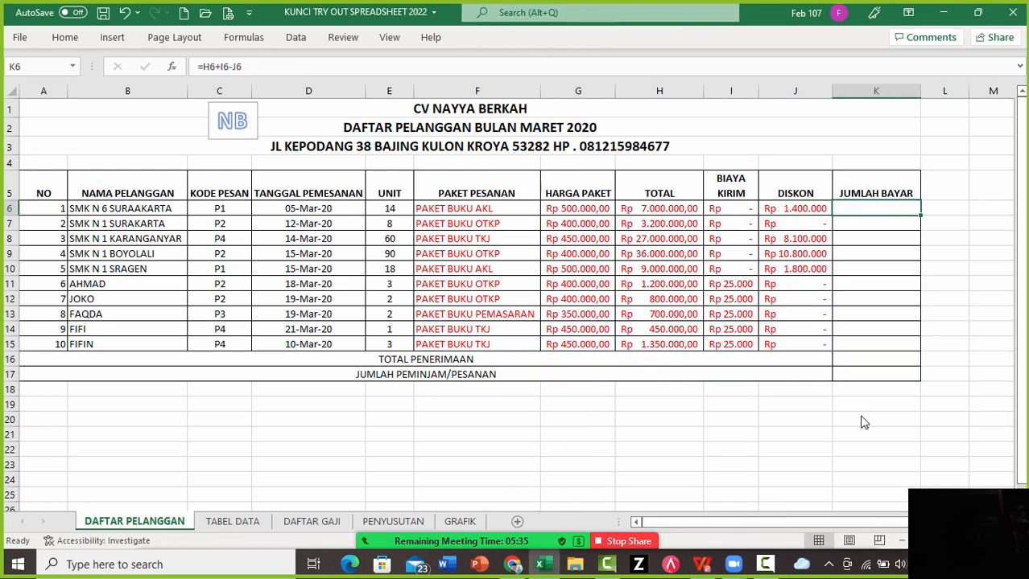
key("Left")
key("Left")
key("Left")
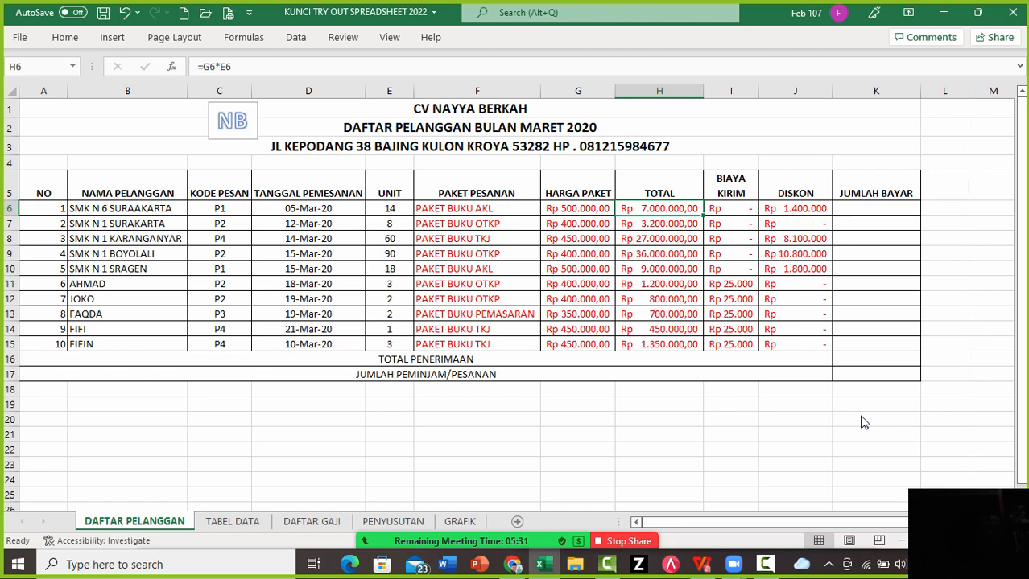
key("Right")
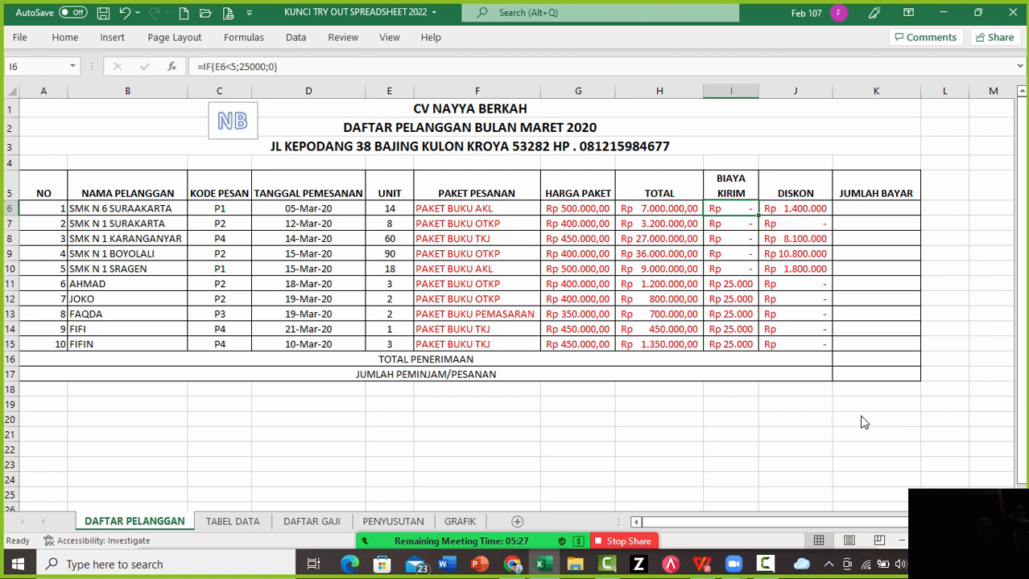
key("Right")
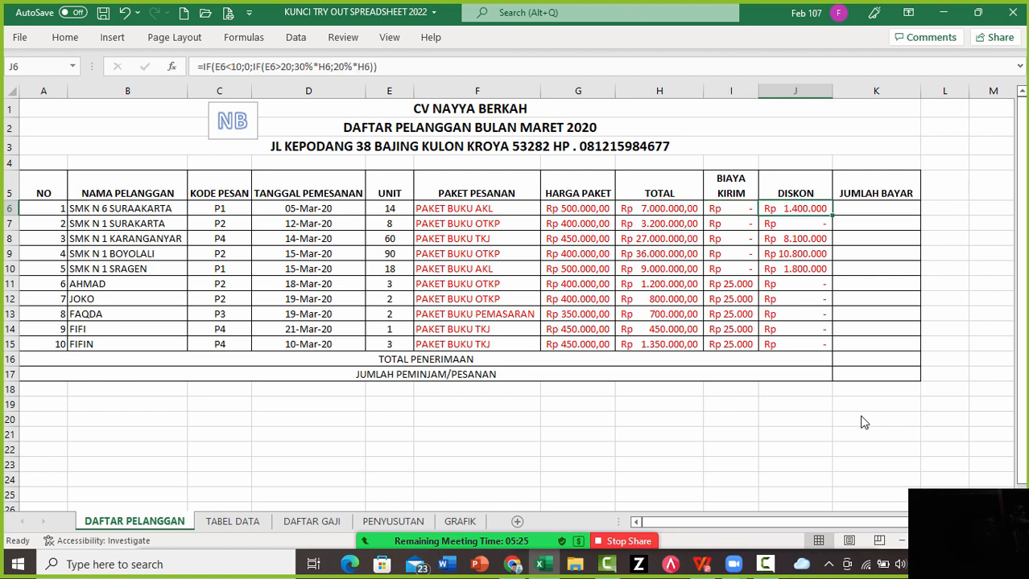
key("Right")
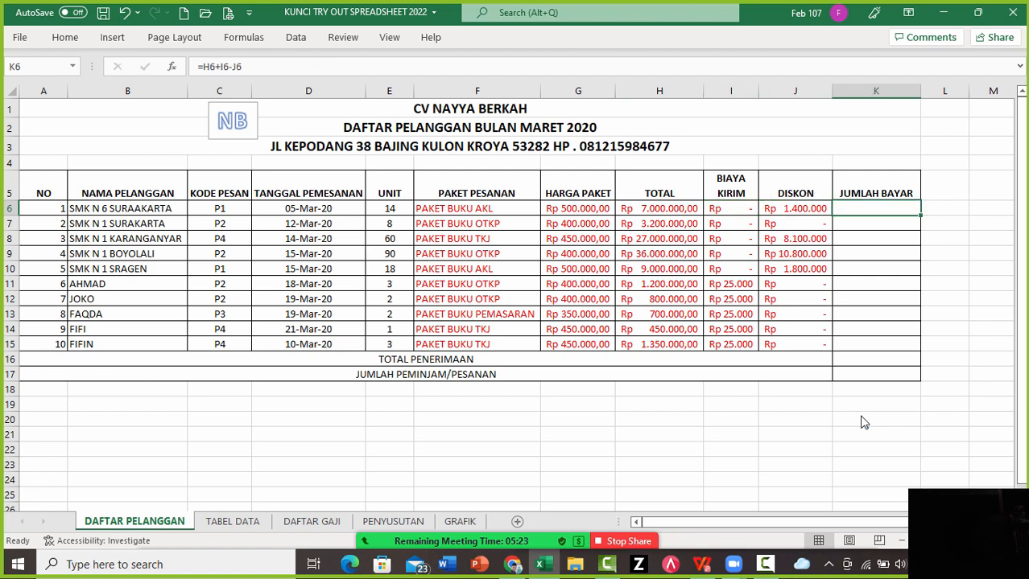
Apply the red font colour to the JUMLAH BAYAR range K6:K17, including both total rows
key("shift+Down")
key("shift+Down")
key("shift+Down")
key("shift+Down")
key("shift+Down")
key("shift+Down")
key("shift+Down")
key("shift+Down")
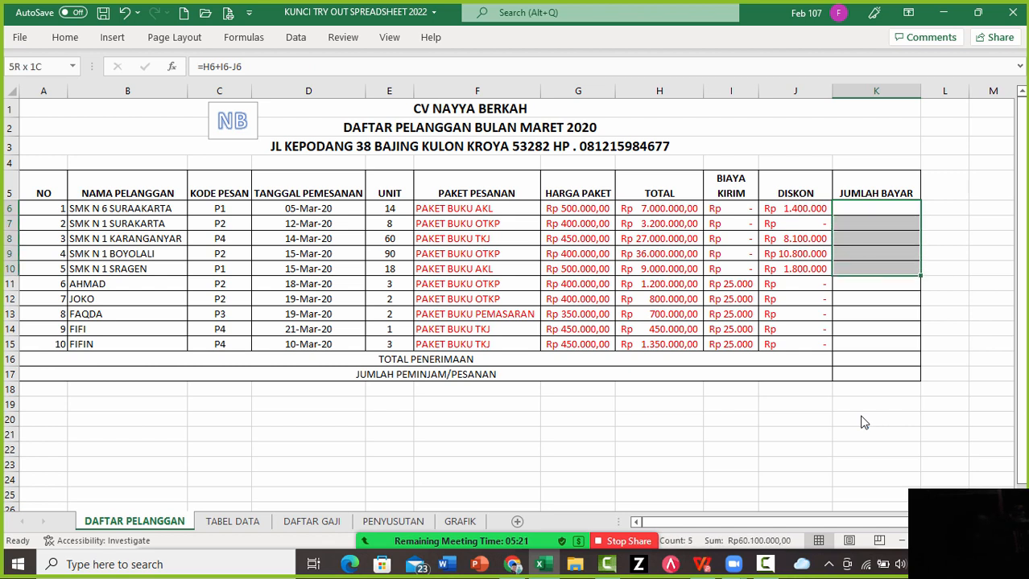
key("shift+Down")
key("shift+Down")
key("shift+Down")
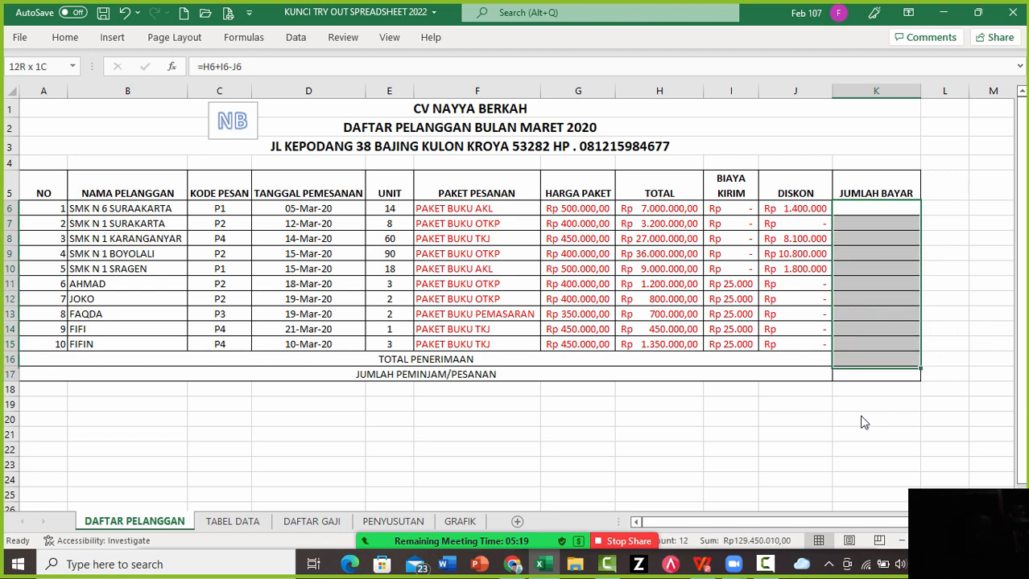
key("alt+h")
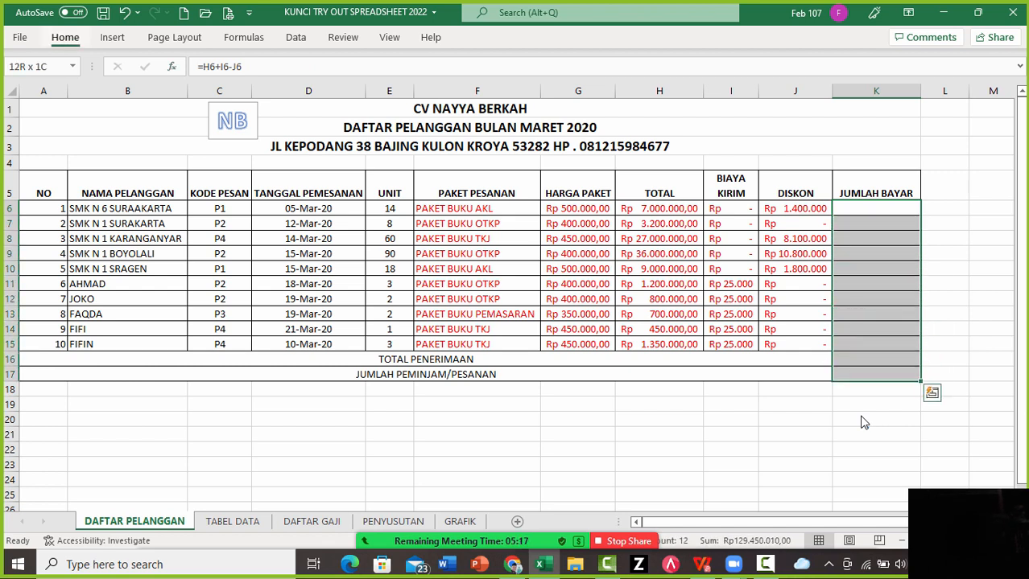
left_click(221, 90)
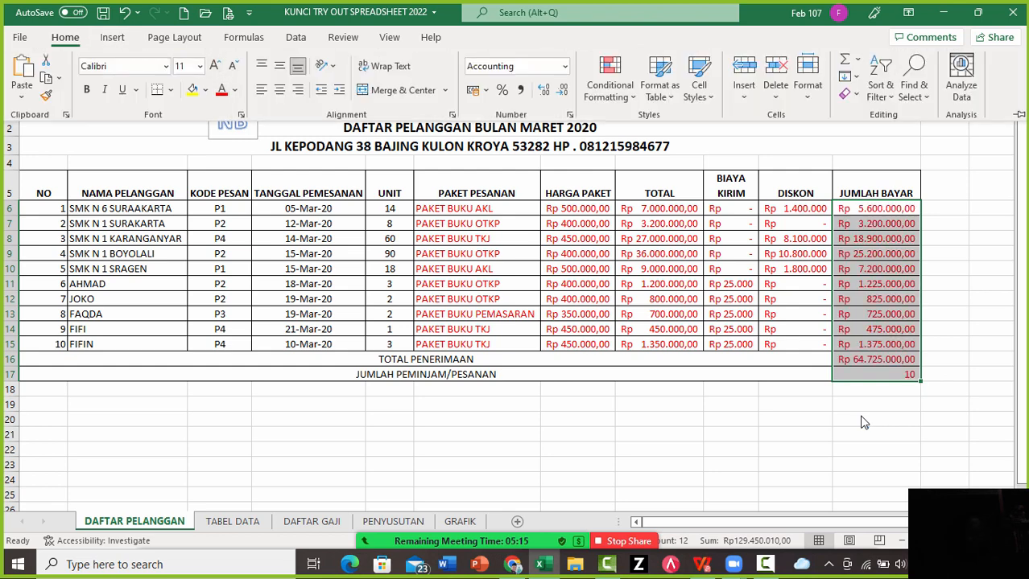
left_click(795, 299)
left_click(795, 300)
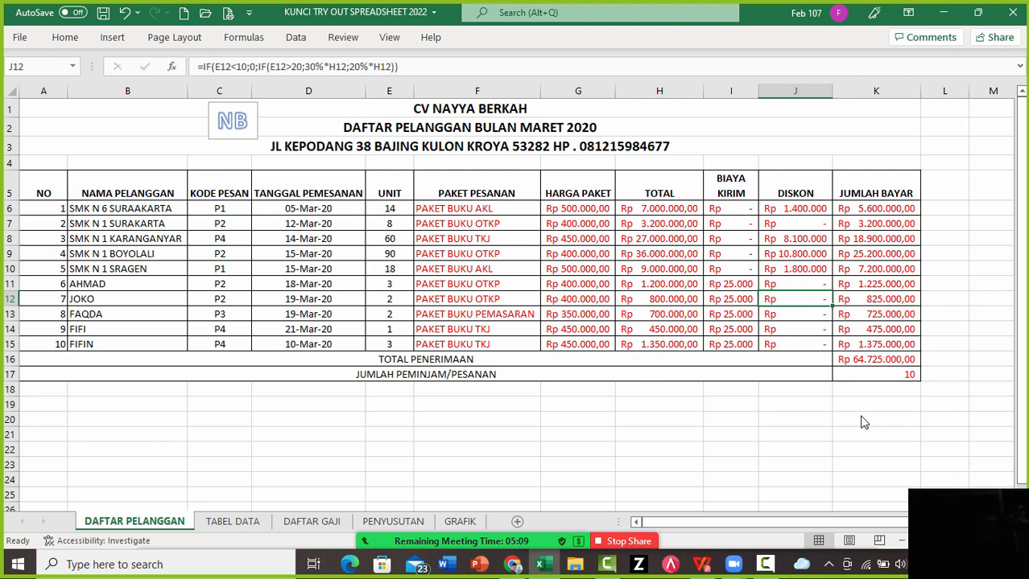
Examine the TOTAL PENERIMAAN formula in K16 and read the TOTAL PENERIMAAN and JUMLAH PEMINJAM instructions in the WPS PDF
left_click(875, 360)
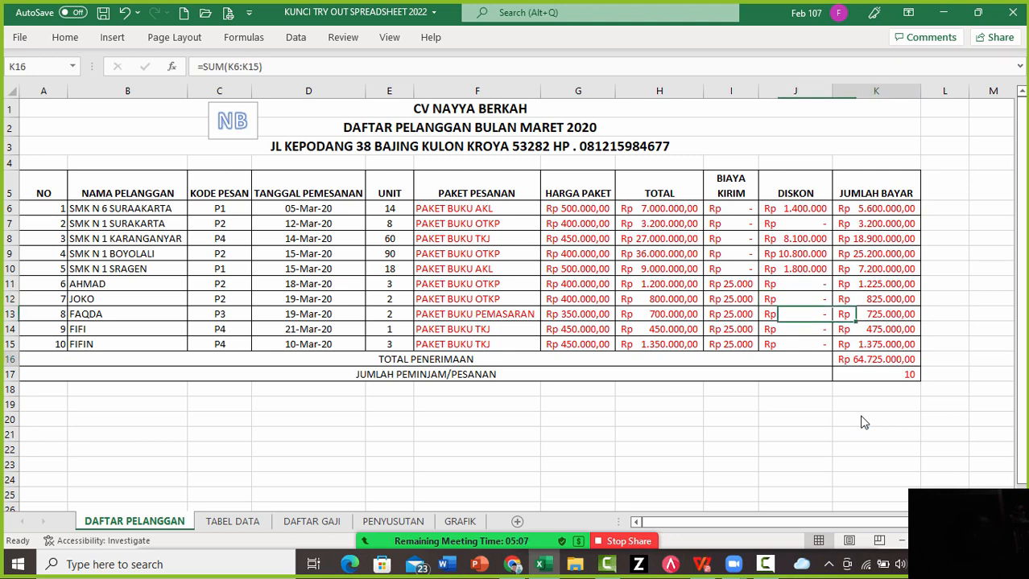
left_click(703, 565)
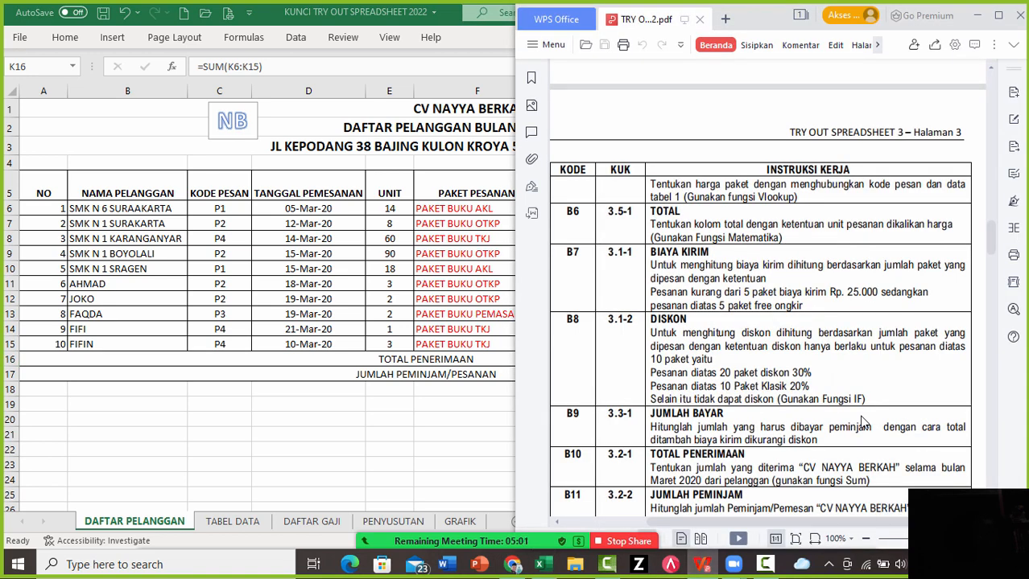
scroll(863, 422, "down", 3)
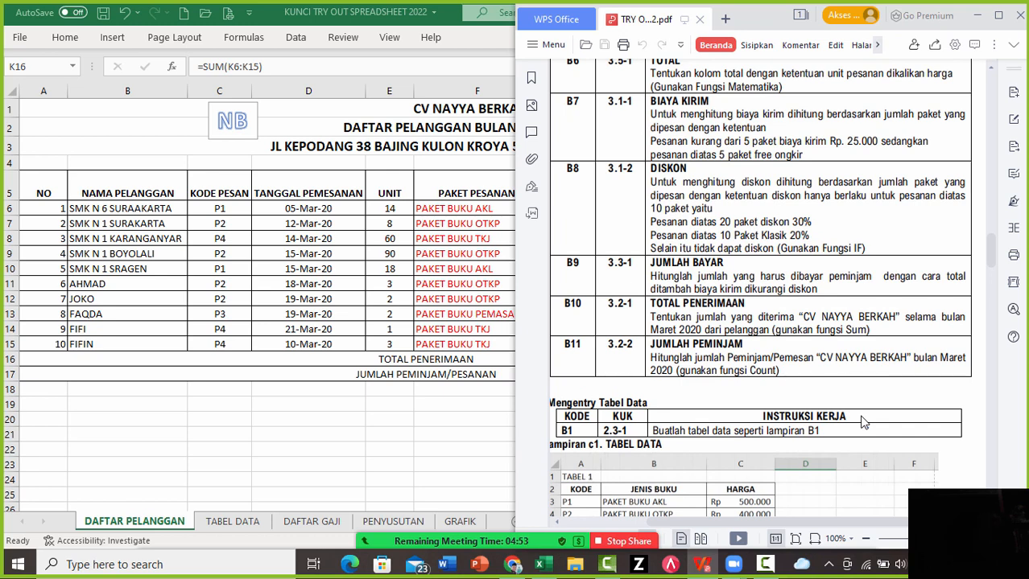
Switch back to Excel and enter =COUNT(K6:K15) in the JUMLAH PEMINJAM/PESANAN cell K17
key("alt+Tab")
key("Down")
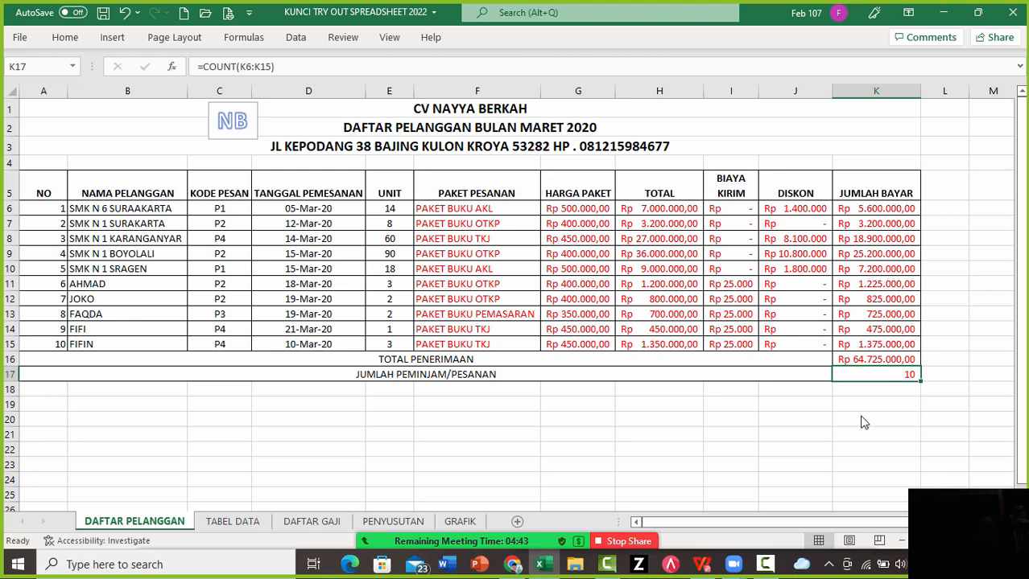
type("=")
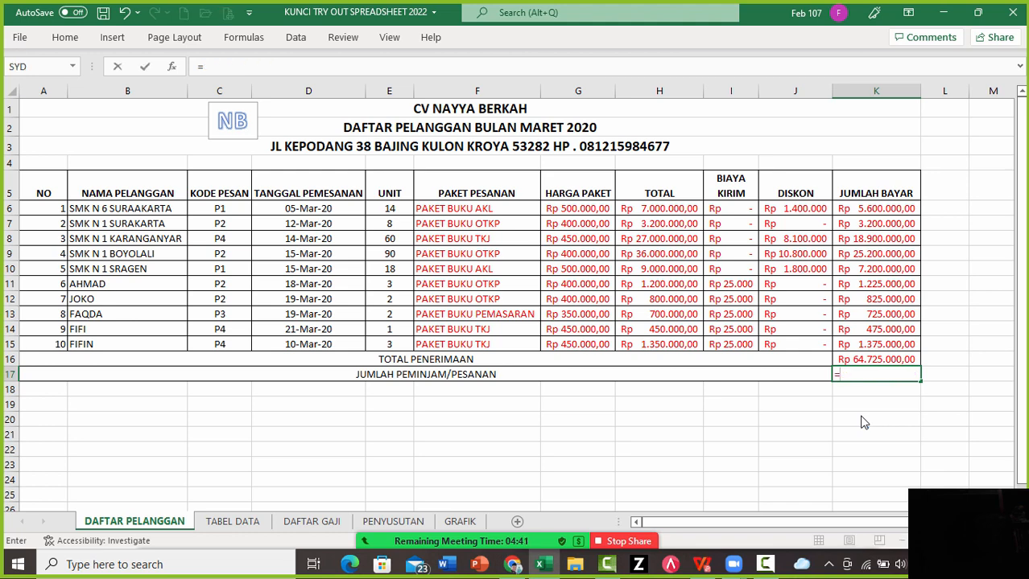
type("COUNT")
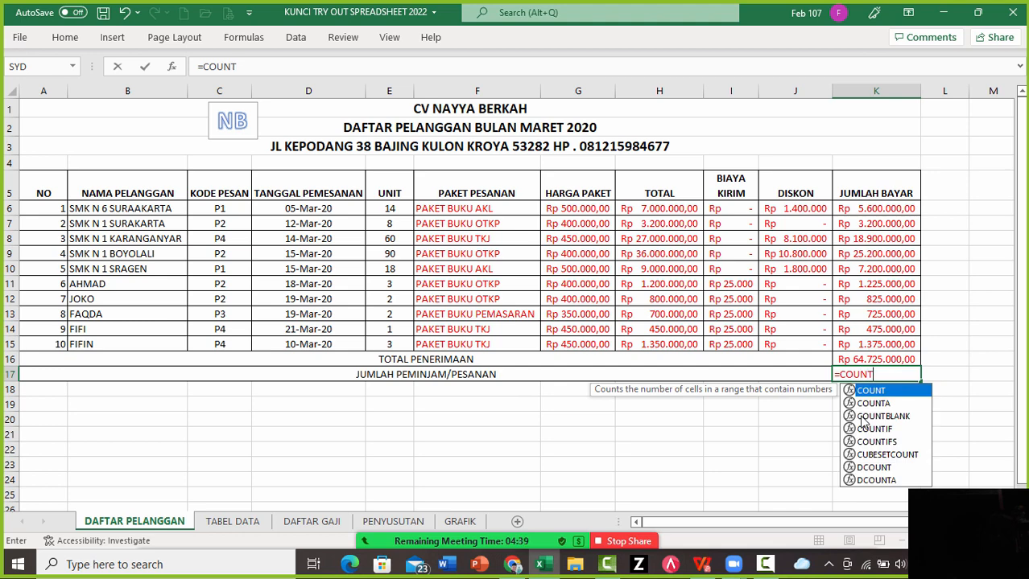
type("(")
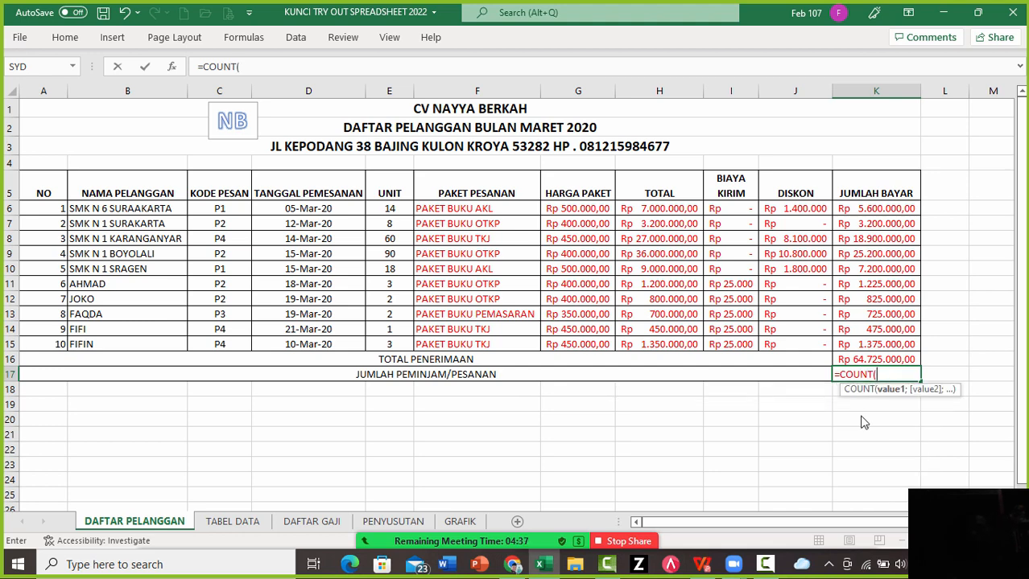
key("Up")
key("Up")
key("Up")
key("Up")
key("Up")
key("Up")
key("Up")
key("Up")
key("Up")
key("Up")
key("Up")
key("shift+Down")
key("shift+Down")
key("shift+Down")
key("shift+Down")
key("shift+Down")
key("shift+Down")
key("shift+Down")
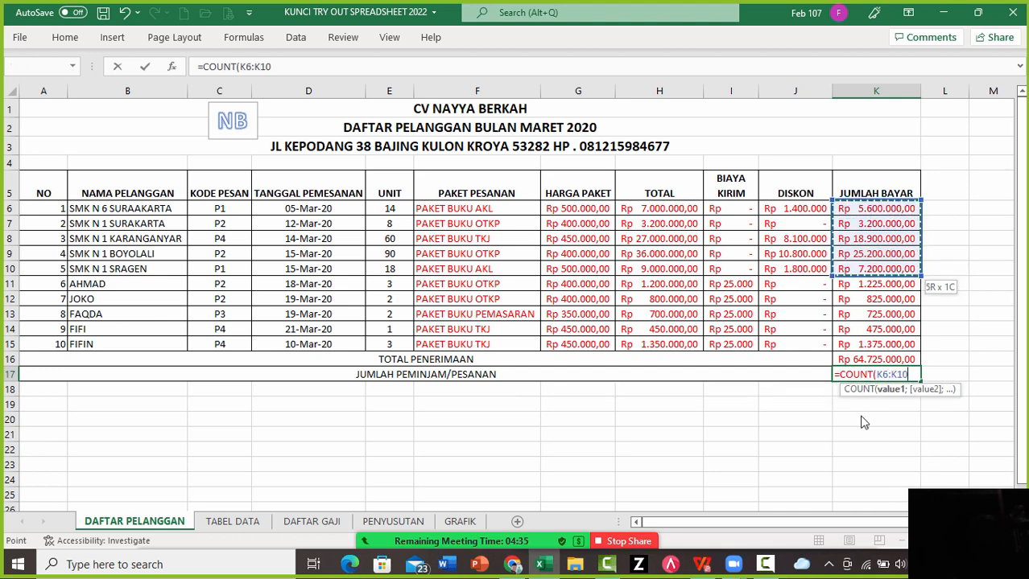
key("shift+Down")
key("shift+Down")
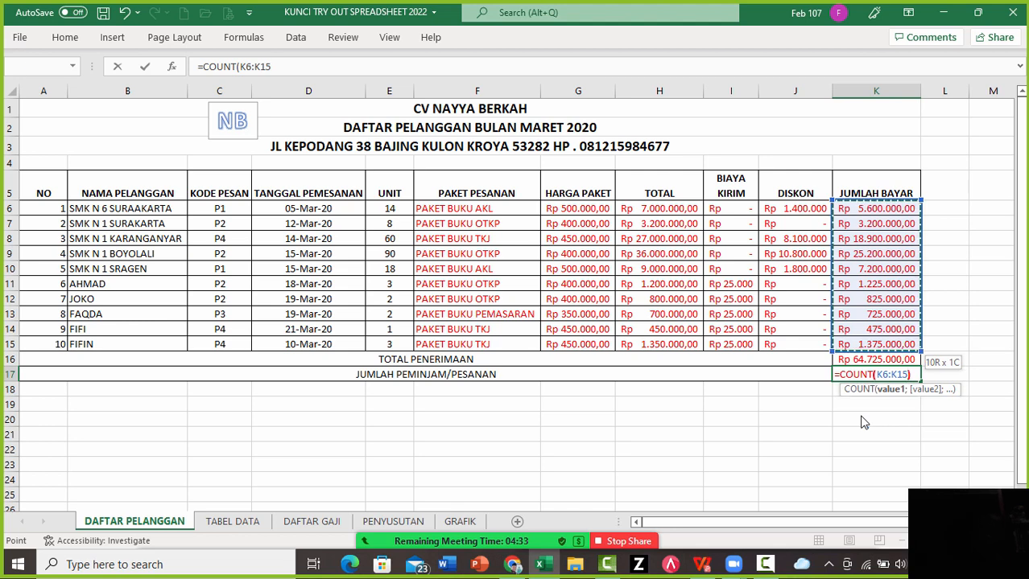
type(")")
key("Return")
key("Up")
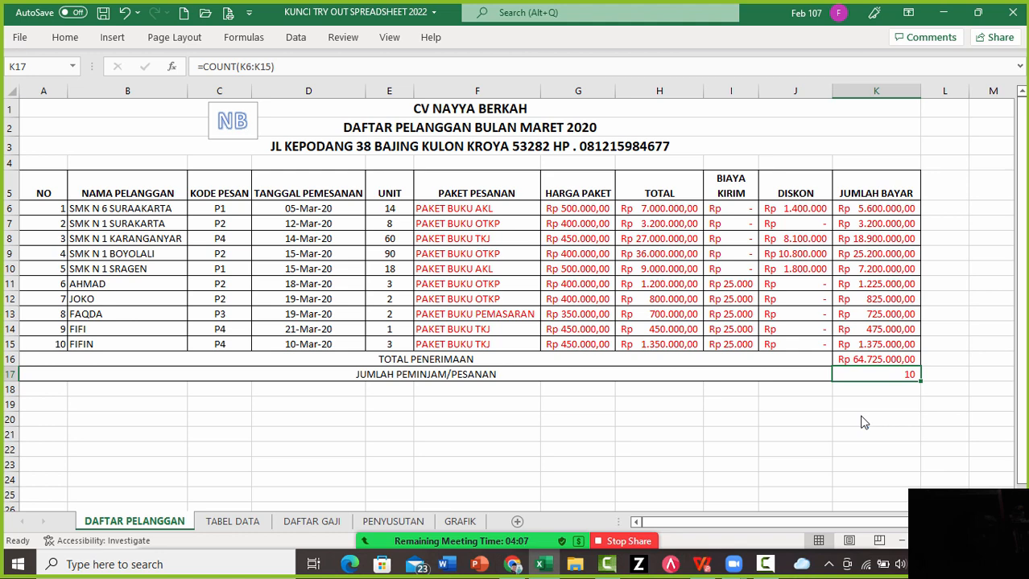
Examine the row 6 cells from JUMLAH BAYAR back through BIAYA KIRIM to UNIT in E6
key("Up")
key("Up")
key("Up")
key("Up")
key("Up")
key("Up")
key("Up")
key("Up")
key("Up")
key("Up")
key("Up")
key("Left")
key("Left")
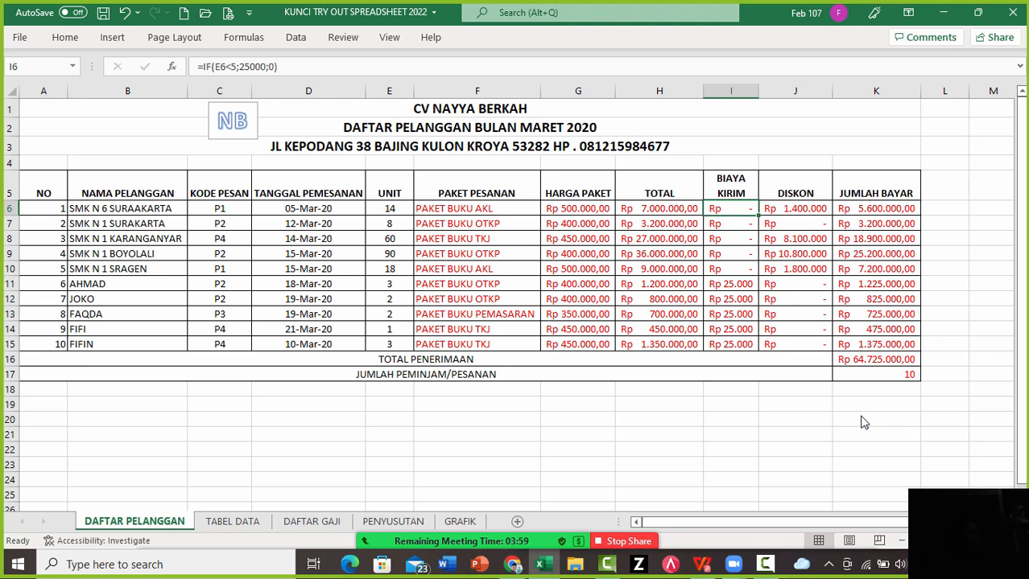
key("Left")
key("Left")
key("Left")
key("Left")
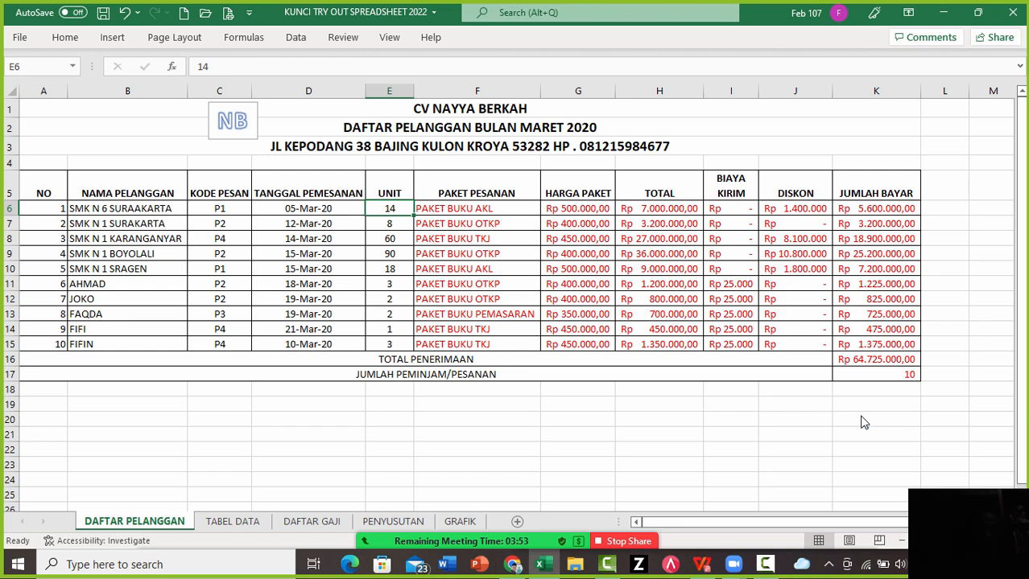
Set the ribbon to show tabs and commands permanently, and view the number formats available for UNIT cell E6
left_click(908, 13)
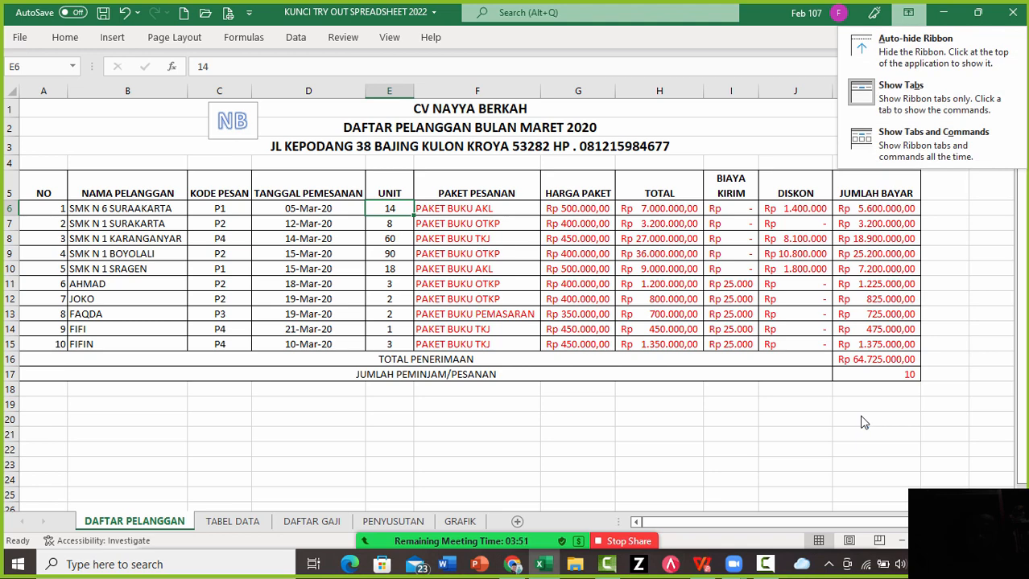
left_click(933, 145)
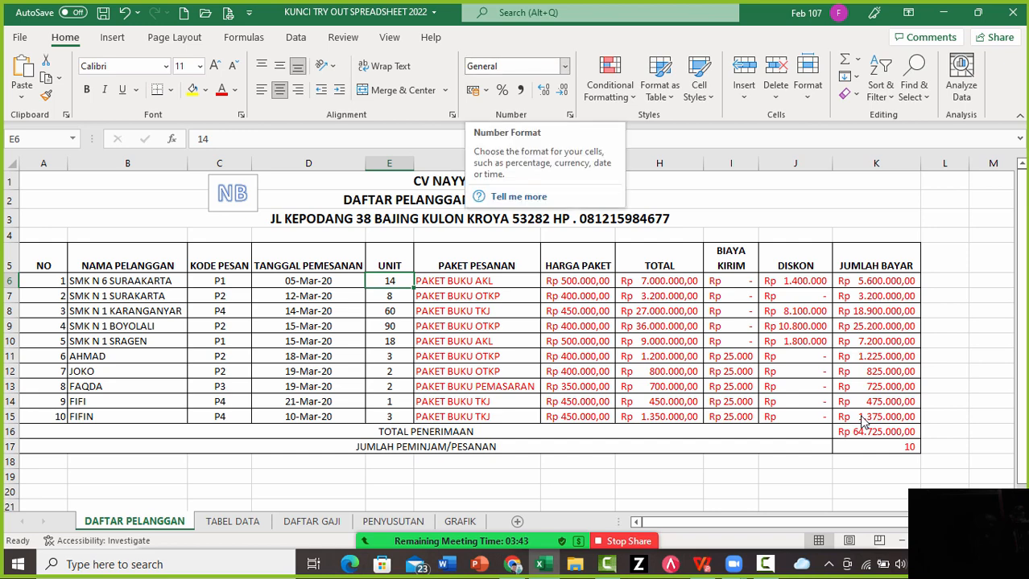
left_click(564, 66)
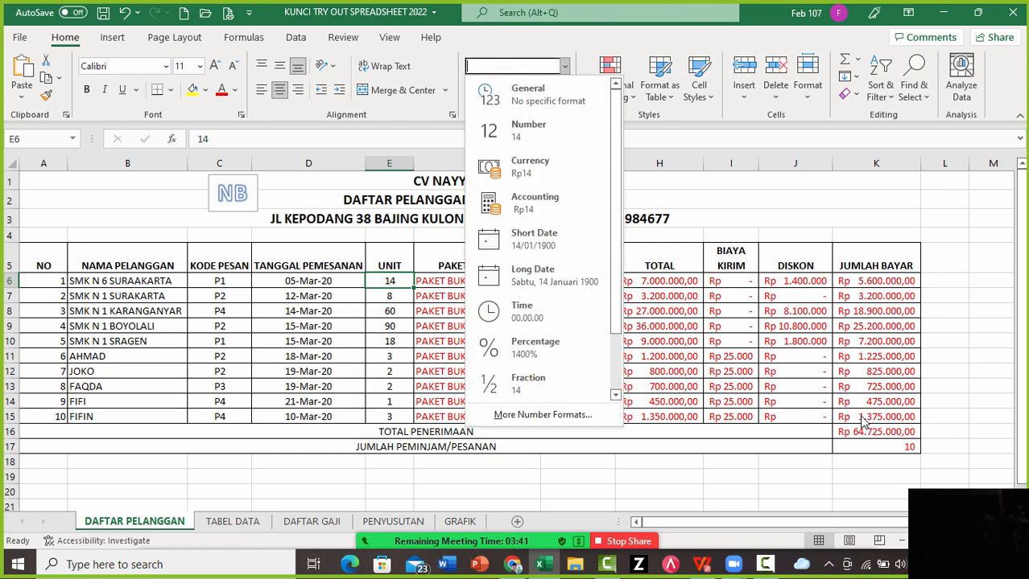
key("Escape")
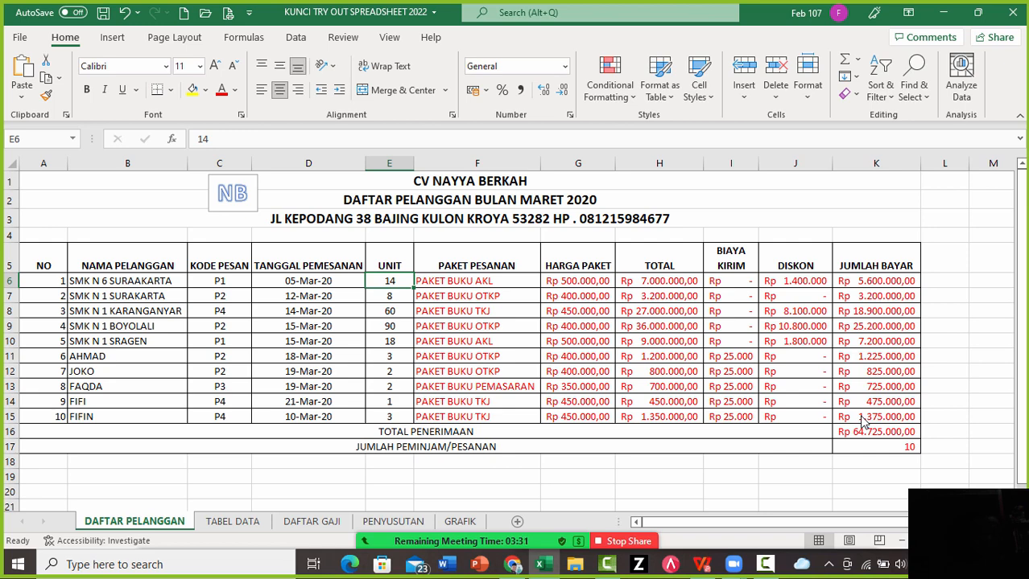
key("Down")
key("Up")
key("Down")
key("Down")
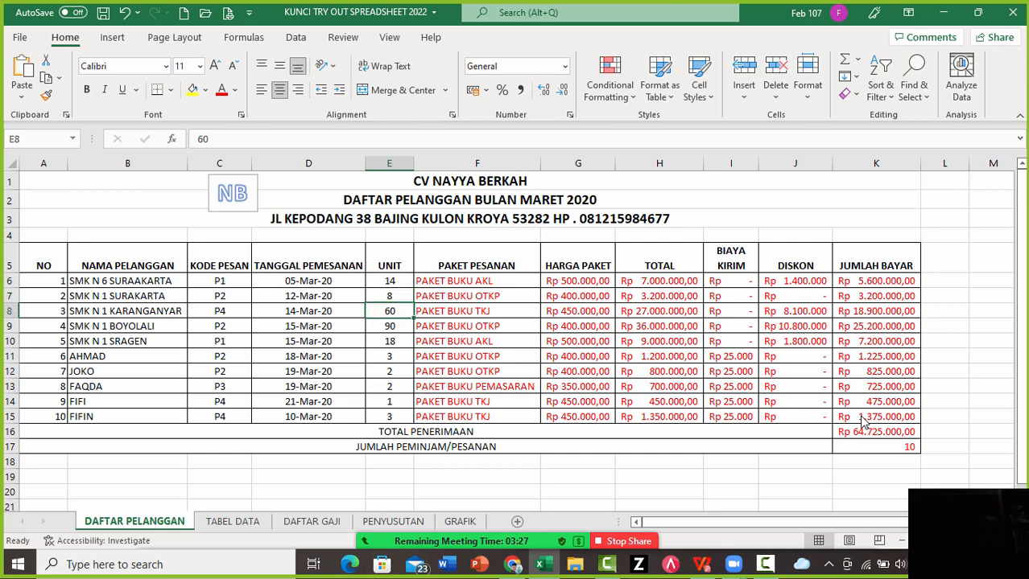
key("Up")
key("Up")
key("ctrl+shift+Up")
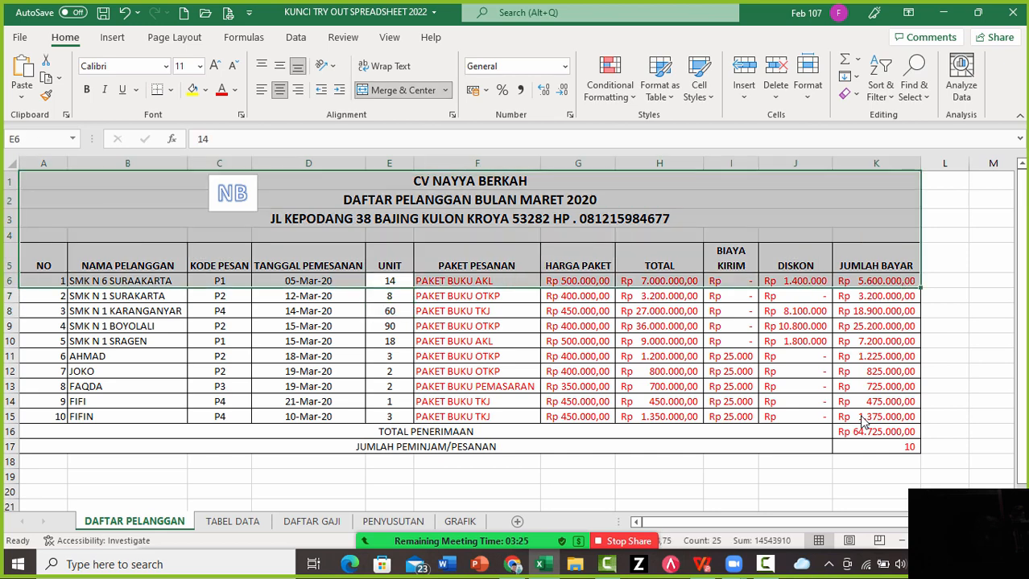
key("ctrl+shift+Down")
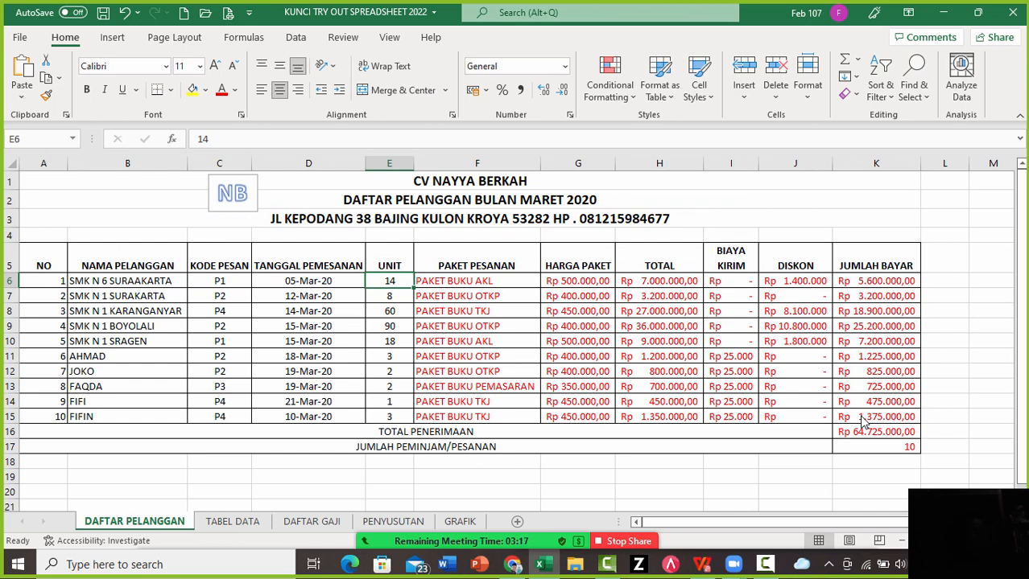
Re-enter the BIAYA KIRIM formula =IF(E6<5;25000;0) in cell I6
key("Right")
key("Right")
key("Right")
key("Right")
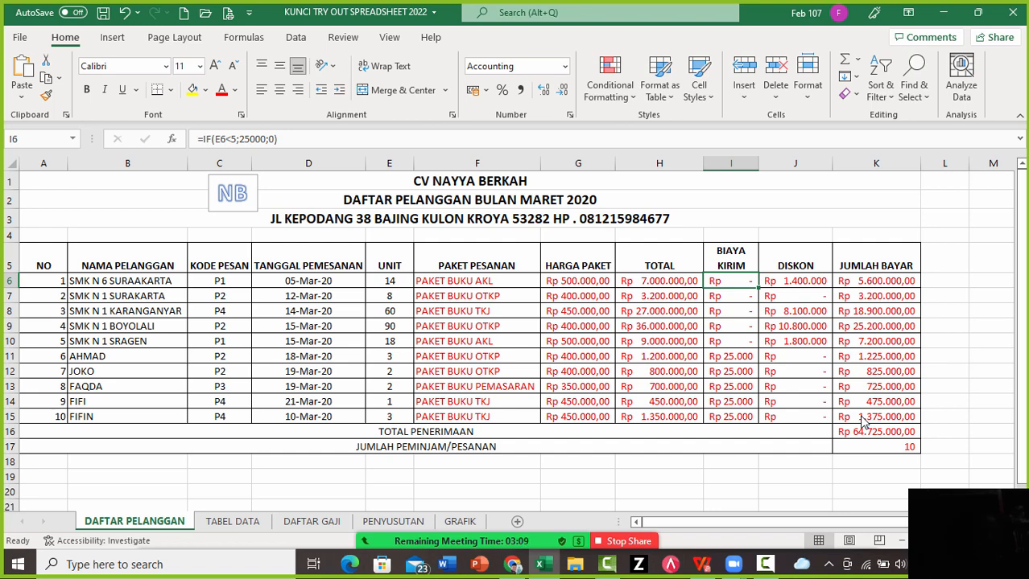
type("=IF")
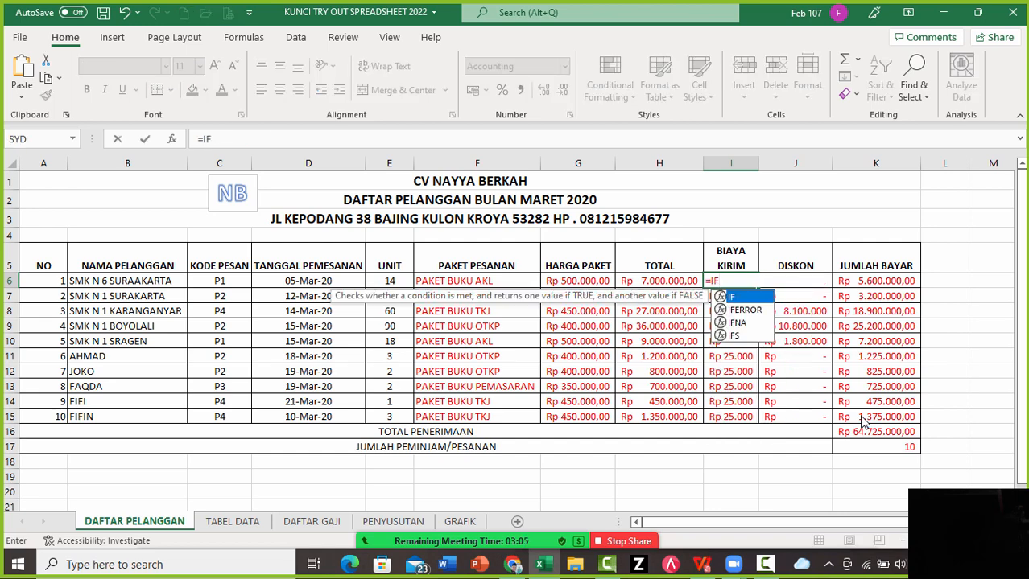
type("(")
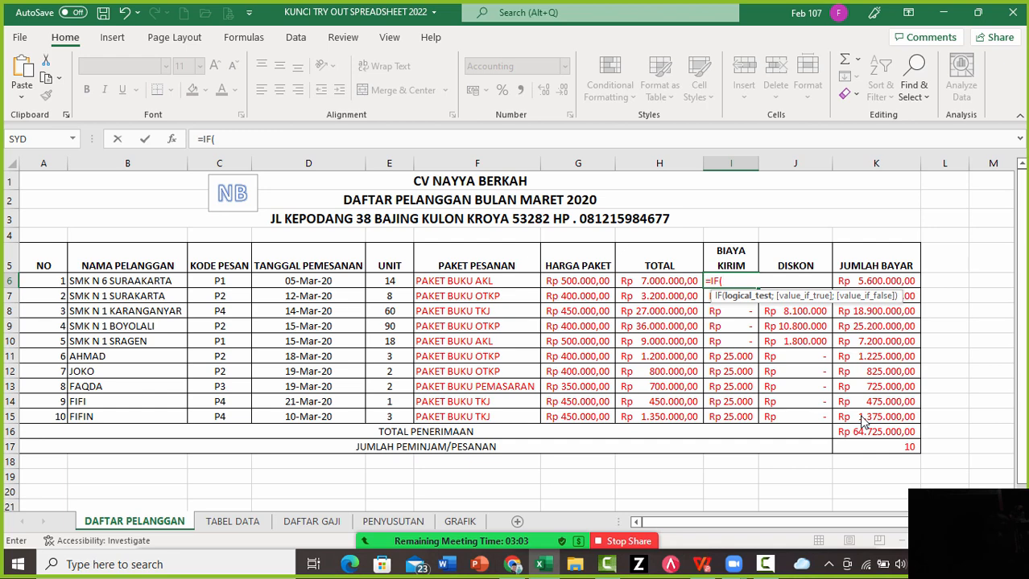
key("Left")
key("Left")
key("Left")
key("Left")
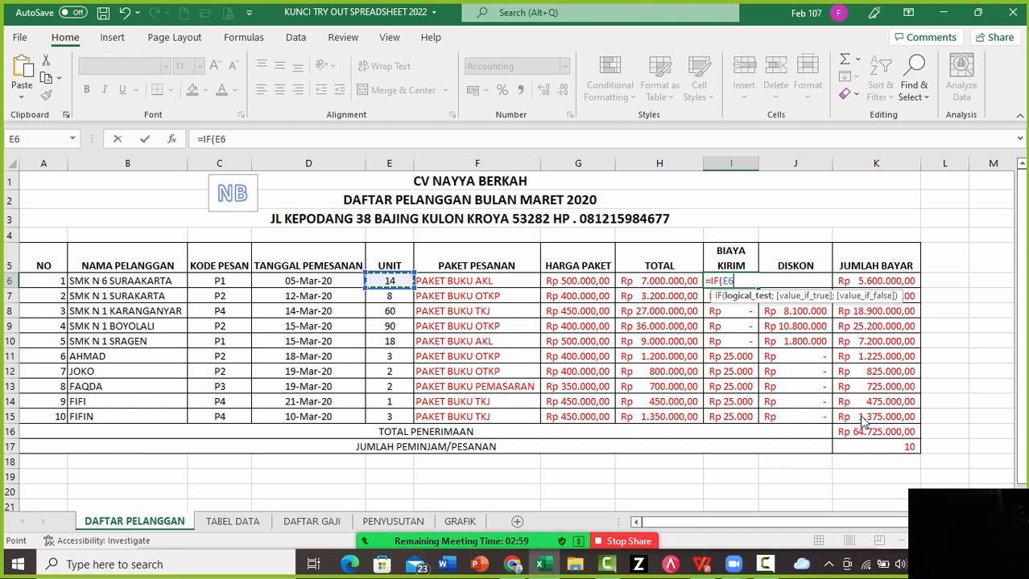
type("<5;")
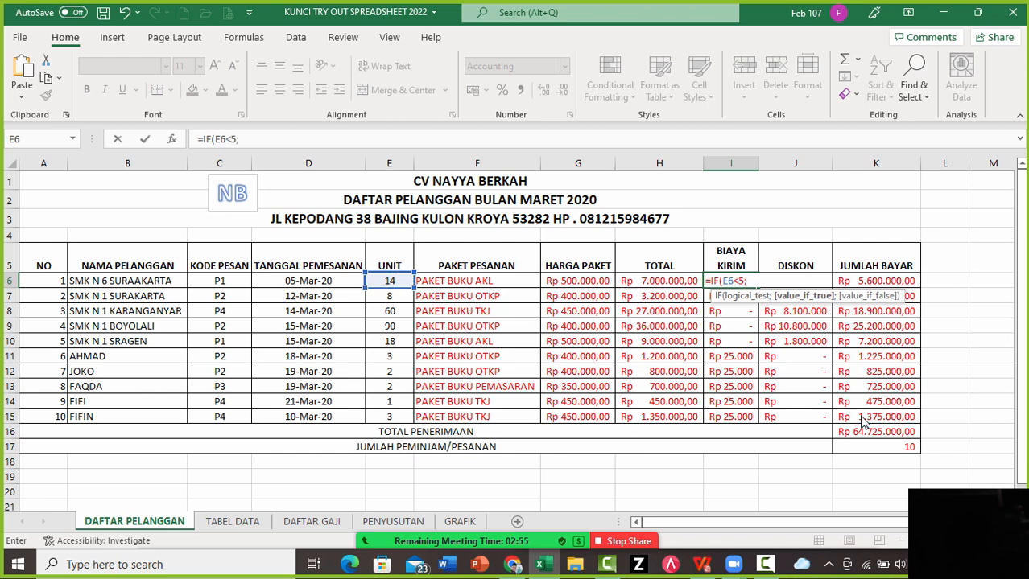
type("25000;0)")
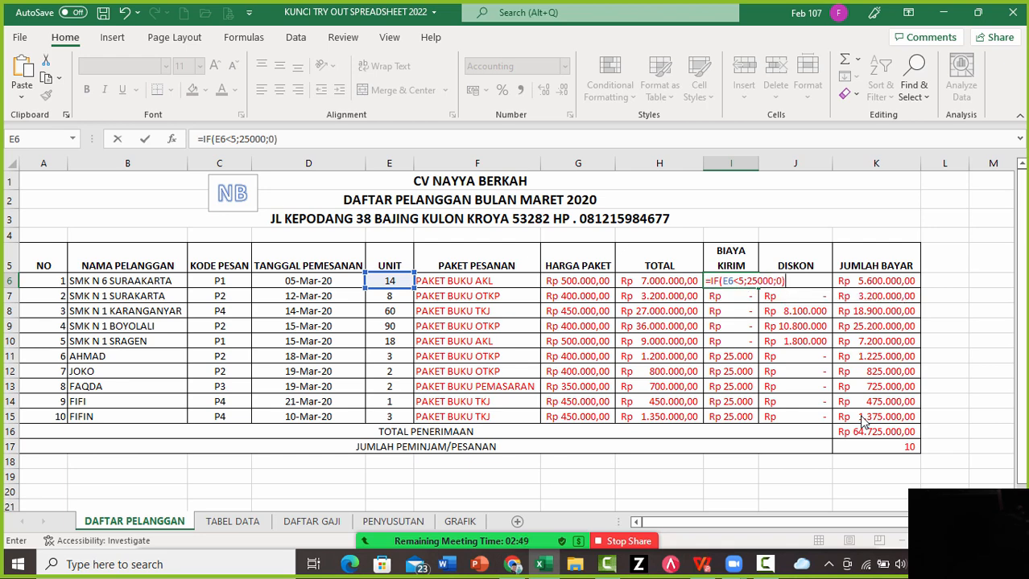
key("Return")
key("Up")
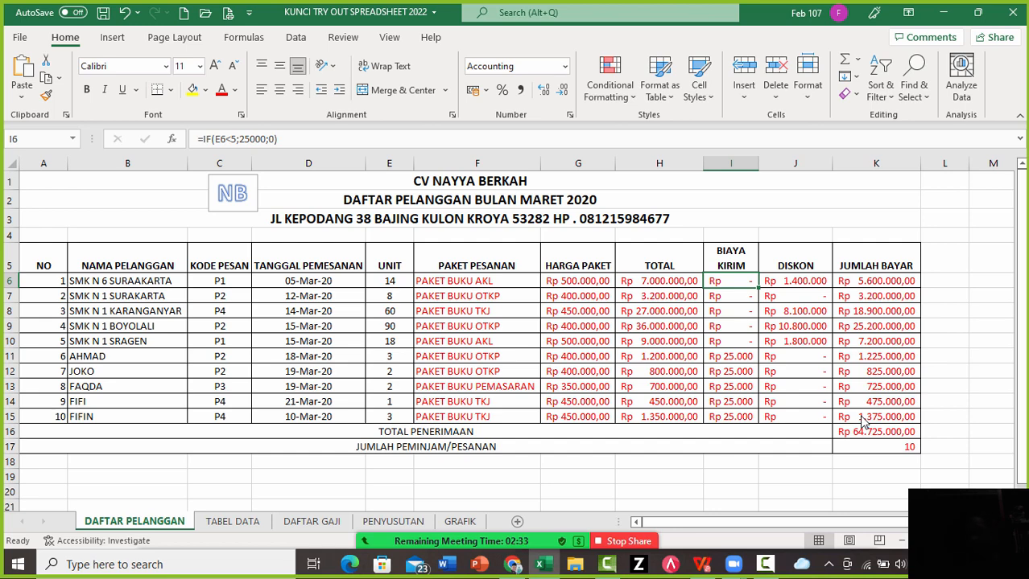
View the accounting currency formats available for HARGA PAKET cell G6
key("Left")
key("Left")
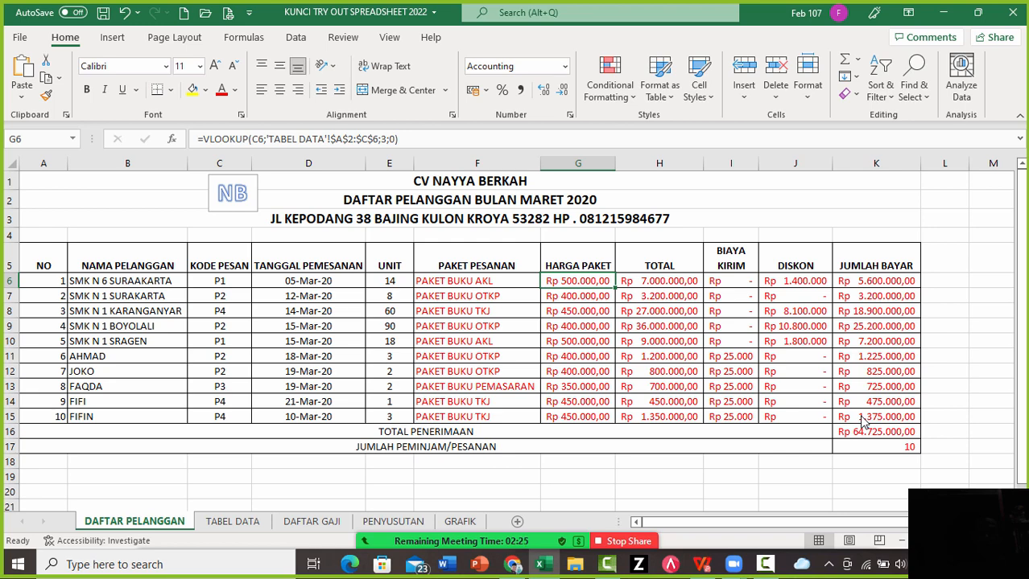
left_click(486, 90)
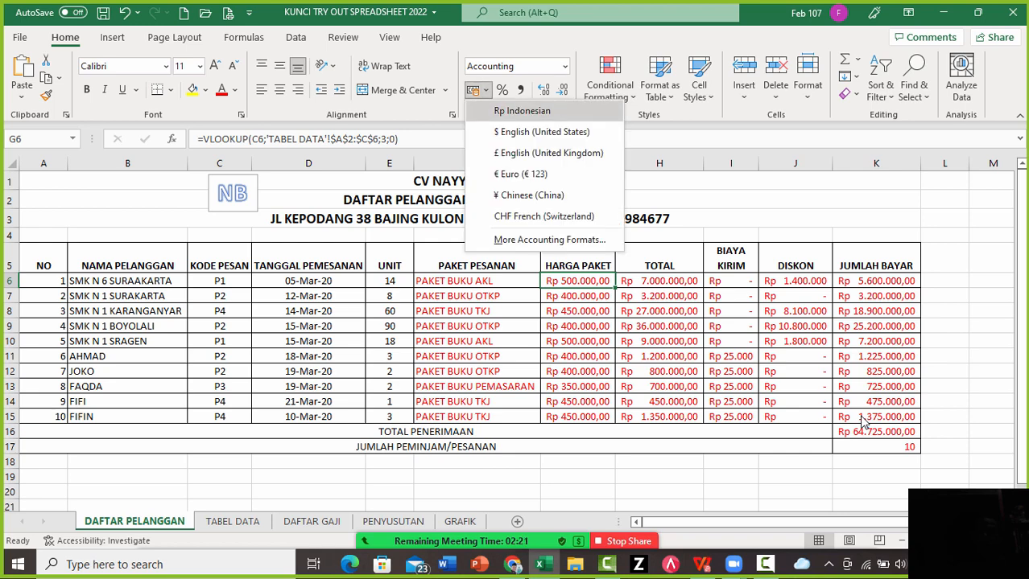
key("Escape")
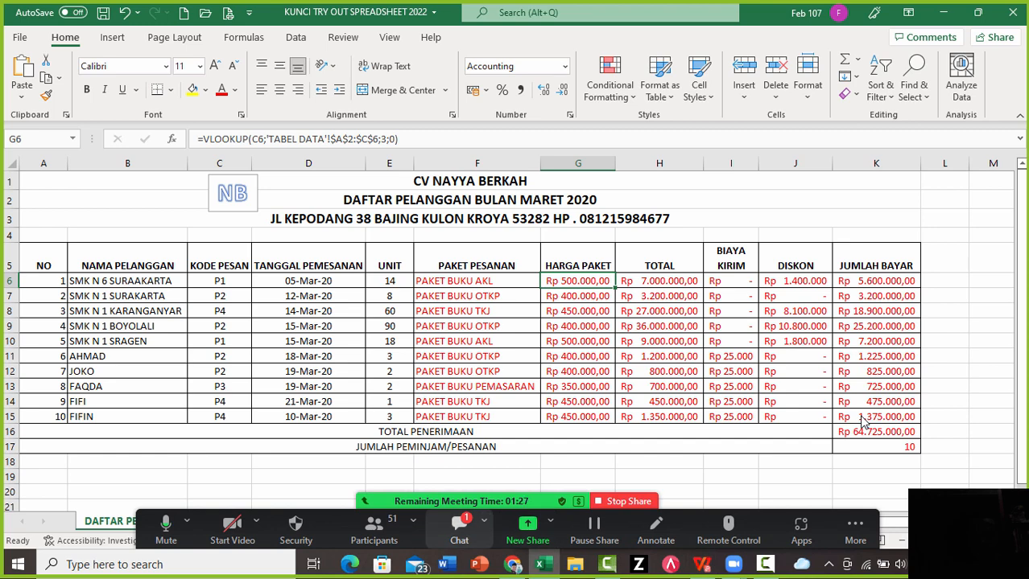
Read the participants' messages in the Zoom meeting chat and minimize the chat window
left_click(459, 529)
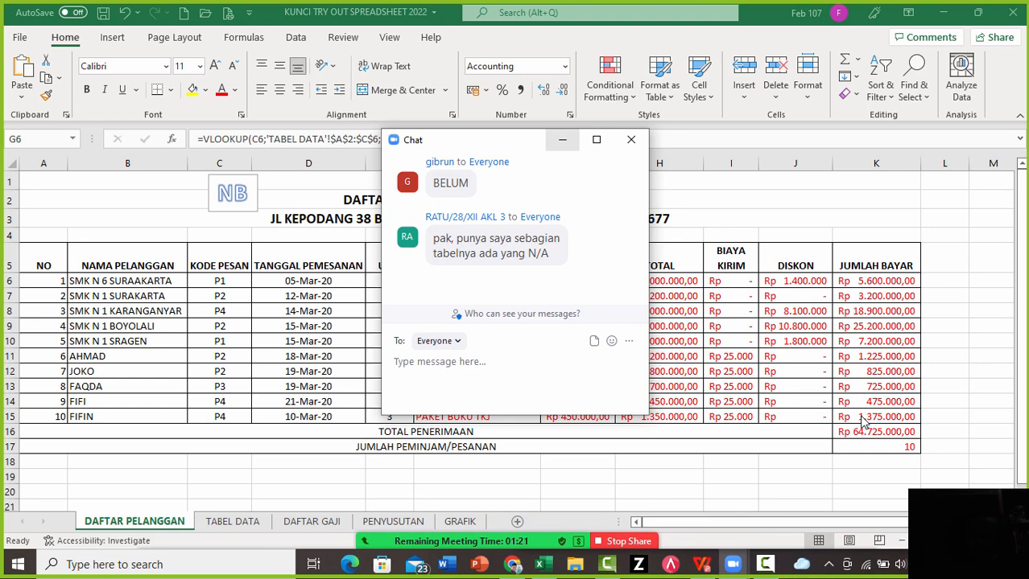
left_click(562, 139)
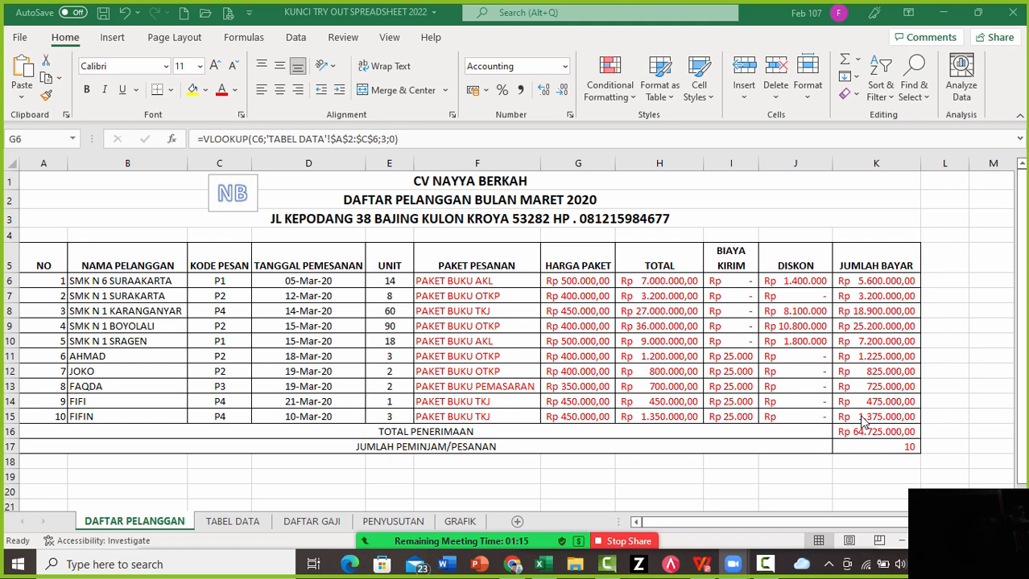
left_click(459, 529)
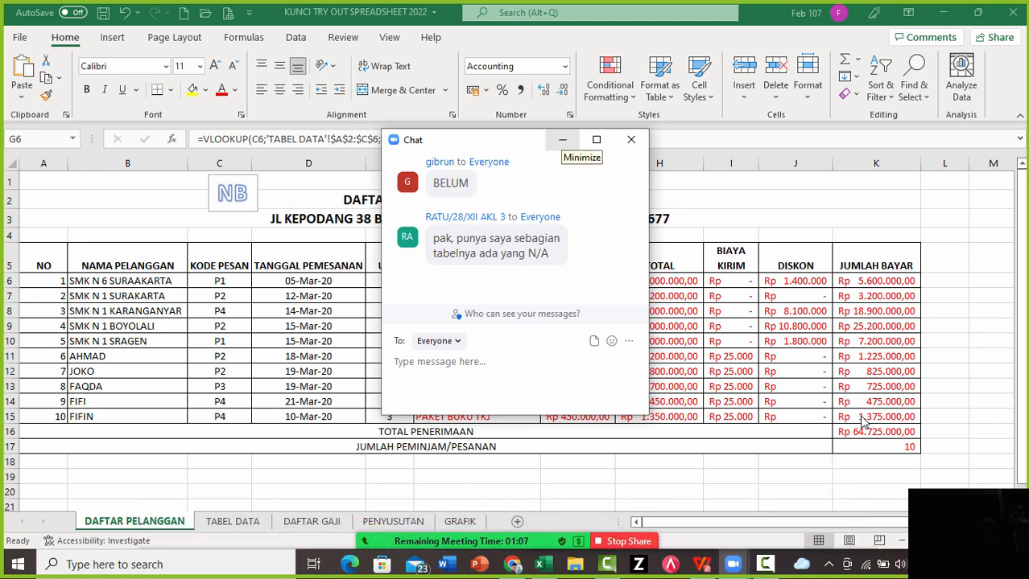
left_click(562, 139)
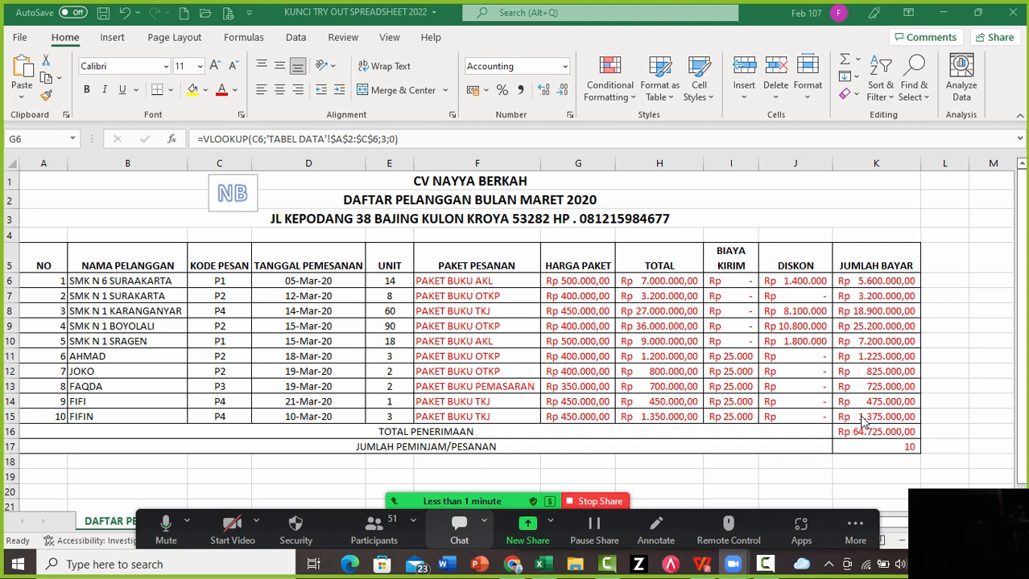
left_click(459, 530)
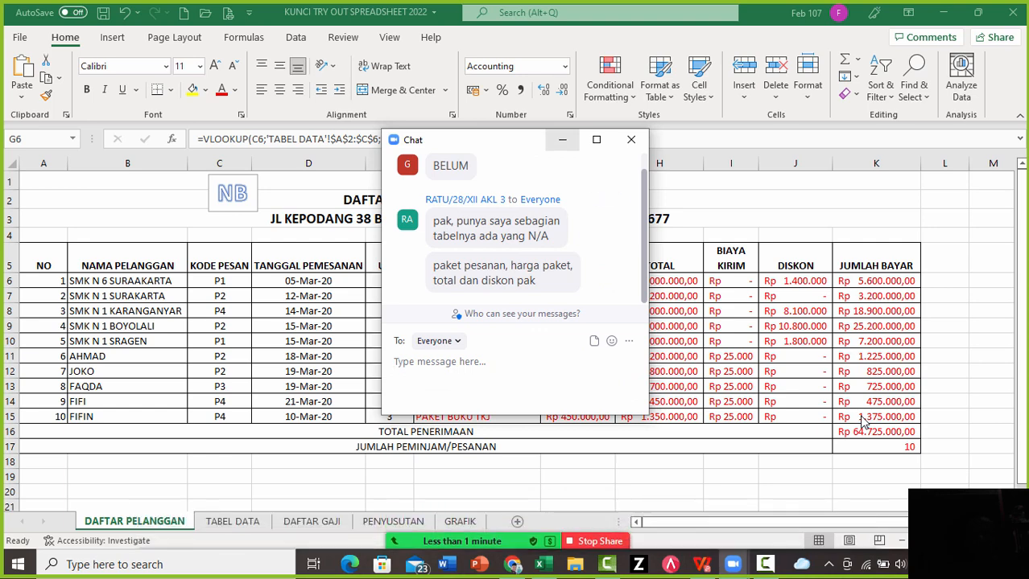
left_click(562, 139)
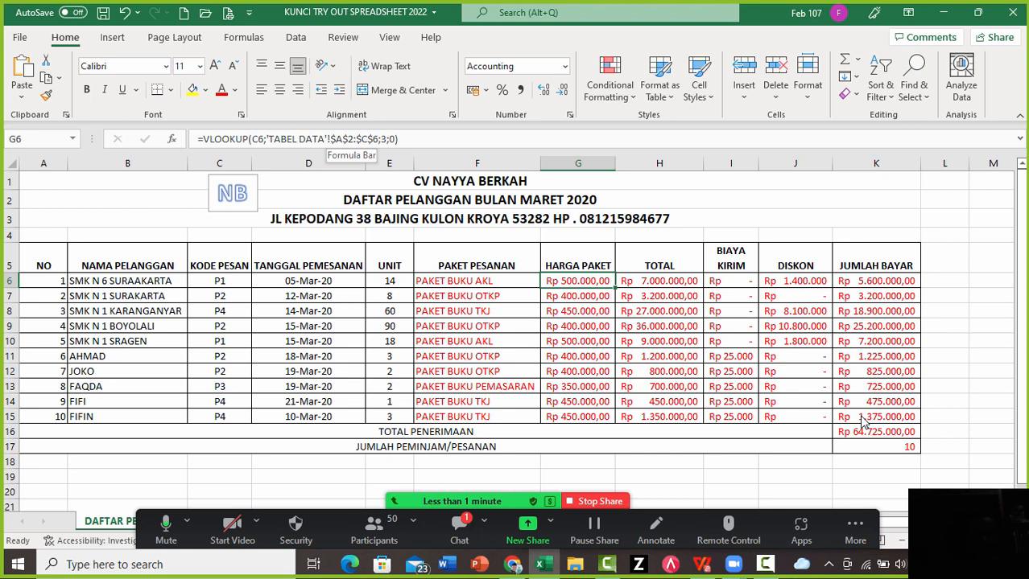
Highlight the VLOOKUP formula text in HARGA PAKET cell G6 to examine it, leaving the formula as it is
key("F2")
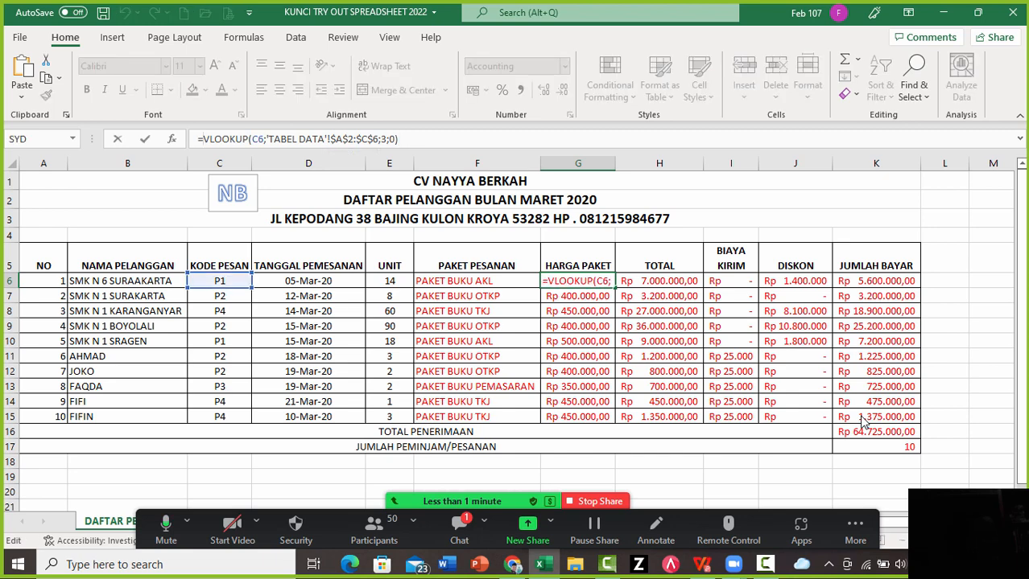
key("shift+Right")
key("shift+Right")
key("shift+Right")
key("shift+Right")
key("shift+Right")
key("shift+Right")
key("shift+Right")
key("shift+Right")
key("shift+Right")
key("shift+Right")
key("shift+Right")
key("shift+Right")
key("shift+Right")
key("shift+Right")
key("shift+Right")
key("shift+Right")
key("shift+Right")
key("shift+Right")
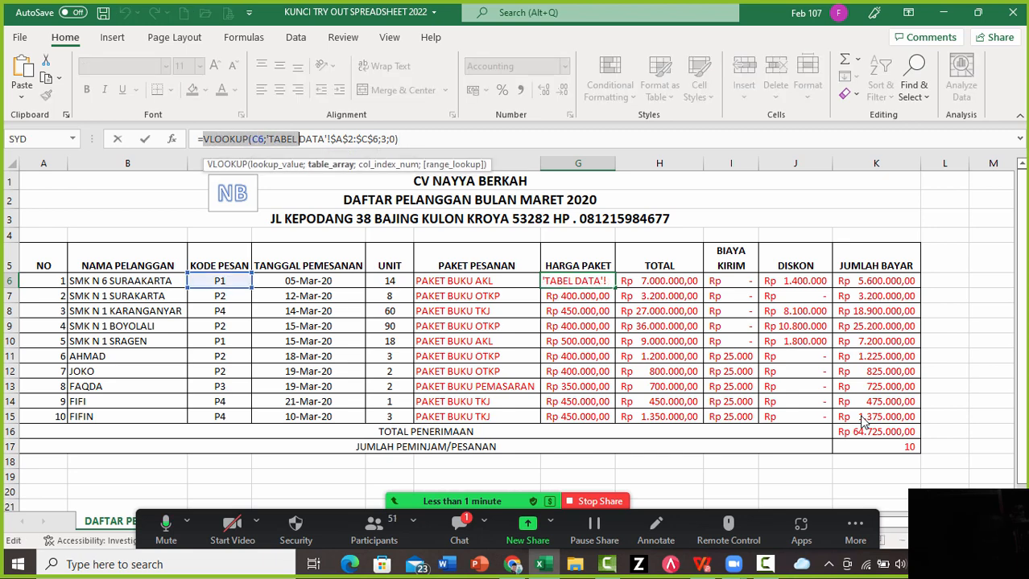
key("shift+Right")
key("shift+Right")
key("shift+Right")
key("shift+Right")
key("shift+Right")
key("shift+Right")
key("shift+Right")
key("shift+Right")
key("shift+Right")
key("shift+Right")
key("shift+Right")
key("shift+Right")
key("shift+Right")
key("shift+Right")
key("shift+Right")
key("shift+Right")
key("shift+Right")
key("shift+Right")
key("shift+Right")
key("shift+Right")
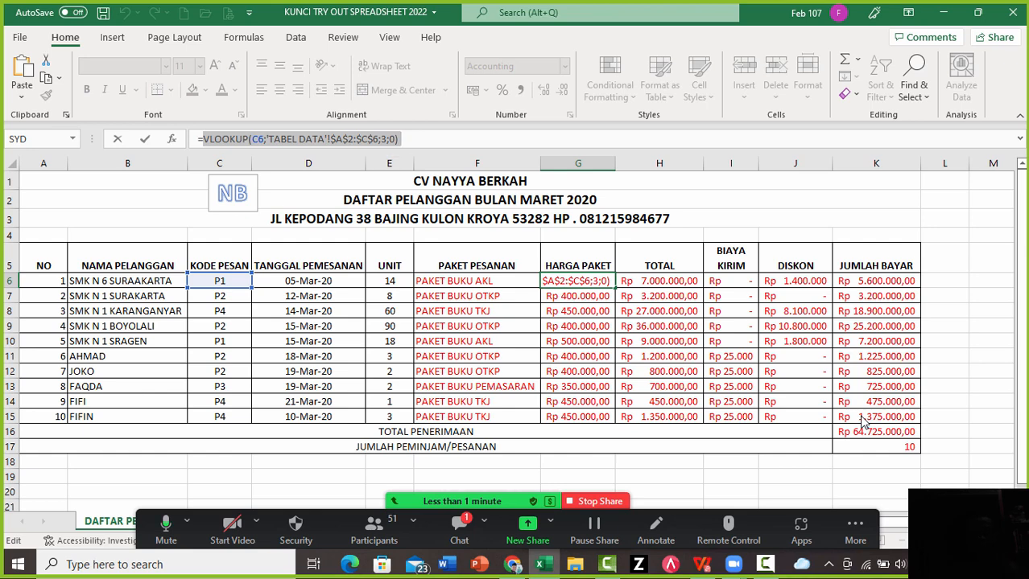
key("Return")
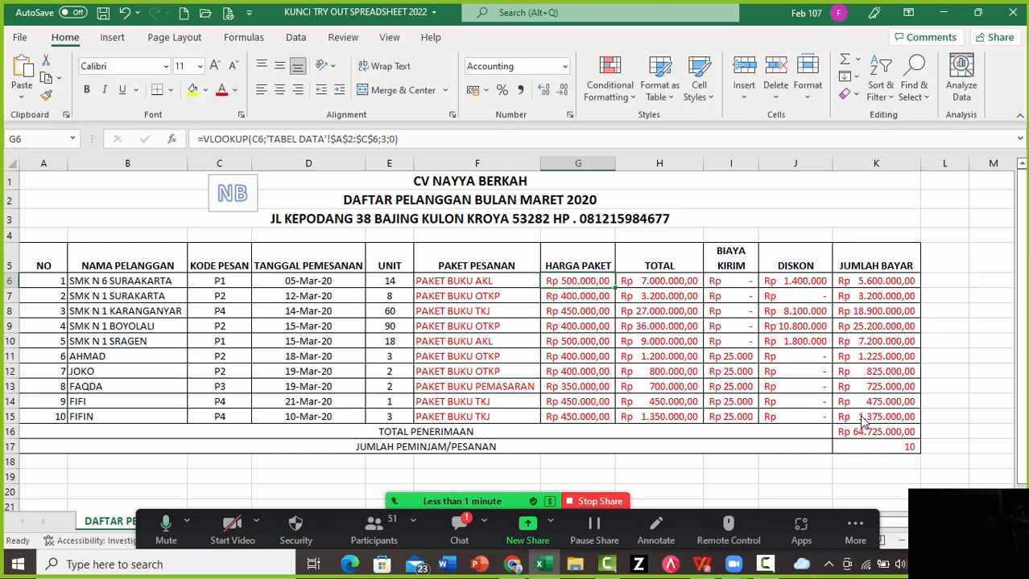
Read the newest Zoom chat message, minimize the chat and open the HARGA PAKET formula in G6 for editing
left_click(459, 529)
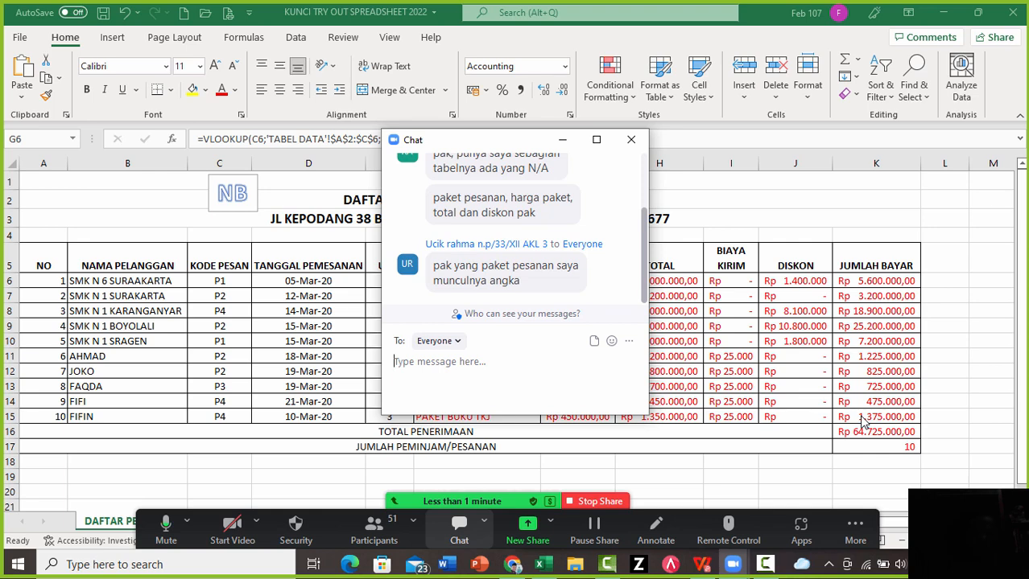
left_click(563, 141)
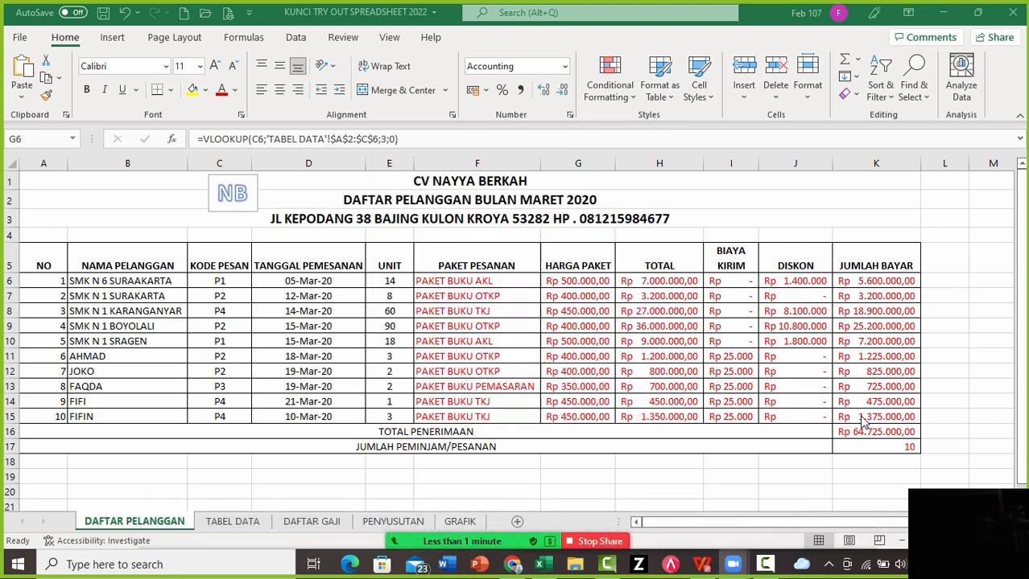
key("F2")
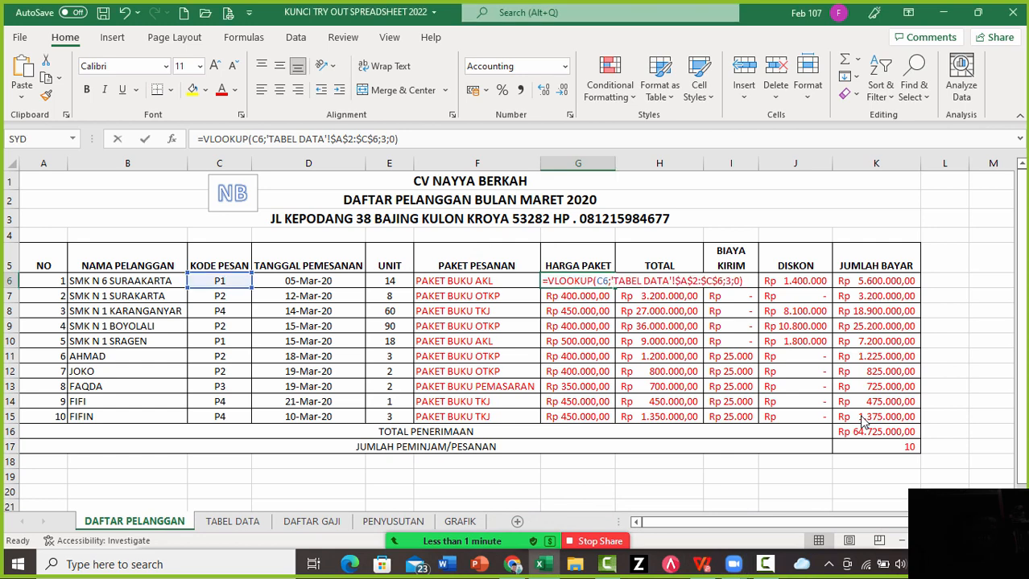
key("Left")
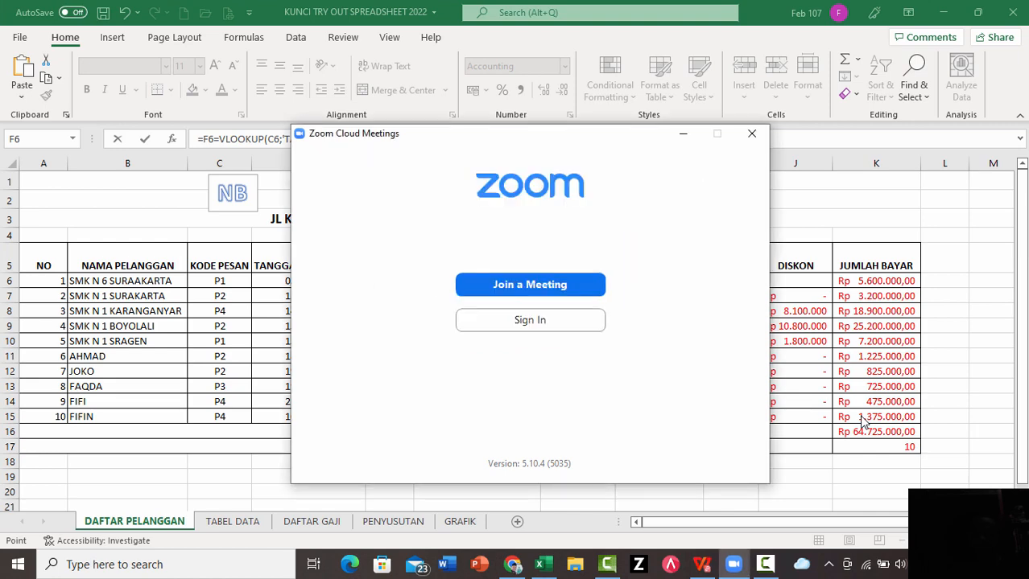
Close the Zoom Cloud Meetings window, switch to Chrome and open the WhatsApp chat containing the Zoom meeting links
left_click(751, 134)
key("alt+Tab")
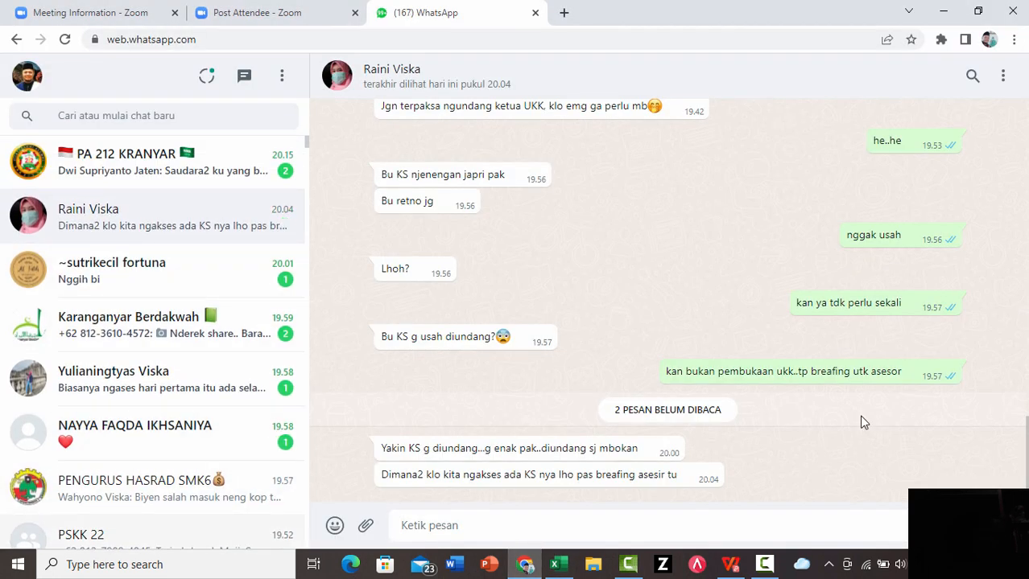
scroll(153, 342, "down", 5)
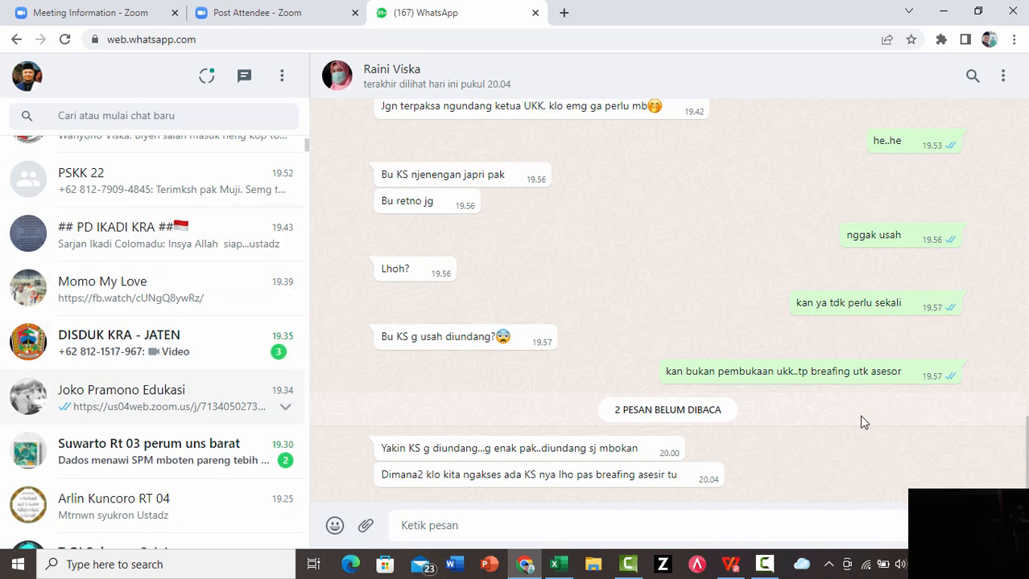
left_click(161, 398)
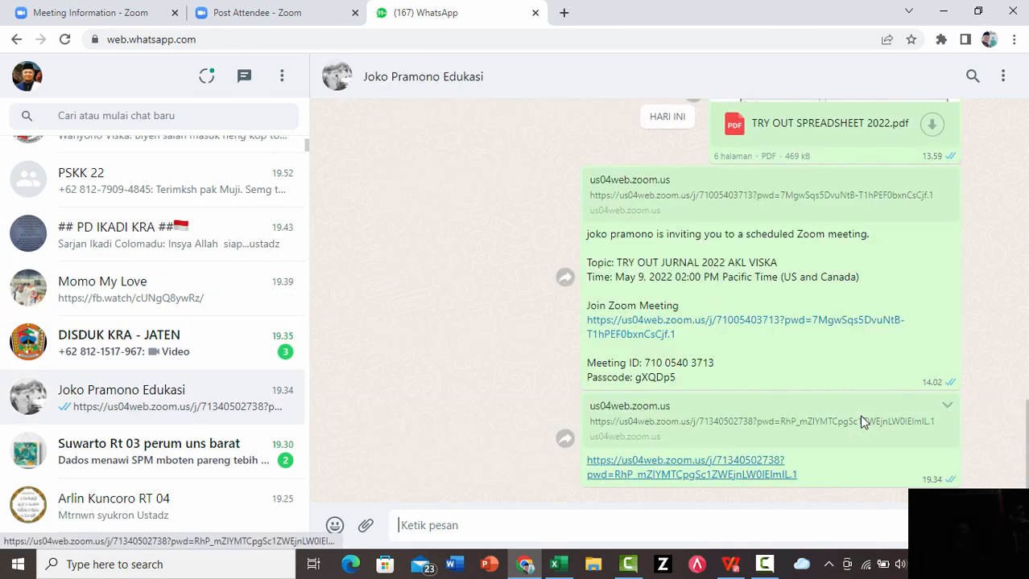
Start the TRY OUT SPREADHSEET KKNI II AKL 2022 meeting again from its Zoom meeting information page
left_click(258, 13)
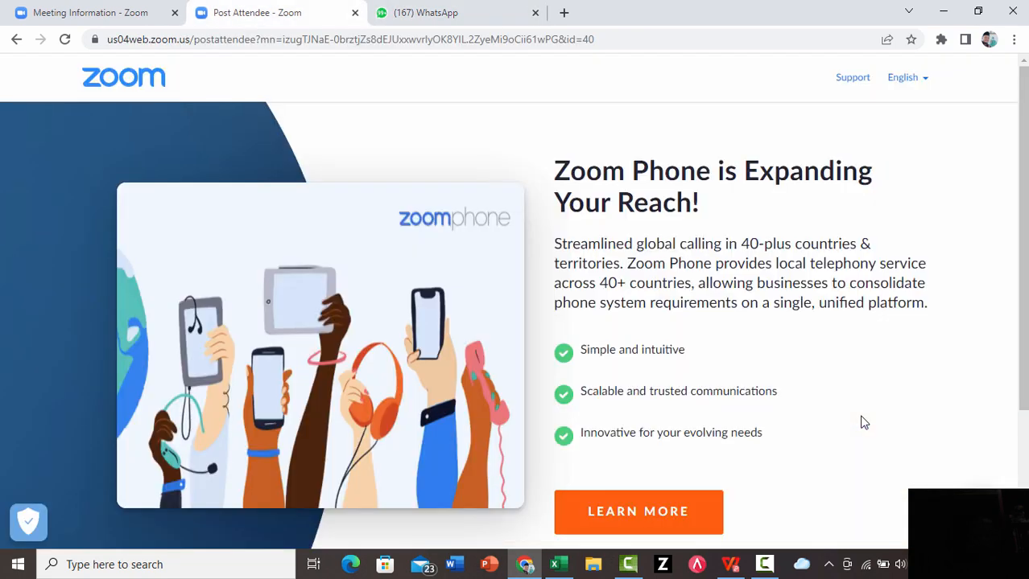
left_click(90, 13)
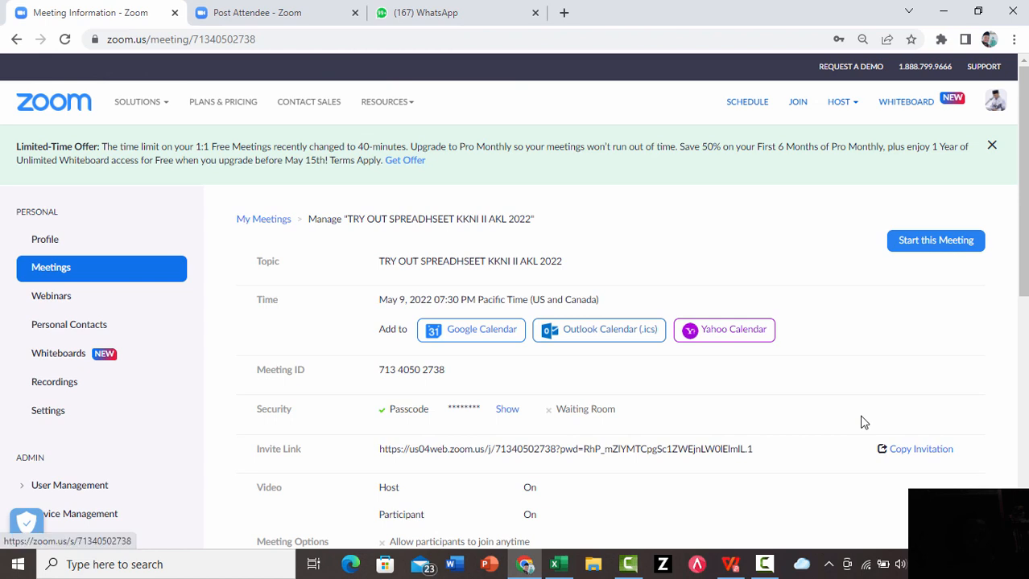
left_click(935, 240)
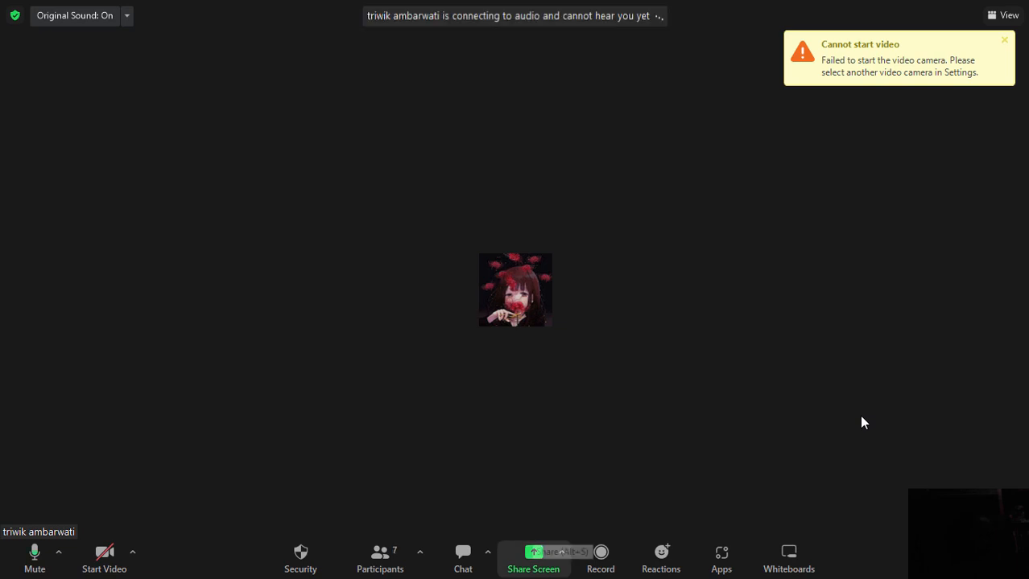
Share the whole screen in the Zoom meeting and switch back to the Excel workbook
key("alt+s")
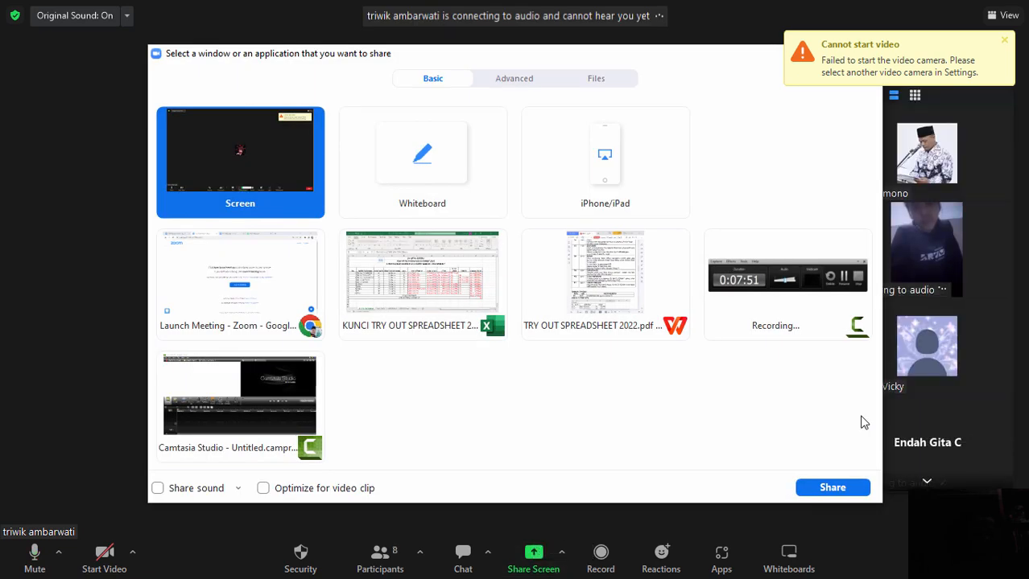
key("Return")
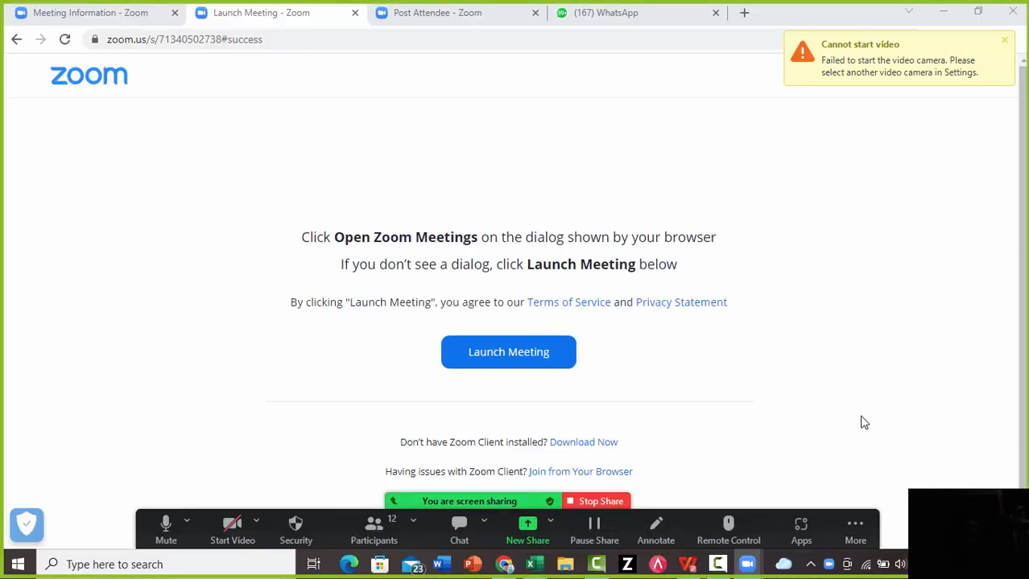
key("alt+Tab")
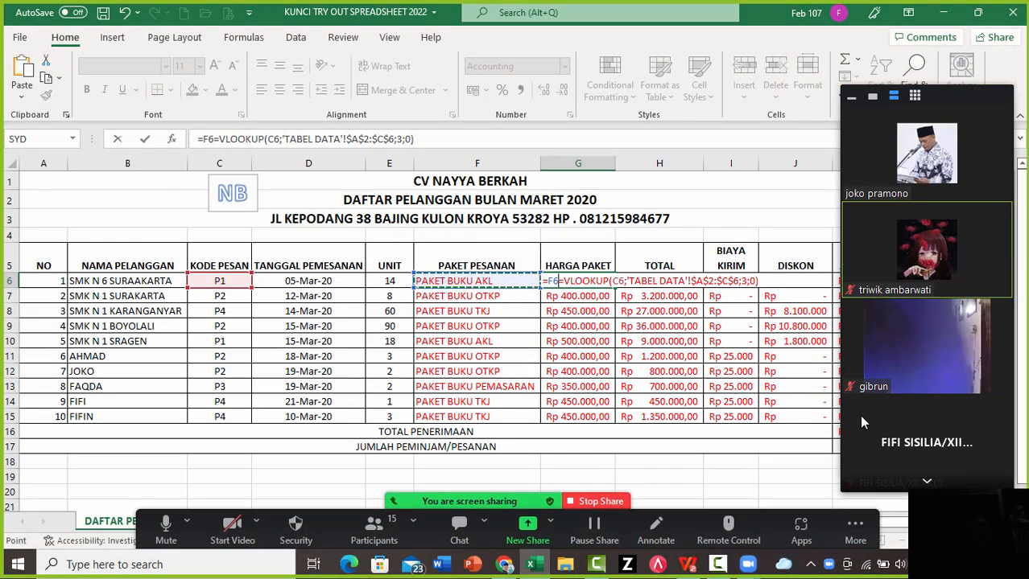
Discard the pending edit in G6 and examine the KODE entries of TABEL 1 on the TABEL DATA sheet
key("Escape")
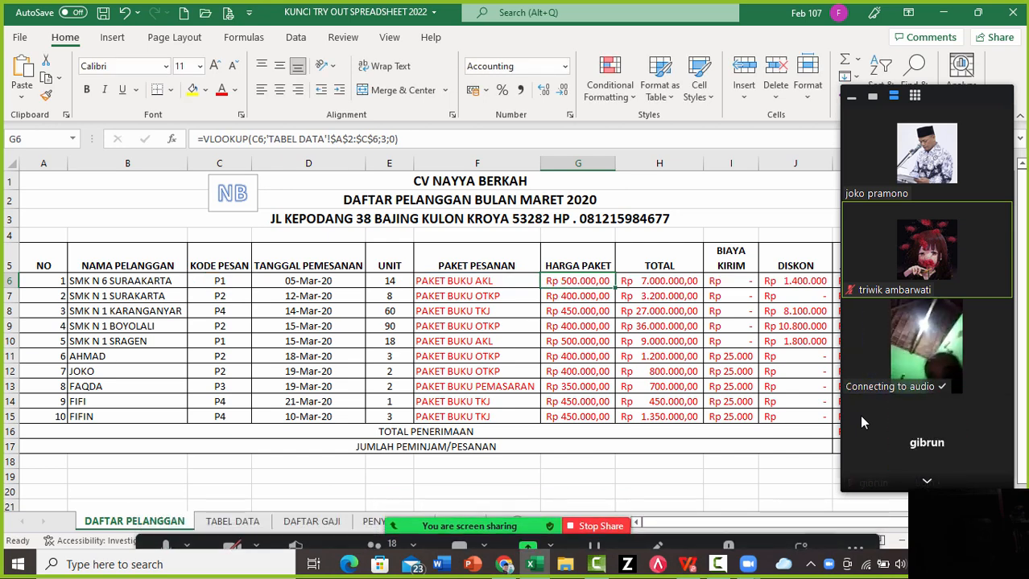
key("Left")
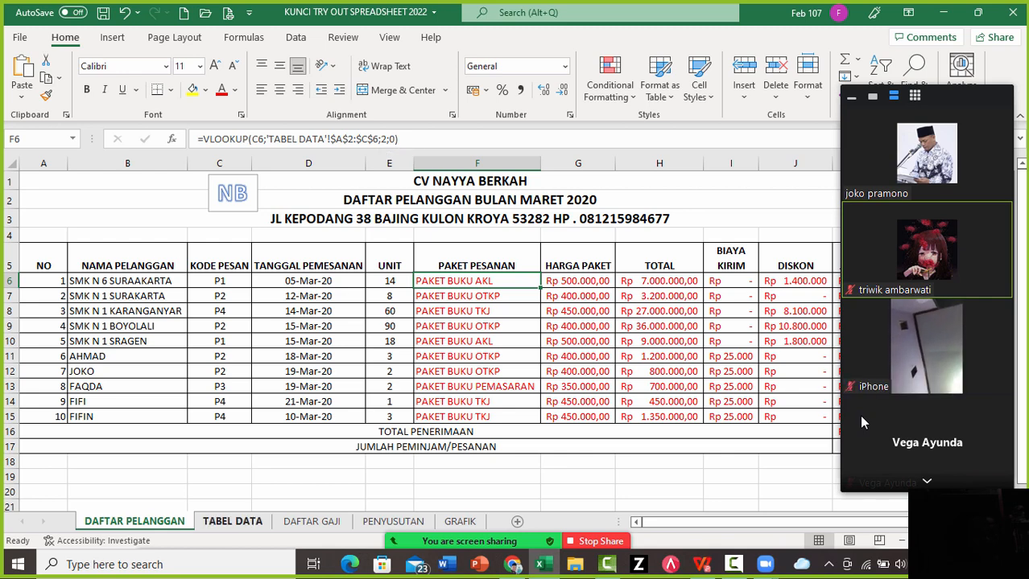
left_click(233, 522)
key("Down")
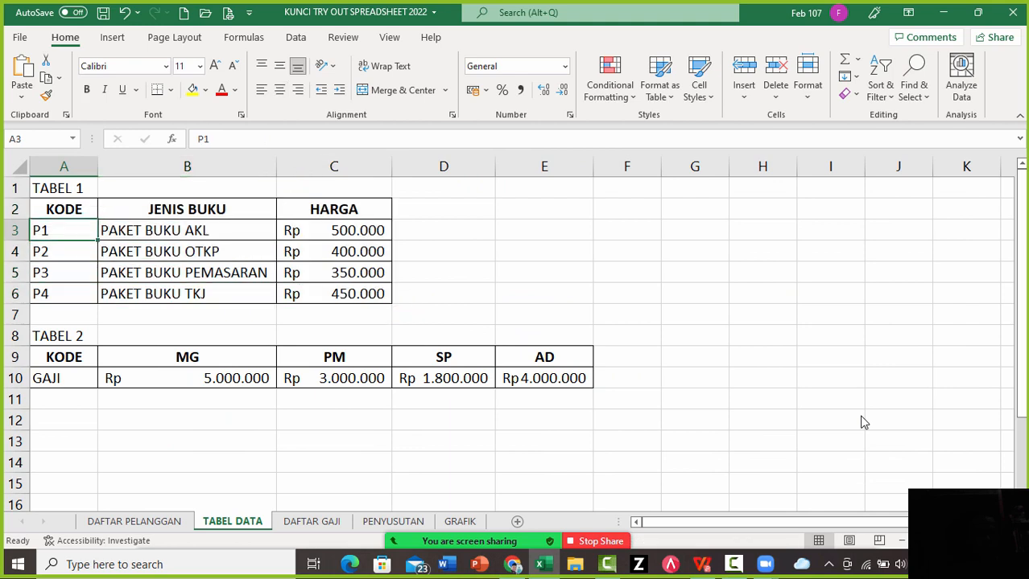
key("Down")
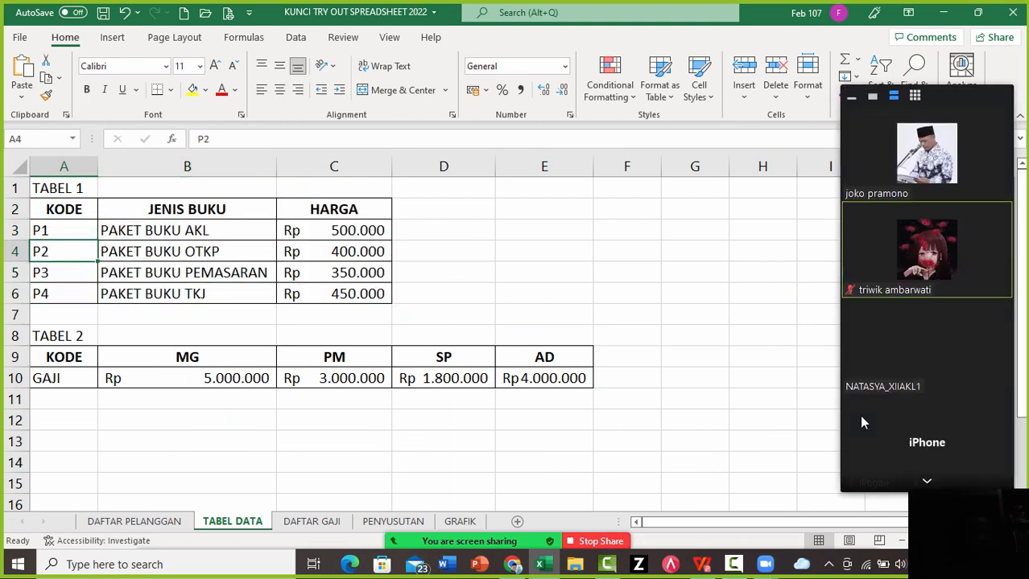
key("Down")
key("Down")
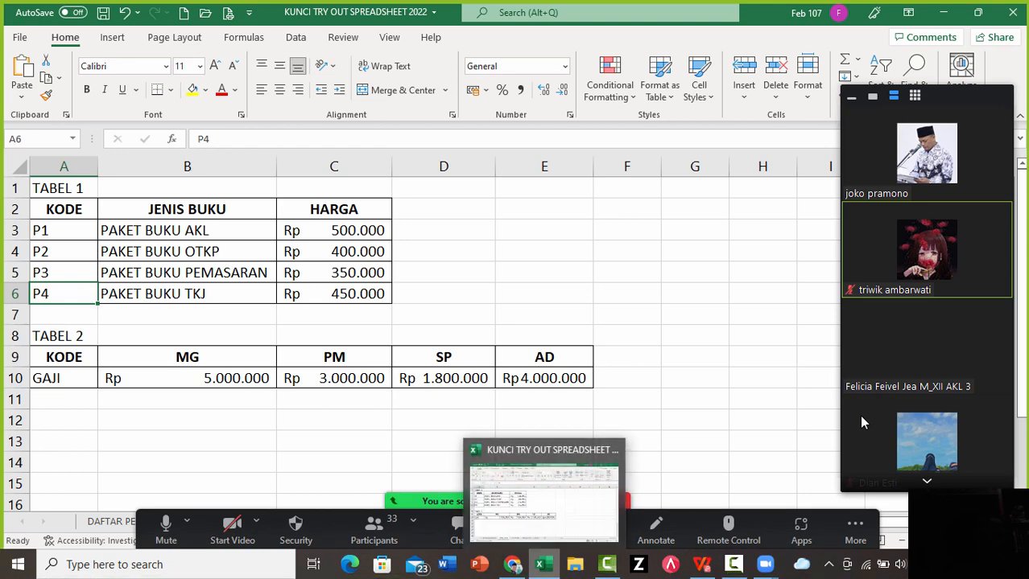
left_click(187, 420)
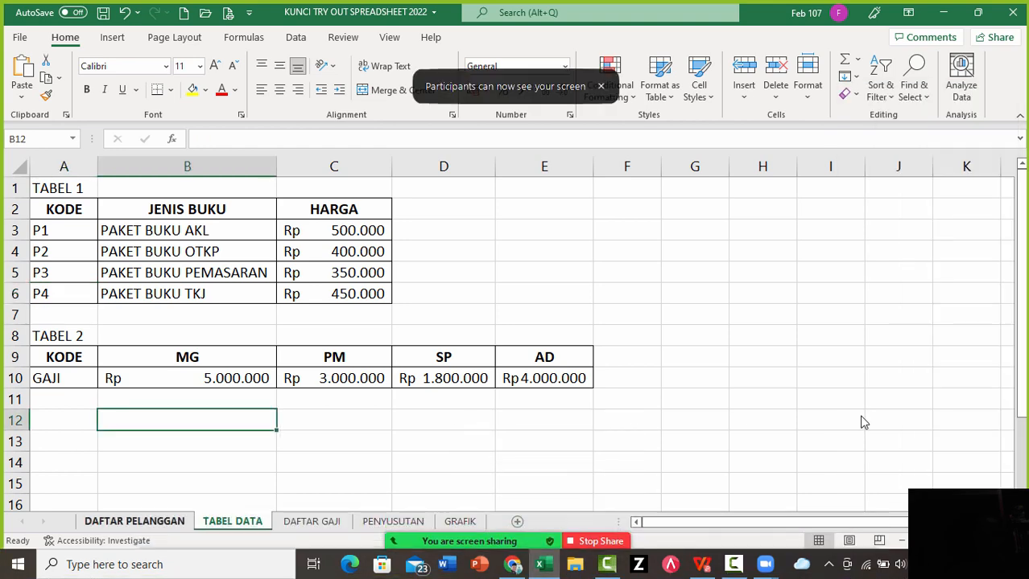
Return to the DAFTAR PELANGGAN sheet, read the newest Zoom chat message and minimize the chat
left_click(133, 522)
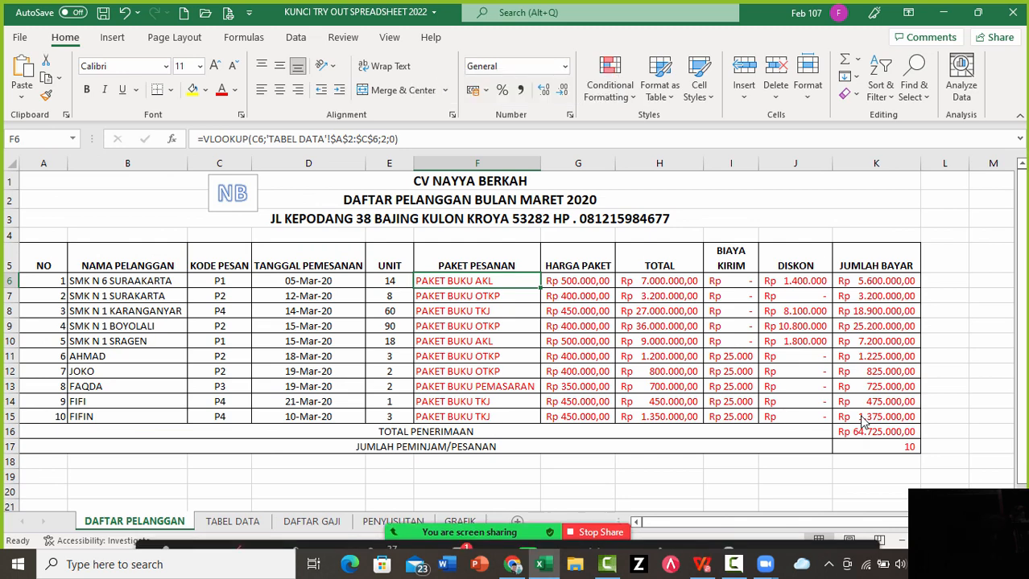
left_click(459, 529)
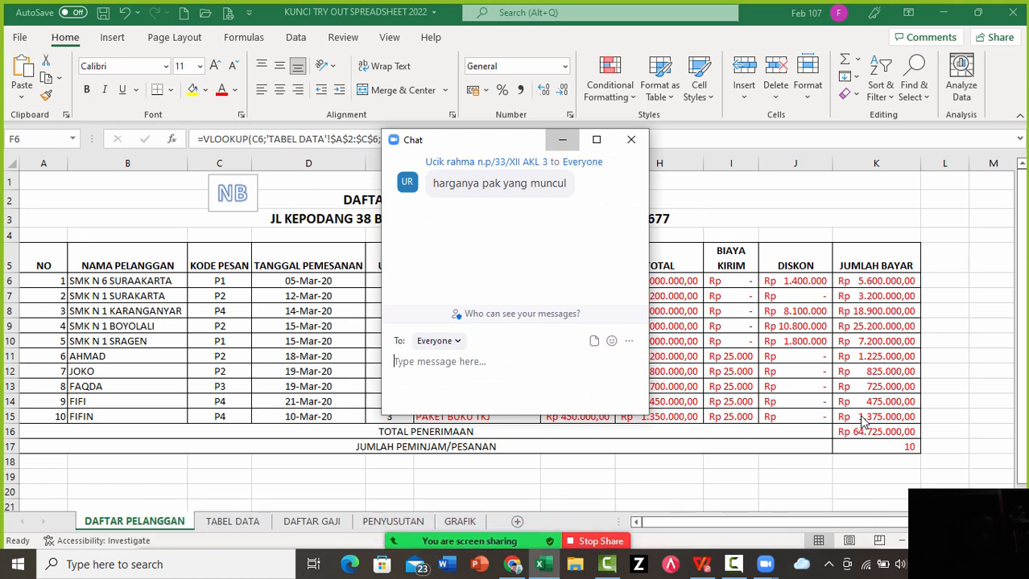
left_click(562, 140)
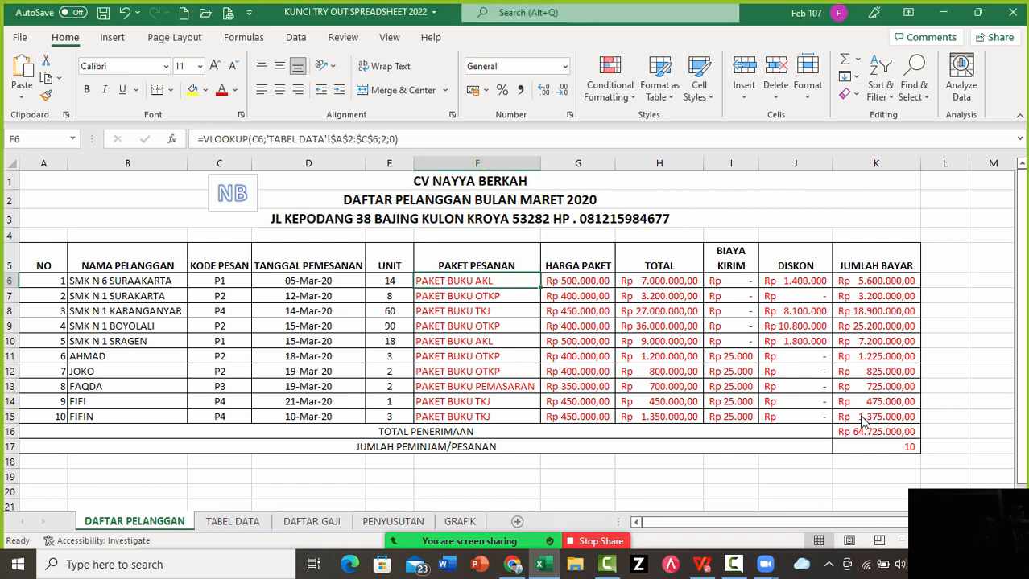
Examine the column index argument of the PAKET PESANAN VLOOKUP formula in F6 and keep the formula as it is
left_click(386, 139)
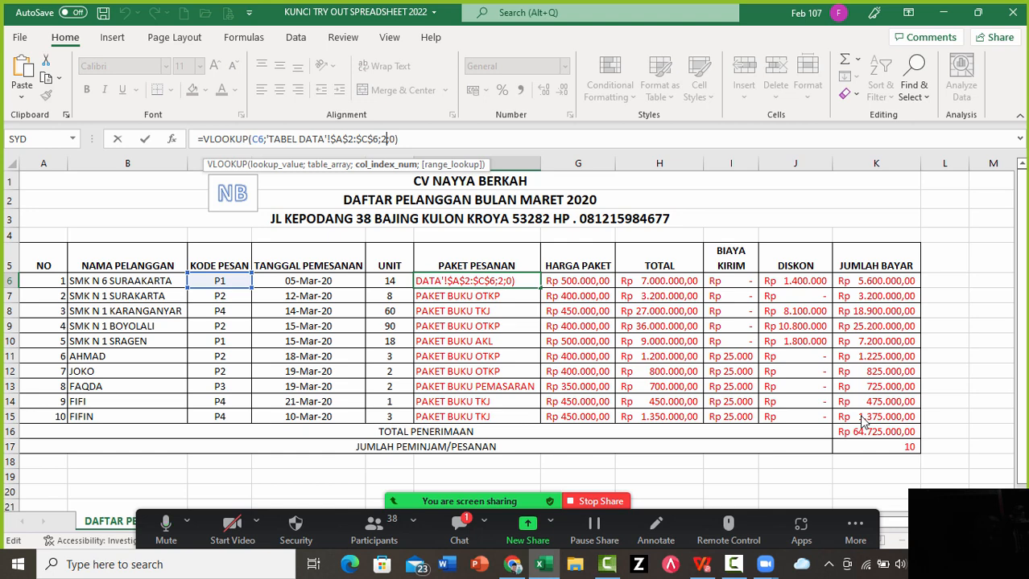
key("Return")
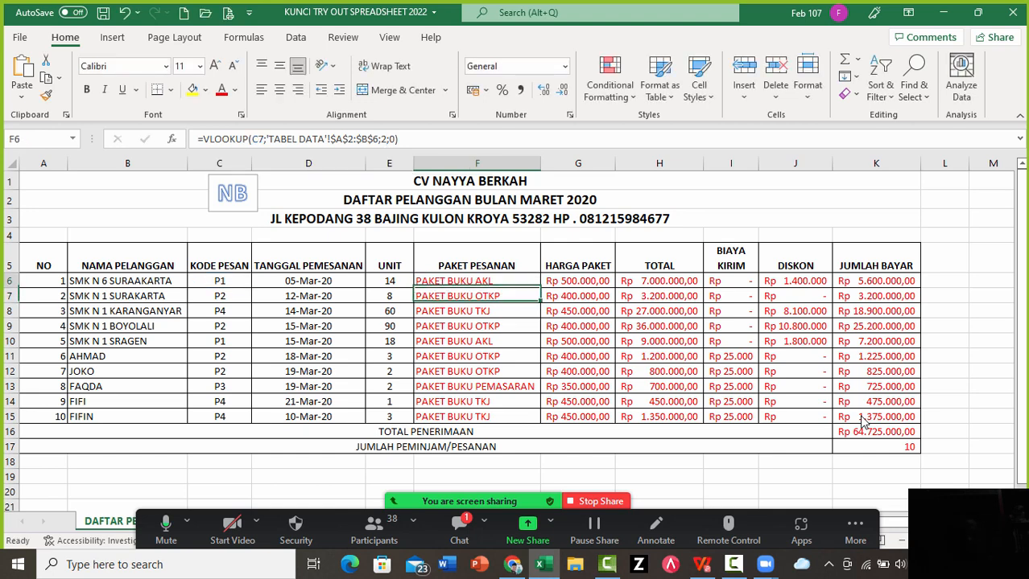
key("Up")
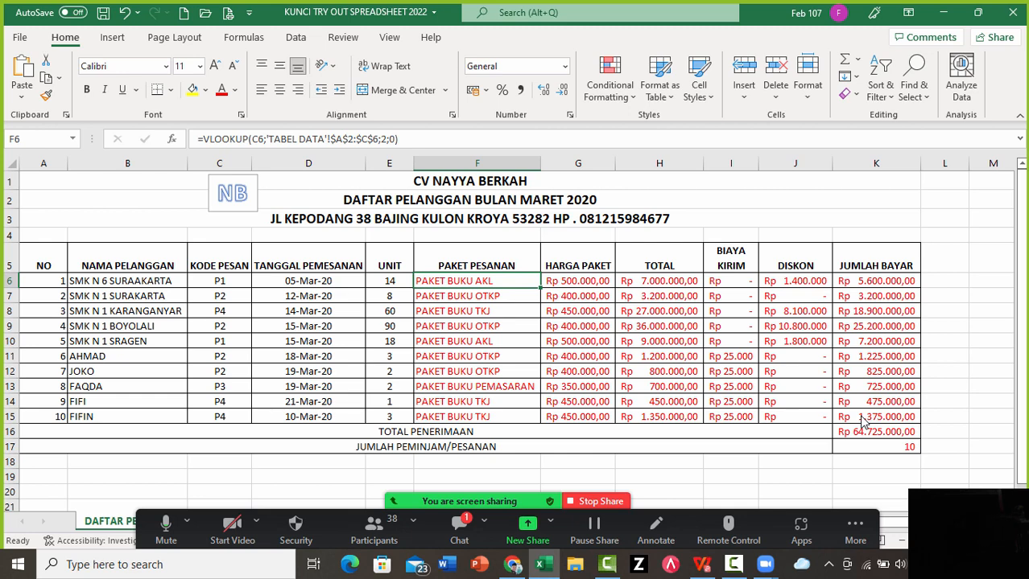
Clear F6 and start its PAKET PESANAN formula over as =VLOOKUP(C6; with the customer's KODE PESAN as lookup value
key("Delete")
type("=")
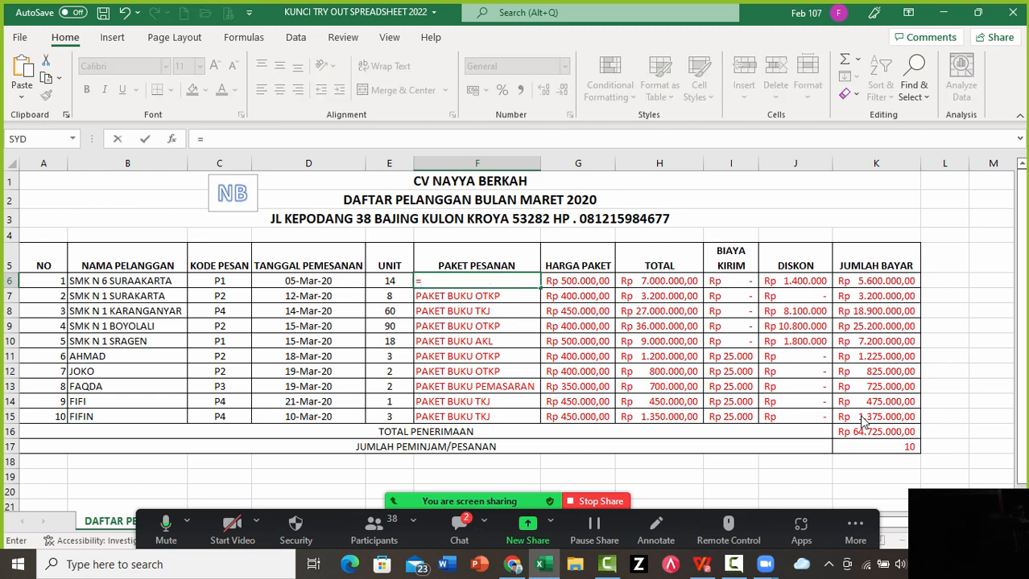
type("VLO")
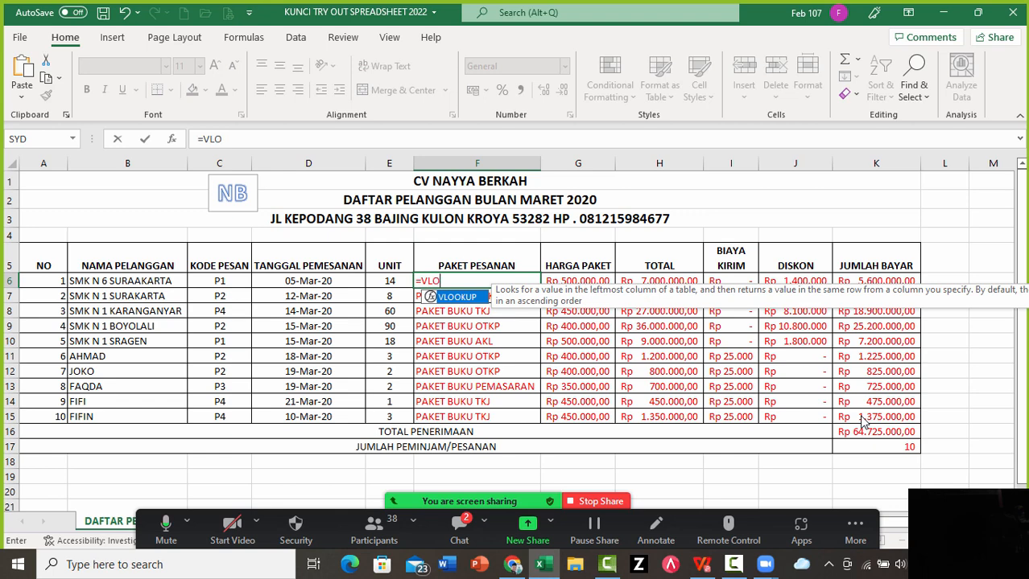
type("O")
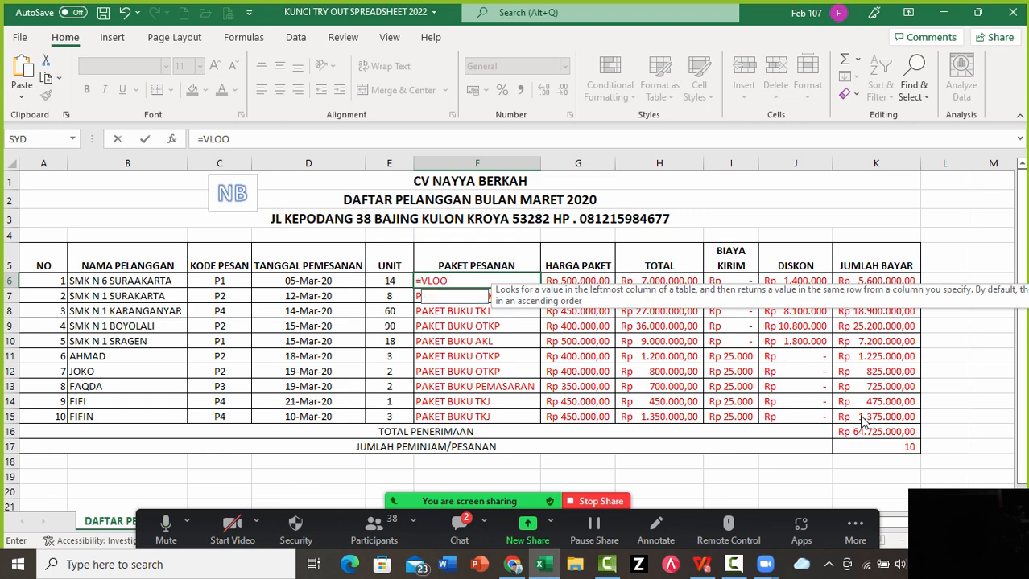
type("KUP(")
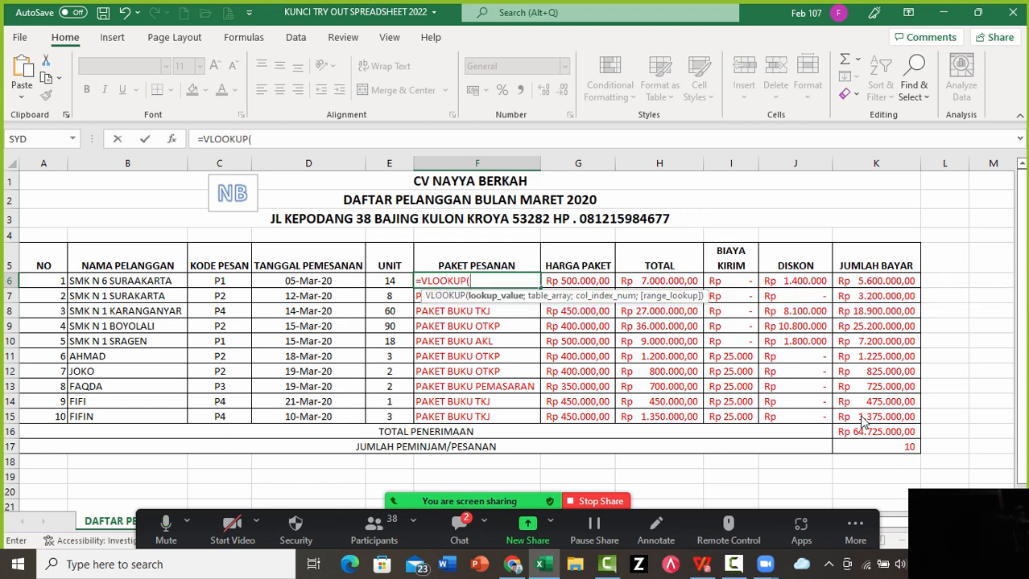
key("Left")
key("Left")
key("Left")
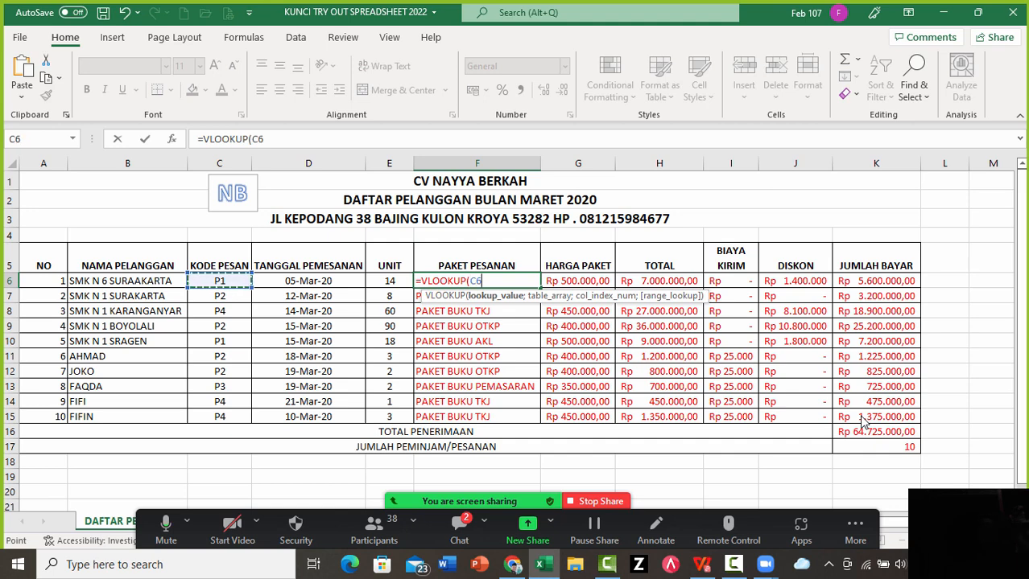
type(";")
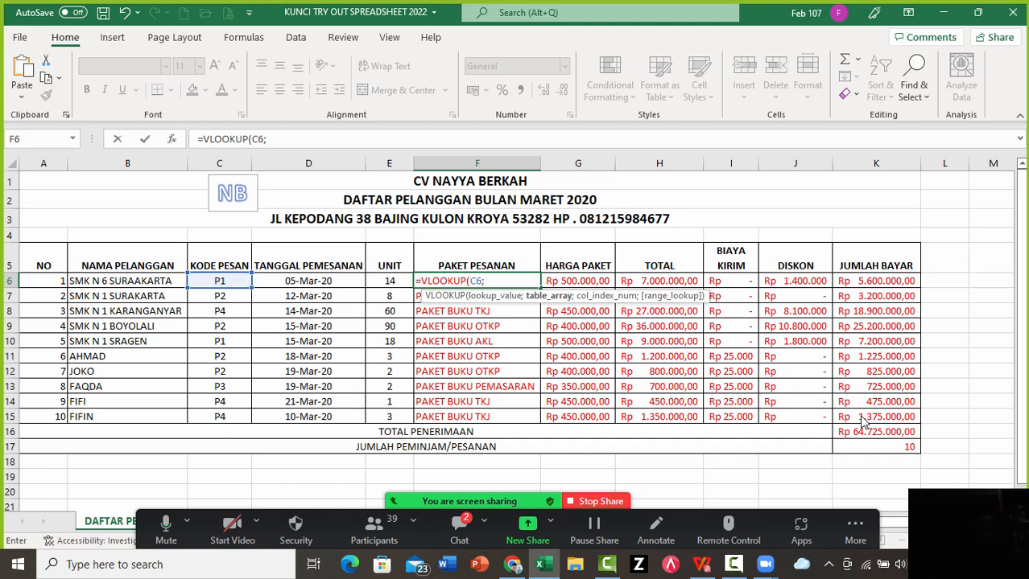
Read the participants' newest Zoom chat messages and minimize the chat while the F6 formula stays open
left_click(127, 476)
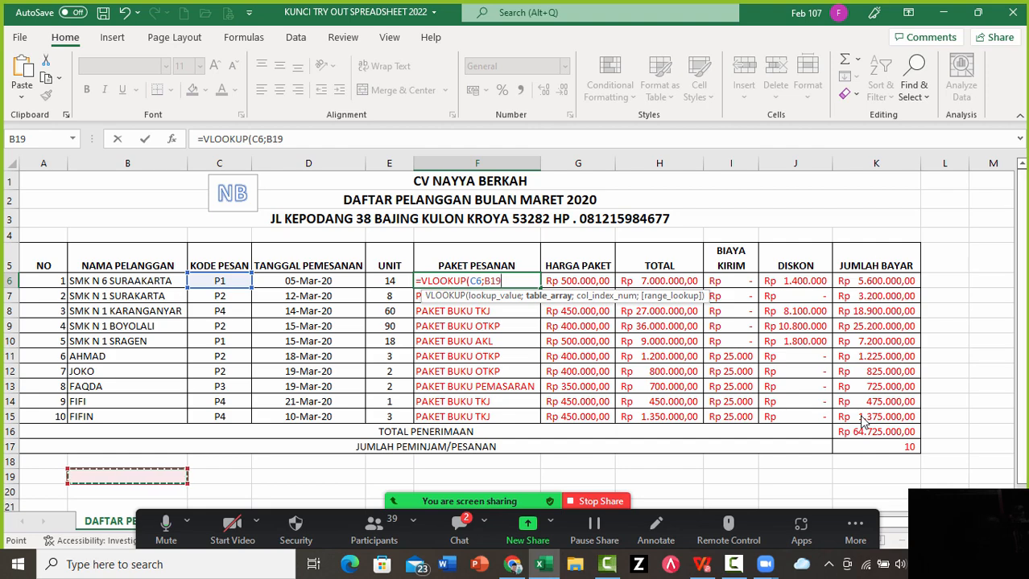
scroll(863, 422, "down", 1)
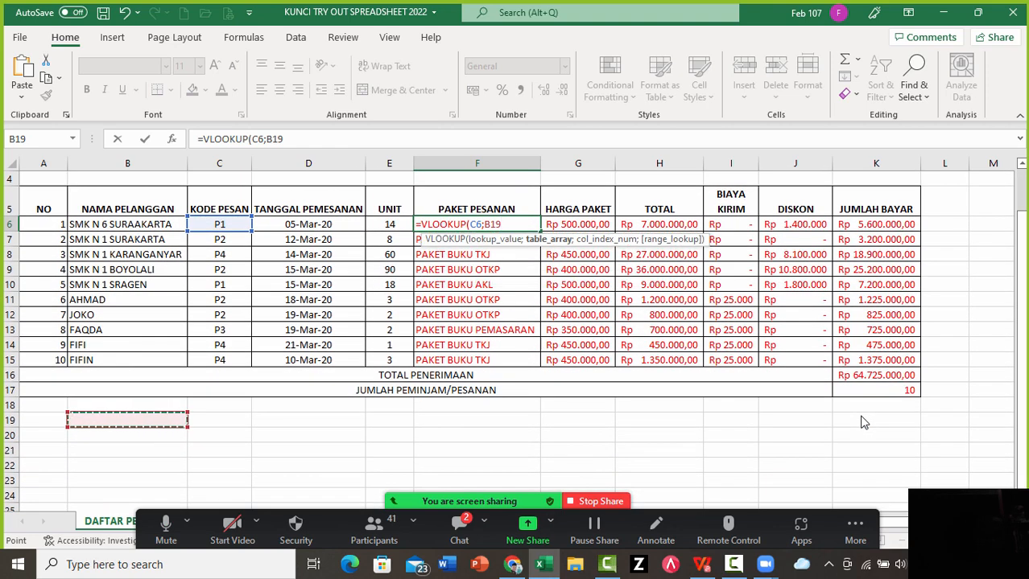
left_click(459, 530)
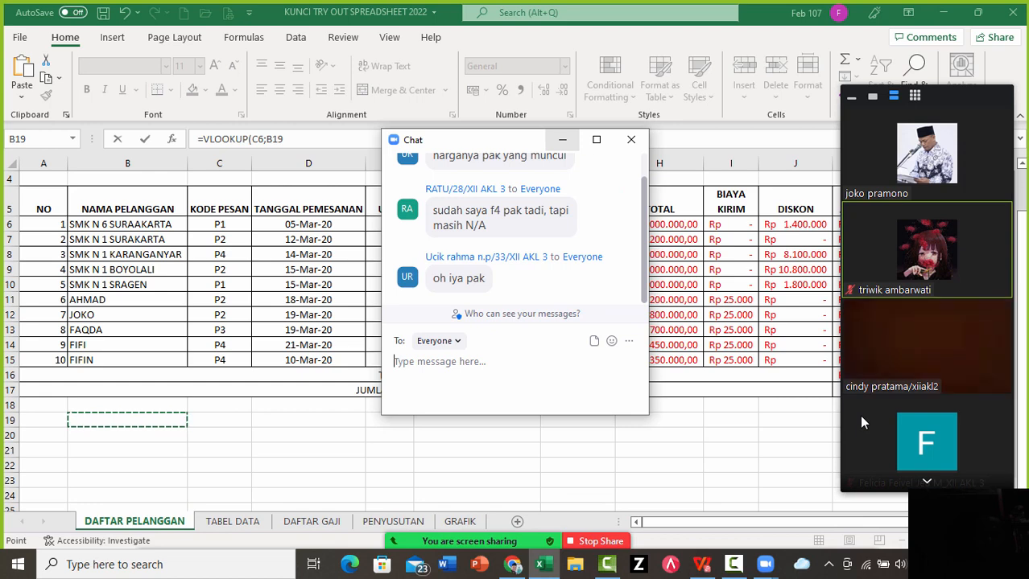
left_click(562, 139)
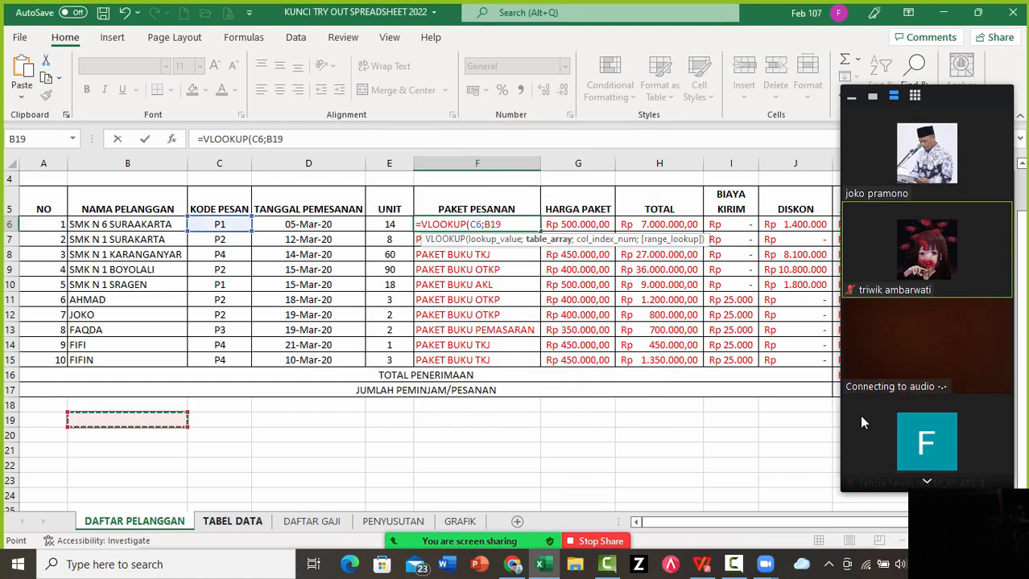
Complete the F6 formula with 'TABEL DATA'!$A$2:$C$6 as absolute table array, column index 2 and range lookup 0
key("ctrl+Page_Down")
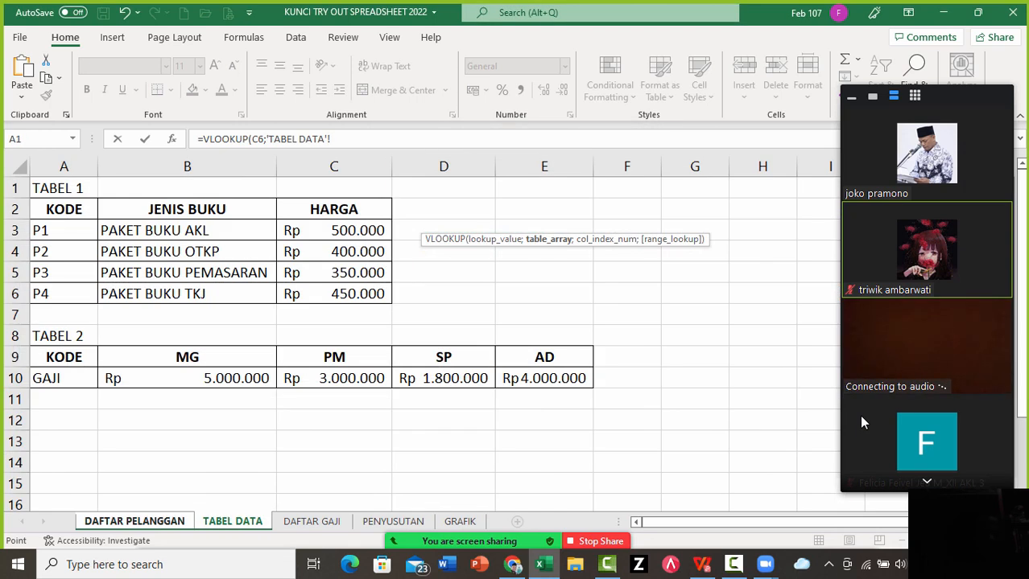
key("Down")
key("shift+Right")
key("shift+Right")
key("shift+Down")
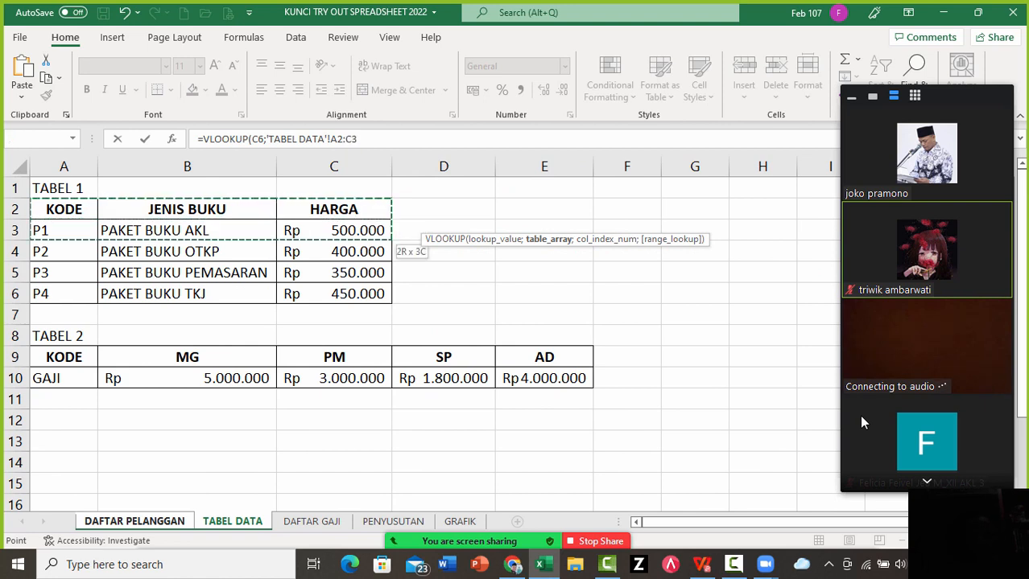
key("shift+Down")
key("shift+Down")
key("shift+Down")
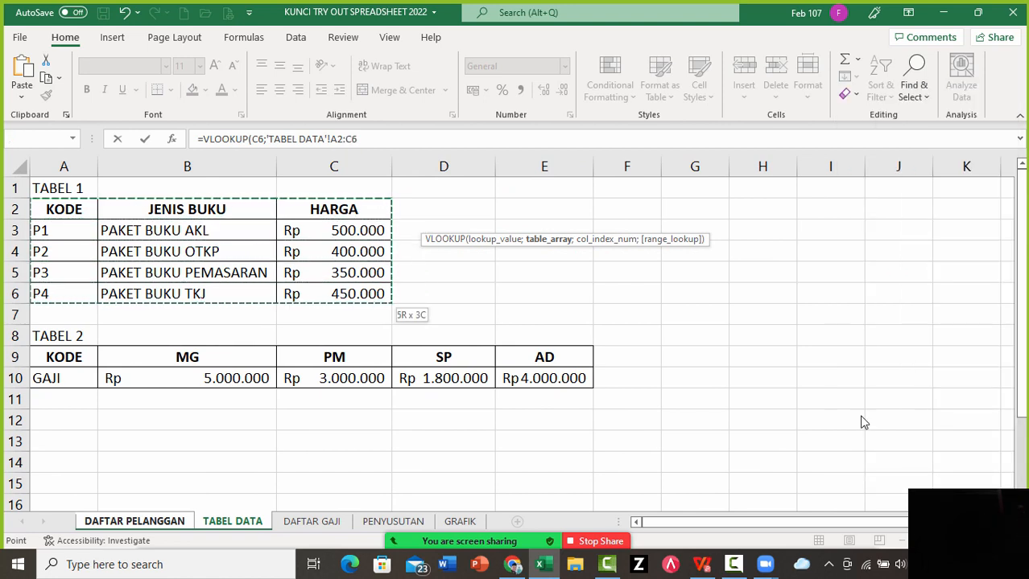
key("F4")
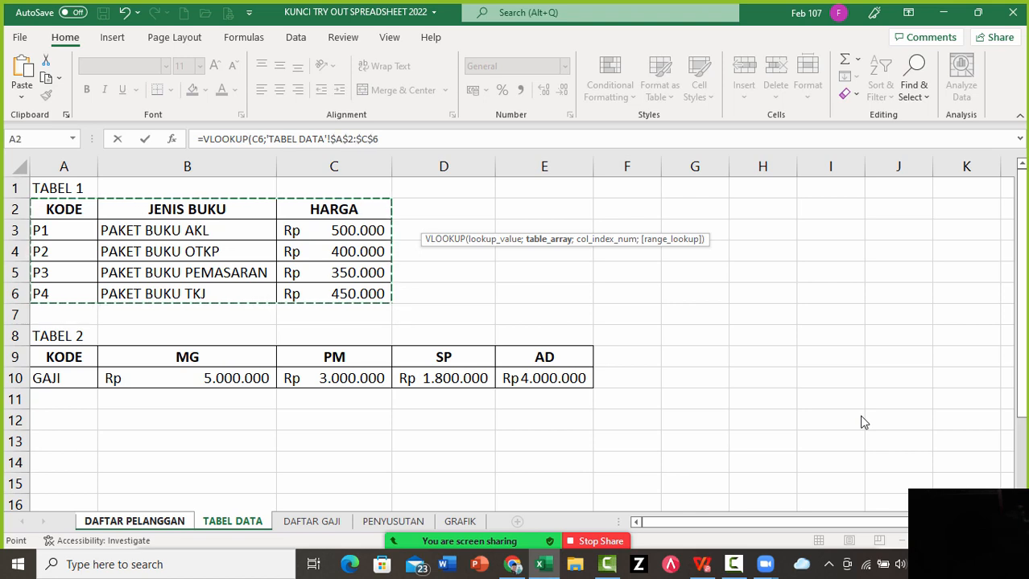
type(";")
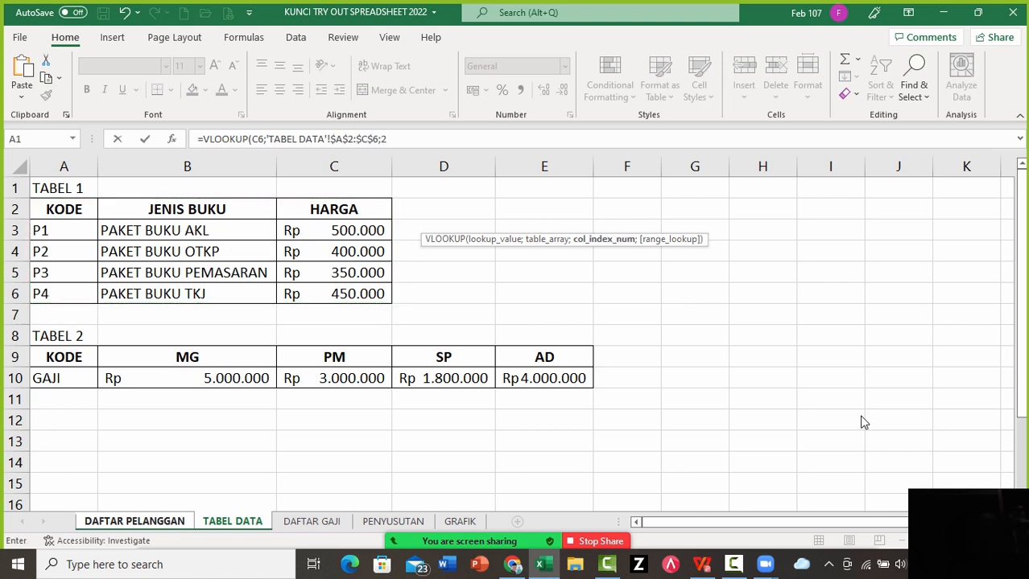
type("2;0)")
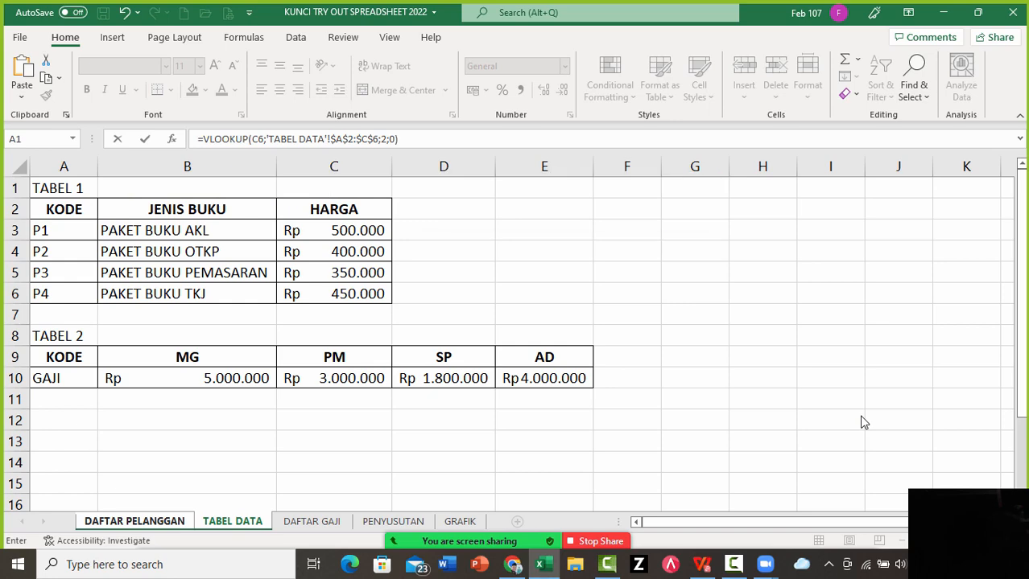
key("Return")
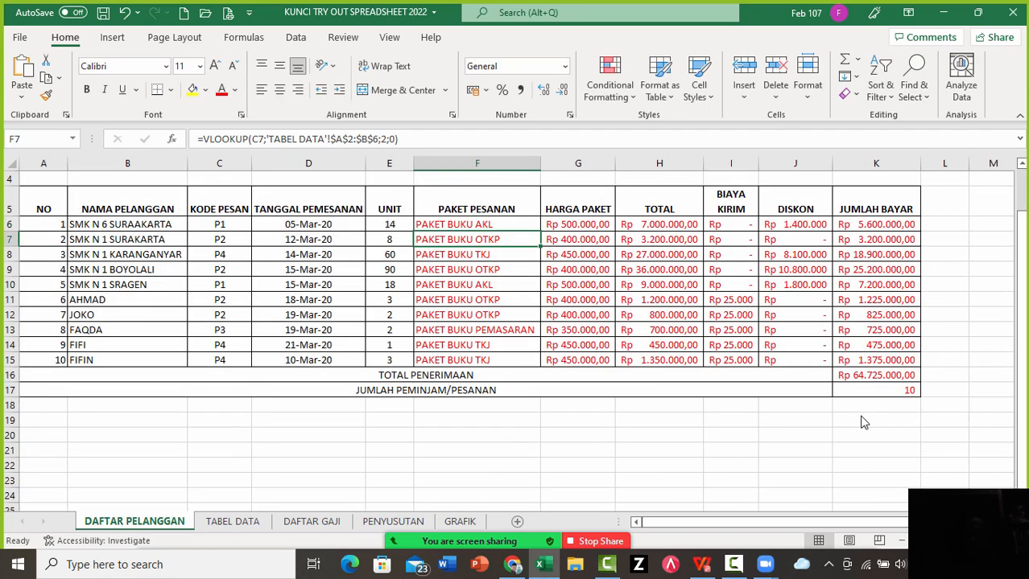
Clear the PAKET PESANAN formula in F6 and begin it again as =VLOOKUP(C6; using the first customer's KODE PESAN
key("Up")
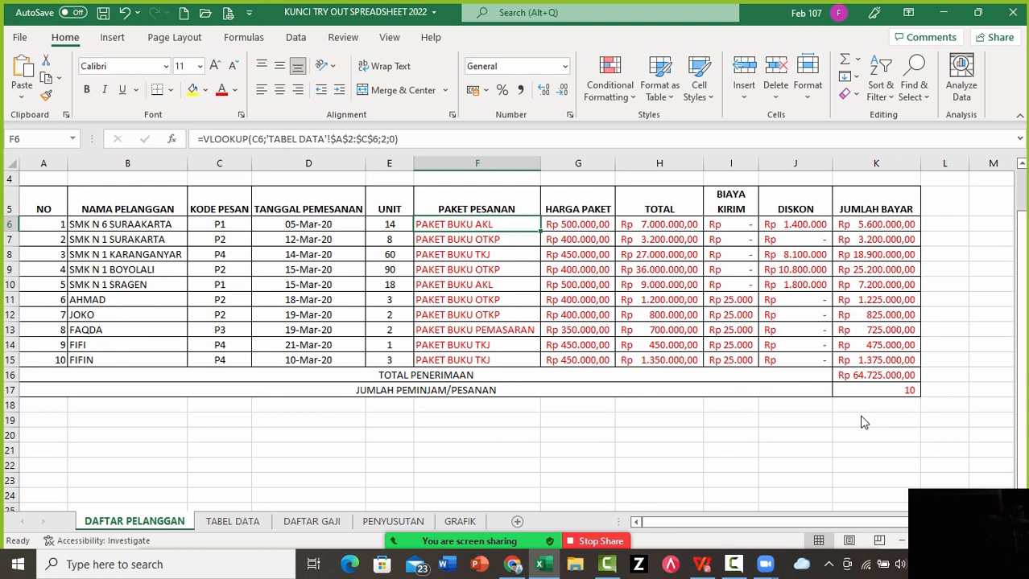
key("Right")
key("Left")
key("Delete")
key("Down")
key("Up")
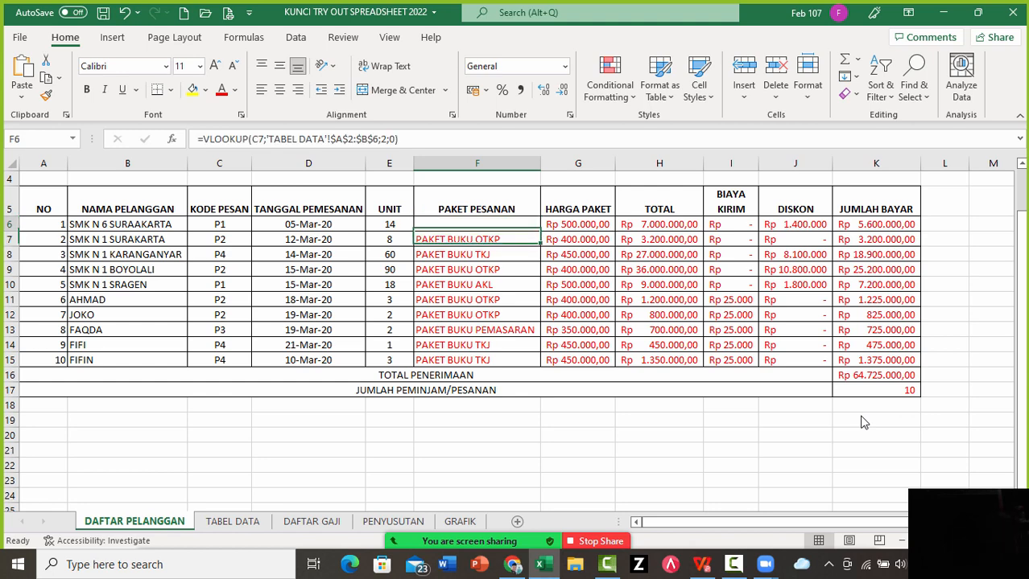
type("=")
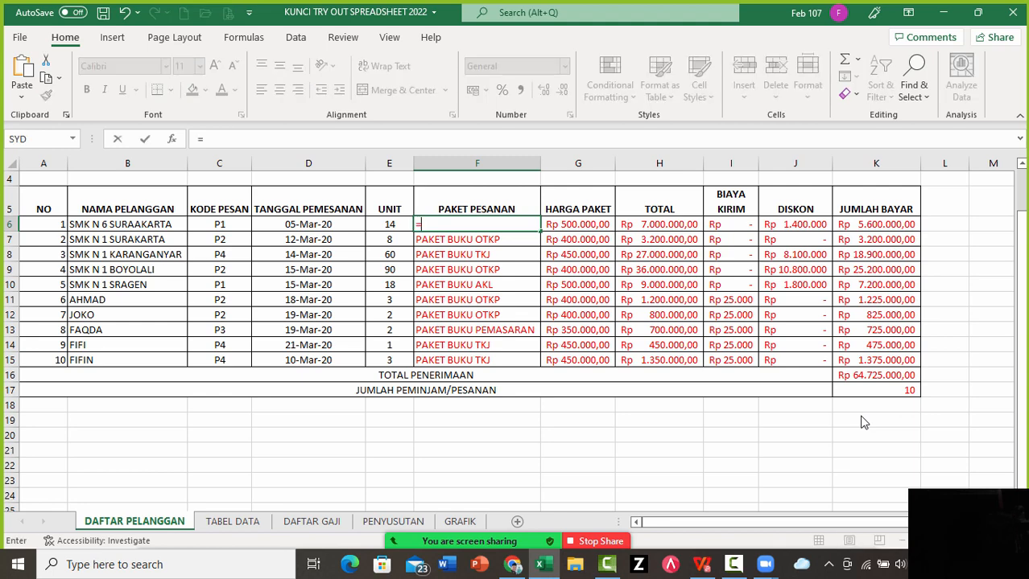
type("VLOO")
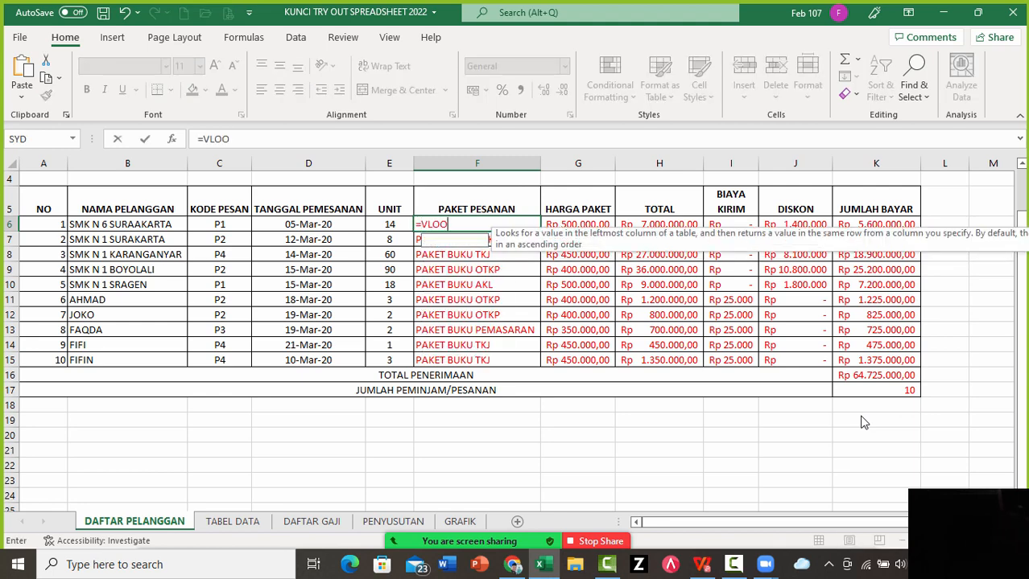
type("KUP(")
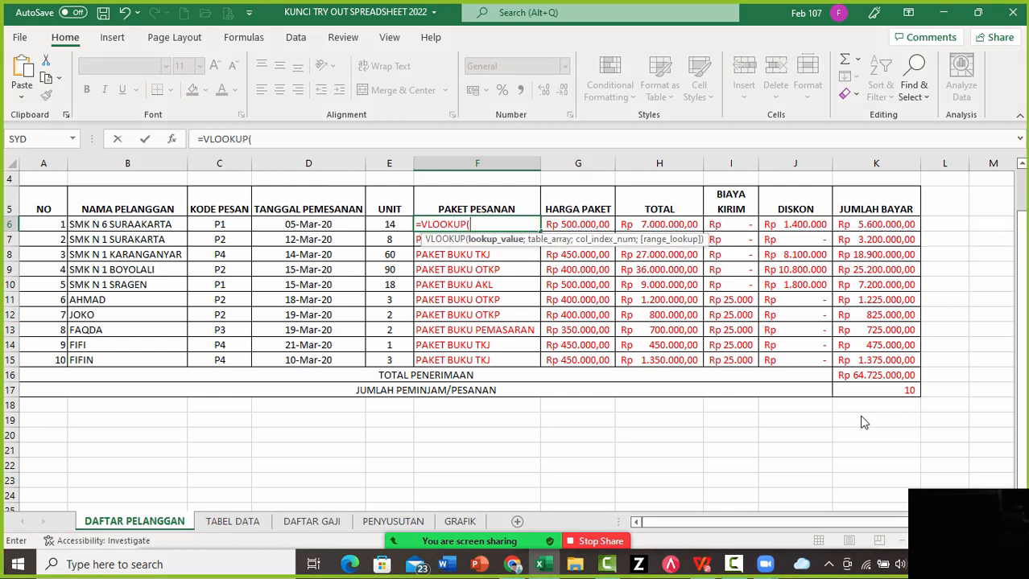
scroll(861, 423, "right", 3)
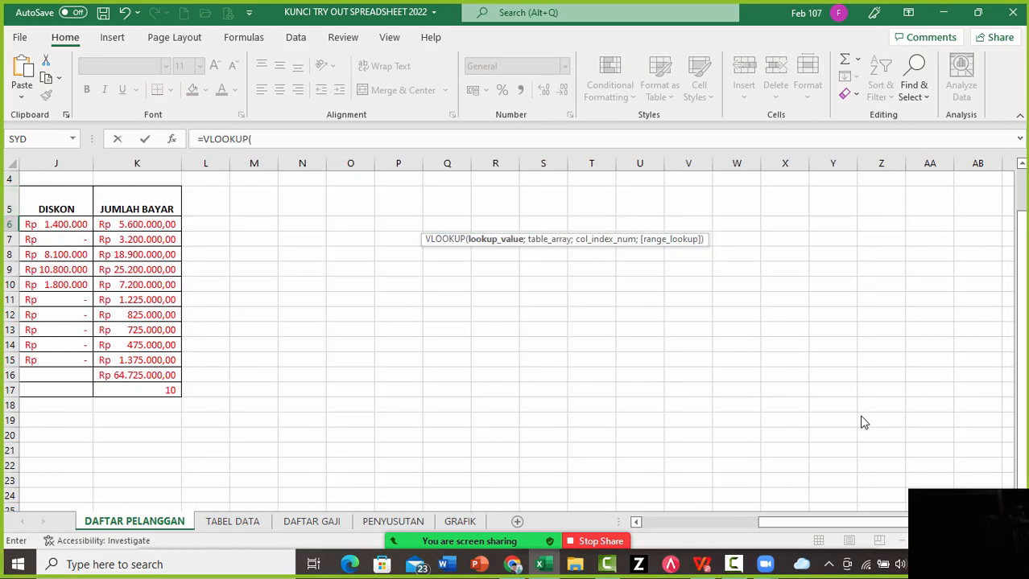
scroll(862, 422, "left", 4)
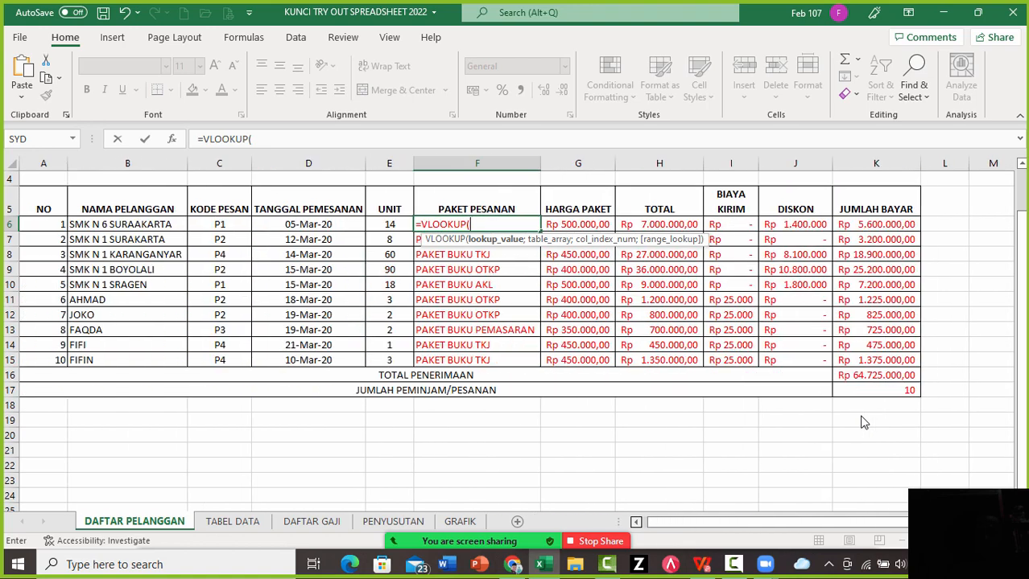
key("Left")
key("Left")
key("Left")
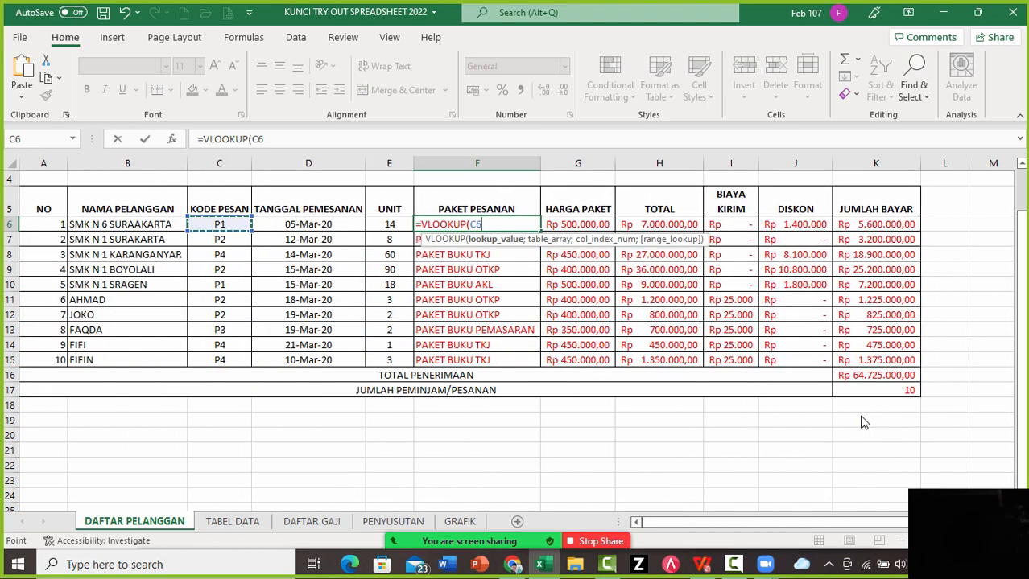
type(";")
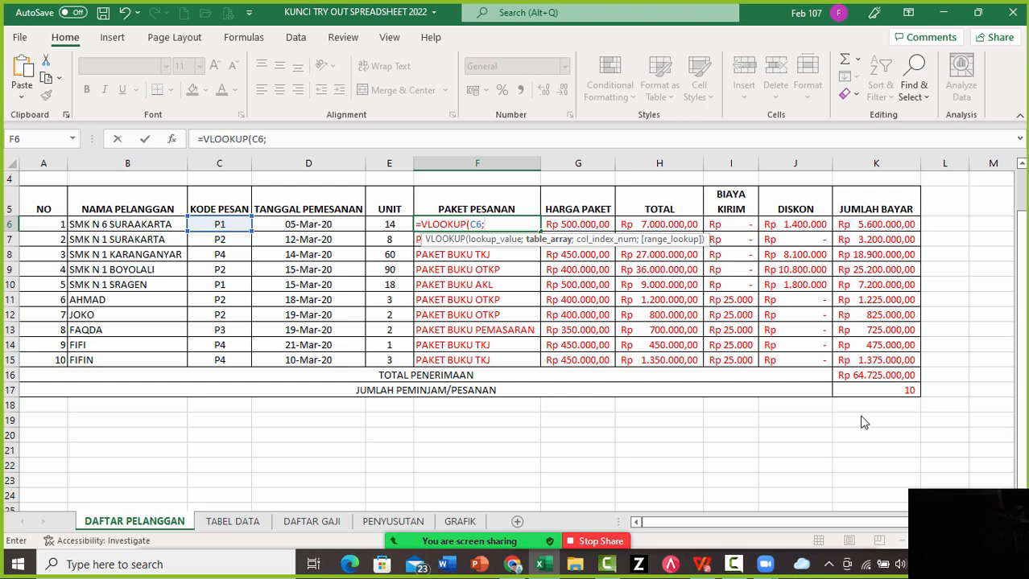
Finish the F6 formula with the absolute table array 'TABEL DATA'!$A$2:$C$6, column index 2 and range lookup 0
key("ctrl+Page_Down")
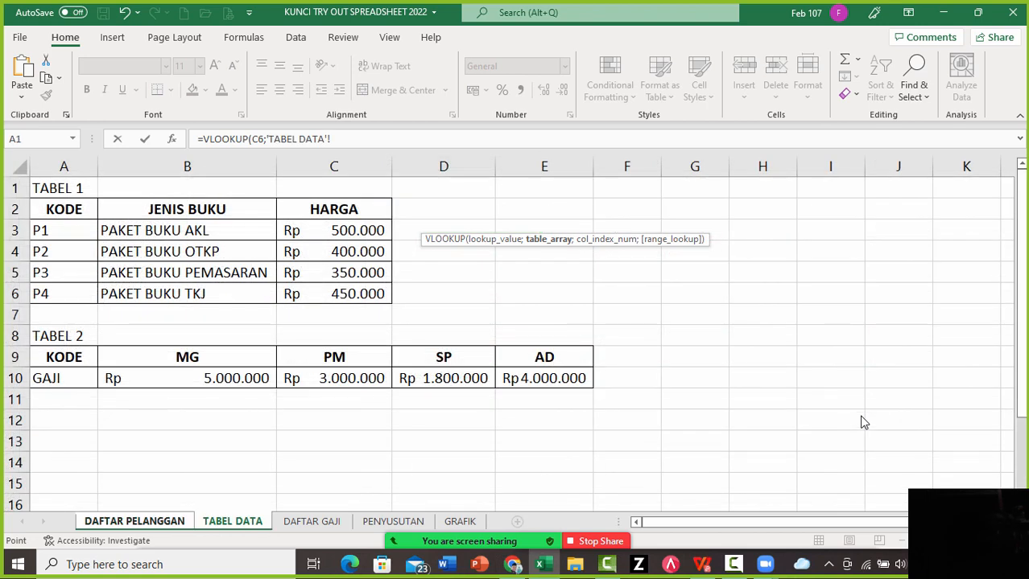
key("Down")
key("shift+Right")
key("shift+Right")
key("shift+Down")
key("shift+Down")
key("shift+Down")
key("shift+Down")
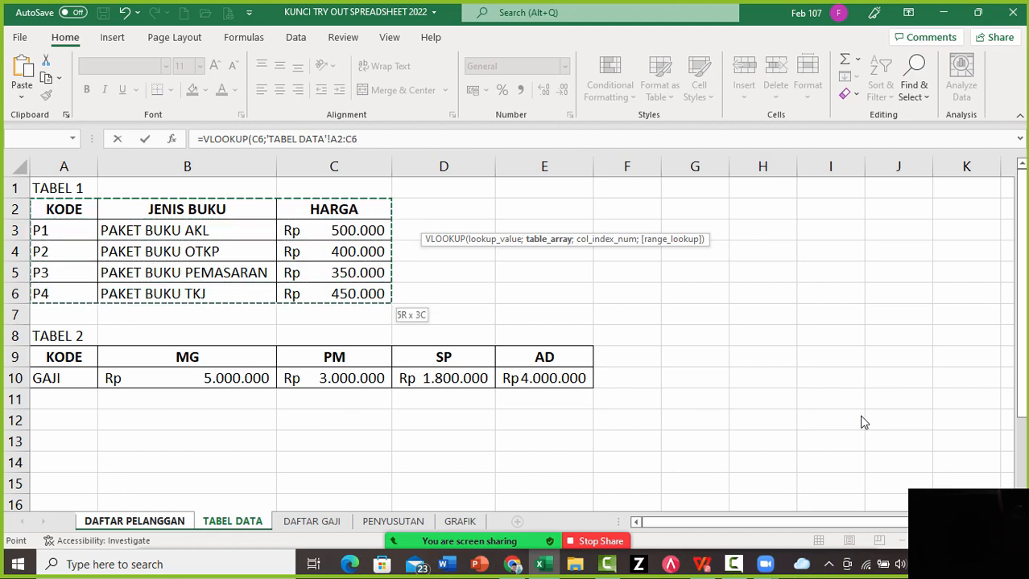
key("F4")
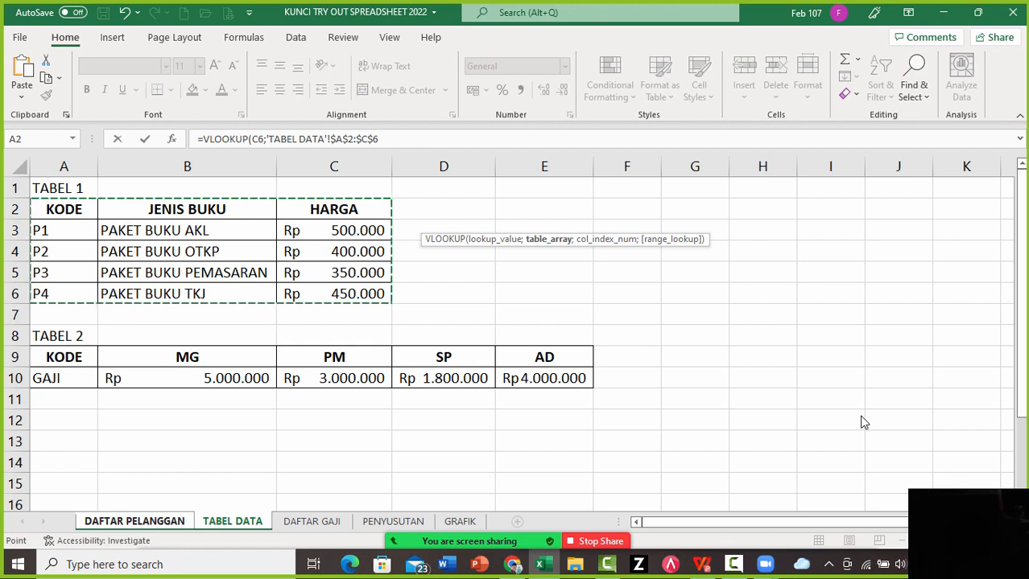
type(";")
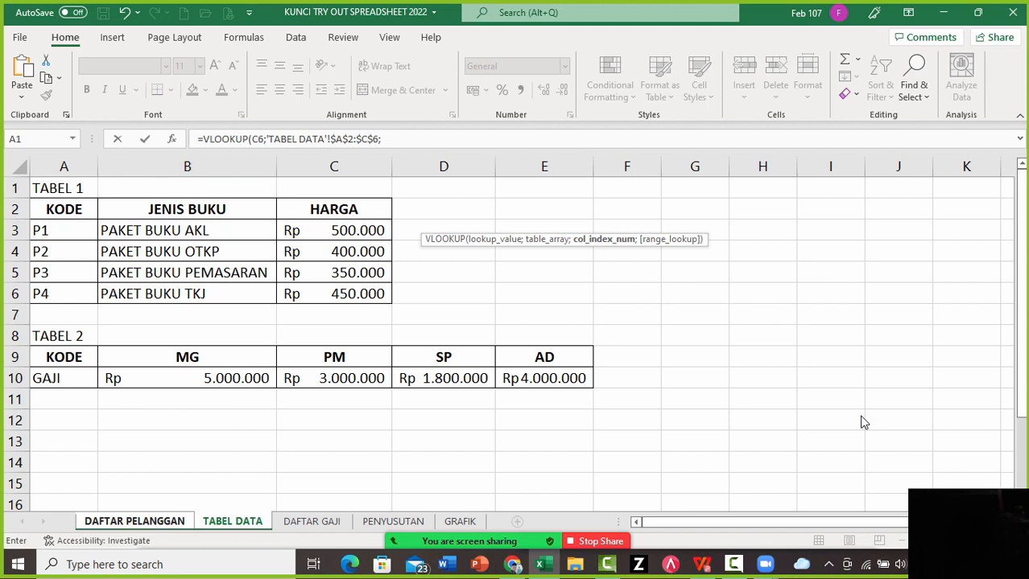
type("2;")
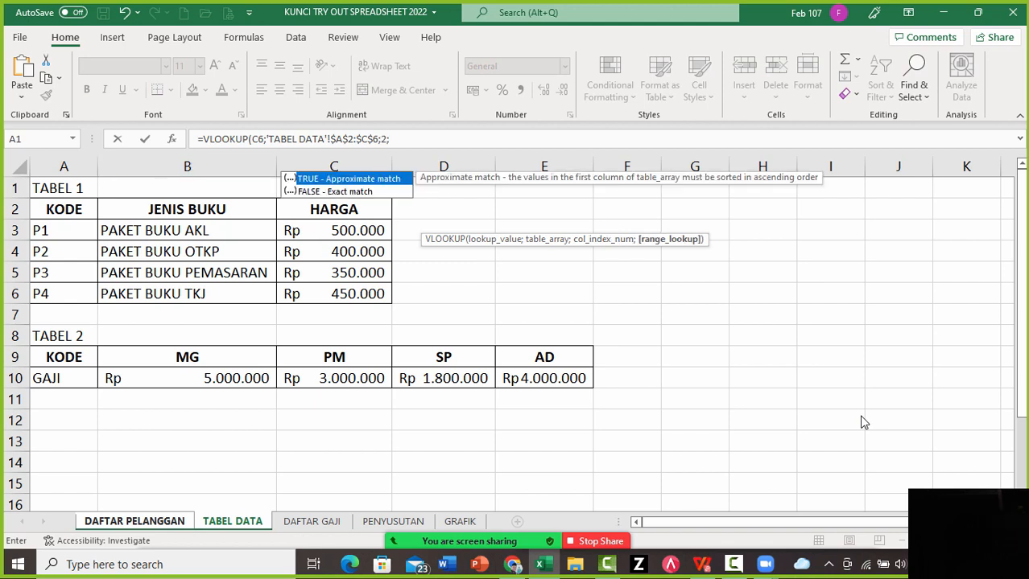
type("0)")
key("Return")
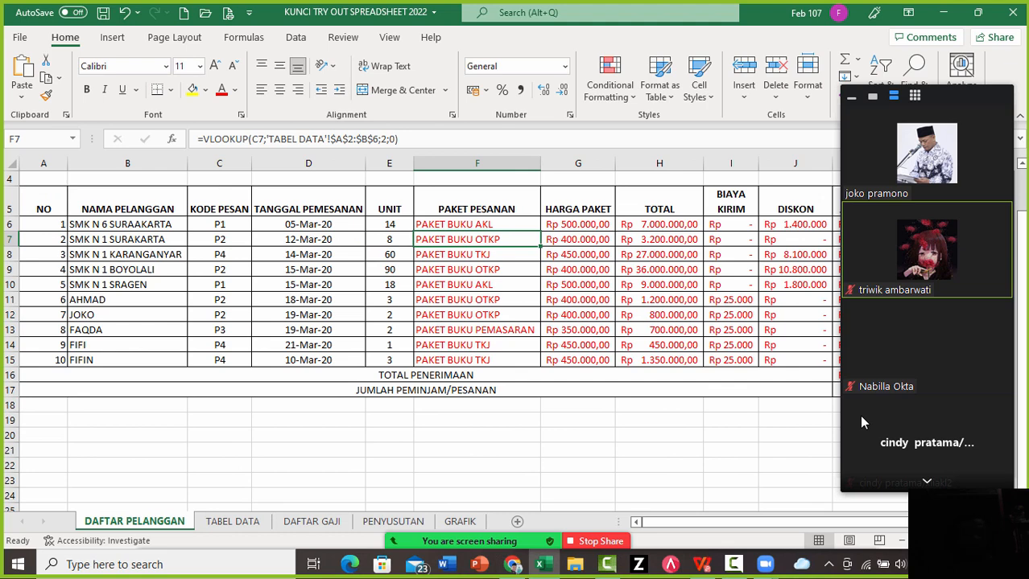
Copy the VLOOKUP formula from F6 down the PAKET PESANAN column through F15
key("Up")
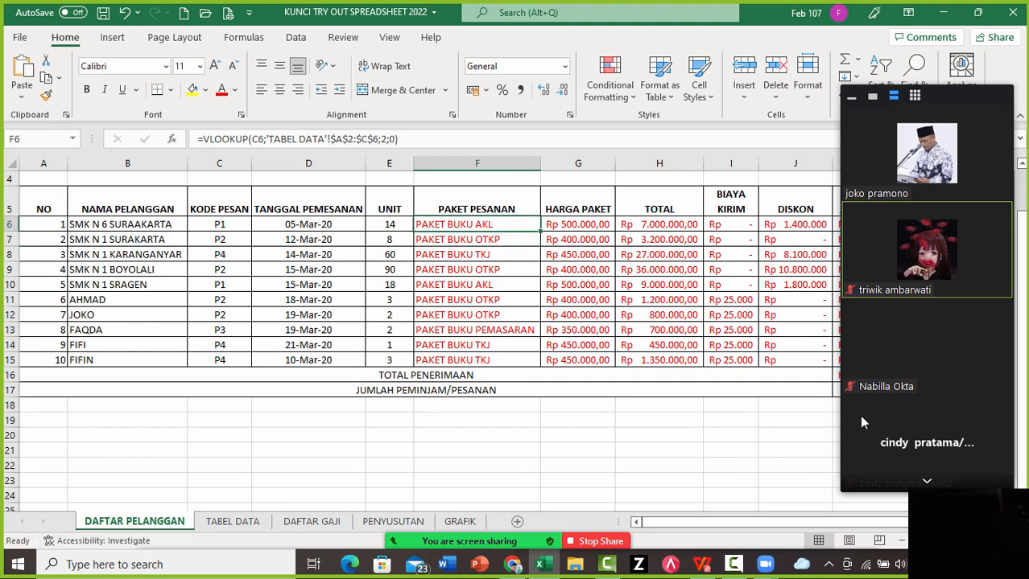
key("ctrl+c")
key("shift+Down")
key("shift+Down")
key("shift+Down")
key("shift+Down")
key("shift+Down")
key("shift+Down")
key("shift+Down")
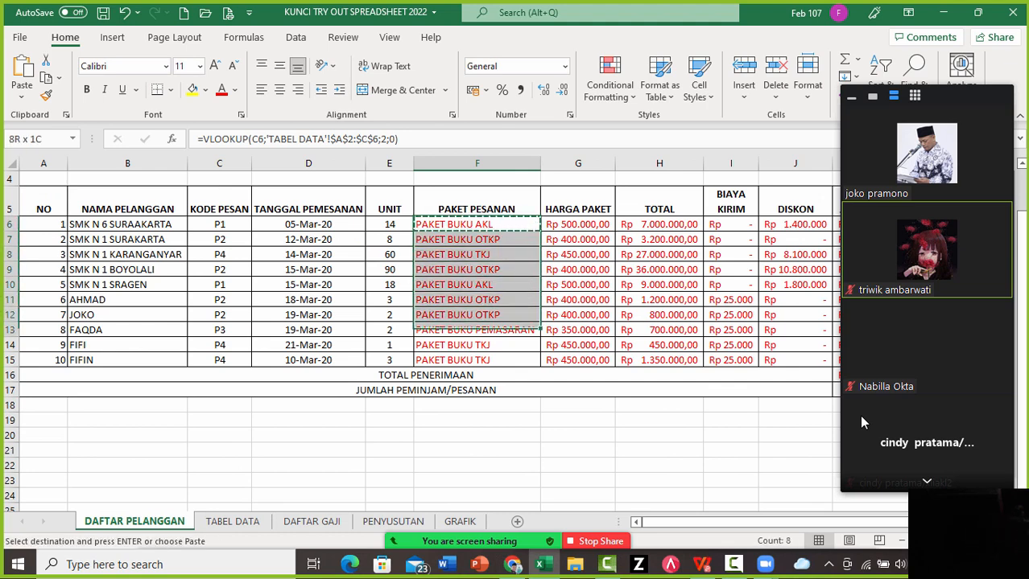
key("shift+Down")
key("shift+Down")
key("Return")
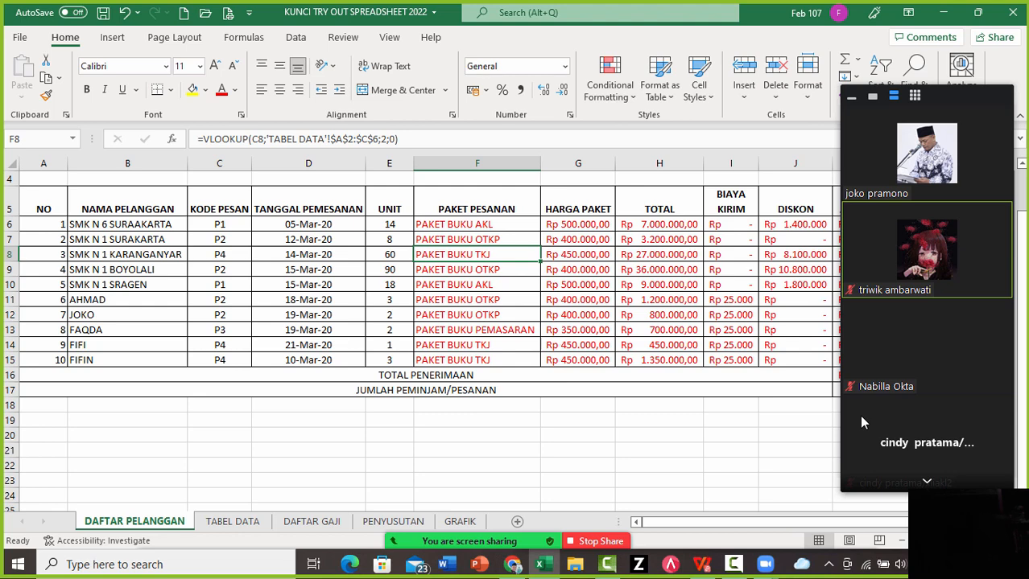
Read the participants' new Zoom chat messages about their VLOOKUP errors, checking the formulas in F6 and G6, and minimize the chat
key("alt+h")
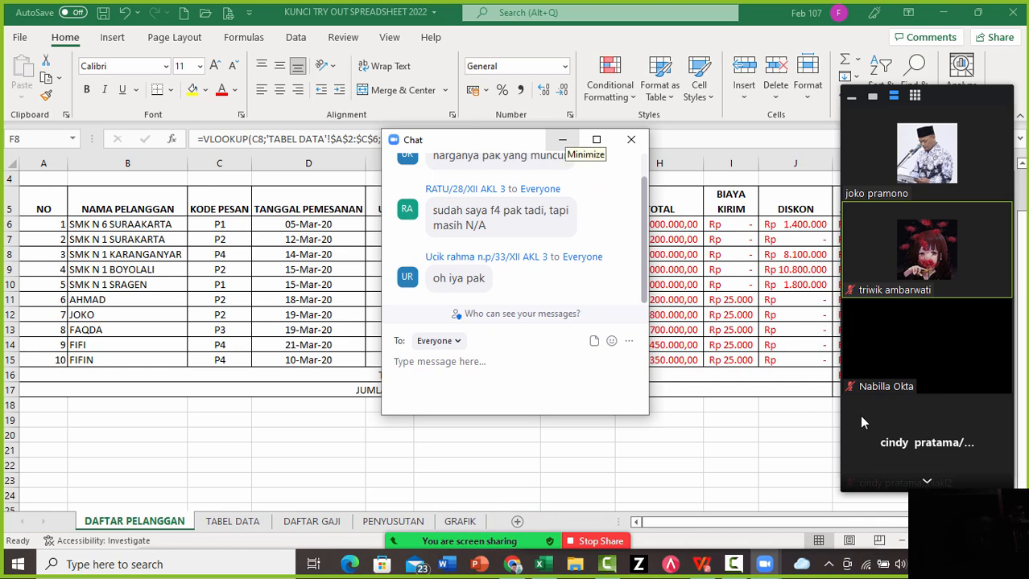
left_click(561, 140)
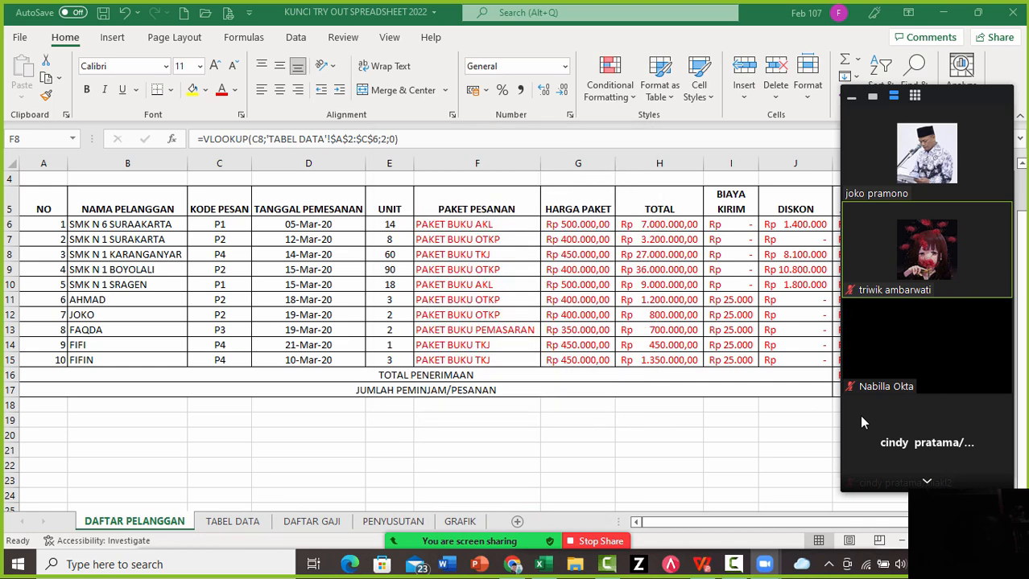
left_click(477, 224)
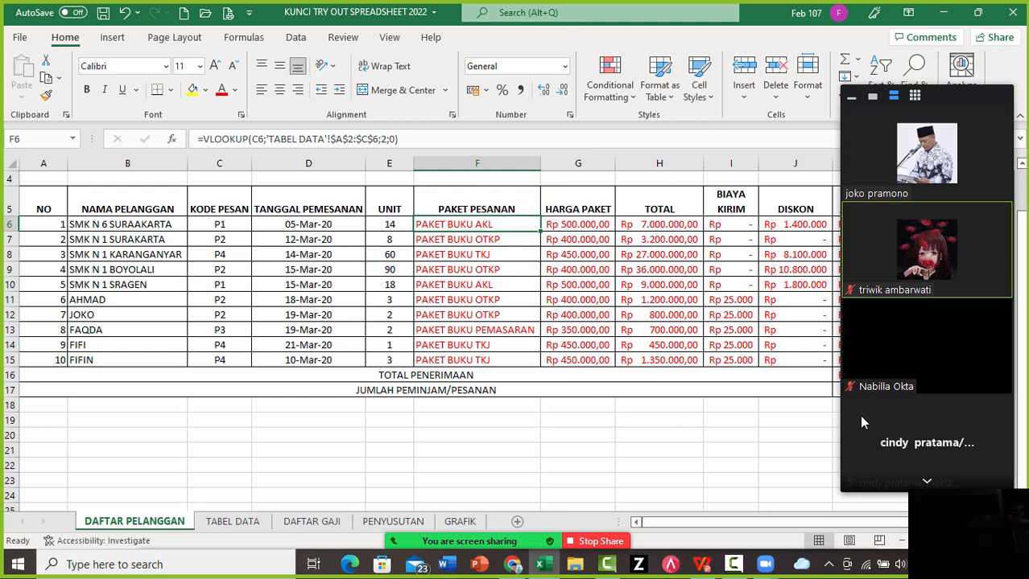
key("Right")
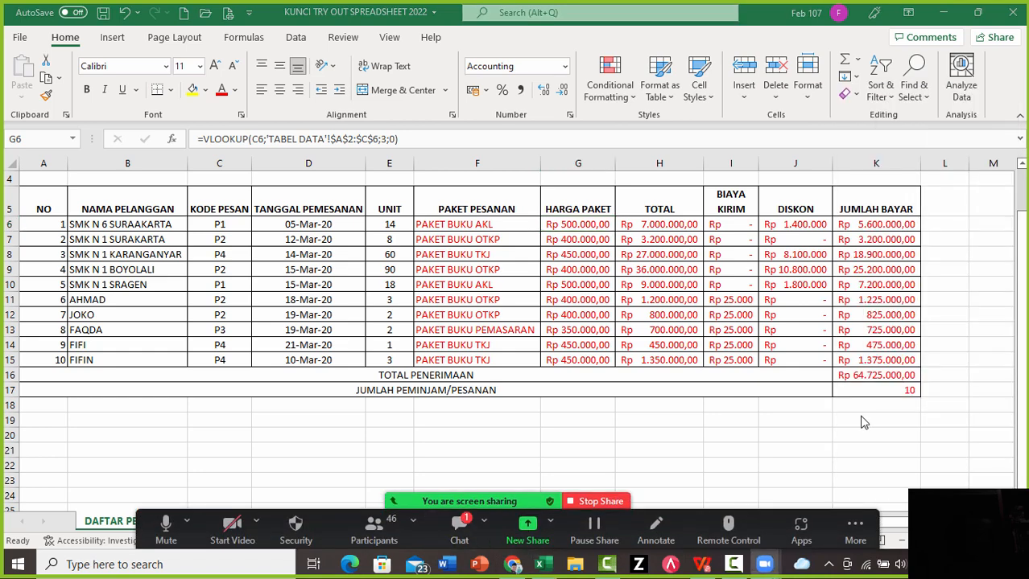
left_click(459, 527)
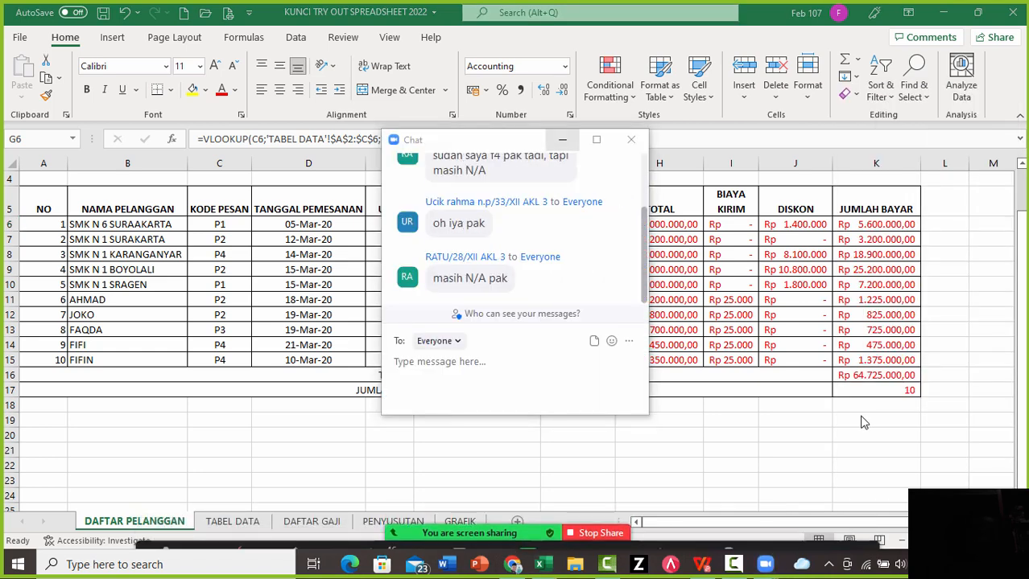
left_click(563, 140)
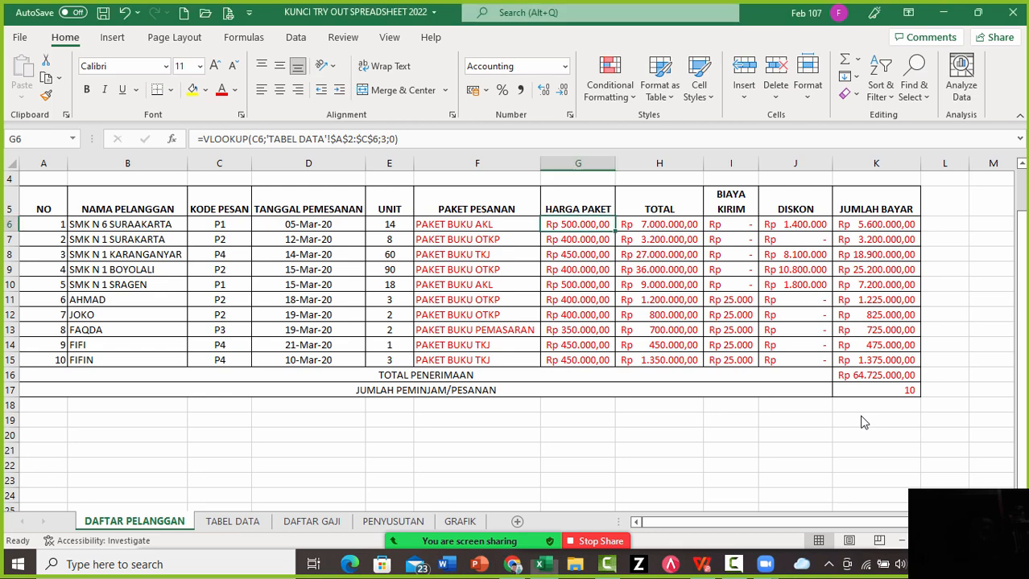
Overwrite F6 with a new PAKET PESANAN formula beginning =VLOOKUP(C6; to demonstrate the lookup without an absolute reference
key("Left")
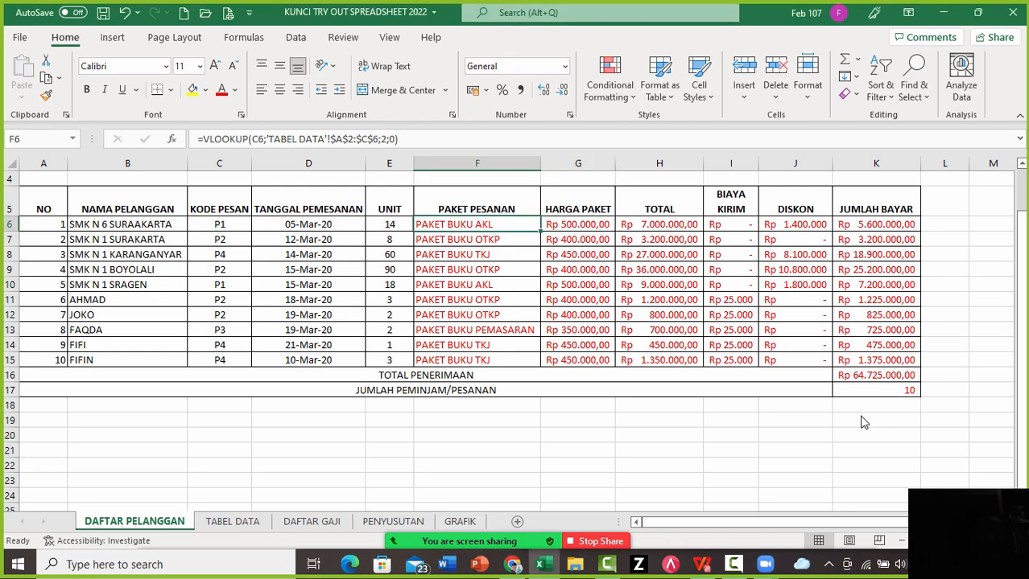
type("=V")
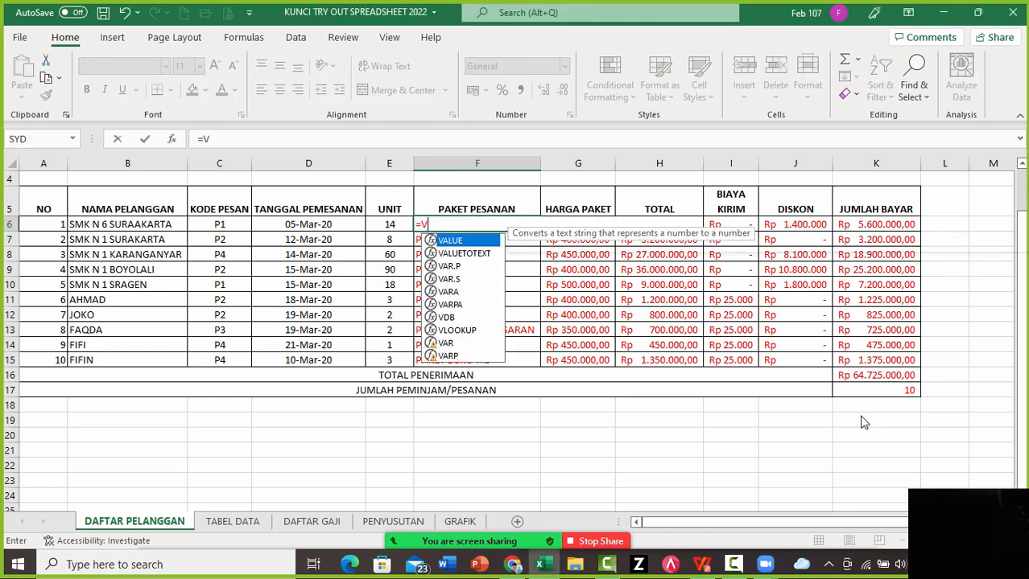
type("LOOKUP")
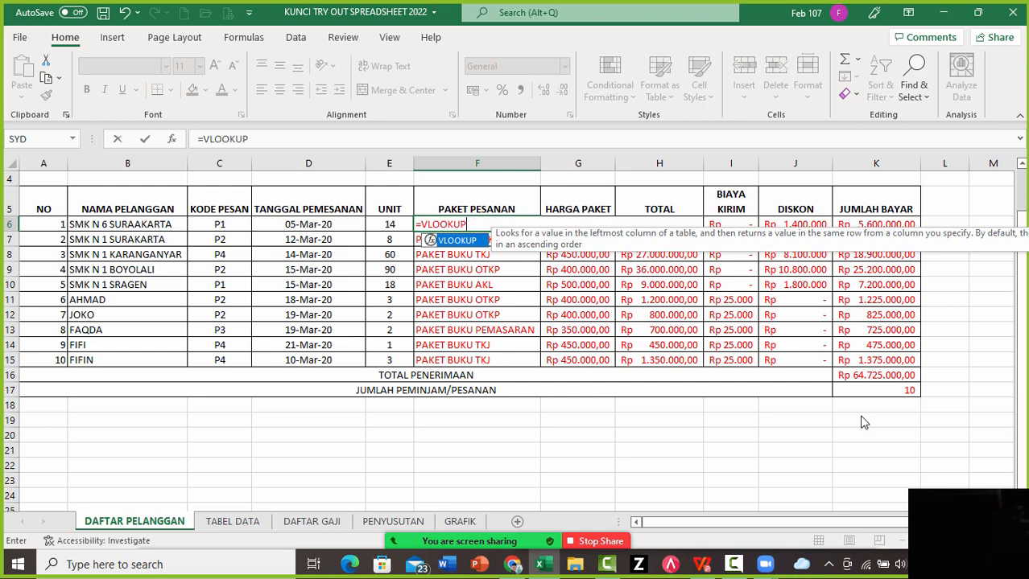
type("(")
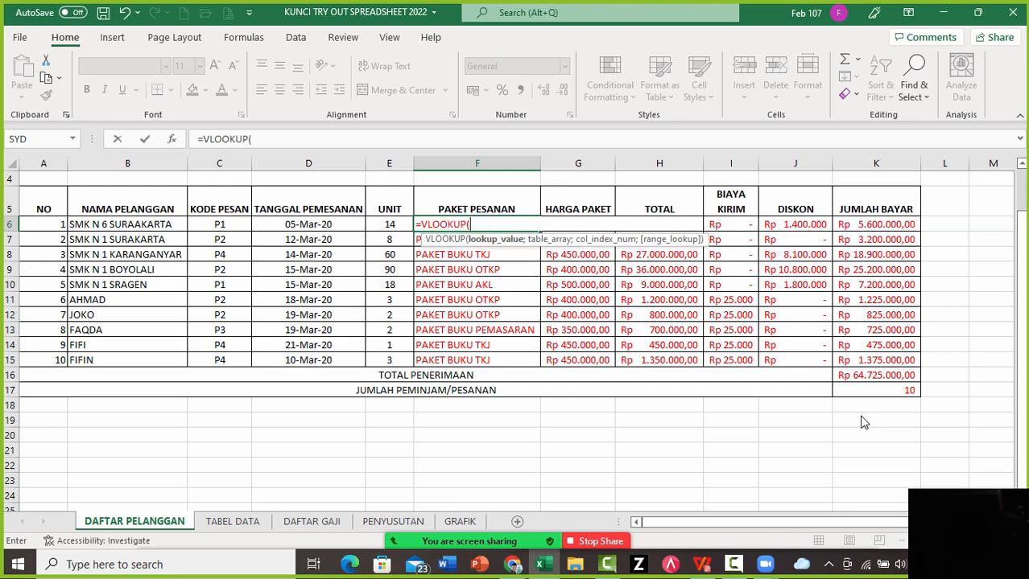
key("Left")
key("Left")
key("Left")
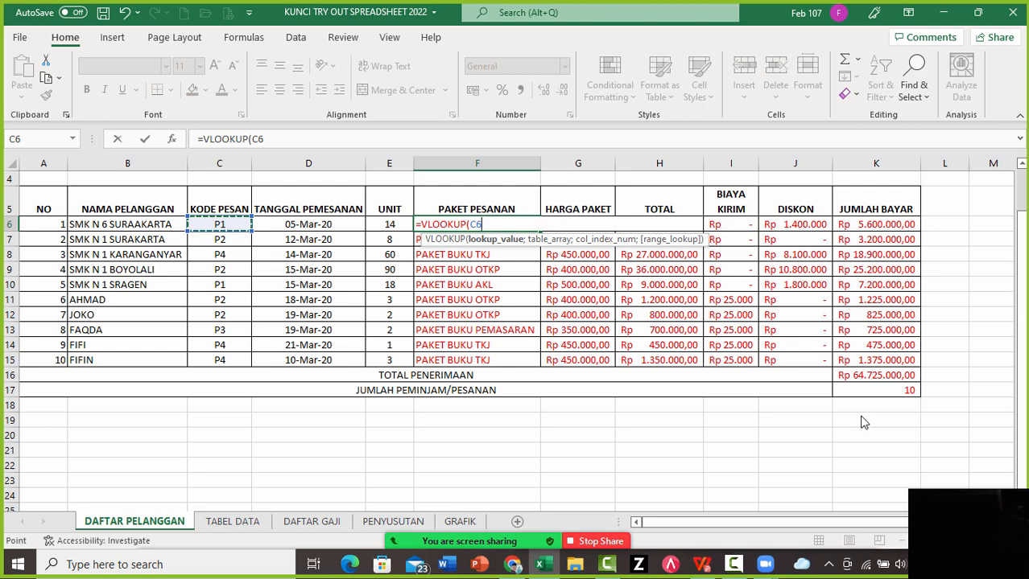
type(";")
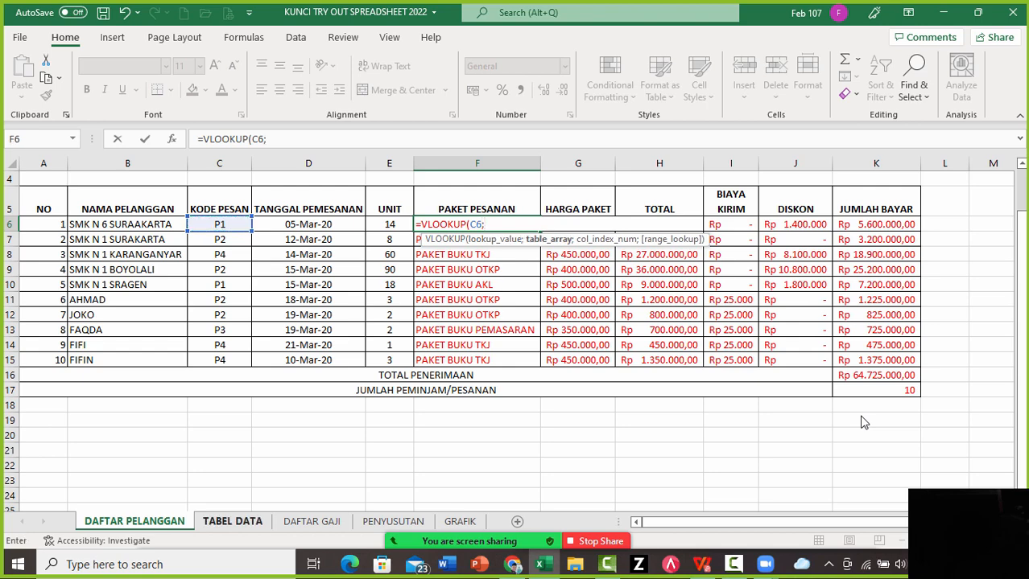
Complete the F6 formula with the relative table array 'TABEL DATA'!A2:C6, column index 2 and range lookup 0
key("ctrl+Page_Down")
key("Down")
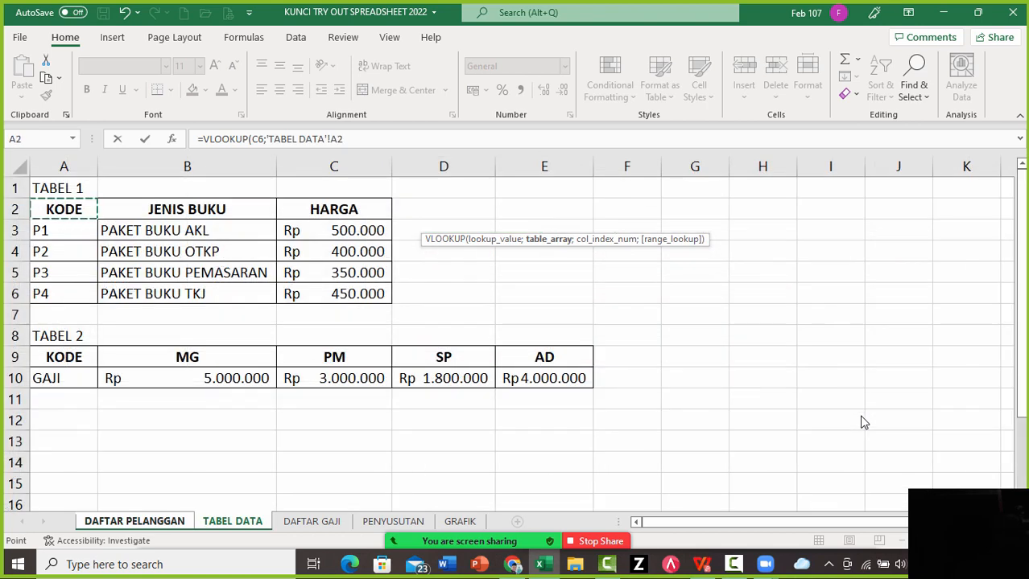
key("shift+Right")
key("shift+Right")
key("shift+Down")
key("shift+Down")
key("shift+Down")
key("shift+Down")
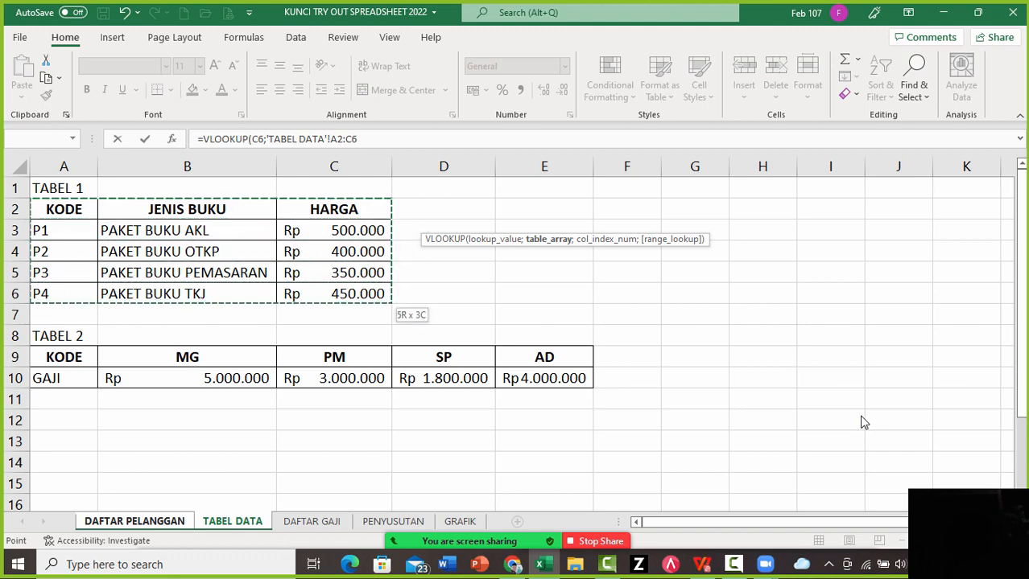
type(";2")
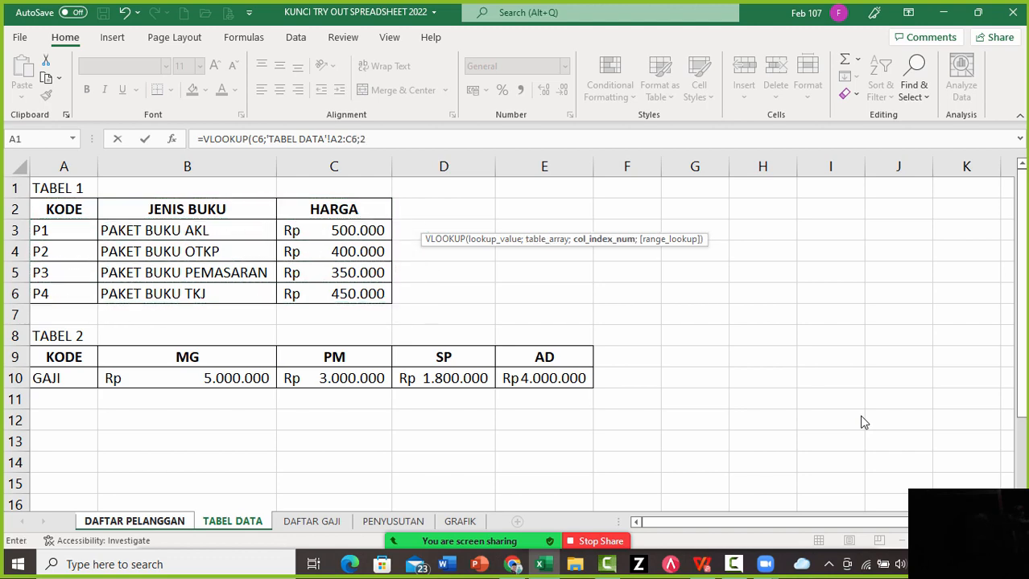
type(";0")
key("Return")
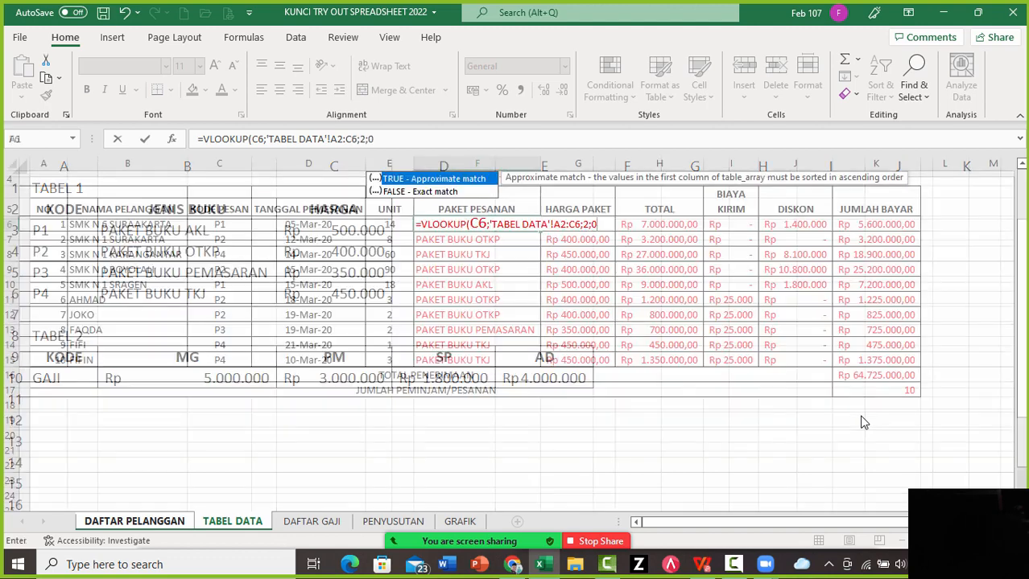
Copy the relative-reference VLOOKUP formula from F6 down through F15 and inspect the copied formula in F9
key("Up")
key("ctrl+c")
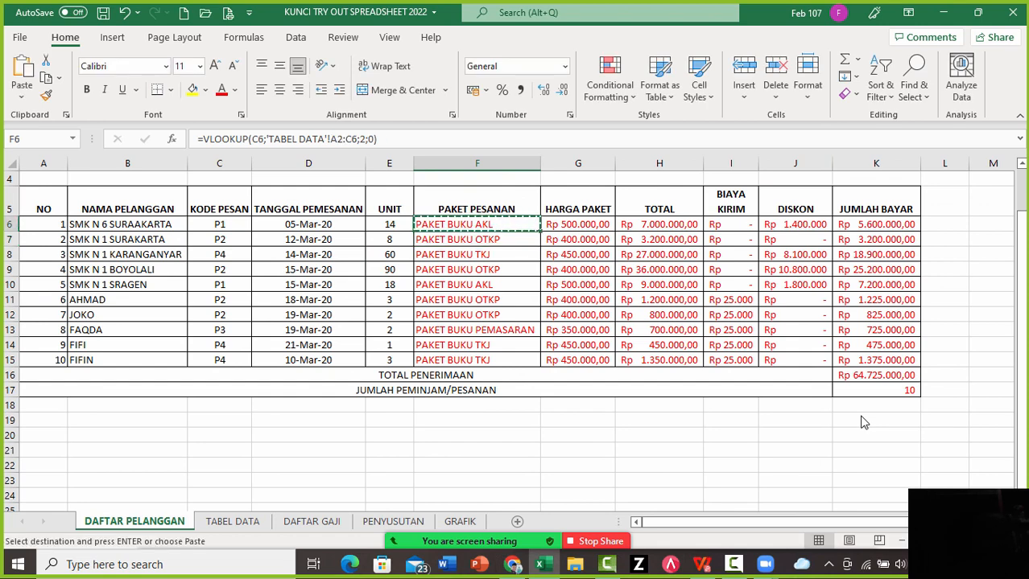
key("shift+Down")
key("shift+Down")
key("shift+Down")
key("shift+Down")
key("shift+Down")
key("shift+Down")
key("shift+Down")
key("shift+Down")
key("shift+Down")
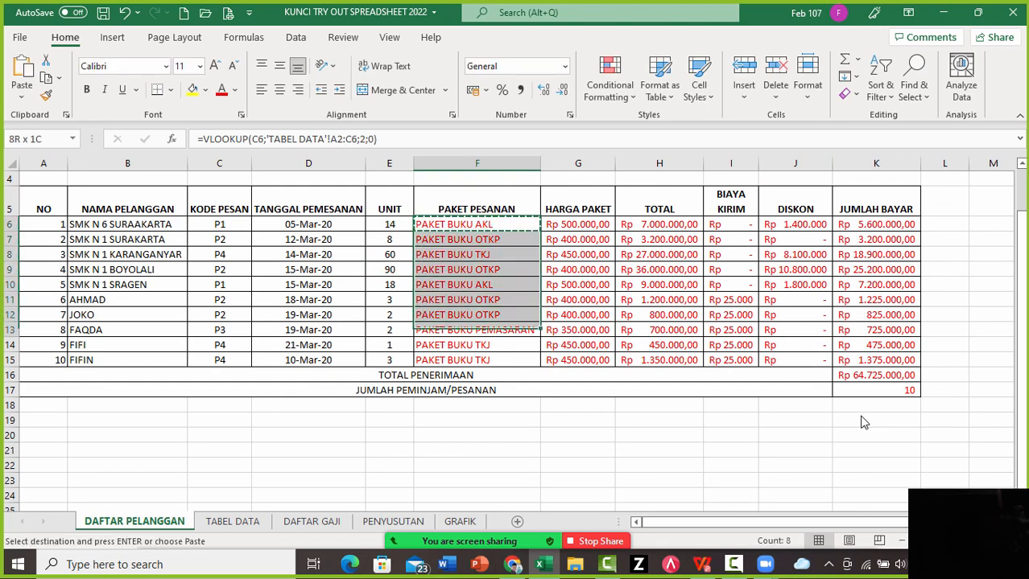
key("ctrl+v")
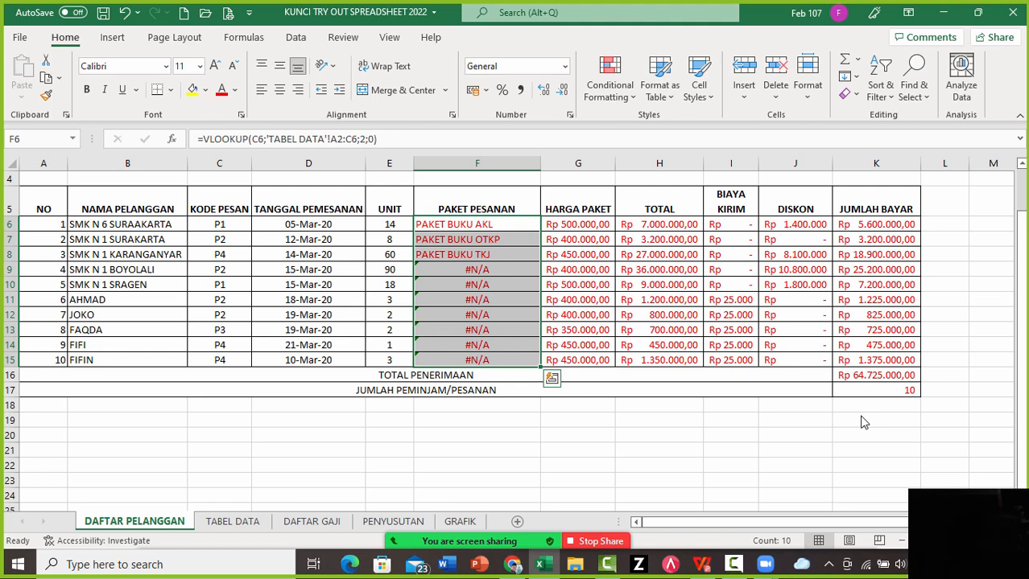
key("Down")
key("Down")
key("Down")
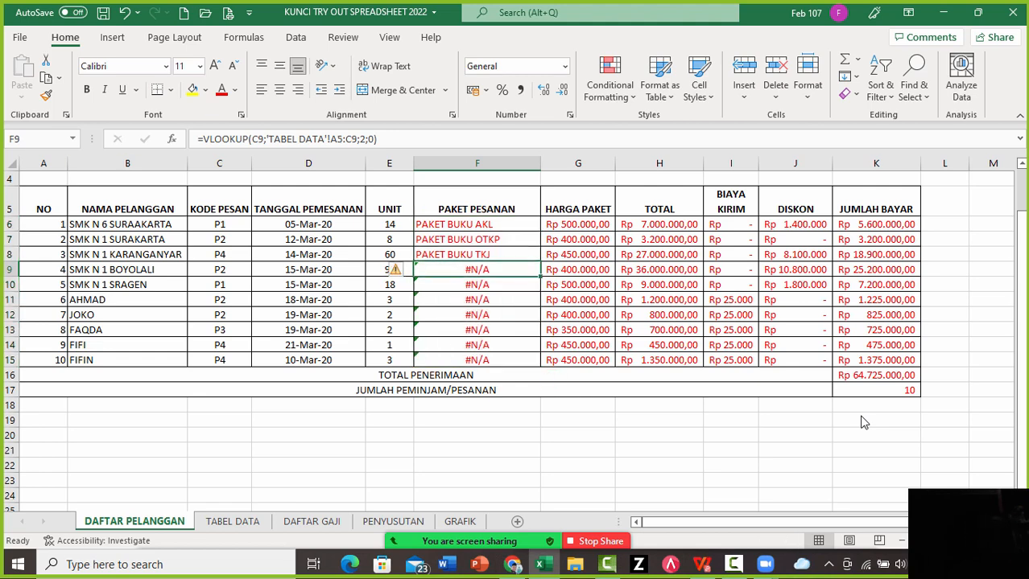
Clear F6 and start a new PAKET PESANAN formula with C6 as the lookup value, =VLOOKUP(C6;
key("Up")
key("Up")
key("Up")
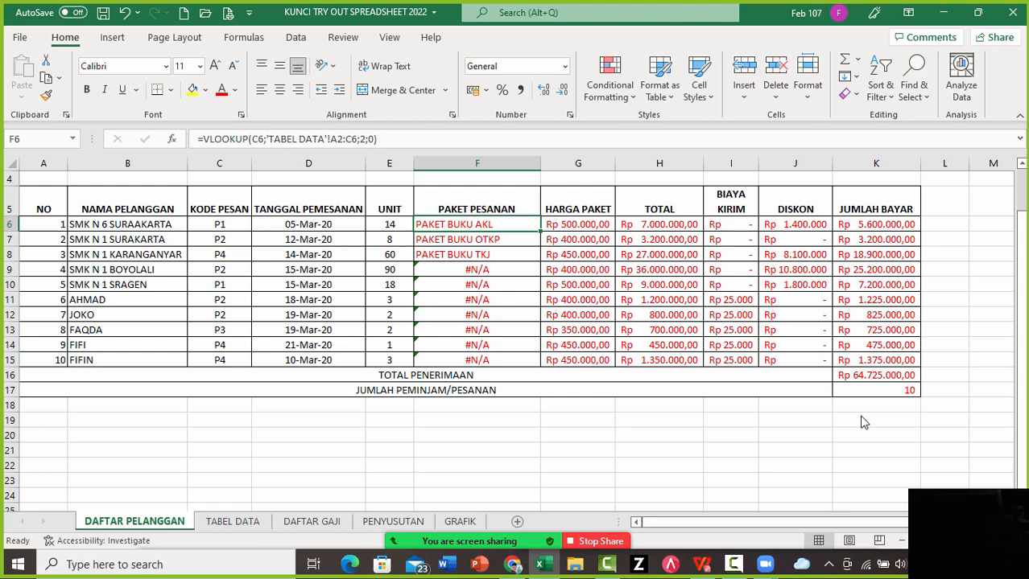
key("Delete")
type("=")
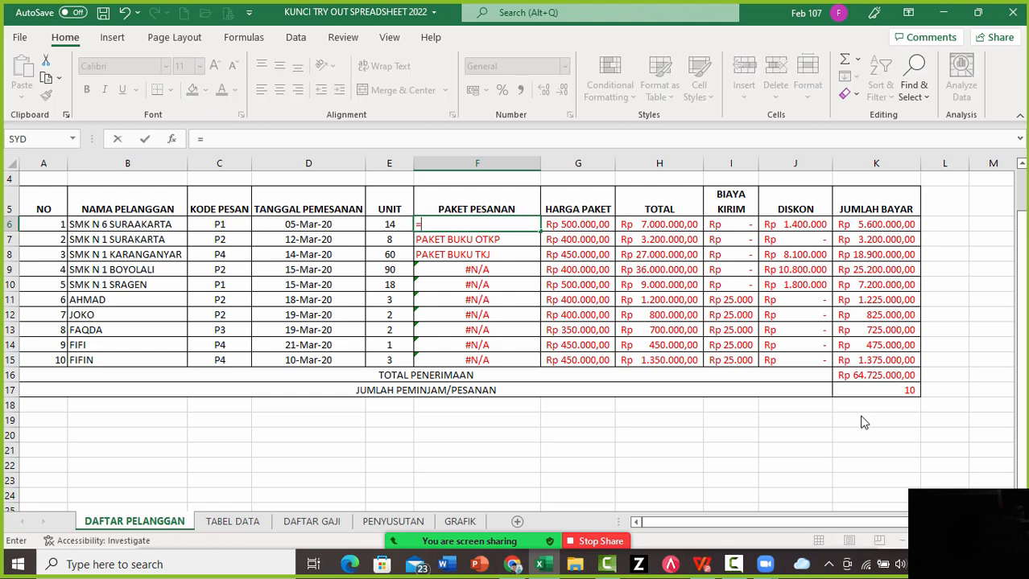
type("VLO")
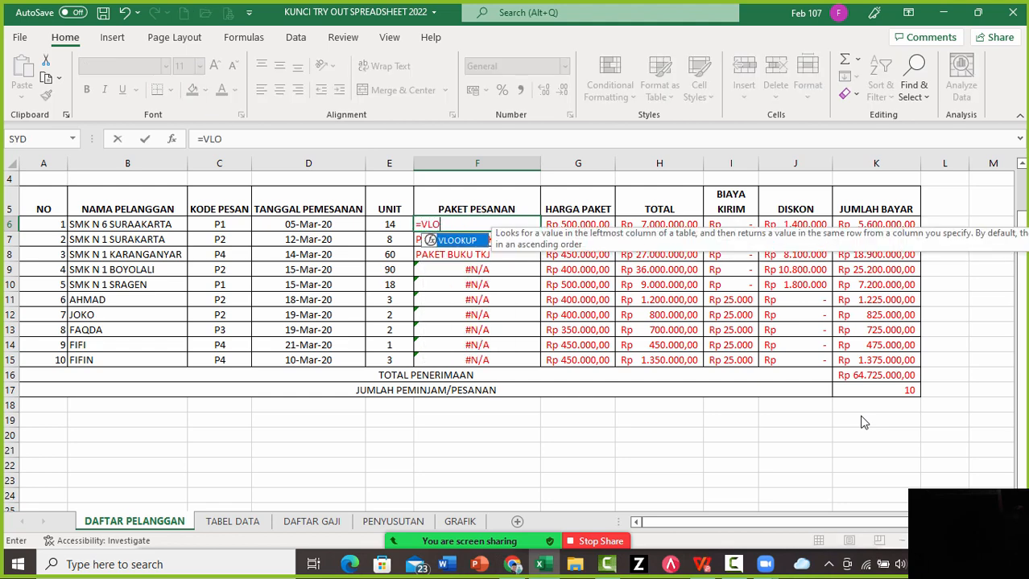
type("OKUP(")
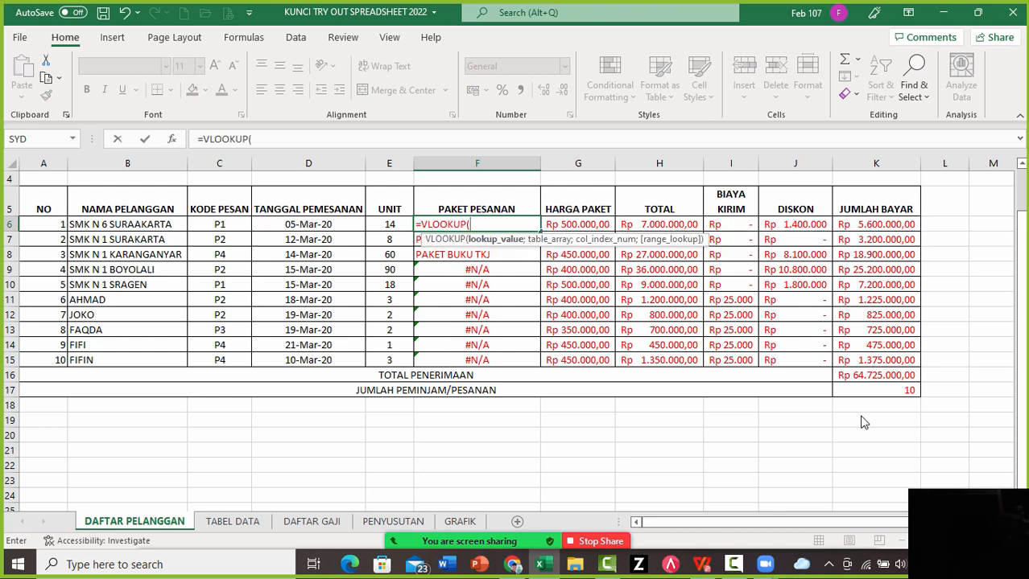
key("Left")
key("Left")
key("Left")
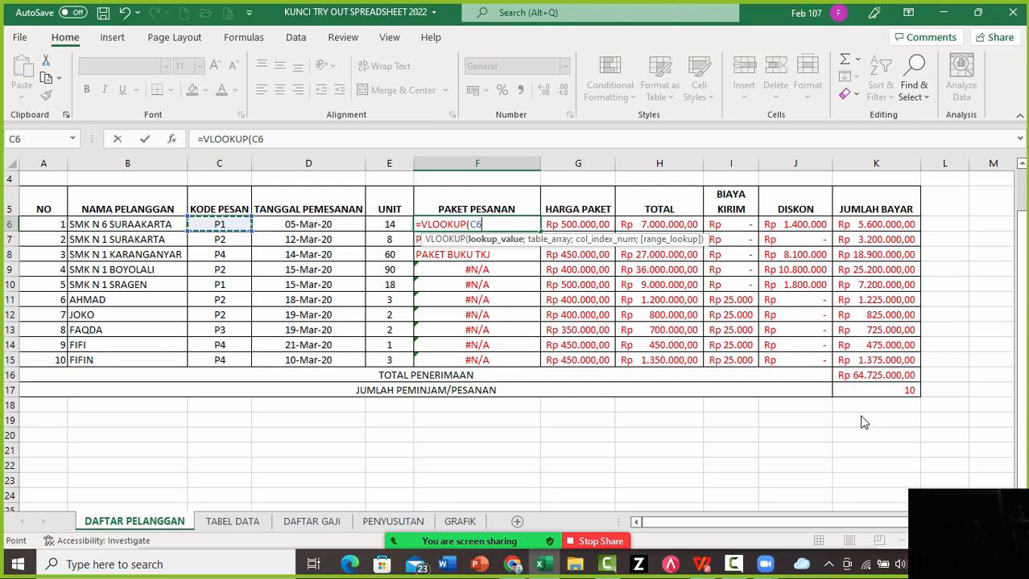
type(";")
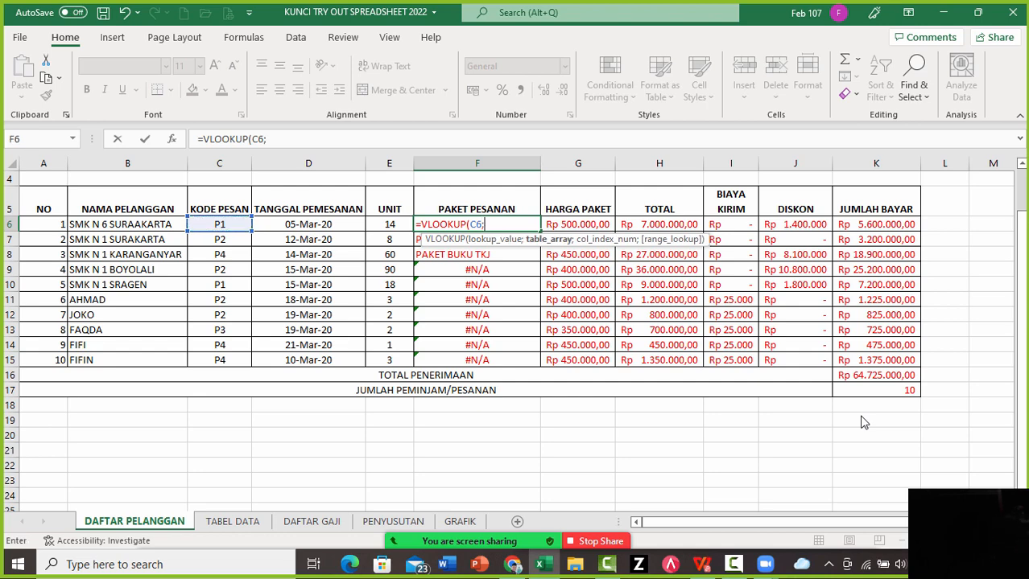
Complete the F6 formula with the absolute table array 'TABEL DATA'!$A$2:$C$6, column index 2 and range lookup 0
key("ctrl+Page_Down")
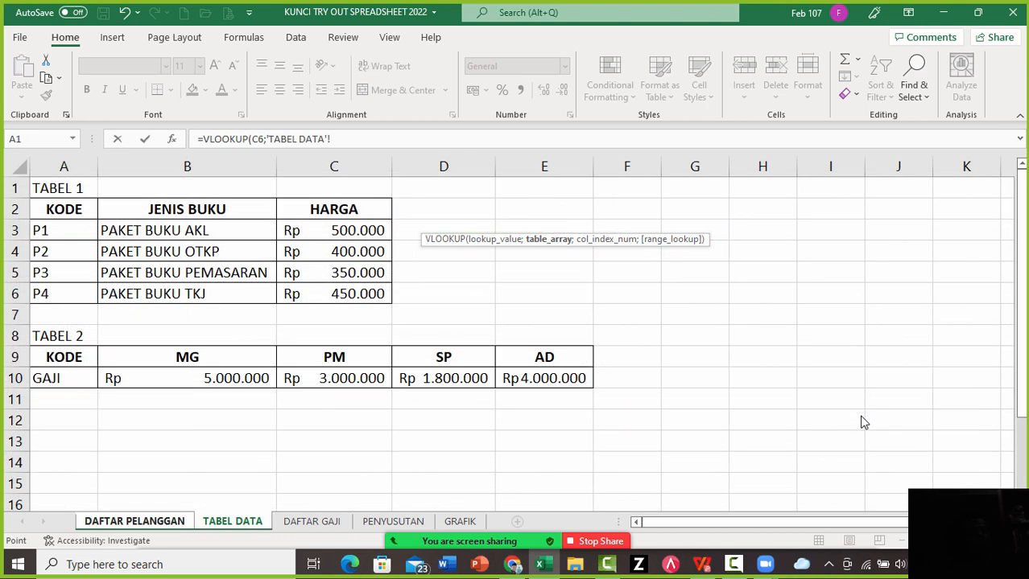
key("Down")
key("shift+Down")
key("shift+Down")
key("shift+Down")
key("shift+Down")
key("shift+Right")
key("shift+Right")
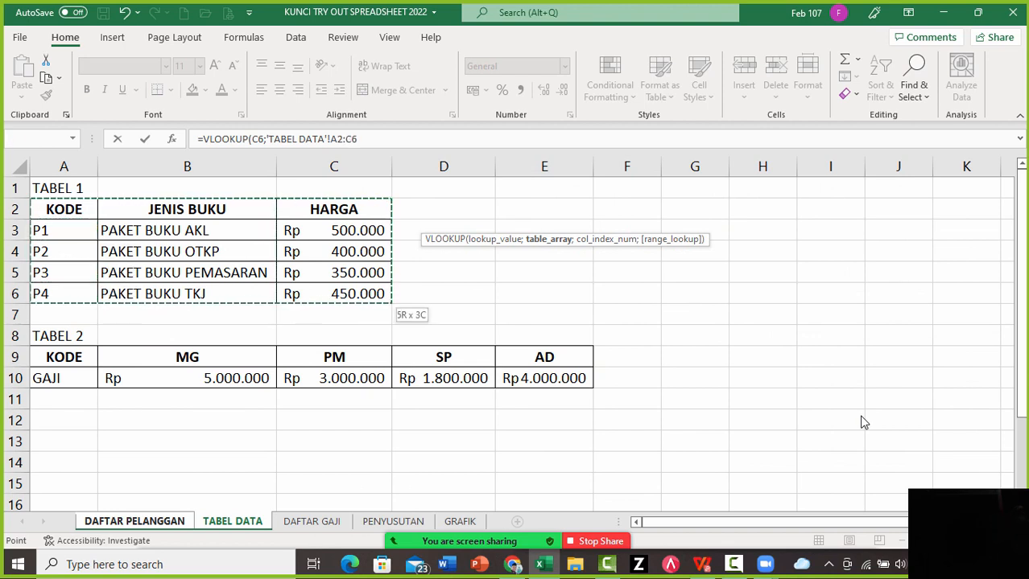
key("F4")
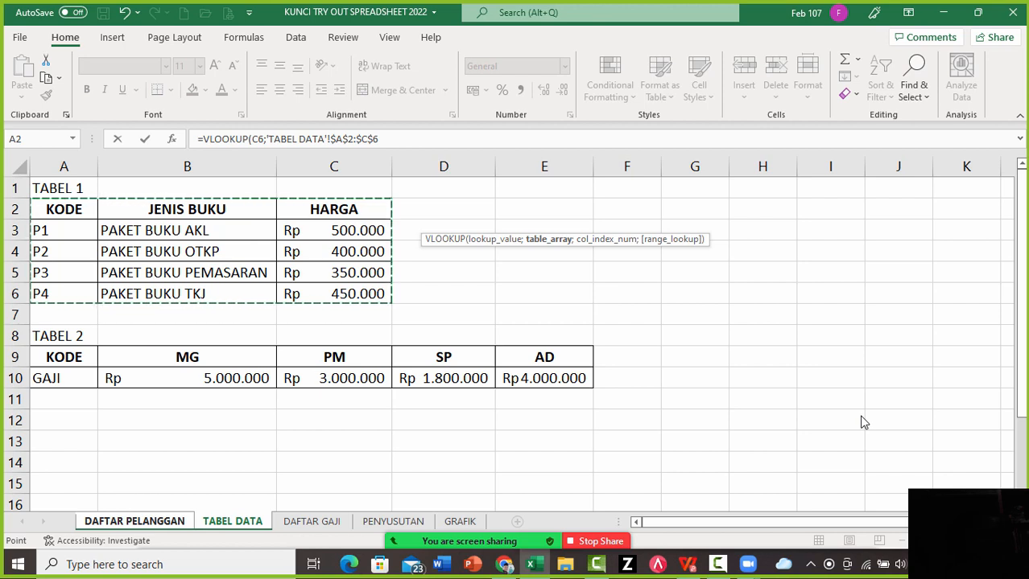
type(";2")
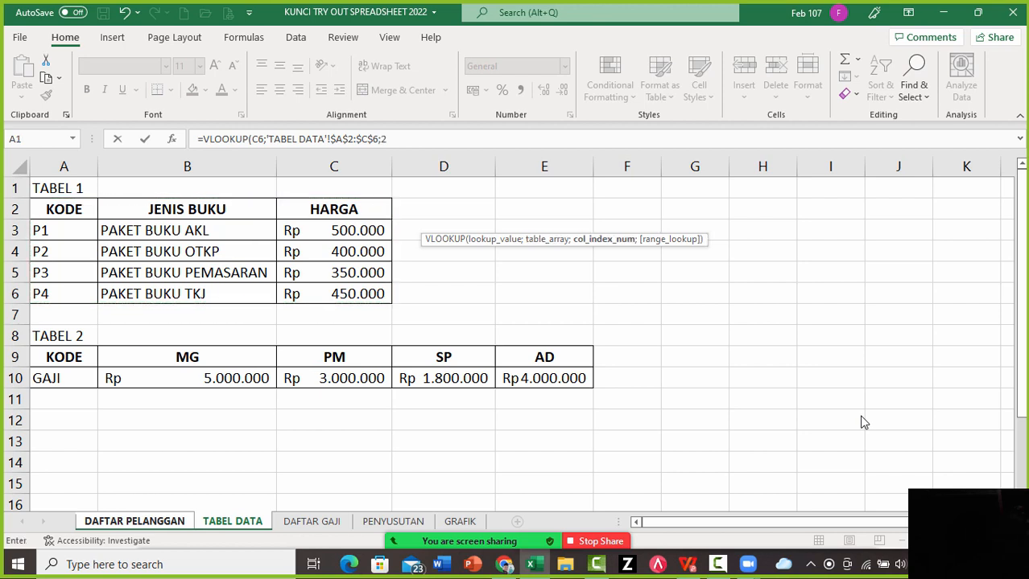
type(";0")
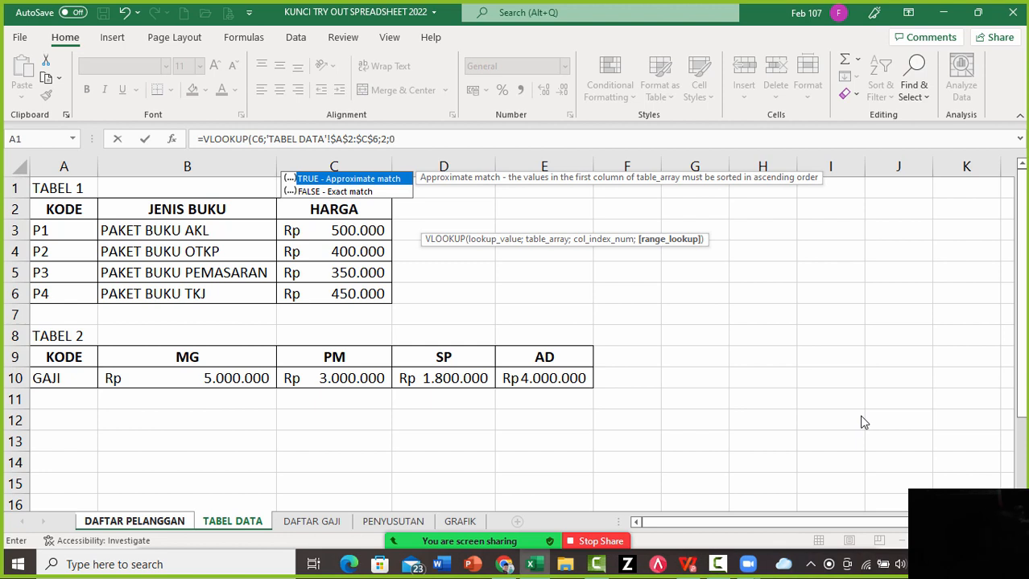
type(")")
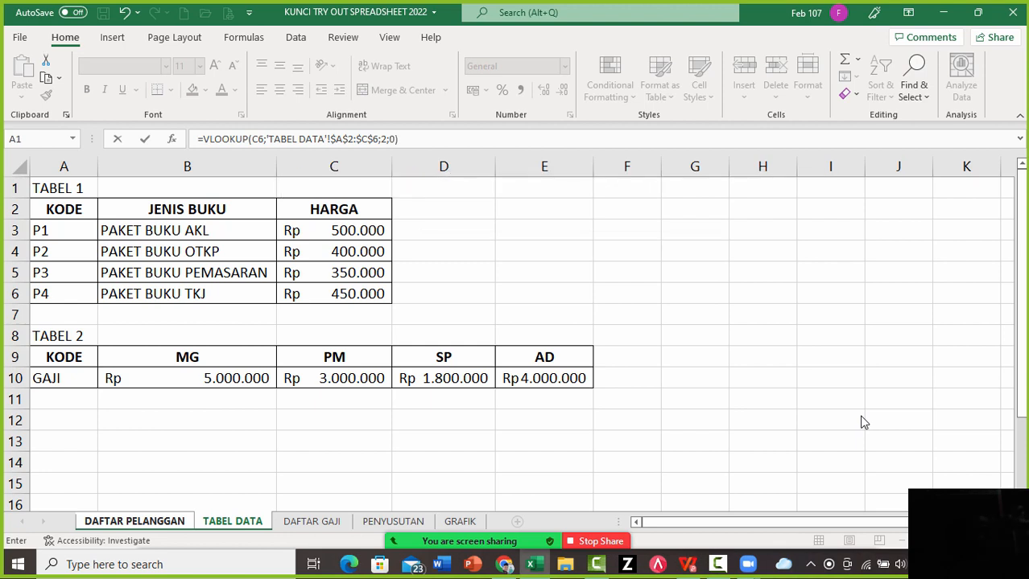
key("Return")
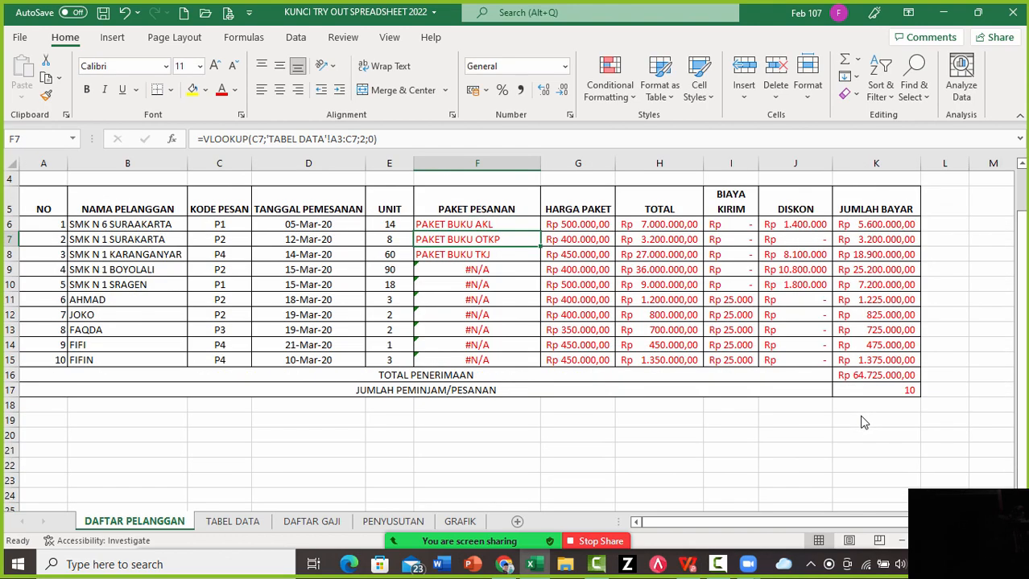
Copy the absolute-reference VLOOKUP formula from F6 down the PAKET PESANAN column through F15
key("Up")
key("ctrl+c")
key("shift+Down")
key("shift+Down")
key("shift+Down")
key("shift+Down")
key("shift+Down")
key("shift+Down")
key("shift+Down")
key("shift+Down")
key("shift+Down")
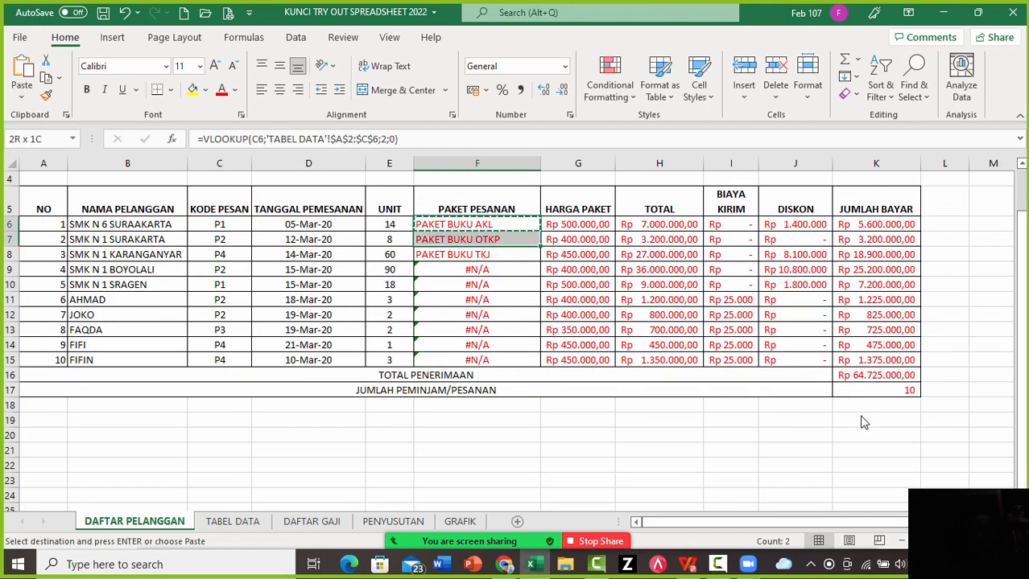
key("Return")
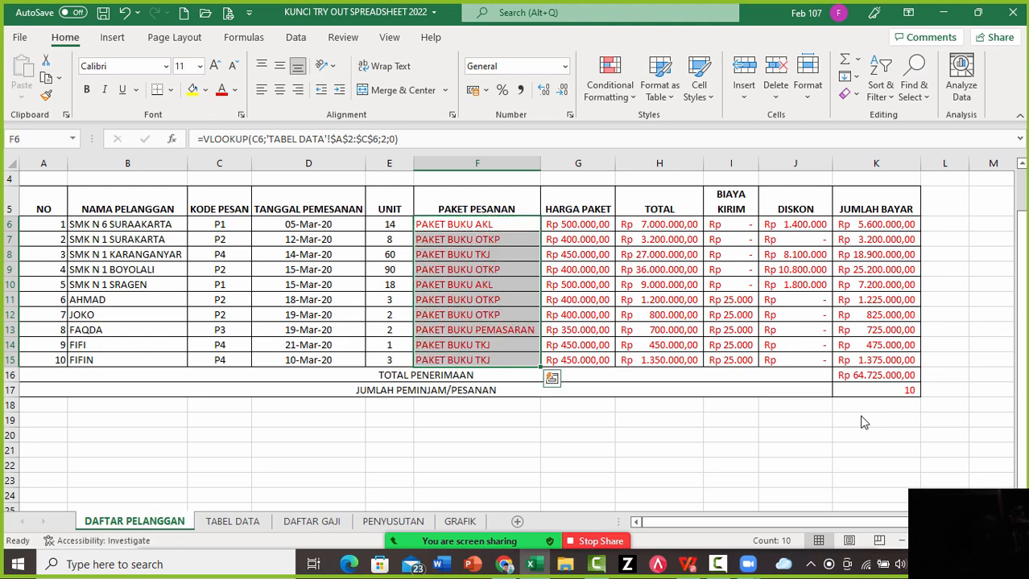
Examine the absolute table array reference inside the F6 VLOOKUP formula
key("F2")
key("Left")
key("Left")
key("Left")
key("Left")
key("Left")
key("Left")
key("Left")
key("Left")
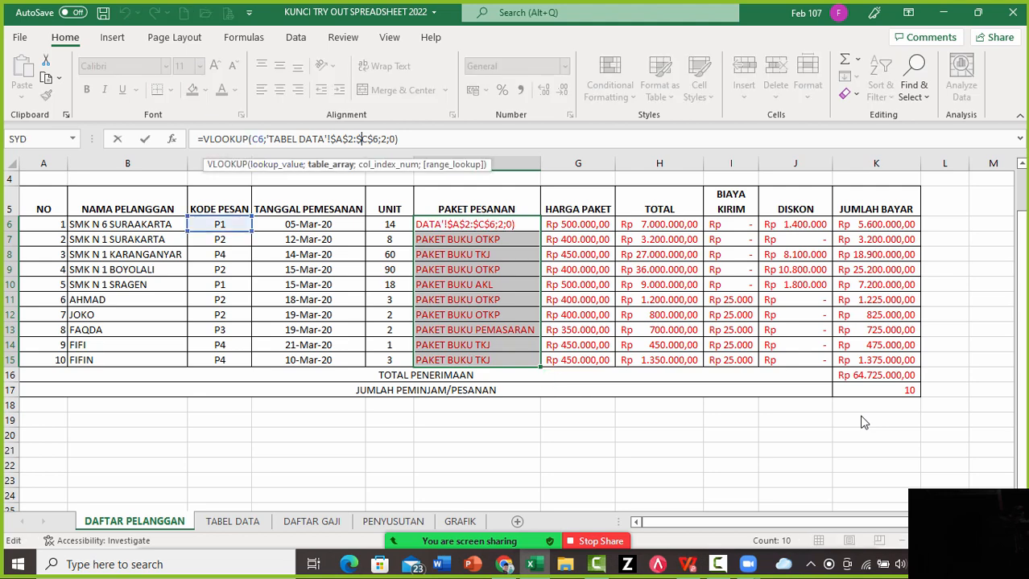
Review the TABEL 1 lookup range on the TABEL DATA sheet and return to the DAFTAR PELANGGAN sheet
left_click(233, 521)
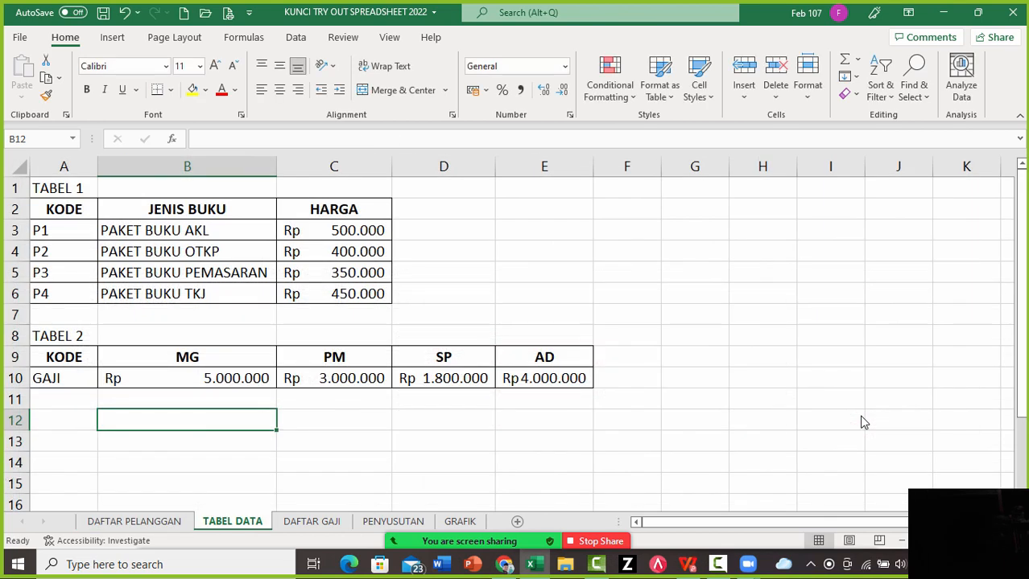
left_click(63, 251)
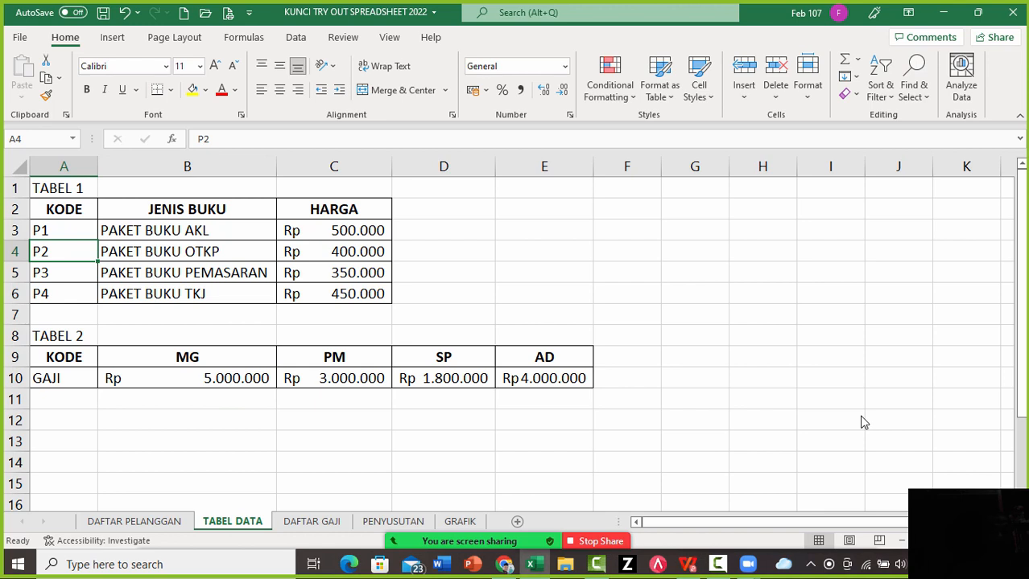
left_click_drag(64, 209, 64, 251)
key("shift+Down")
key("shift+Down")
key("shift+Right")
key("shift+Right")
key("Down")
key("Down")
key("Down")
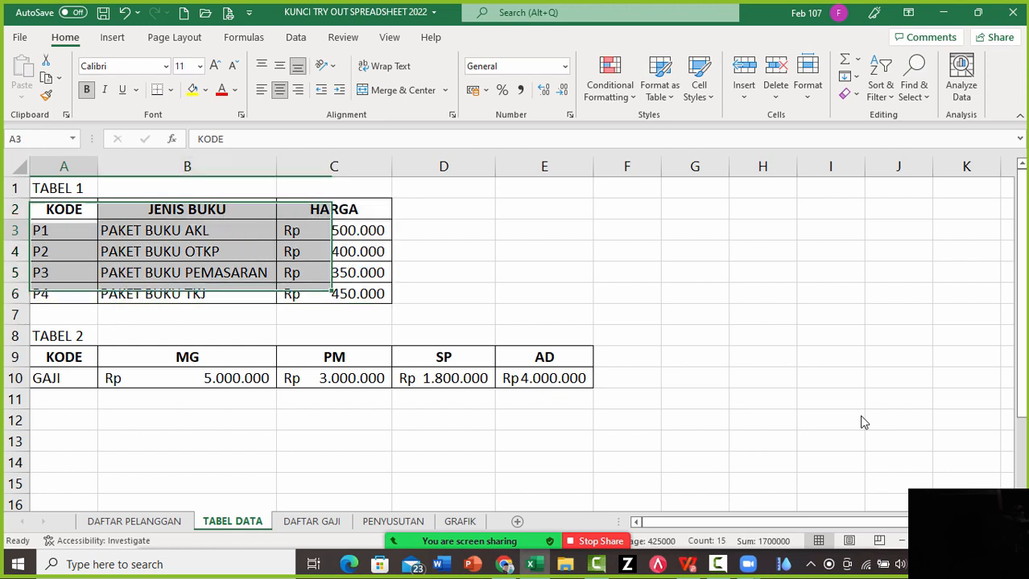
key("Down")
key("Down")
key("Down")
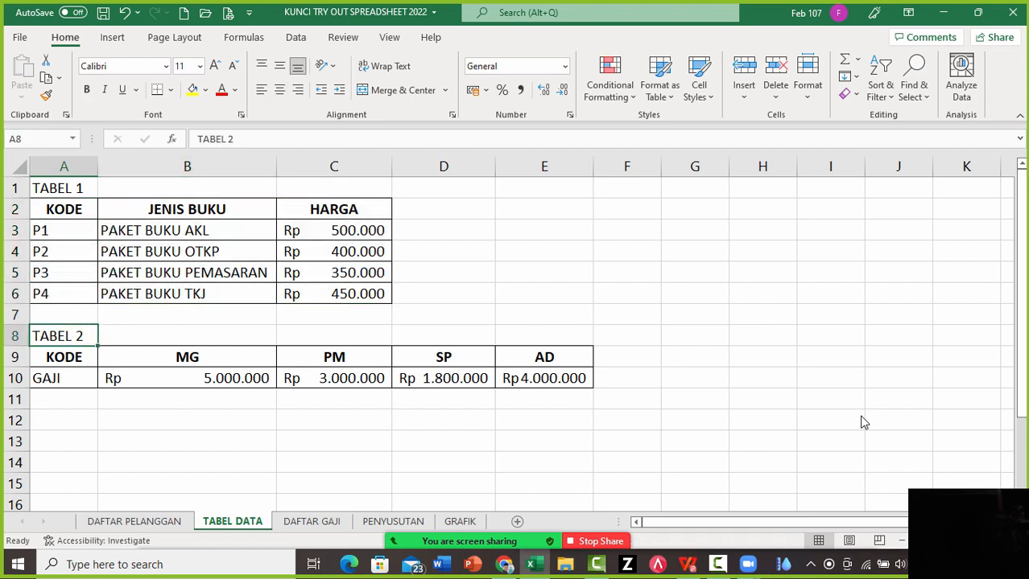
key("ctrl+Page_Down")
key("ctrl+Page_Up")
key("ctrl+Page_Up")
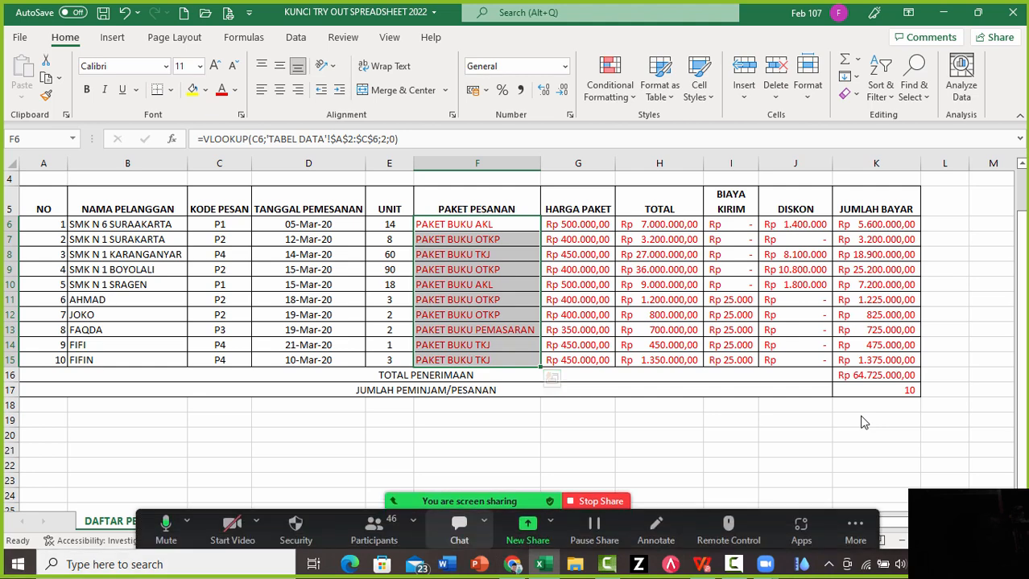
Read the participants' new Zoom chat messages, minimize the chat and check the HARGA PAKET formula in G6
left_click(459, 530)
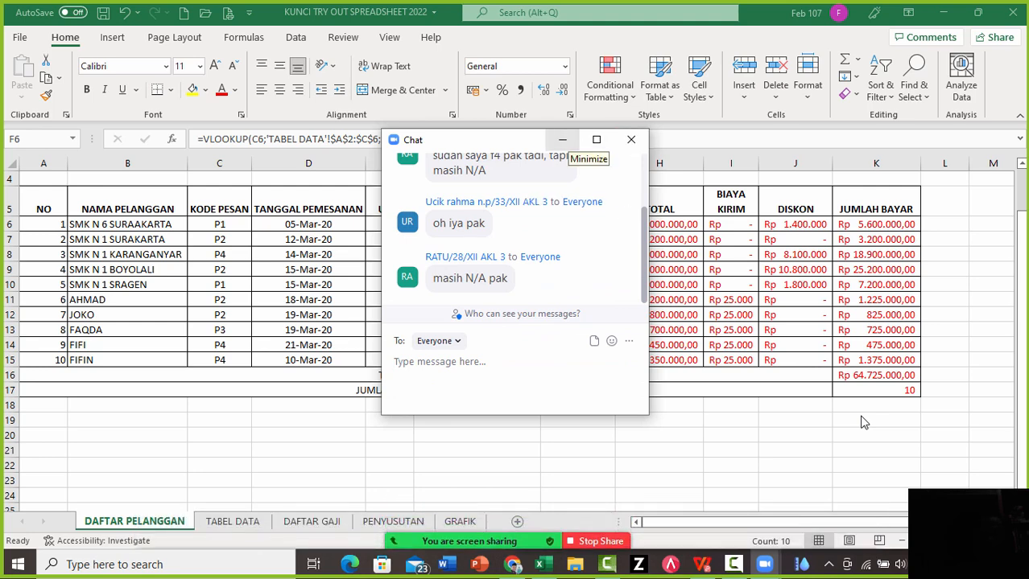
left_click(563, 140)
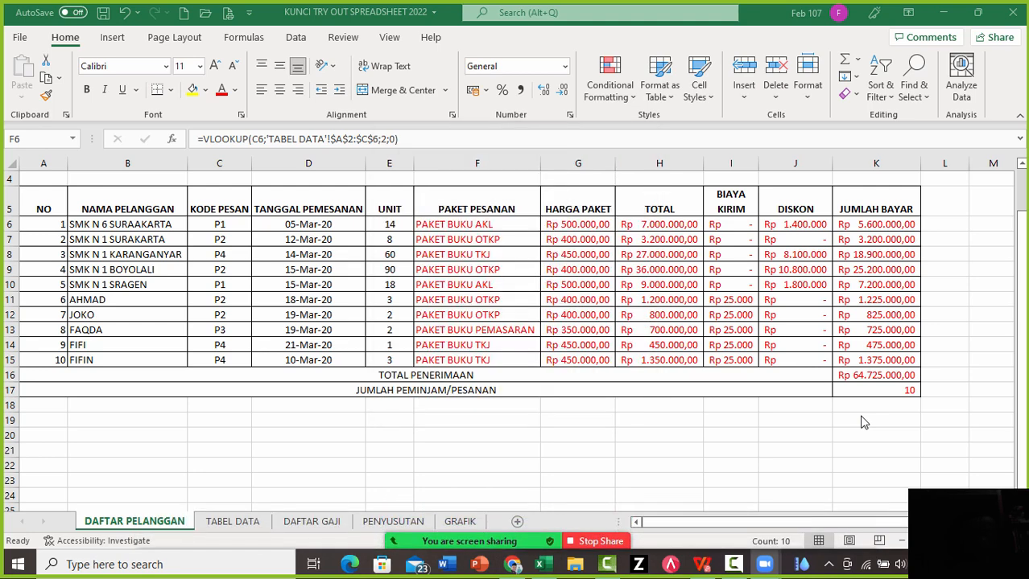
left_click(577, 224)
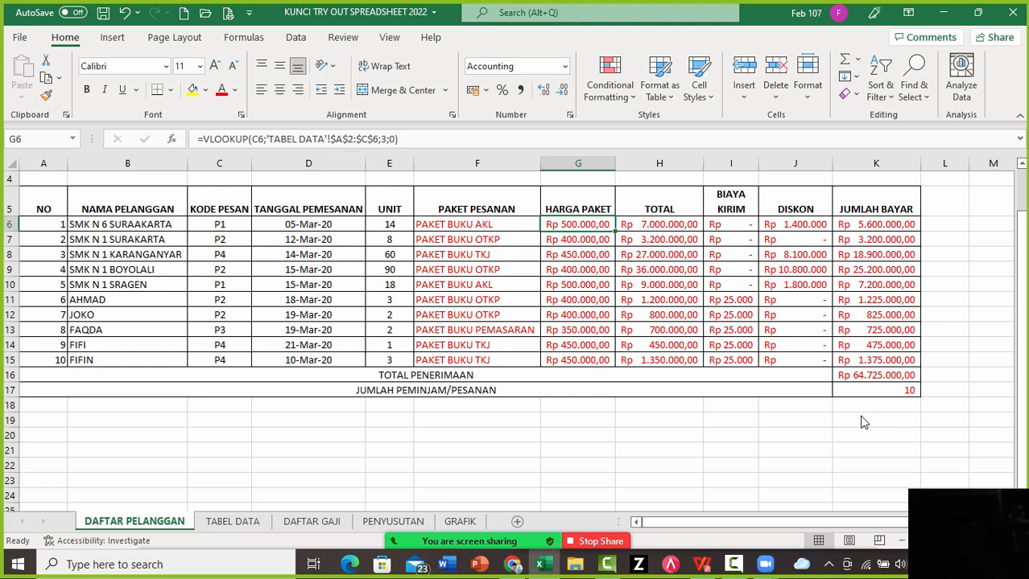
left_click(477, 451)
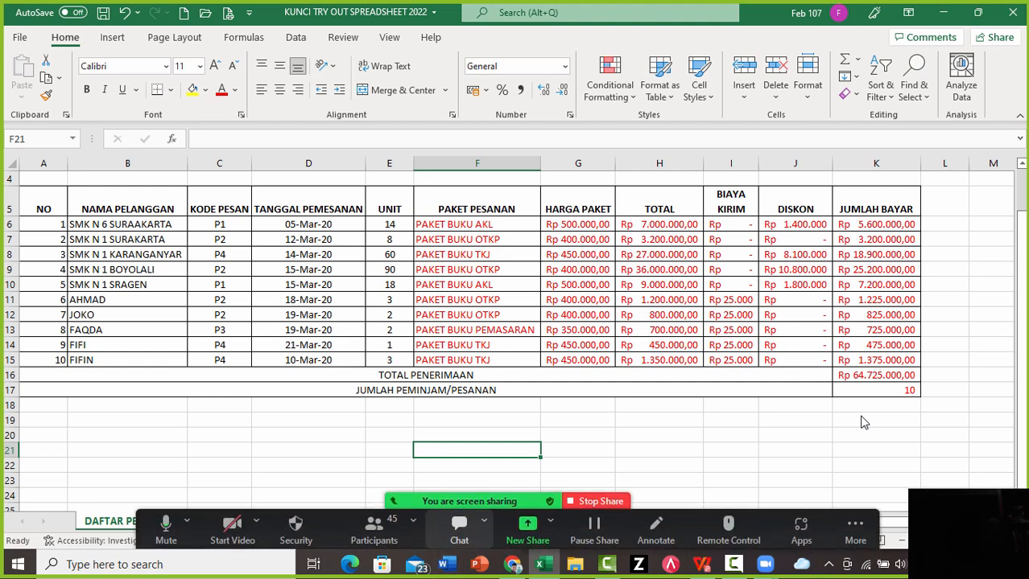
key("Right")
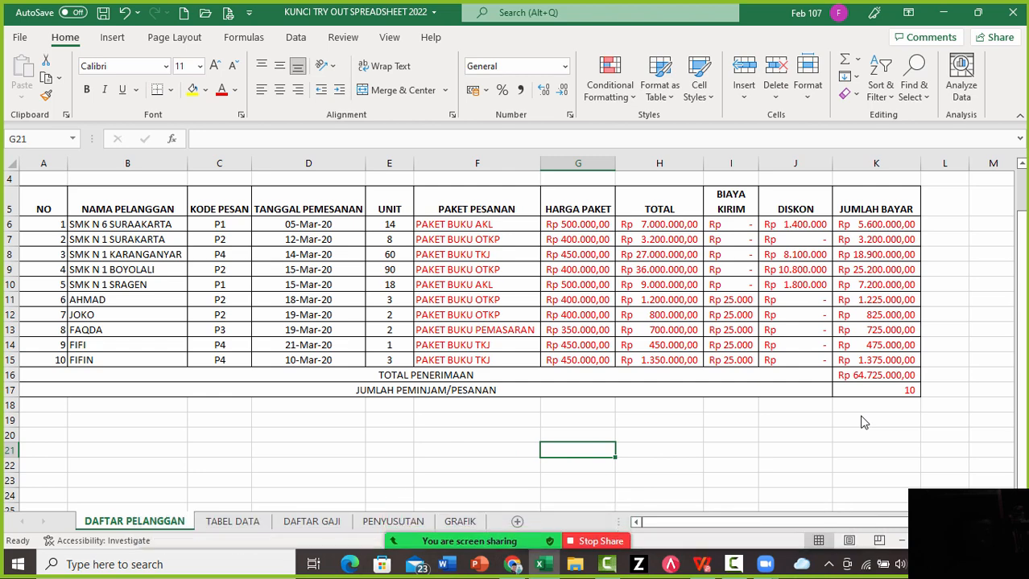
Check the DISKON rules in the TRY OUT PDF and clear the existing DISKON formula from cell J6
left_click(795, 224)
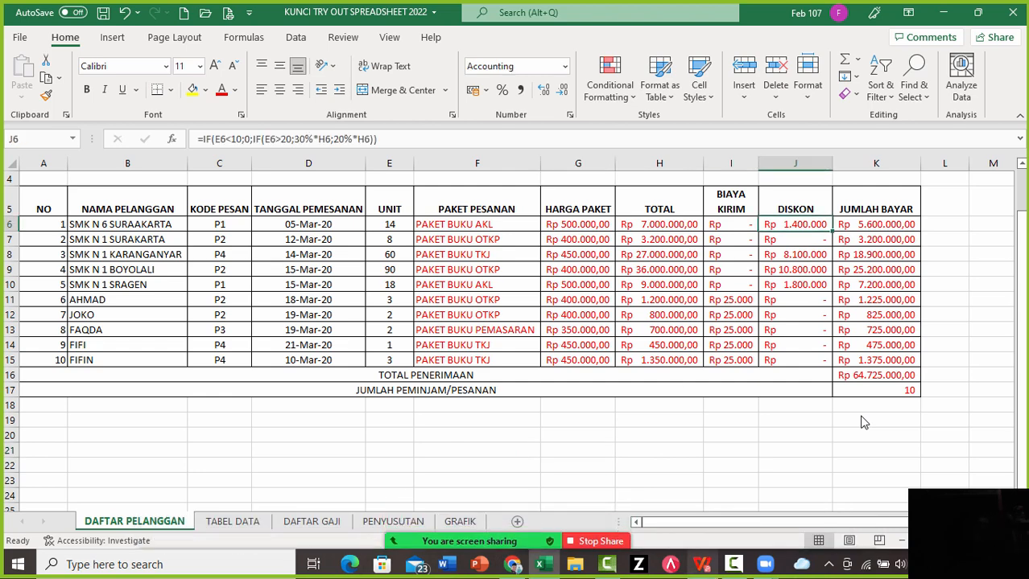
left_click(702, 565)
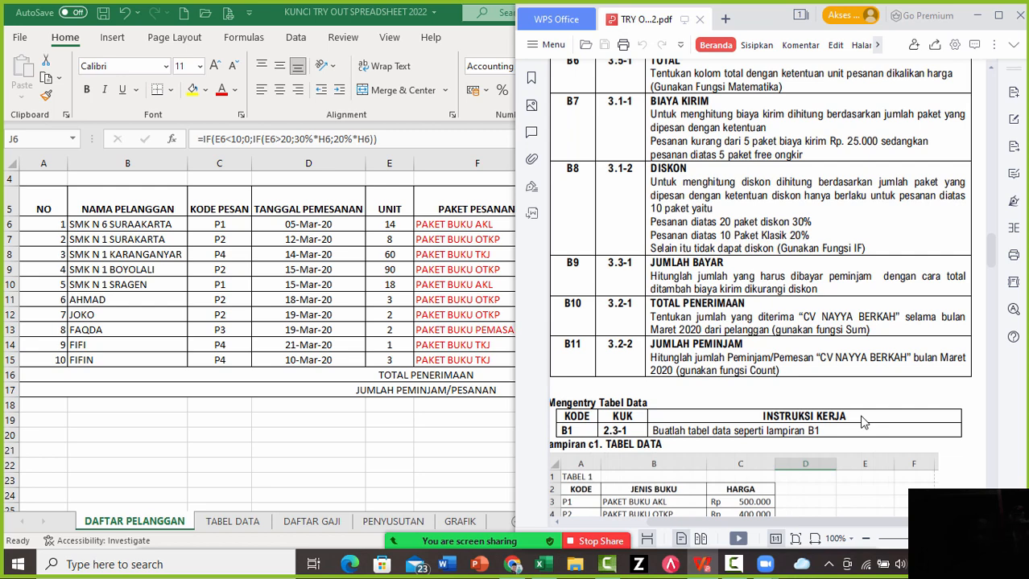
key("alt+Tab")
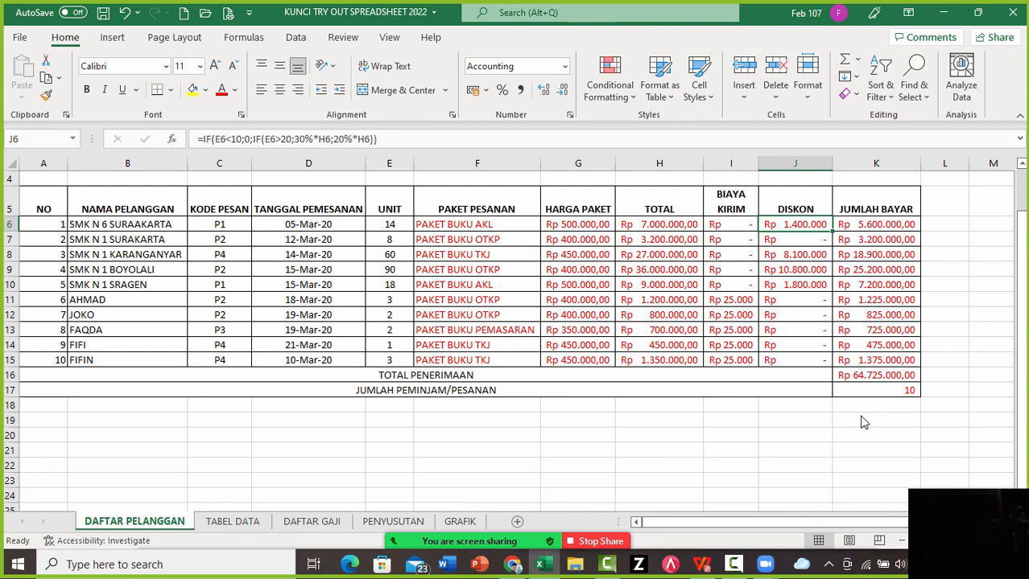
key("Delete")
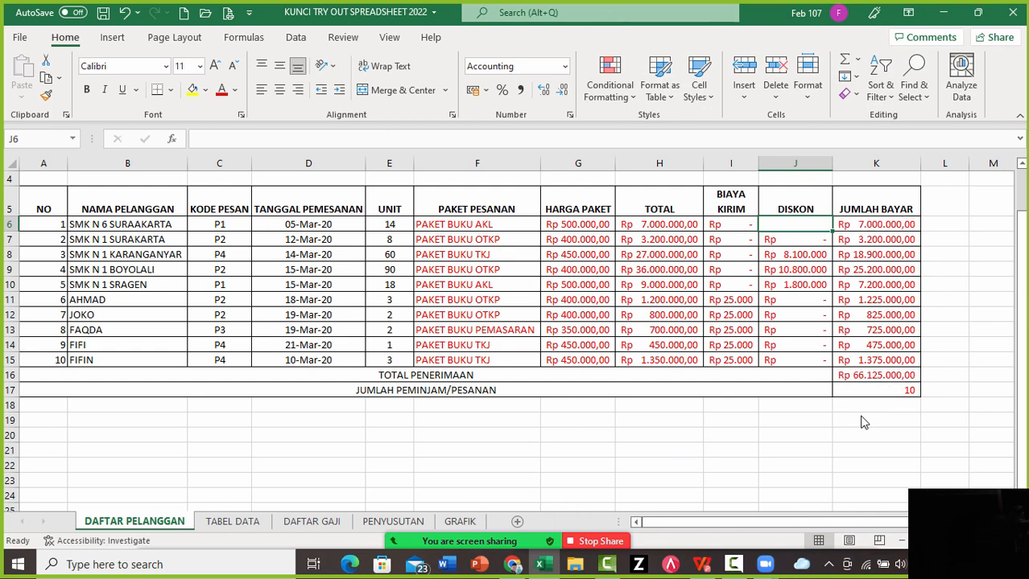
type("=IF(")
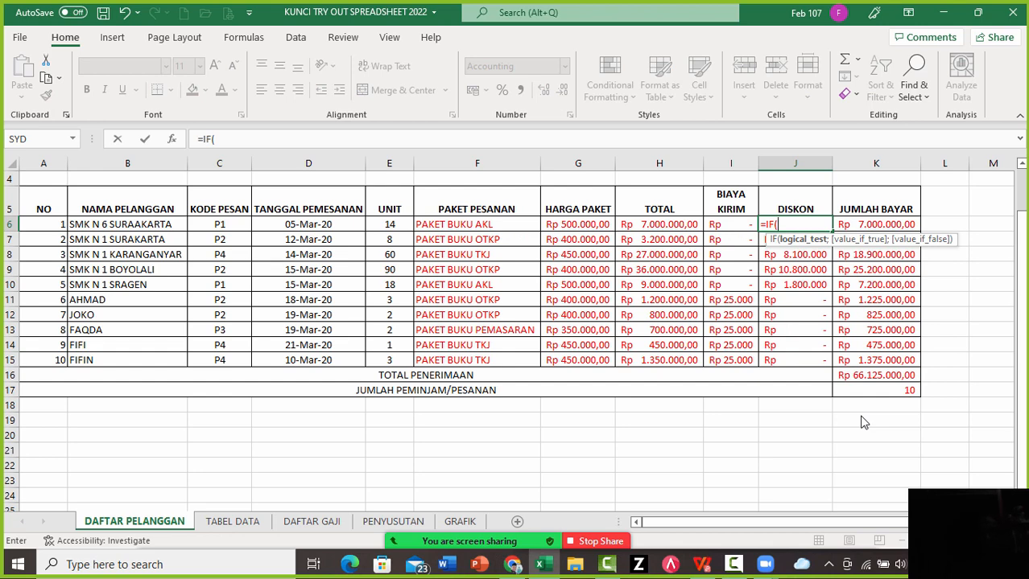
key("Left")
key("Left")
key("Left")
key("Left")
key("Left")
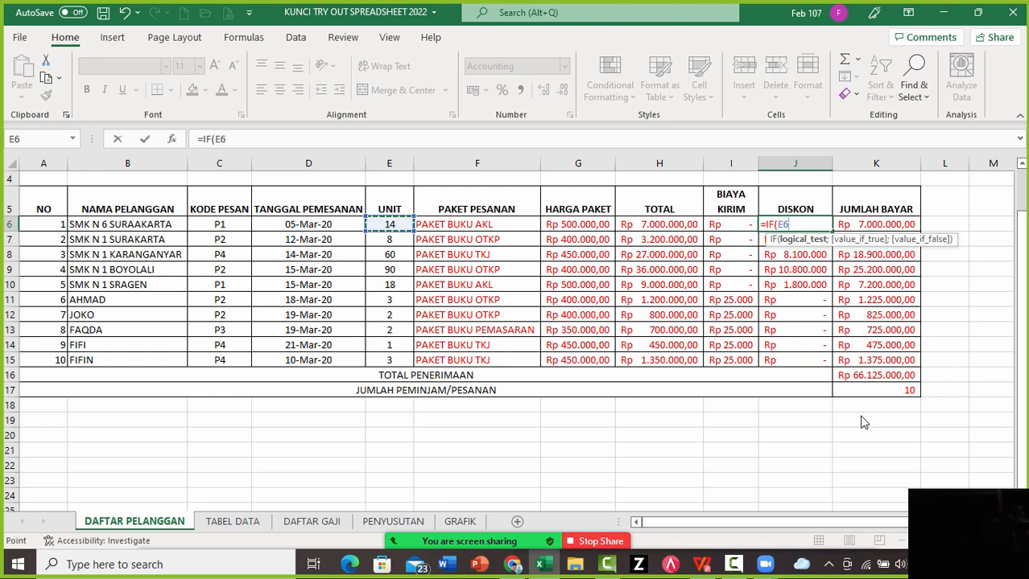
type("<10;0")
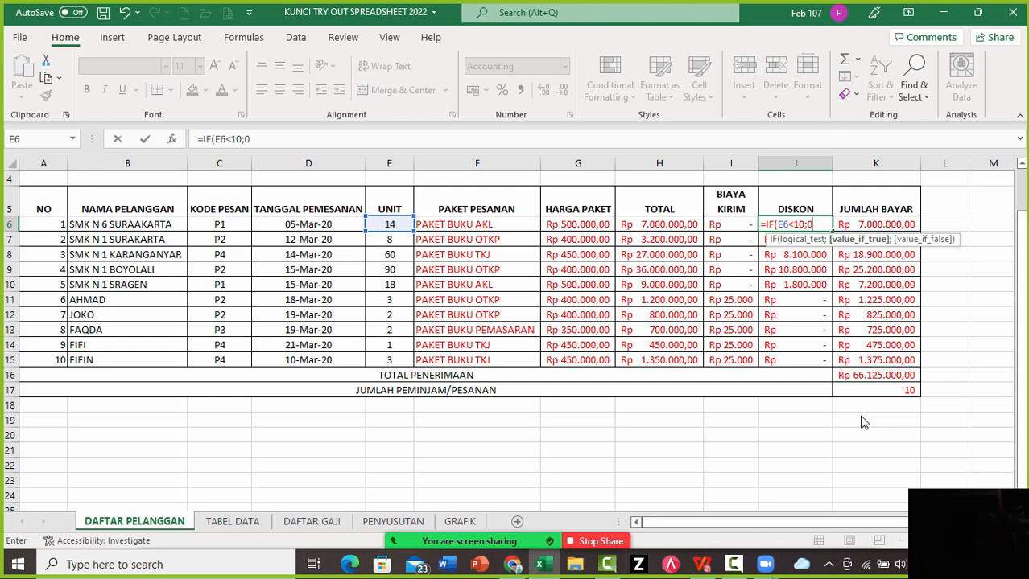
type(";")
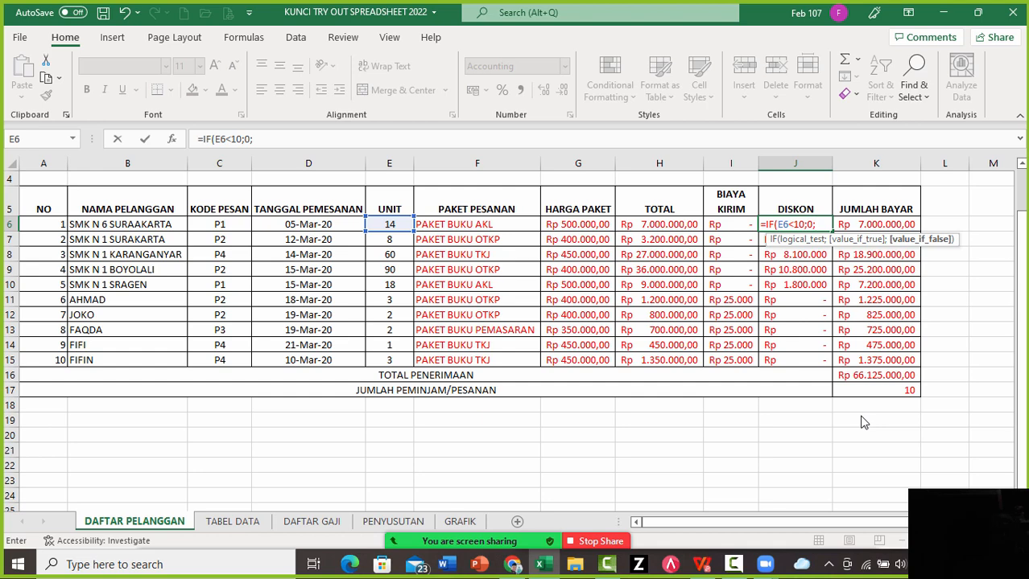
type("IF(")
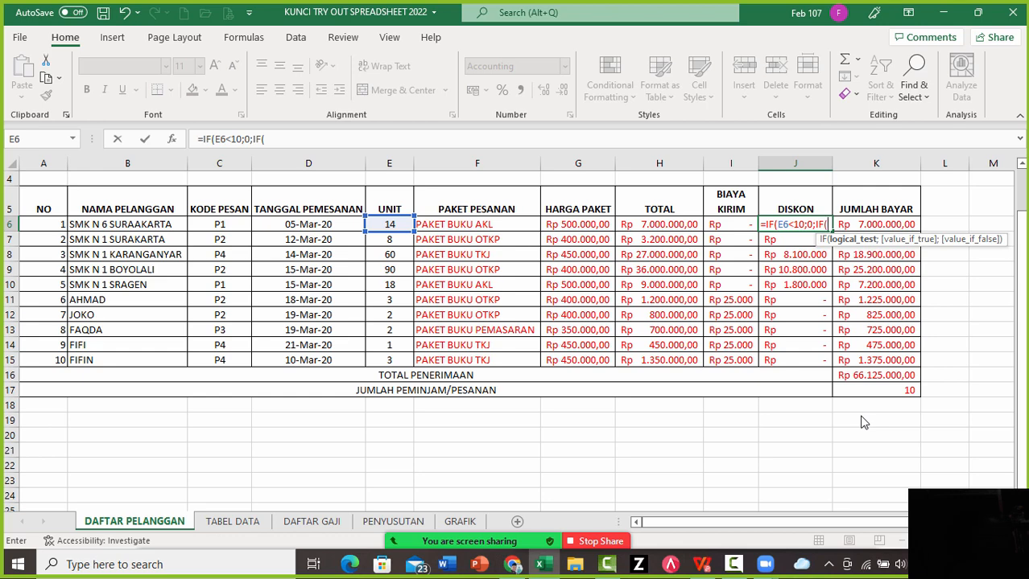
left_click(389, 240)
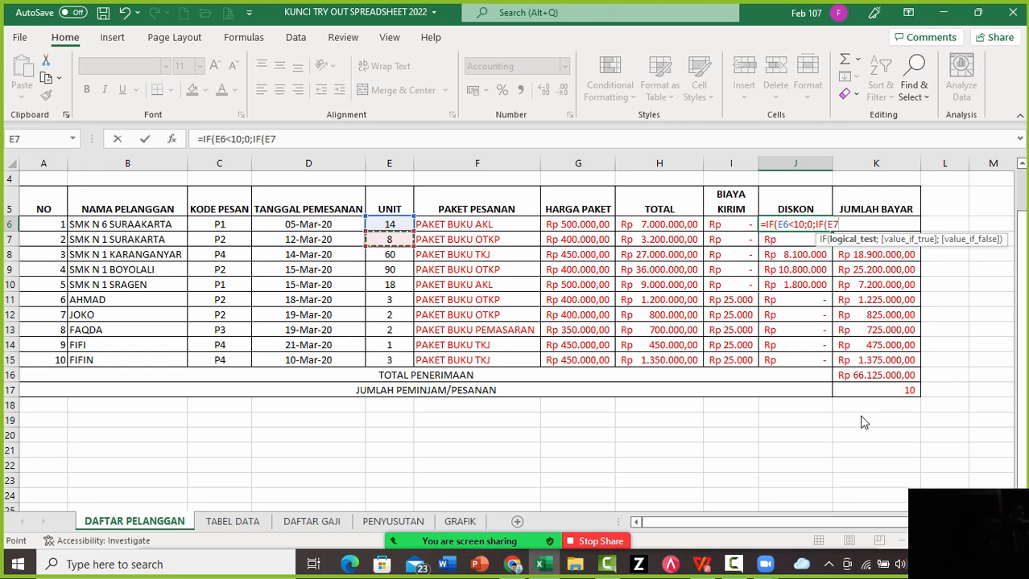
left_click(389, 231)
key("Return")
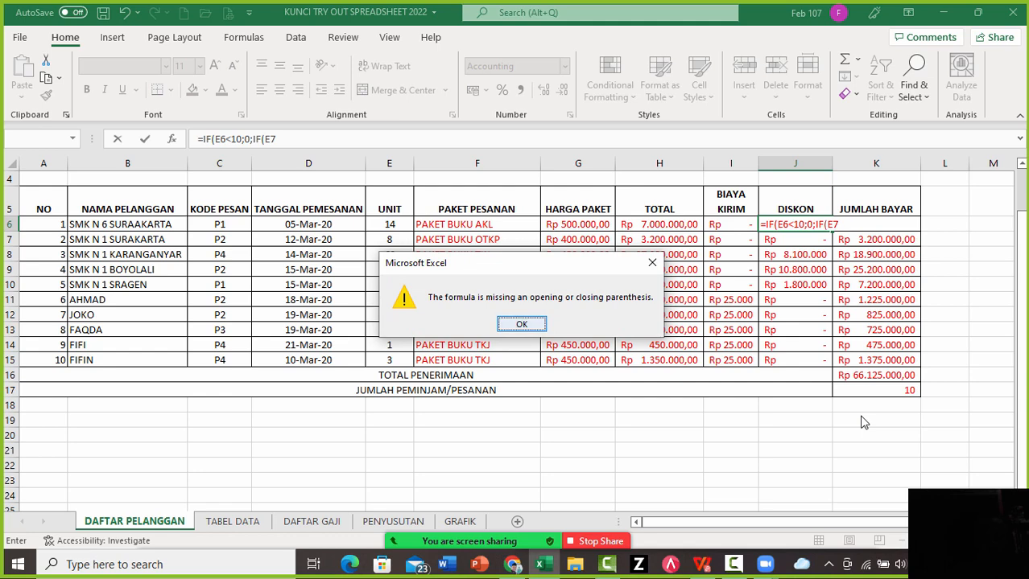
key("Return")
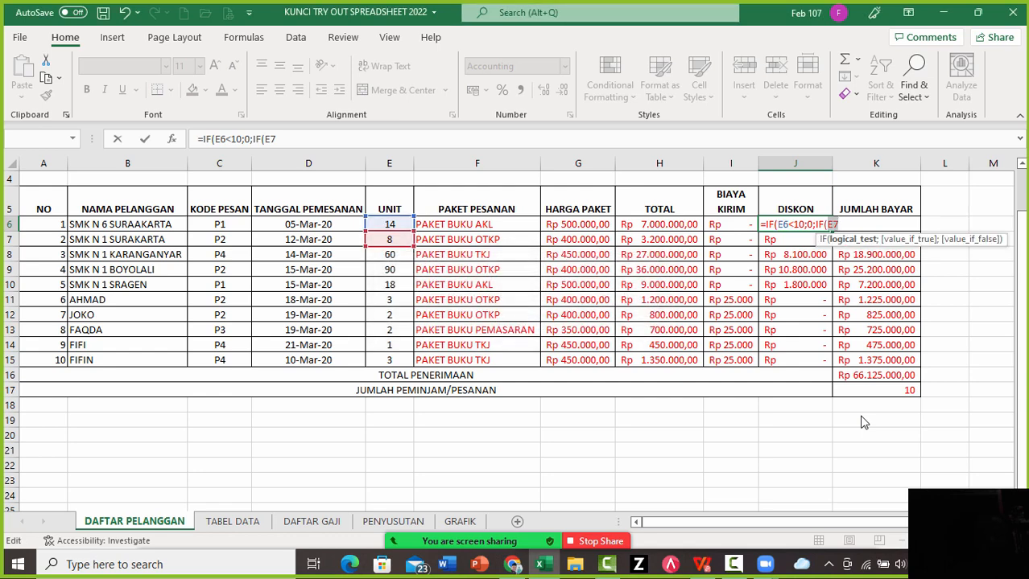
key("Escape")
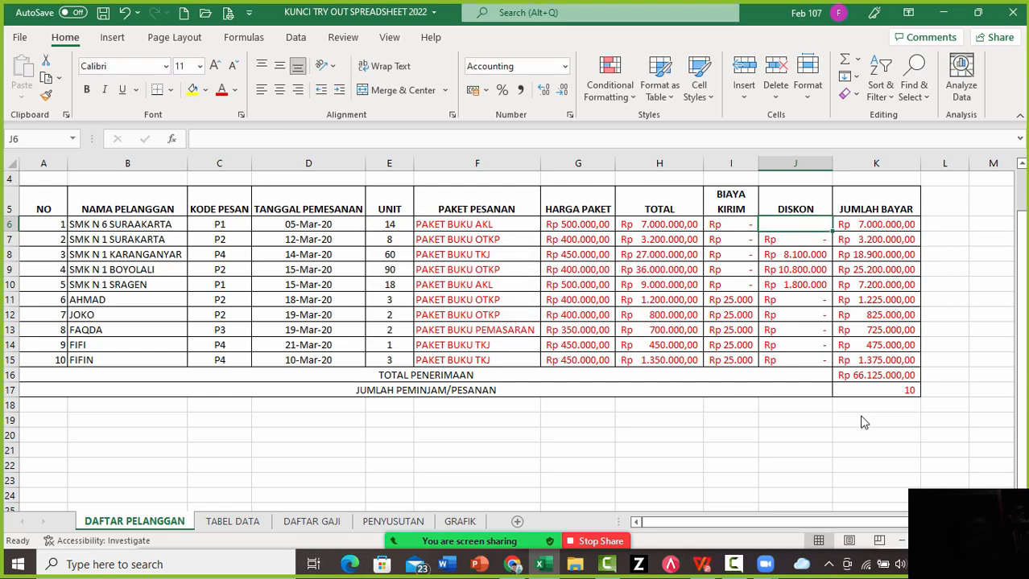
Begin the DISKON formula in J6 with an IF that returns 0 when E6 is below 10: =IF(E6<10;0;
type("=IF(")
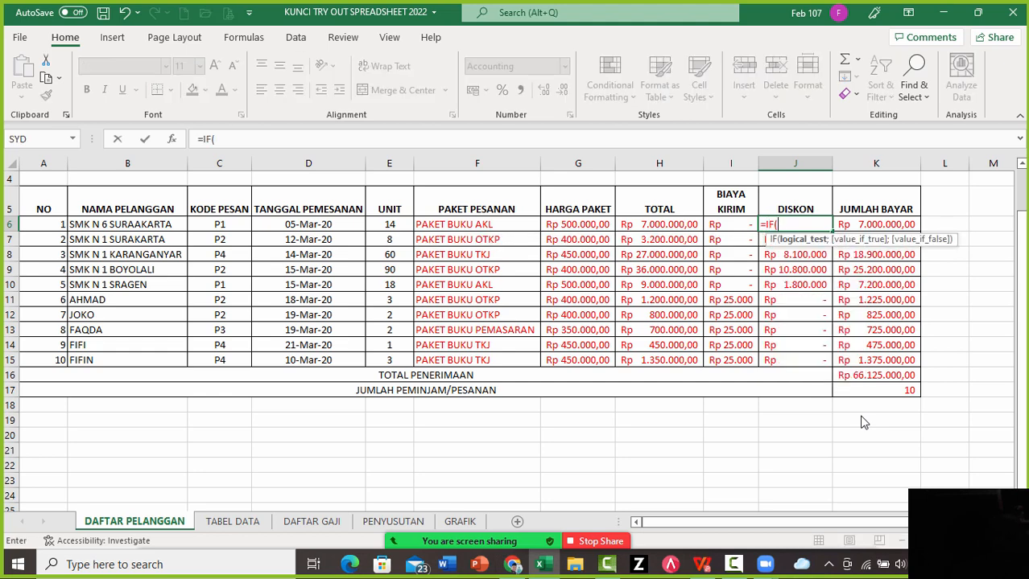
key("Left")
key("Left")
key("Left")
key("Left")
key("Left")
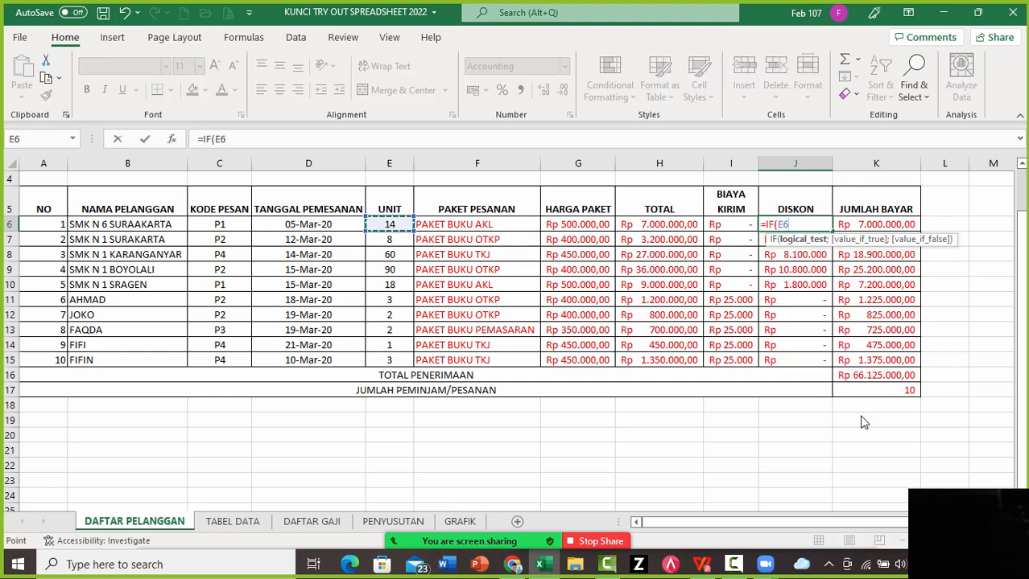
type("<10;0")
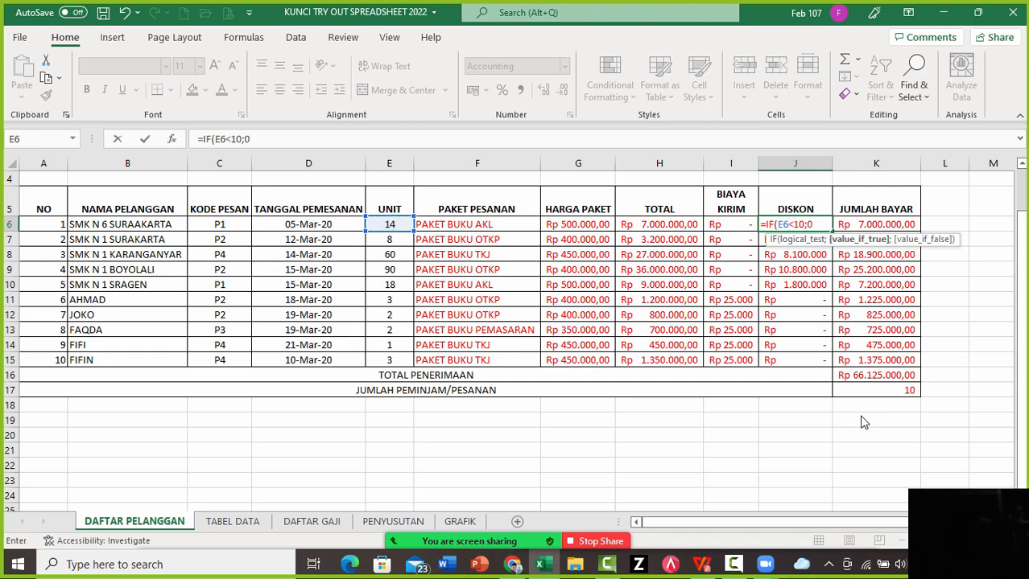
type(";")
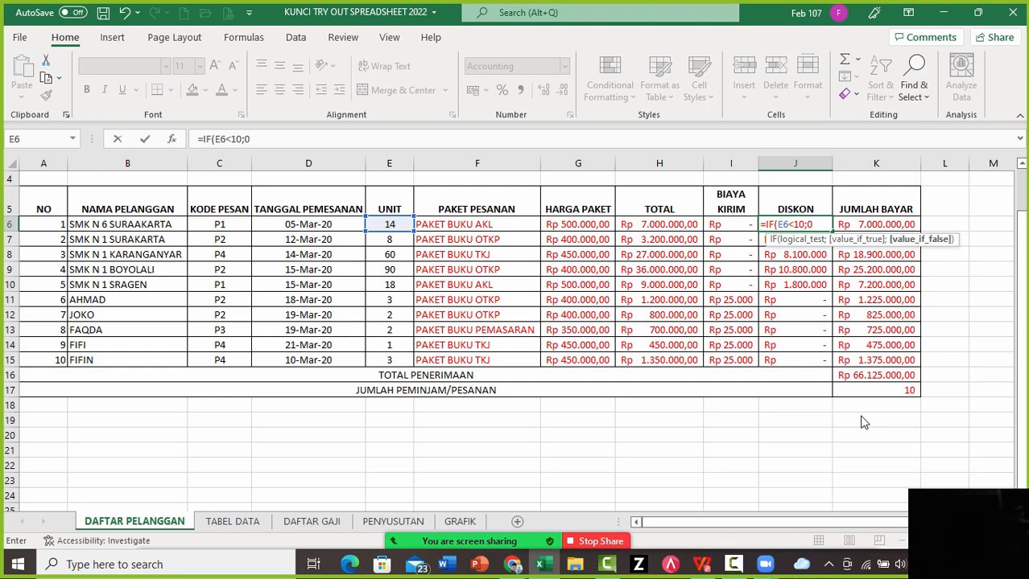
Nest a second IF in the J6 formula that returns 30%*H6 when E6 is above 20
type("IF")
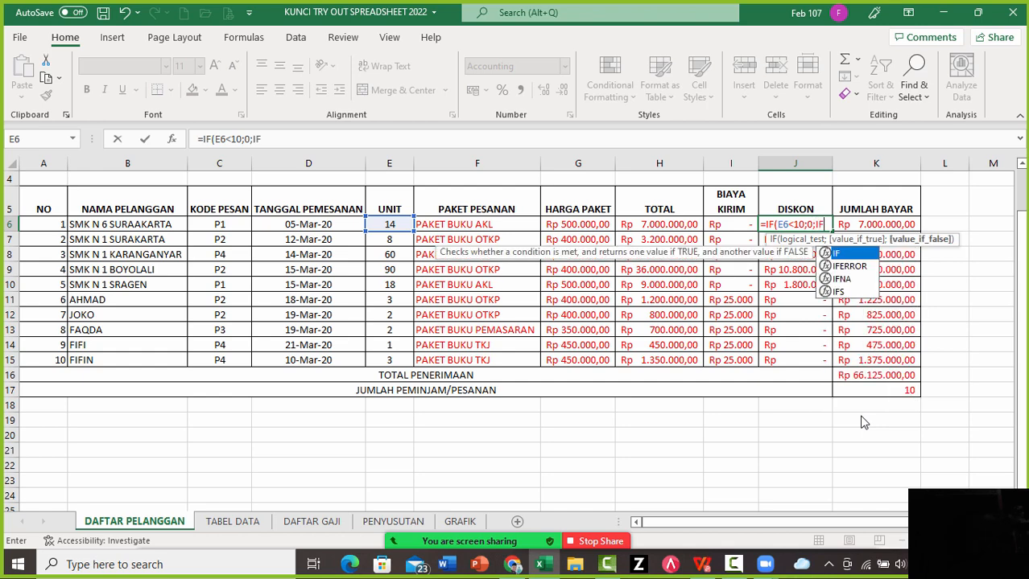
type("(E6")
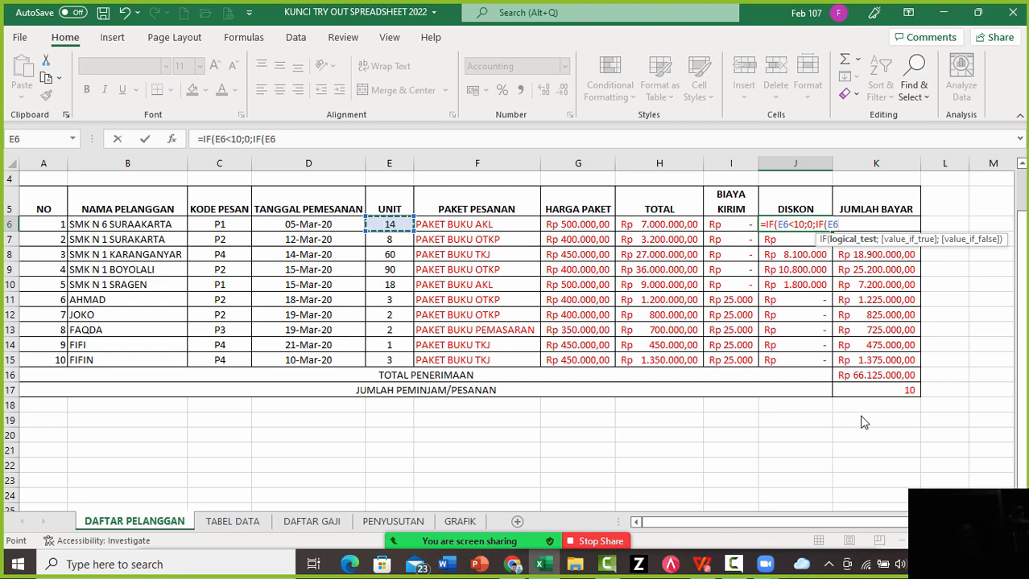
type(">30;")
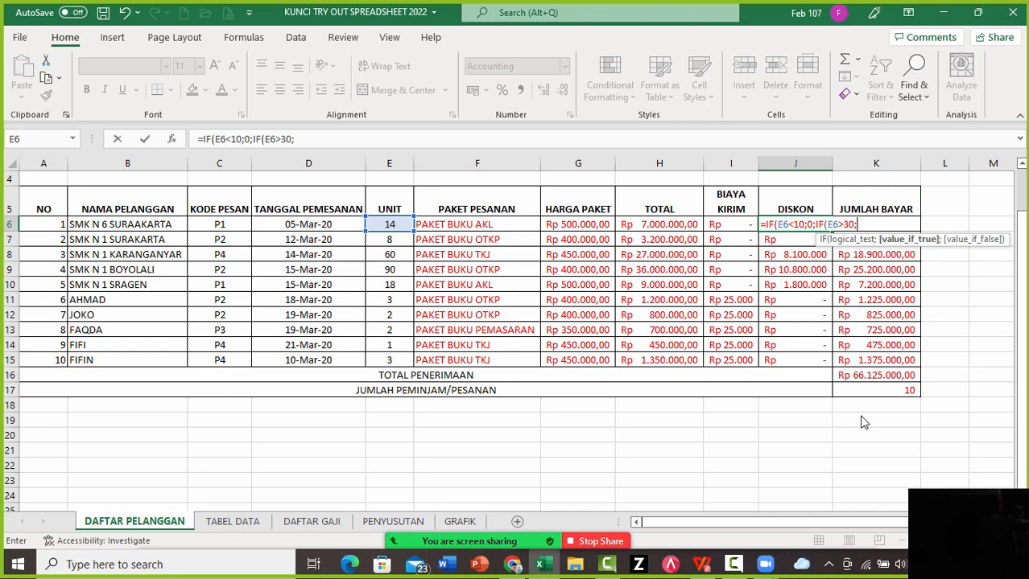
key("BackSpace")
key("BackSpace")
key("BackSpace")
type("20")
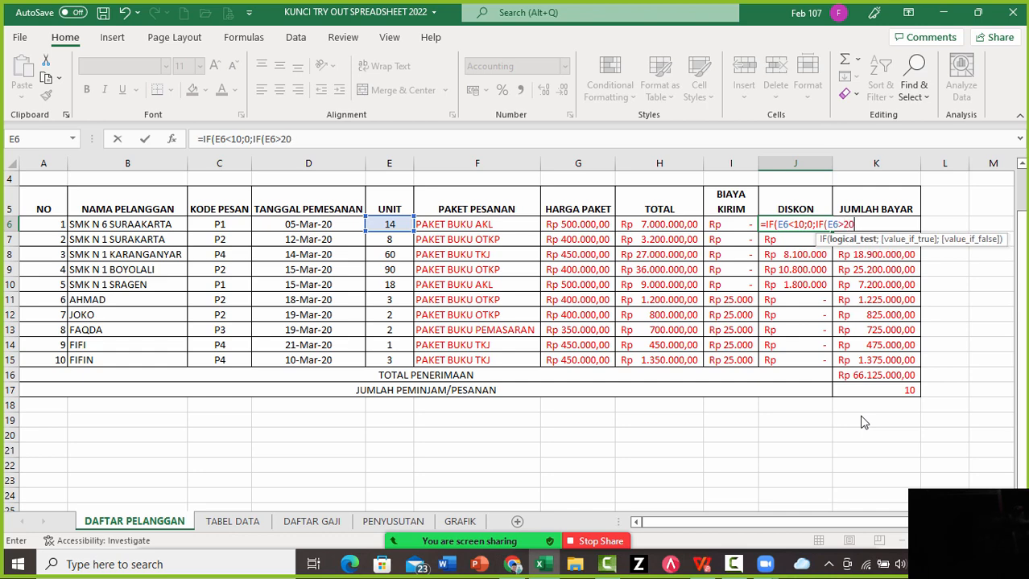
type(";3")
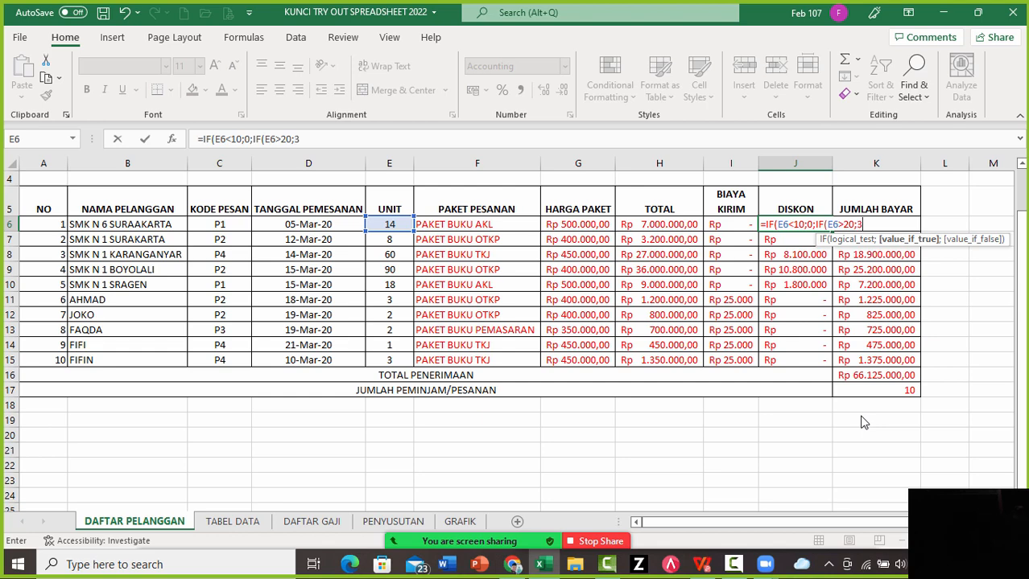
type("0%*")
key("Left")
key("Left")
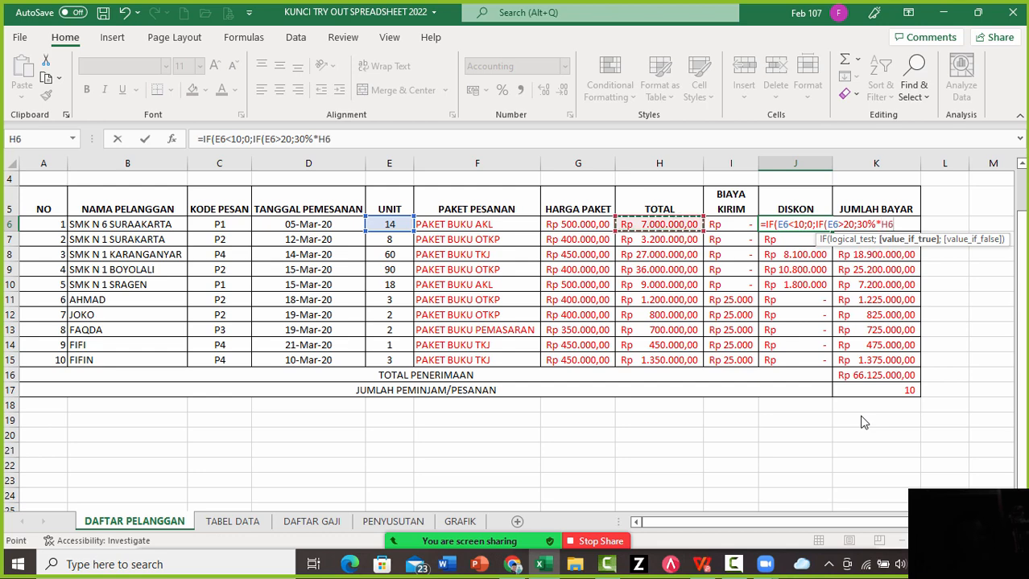
Complete the J6 formula with 20%*H6 as the remaining case, close both IFs and enter it
type(";")
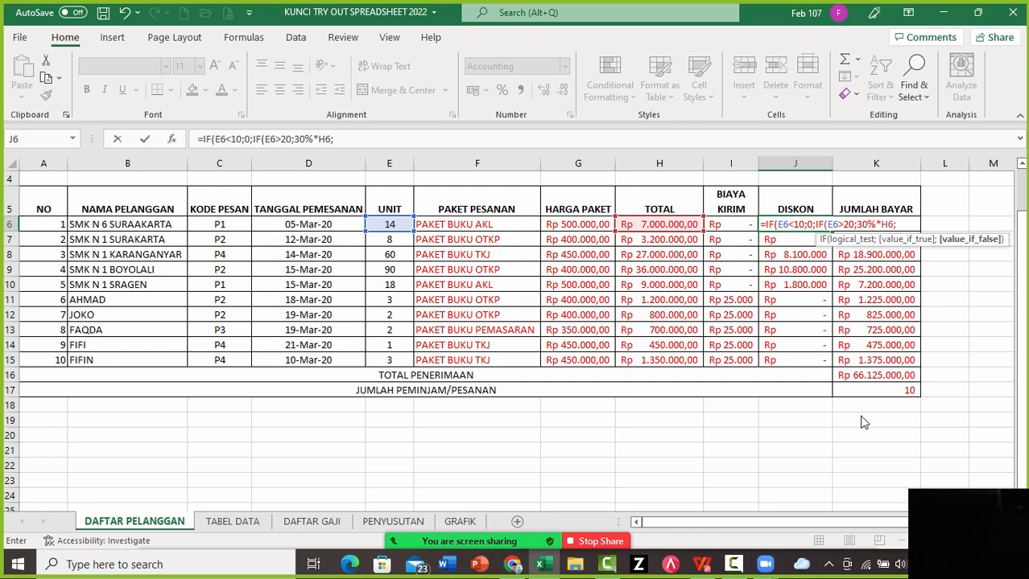
type("20%*")
key("Left")
key("Left")
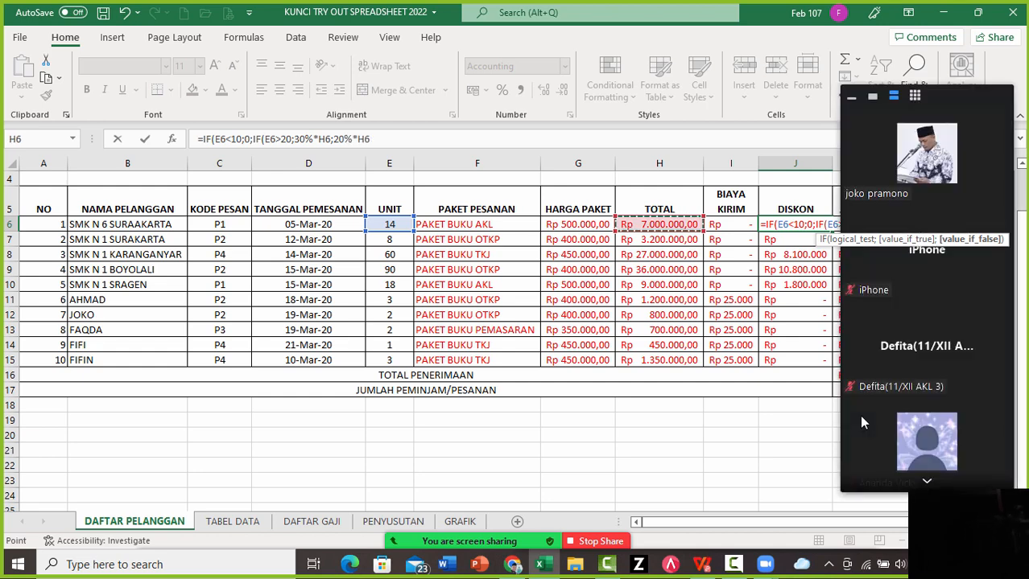
type(")")
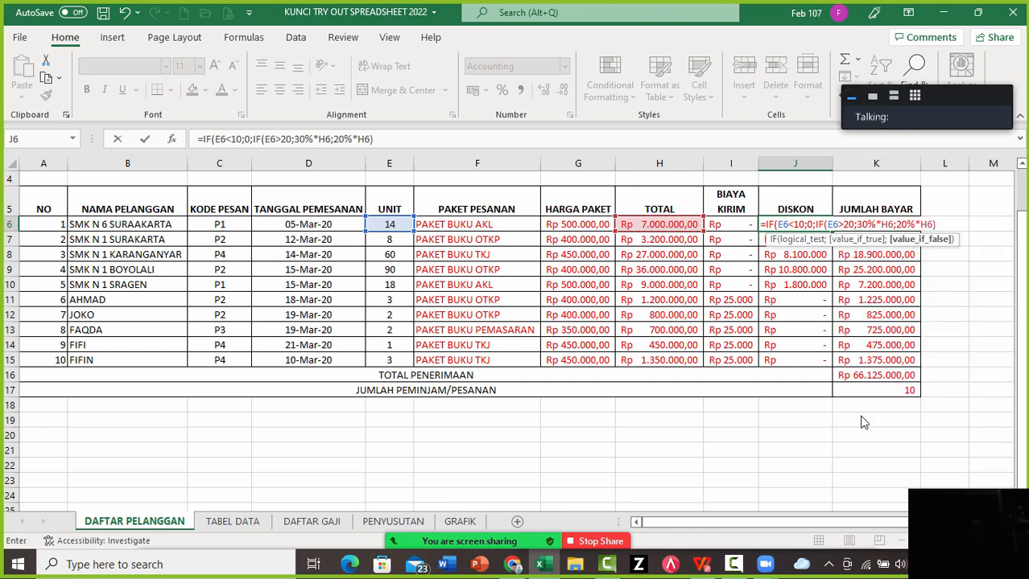
type(")")
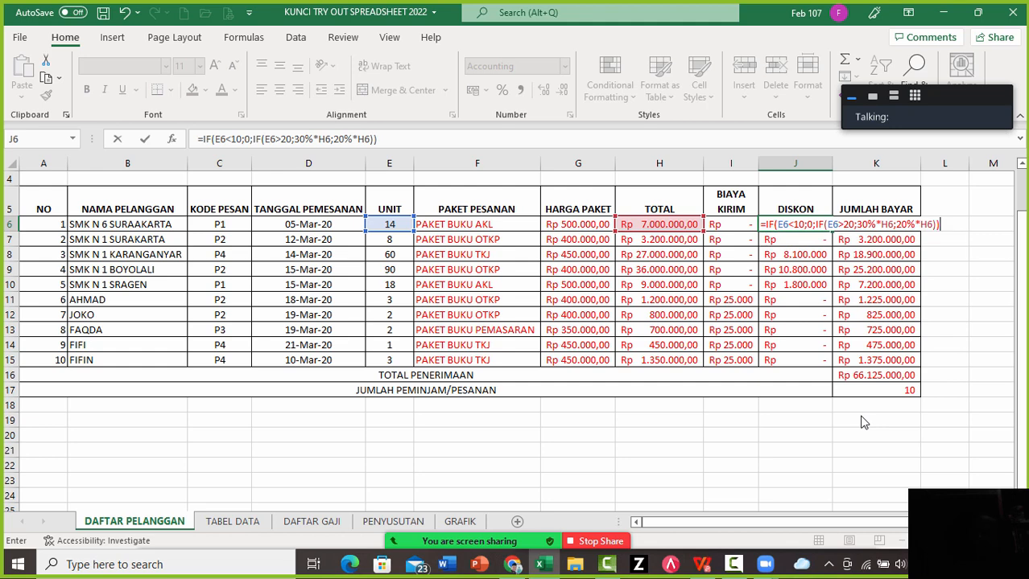
key("Return")
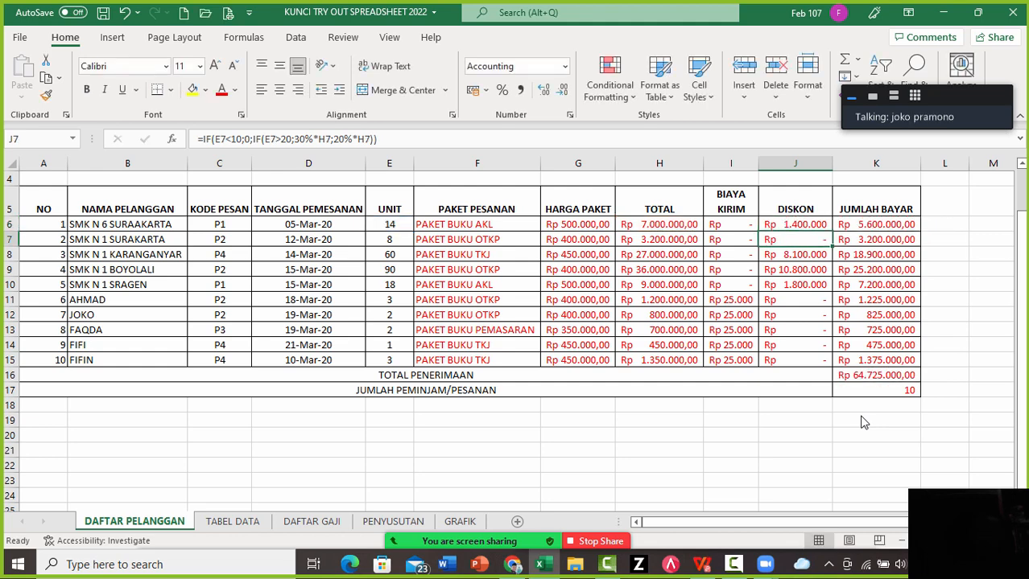
Compare the BIAYA KIRIM IF formula in I6 with the shipping cost rule in the PDF
key("Up")
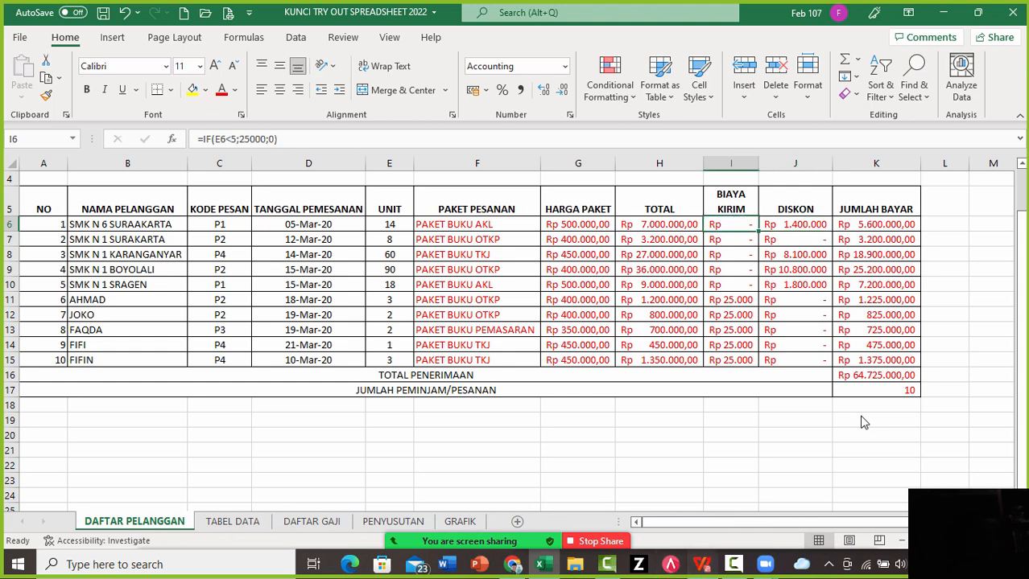
key("alt+Tab")
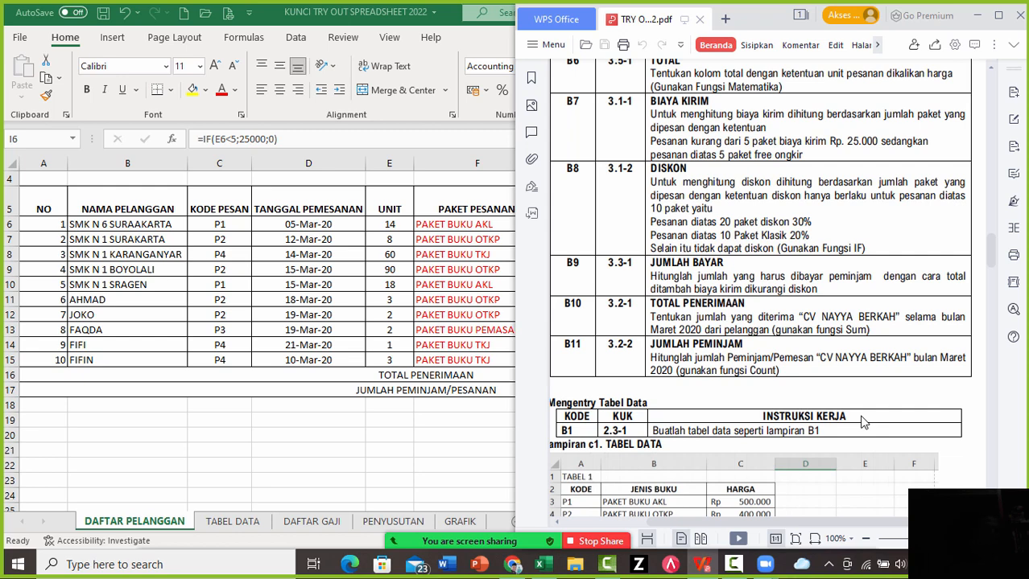
key("alt+Tab")
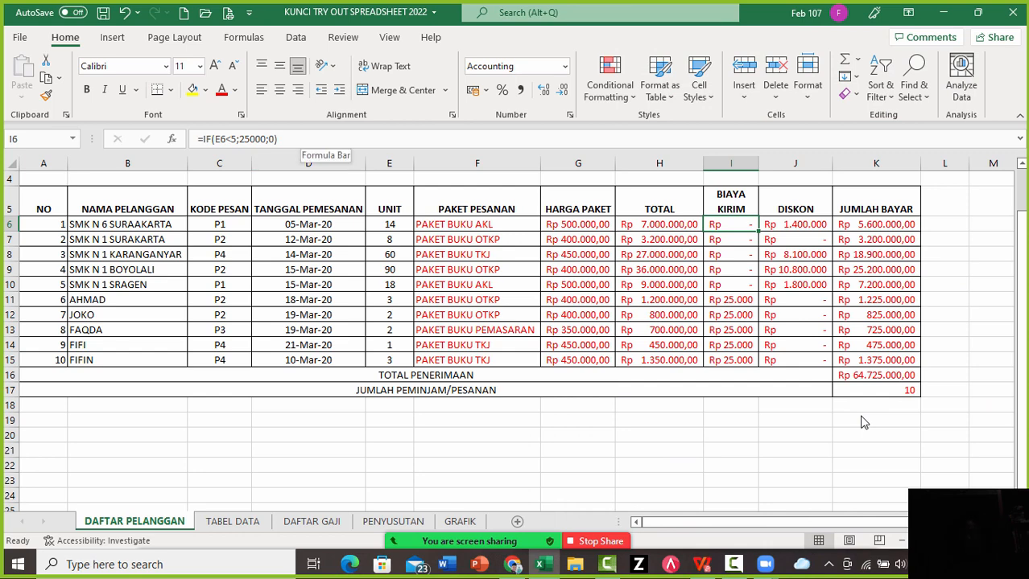
key("F2")
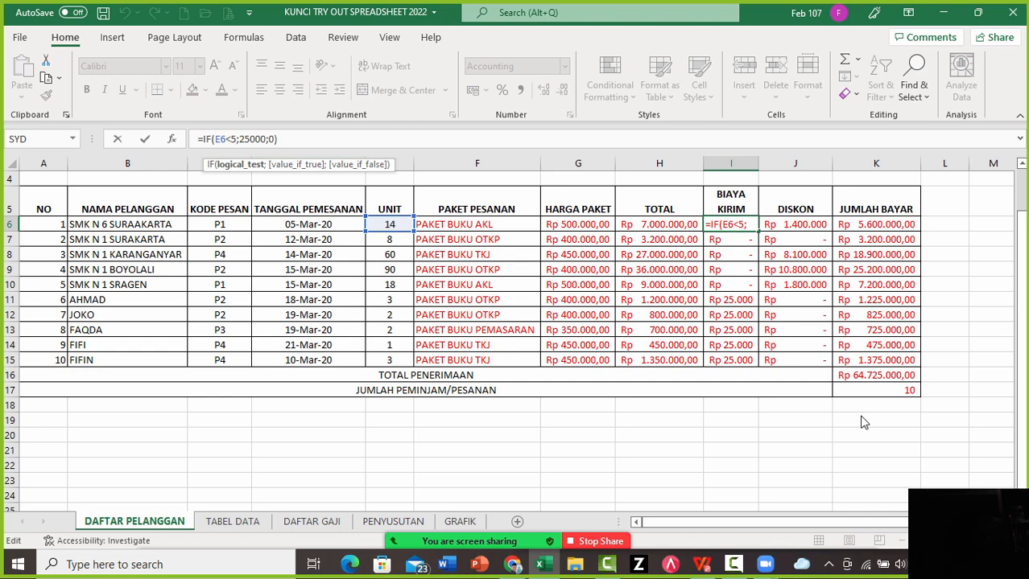
key("Return")
key("Up")
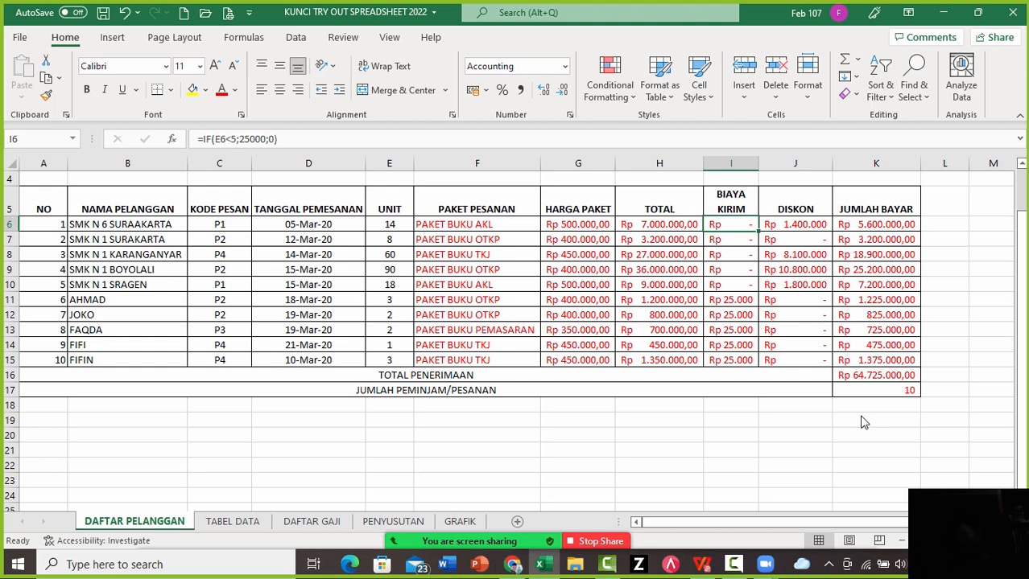
Review the BIAYA KIRIM formulas down the column from I6 through I15
key("Down")
key("Down")
key("Down")
key("Down")
key("Down")
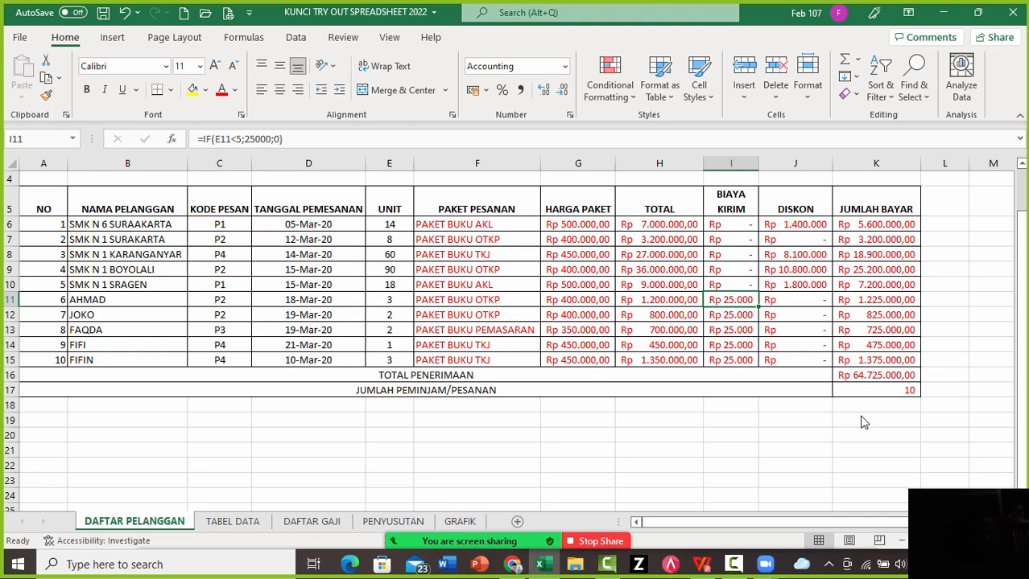
key("Down")
key("Down")
key("Down")
key("Down")
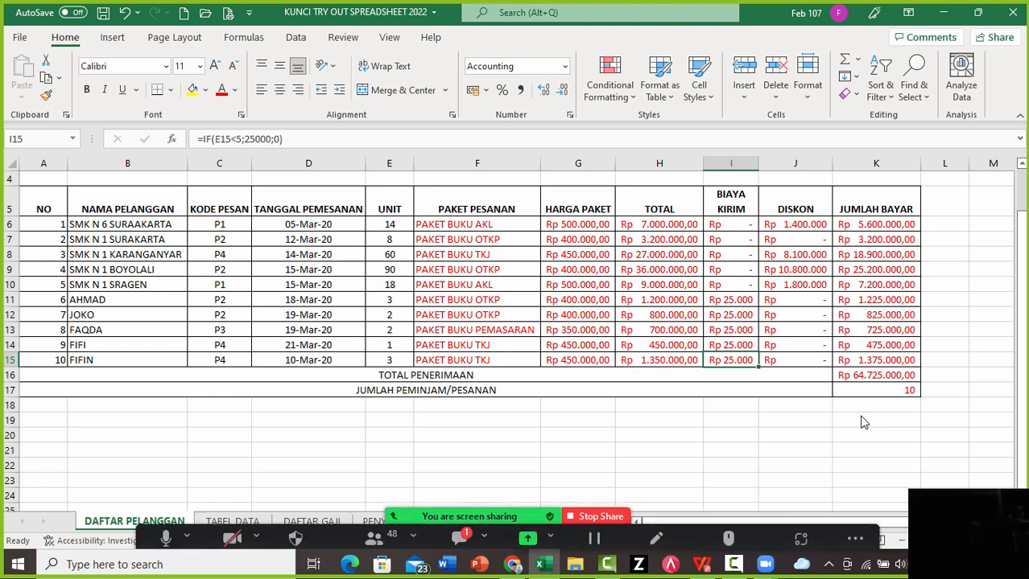
Read the participants' chat question about jumlah bayar and check the JUMLAH BAYAR rule in the PDF
left_click(459, 530)
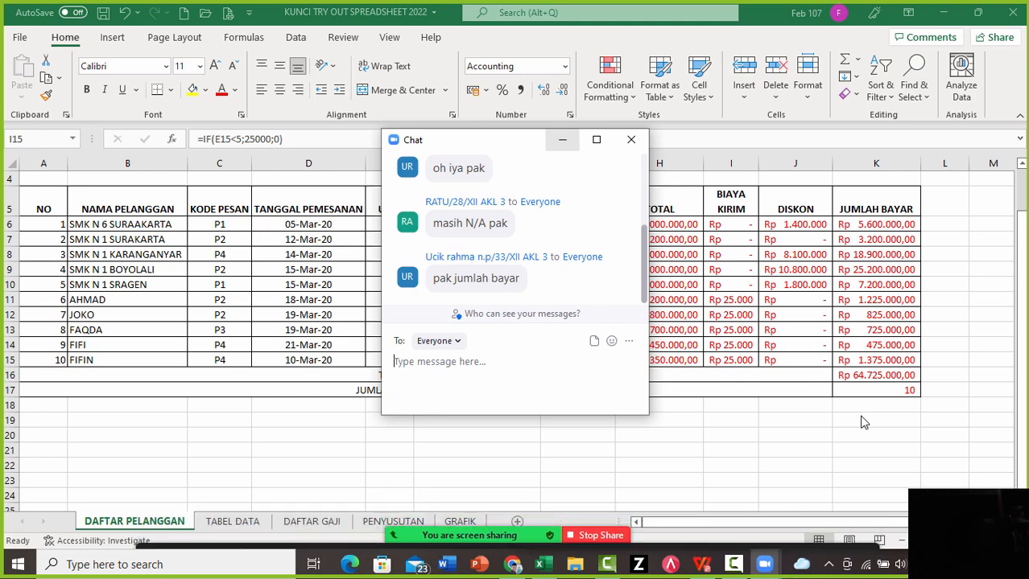
left_click(563, 140)
left_click(702, 564)
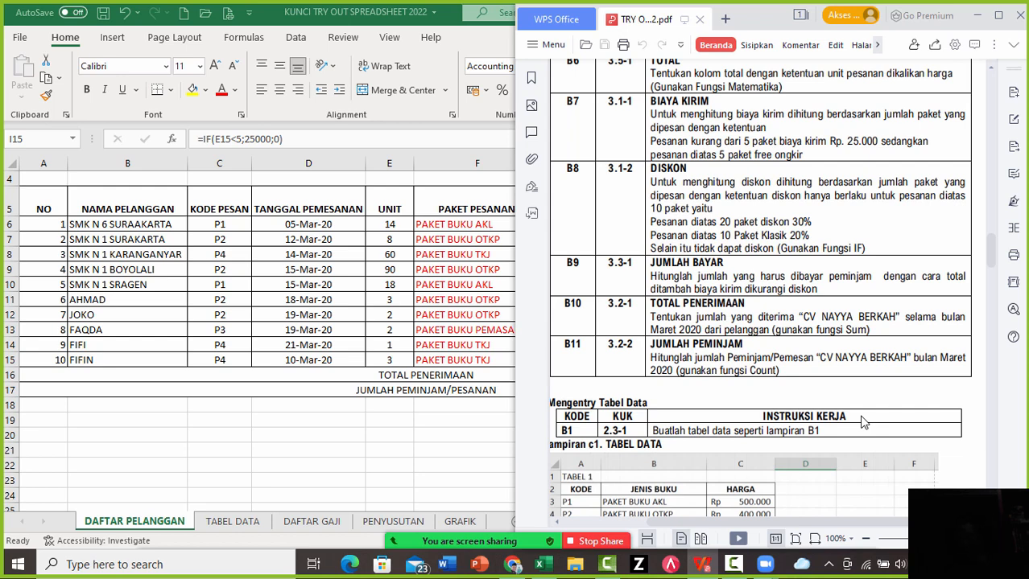
key("alt+Tab")
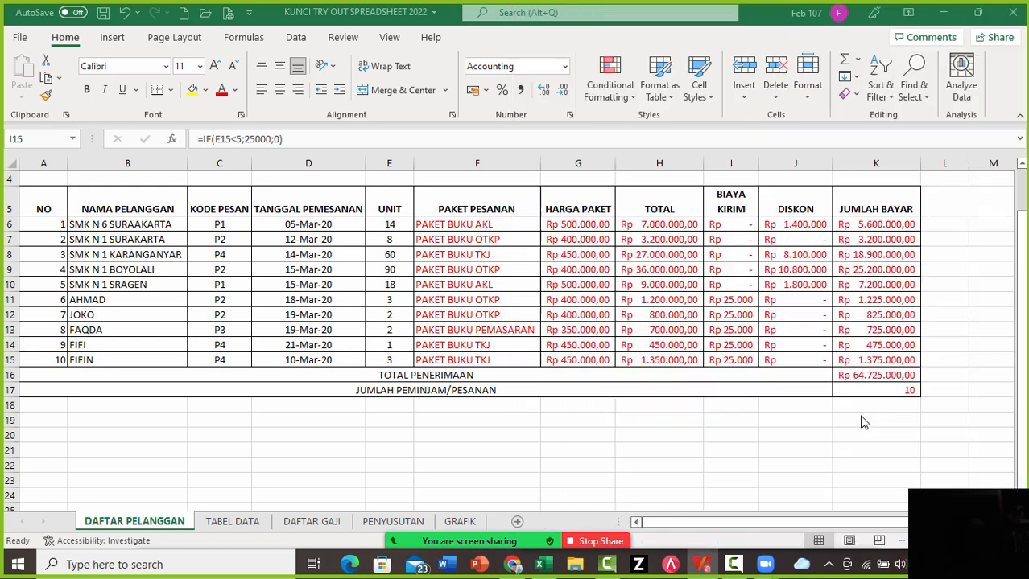
left_click(458, 529)
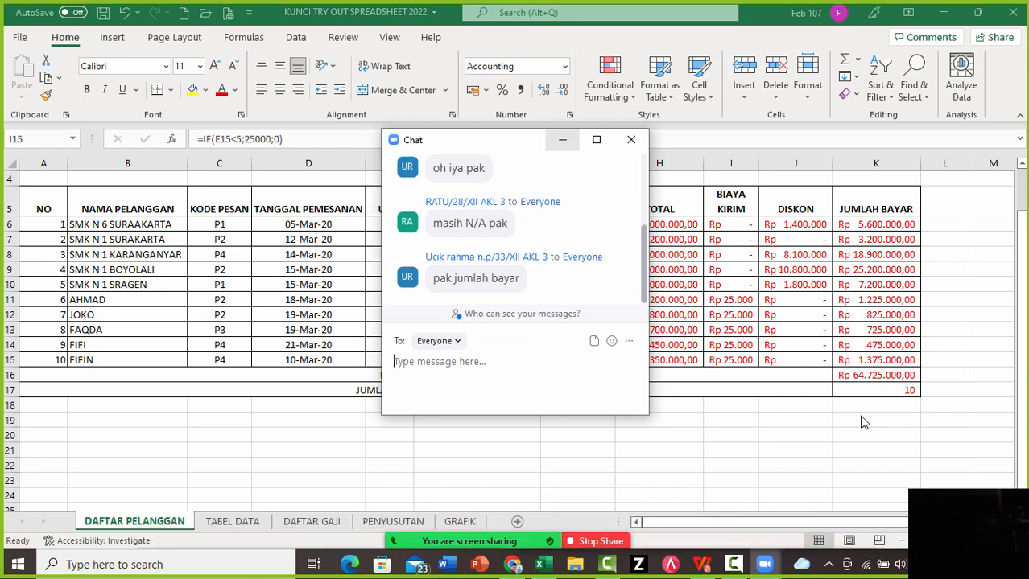
left_click(562, 140)
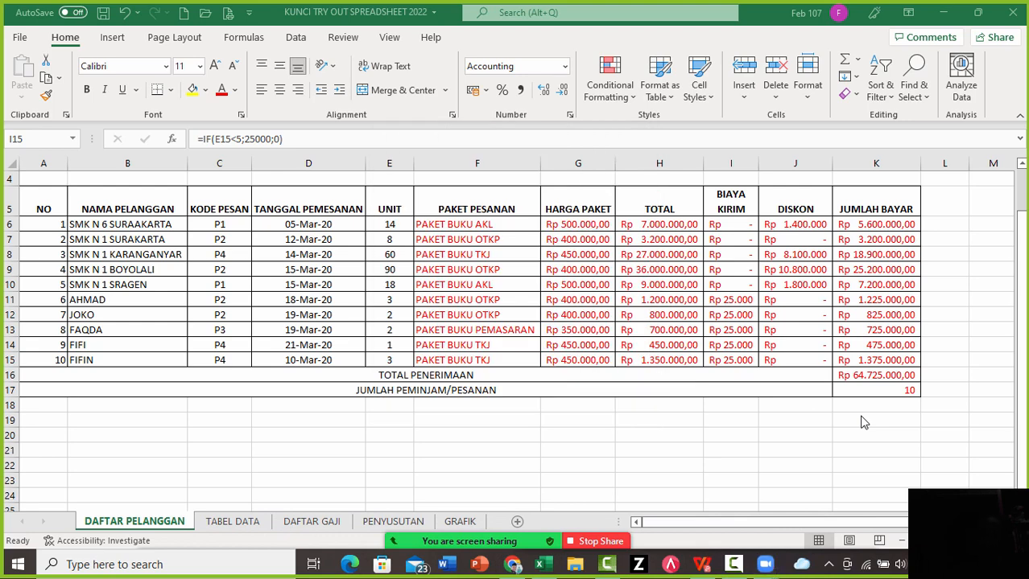
left_click(702, 565)
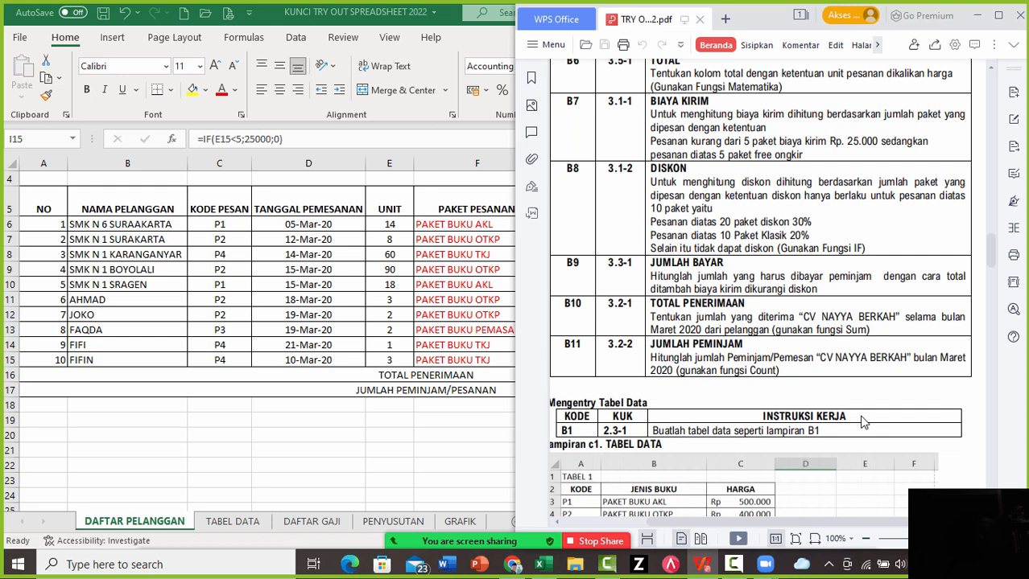
key("alt+Tab")
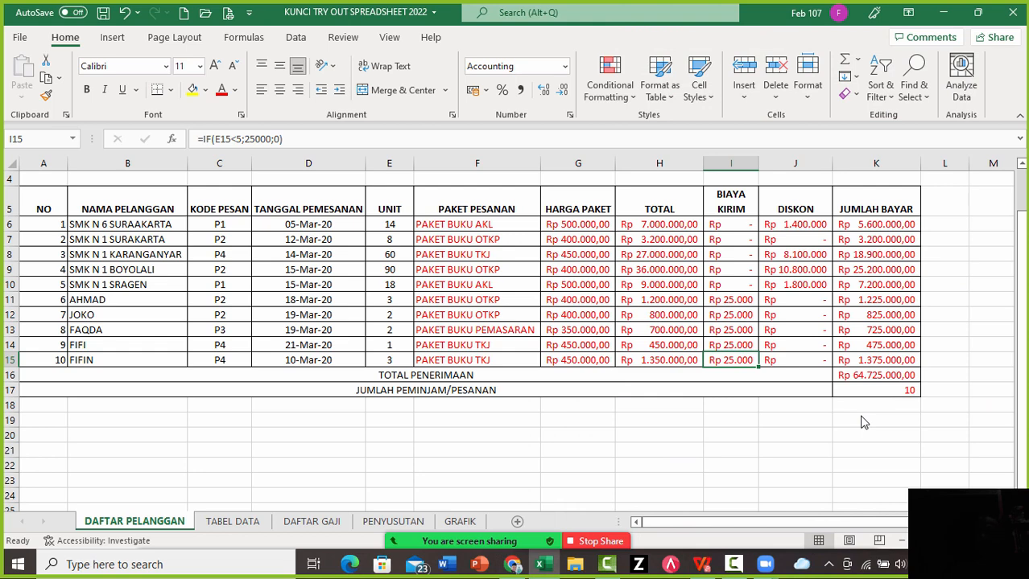
Review the row 6 formulas from TOTAL through BIAYA KIRIM and DISKON to JUMLAH BAYAR, and recheck the chat
left_click(659, 225)
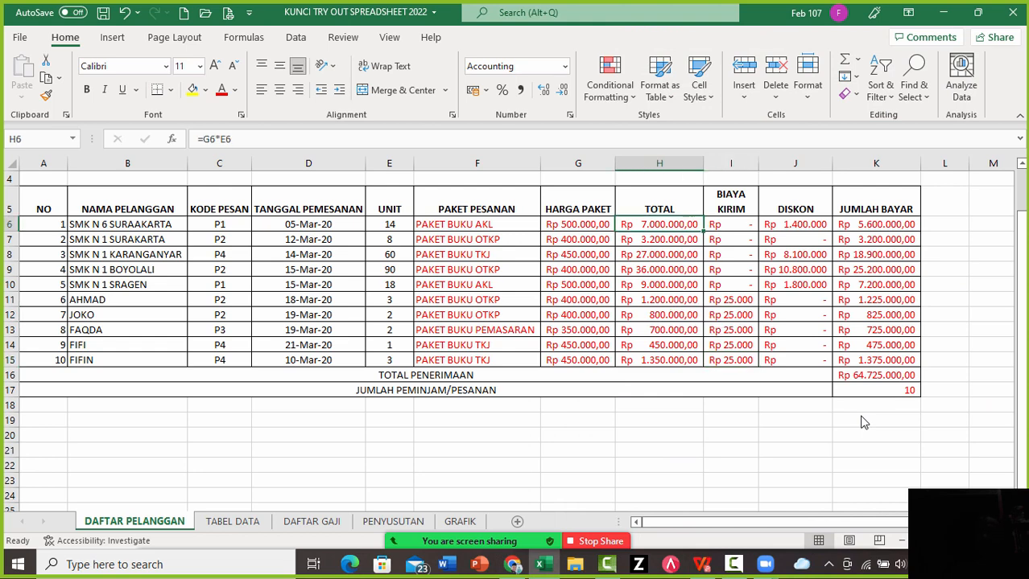
key("Right")
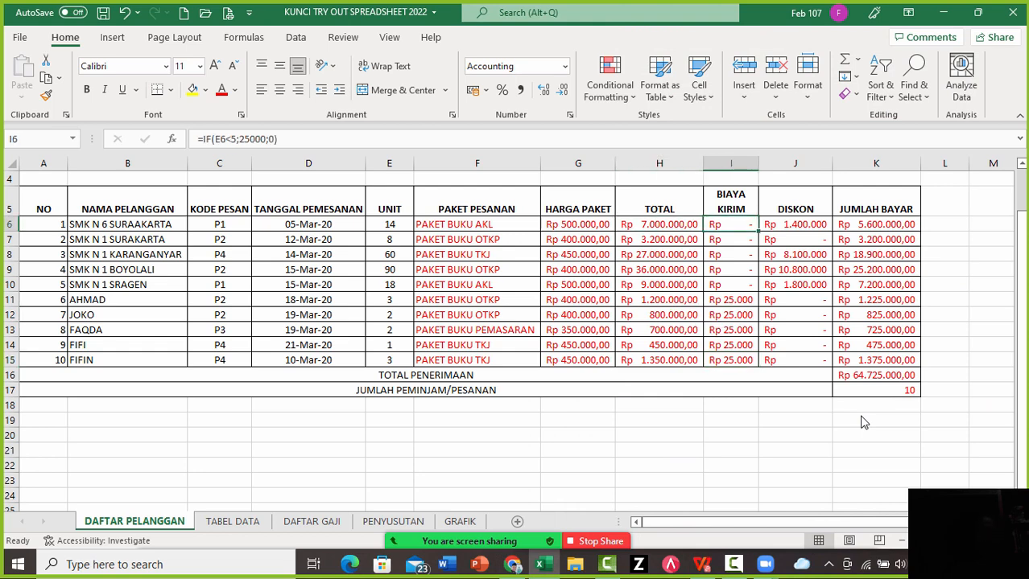
key("Right")
key("Left")
key("Left")
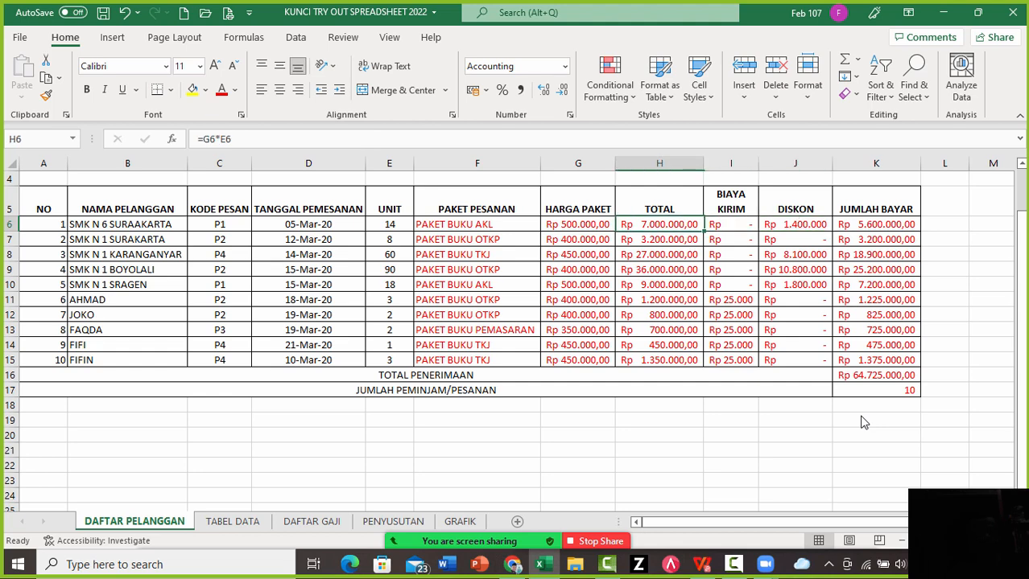
key("Right")
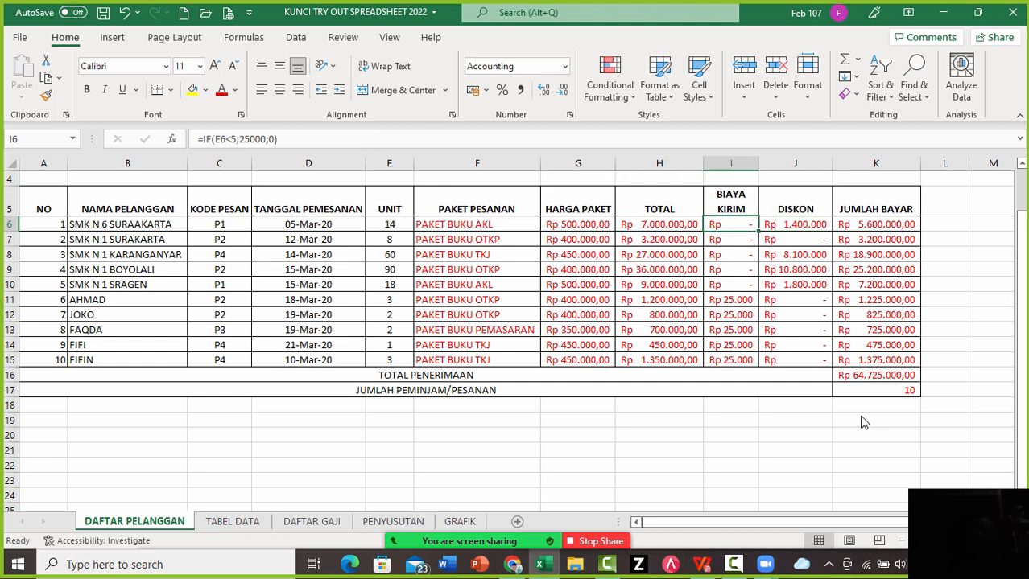
key("Right")
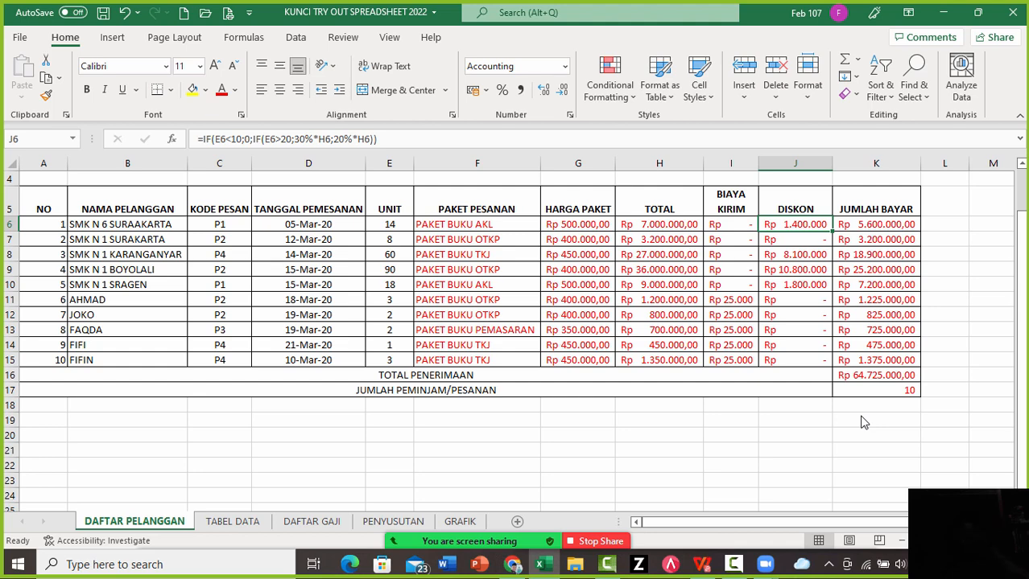
key("Right")
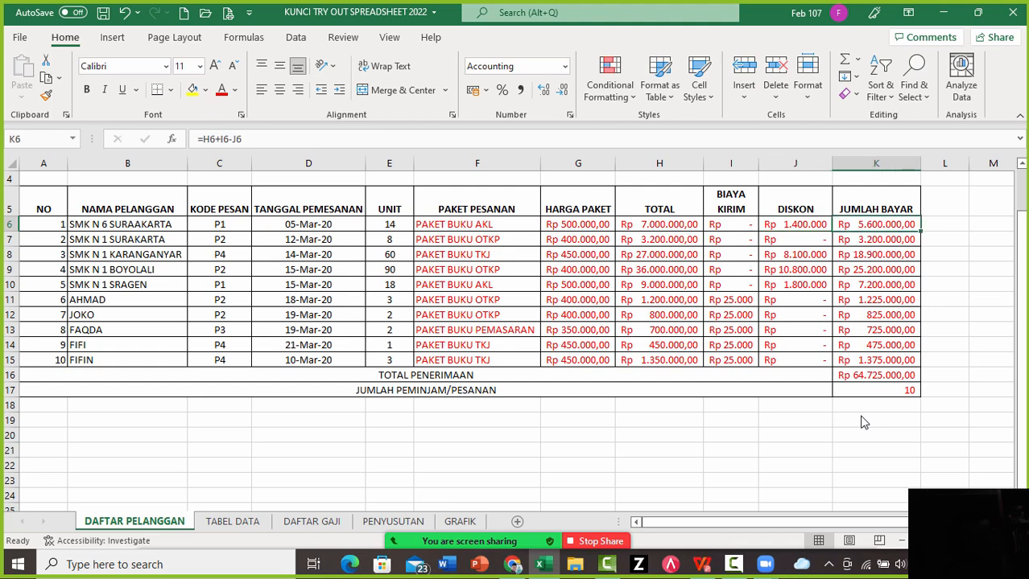
key("alt+h")
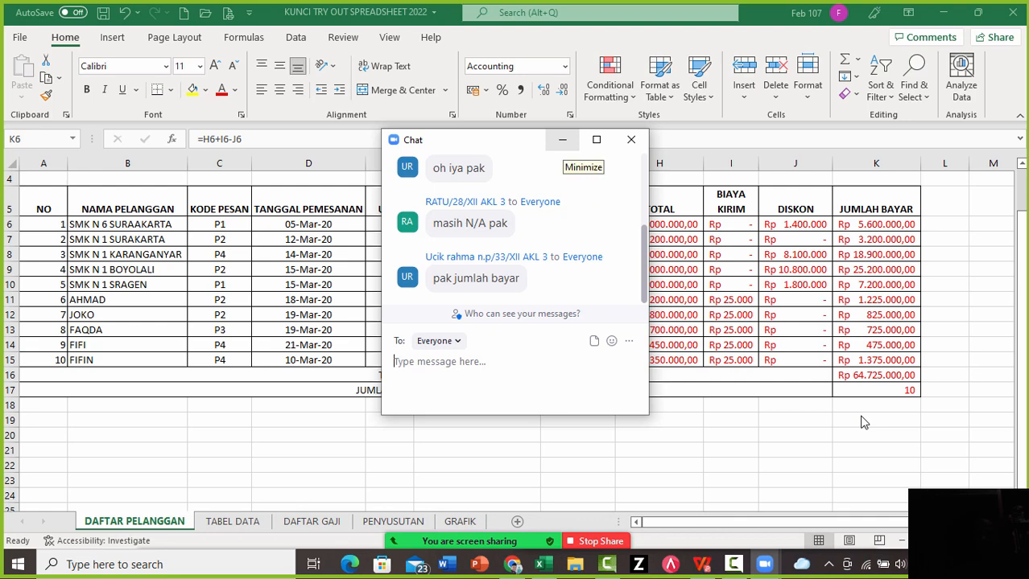
left_click(563, 140)
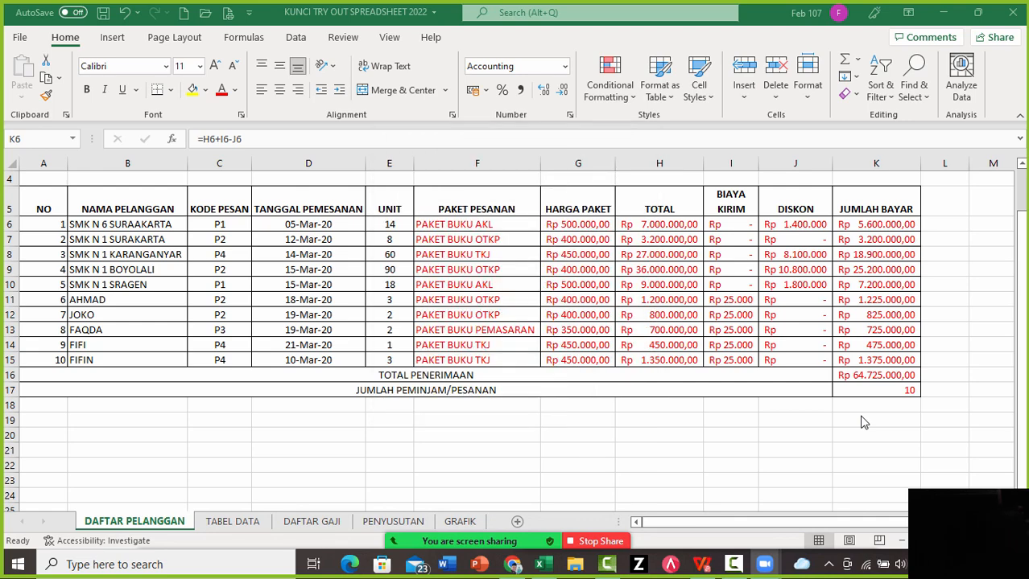
Find the DAFTAR GAJI PEGAWAI instructions in the PDF and compare them with the DAFTAR GAJI sheet
left_click(702, 564)
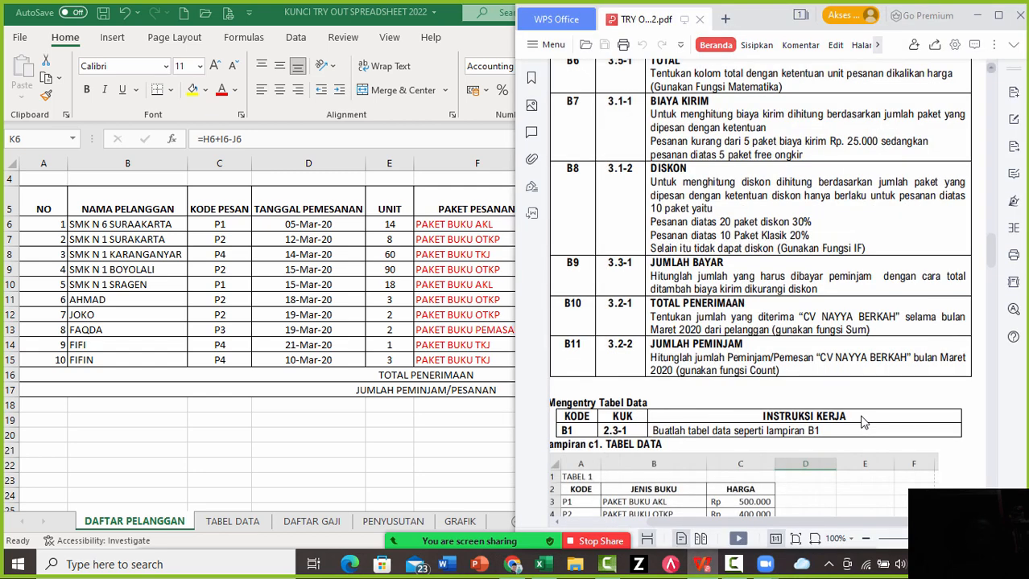
scroll(861, 423, "down", 3)
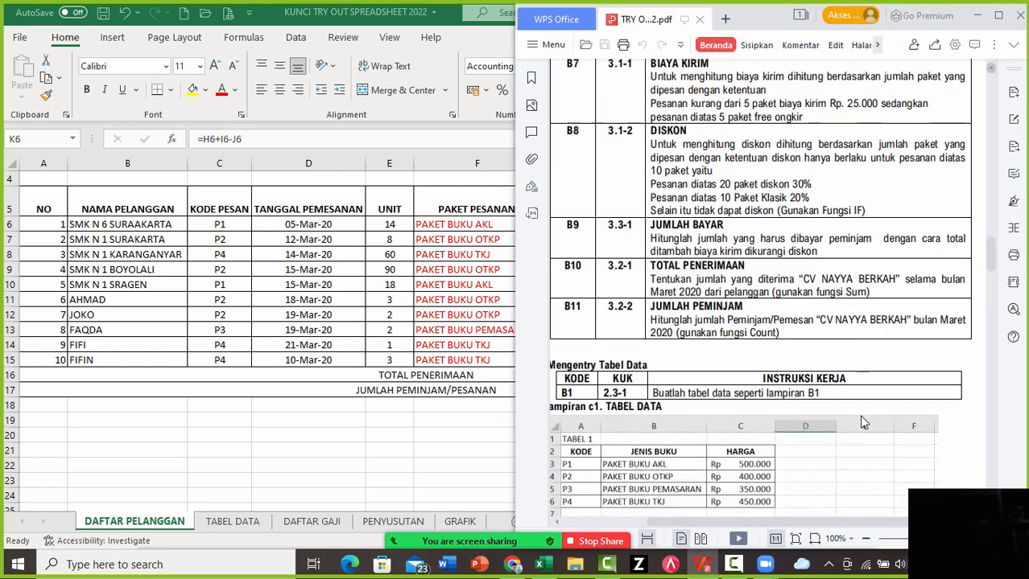
scroll(861, 423, "down", 10)
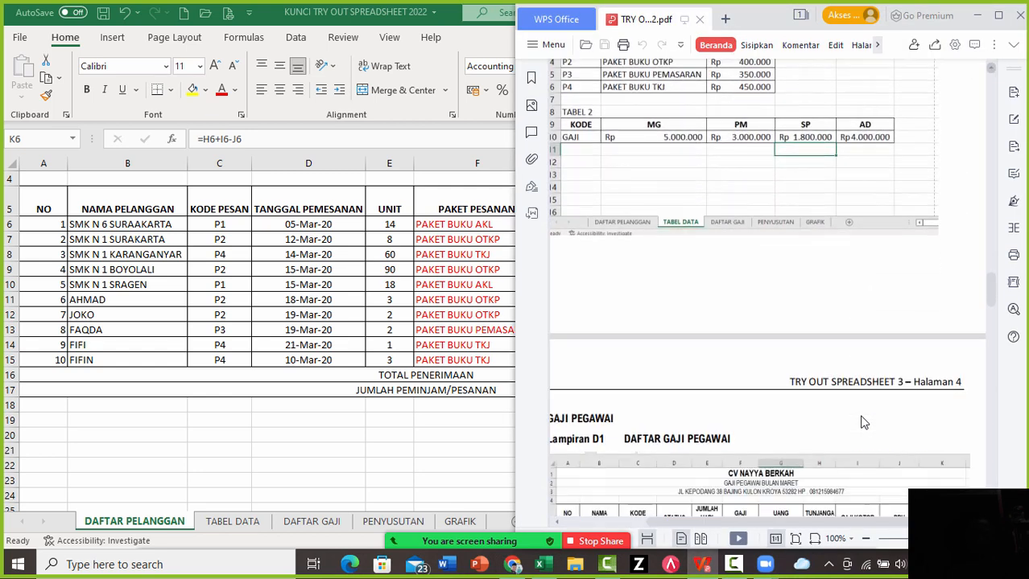
scroll(861, 422, "down", 10)
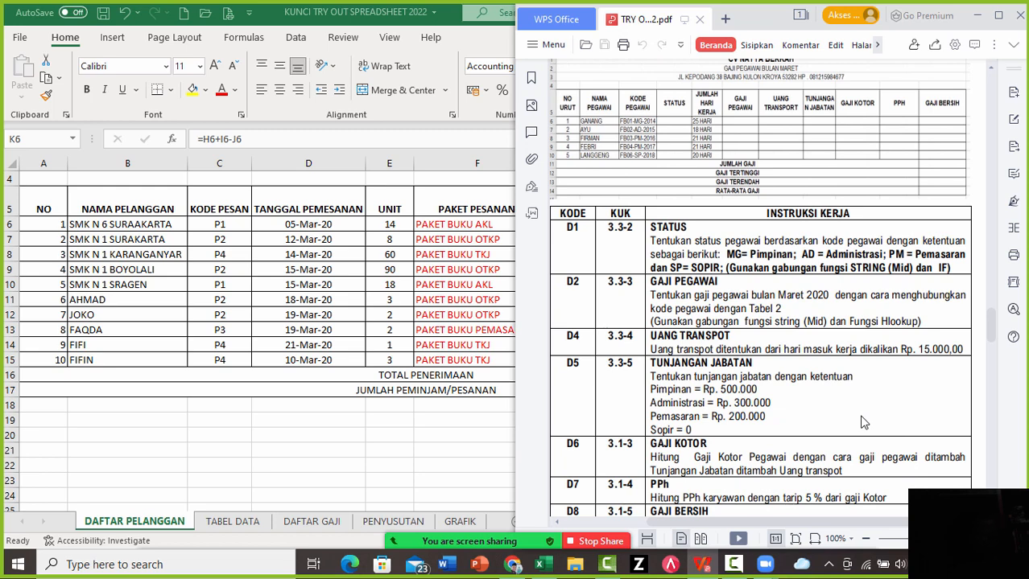
left_click(312, 522)
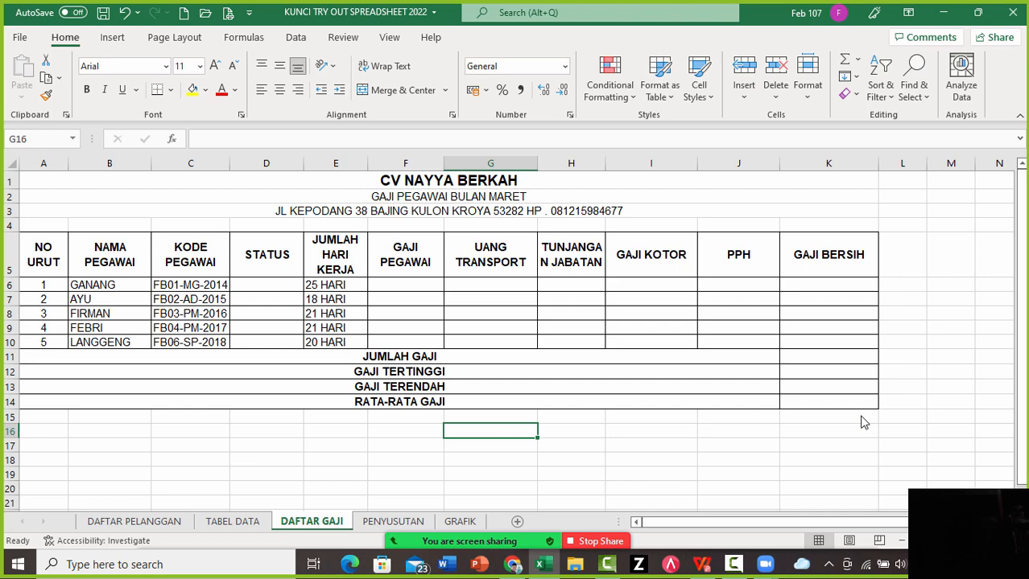
key("alt+Tab")
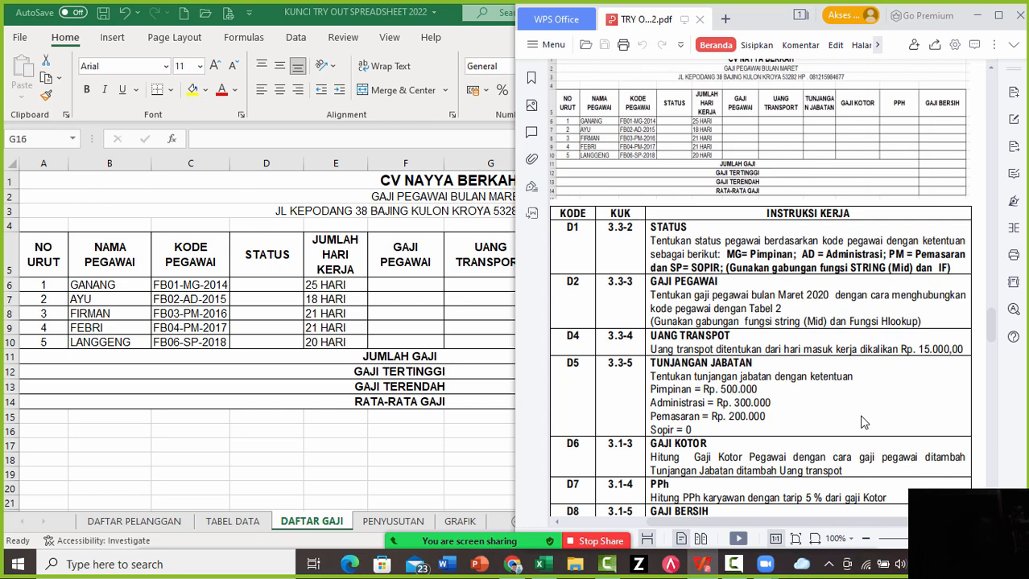
key("alt+Tab")
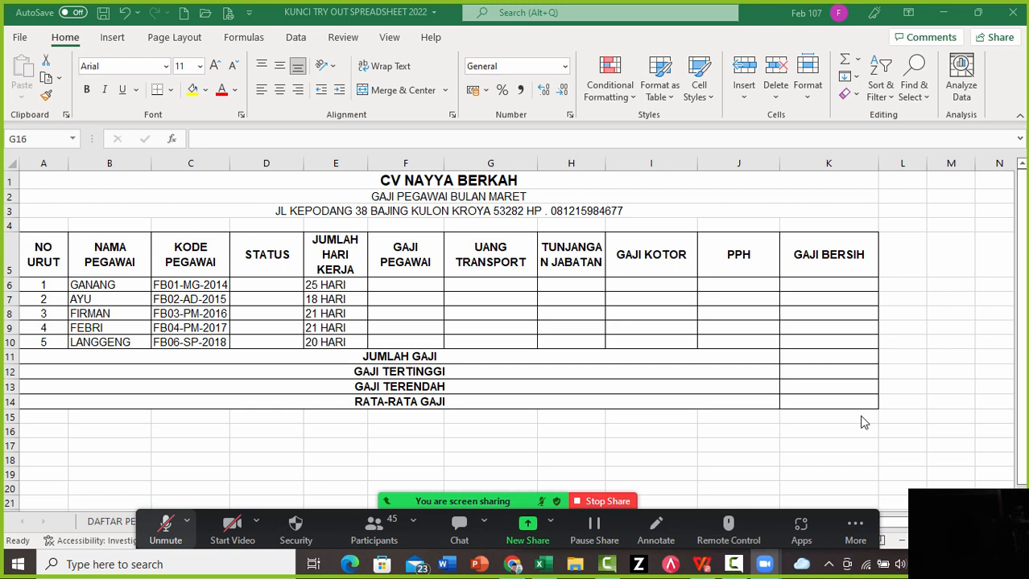
Unmute the Zoom microphone and inspect the UANG TRANSPORT formula in G7 of the DAFTAR GAJI sheet
key("alt+a")
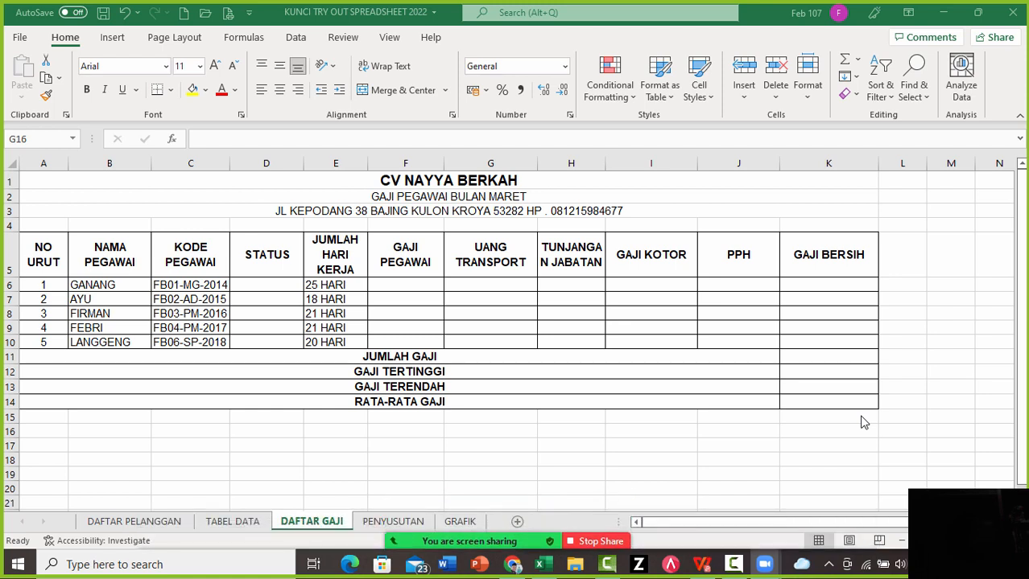
left_click(863, 423)
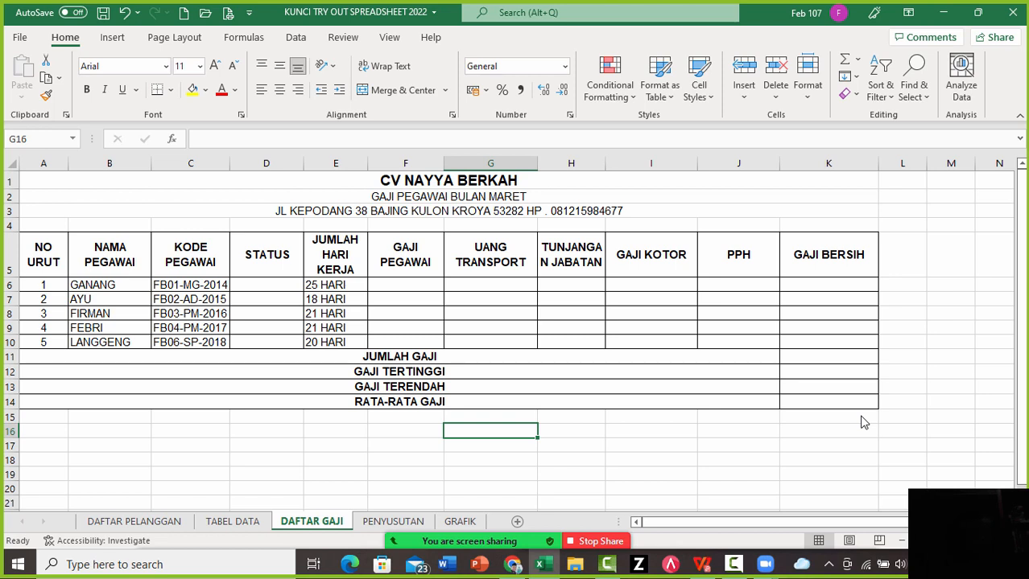
key("Up")
key("Up")
key("Up")
key("Up")
key("Up")
key("Up")
key("Up")
key("Up")
key("Up")
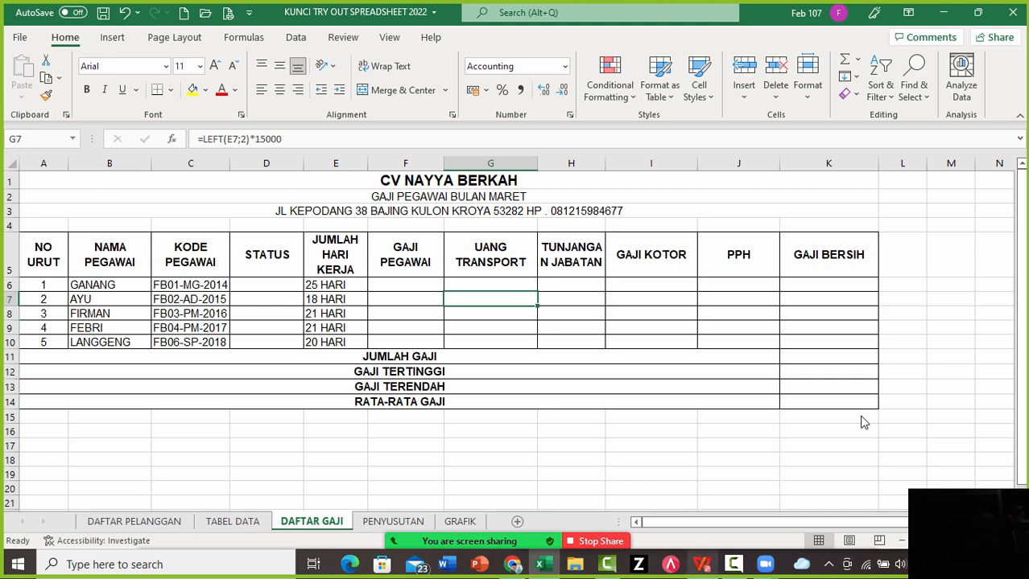
Compare the STATUS rule in the PDF with the employee code in C6 and the existing formula in D6
mouse_move(702, 564)
left_click(702, 493)
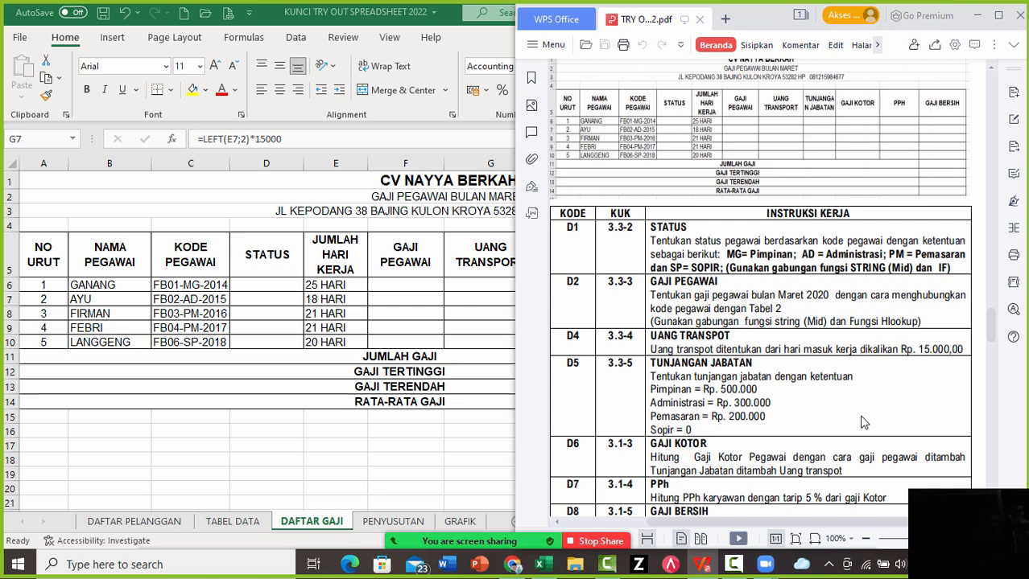
key("alt+Tab")
scroll(863, 423, "right", 2)
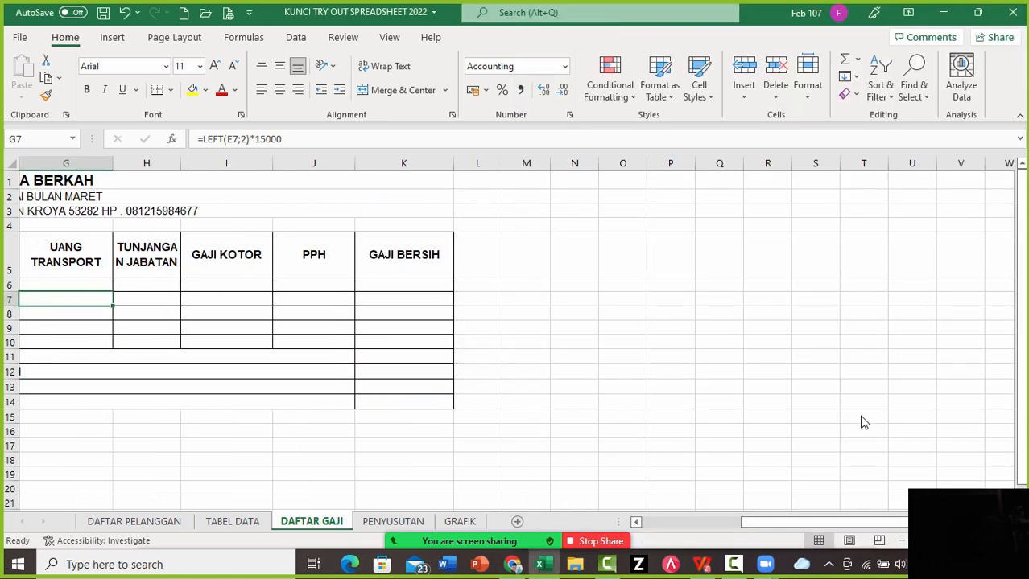
key("Left")
key("Left")
key("Left")
key("Left")
key("Left")
key("Left")
key("Up")
key("Right")
key("Right")
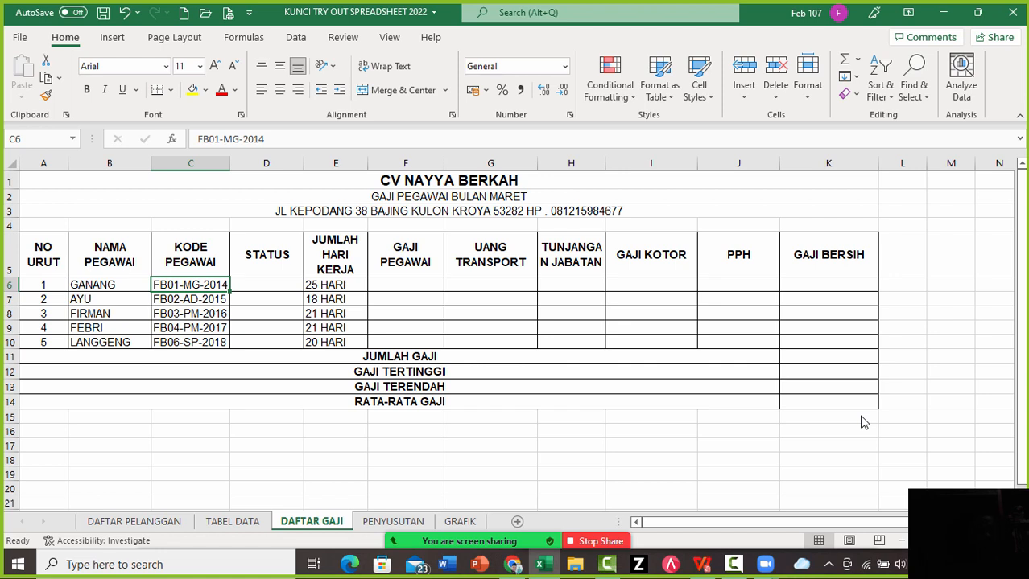
key("Right")
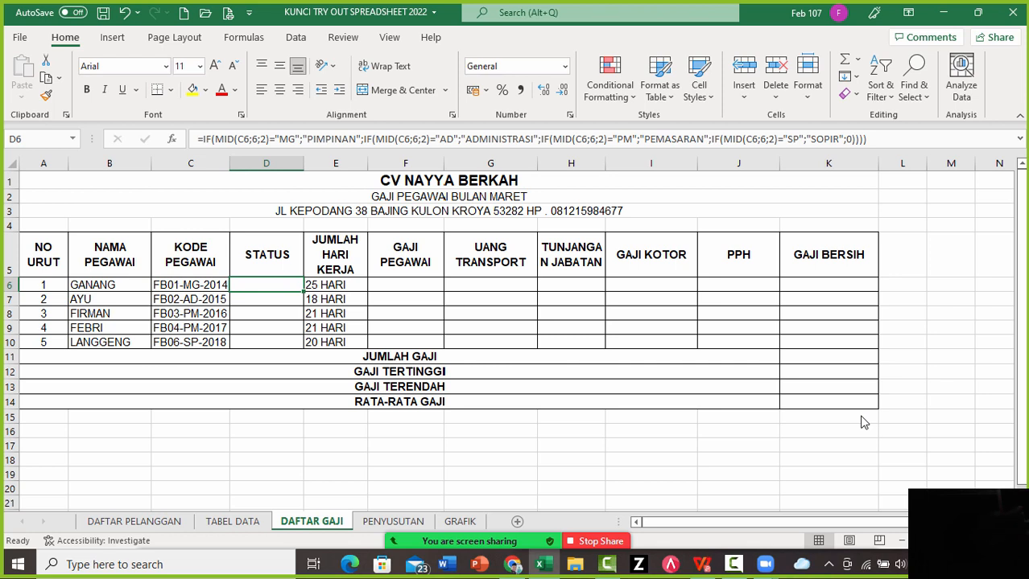
Clear the existing STATUS formula from D6 in the DAFTAR GAJI sheet
left_click(222, 90)
key("Delete")
type("=")
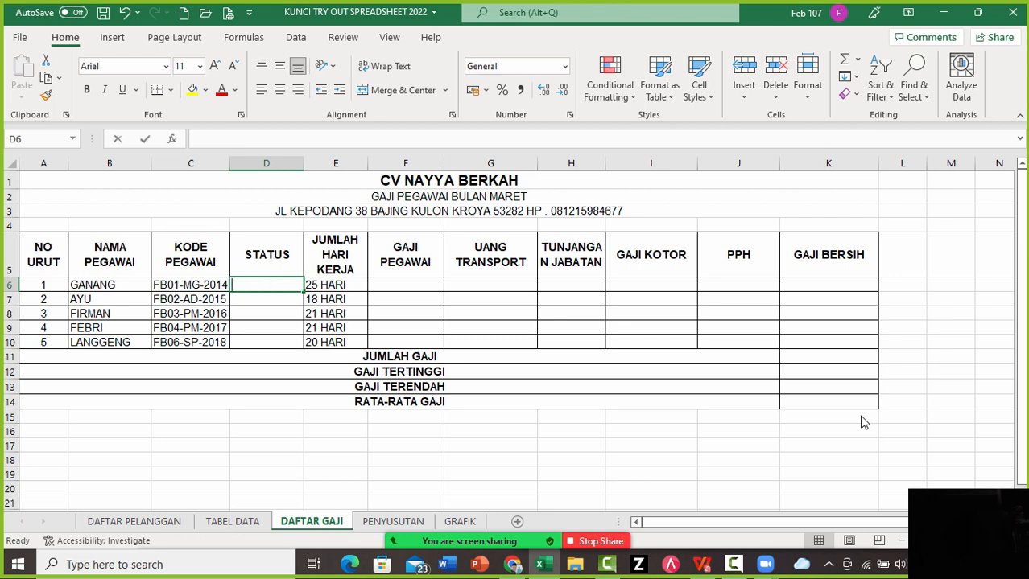
type("IF")
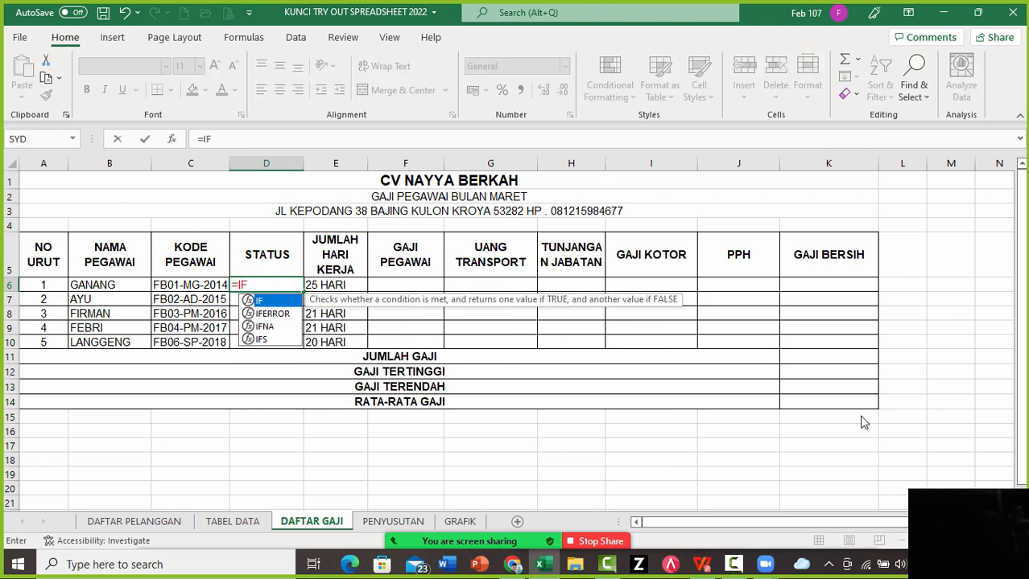
type("(")
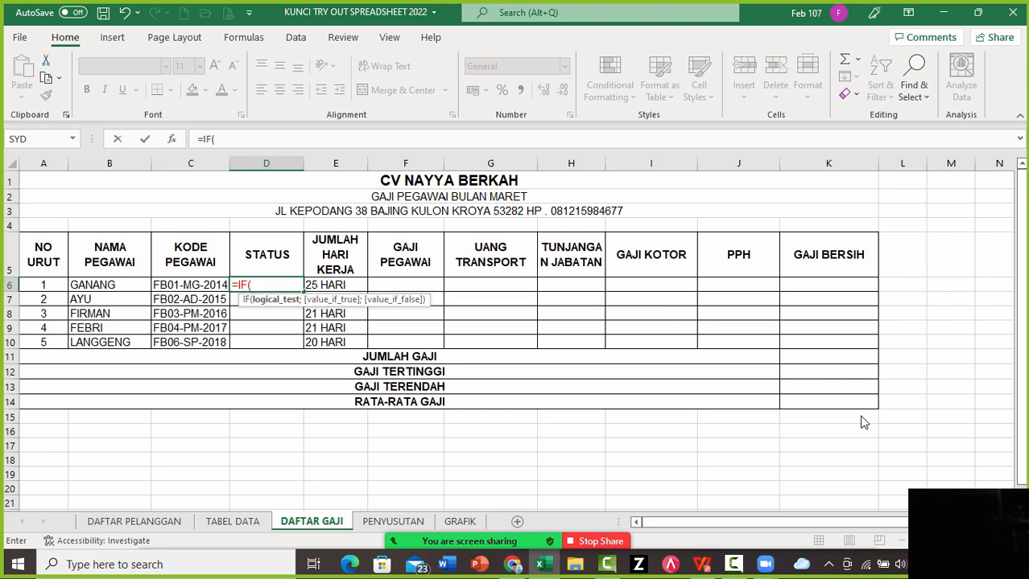
type("MID")
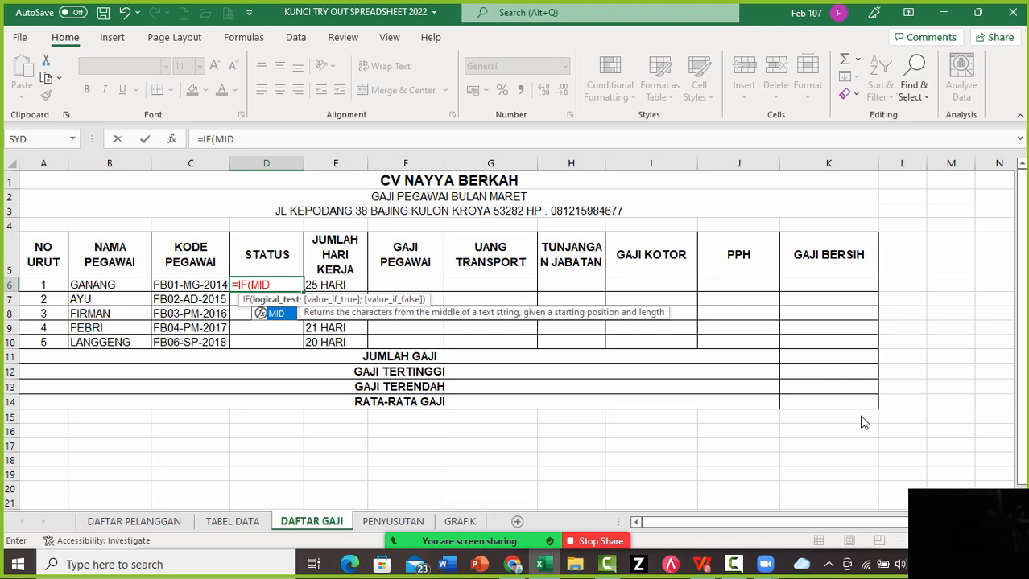
type("(")
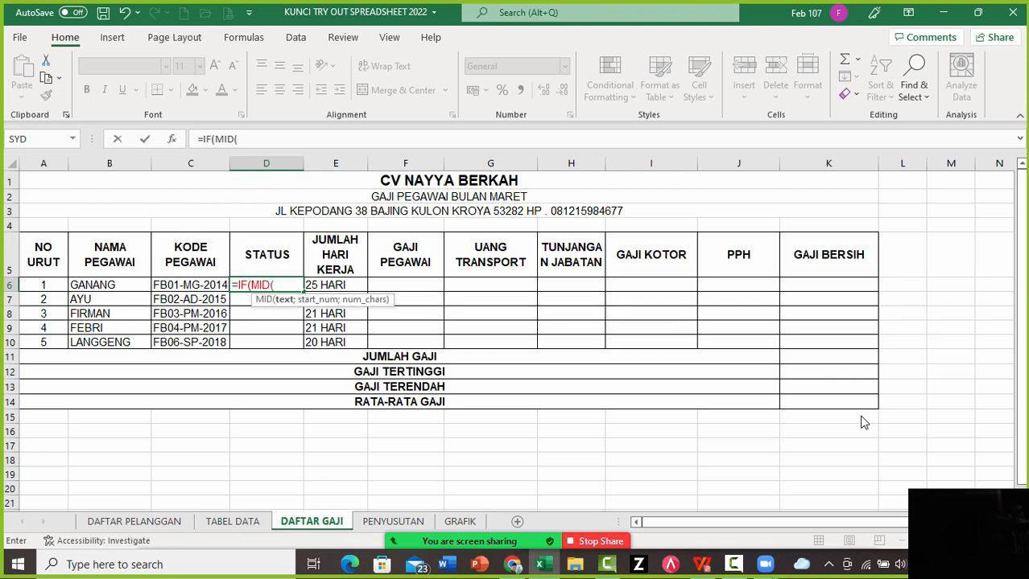
key("Left")
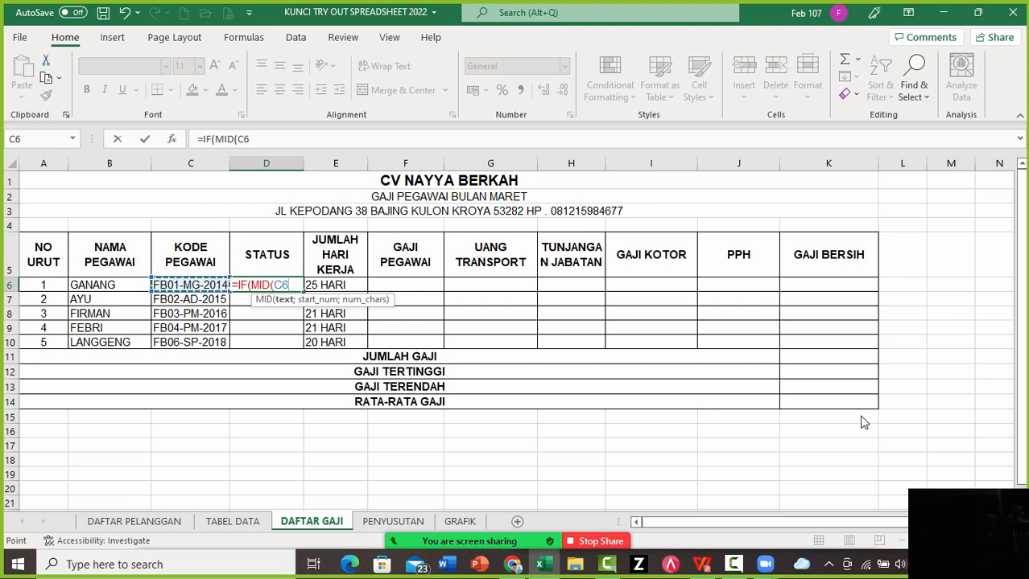
type(";")
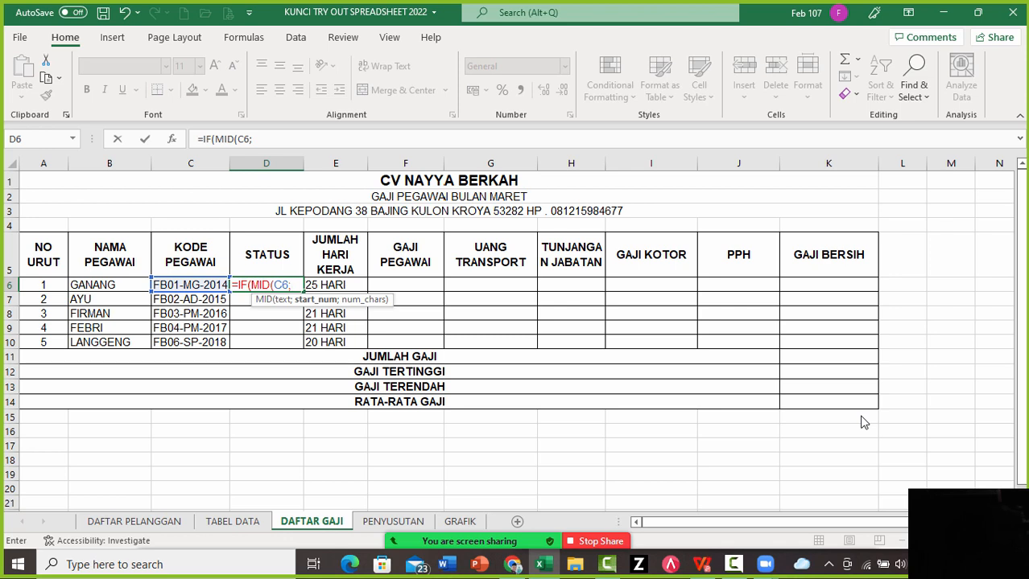
type("6;2")
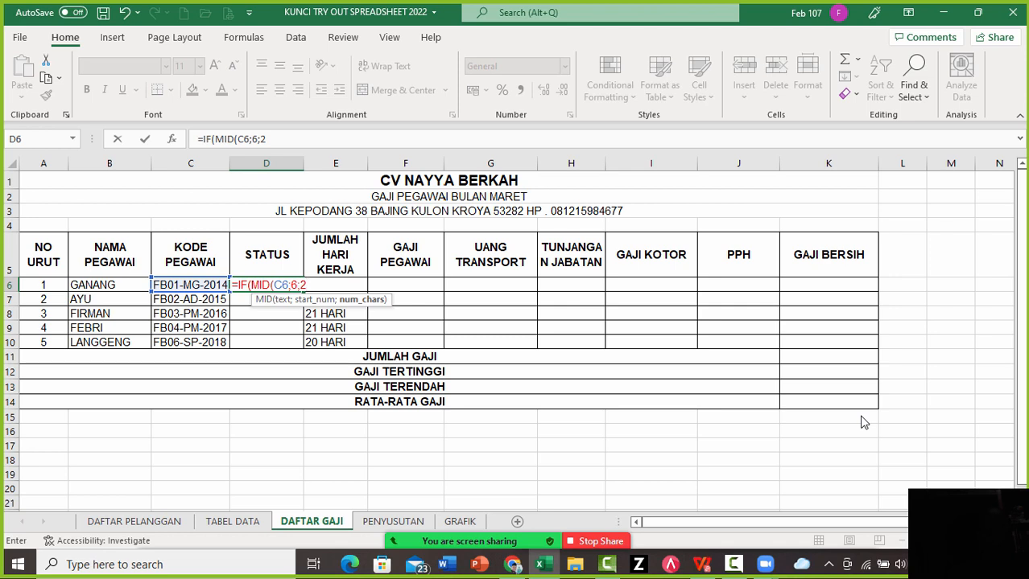
type("='")
key("BackSpace")
type("\"MG\";")
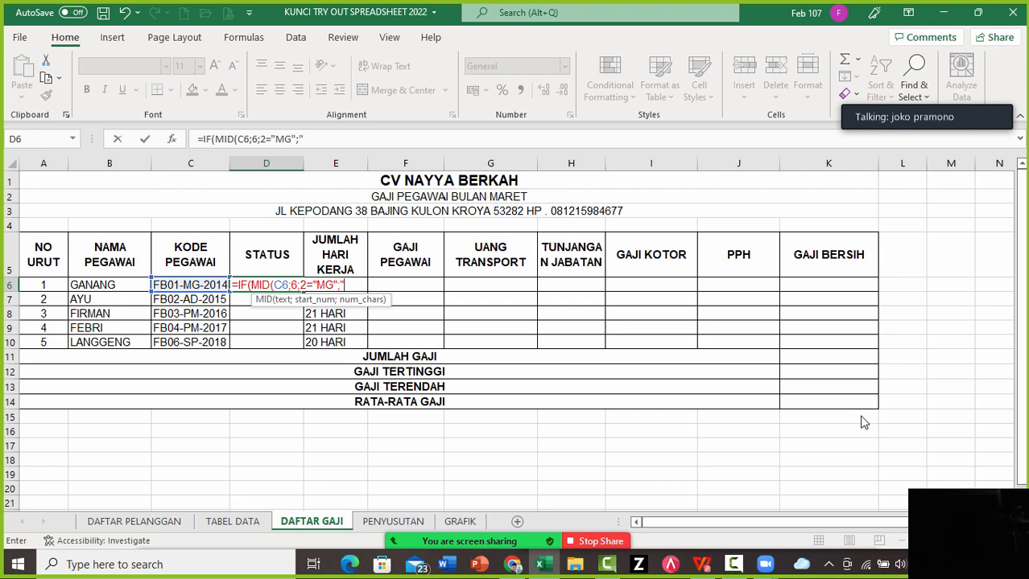
type("\"PIMPINAN")
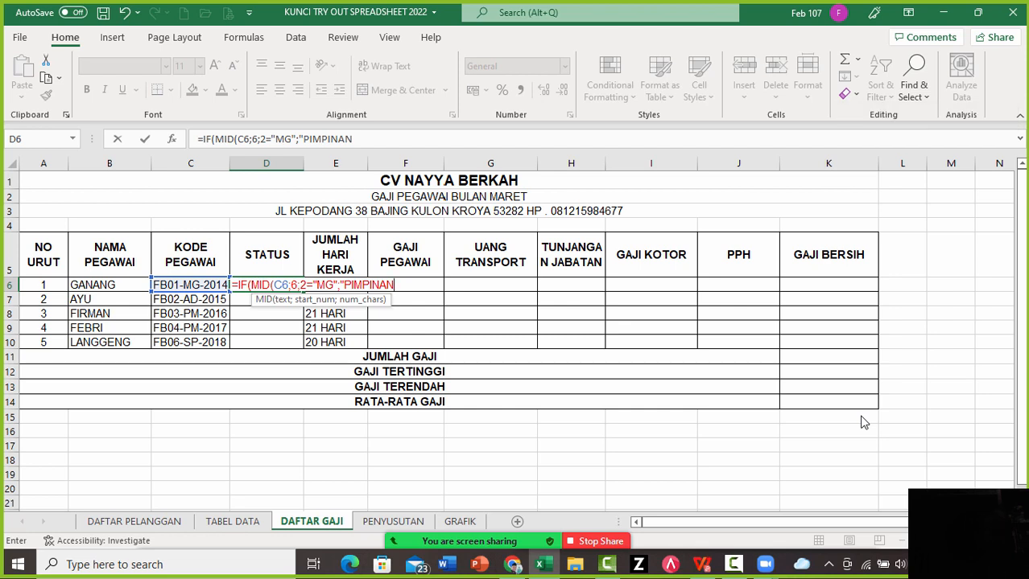
type(")")
key("Return")
key("Return")
key("BackSpace")
type(")")
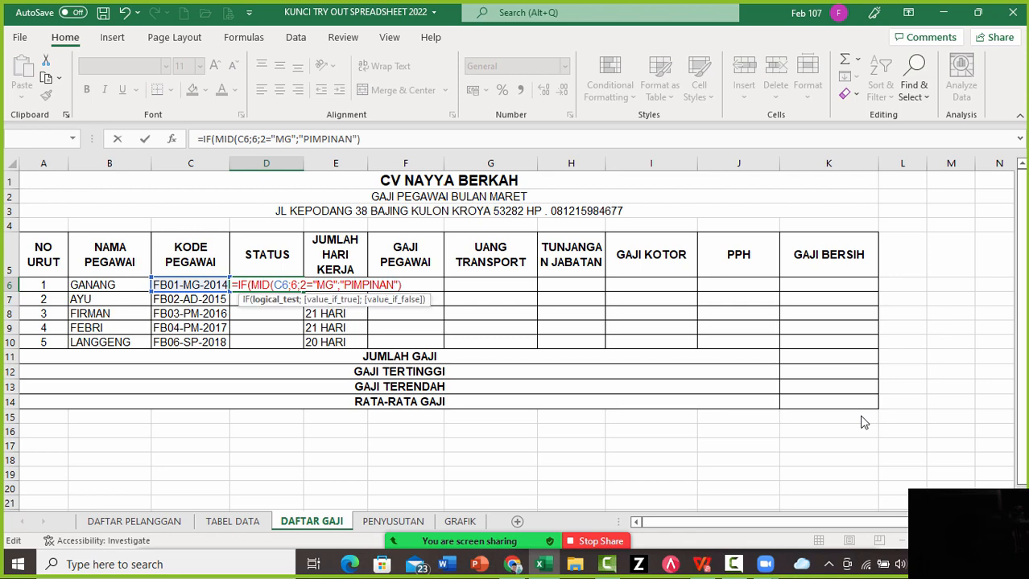
key("Return")
key("Return")
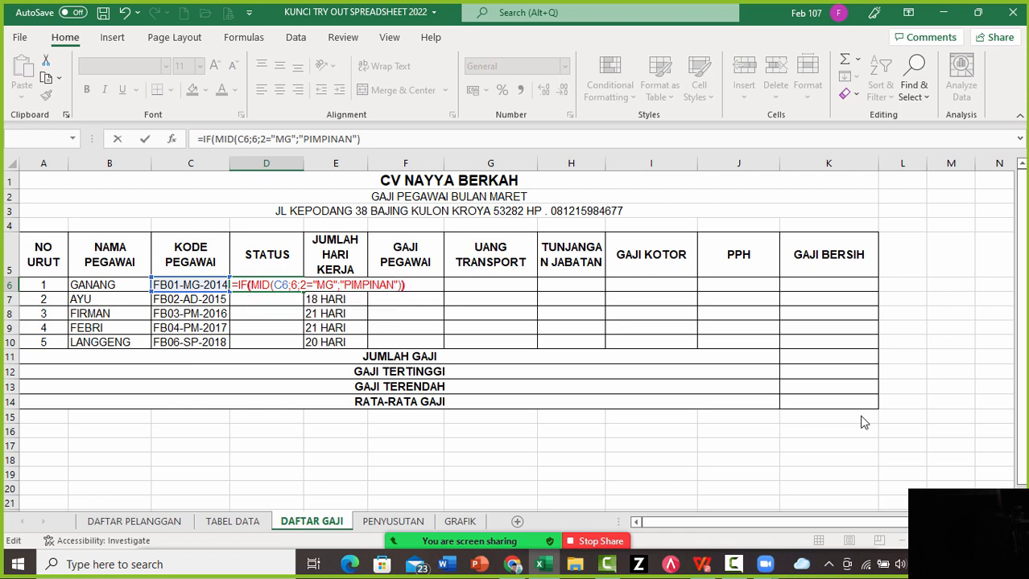
type(")")
key("Return")
key("Return")
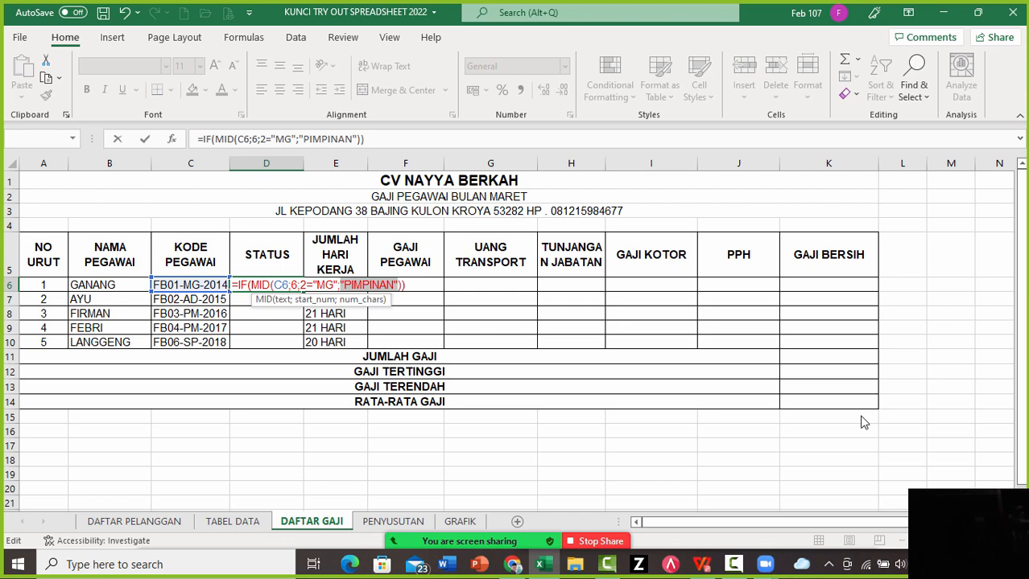
key("Escape")
key("Down")
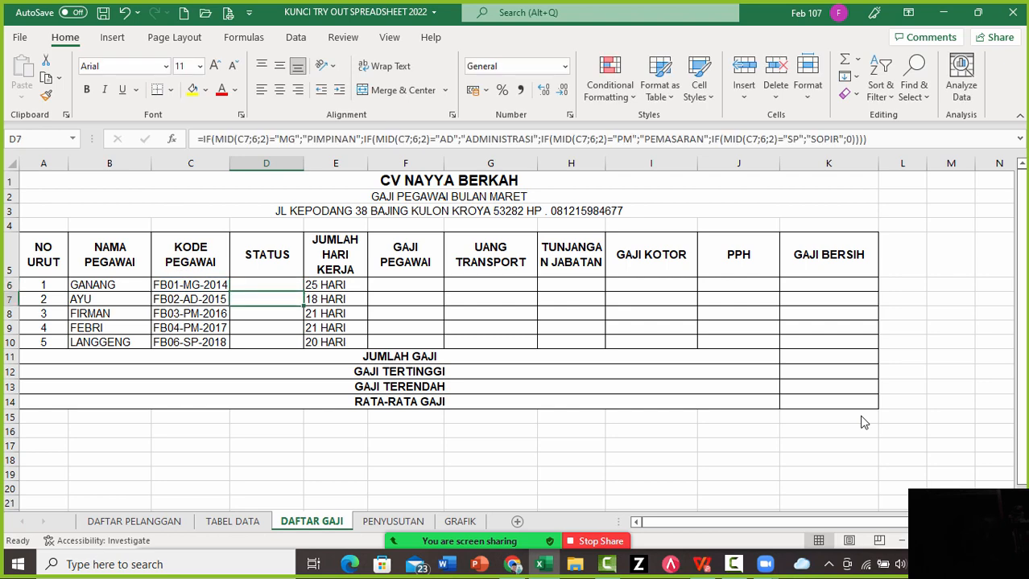
Enter the STATUS formula =IF(MID(C6;6;2)="MG";"PIMPINAN") in D6
key("Up")
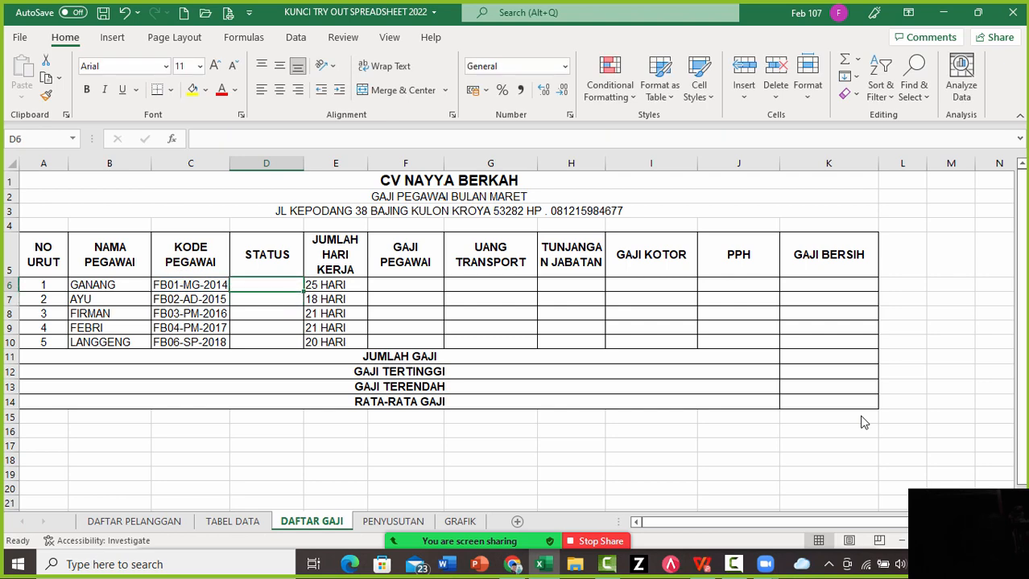
type("=I")
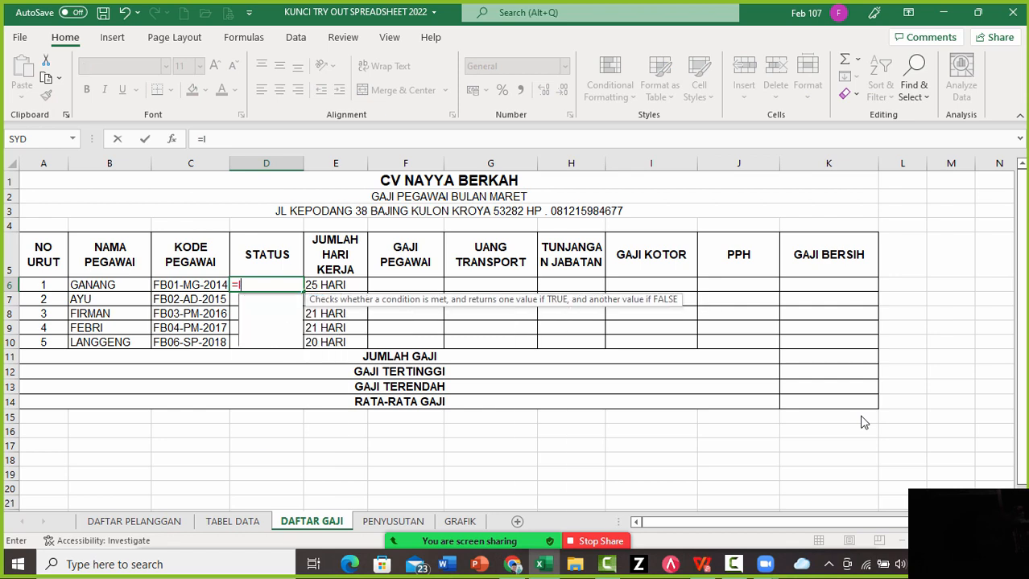
type("F(MID(")
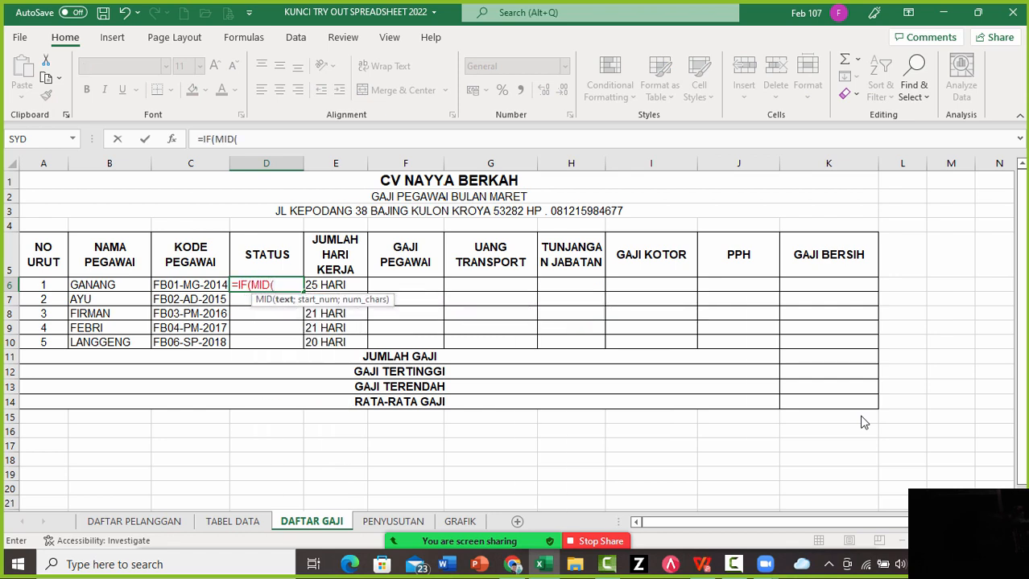
key("Left")
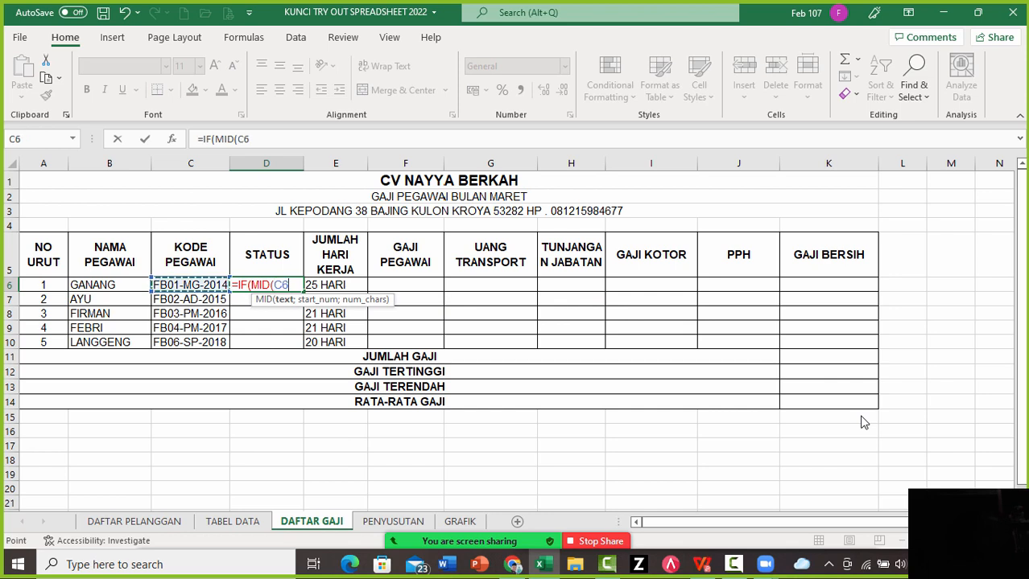
type(";6;")
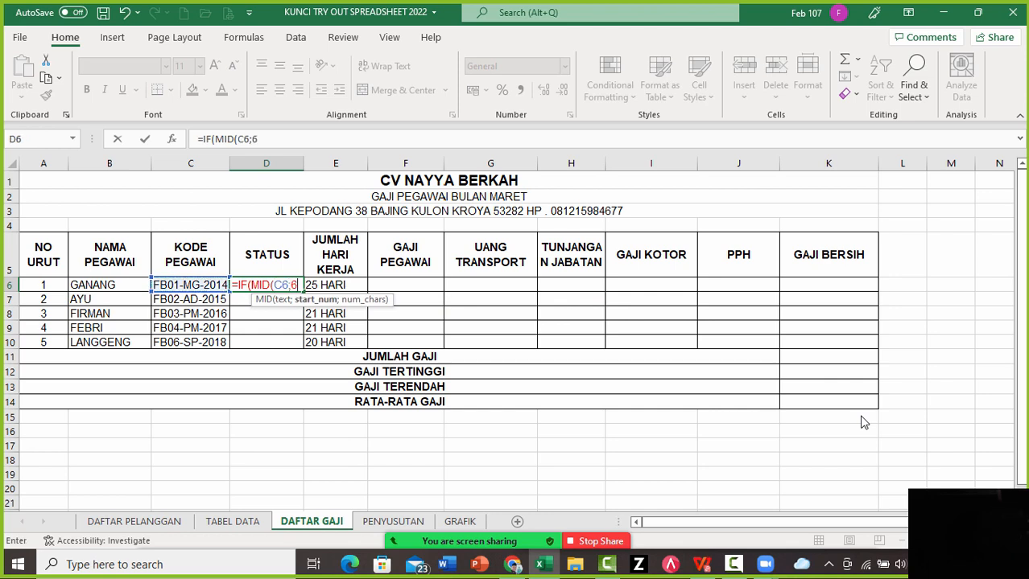
type("2")
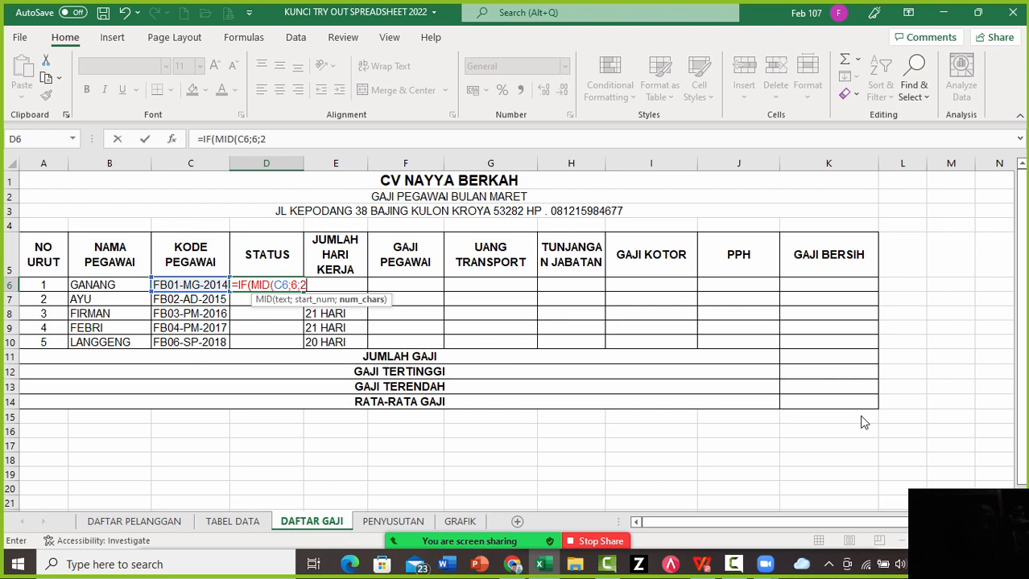
type(")")
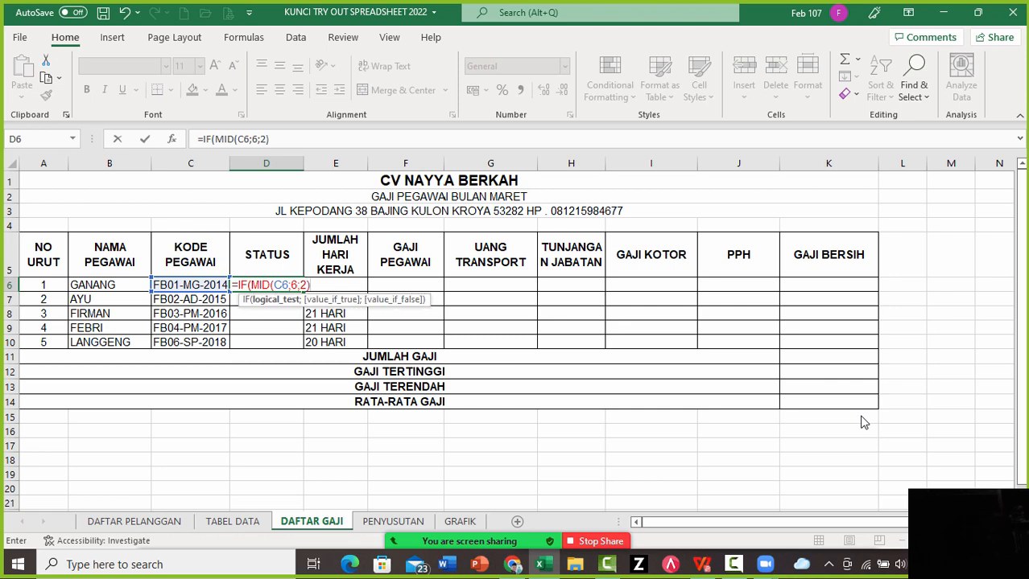
type("= ")
type("MG\";\"")
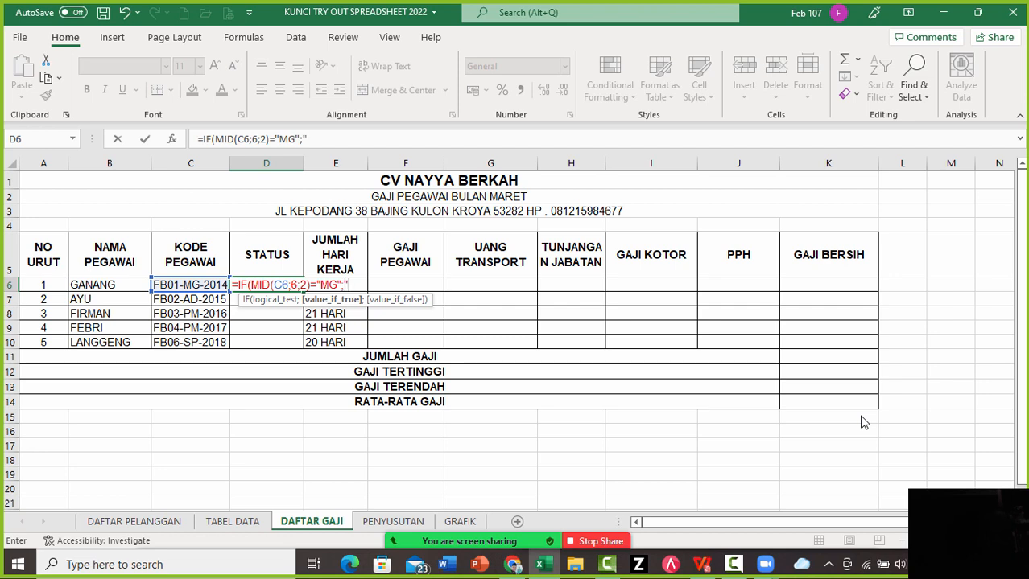
type("PIMPINAN")
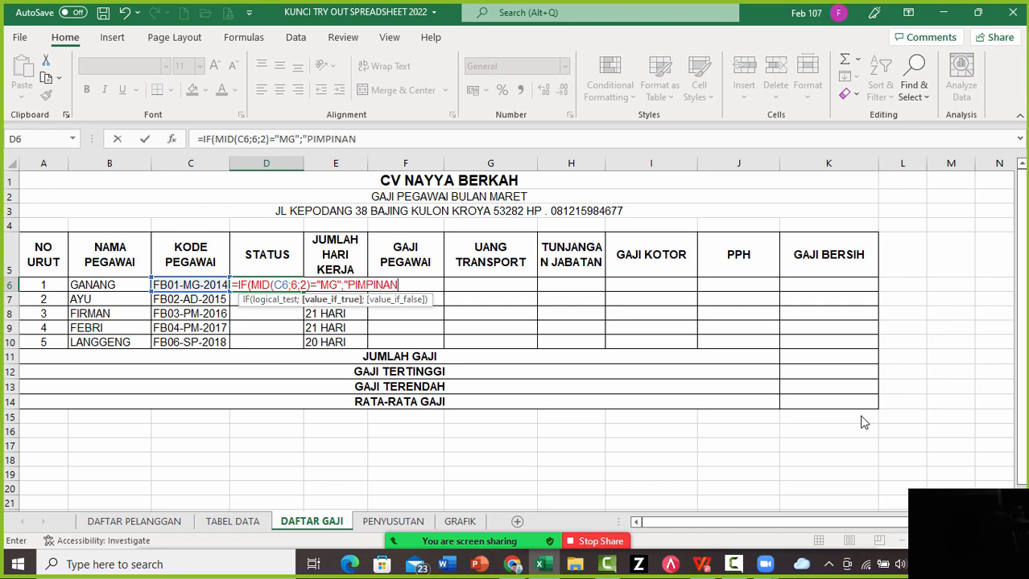
type("\")")
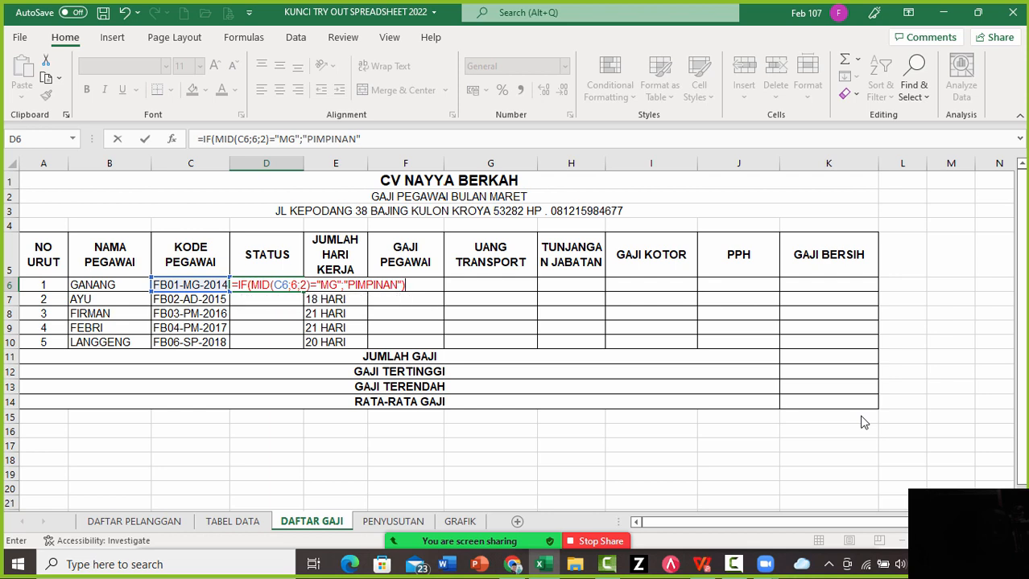
key("Return")
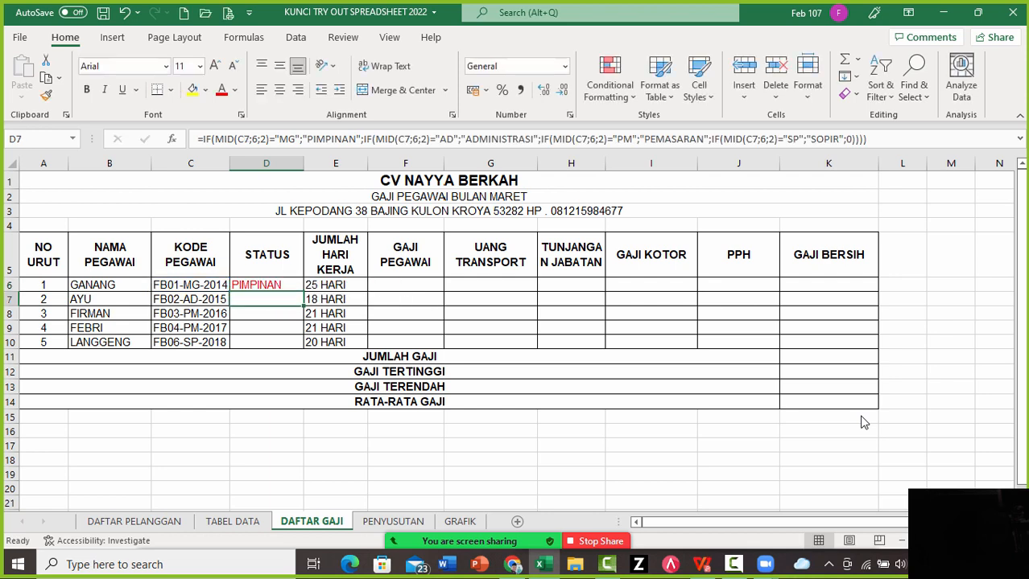
Replace the closing parenthesis of the D6 formula with a semicolon and append a copy of its IF(MID(C6;6;2)="MG";"PIMPINAN" clause
key("Up")
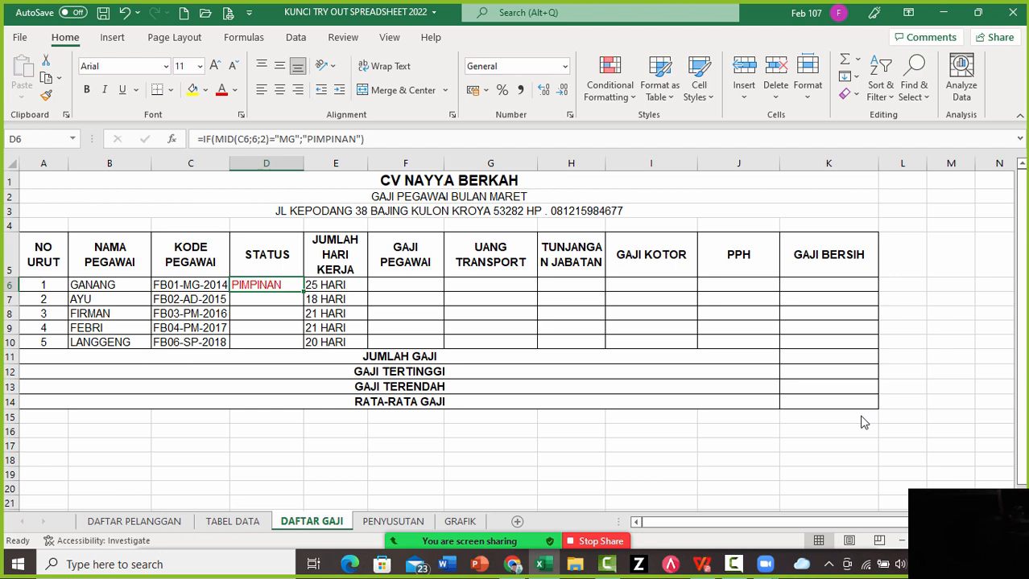
key("F2")
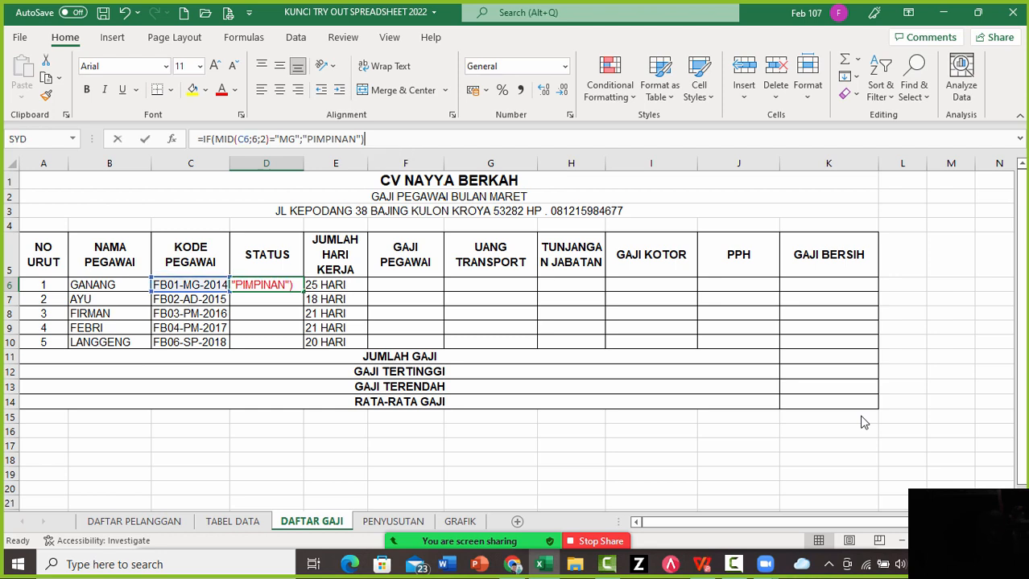
key("BackSpace")
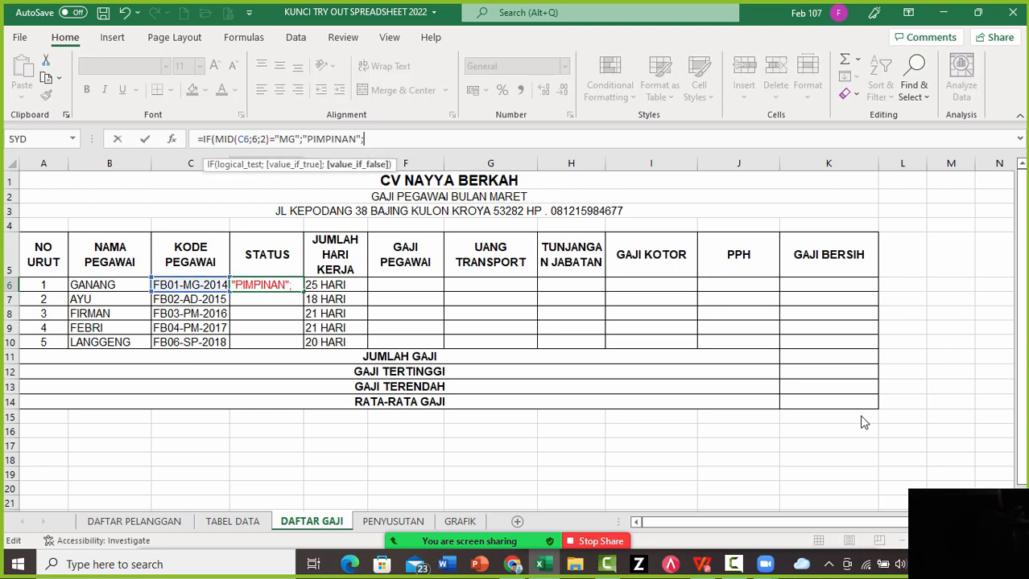
type(";")
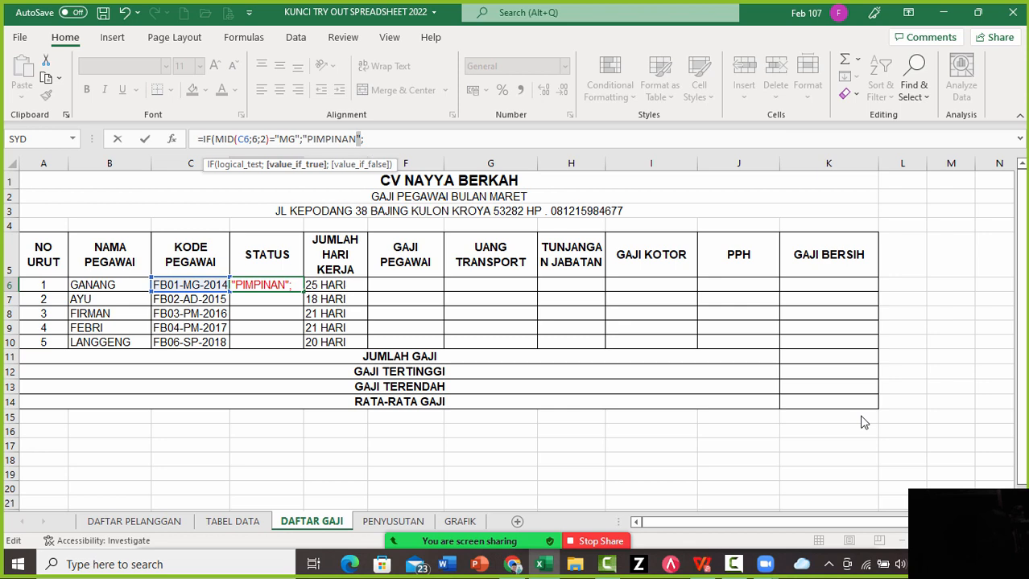
key("ctrl+shift+Left")
key("ctrl+shift+Left")
key("ctrl+shift+Left")
key("ctrl+shift+Left")
key("ctrl+shift+Left")
key("ctrl+shift+Left")
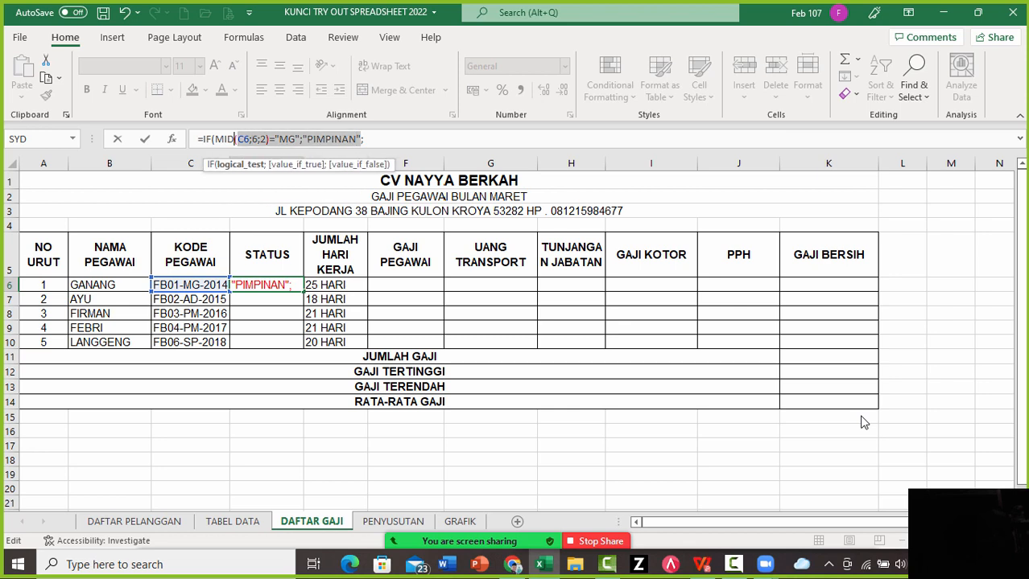
key("ctrl+shift+Left")
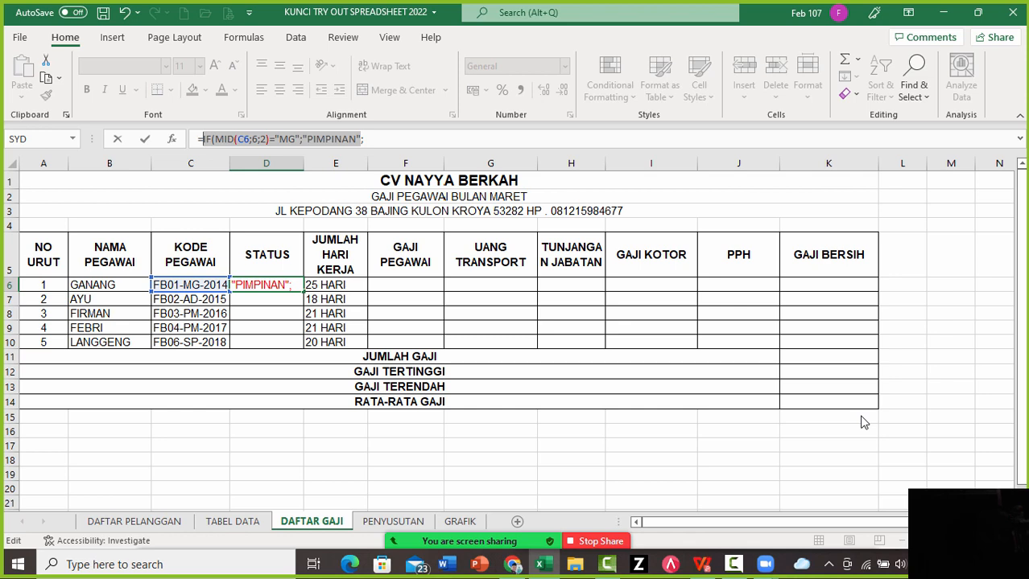
key("ctrl+c")
key("End")
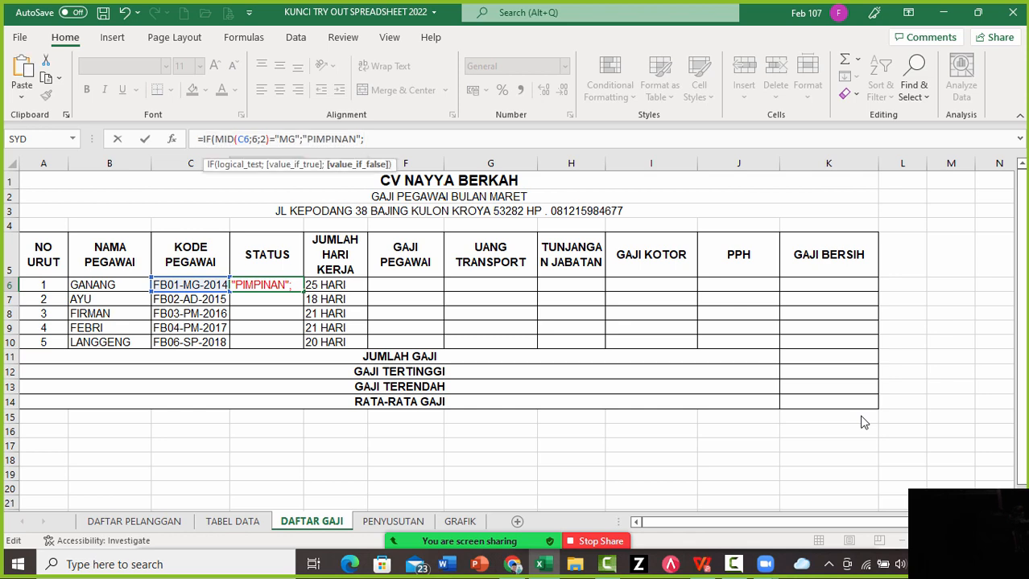
key("ctrl+v")
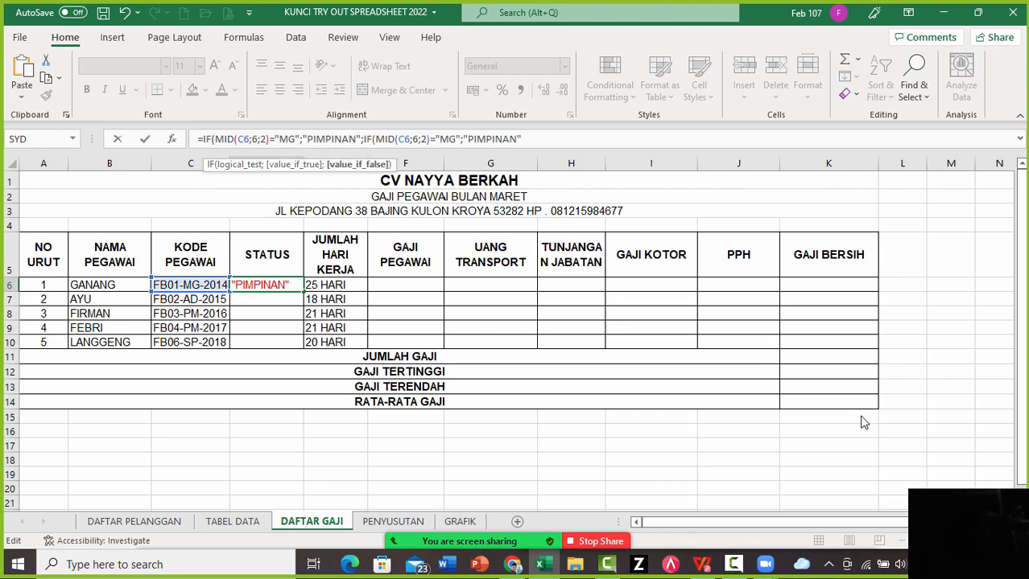
Change the employee code tested in the second IF clause of the D6 formula to "AD"
key("ctrl+Left")
key("ctrl+Left")
key("ctrl+Left")
key("BackSpace")
key("BackSpace")
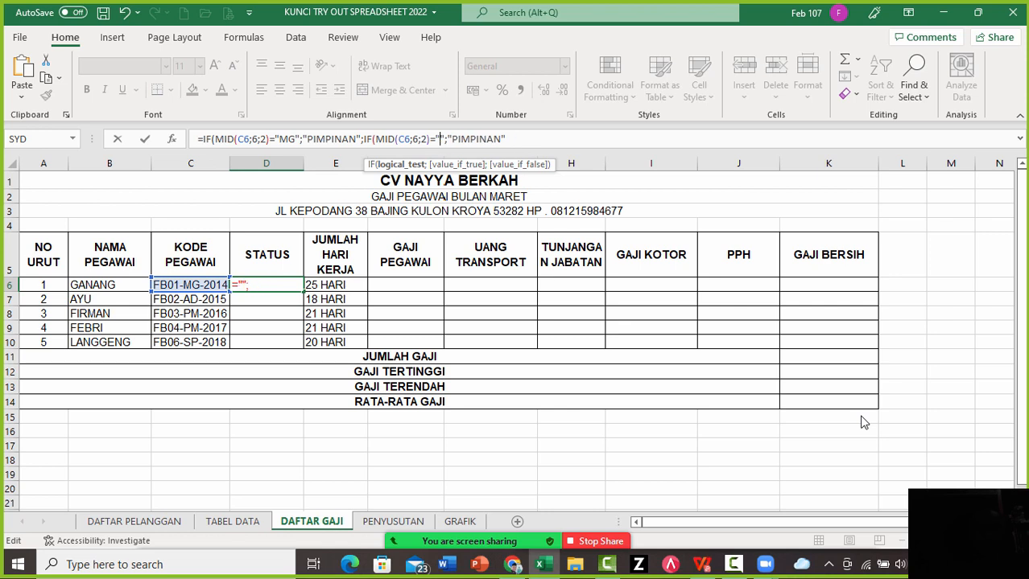
type("AD")
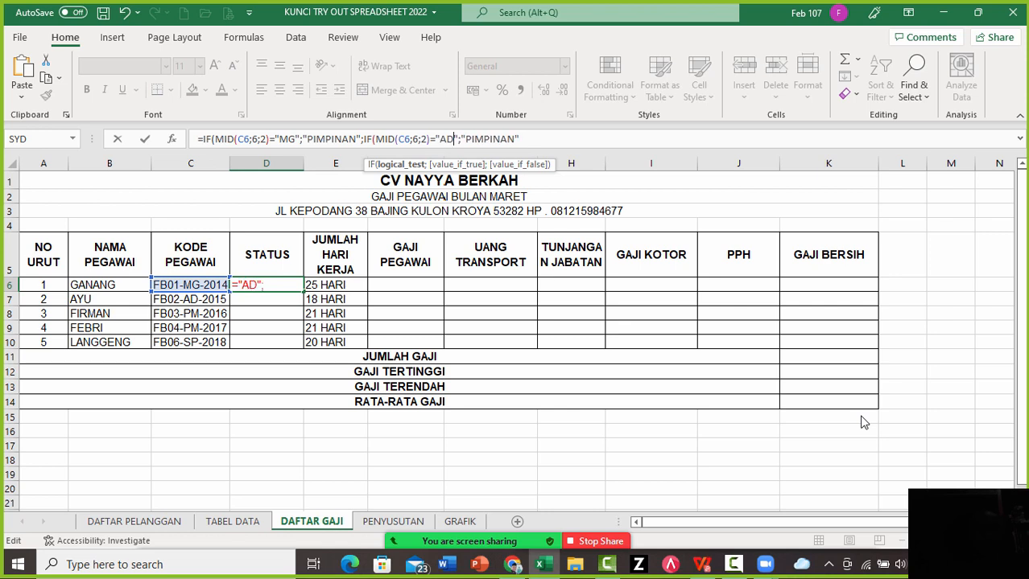
Replace the second IF clause's result text in the D6 formula with "ADMINISTRASI"
key("End")
key("BackSpace")
key("BackSpace")
key("BackSpace")
key("BackSpace")
key("BackSpace")
key("BackSpace")
key("BackSpace")
key("BackSpace")
key("BackSpace")
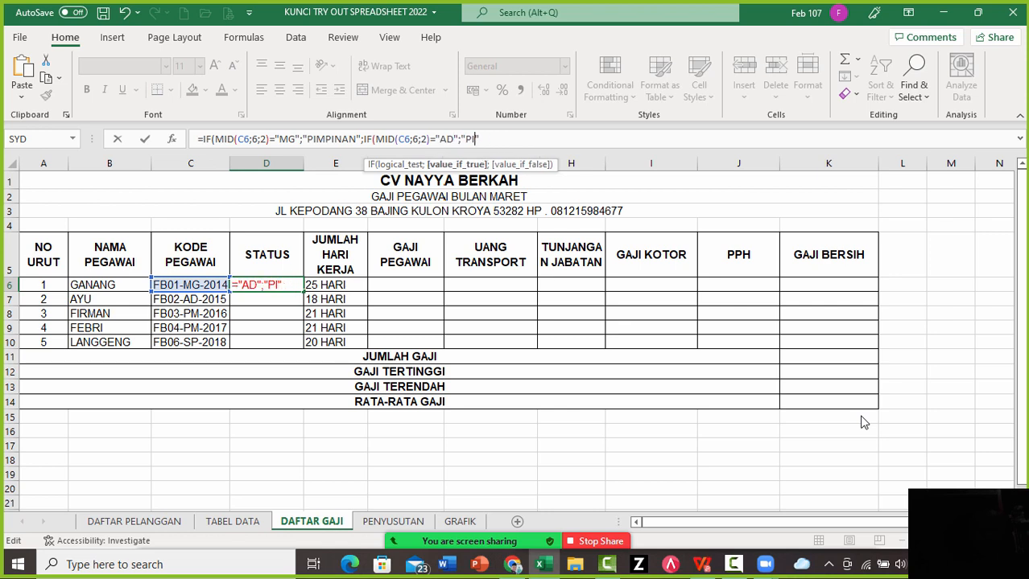
type("AD\";\"ADMINI")
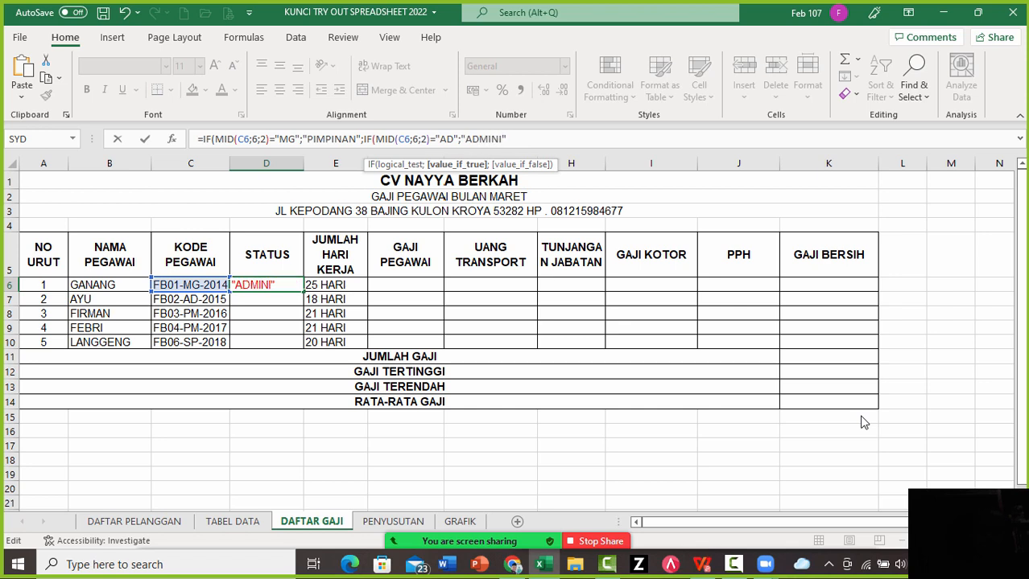
type("STRASI")
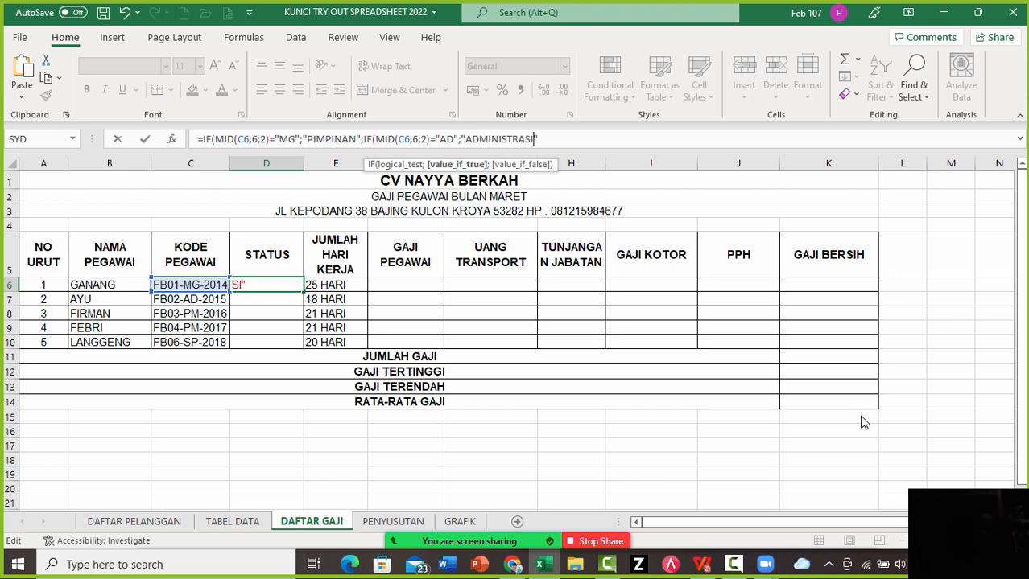
Append a semicolon and another copy of the IF(MID(C6;6;2) clause to the D6 formula, testing for "PM"
type("\";")
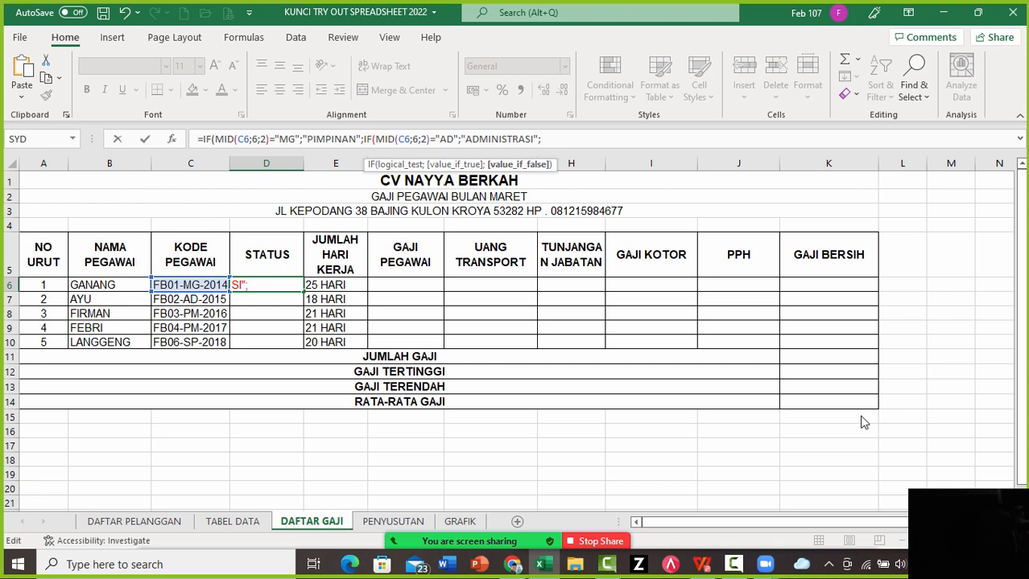
key("ctrl+v")
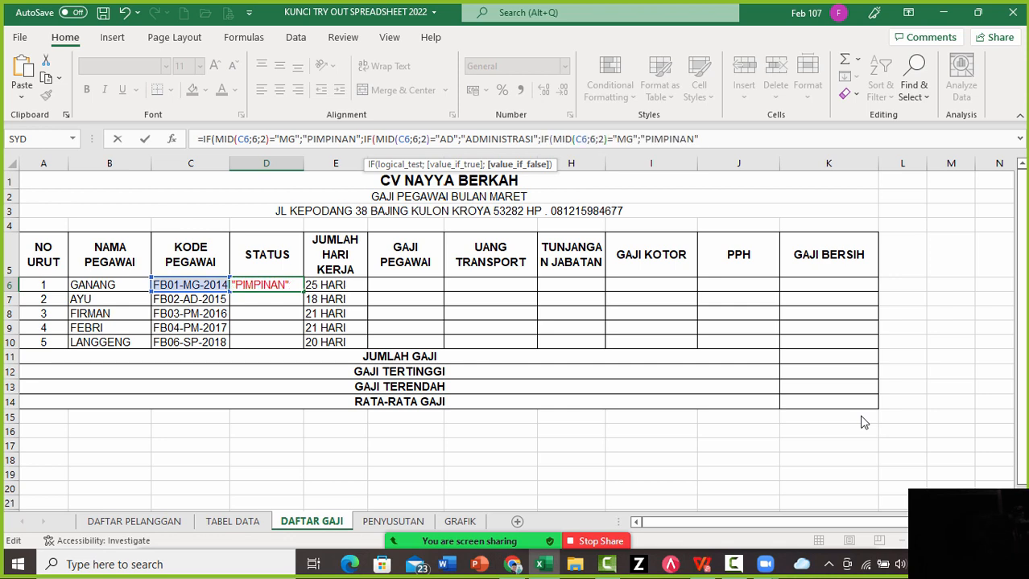
key("Left")
key("Left")
key("Left")
key("Left")
key("Left")
key("Left")
key("Left")
key("Left")
key("Left")
key("Left")
key("Left")
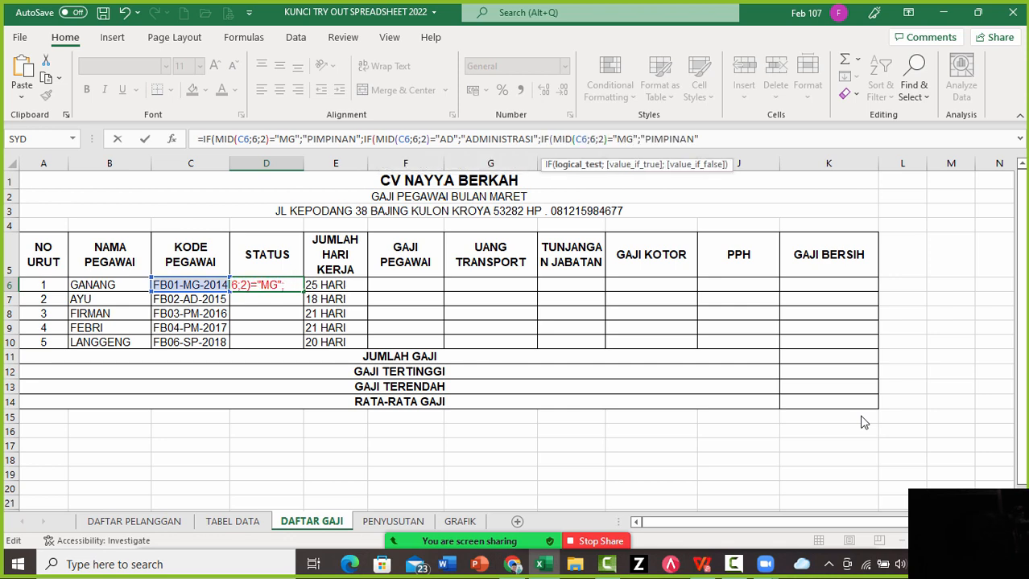
key("BackSpace")
key("BackSpace")
type("PM")
Replace the result text of the "PM" clause in the D6 formula with "PEMASARAN"
key("End")
key("BackSpace")
key("BackSpace")
key("BackSpace")
key("BackSpace")
key("BackSpace")
key("BackSpace")
key("BackSpace")
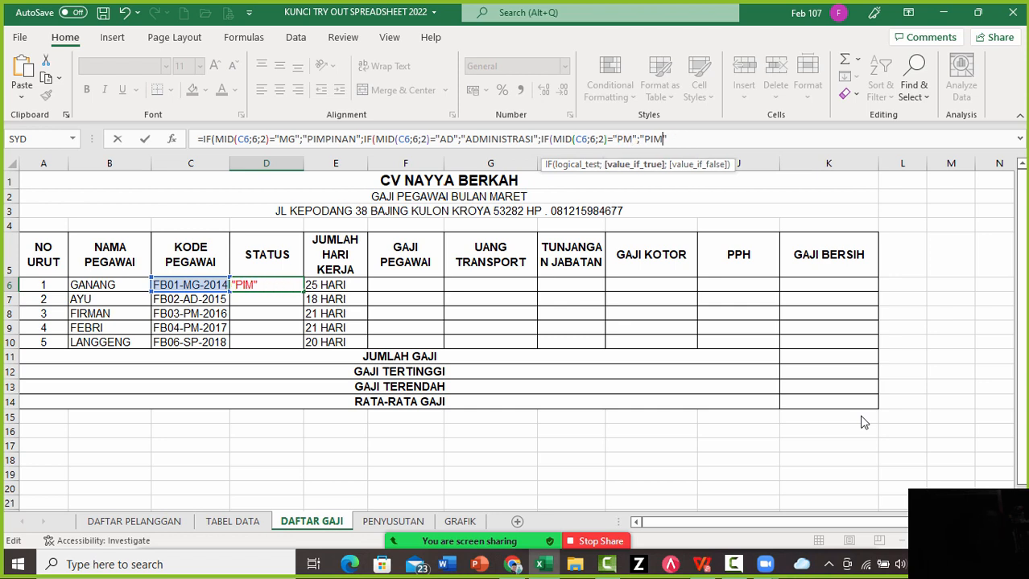
type("EMASARAN")
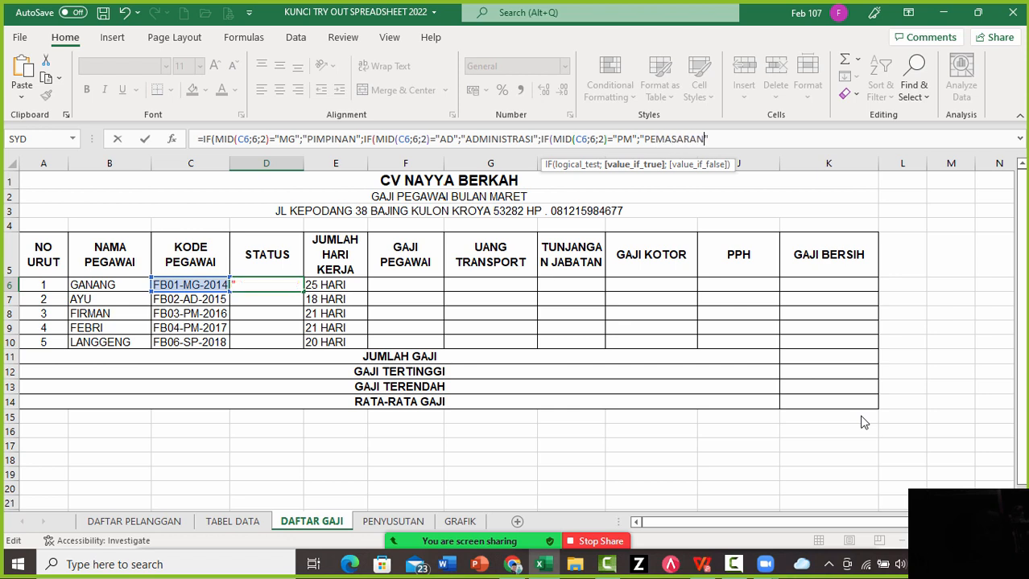
Append a semicolon and a fourth IF(MID(C6;6;2) clause to the D6 formula, testing for the code "SP"
key("End")
type(";")
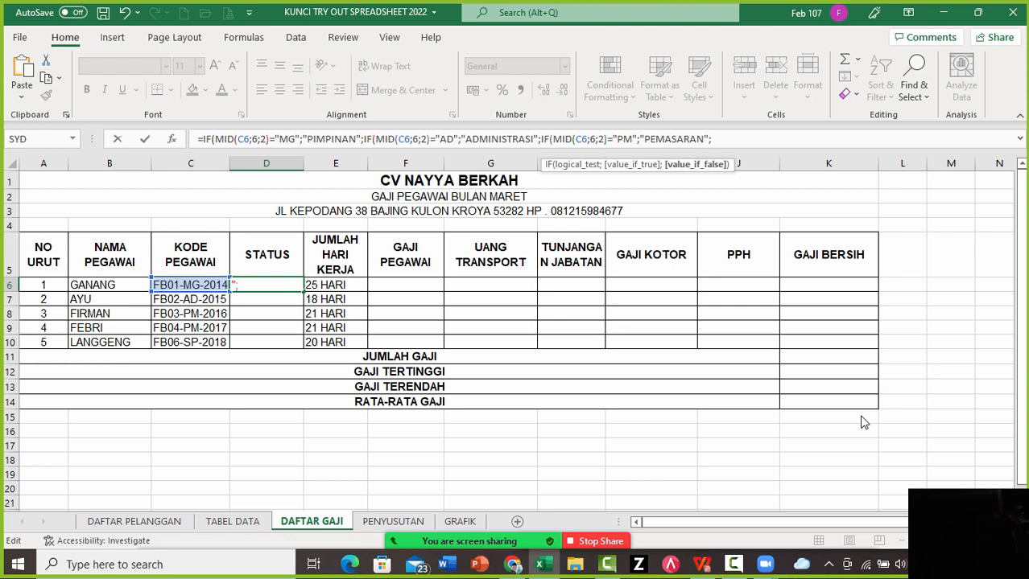
key("ctrl+v")
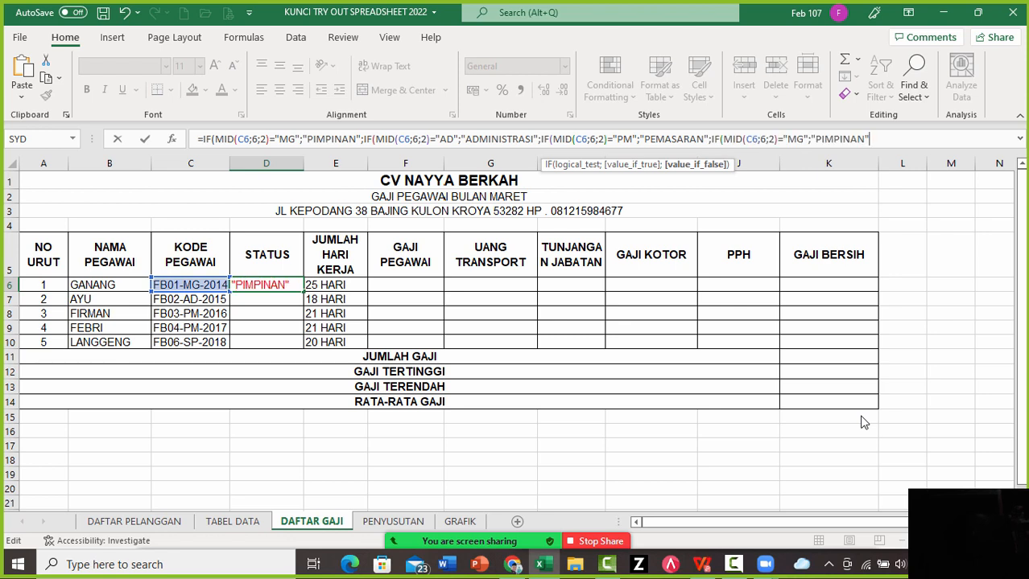
key("Left")
key("Left")
key("Left")
key("Left")
key("Left")
key("Left")
key("Left")
key("Left")
key("Left")
key("Left")
key("Left")
key("Left")
key("BackSpace")
key("BackSpace")
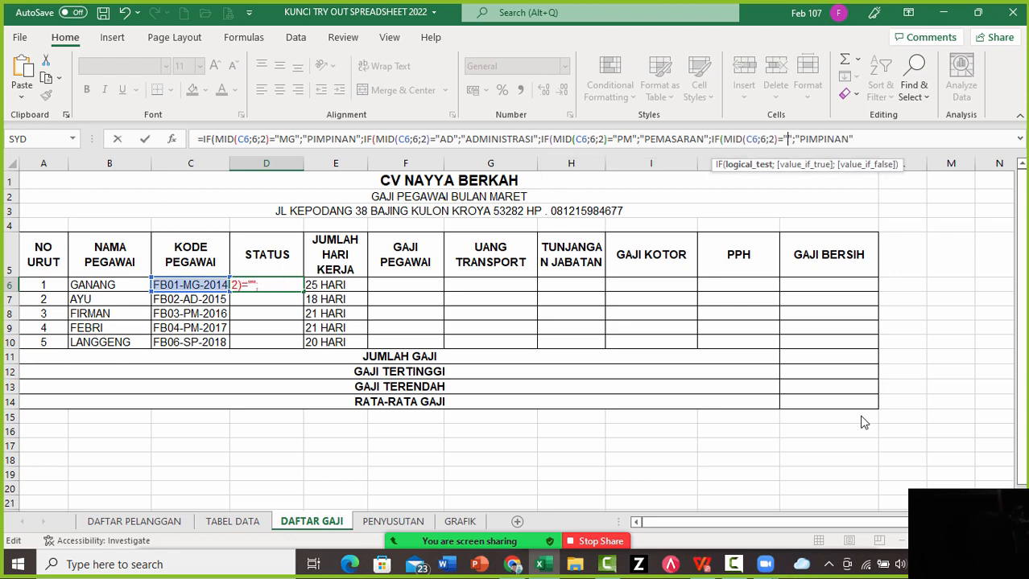
type("SP")
Replace the result text of the "SP" clause in the D6 formula with "SOPIR"
key("Right")
key("Right")
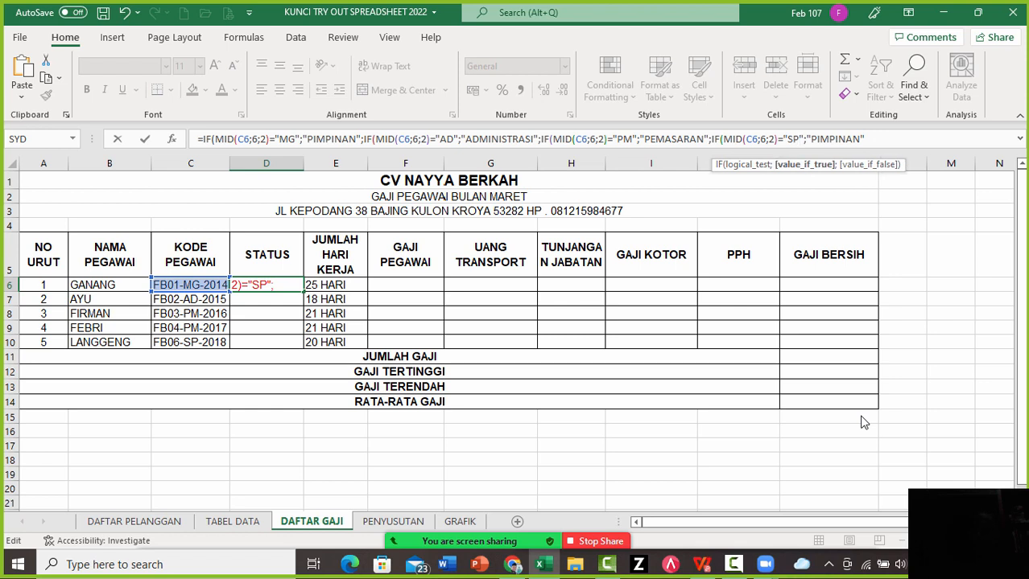
key("Left")
key("Delete")
key("Delete")
key("Delete")
key("Delete")
key("Delete")
key("Delete")
key("Delete")
key("Delete")
type("SOPIR")
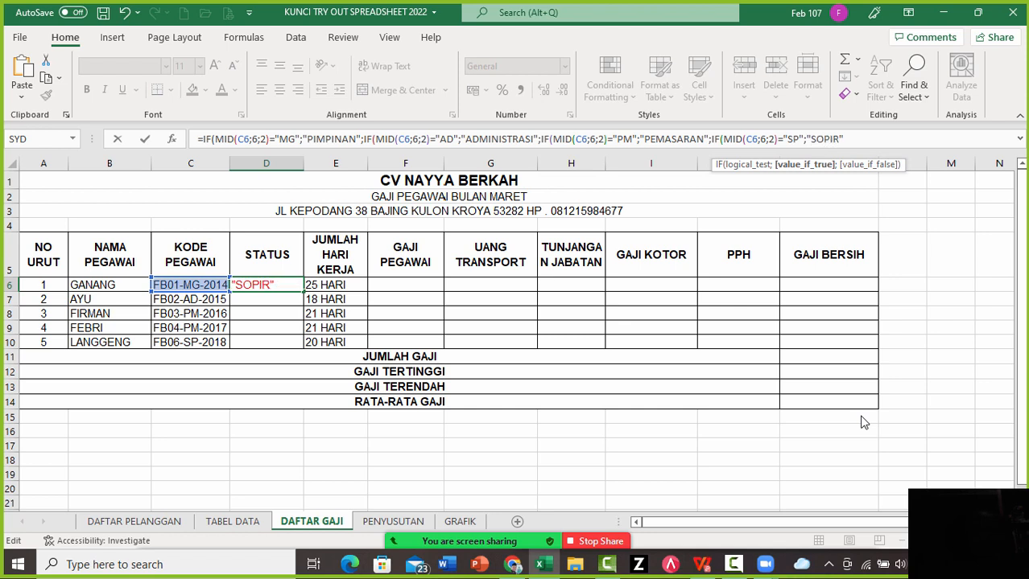
Finish the nested STATUS formula with four closing parentheses and enter it in D6
key("Right")
type("))")
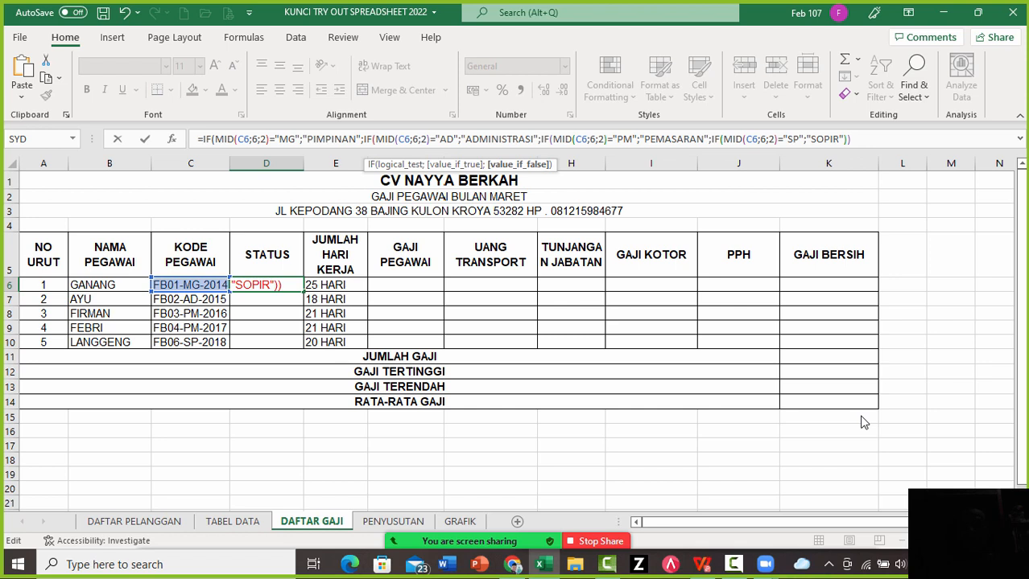
type("))")
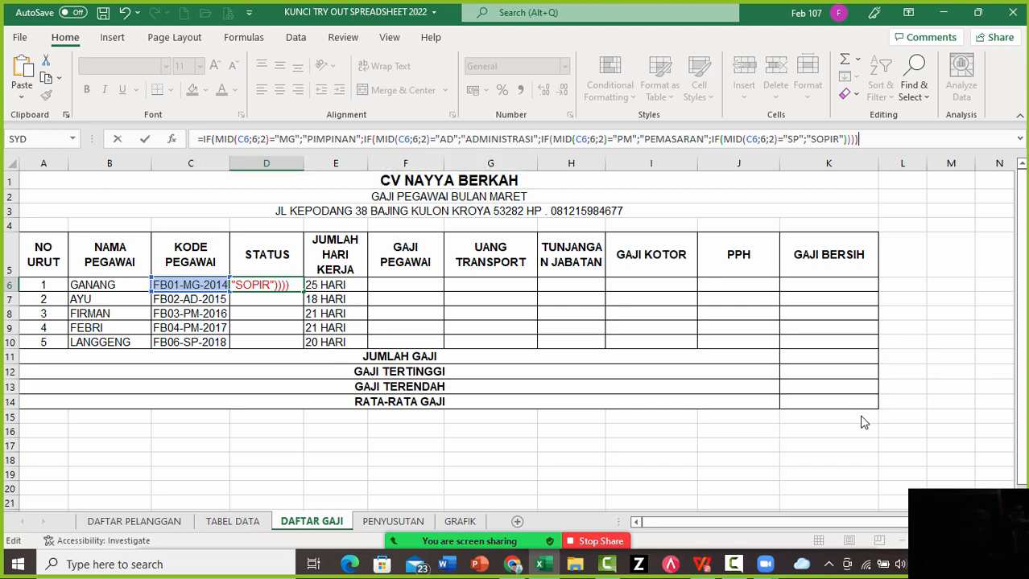
key("Return")
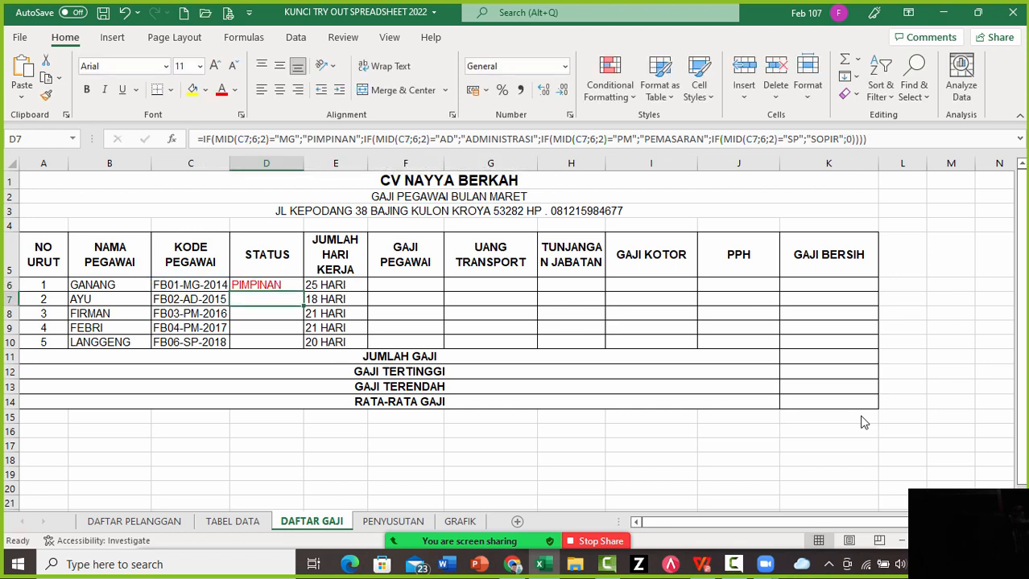
Fill the STATUS formula in D6 down through D10
key("Up")
key("shift+Down")
key("shift+Down")
key("shift+Down")
key("shift+Down")
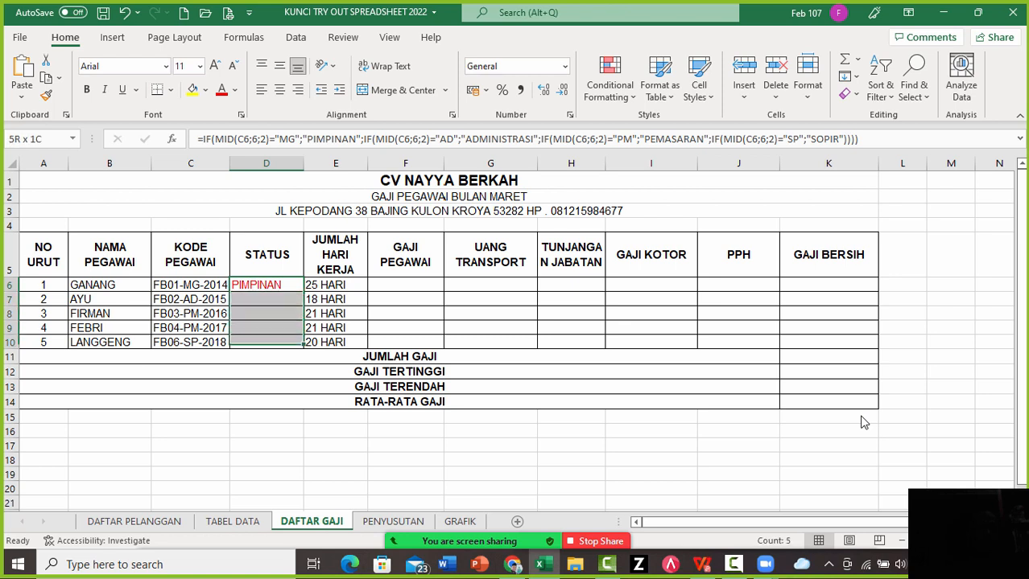
key("ctrl+d")
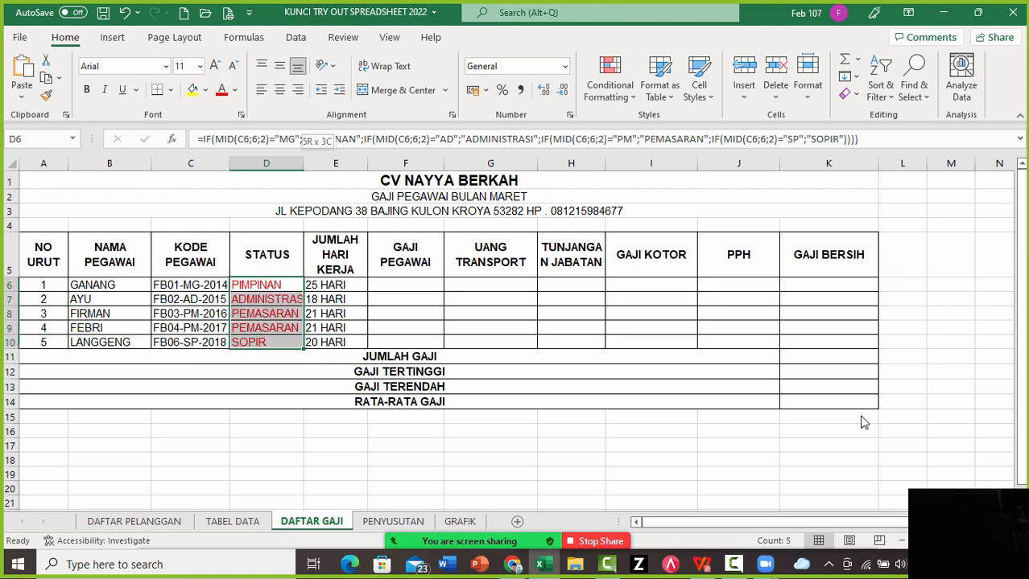
Auto-fit the width of the STATUS column to its contents
key("alt+h")
key("o")
key("i")
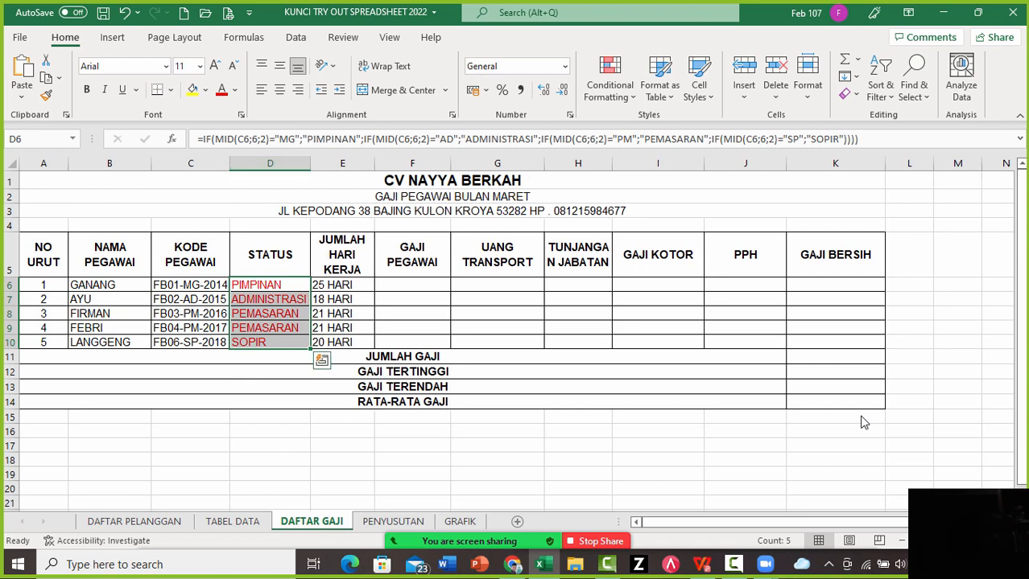
Examine the STATUS formulas in D10, D7 and D6, the employee code in C6, and the GAJI PEGAWAI formula in F6
key("ctrl+Down")
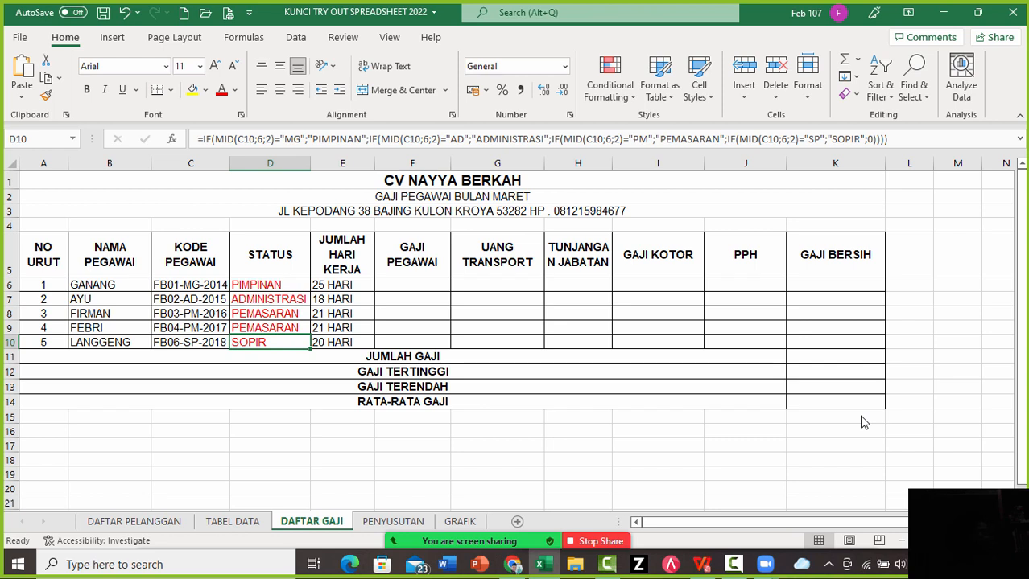
key("Up")
key("Up")
key("Up")
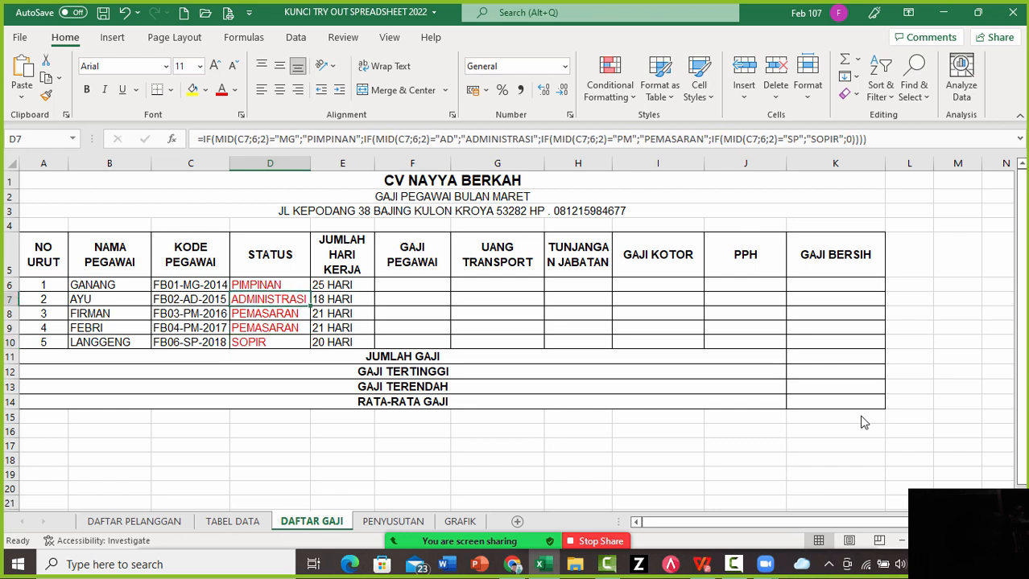
key("Up")
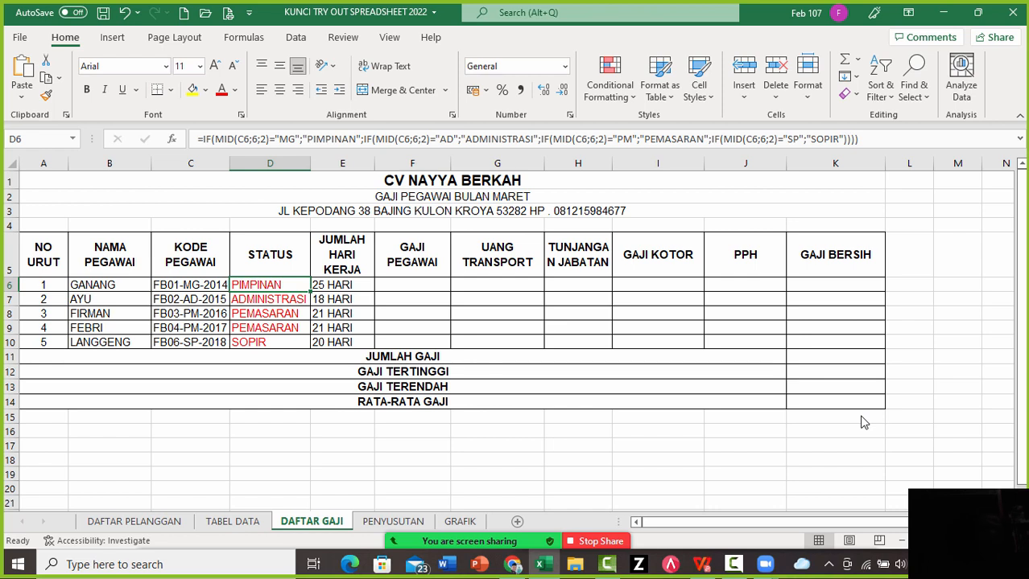
right_click(184, 285)
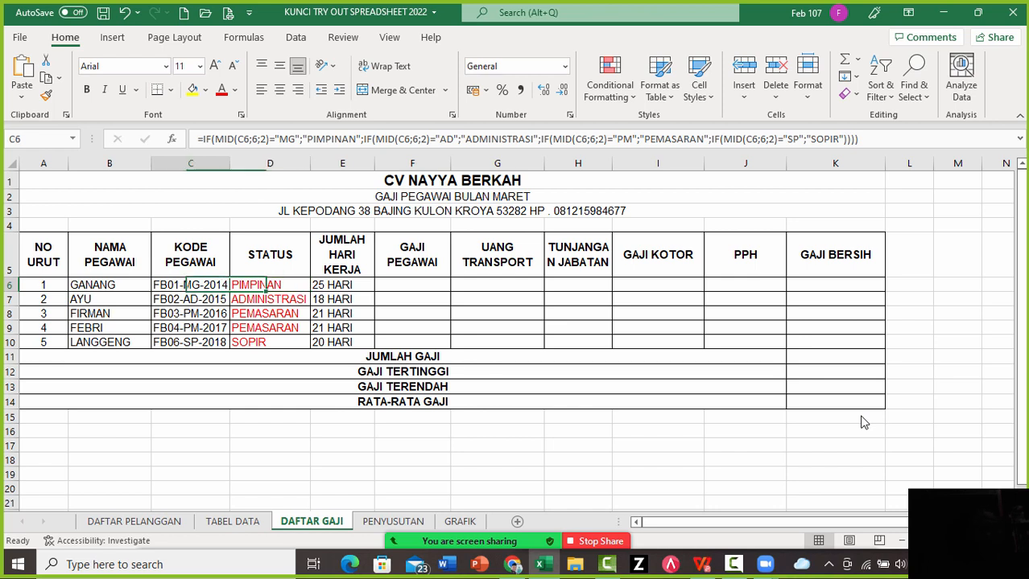
key("Escape")
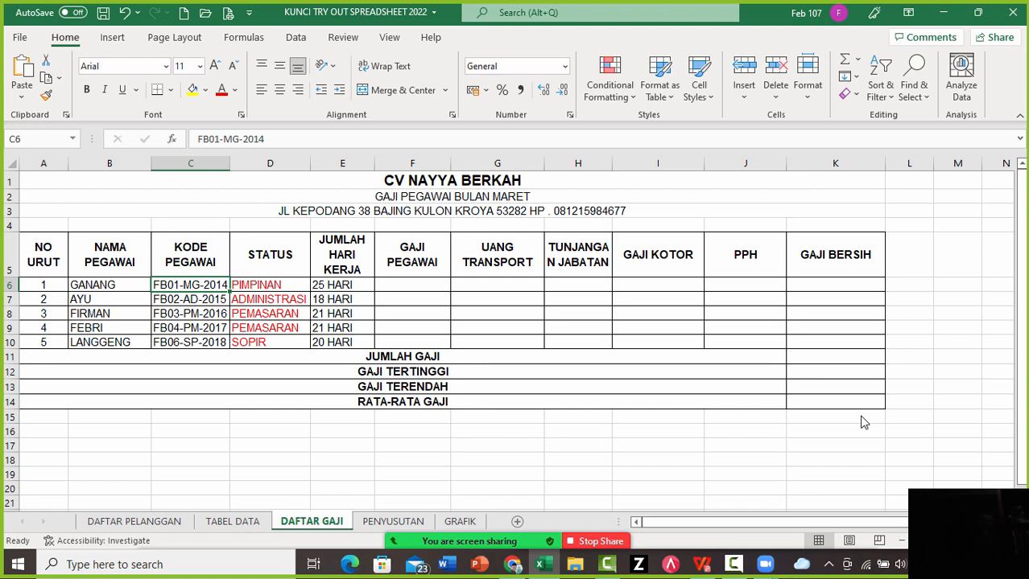
key("Right")
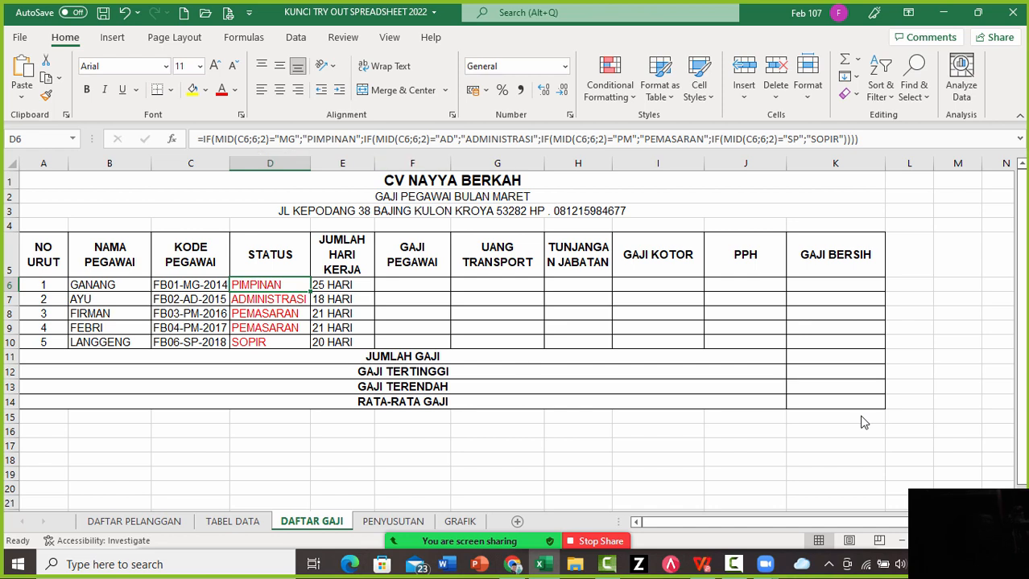
key("Right")
key("Right")
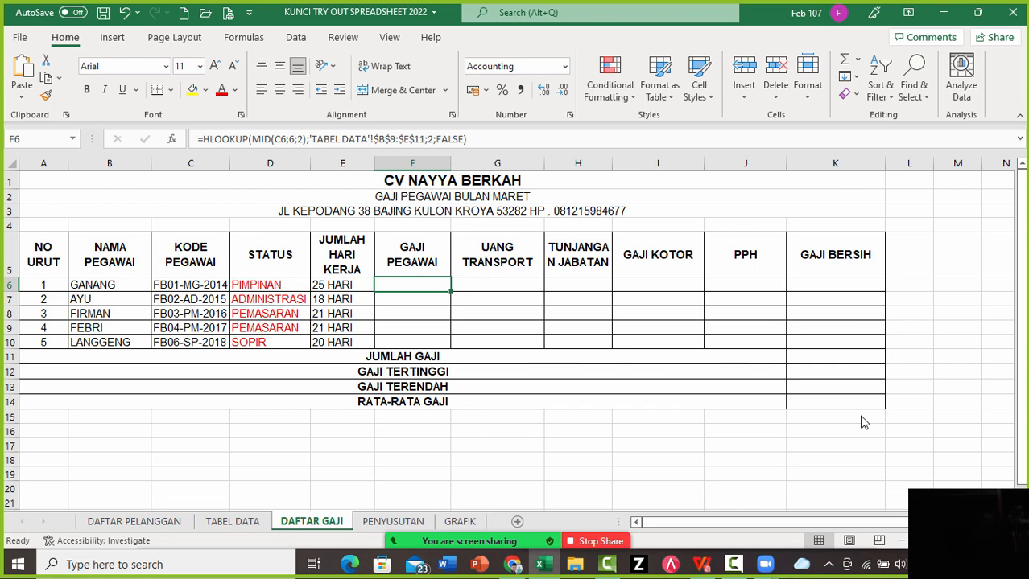
Switch to the task PDF in WPS Office to read the STATUS and GAJI PEGAWAI instructions, and return to the workbook
key("alt+Tab")
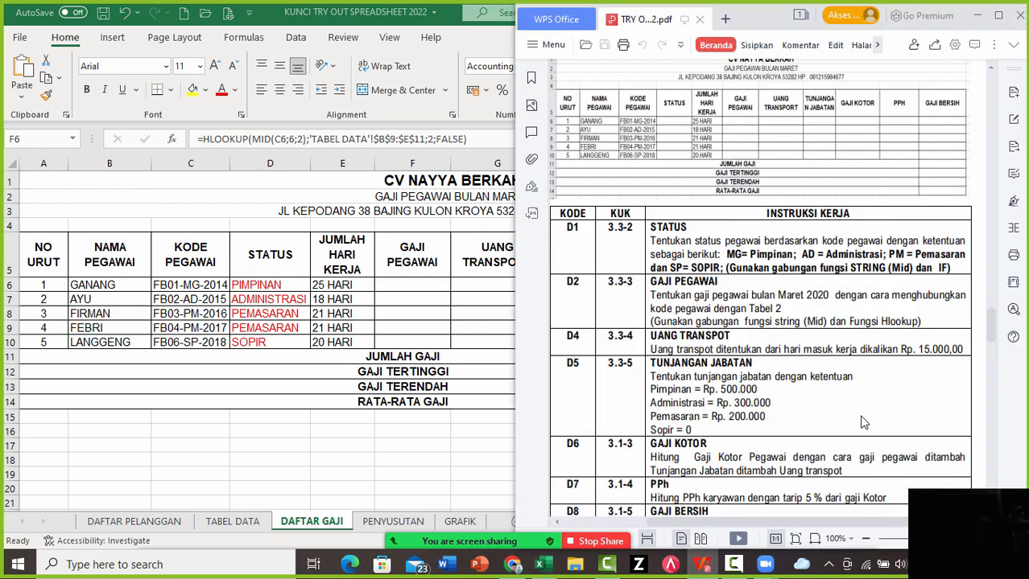
key("alt+Tab")
key("alt+Tab")
key("alt+Tab")
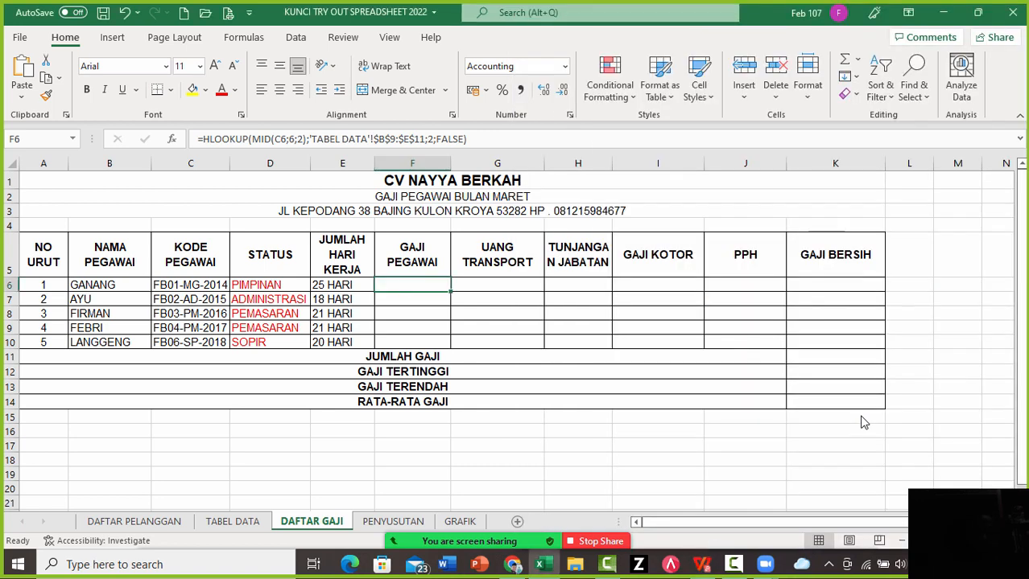
Clear the existing STATUS formula from cell D6
key("Left")
key("Left")
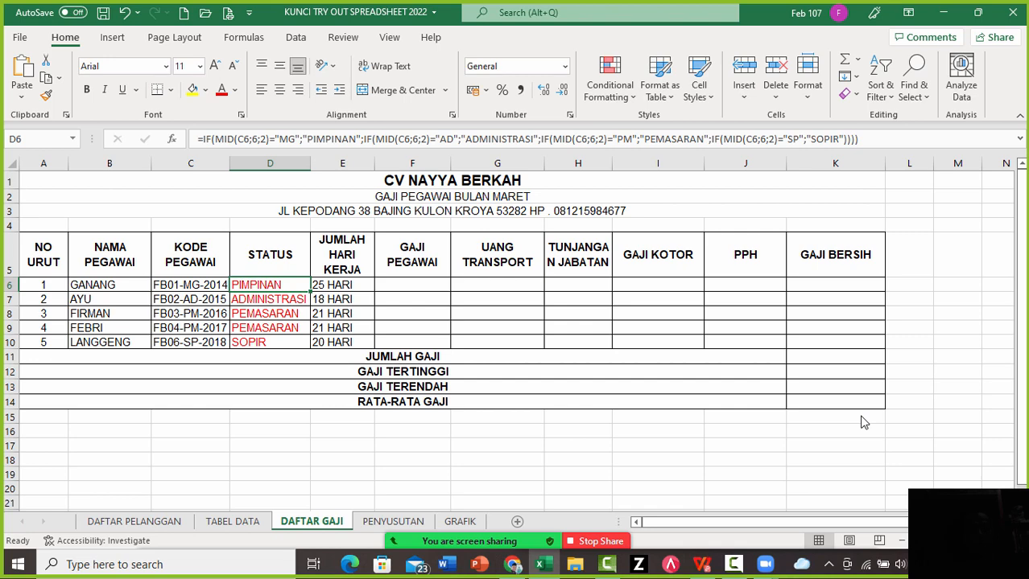
type("=")
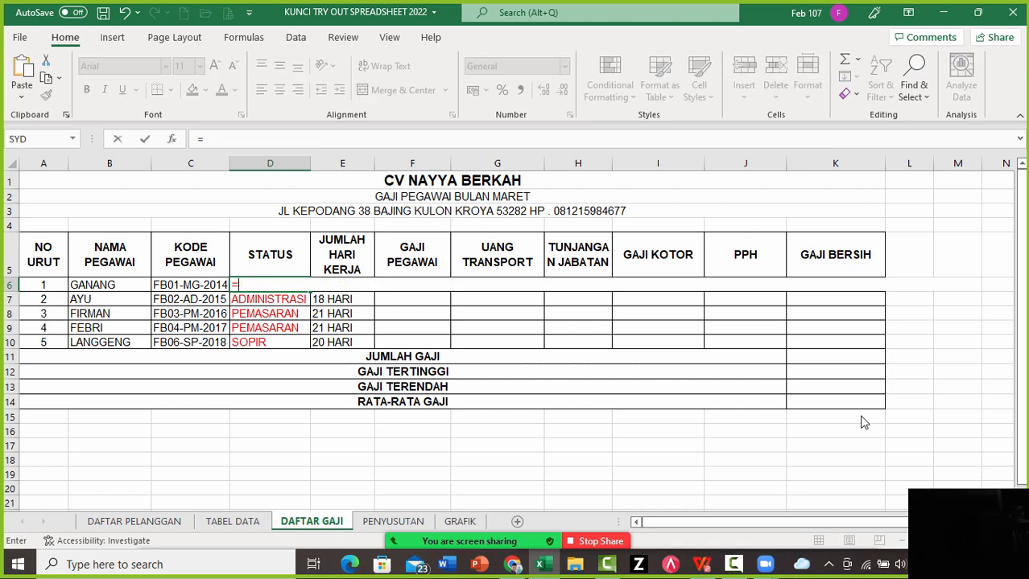
key("Escape")
key("Delete")
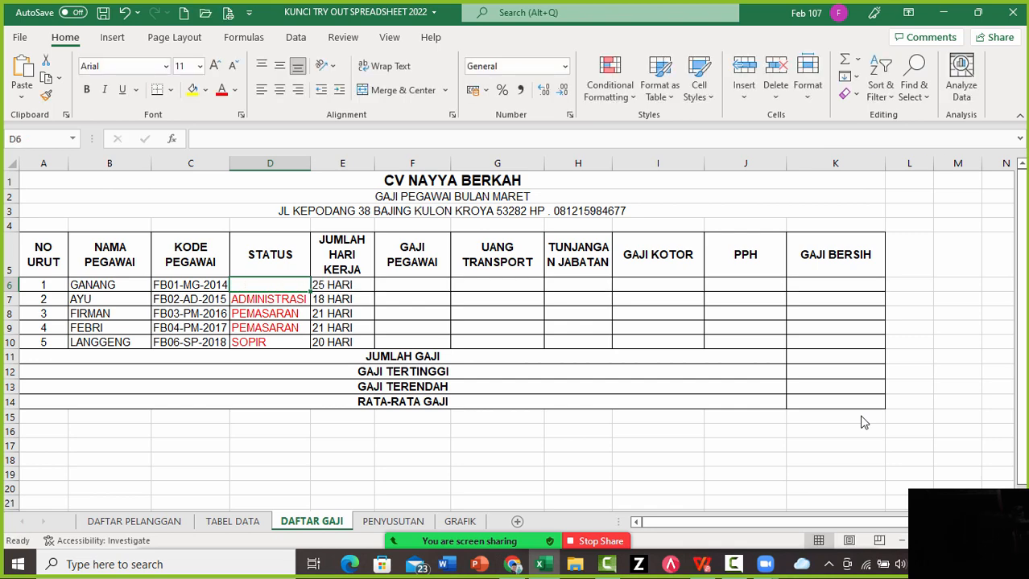
Enter =IF(MID(C6;6;2)="MG";"PIMPINAN") in cell D6
type("=IF")
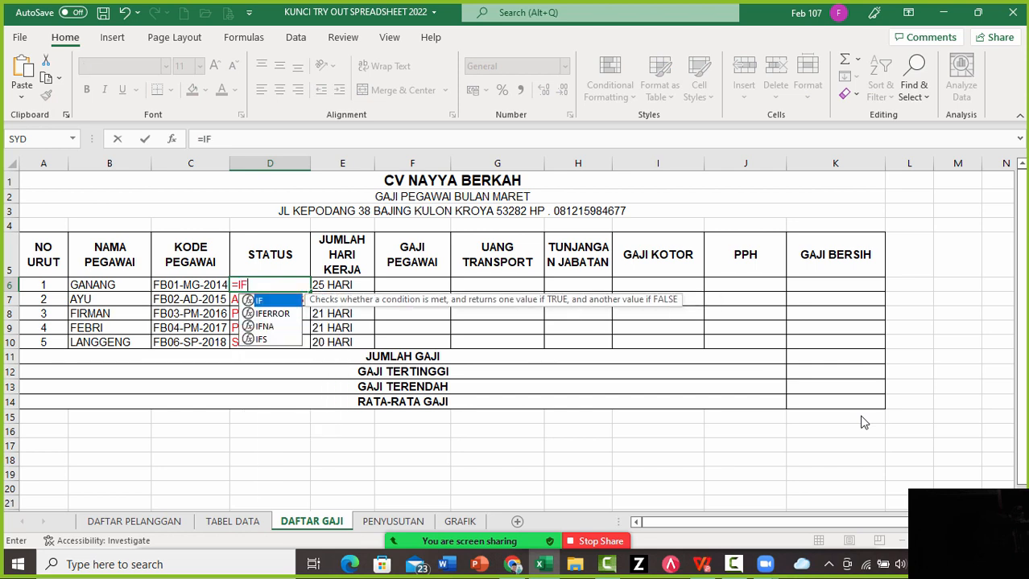
type("(MID")
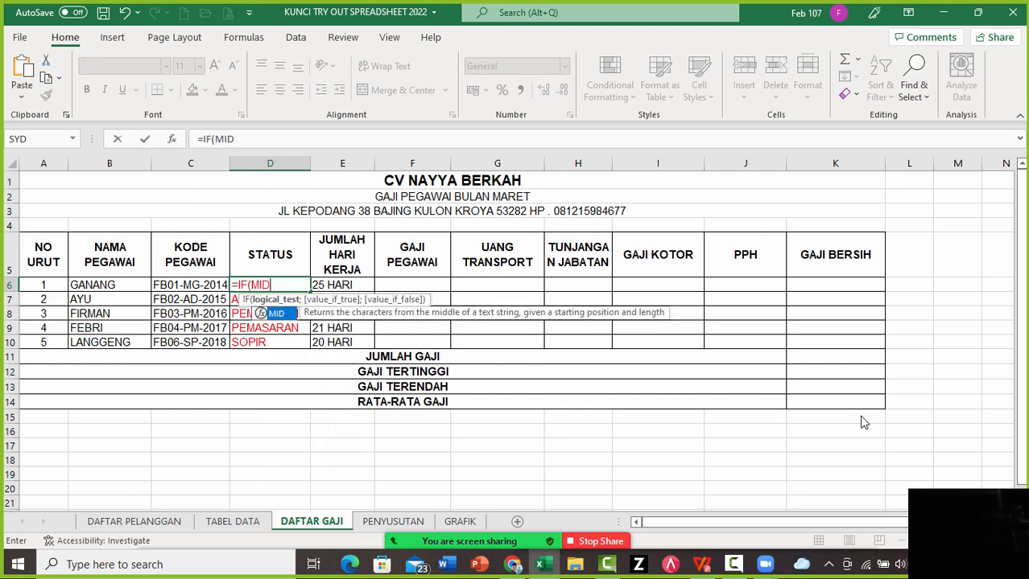
type("(")
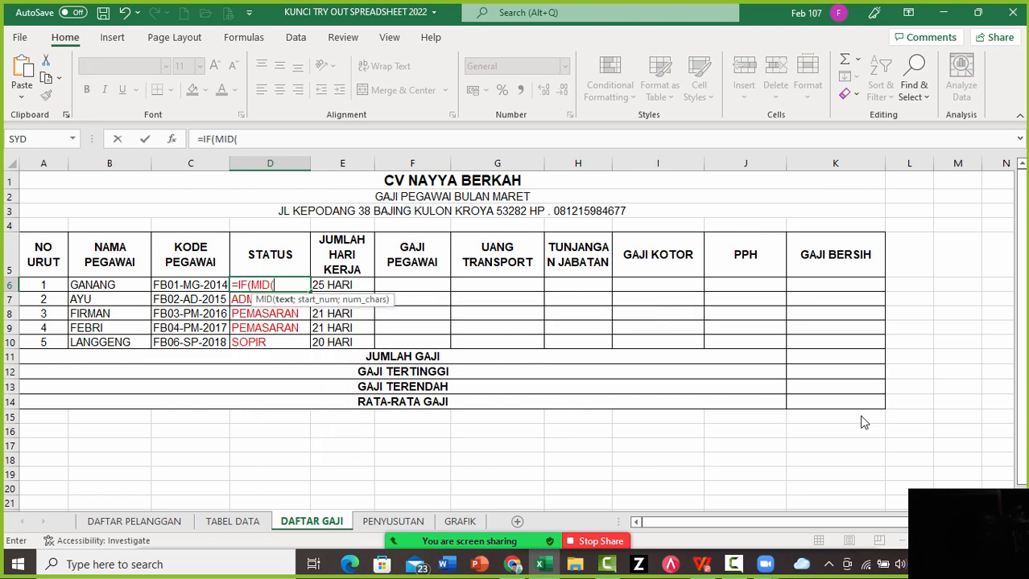
key("Left")
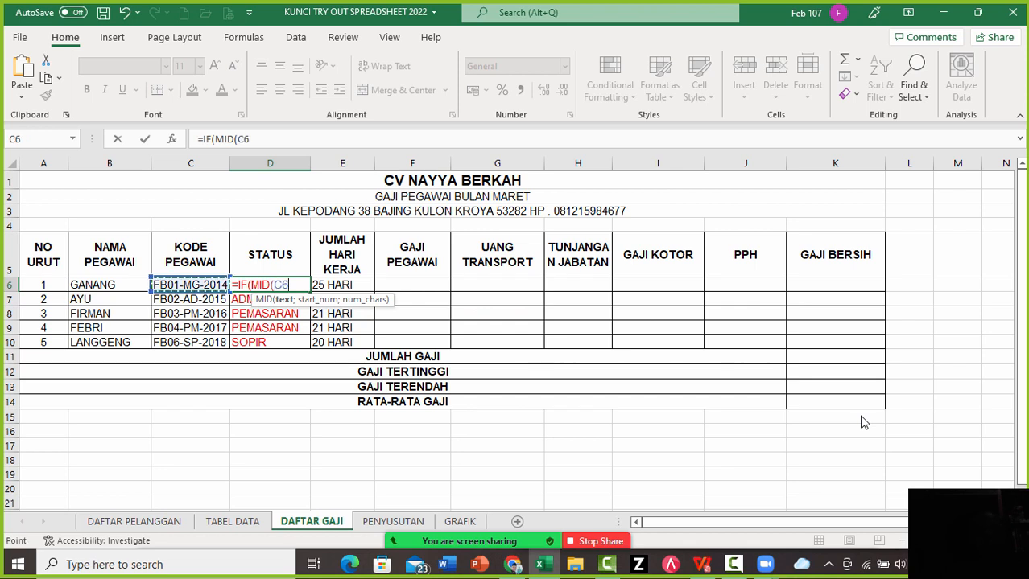
type(";6;")
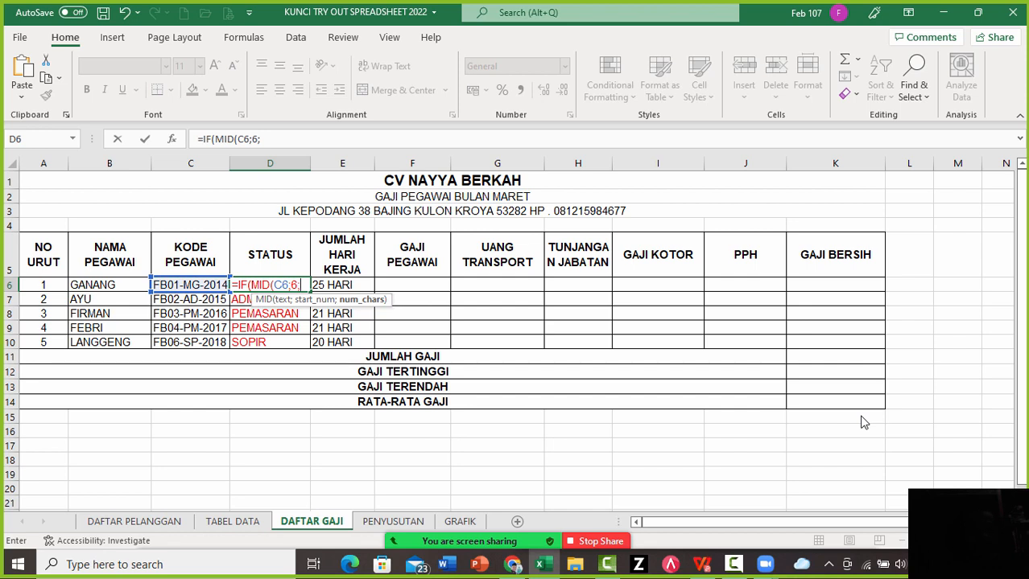
type("2)")
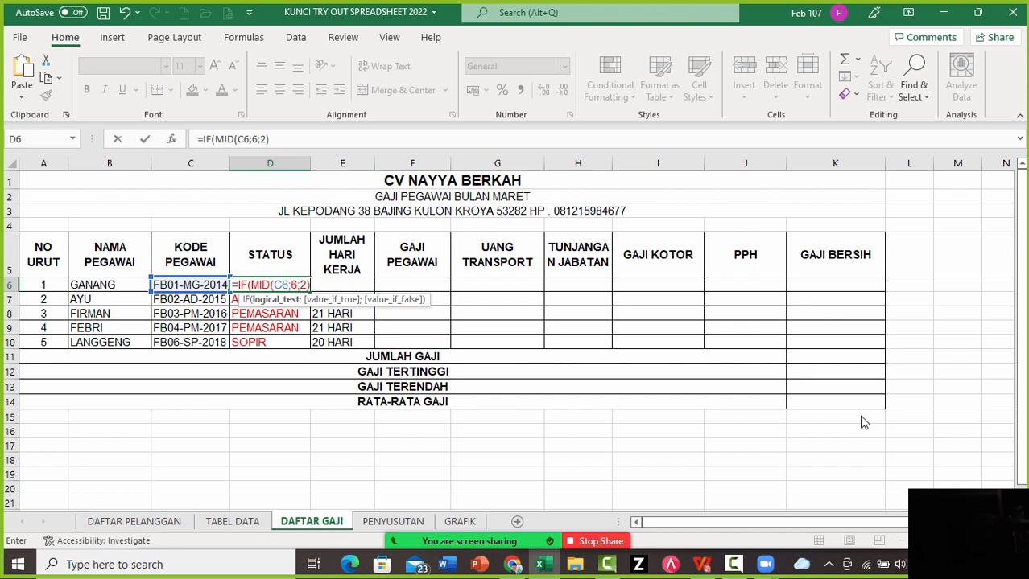
type("=\"MG\"")
type(";")
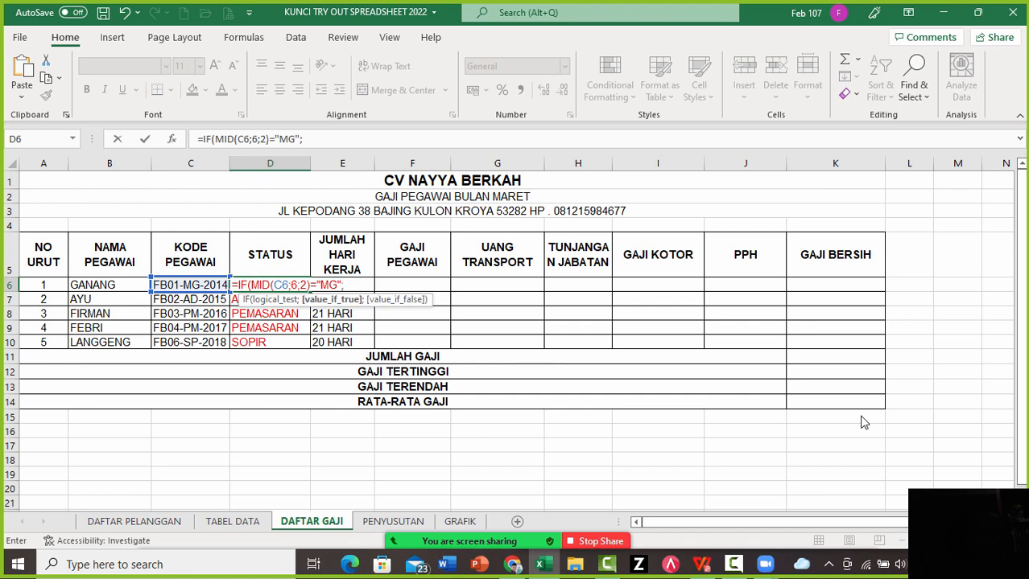
type("\"PIMPINAN")
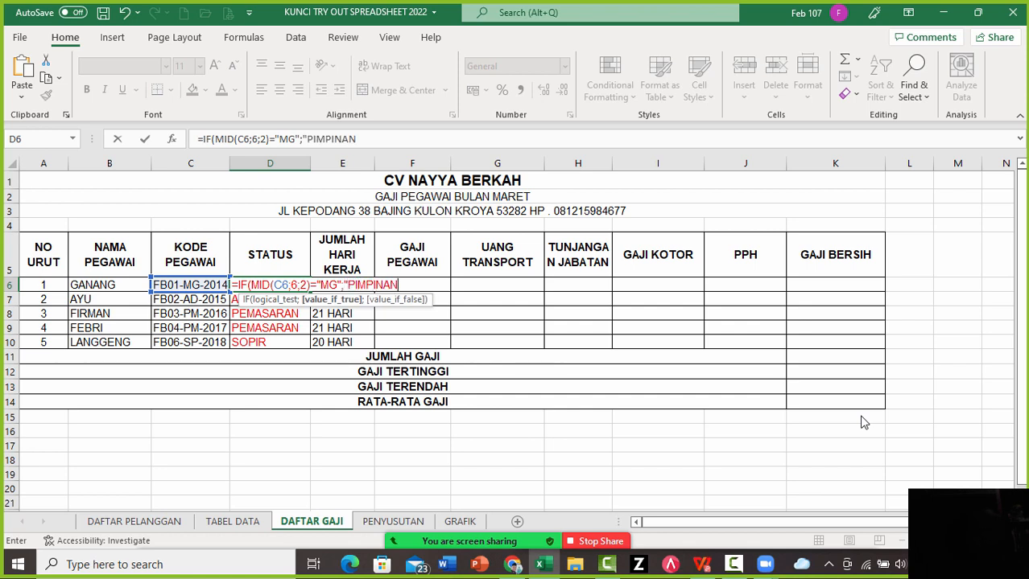
type("\")")
key("Return")
key("Return")
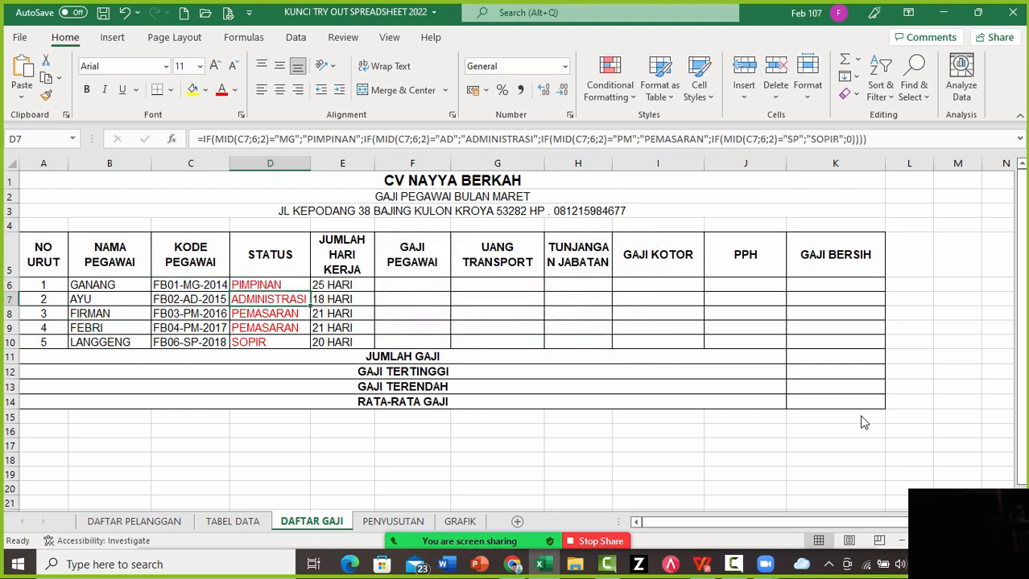
Extend D6's formula by replacing its closing parenthesis with a semicolon and a copy of IF(MID(C6;6;2)="MG";"PIMPINAN"
key("Up")
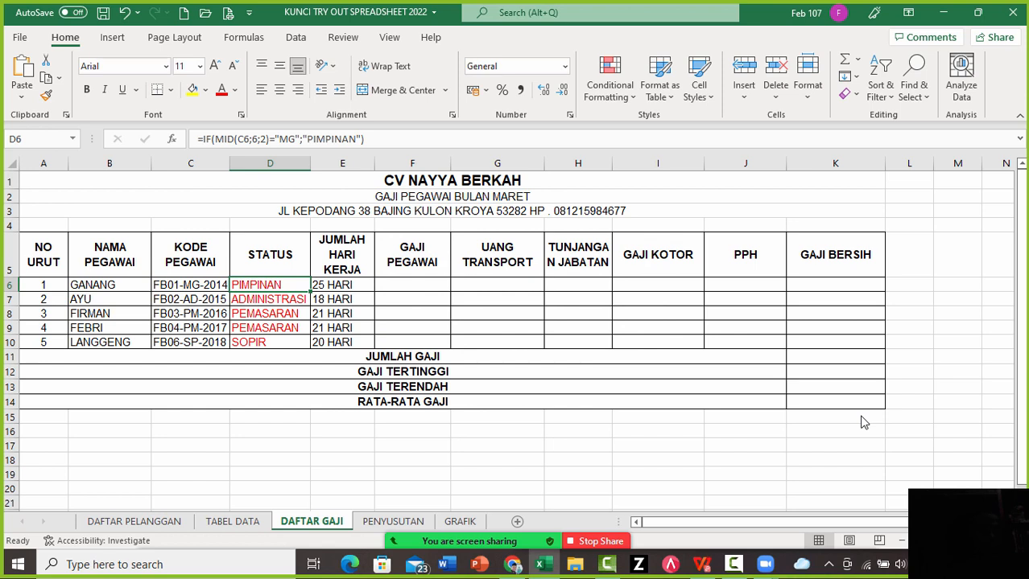
key("F2")
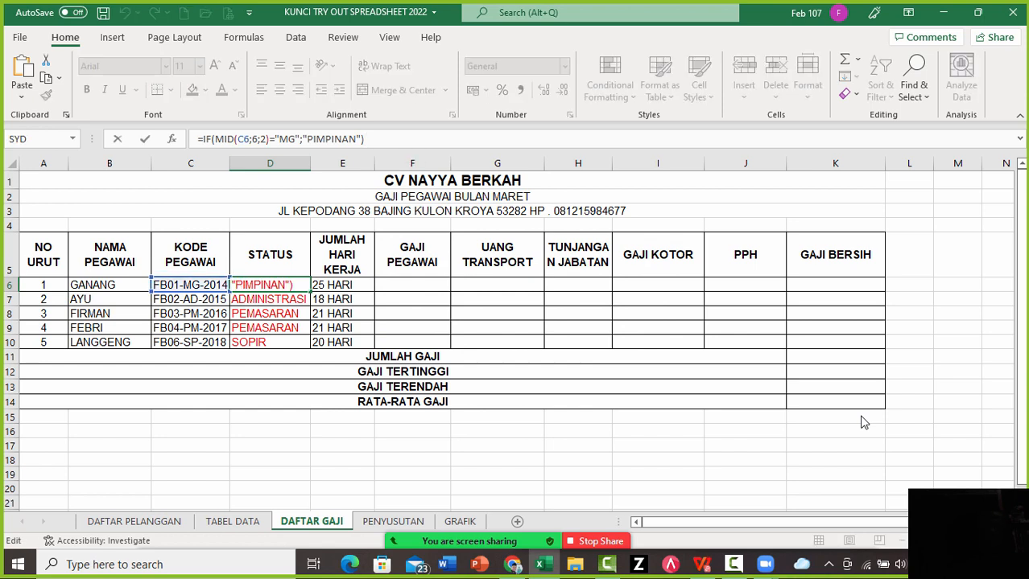
key("Left")
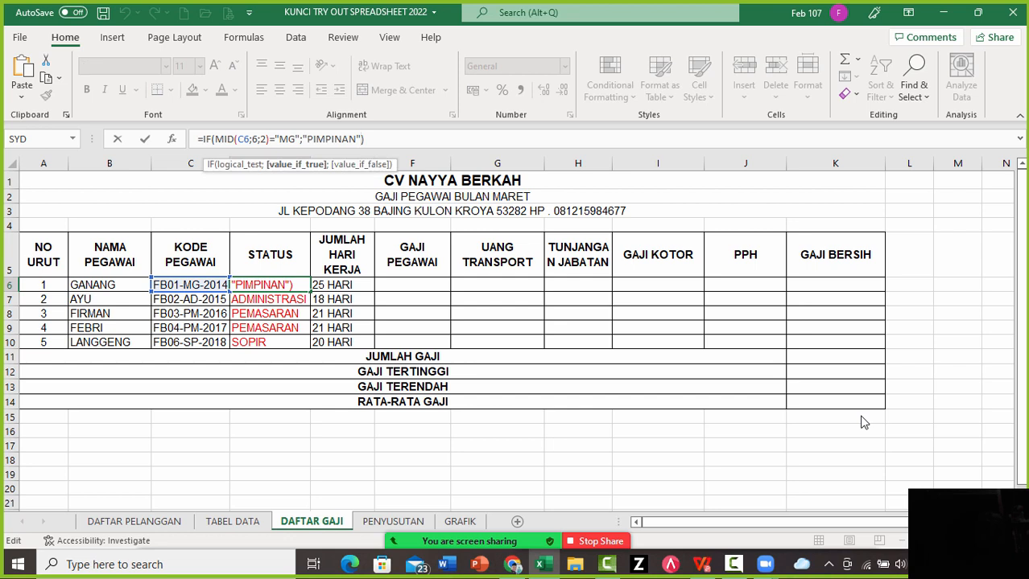
key("shift+Left")
key("shift+Left")
key("shift+Left")
key("shift+Left")
key("shift+Left")
key("shift+Left")
key("shift+Left")
key("shift+Left")
key("shift+Left")
key("shift+Left")
key("shift+Left")
key("shift+Left")
key("shift+Left")
key("shift+Left")
key("shift+Left")
key("shift+Left")
key("shift+Left")
key("shift+Left")
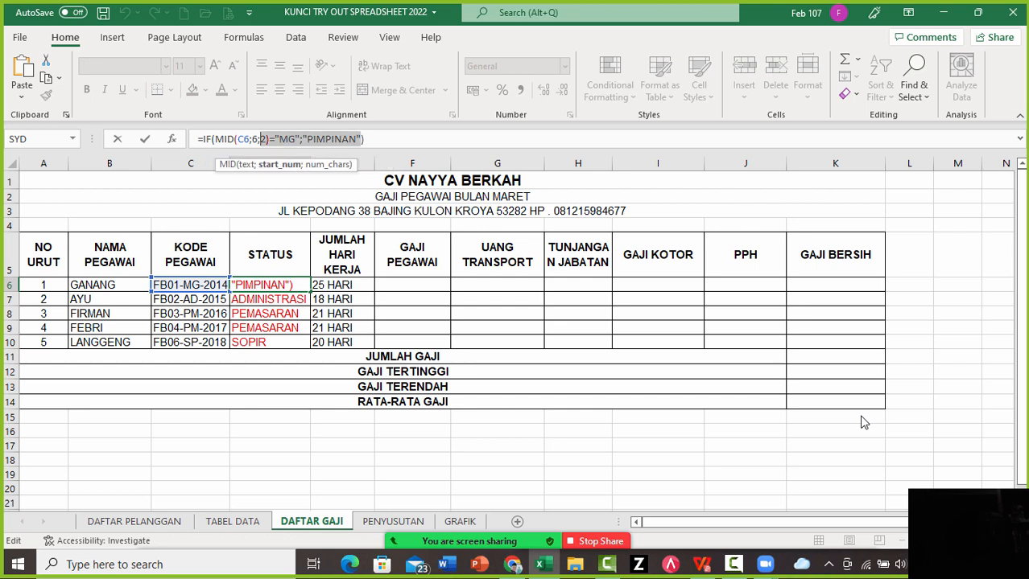
key("shift+Left")
key("shift+Left")
key("shift+Left")
key("shift+Left")
key("shift+Left")
key("shift+Left")
key("shift+Left")
key("shift+Left")
key("shift+Left")
key("shift+Left")
key("shift+Left")
key("shift+Left")
key("ctrl+c")
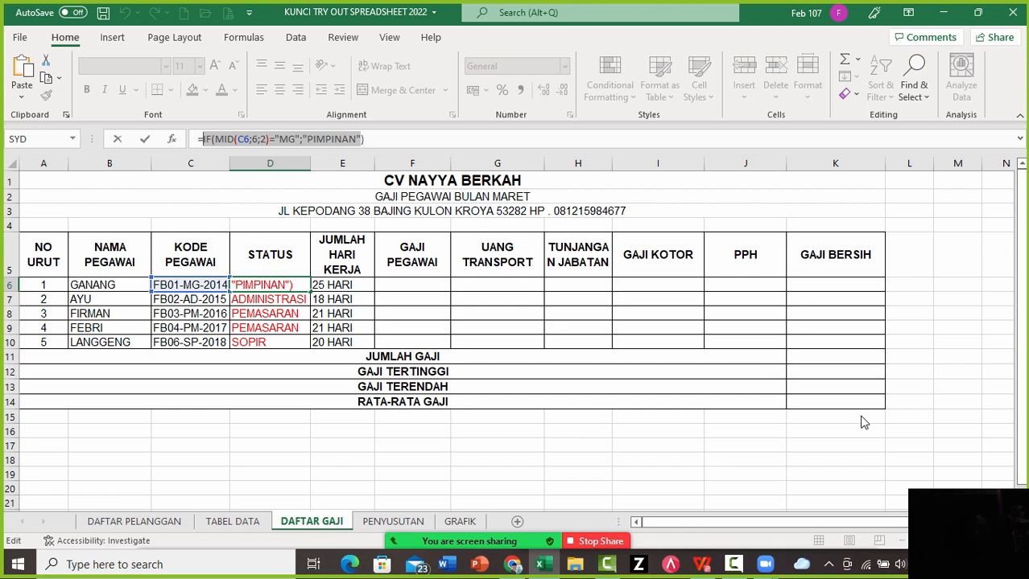
key("End")
key("BackSpace")
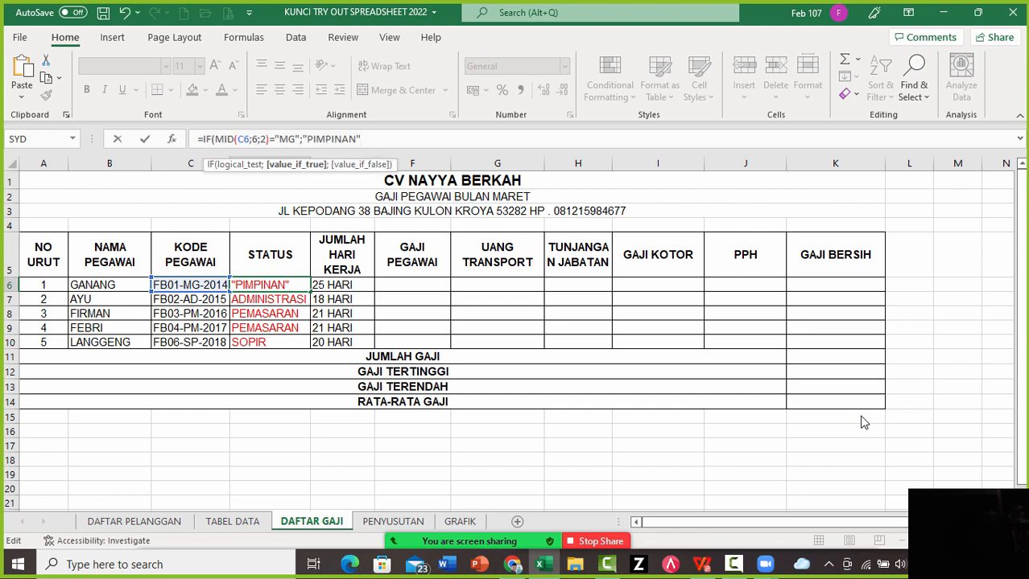
type(";")
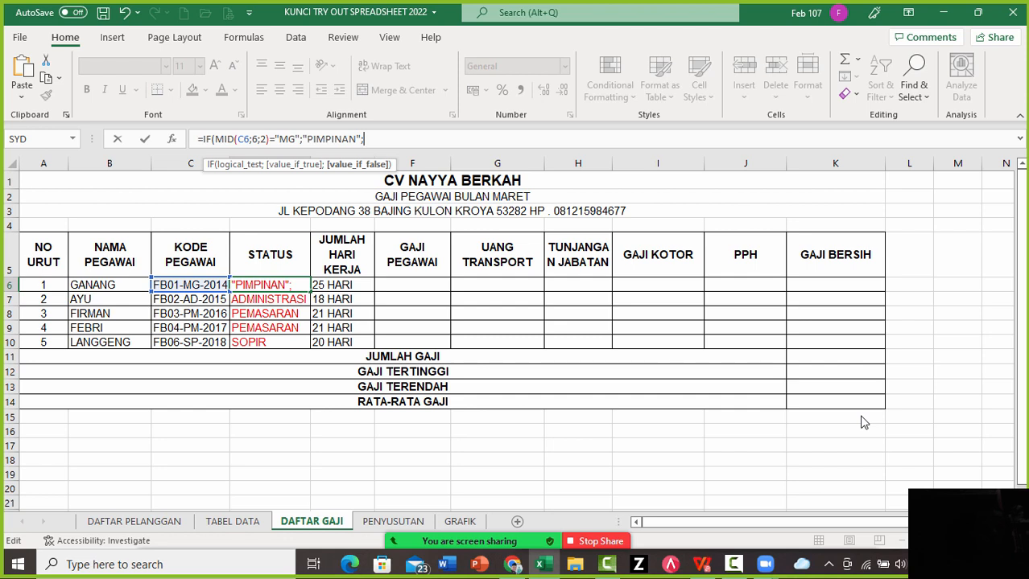
key("ctrl+v")
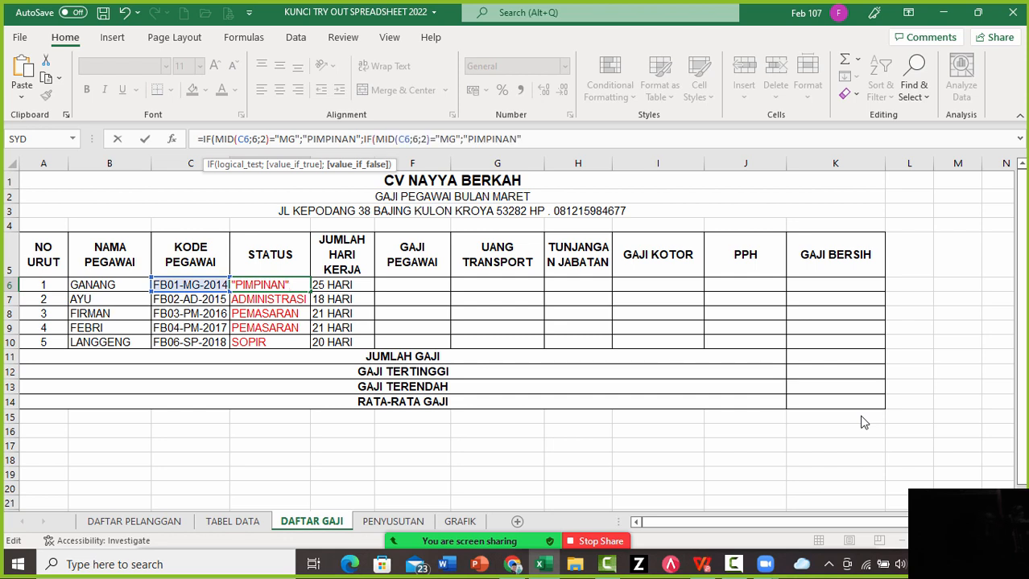
Change the code tested by the second IF in D6 to "AD"
key("Left")
key("Left")
key("Left")
key("Left")
key("Left")
key("Left")
key("Left")
key("Left")
key("Left")
key("Left")
key("Left")
key("Left")
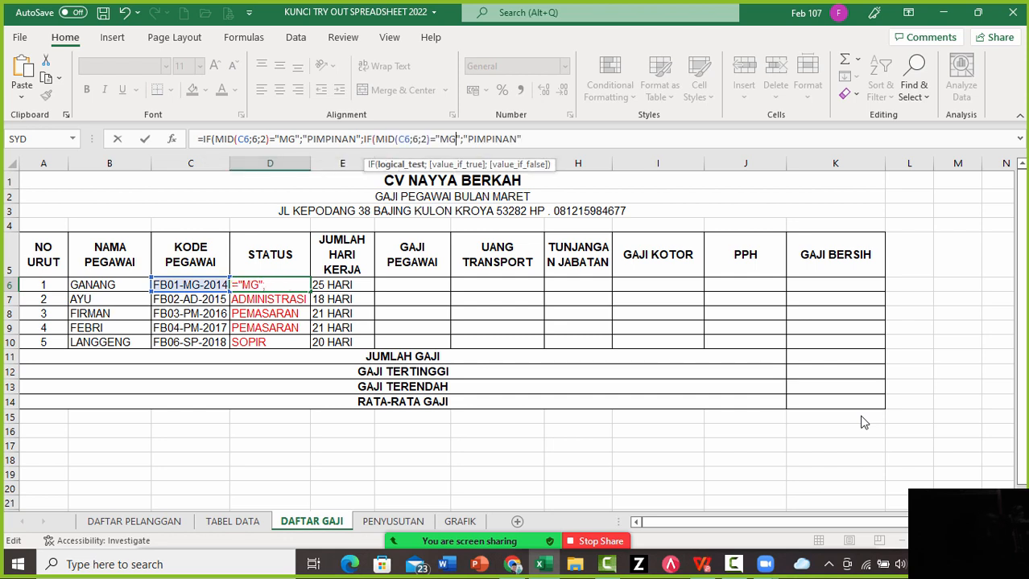
key("BackSpace")
key("BackSpace")
type("AD")
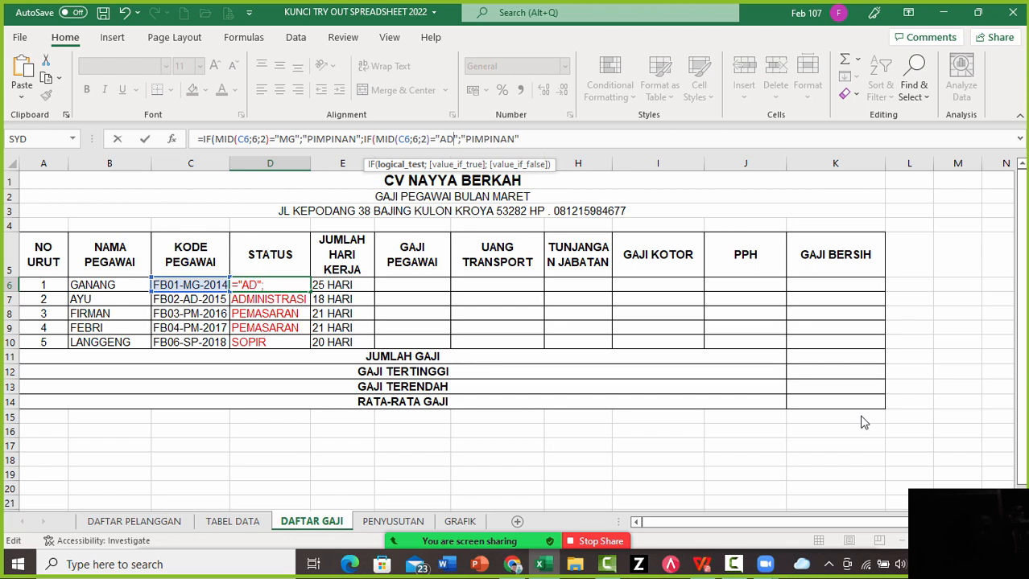
Change the result returned by the second IF in D6 to "ADMINISTRASI"
key("Right")
key("Right")
key("Right")
key("Right")
key("Right")
key("Right")
key("Right")
key("Right")
key("Right")
key("Right")
key("Right")
key("BackSpace")
key("BackSpace")
key("BackSpace")
key("BackSpace")
key("BackSpace")
key("BackSpace")
key("BackSpace")
key("BackSpace")
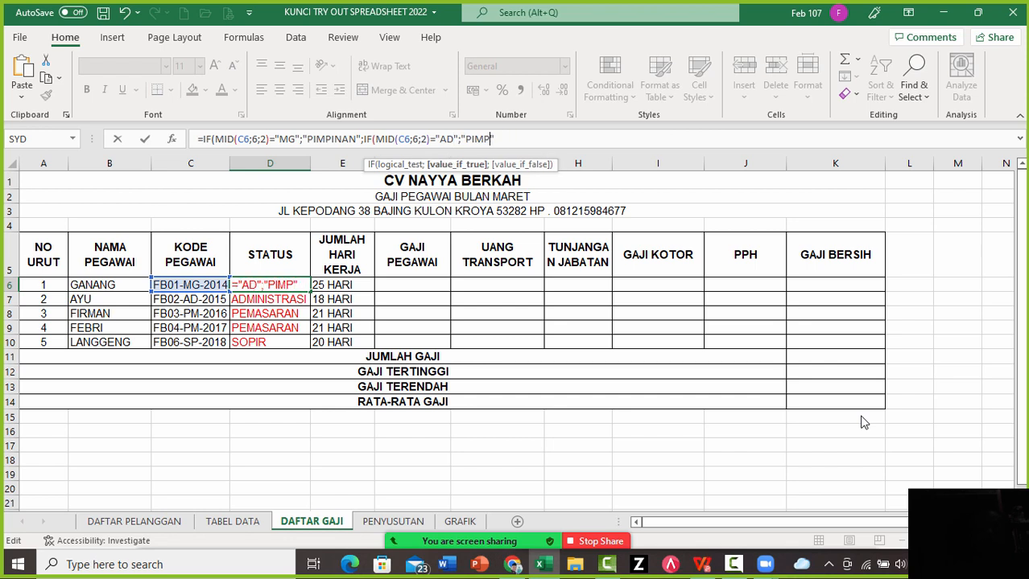
type("ADMIN")
key("BackSpace")
key("BackSpace")
key("BackSpace")
type("MINISTRASI\"")
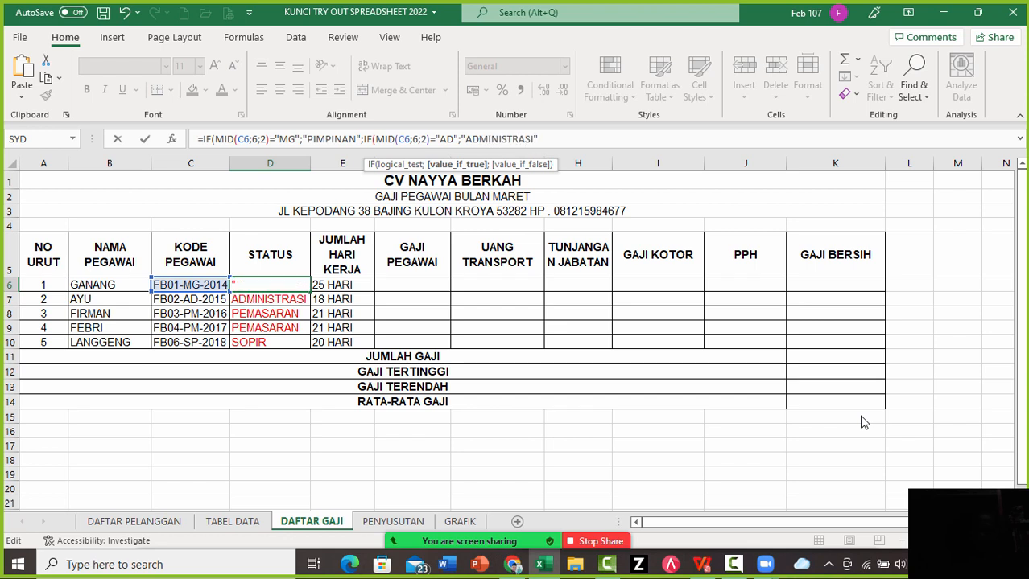
Append a semicolon and another copy of IF(MID(C6;6;2)="MG";"PIMPINAN" to D6's formula, and set its tested code to "PM"
type(";")
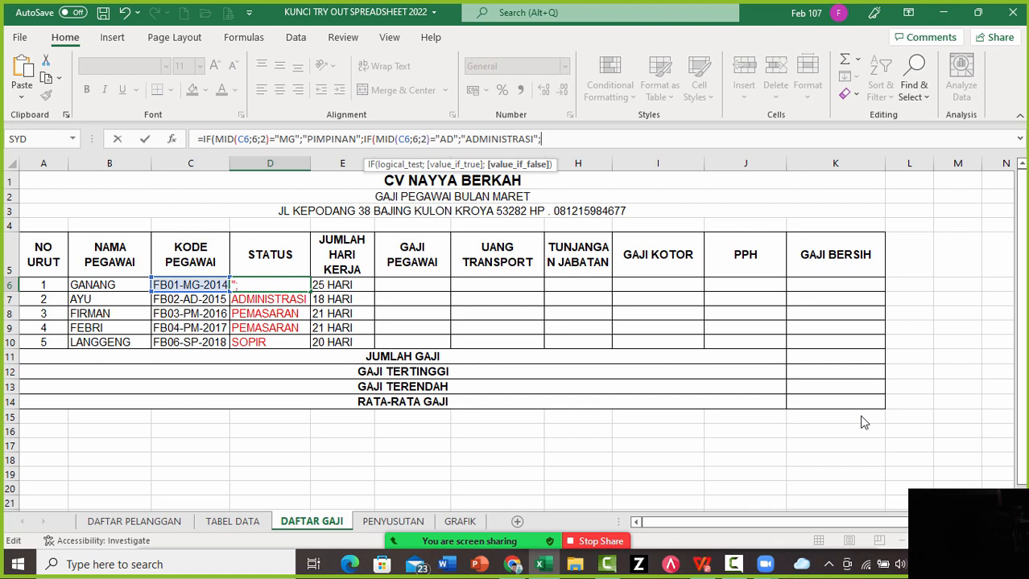
key("ctrl+v")
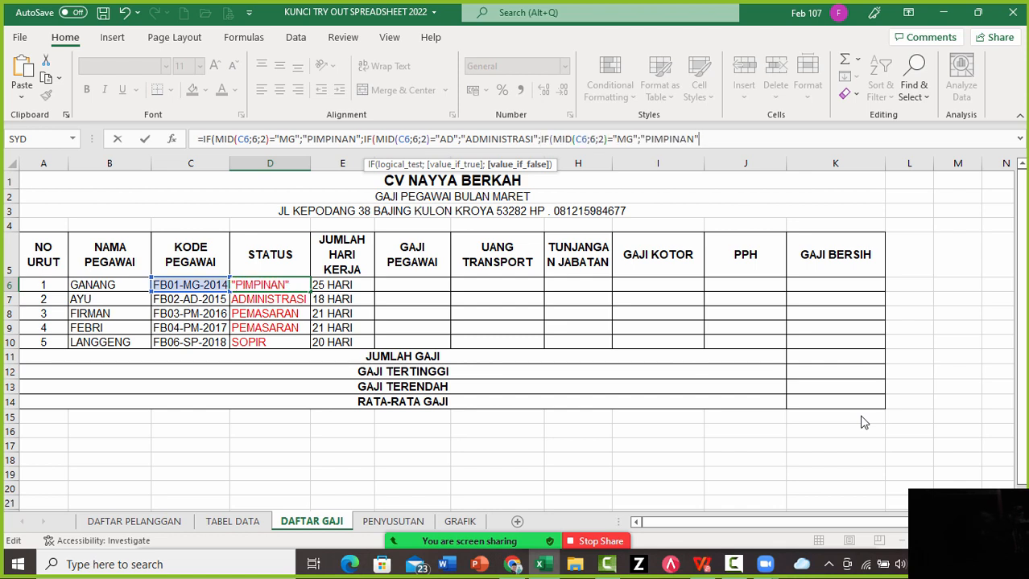
key("Left")
key("Left")
key("Left")
key("Left")
key("Left")
key("Left")
key("Left")
key("Left")
key("Left")
key("Left")
key("Left")
key("Left")
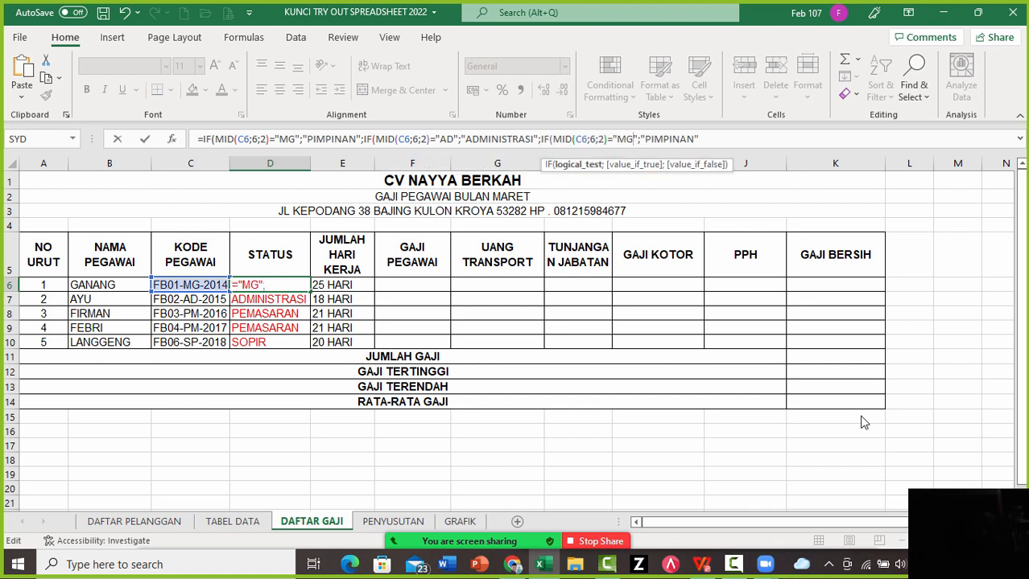
key("BackSpace")
key("BackSpace")
type("PM")
Change the result returned by the third IF in D6 to "PEMASARAN"
key("End")
key("BackSpace")
key("BackSpace")
key("BackSpace")
key("BackSpace")
key("BackSpace")
key("BackSpace")
key("BackSpace")
key("BackSpace")
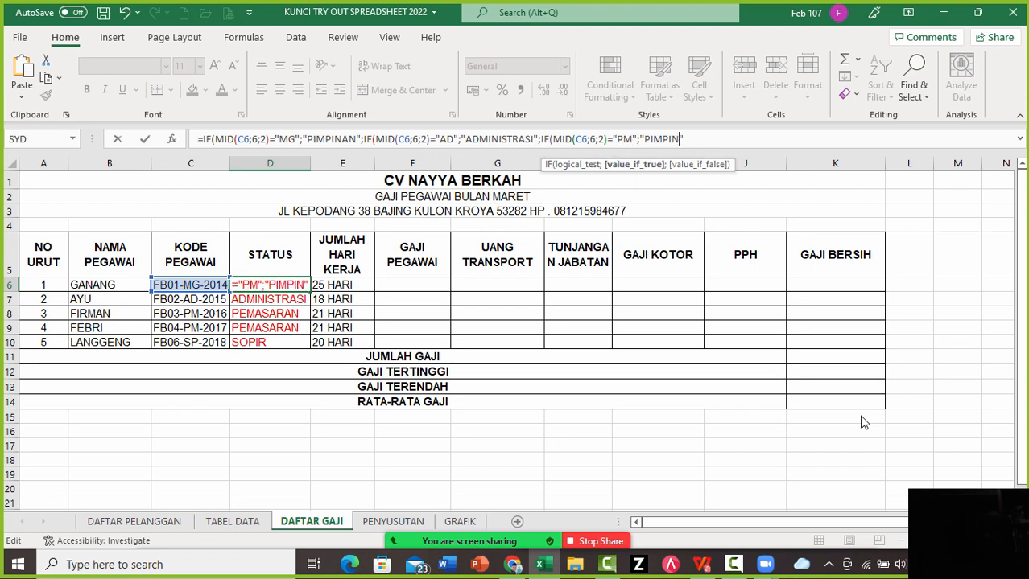
type("EMASARAN\"")
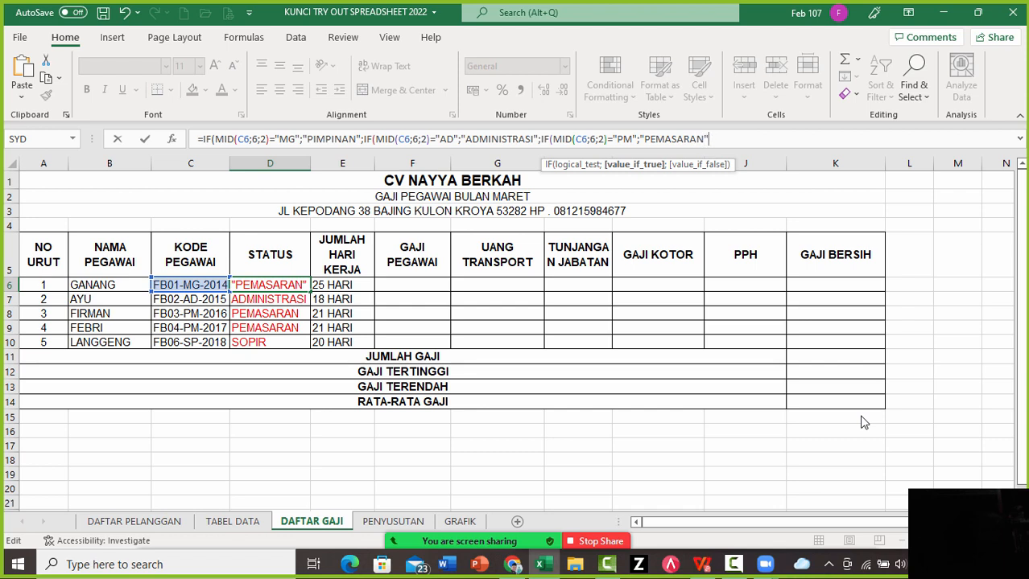
Add a semicolon and a fourth copy of the IF(MID(C6;6;2)="MG";"PIMPINAN" clause to D6, testing for the code "SP"
type(";")
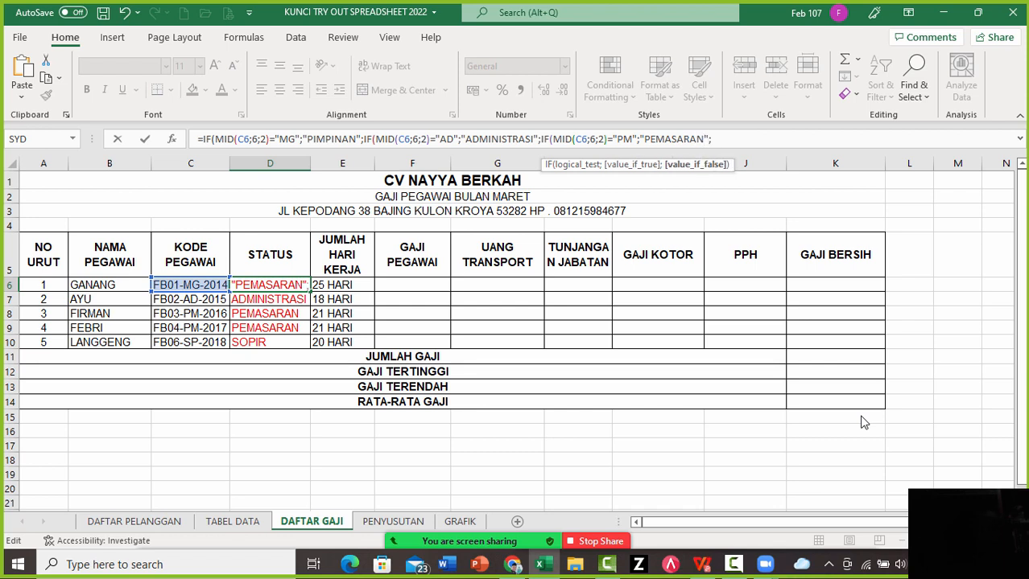
key("ctrl+v")
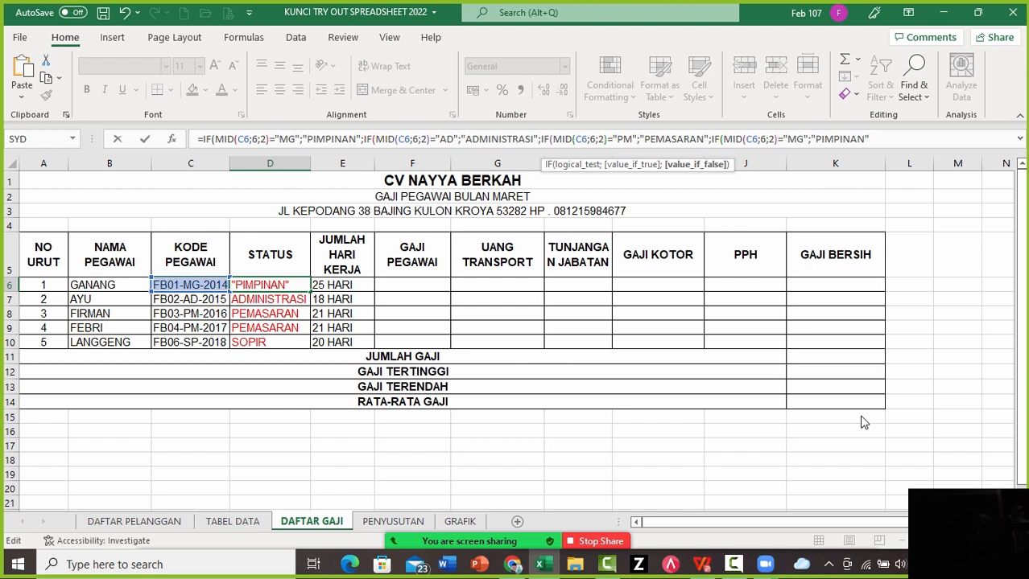
key("Left")
key("Left")
key("Left")
key("Left")
key("Left")
key("Left")
key("Left")
key("Left")
key("Left")
key("Left")
key("Left")
key("Left")
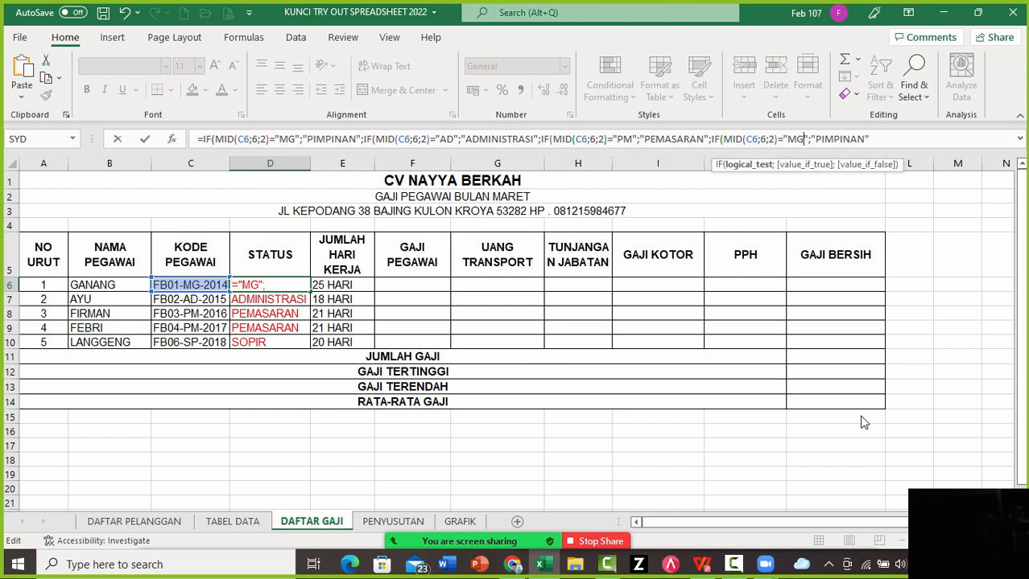
key("BackSpace")
key("BackSpace")
type("SP")
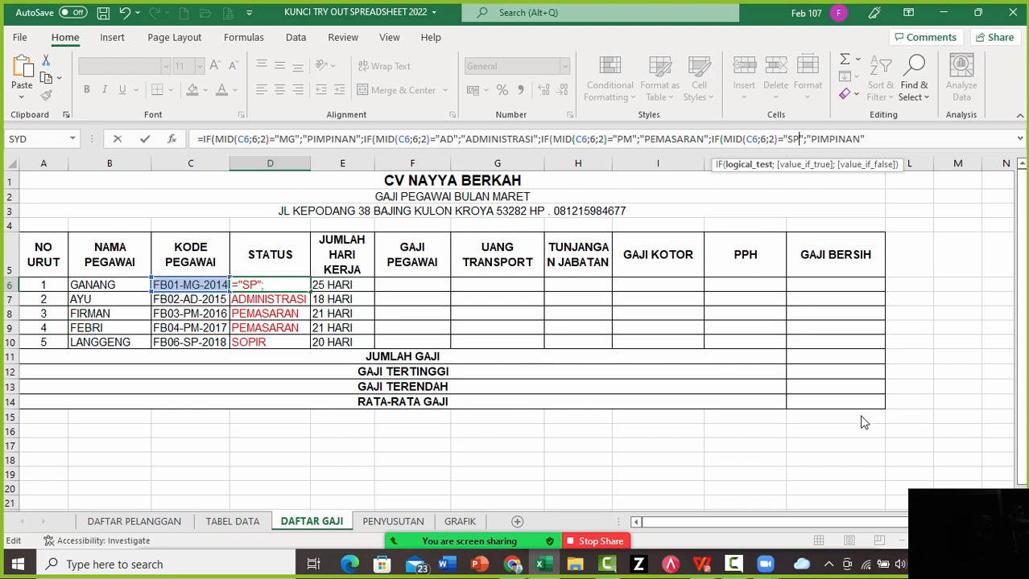
Change the result returned by the fourth IF in D6 to "SOPIR"
key("End")
key("Left")
key("BackSpace")
key("BackSpace")
key("BackSpace")
key("BackSpace")
key("BackSpace")
key("BackSpace")
key("BackSpace")
key("BackSpace")
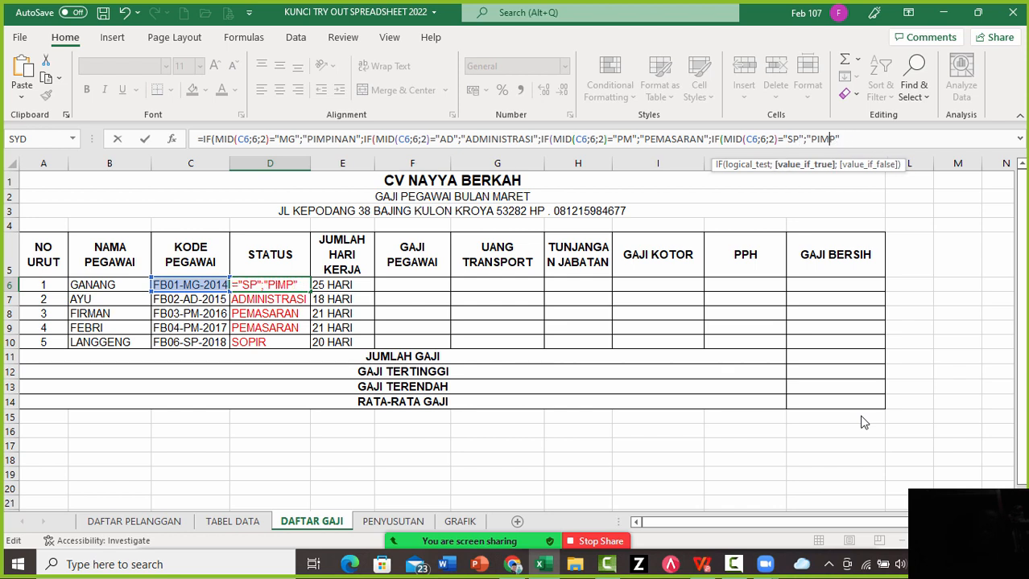
type("SOPIR")
Close the nested IF formula in D6 with four closing parentheses and commit it
key("Right")
type(")")
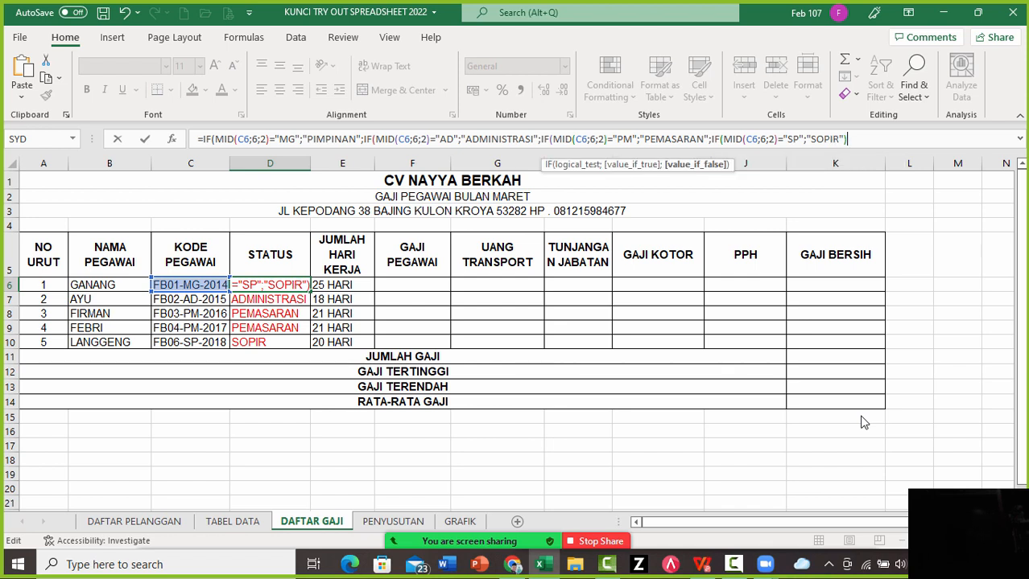
type("))")
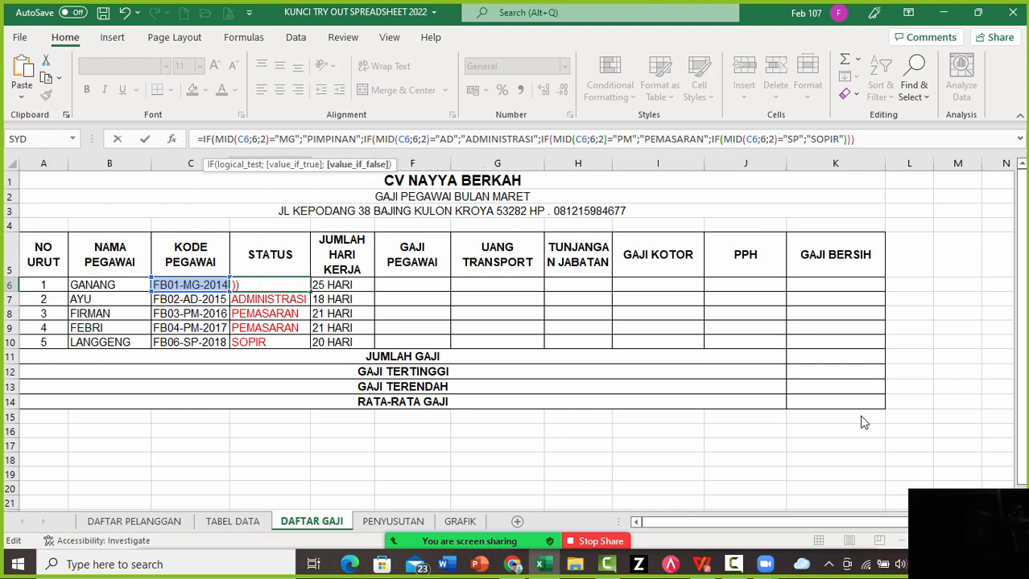
type(")")
key("Return")
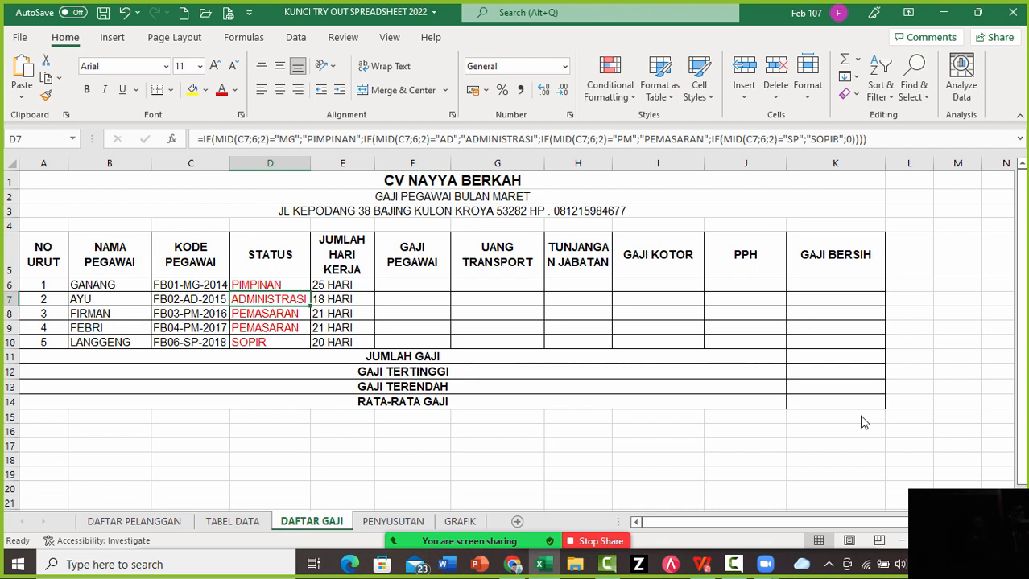
Switch to the task PDF in WPS Office and read the instruction for GAJI PEGAWAI
key("Up")
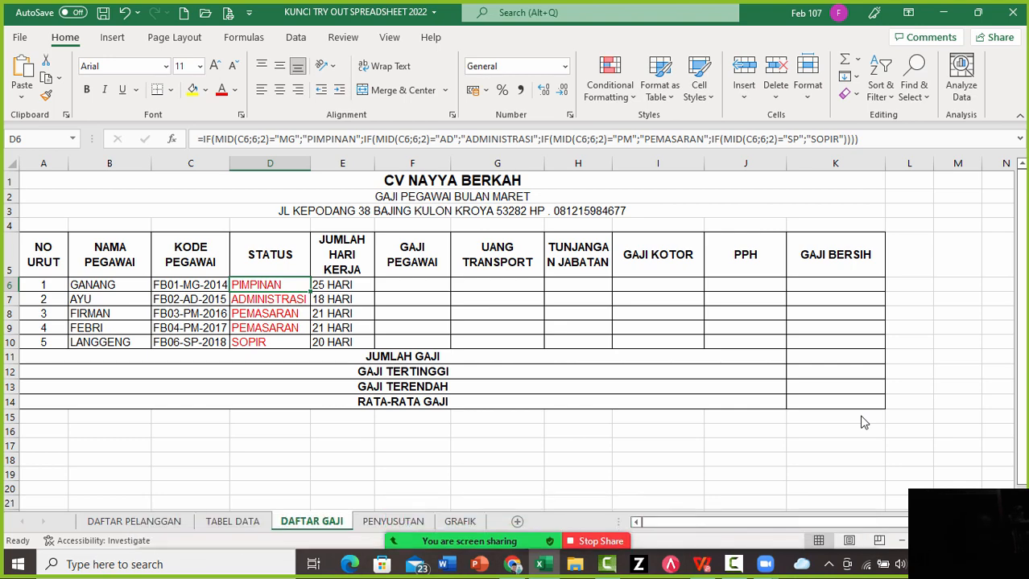
key("alt+Tab")
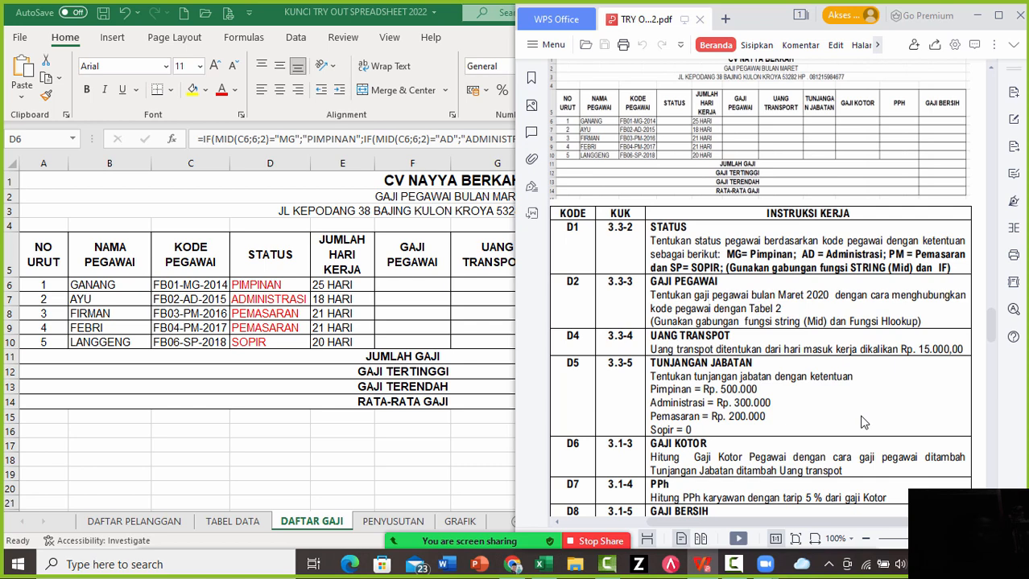
scroll(863, 423, "right", 2)
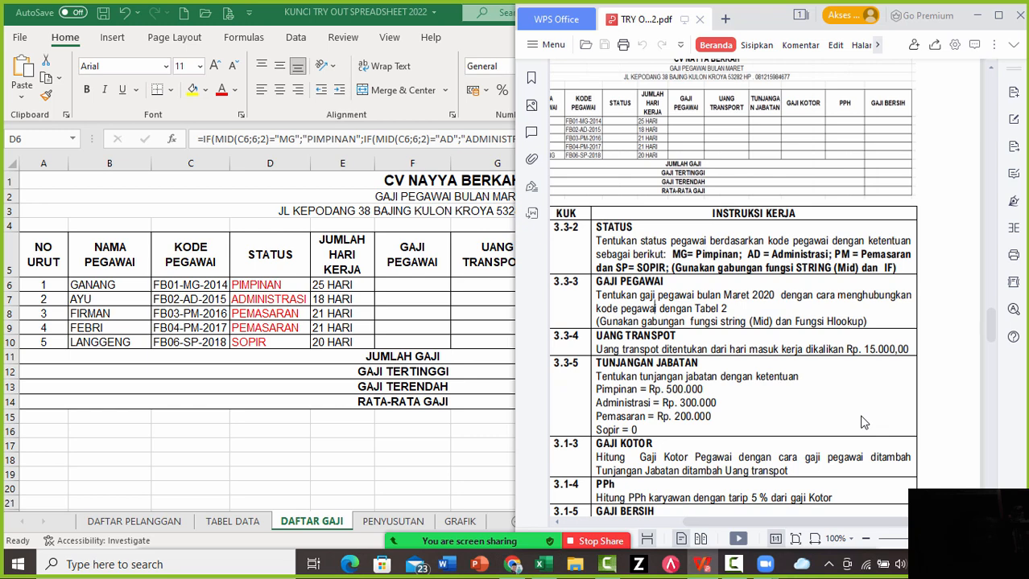
Return to the Excel workbook, check TABEL 2 on the TABEL DATA sheet, and clear the existing GAJI PEGAWAI formula from DAFTAR GAJI cell F6
key("alt+Tab")
key("Left")
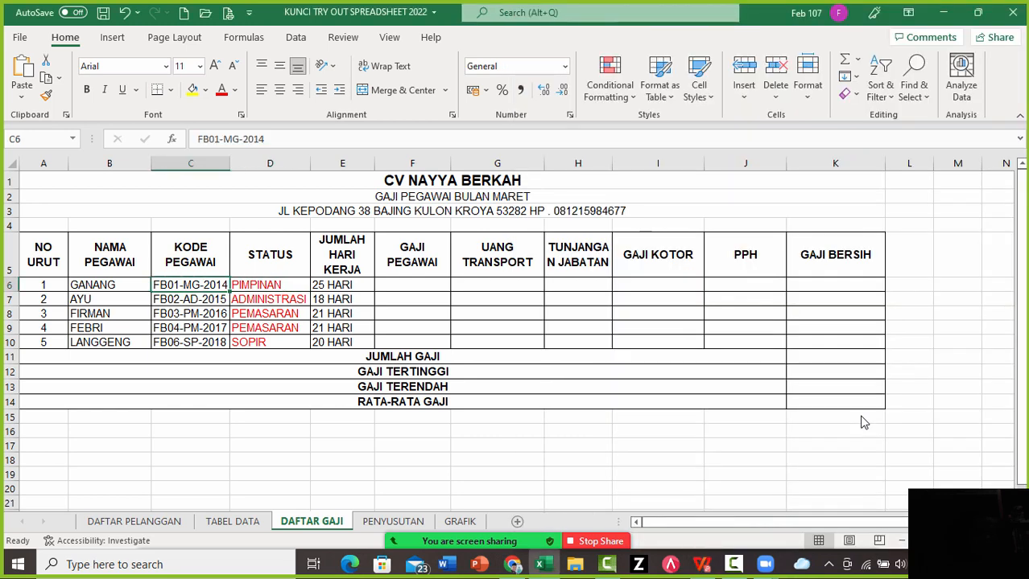
key("Right")
key("Right")
key("Right")
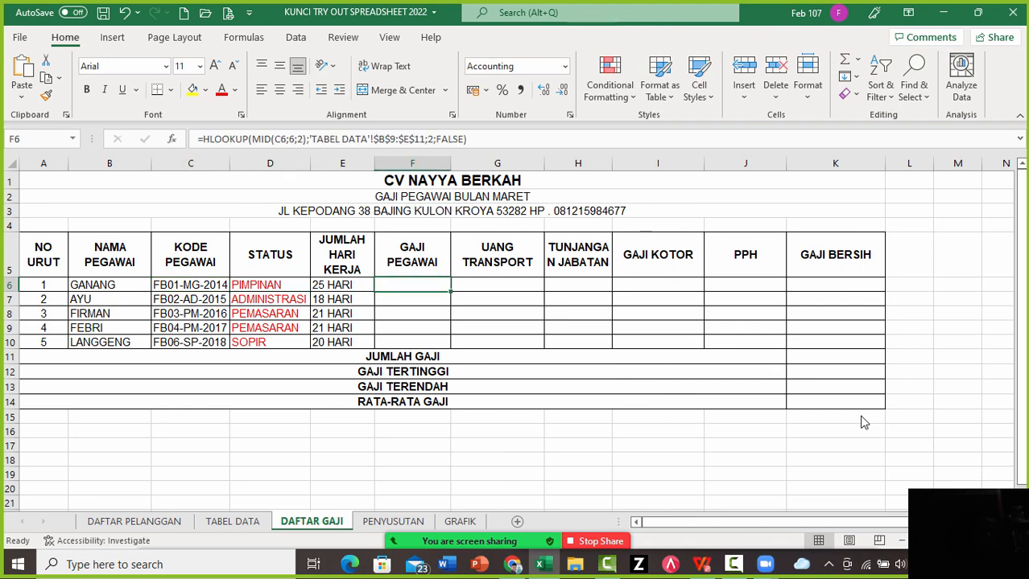
key("ctrl+Page_Up")
key("Down")
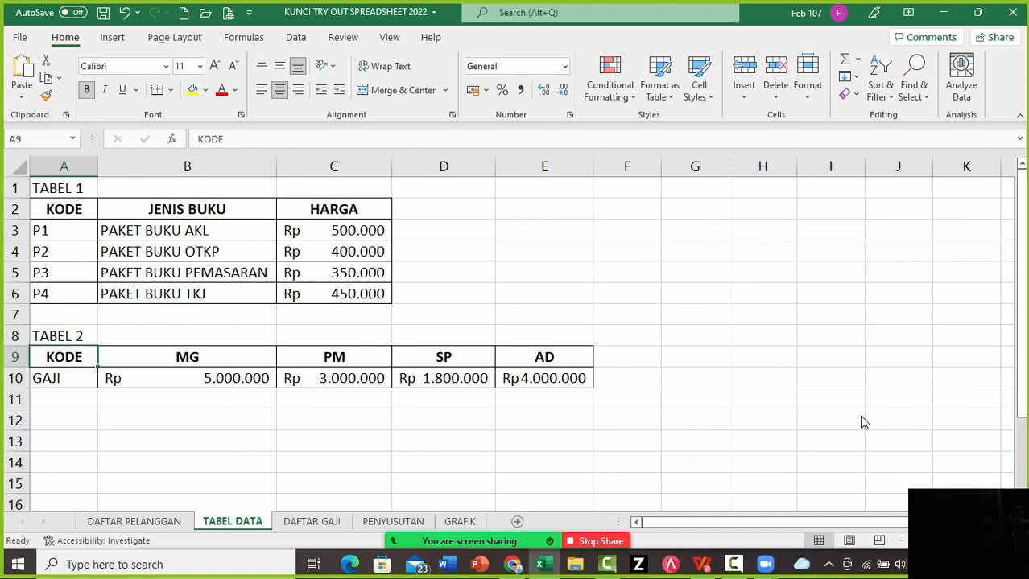
key("ctrl+Page_Down")
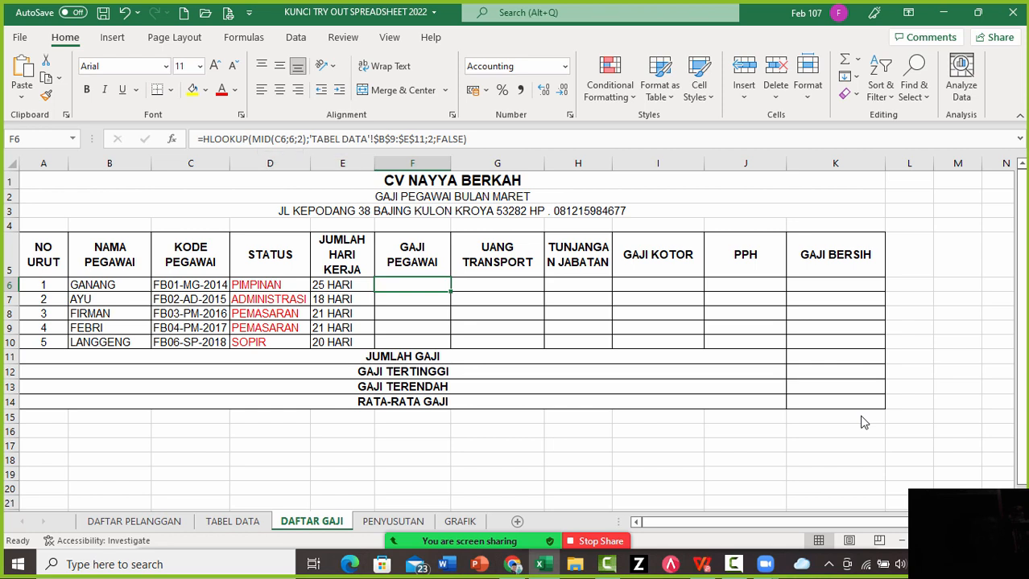
key("Delete")
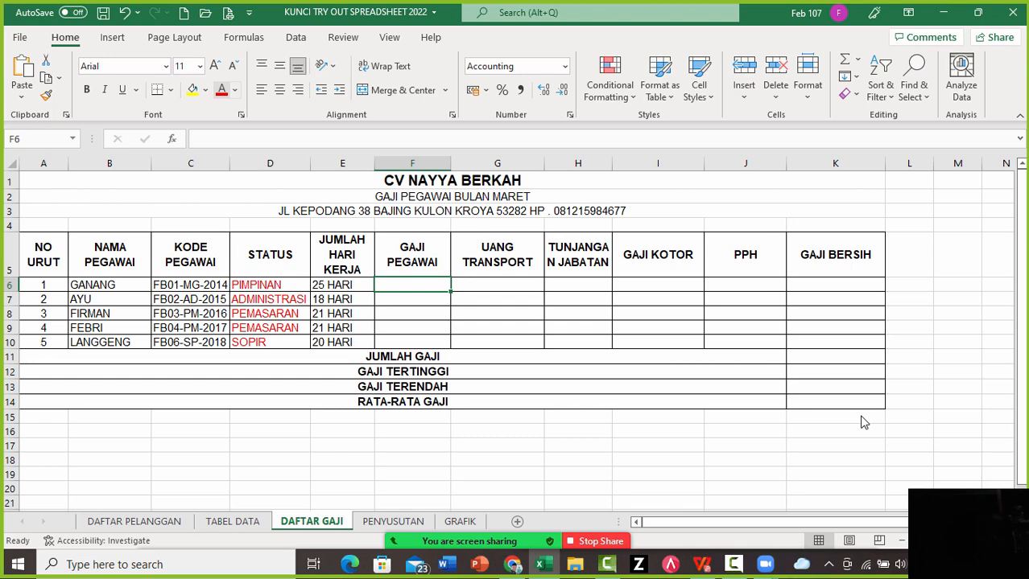
type("=")
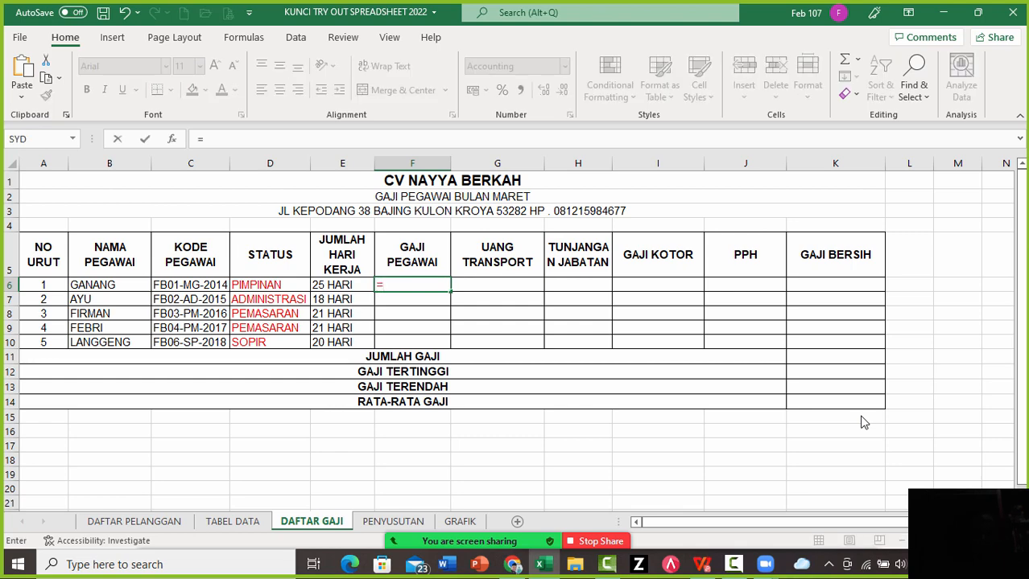
type("H")
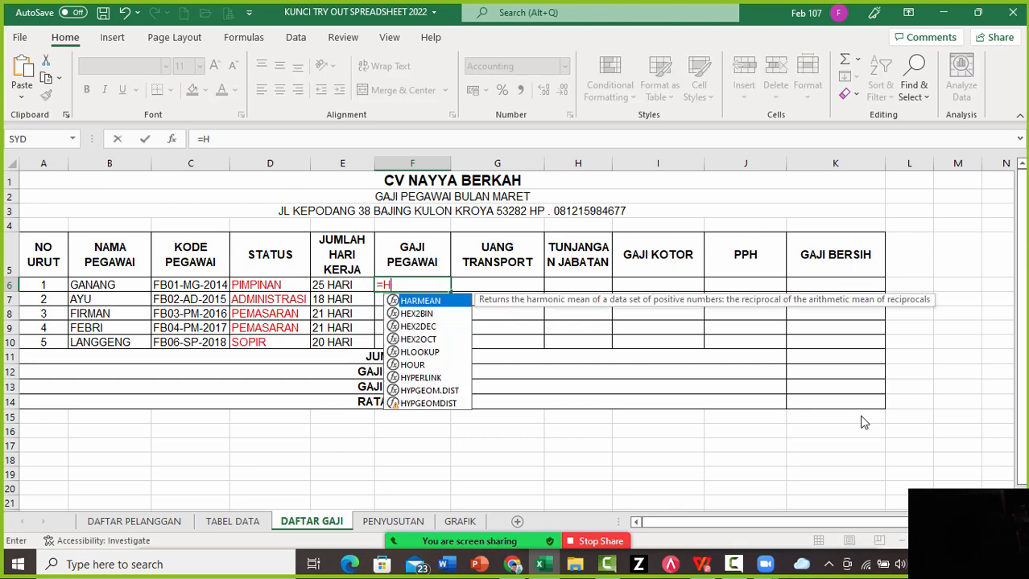
type("LOOKUP(")
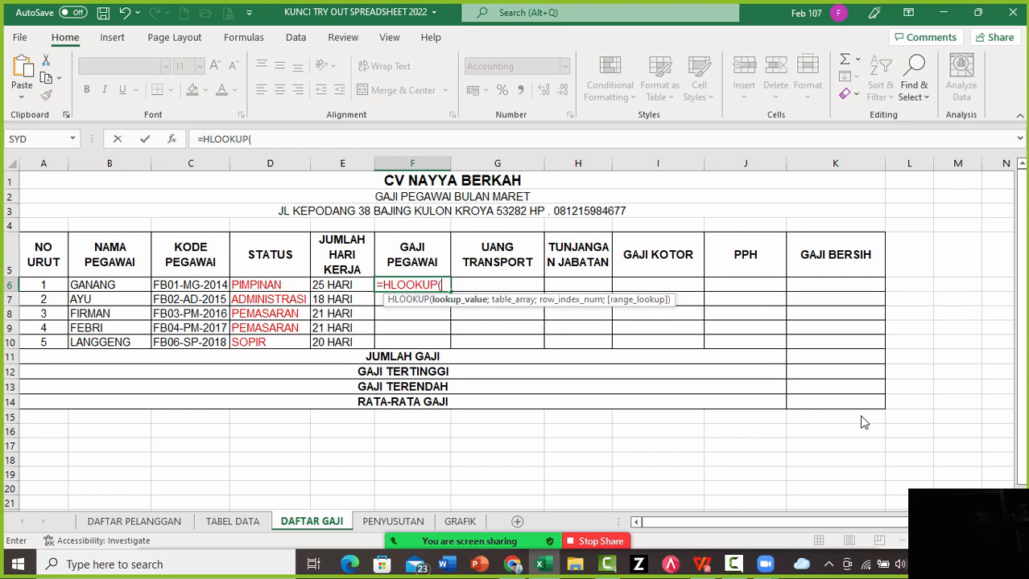
type("MID")
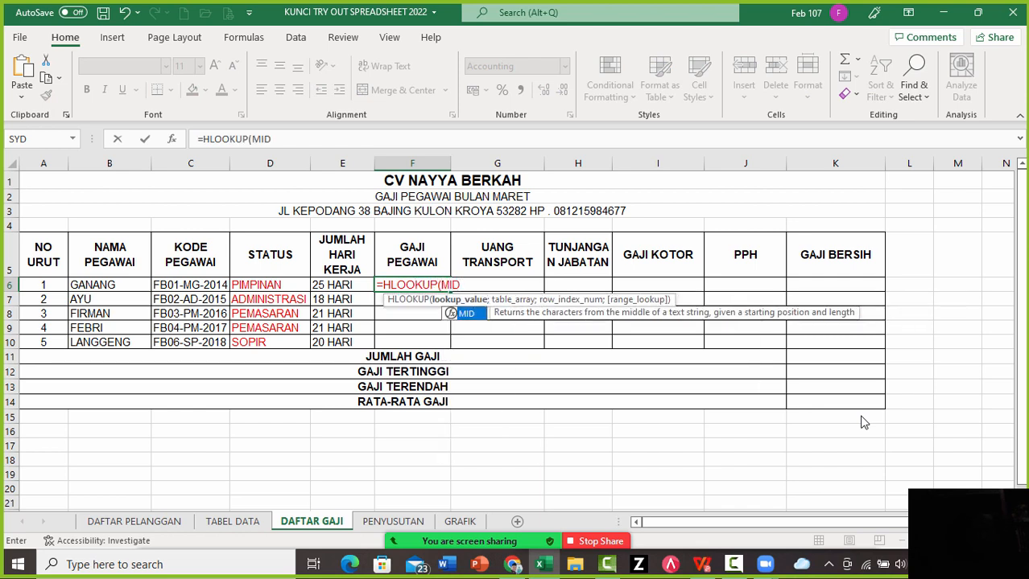
type("(")
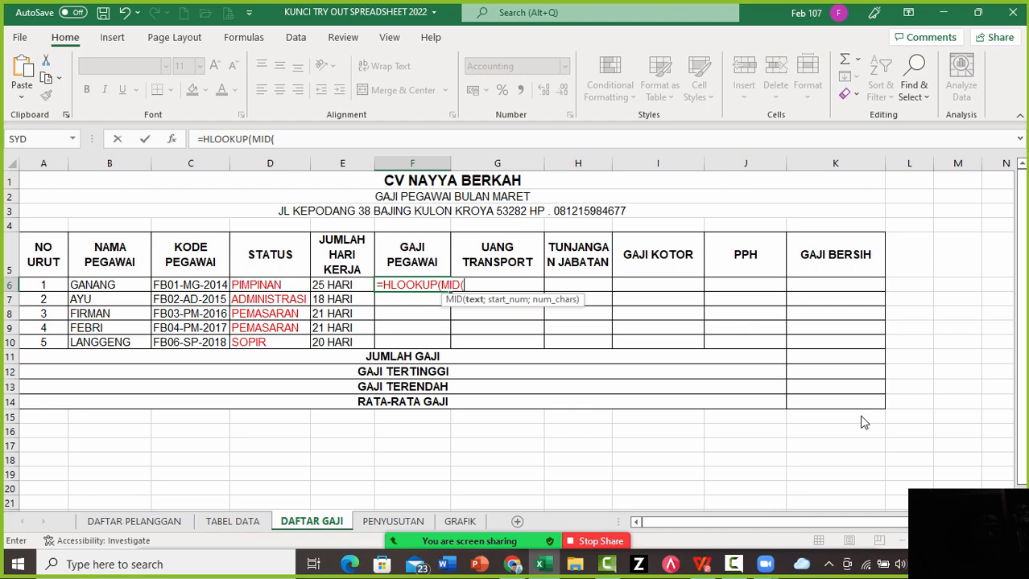
key("Escape")
Examine the code header row and the GAJI row of TABEL 2 on the TABEL DATA sheet
key("ctrl+Page_Up")
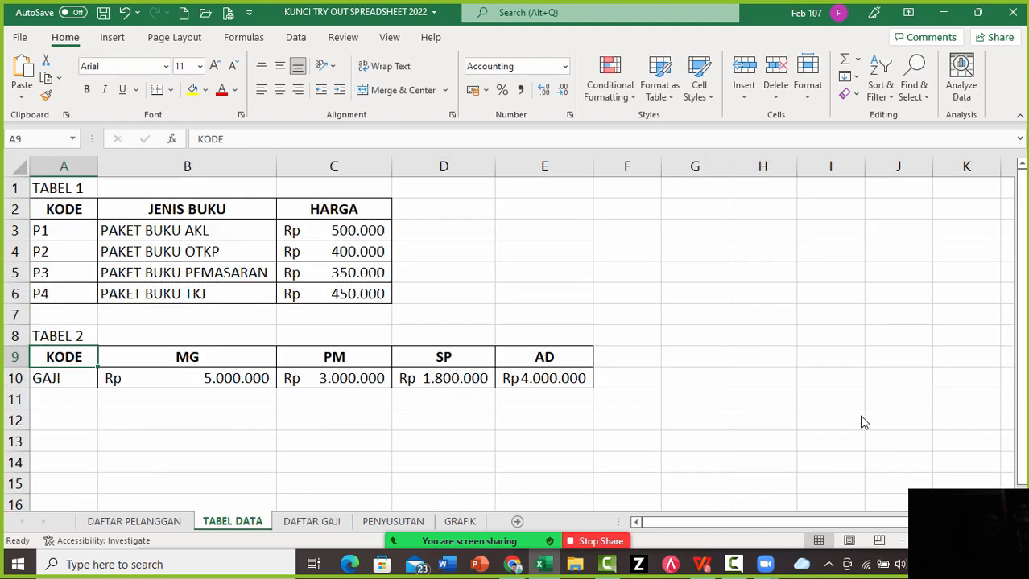
key("Right")
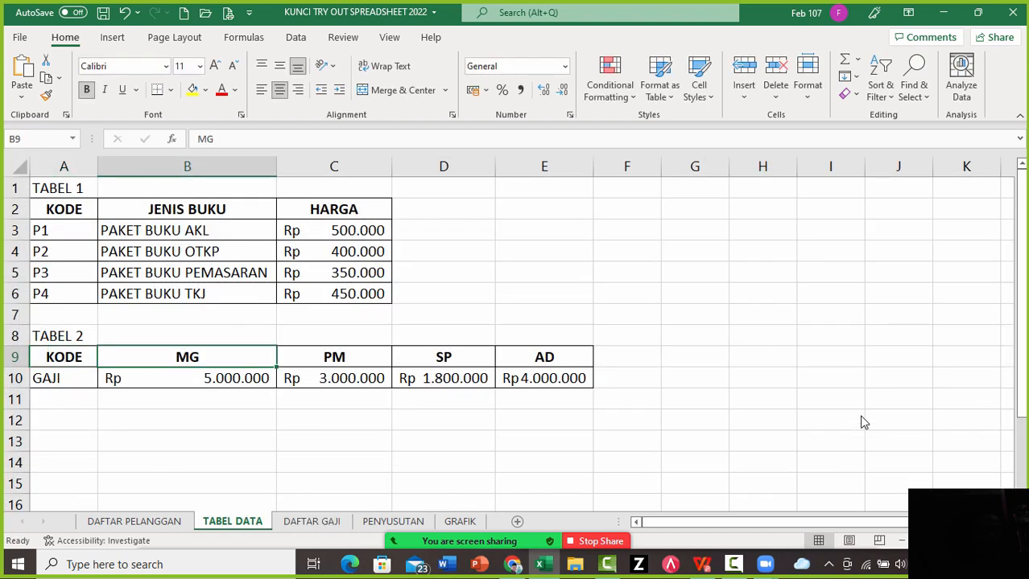
key("Right")
key("Right")
key("Down")
key("Right")
key("Up")
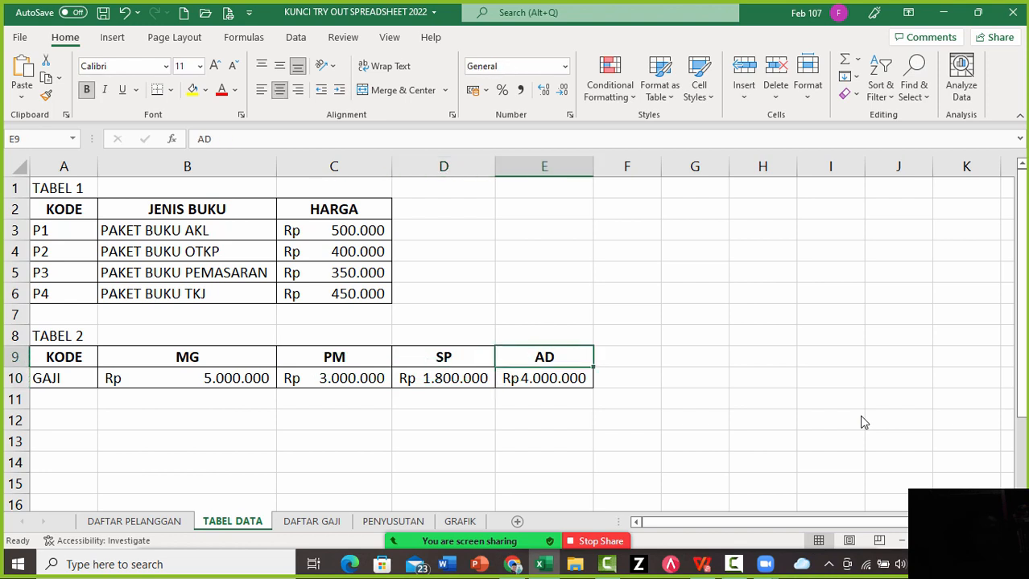
key("Left")
key("Left")
key("Left")
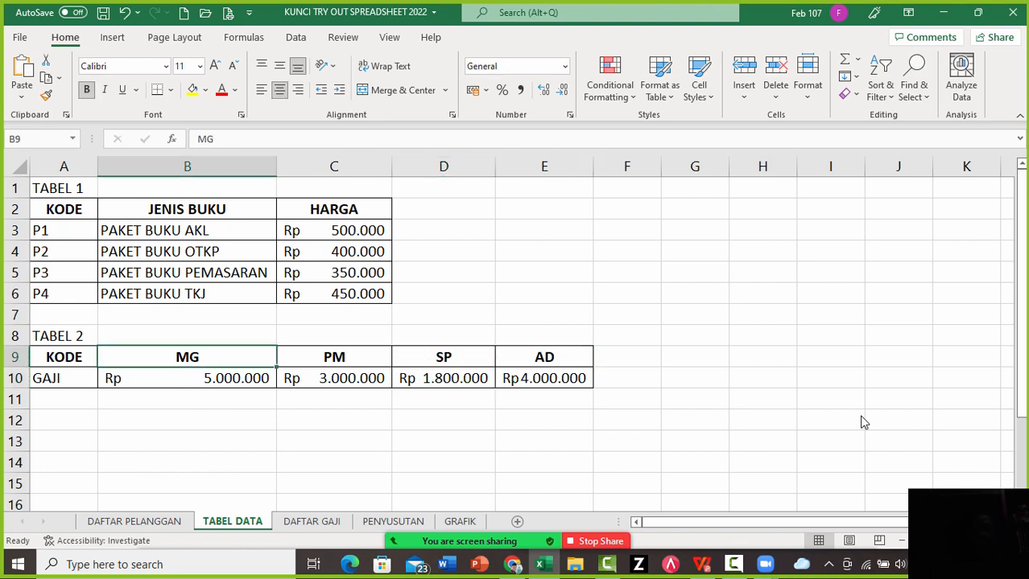
In DAFTAR GAJI cell F6, start an HLOOKUP formula with MID(C6;6;2) as the lookup value
key("ctrl+Page_Down")
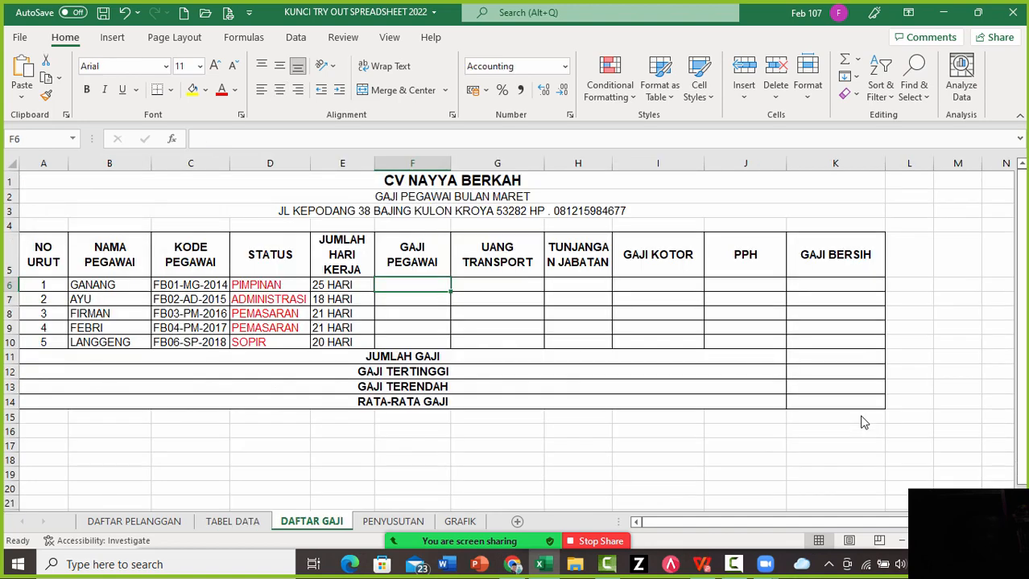
type("=HLO")
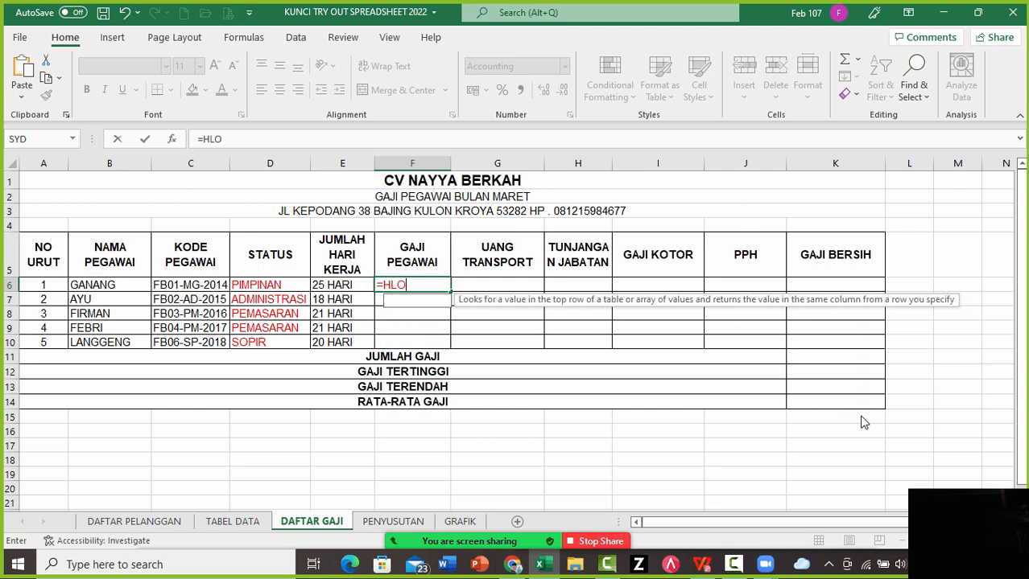
type("OKUP")
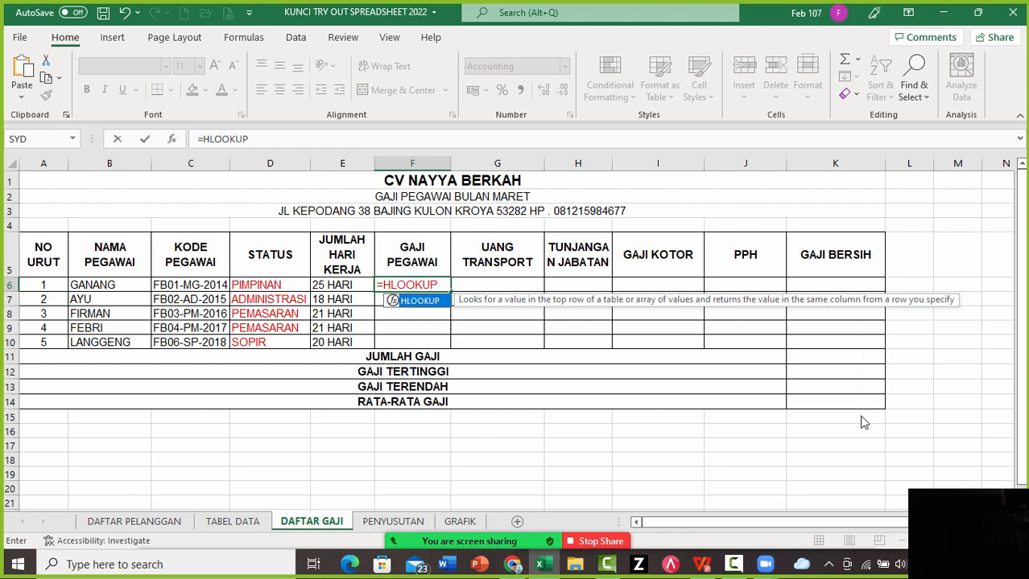
type("(MID(")
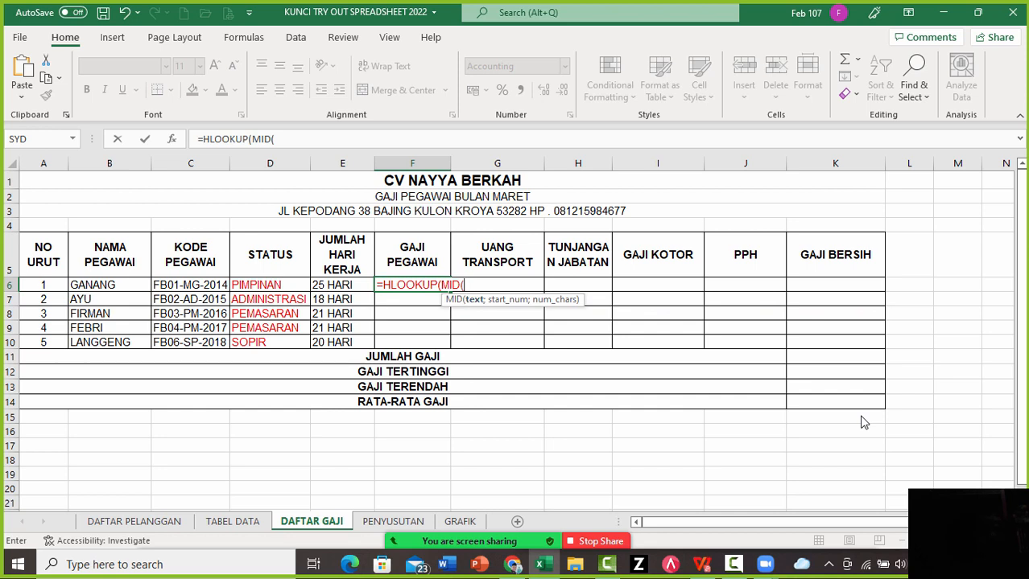
key("Left")
key("Left")
key("Left")
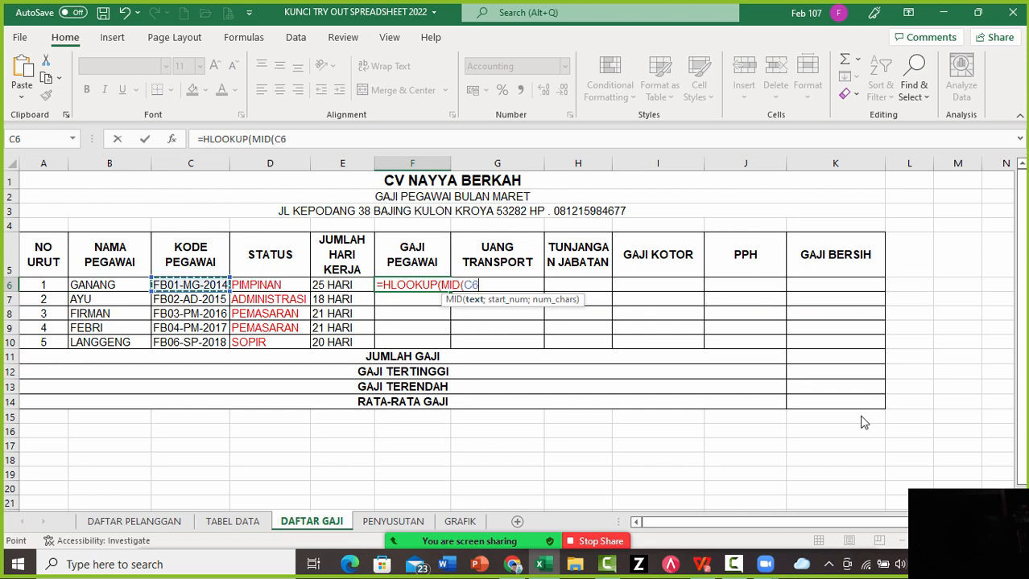
type(";6")
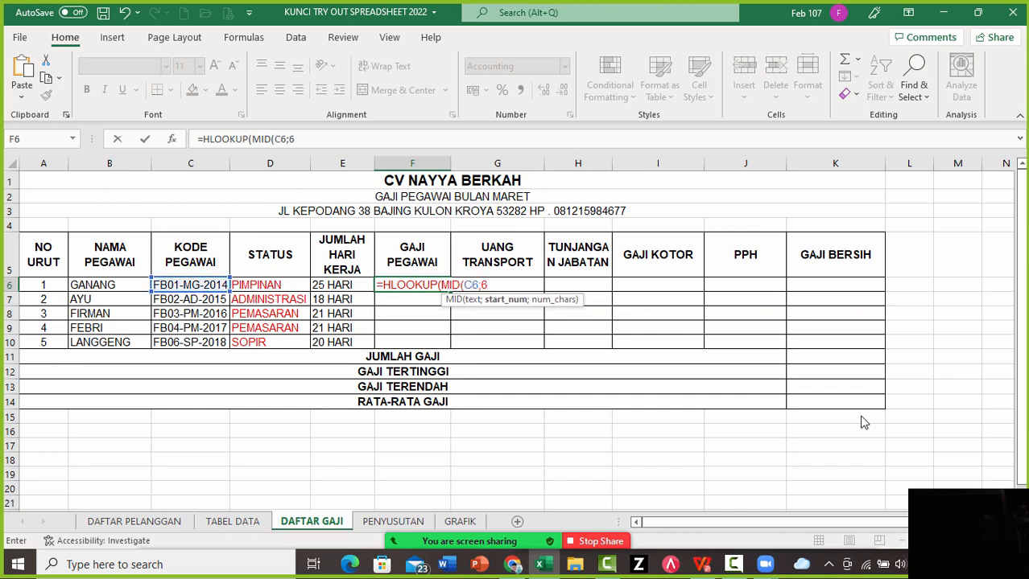
type(";2")
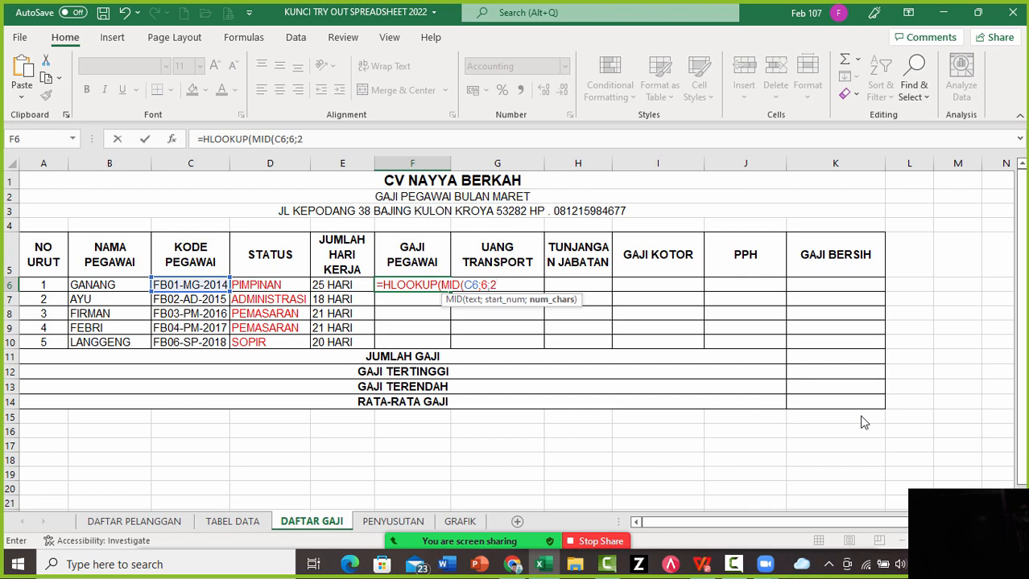
type(";")
key("BackSpace")
type(")")
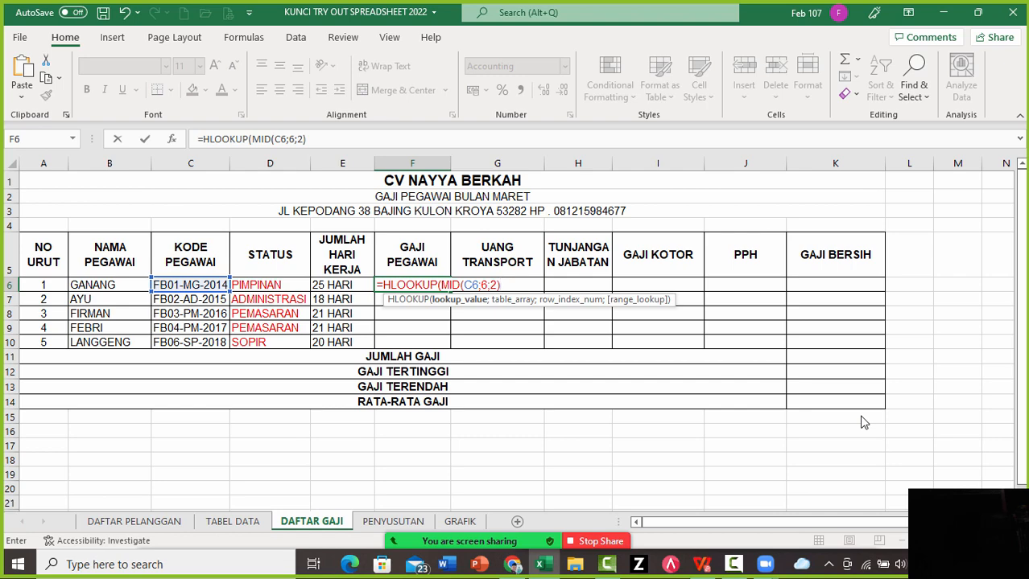
type(";")
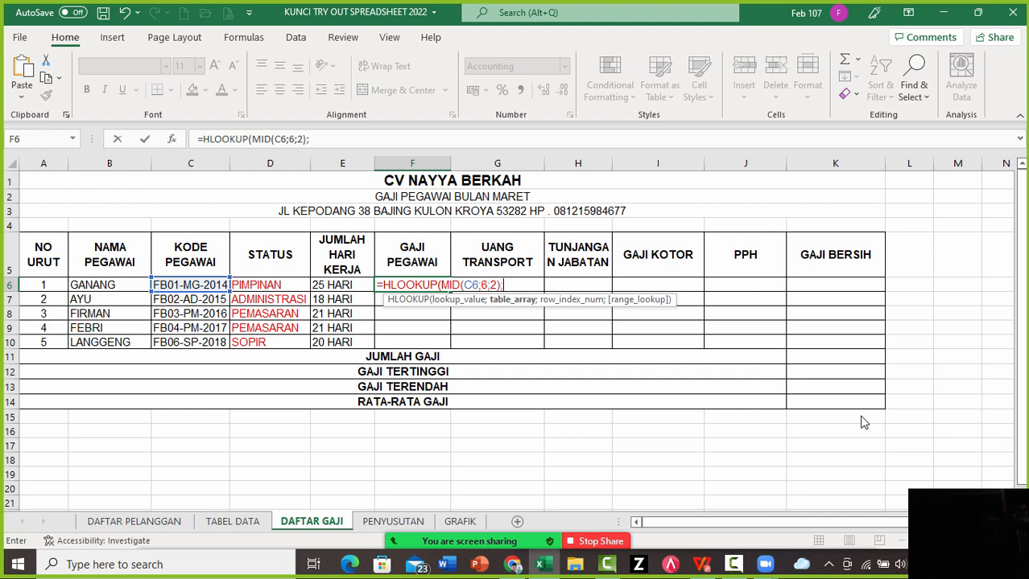
Reference TABEL 2 range B9:E10 on the TABEL DATA sheet as the table array and make it absolute as $B$9:$E$10
key("ctrl+Page_Up")
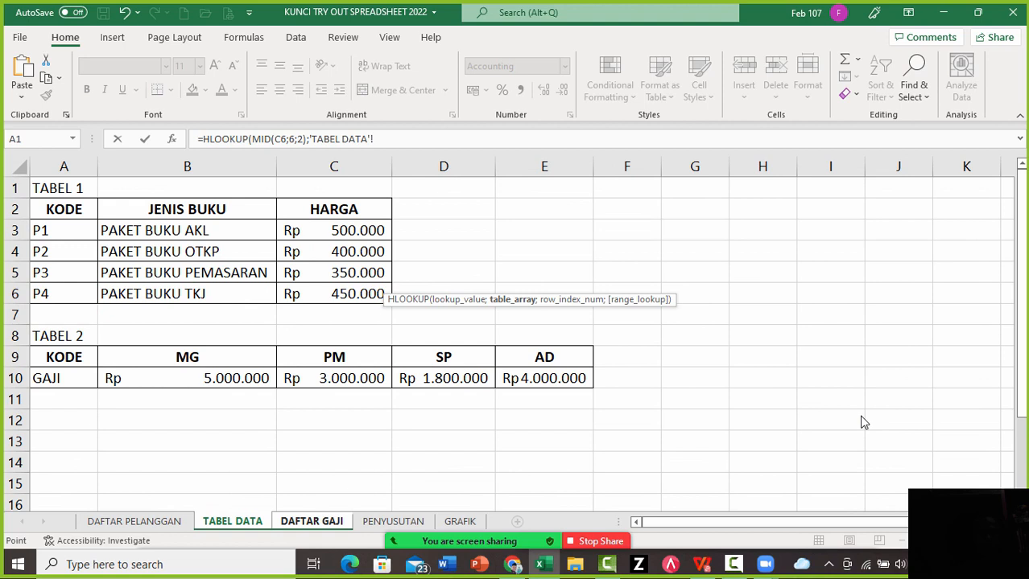
key("Right")
key("Down")
key("Down")
key("Down")
key("Down")
key("Down")
key("Down")
key("Down")
key("Down")
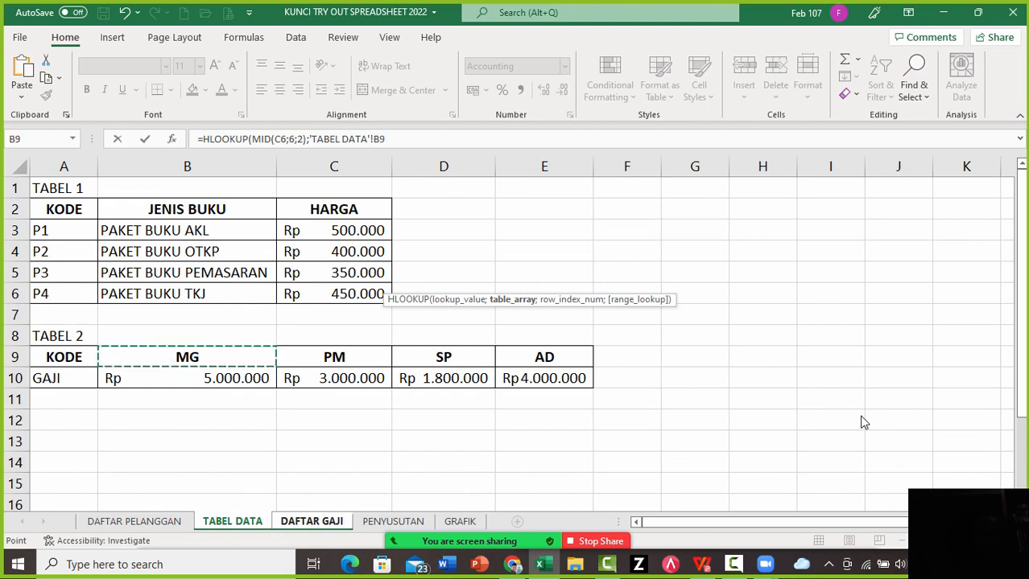
key("Down")
key("Up")
key("shift+Down")
key("shift+Right")
key("shift+Right")
key("shift+Right")
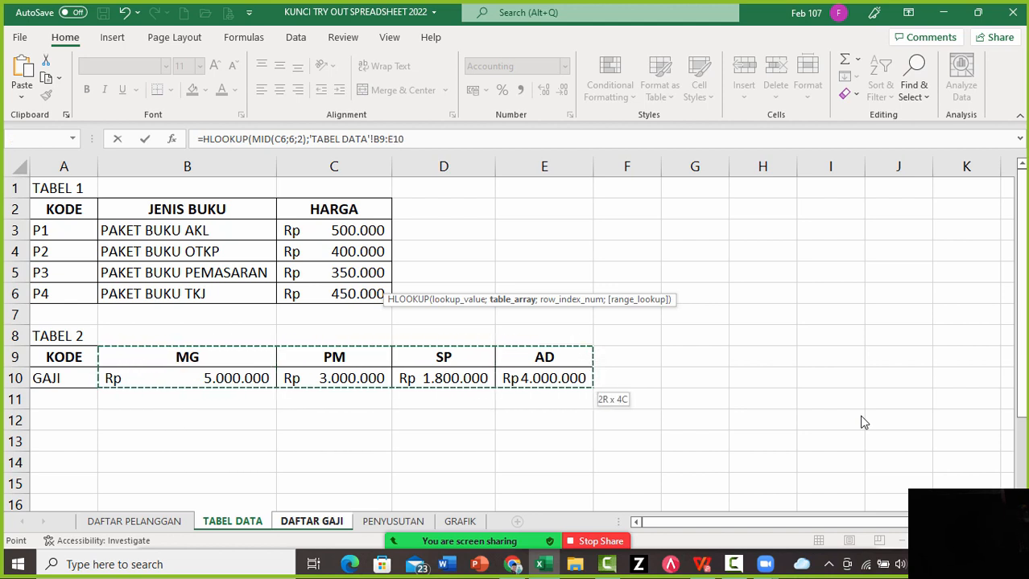
key("F4")
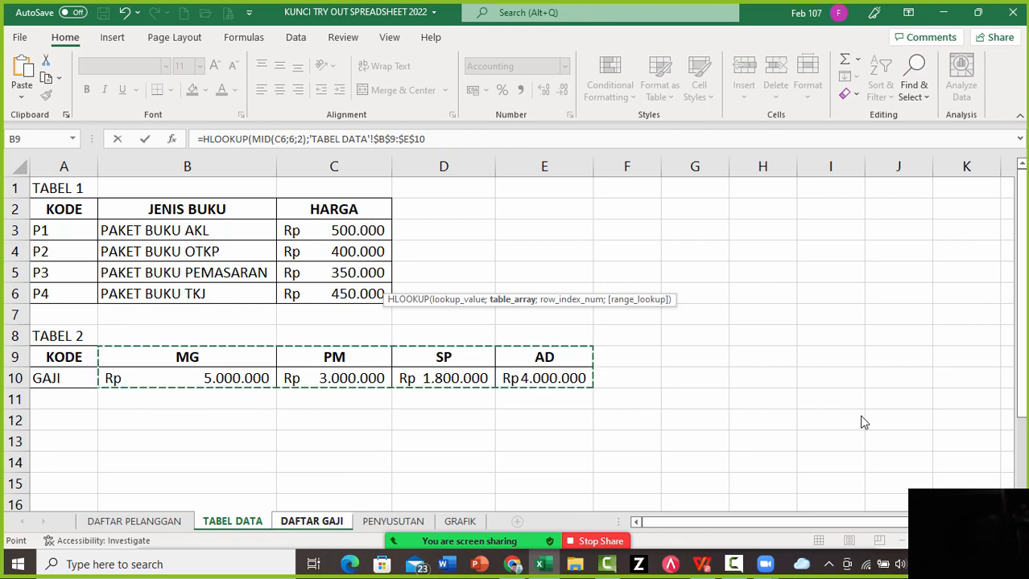
Finish the F6 HLOOKUP formula with row index 2 and FALSE for an exact match, and commit it
type(";")
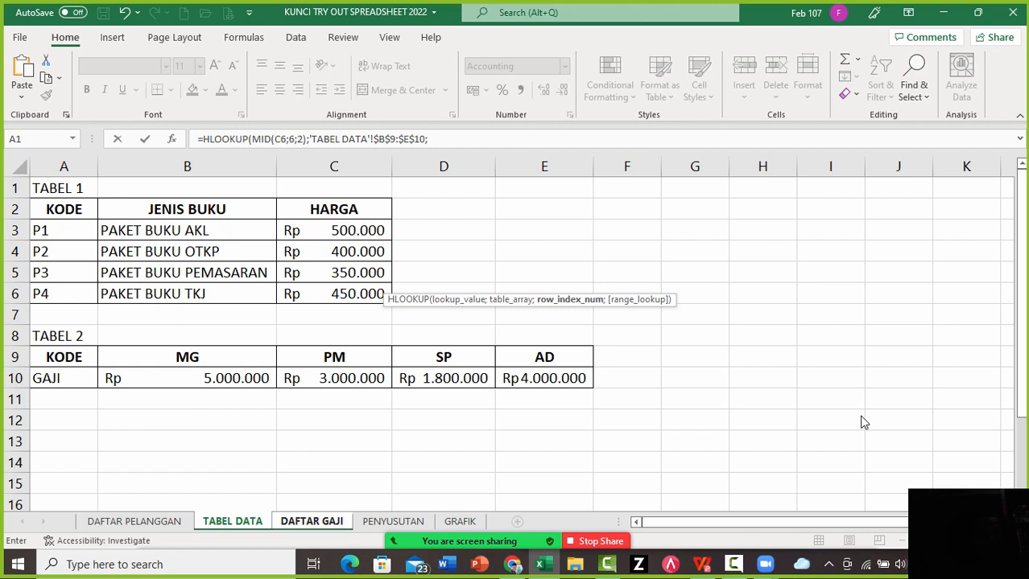
type("2;FALSE")
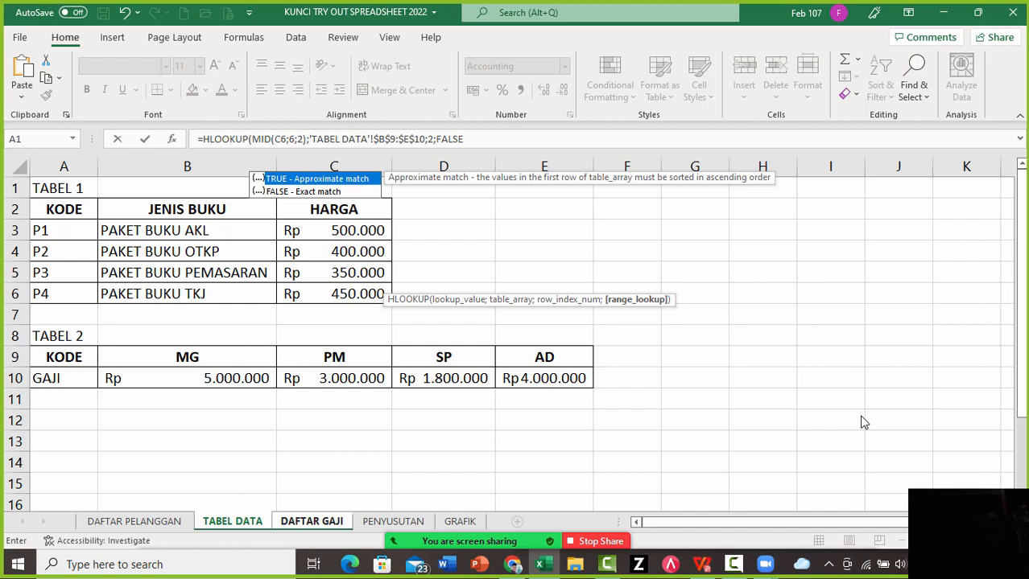
key("Return")
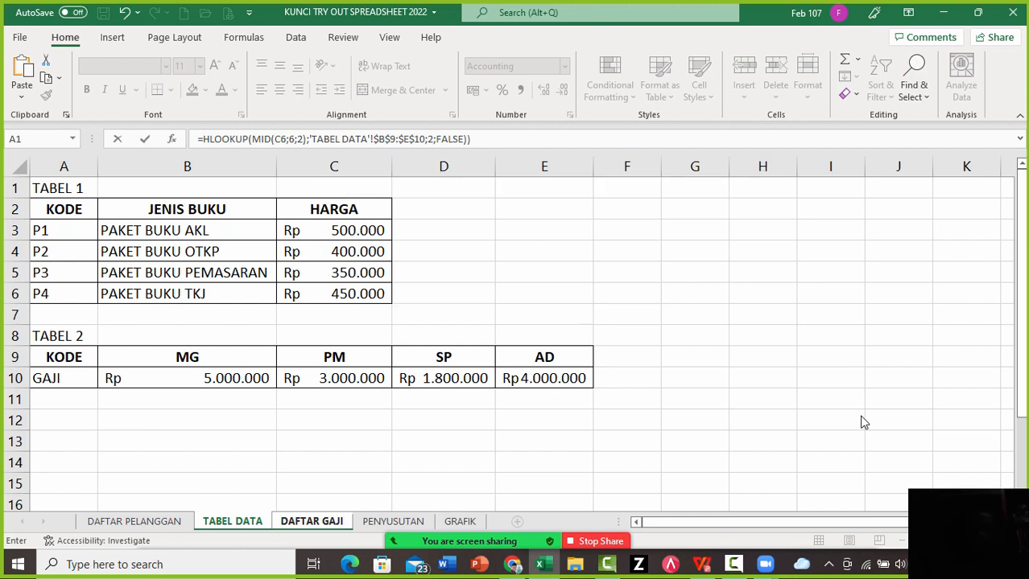
key("Return")
key("Escape")
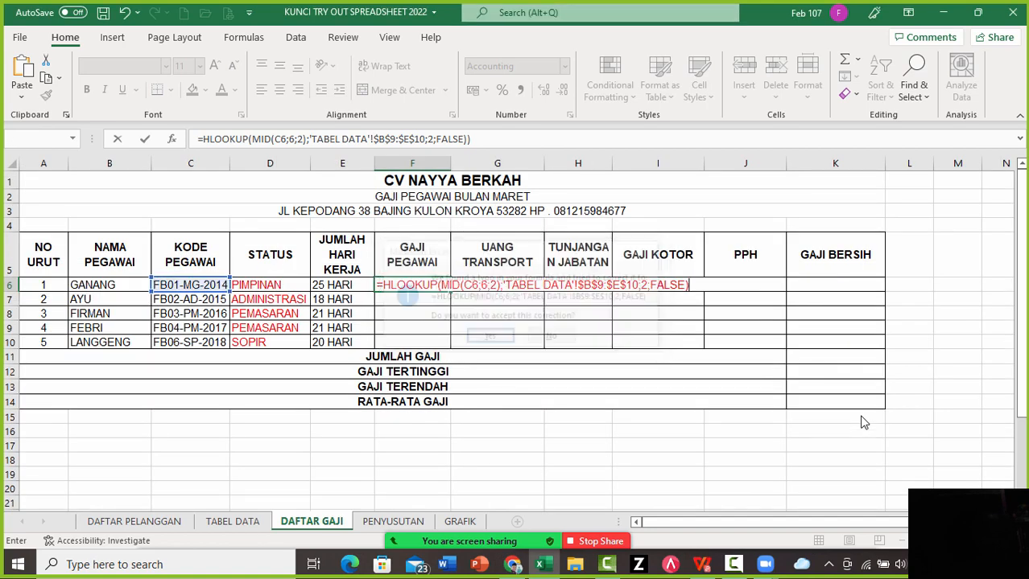
key("Return")
key("Up")
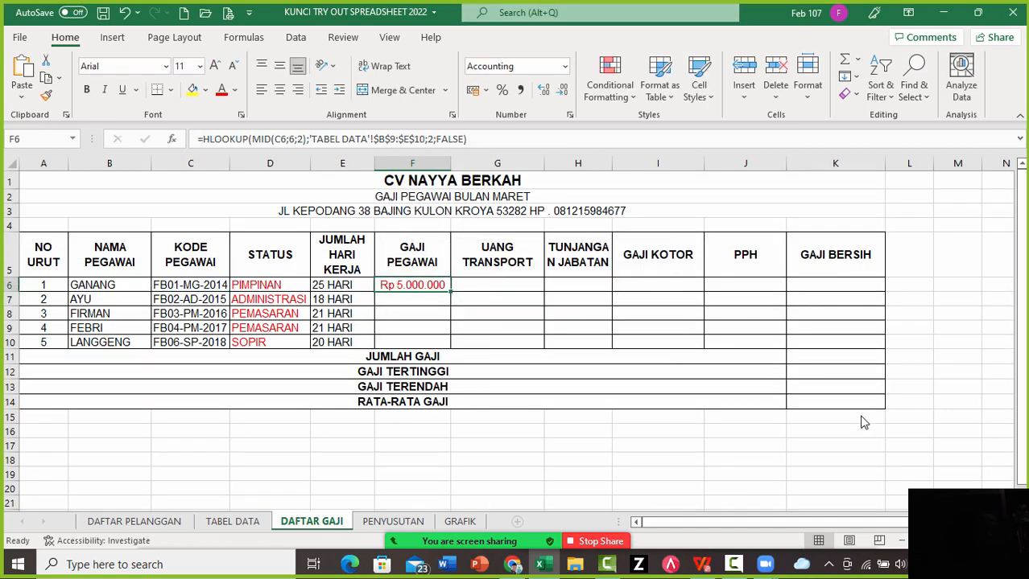
Set the font colour of the GAJI PEGAWAI cells F6:F10 to red
key("ctrl+c")
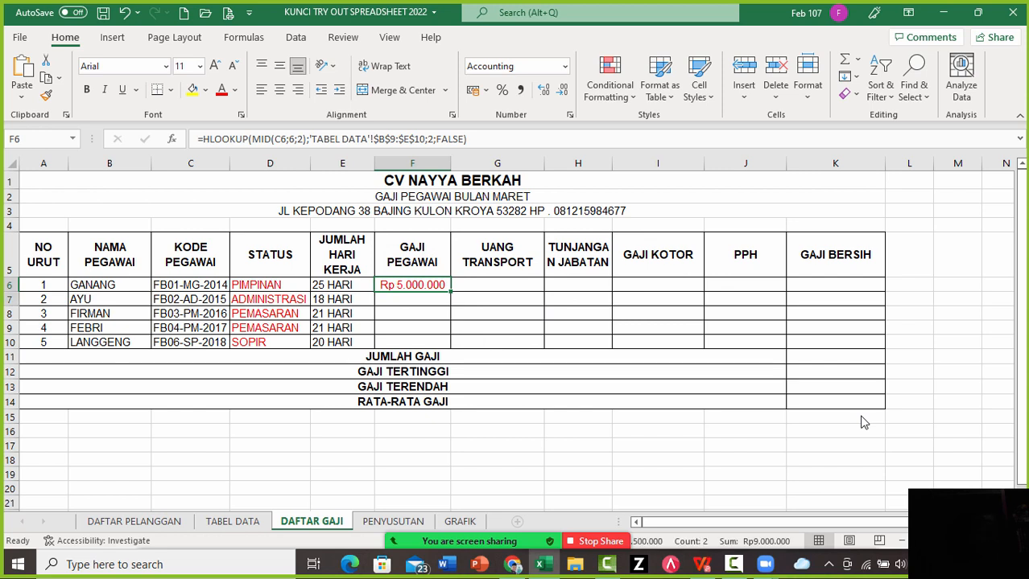
key("shift+Down")
key("shift+Down")
key("shift+Down")
key("shift+Down")
key("ctrl+v")
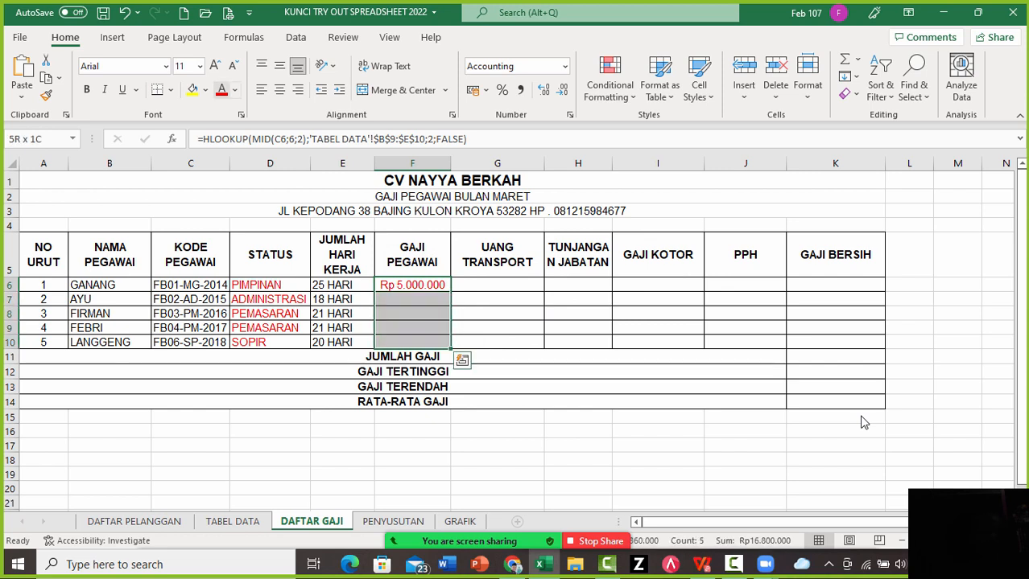
key("Down")
key("Down")
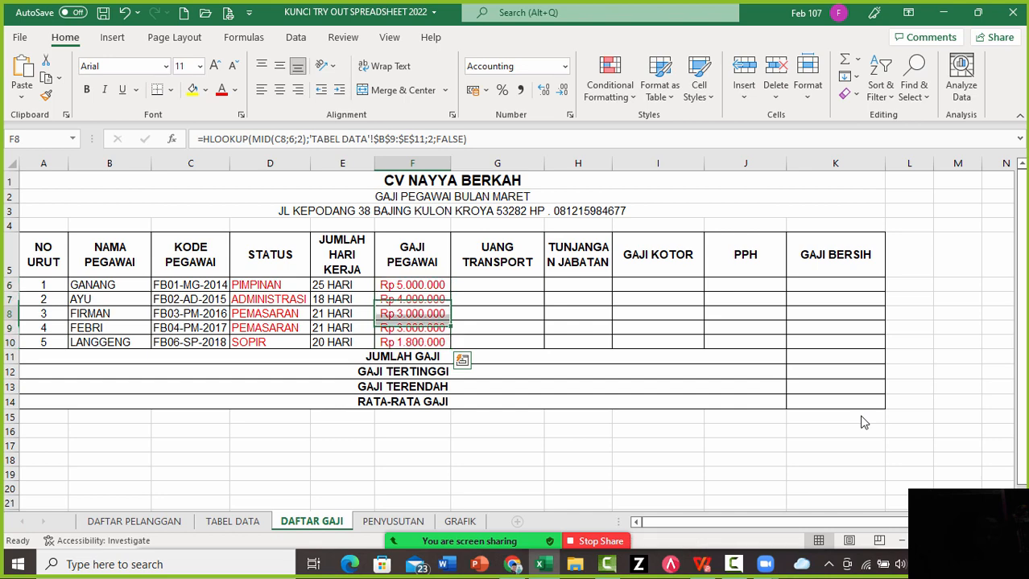
key("Up")
key("Up")
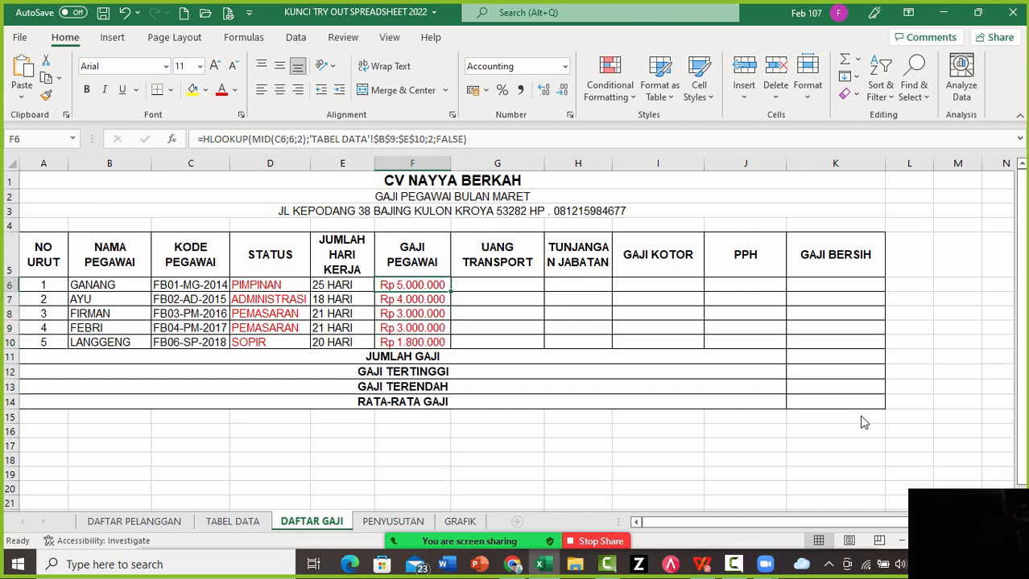
Compare the code and GAJI rows of TABEL 2 on the TABEL DATA sheet with the HLOOKUP arguments in DAFTAR GAJI cell F6
key("ctrl+Page_Up")
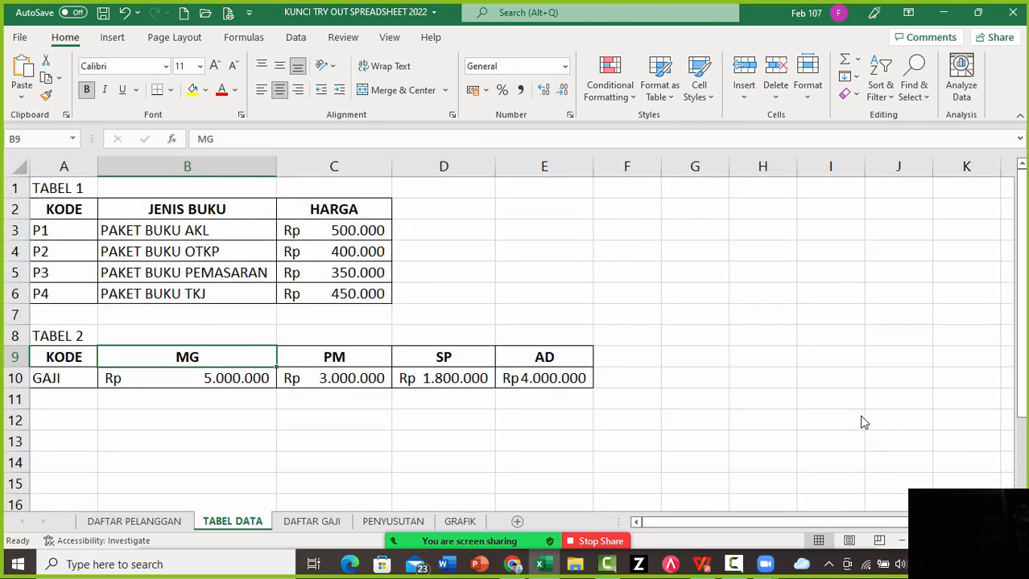
key("Down")
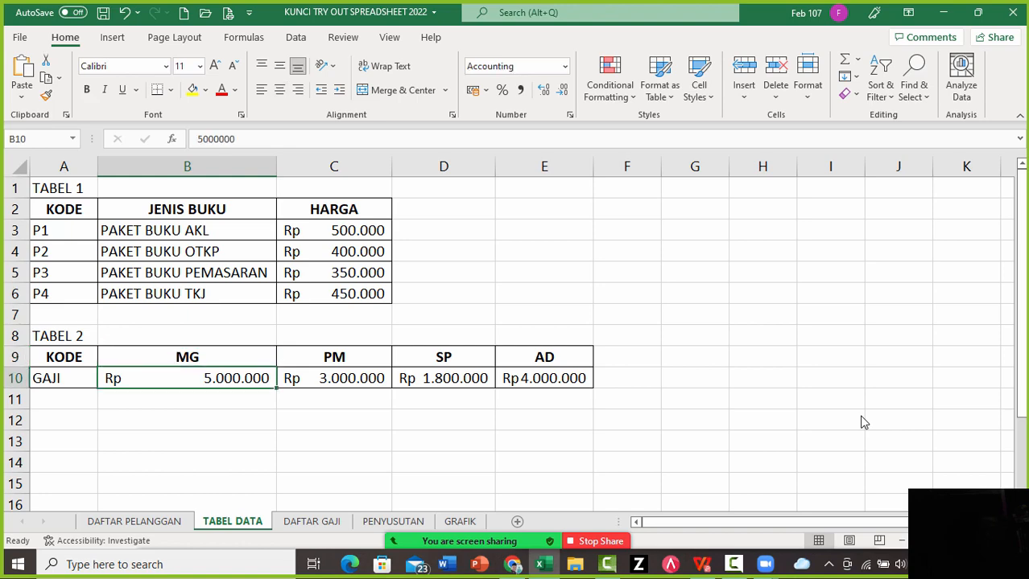
key("ctrl+Page_Down")
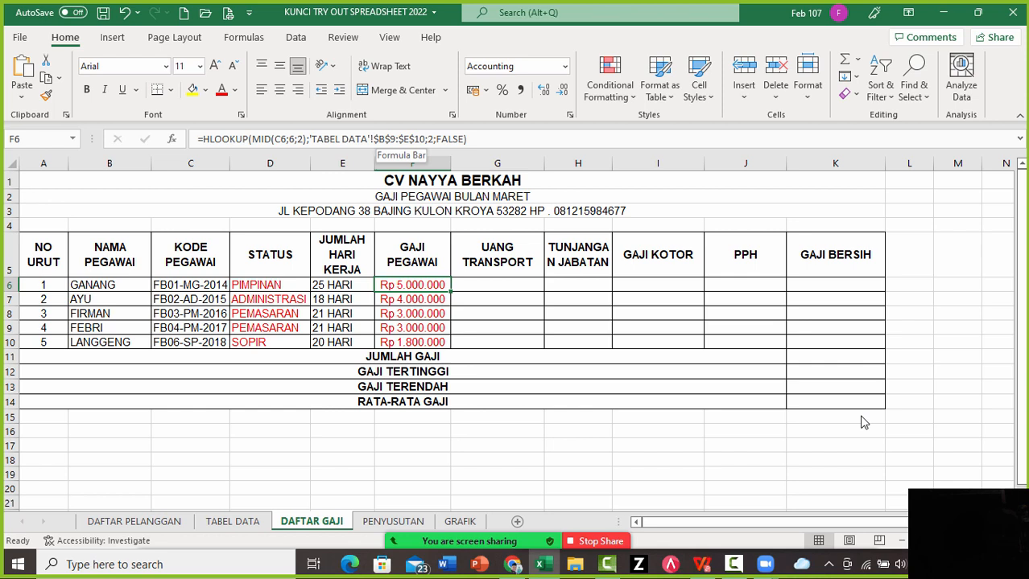
key("F2")
key("Left")
key("Left")
key("Left")
key("Left")
key("Left")
key("Left")
key("Left")
key("Left")
key("Left")
key("Left")
key("Left")
key("Left")
key("Left")
key("Left")
key("Left")
key("Left")
key("Left")
key("Left")
key("Left")
key("Left")
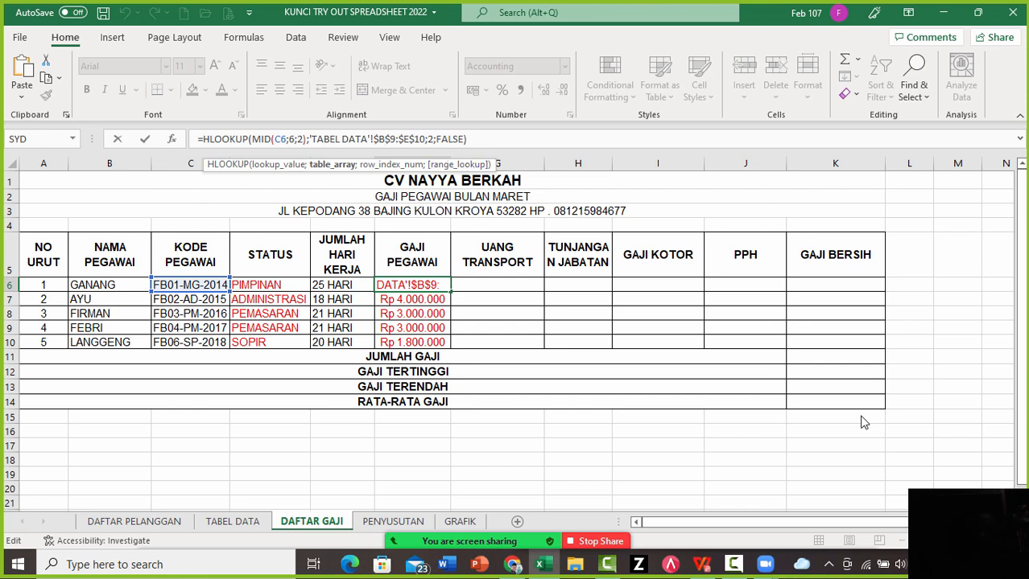
key("Tab")
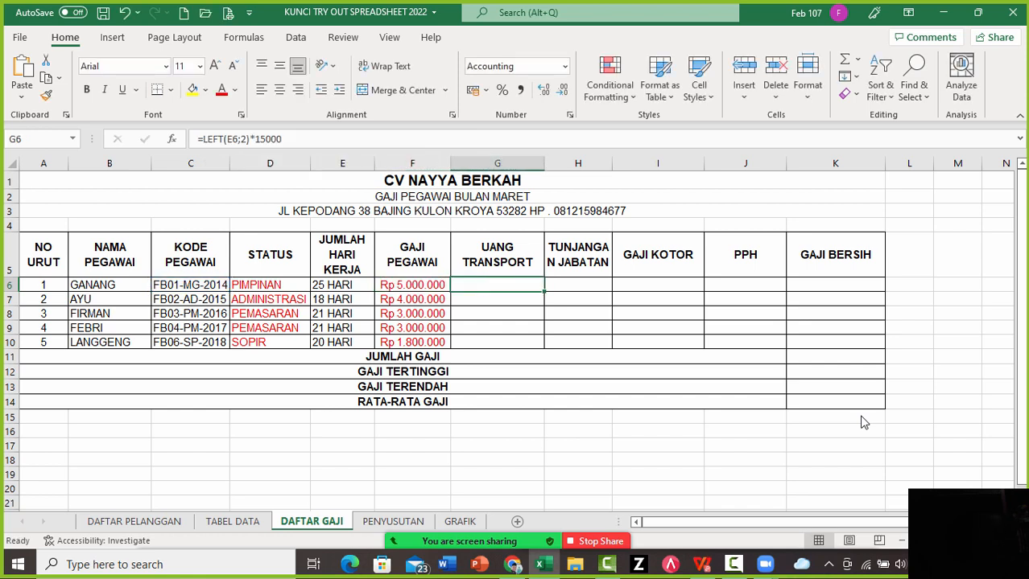
key("Left")
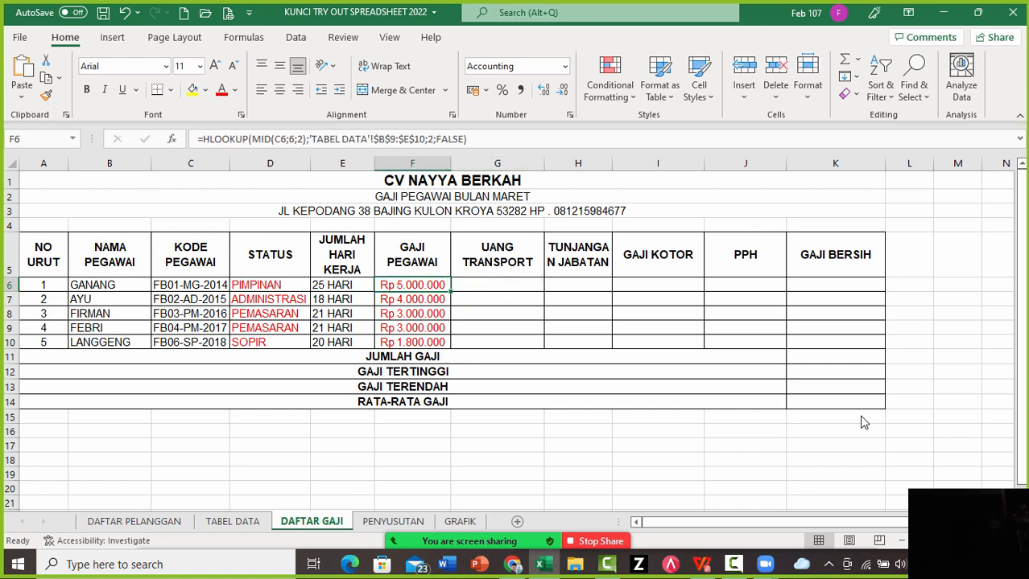
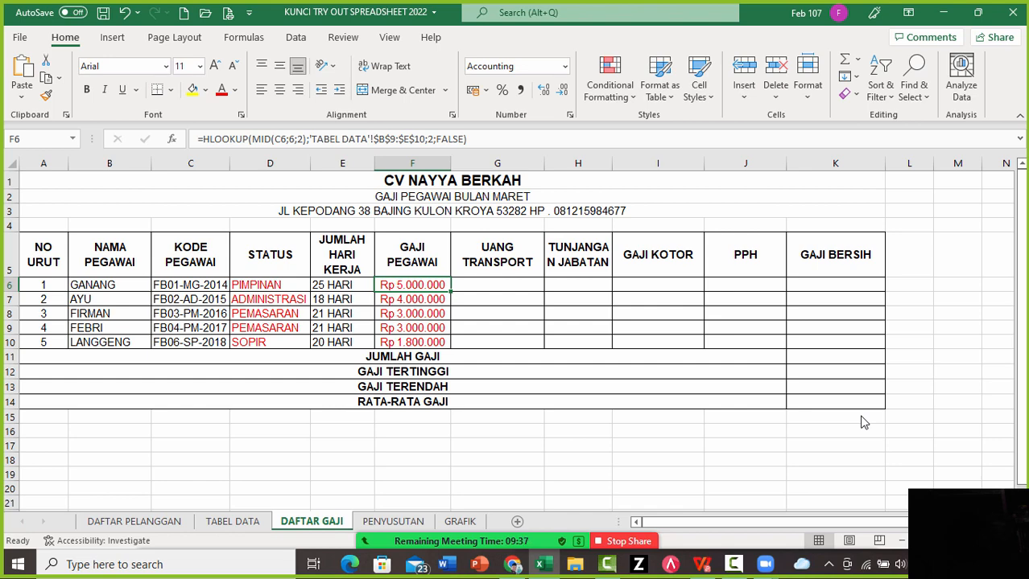
key("ctrl+Page_Up")
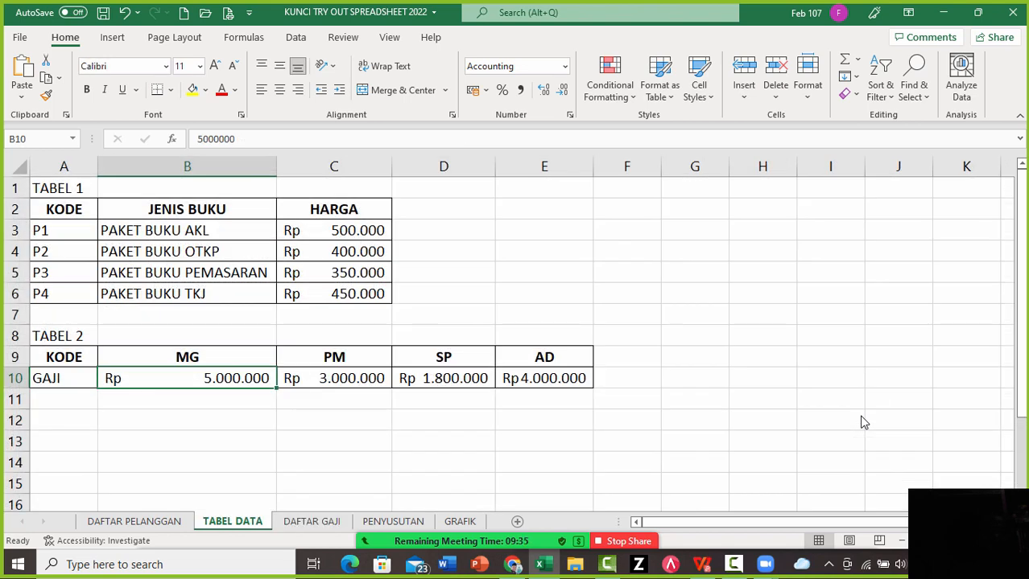
key("ctrl+Page_Down")
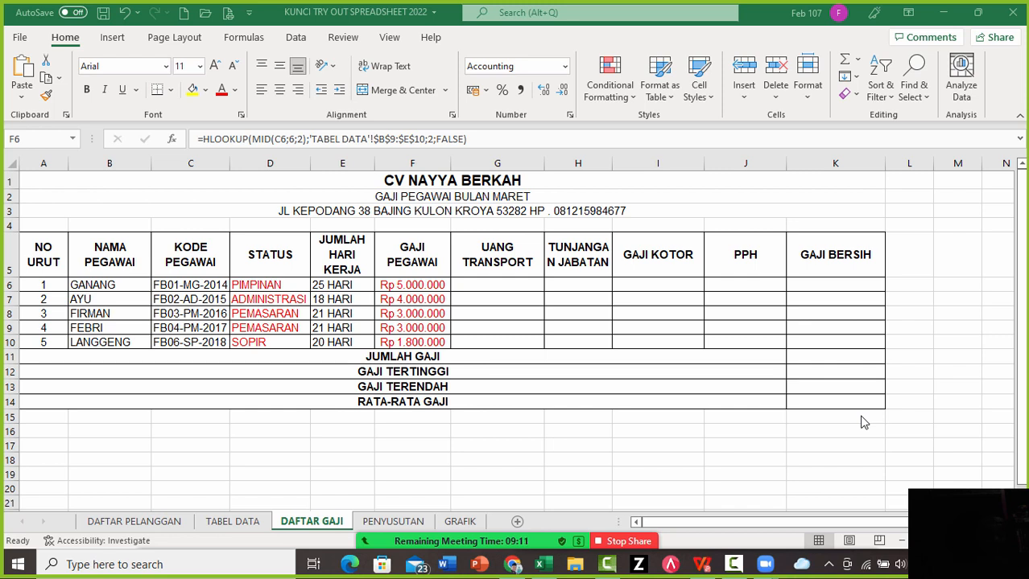
Replace FALSE with 0 as the range lookup argument of the HLOOKUP formula in F6 and commit it
left_click(861, 416)
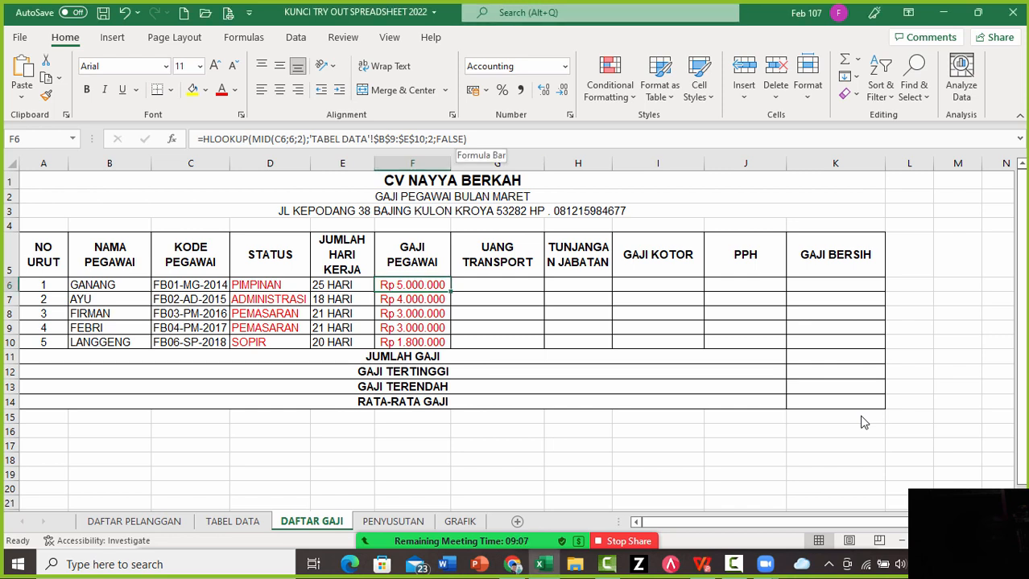
key("F2")
key("Left")
key("BackSpace")
key("BackSpace")
key("BackSpace")
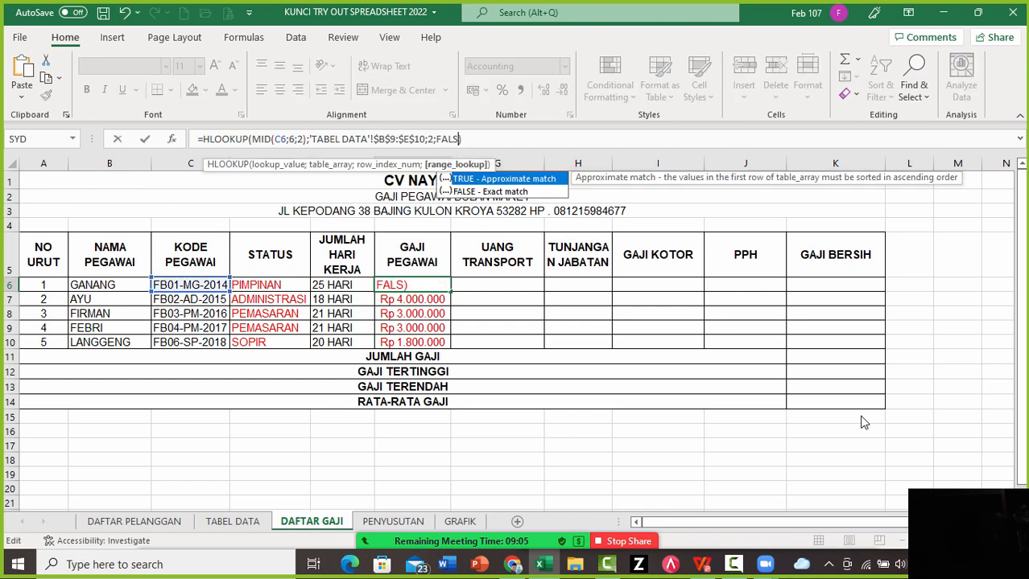
key("BackSpace")
key("BackSpace")
type("0")
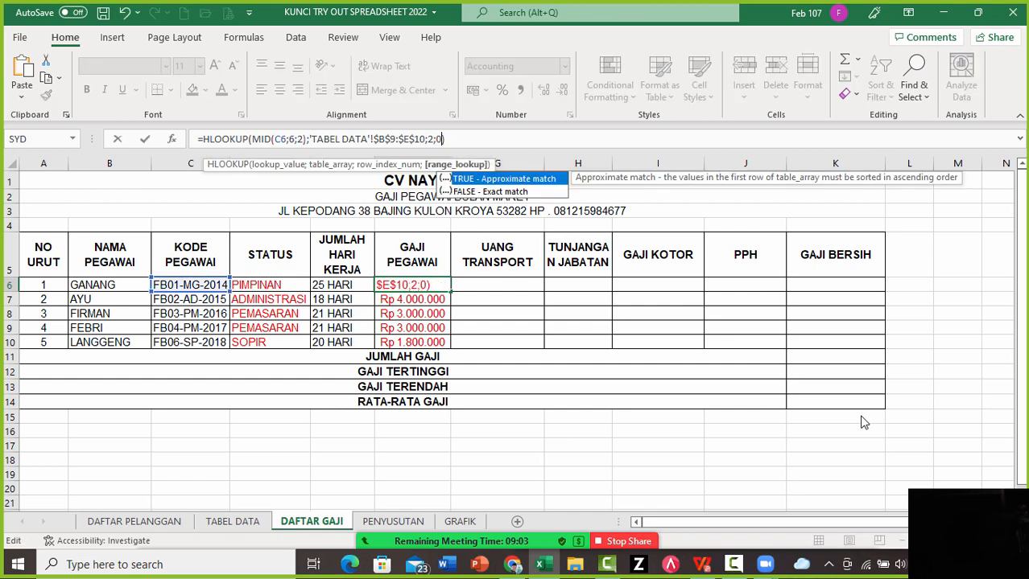
key("Return")
key("Up")
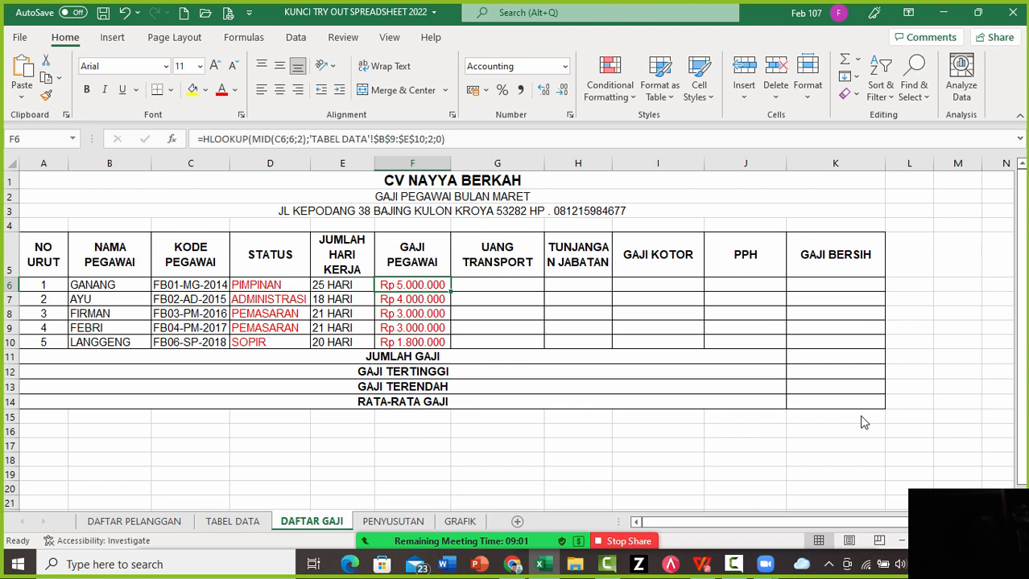
Copy the F6 HLOOKUP formula with range lookup 0 down the GAJI PEGAWAI column to F10
key("ctrl+c")
key("shift+Down")
key("shift+Down")
key("shift+Down")
key("shift+Down")
key("ctrl+v")
key("Escape")
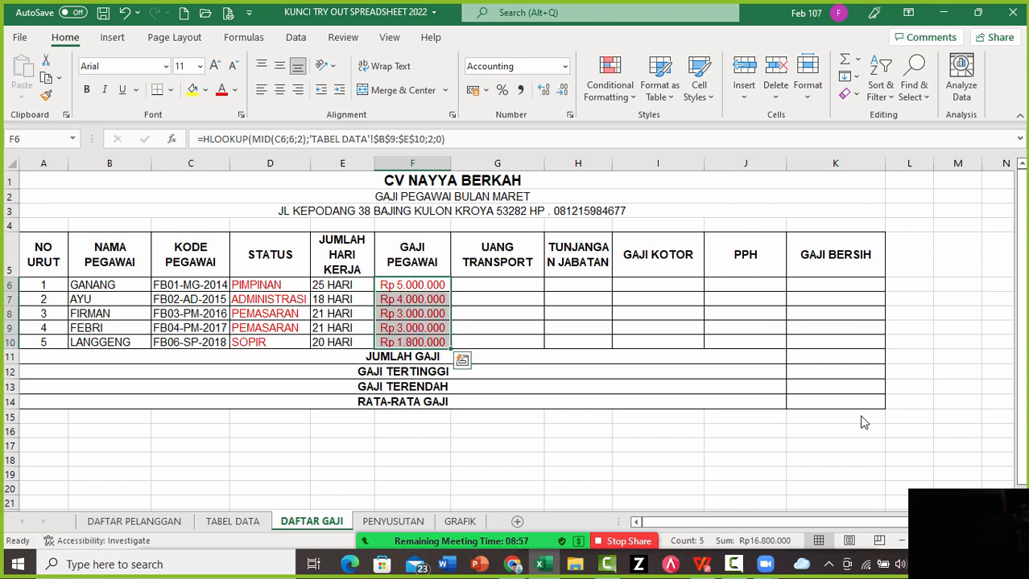
key("Down")
key("Up")
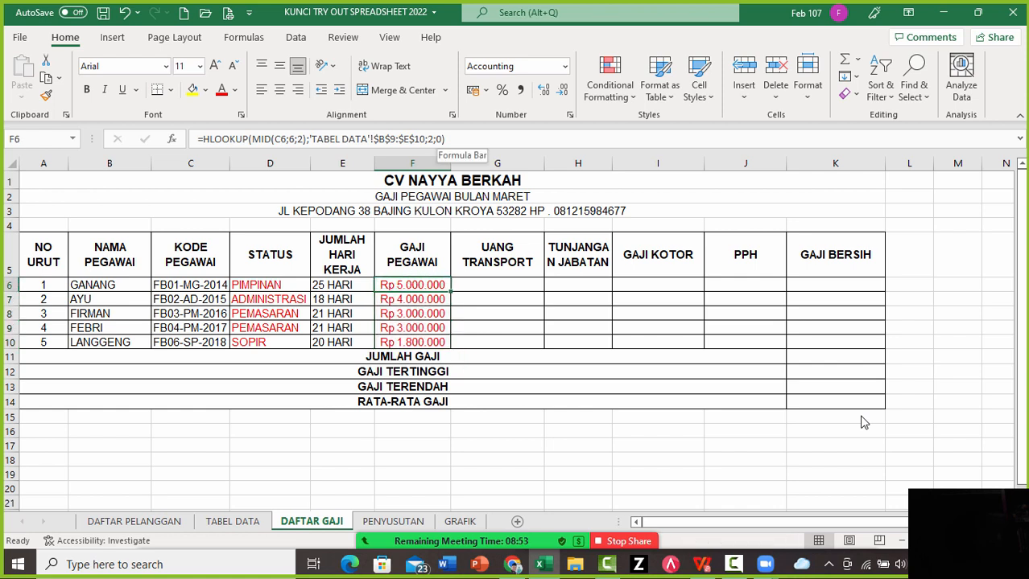
Replace 0 with FALSE as the range lookup argument of the HLOOKUP formula in F6 and commit it
key("F2")
key("Left")
key("BackSpace")
type("FA")
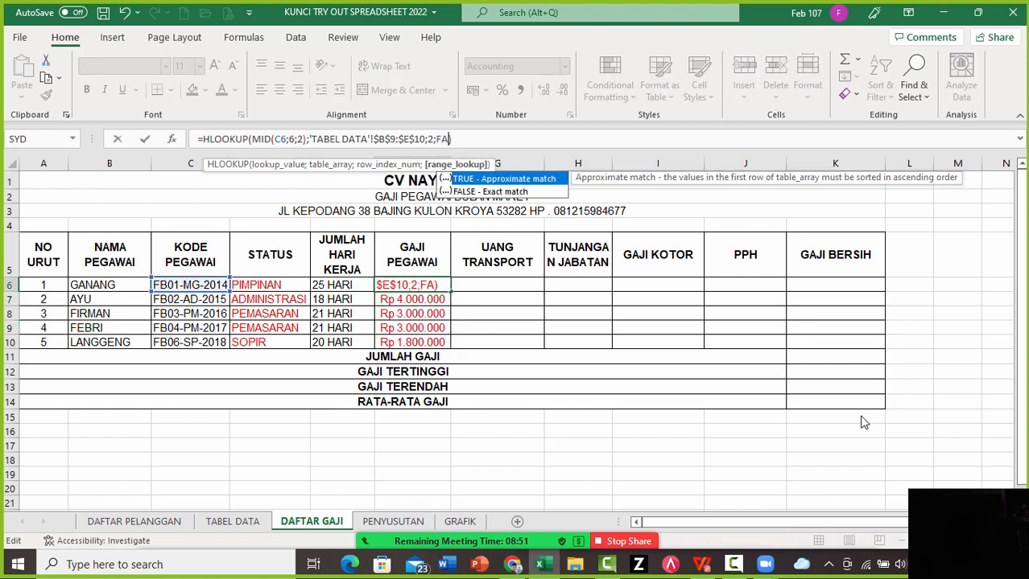
type("LSE")
key("Return")
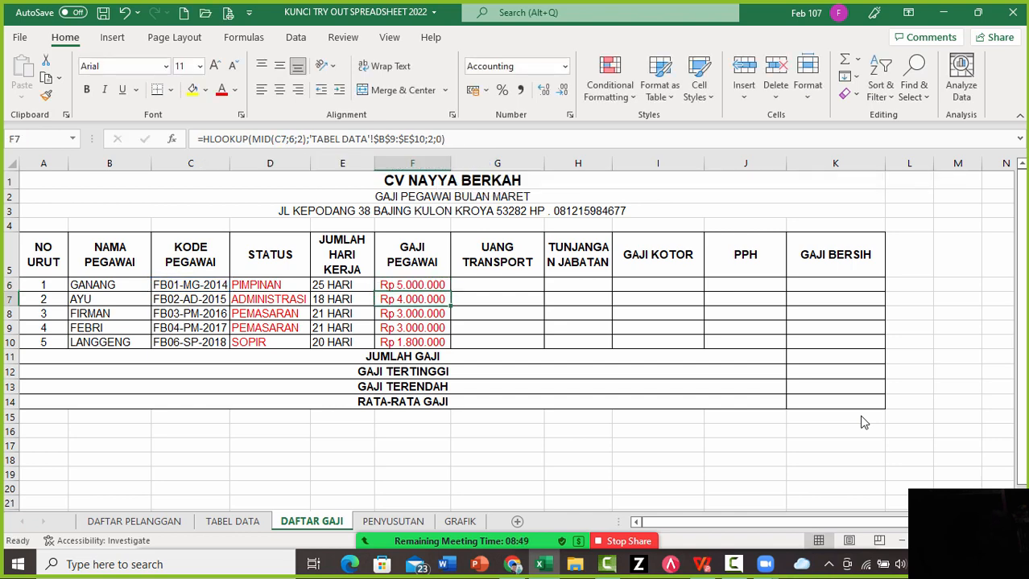
Copy the F6 HLOOKUP formula that uses FALSE down to the other GAJI PEGAWAI cells through F10
key("Up")
key("ctrl+c")
key("shift+Down")
key("shift+Down")
key("shift+Down")
key("shift+Down")
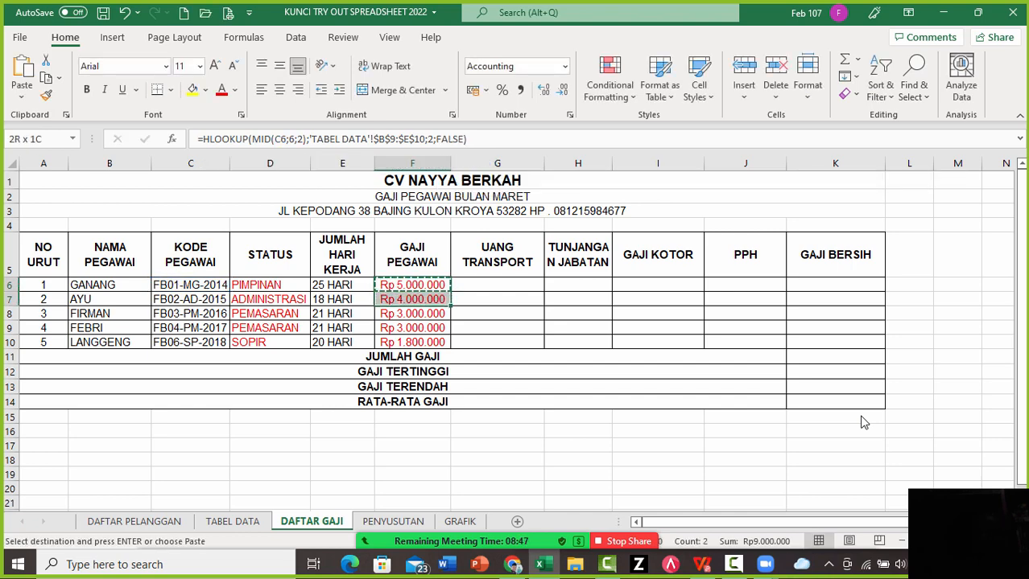
key("ctrl+v")
key("Escape")
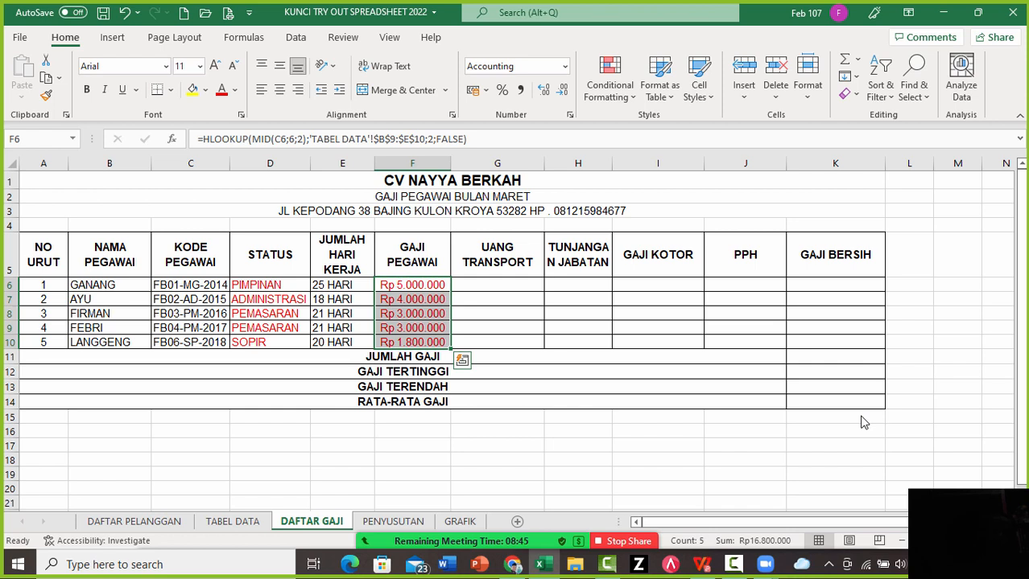
Read the UANG TRANSPORT instruction in the TRY OUT PDF and compare it with the JUMLAH HARI KERJA entry in E6
key("Right")
key("Up")
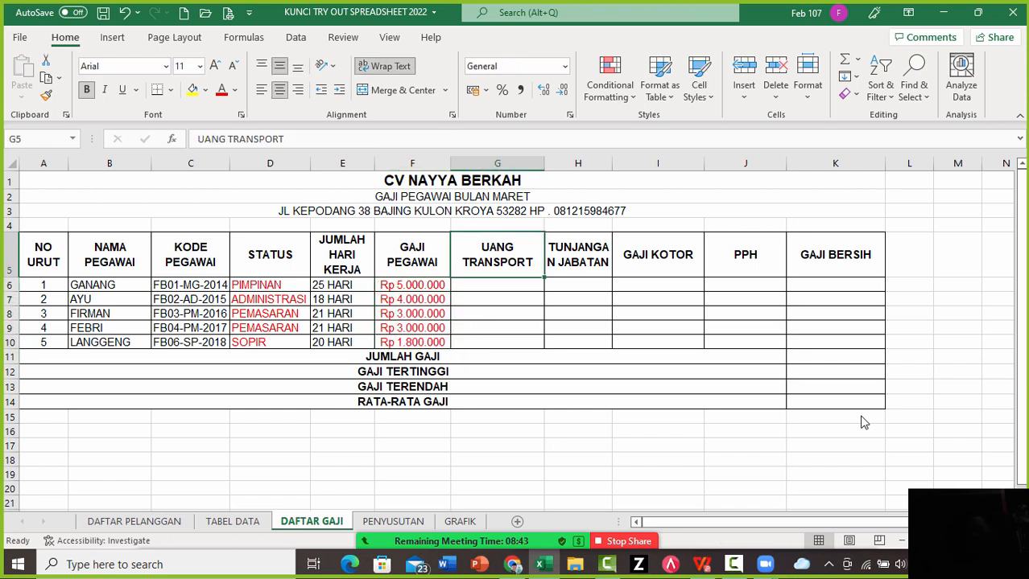
key("Left")
key("Down")
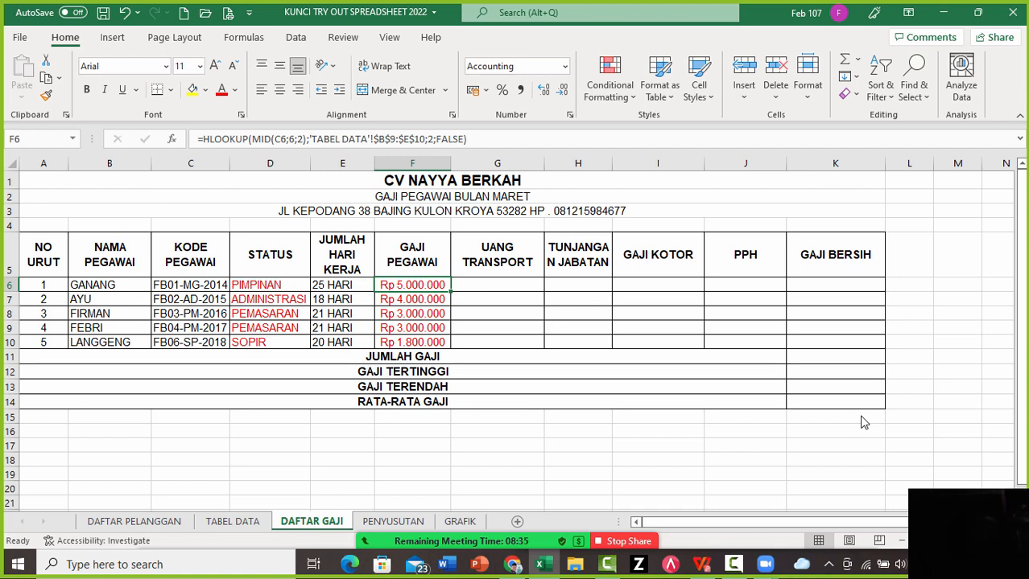
key("alt+Tab")
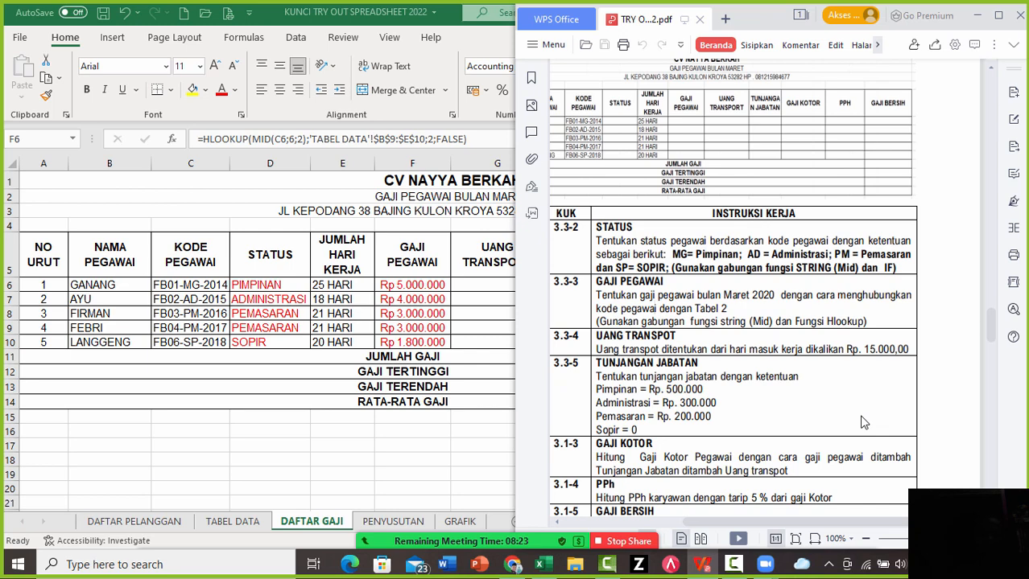
key("alt+Tab")
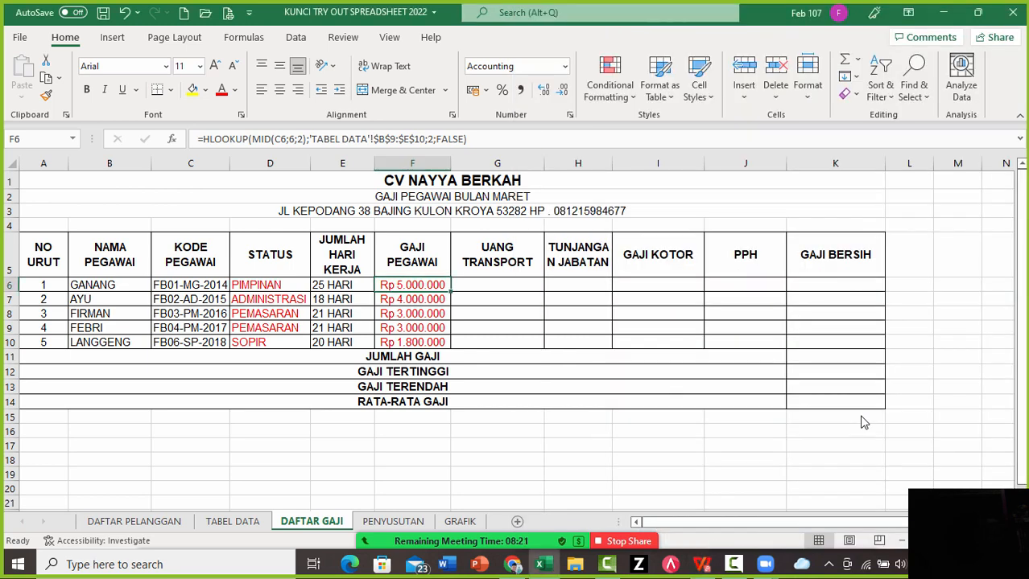
key("Left")
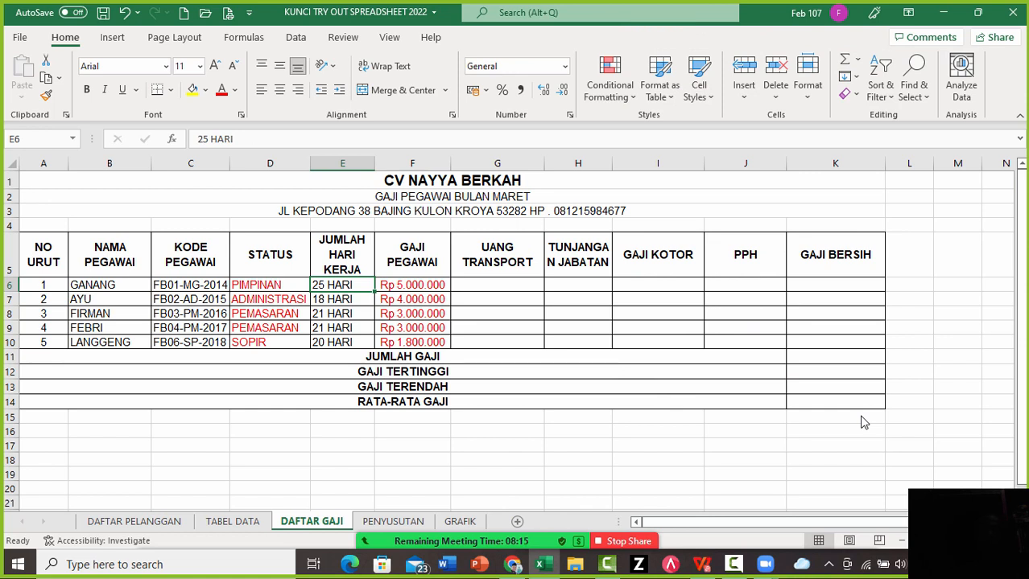
key("Right")
key("Right")
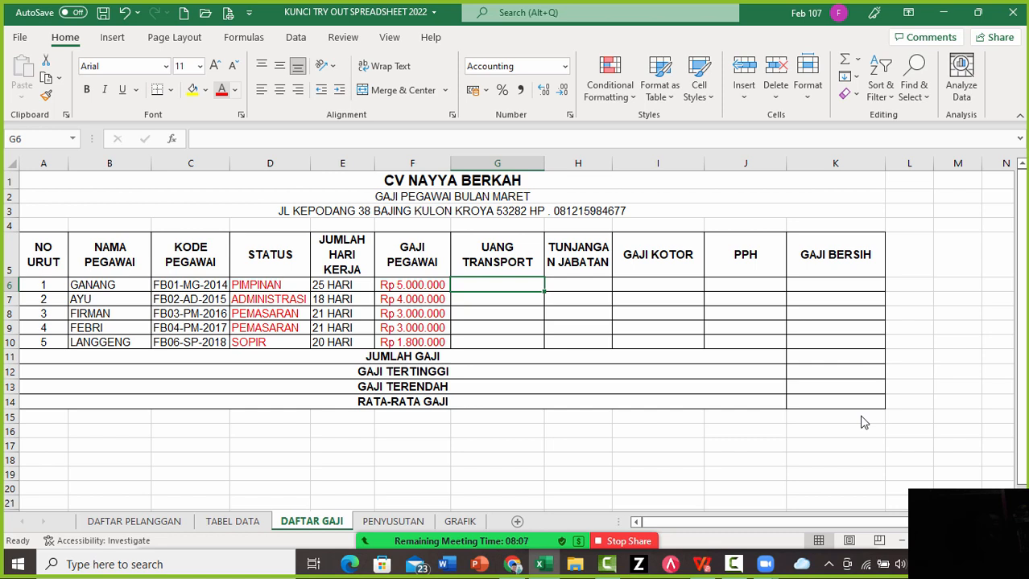
Try to calculate UANG TRANSPORT in G6 with the formula =E6*25000
type("=")
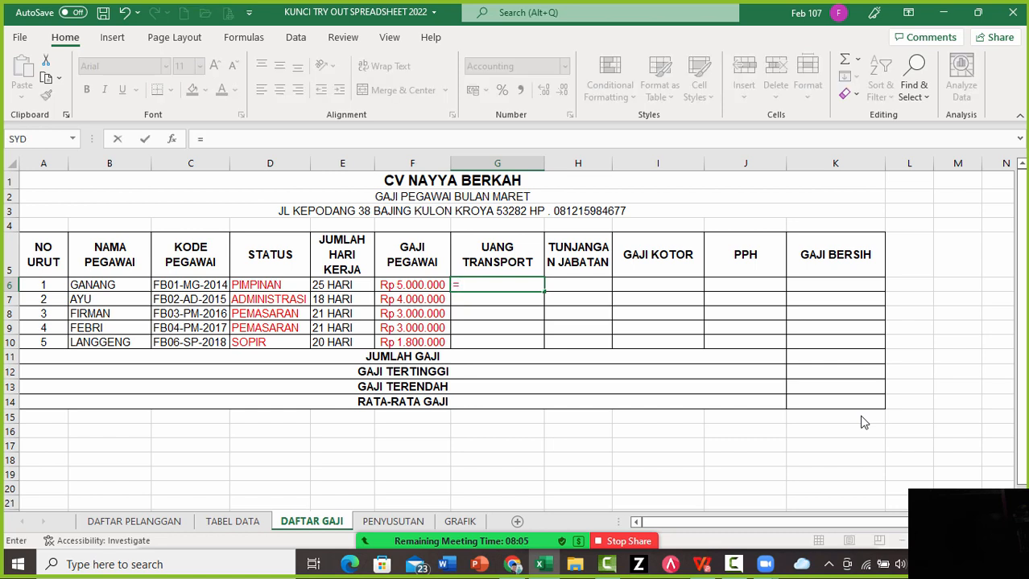
key("Left")
key("Left")
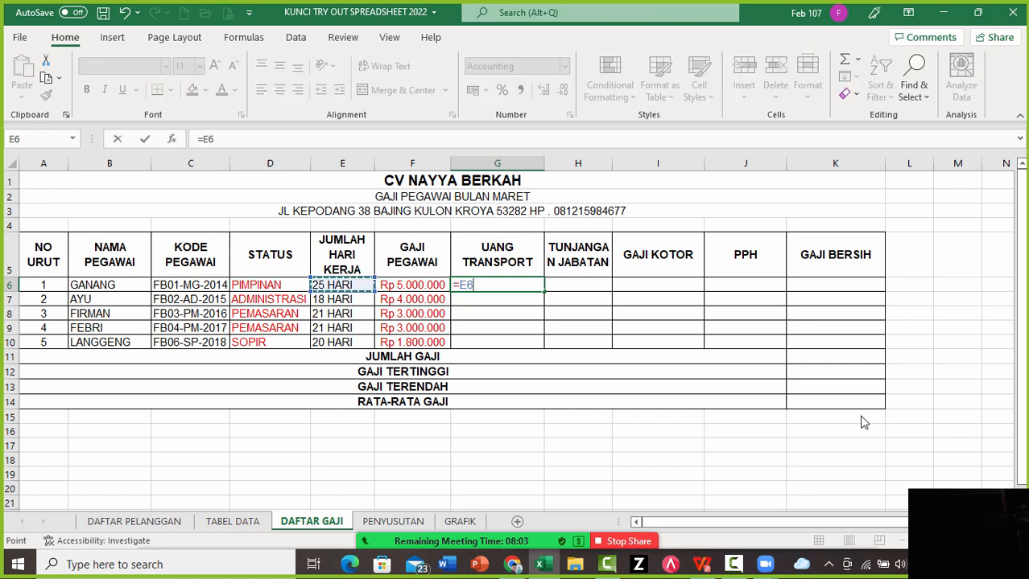
type("*25000")
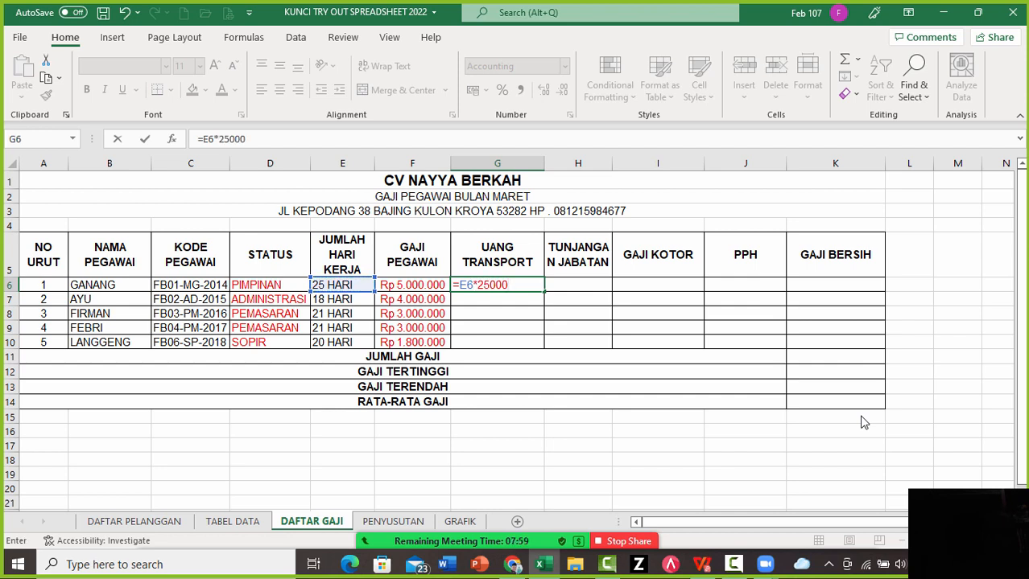
key("Return")
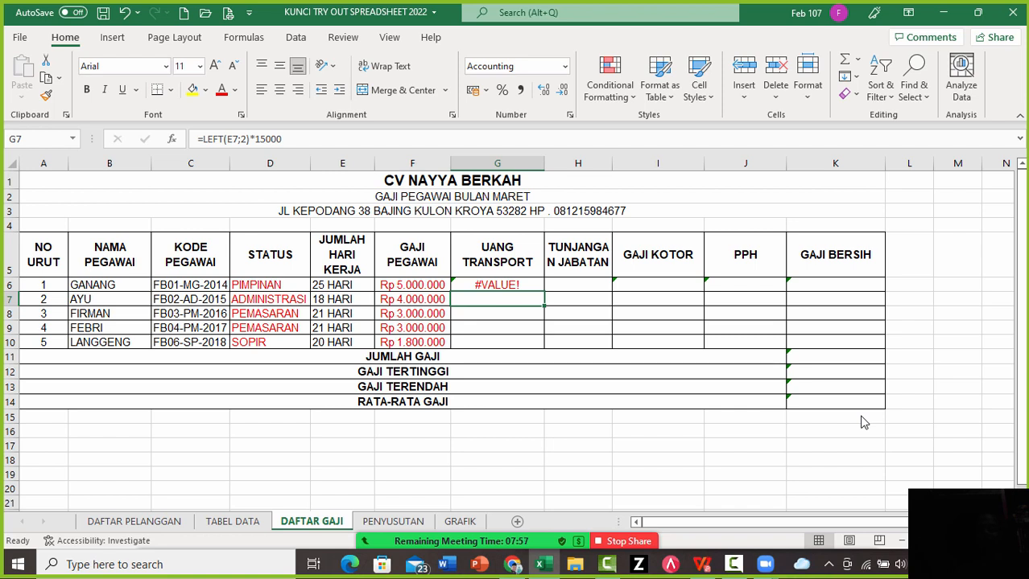
Check the JUMLAH HARI KERJA entry in E6 and the UANG TRANSPORT rate in the PDF, and clear the formula from G6
key("Up")
key("Left")
key("Left")
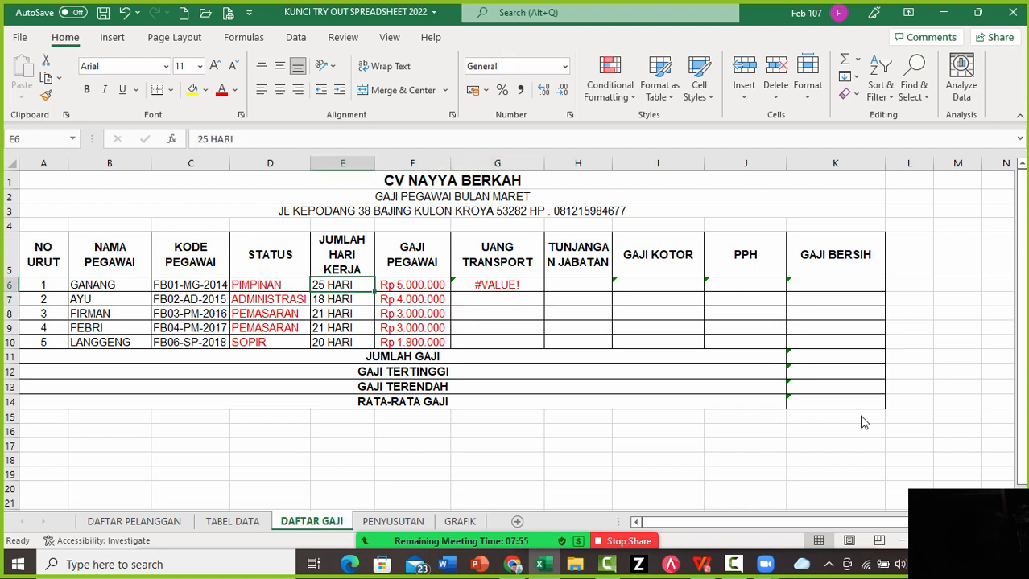
key("Right")
key("Right")
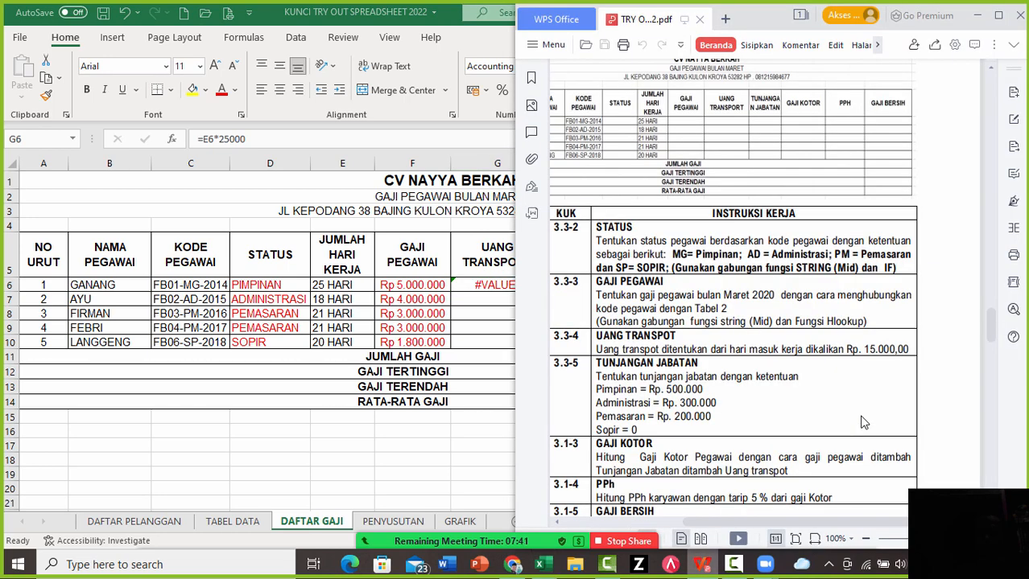
key("alt+Tab")
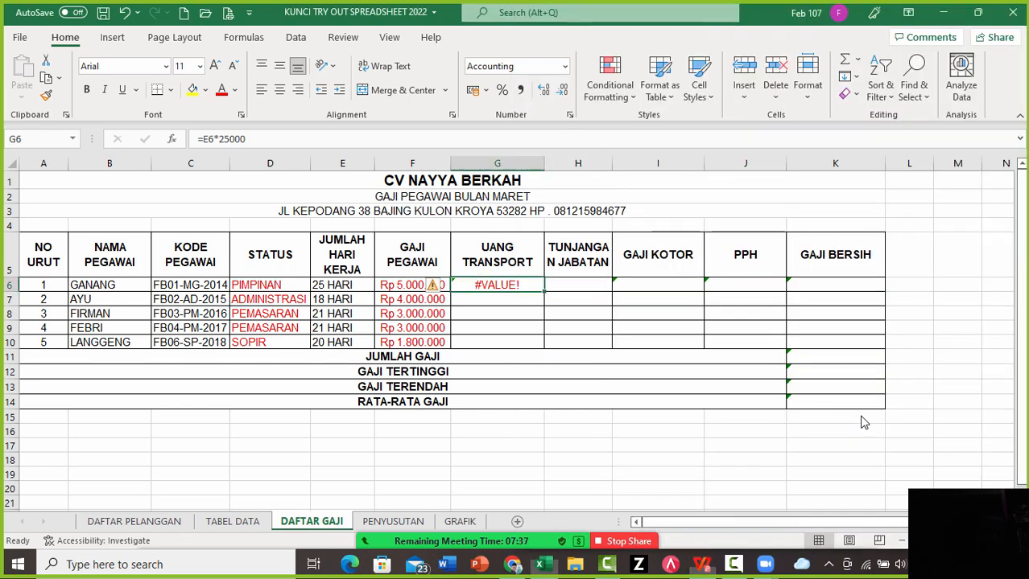
key("alt+Tab")
key("Delete")
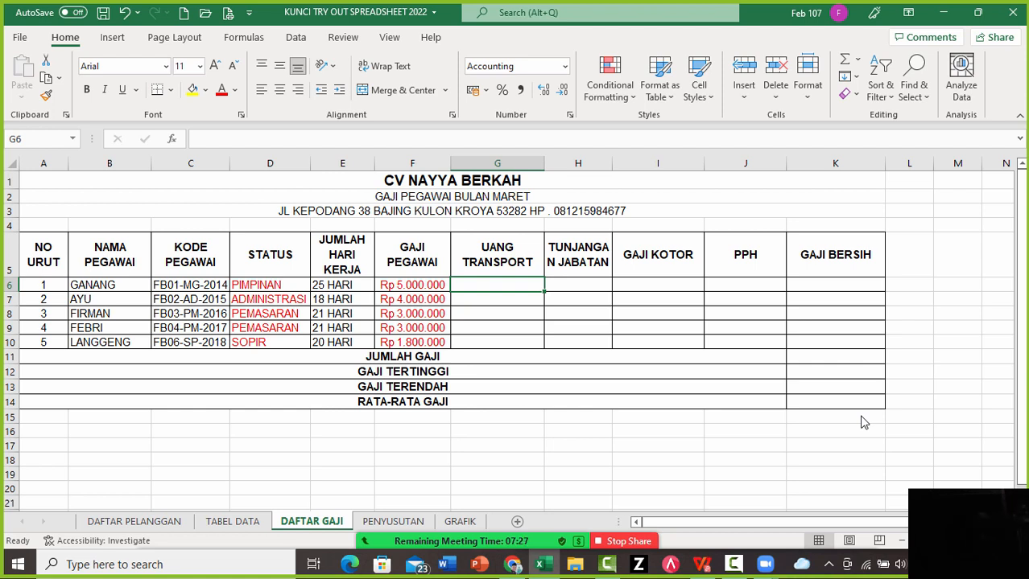
Apply the custom number format 0 to the JUMLAH HARI KERJA cell E6
key("Left")
key("Left")
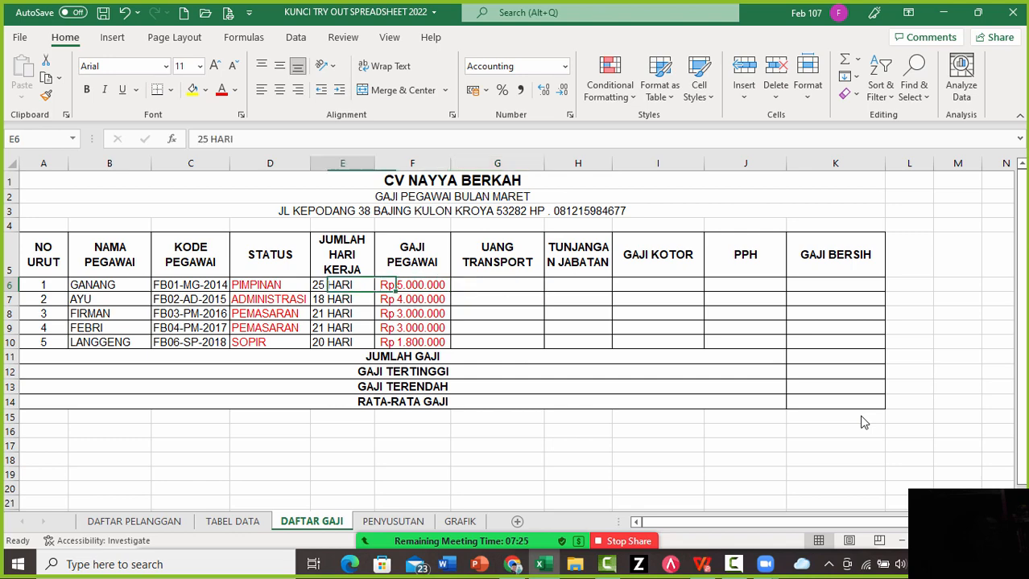
key("alt+h")
key("n")
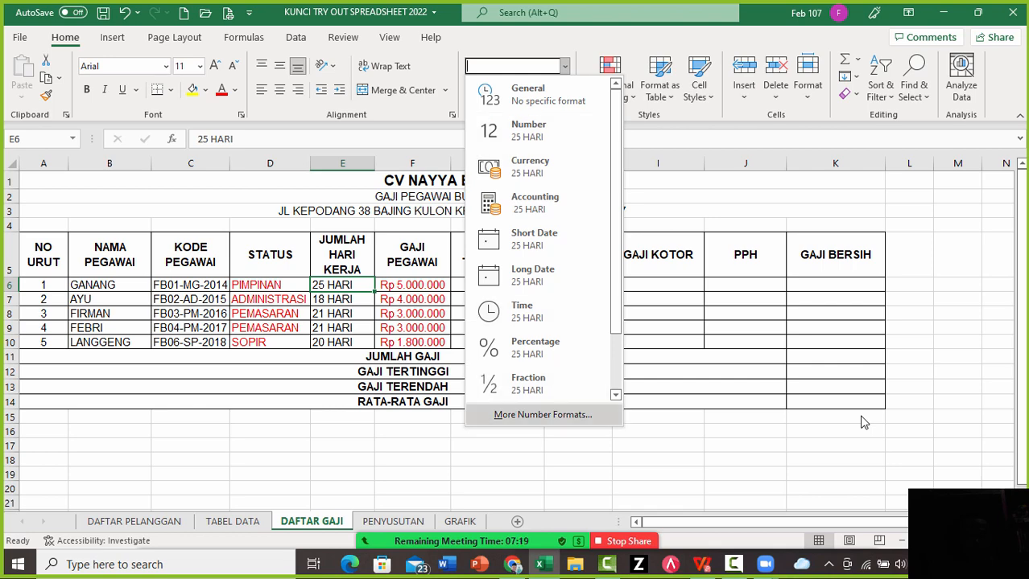
key("Return")
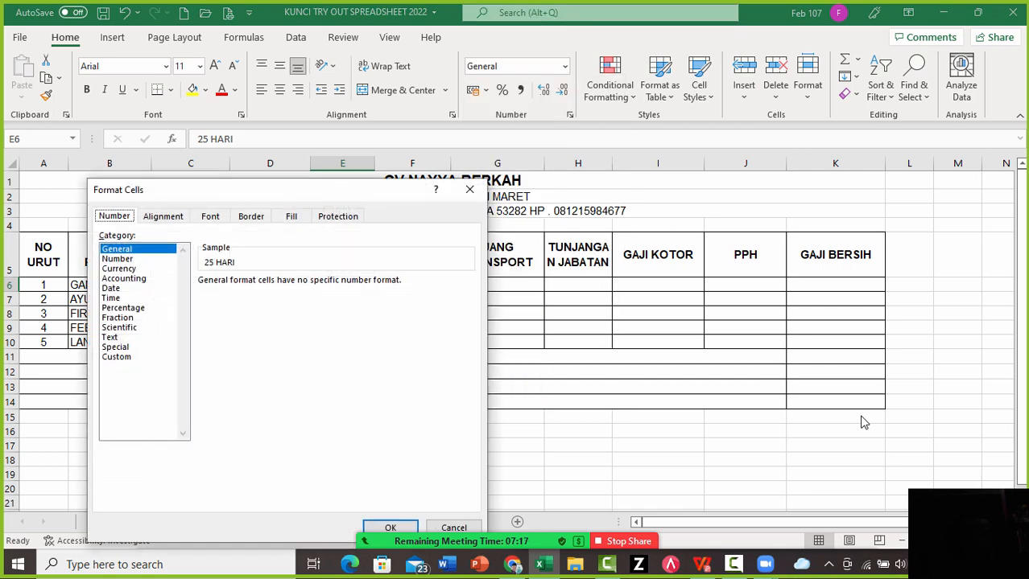
key("End")
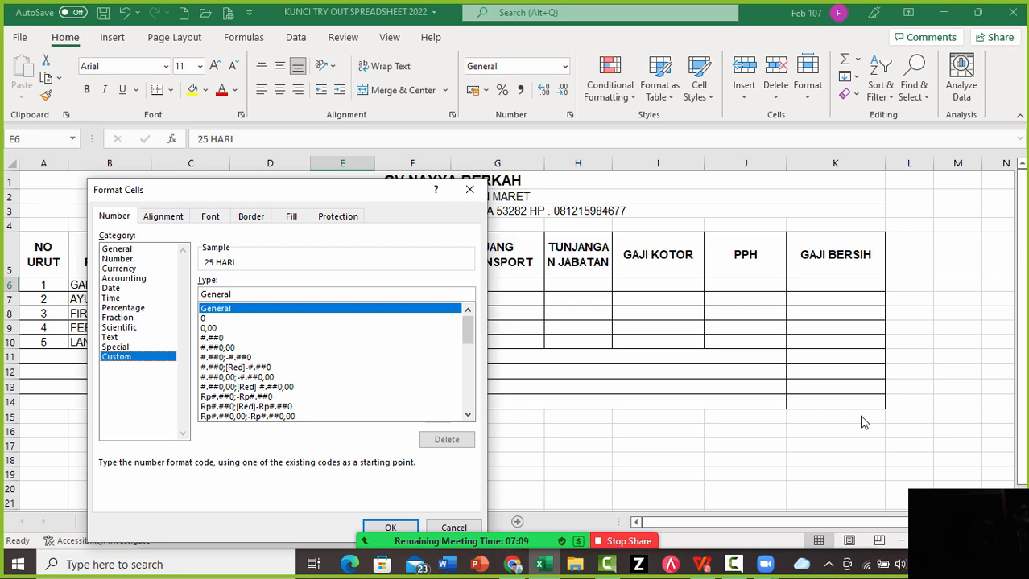
key("Down")
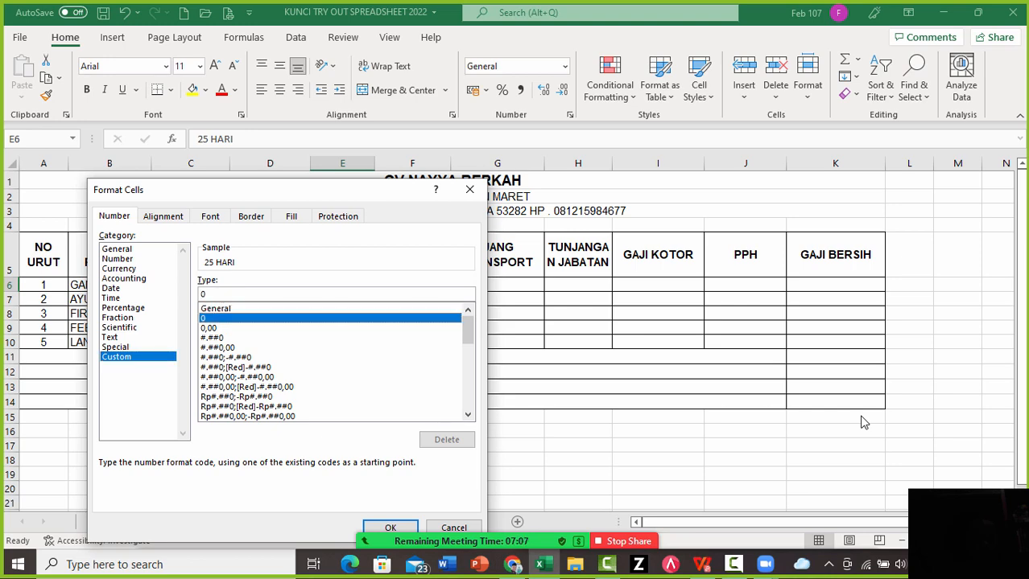
key("Return")
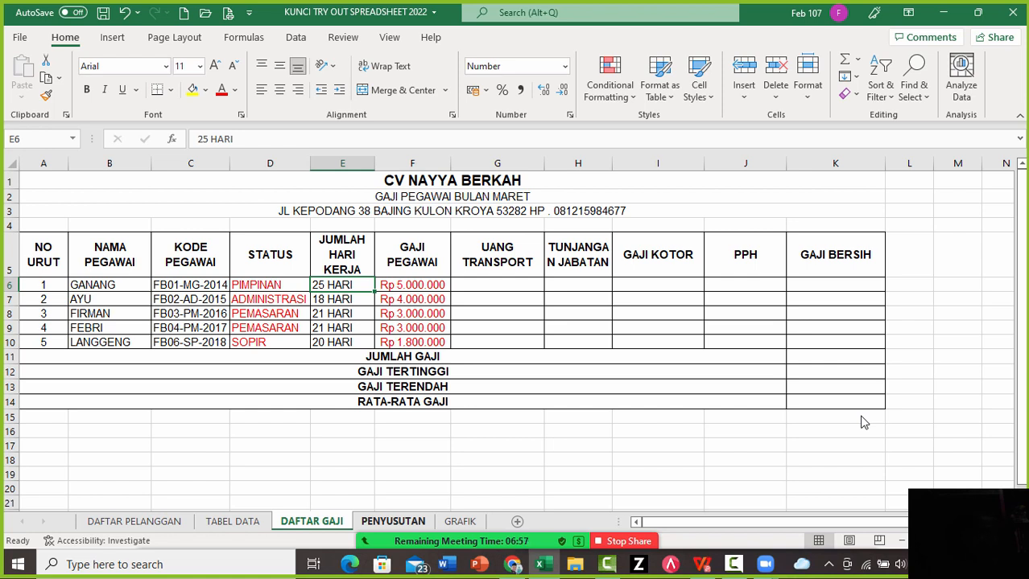
Calculate UANG TRANSPORT in G6 with the formula =LEFT(E6;2)*15000 and commit it
key("Right")
key("Right")
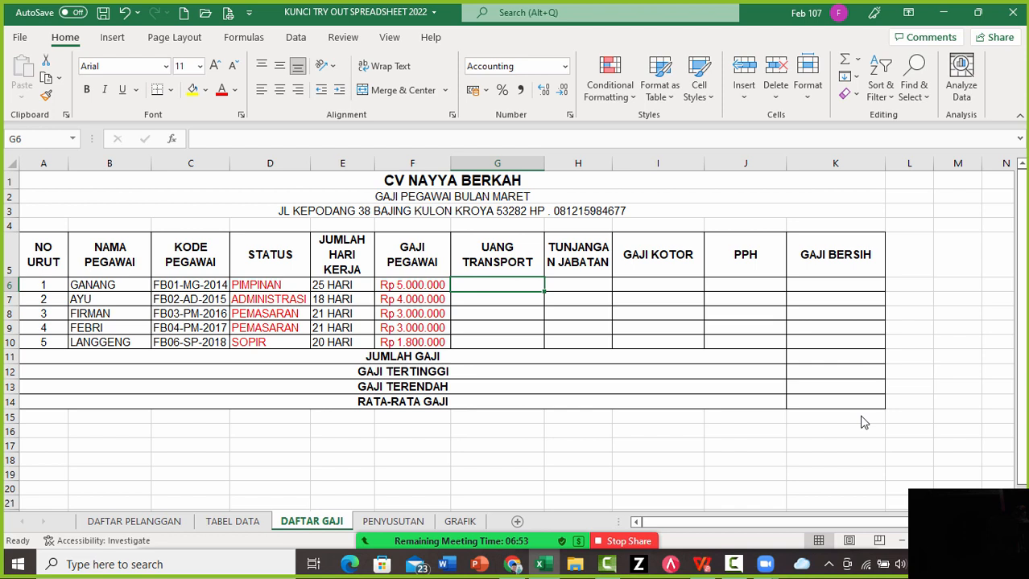
key("Down")
key("Up")
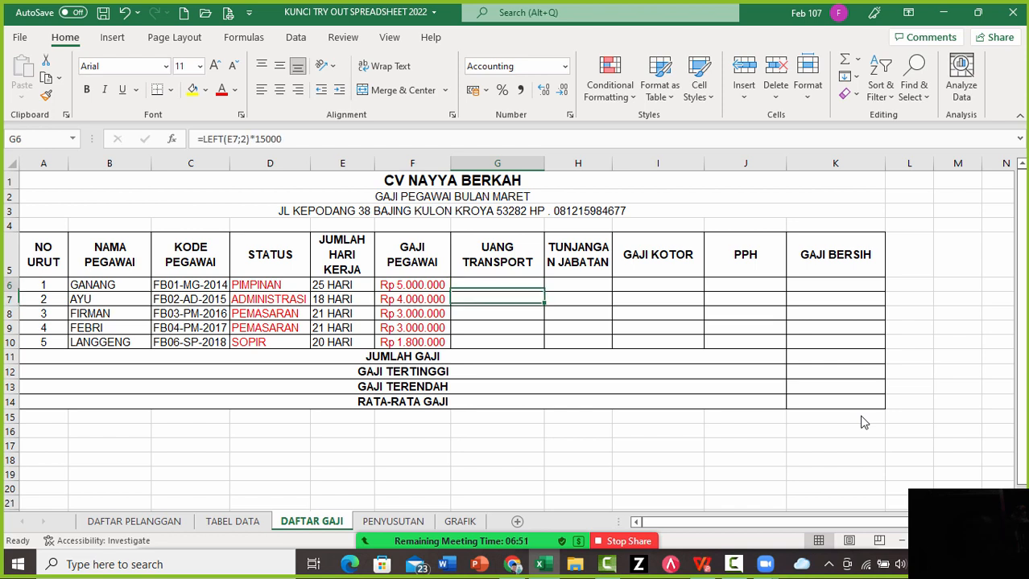
type("=")
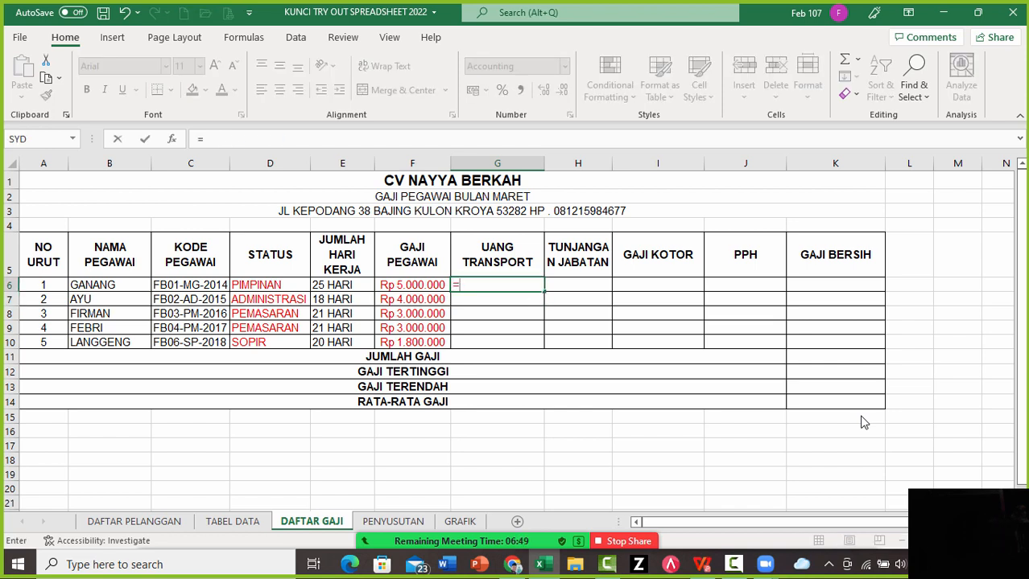
type("LEFT(")
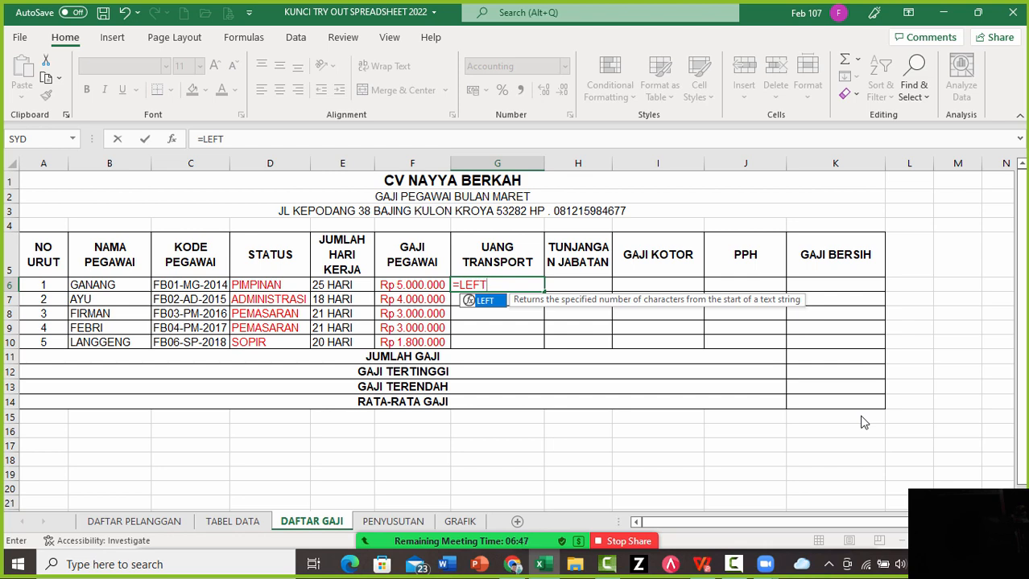
key("Left")
key("Left")
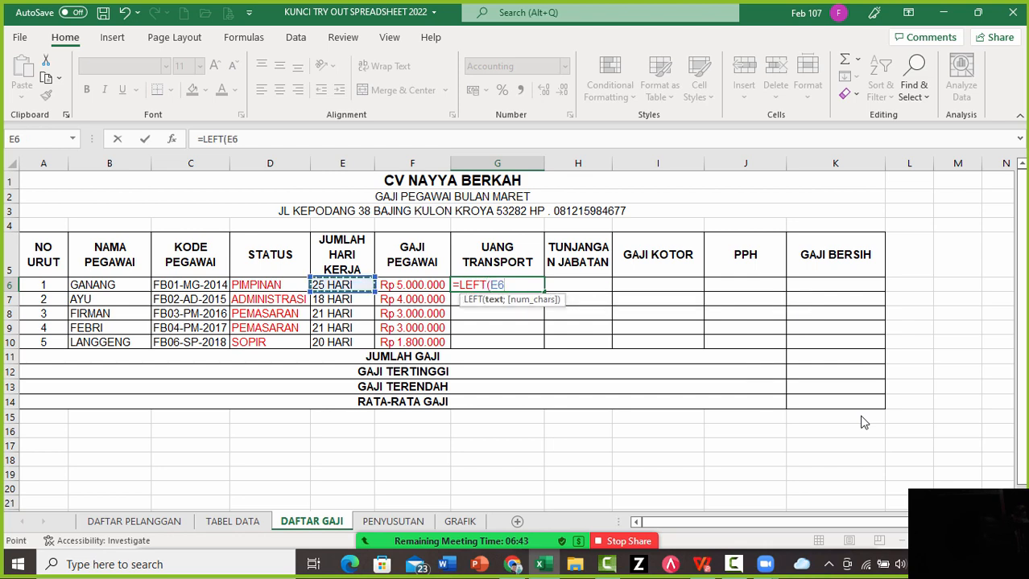
type(";")
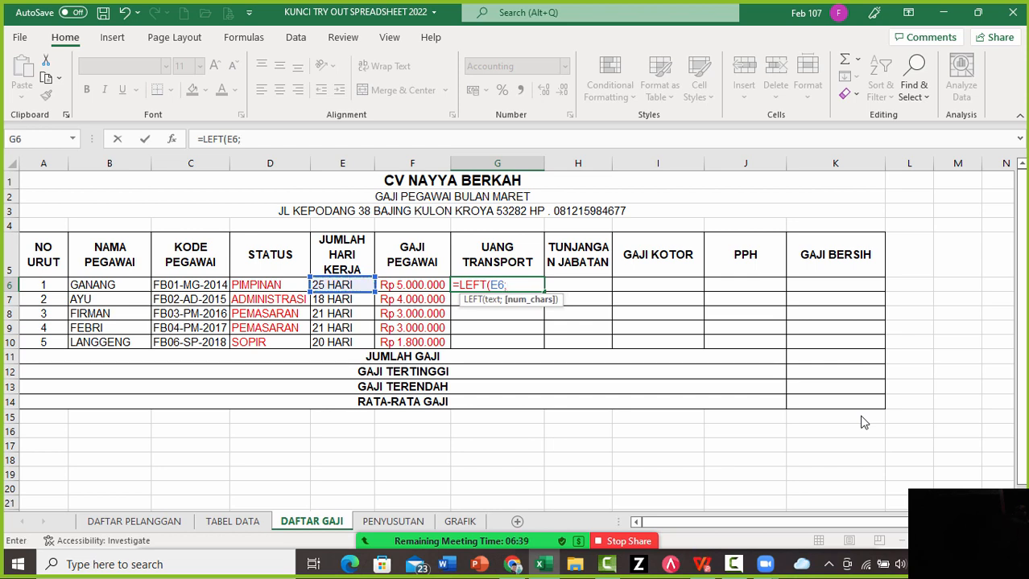
type("2")
type(")")
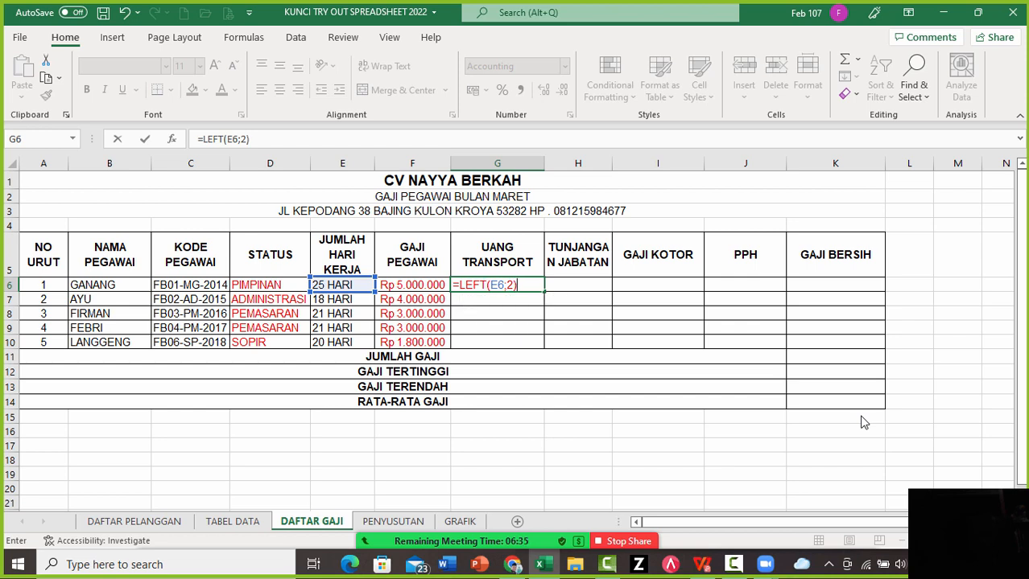
type("*15000)")
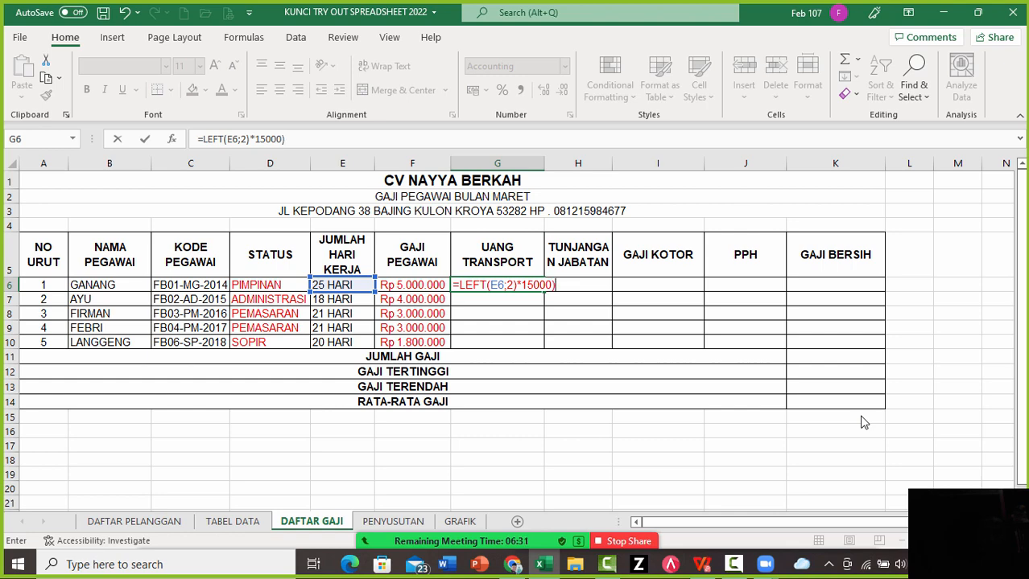
key("Return")
key("Return")
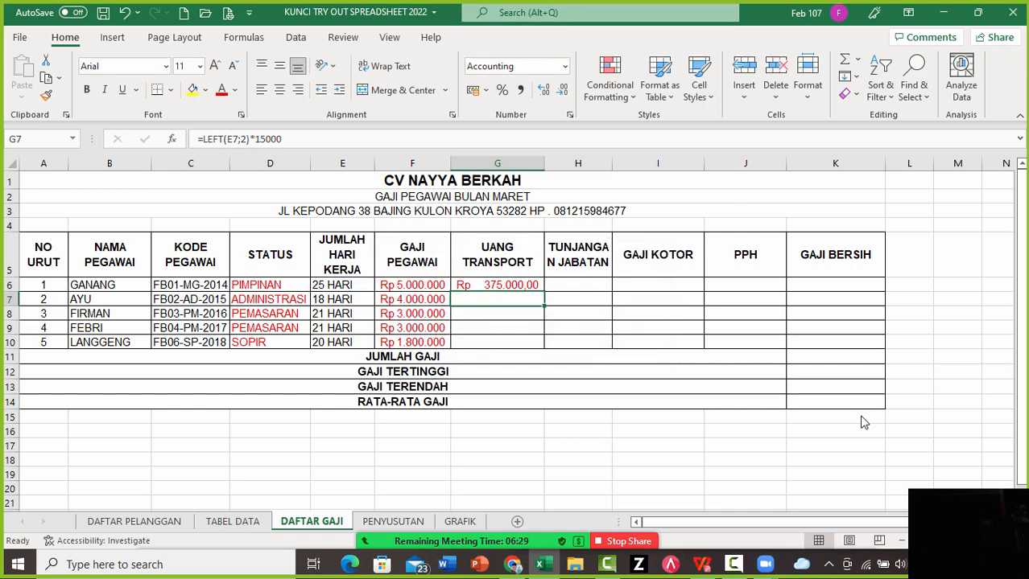
Fill the UANG TRANSPORT formula from G6 down through G10
key("Up")
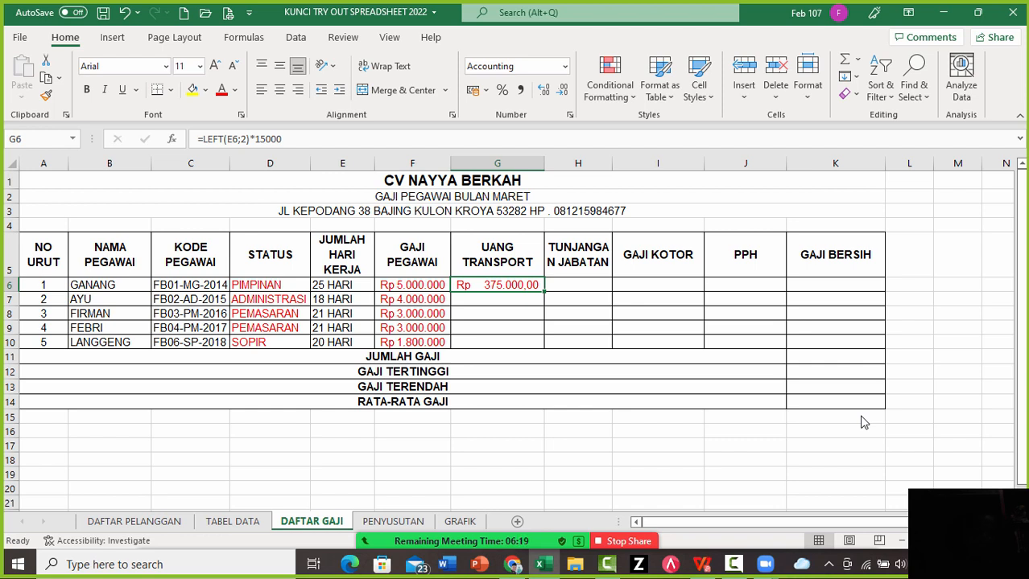
key("Left")
key("Left")
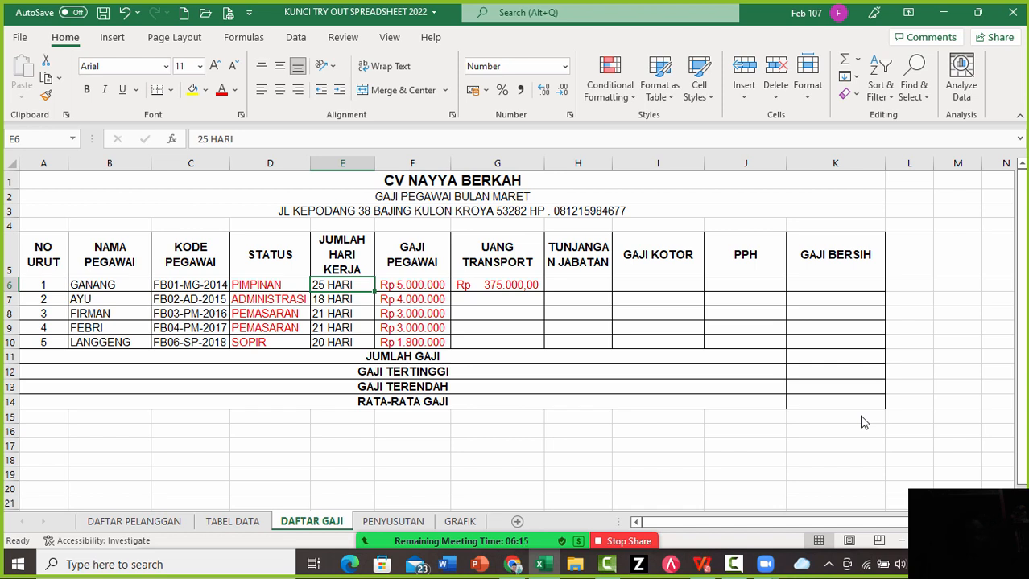
key("Right")
key("Right")
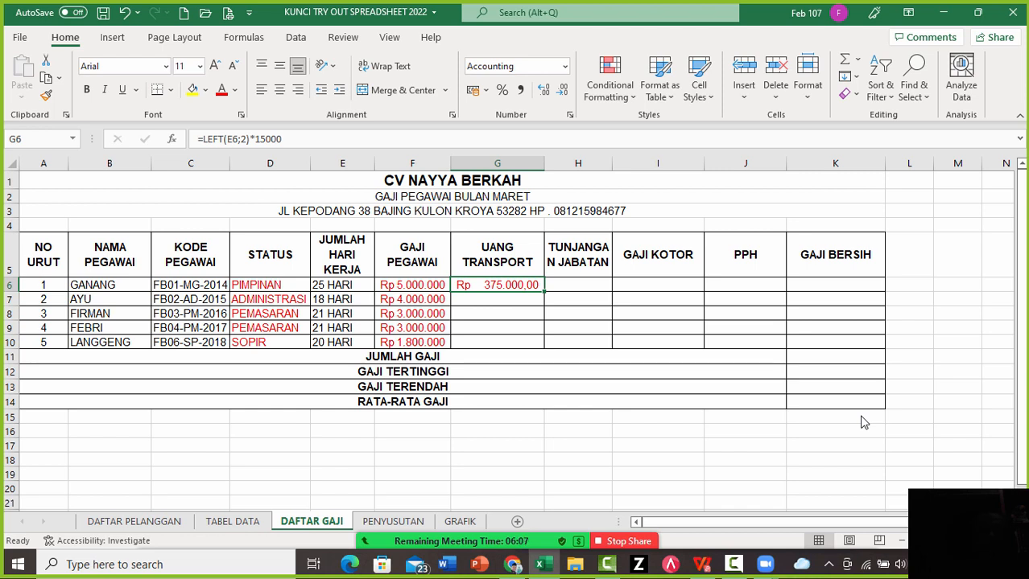
key("shift+Down")
key("shift+Down")
key("shift+Down")
key("shift+Down")
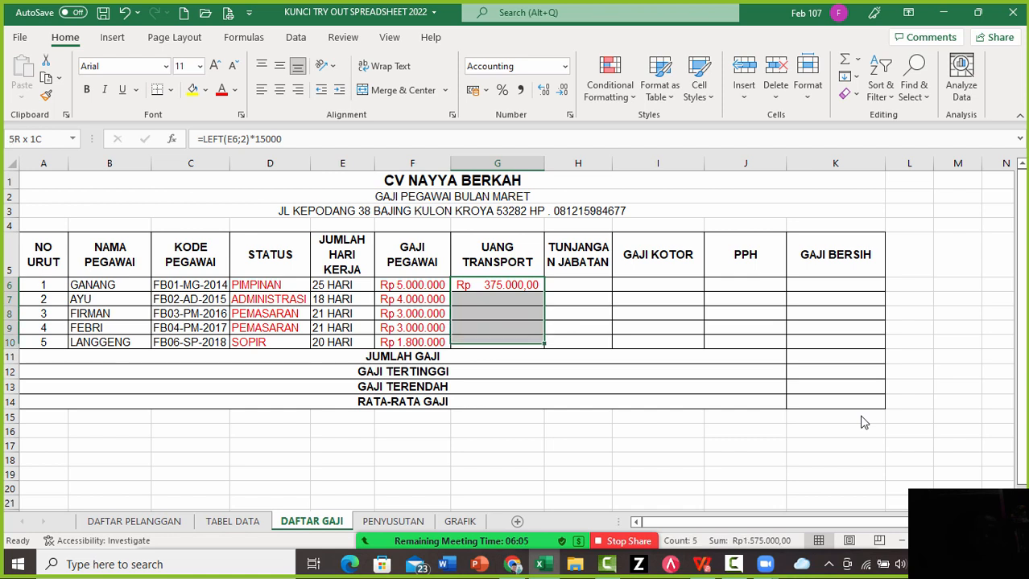
key("ctrl+d")
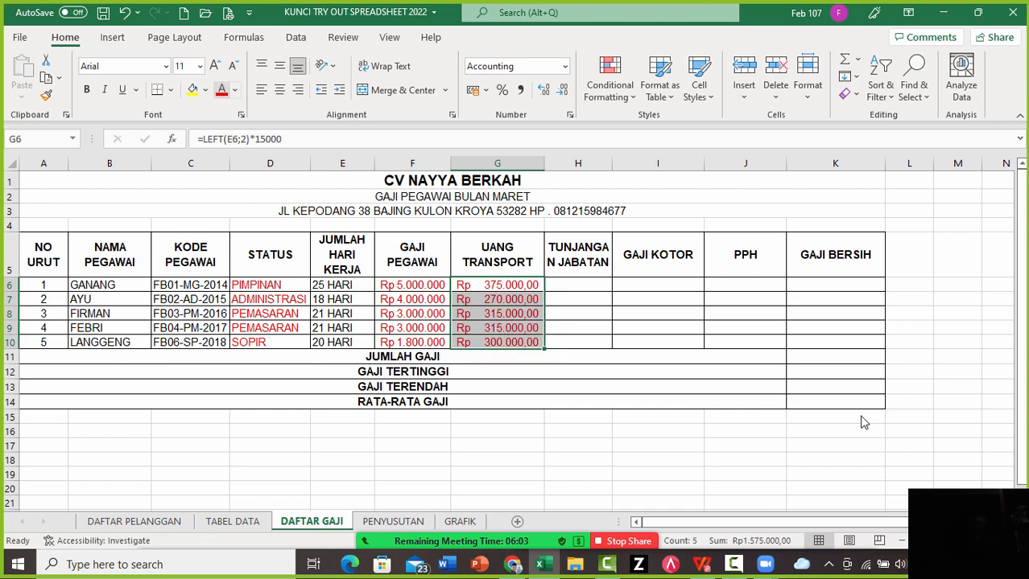
Read the UANG TRANSPORT and TUNJANGAN JABATAN rules in the try-out PDF and compare them with cells G6 and H6
key("Right")
key("shift+Down")
key("shift+Up")
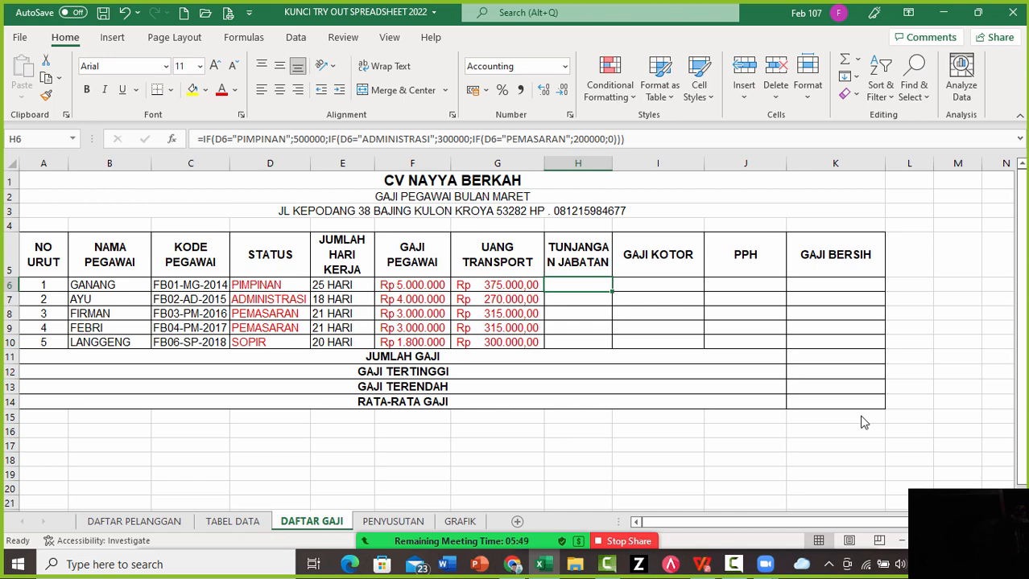
key("Left")
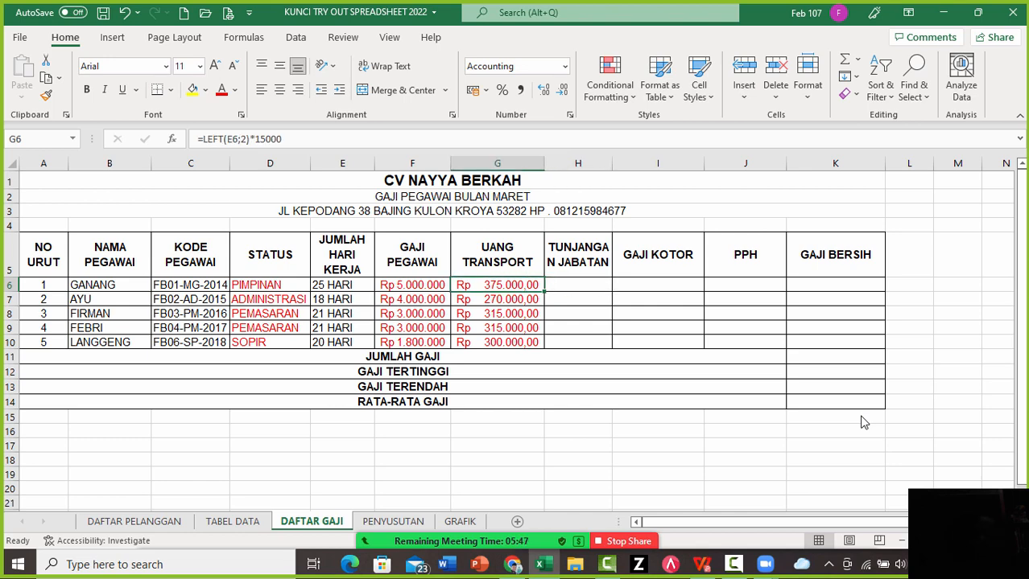
key("alt+Tab")
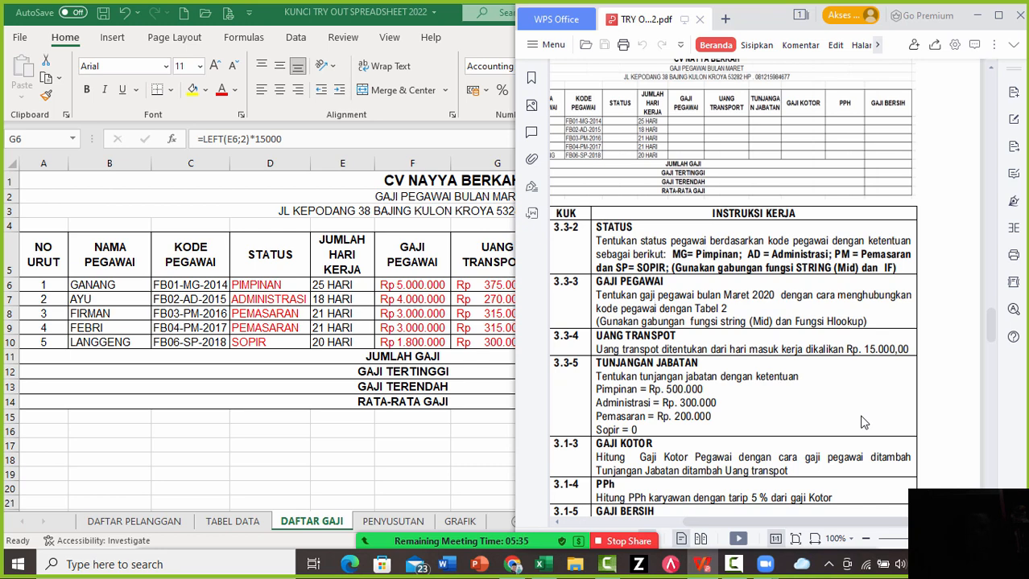
key("alt+Tab")
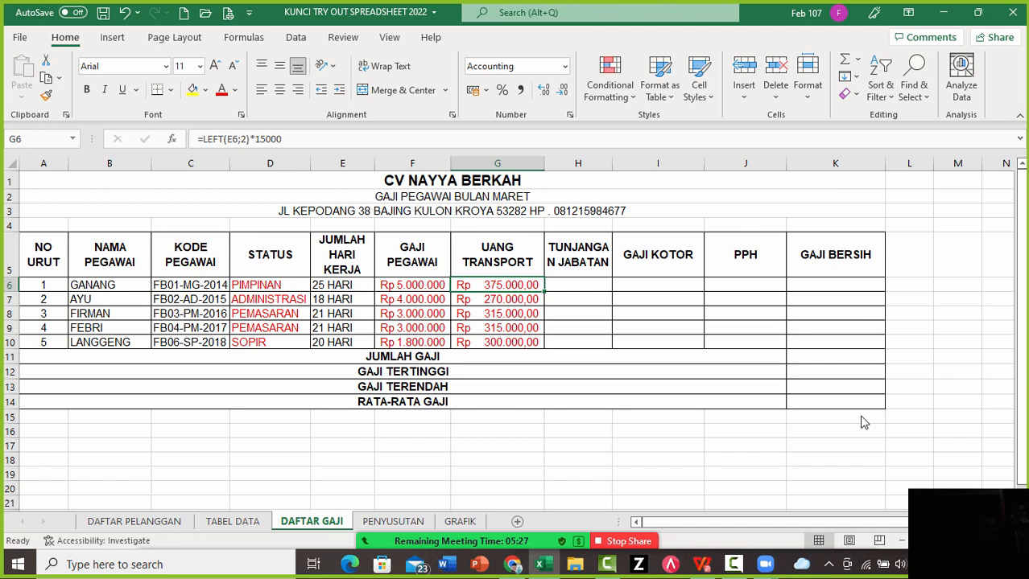
key("Down")
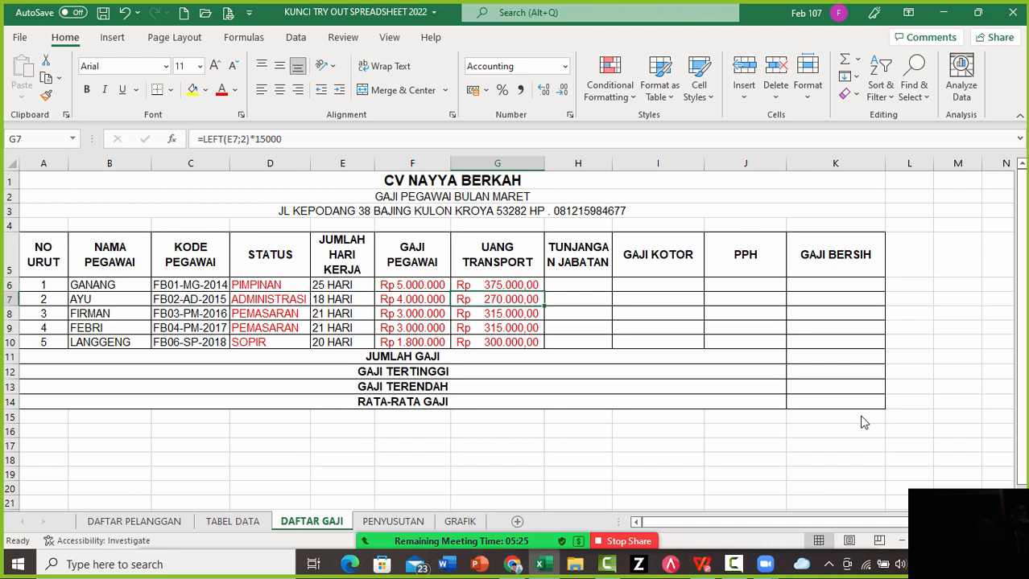
key("Up")
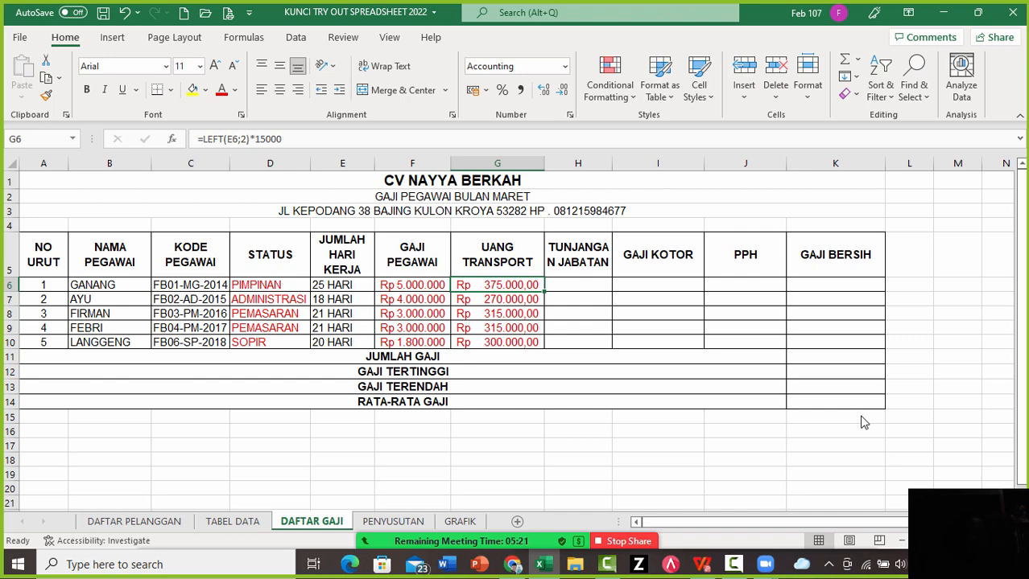
key("alt+Tab")
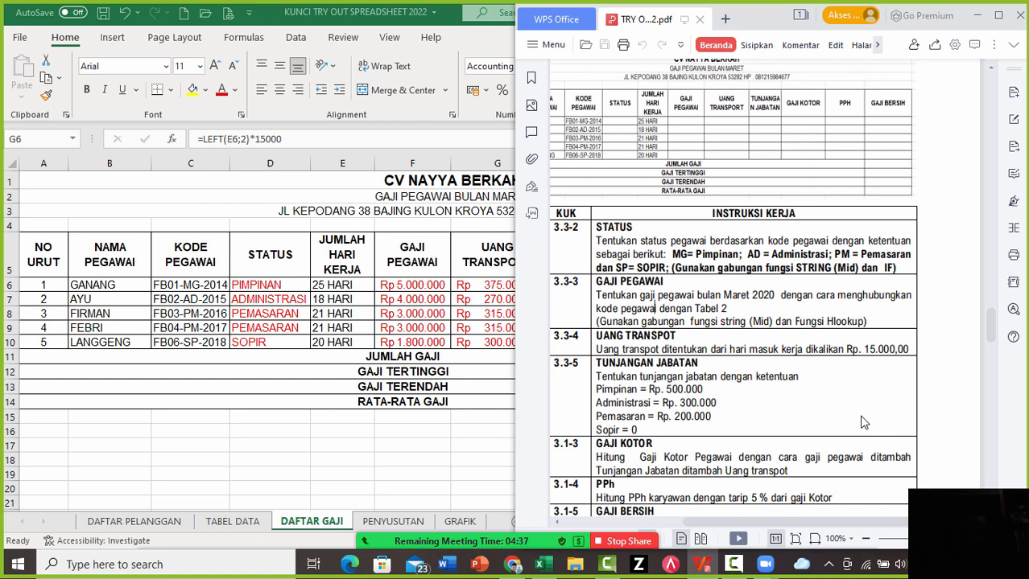
key("alt+Tab")
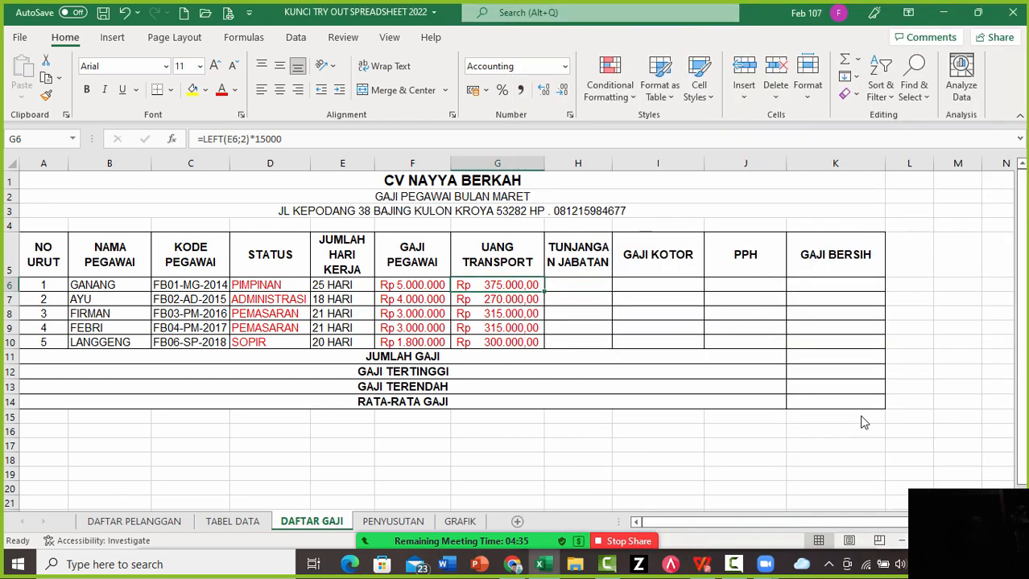
Apply the red font colour to the TUNJANGAN JABATAN formula in H6 and fill it down through H10
key("Right")
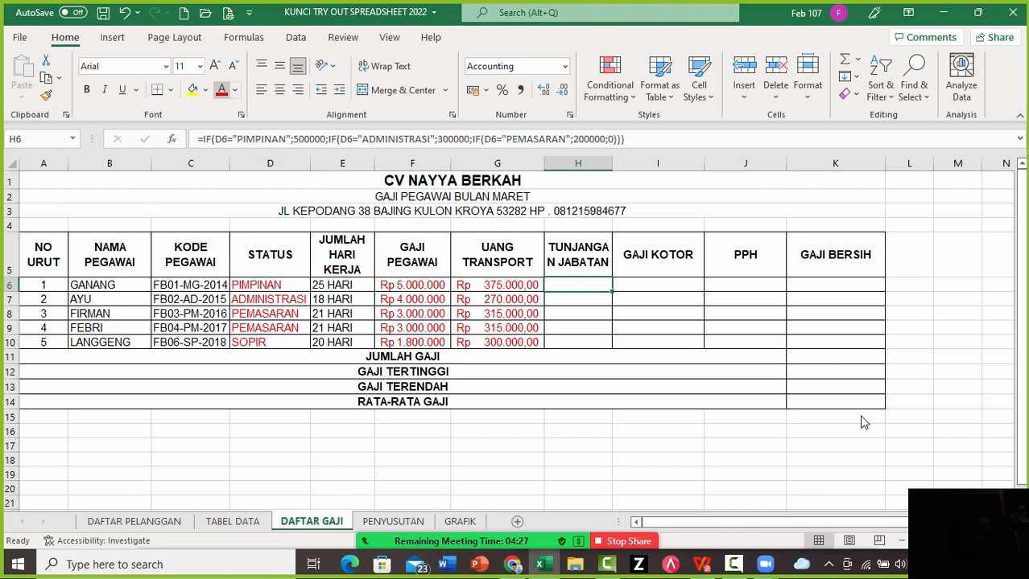
left_click(221, 90)
left_click_drag(612, 292, 612, 348)
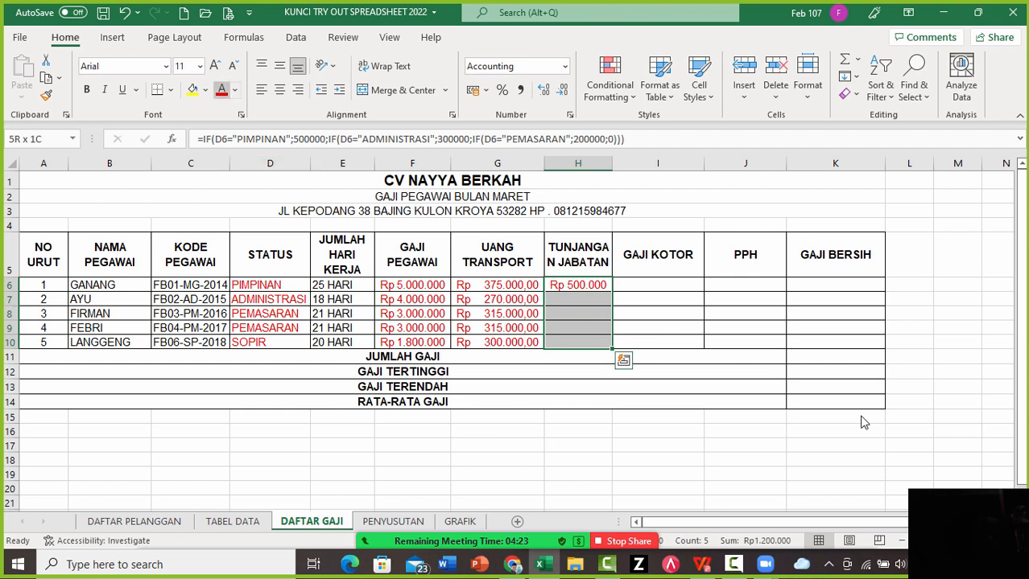
Open the nested IF formula in H6 and check it against the TUNJANGAN JABATAN rules in the PDF
key("Right")
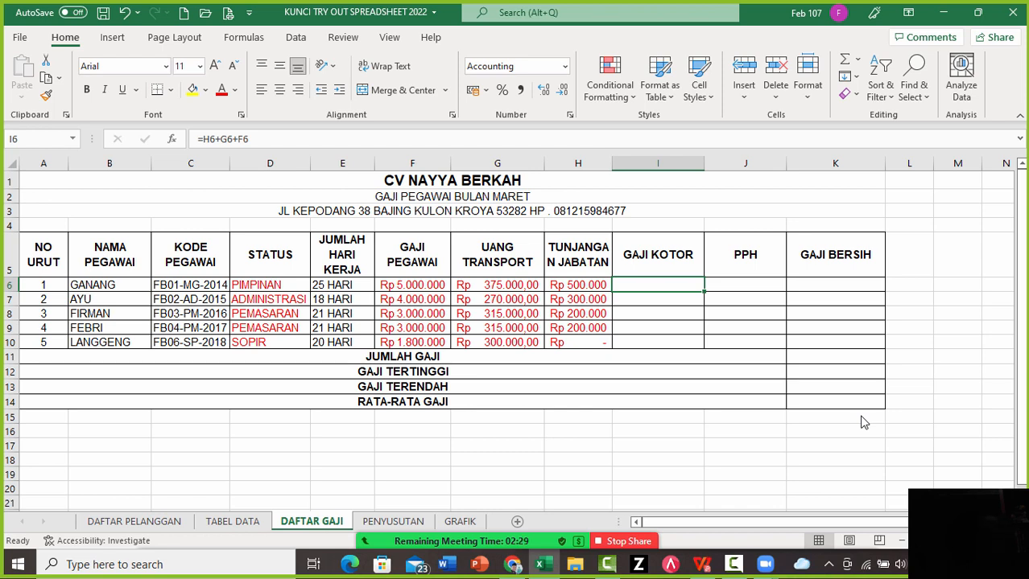
key("Left")
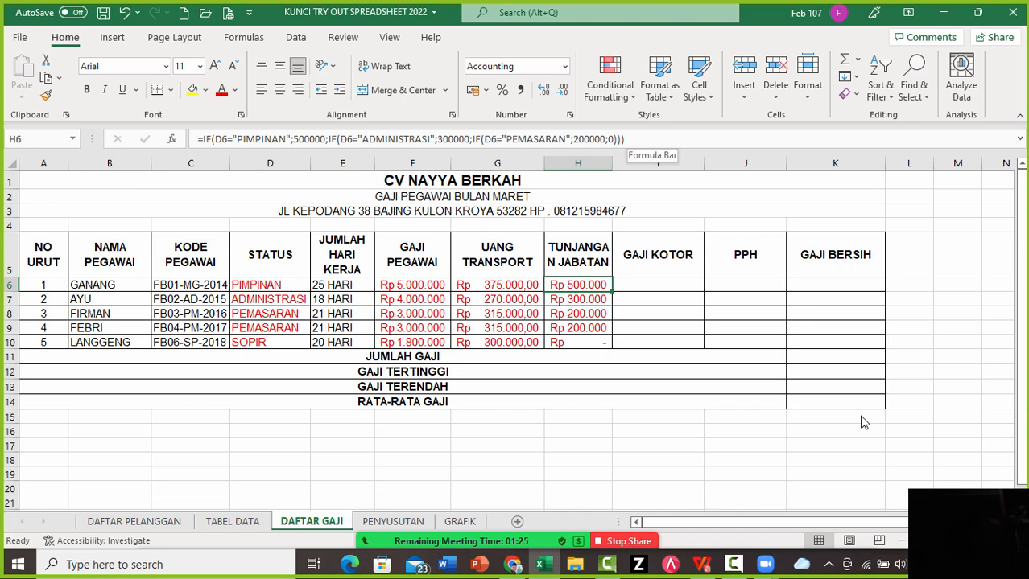
key("F2")
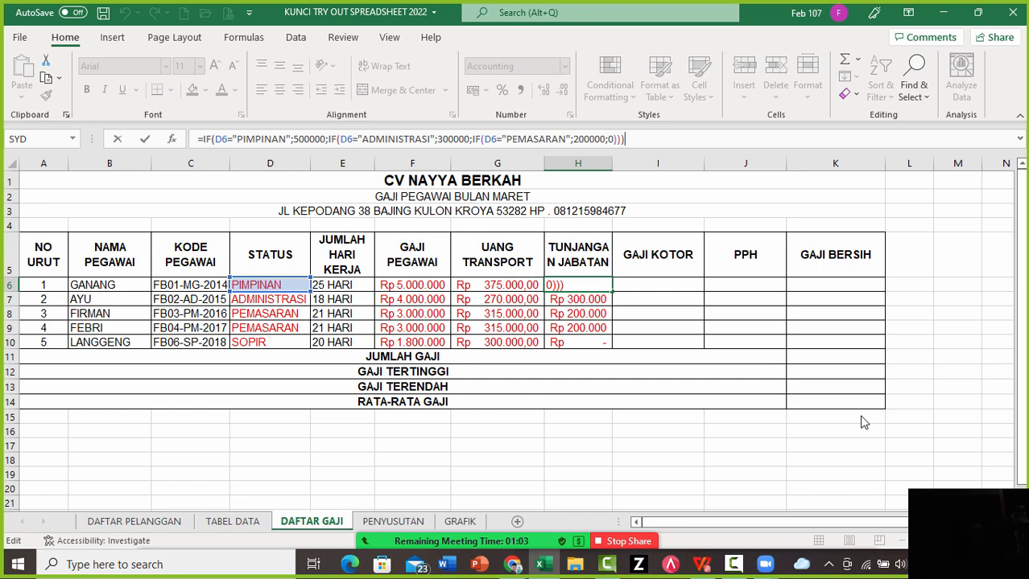
left_click(702, 564)
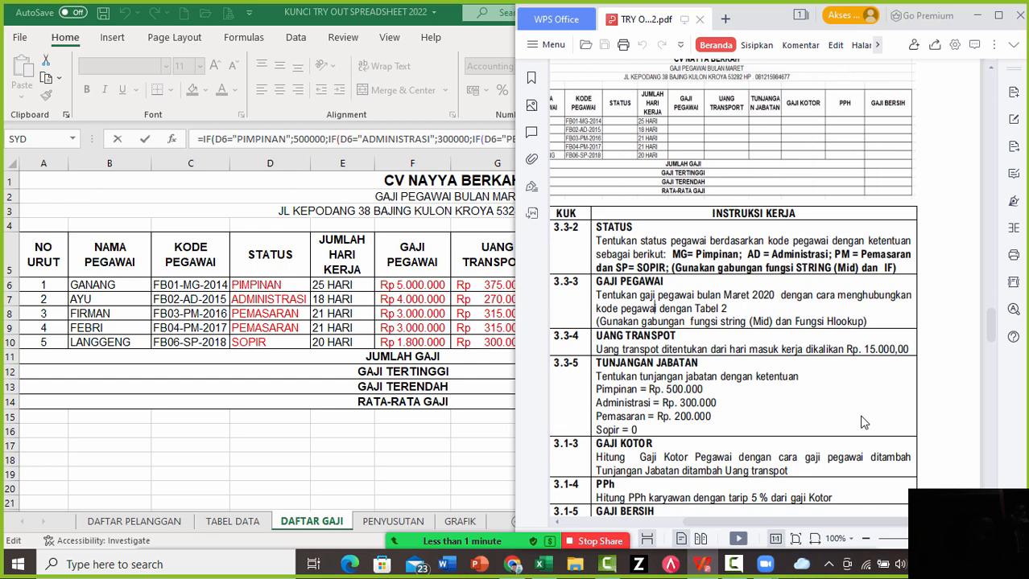
key("alt+Tab")
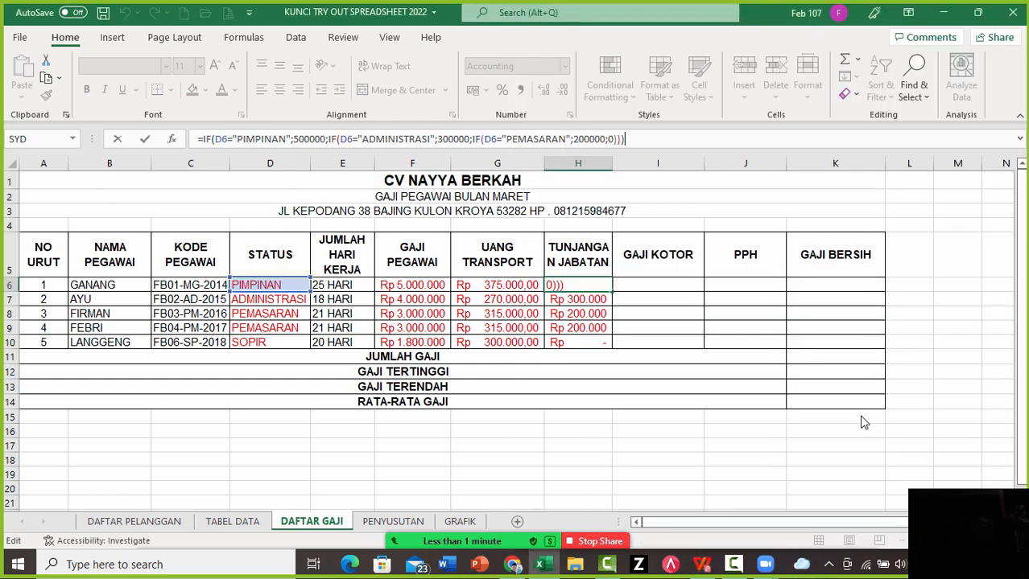
key("Tab")
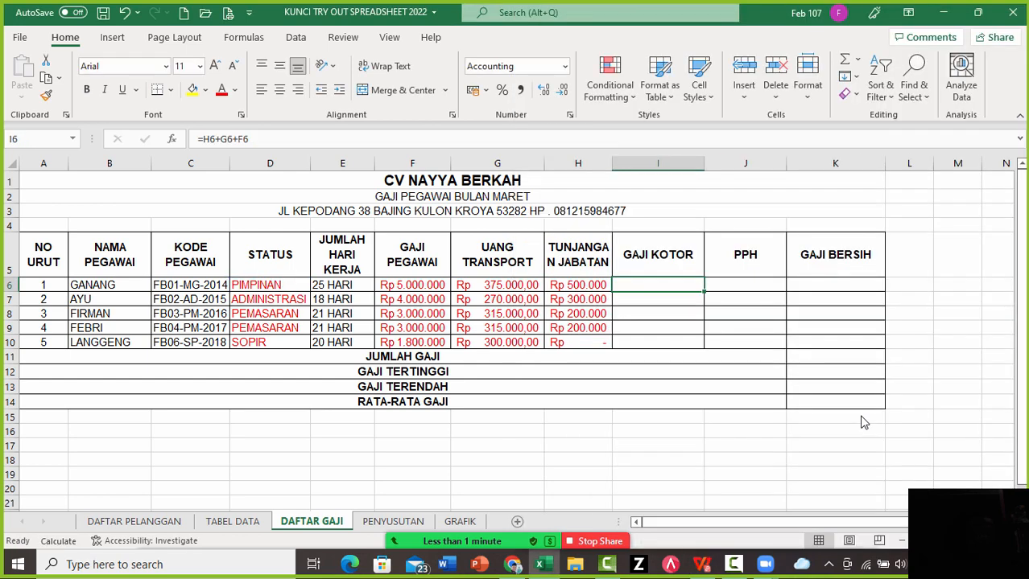
Apply the red font colour to the GAJI KOTOR formula =H6+G6+F6 in I6 and copy it down through I10
left_click(221, 91)
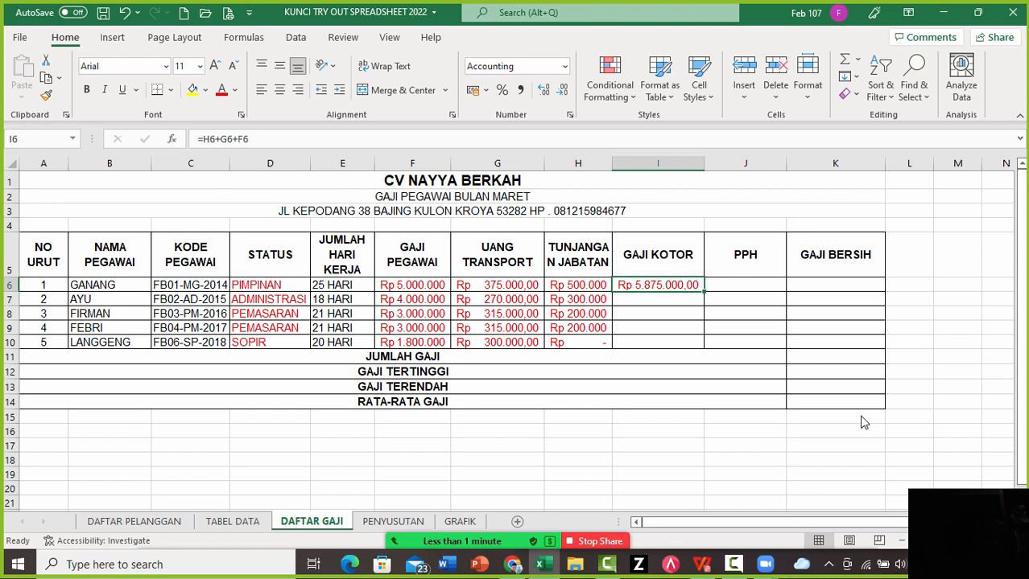
key("ctrl+c")
key("shift+Down")
key("shift+Down")
key("shift+Down")
key("shift+Down")
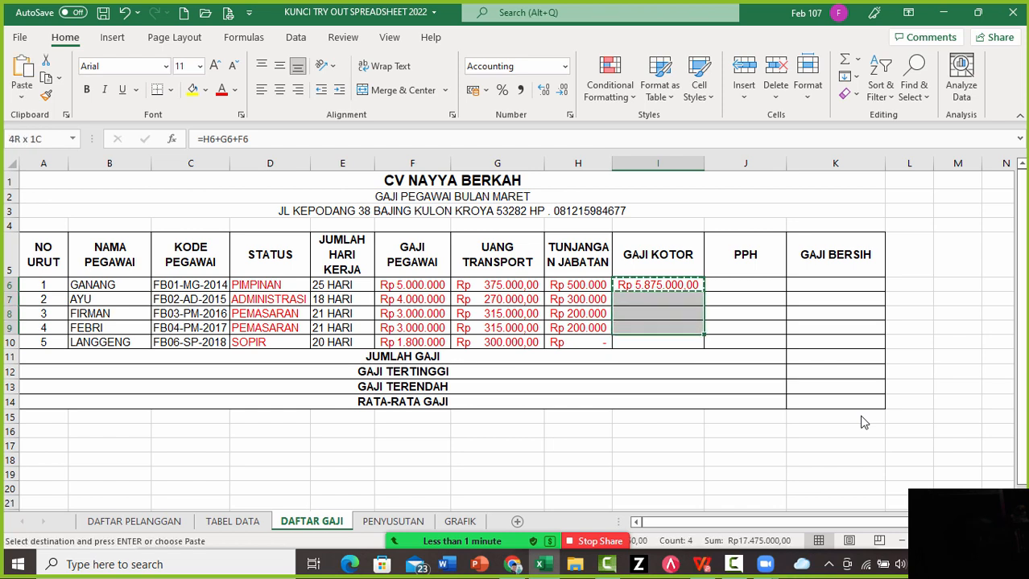
key("Return")
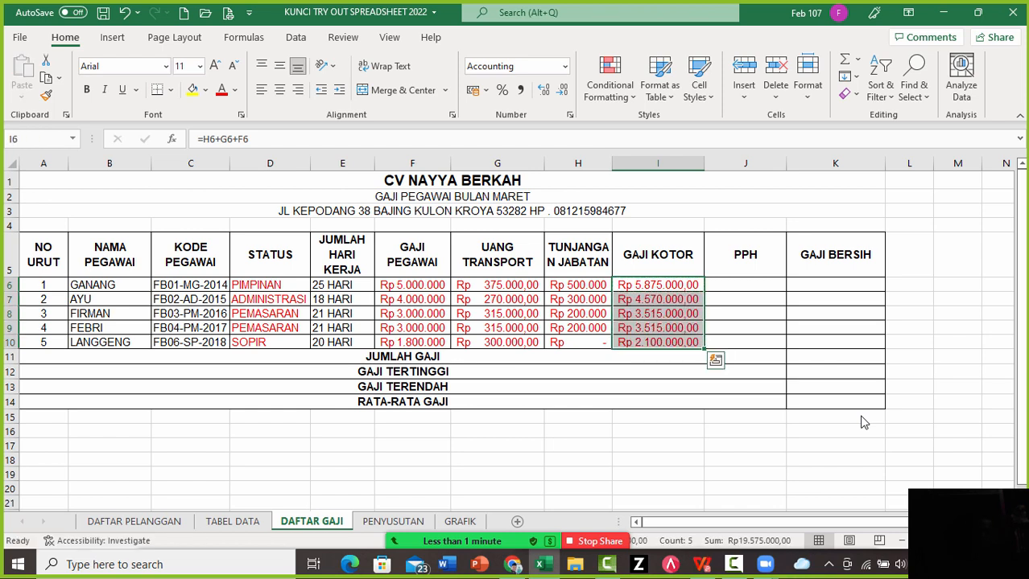
key("Down")
key("Up")
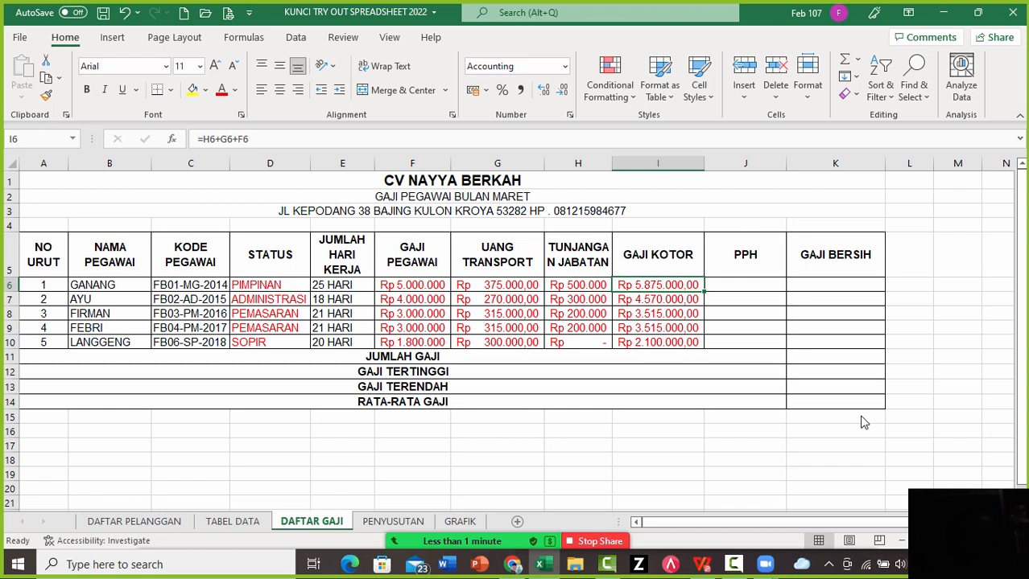
Check the PPh rate in the PDF, apply red font to the PPH formula =5%*I6 in J6, and fill it down through J10
key("Right")
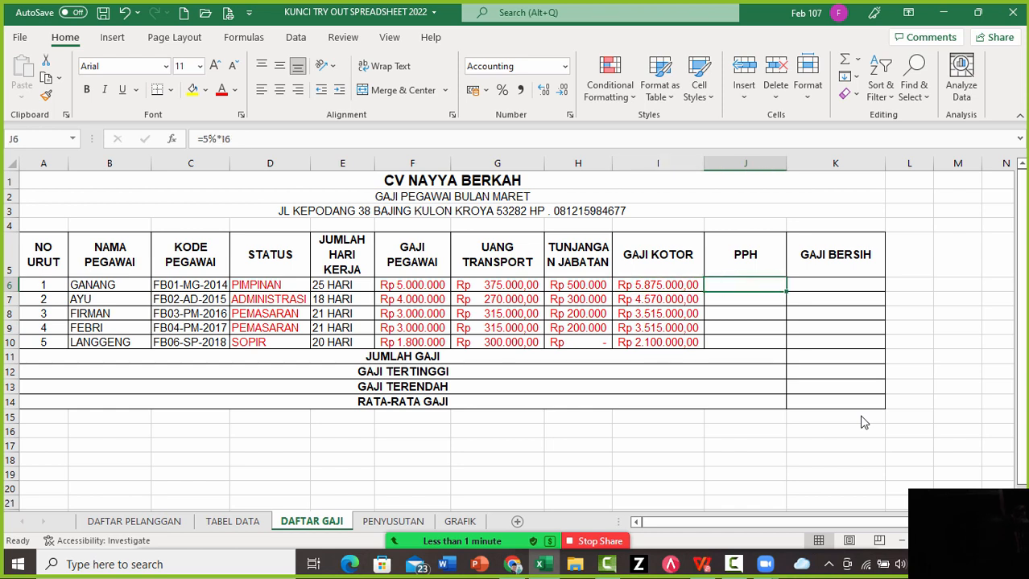
key("alt+Tab")
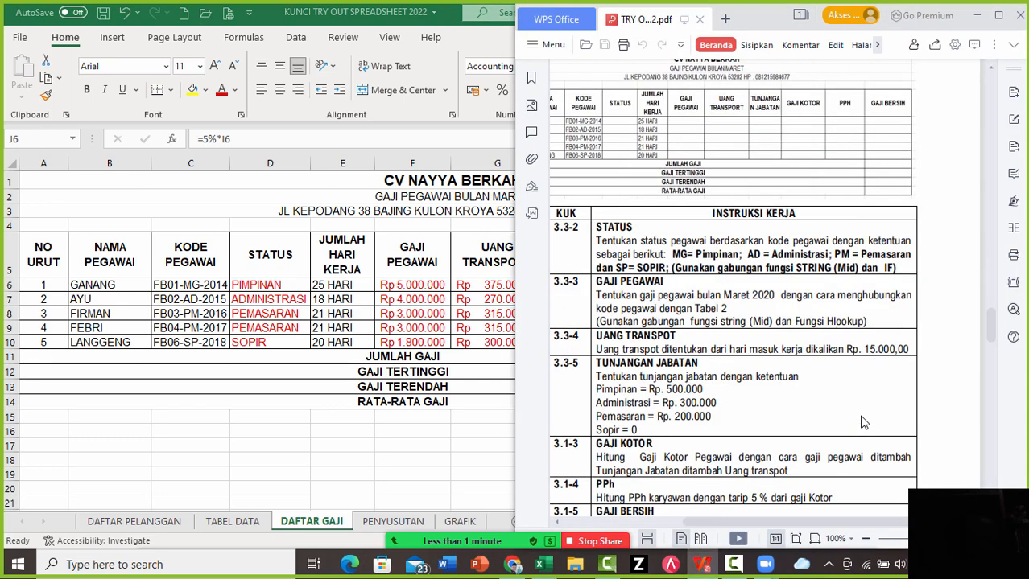
key("alt+Tab")
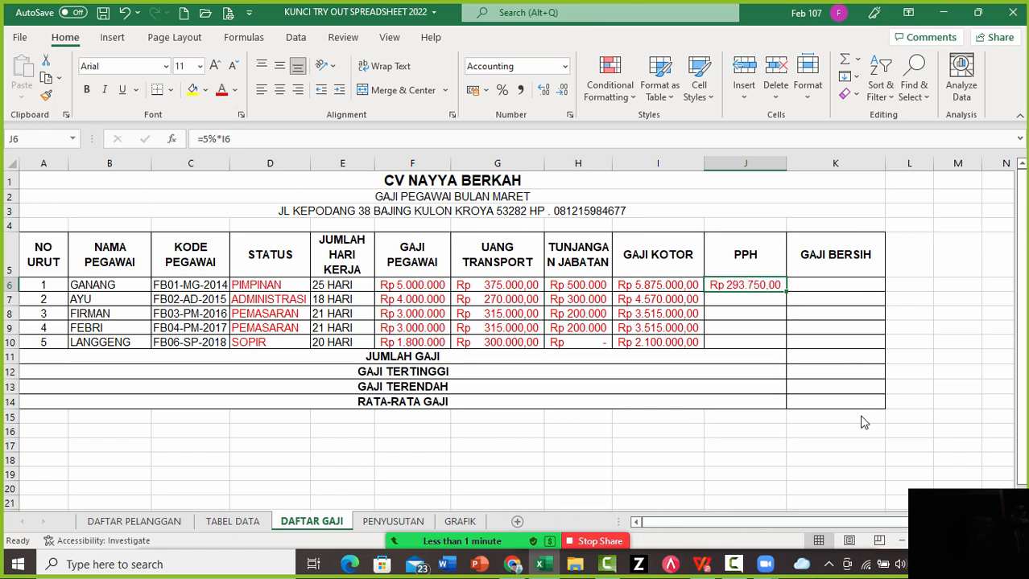
key("shift+Down")
key("shift+Down")
key("shift+Down")
key("shift+Down")
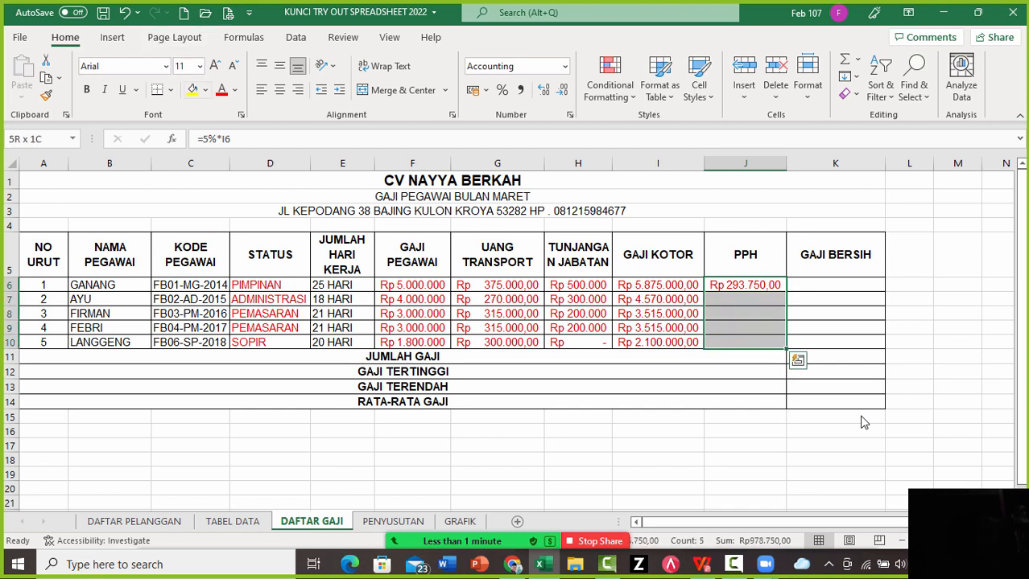
key("ctrl+d")
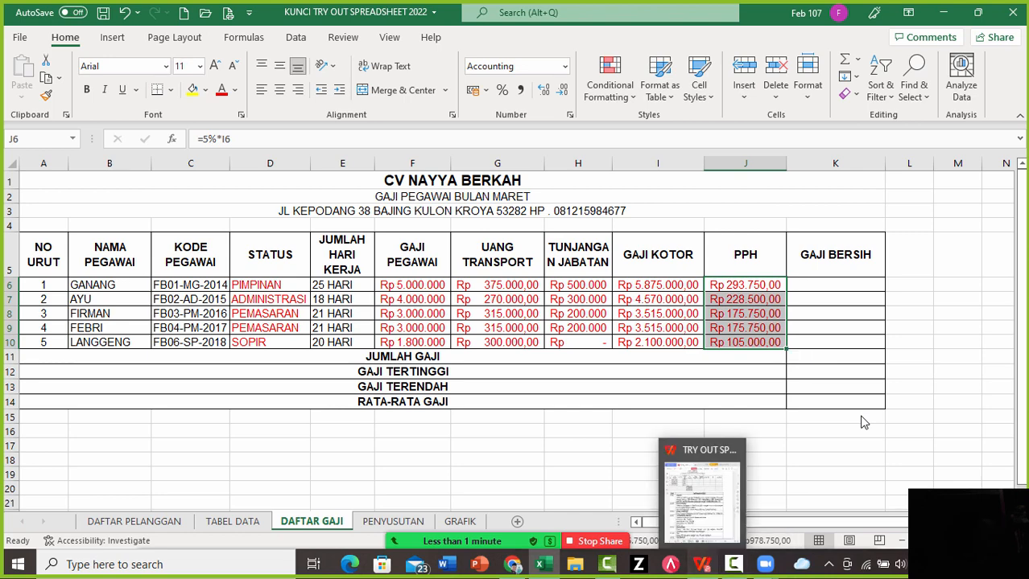
Read the GAJI BERSIH instruction in the PDF and check the GAJI KOTOR and PPH cells in row 6 that it uses
left_click(702, 565)
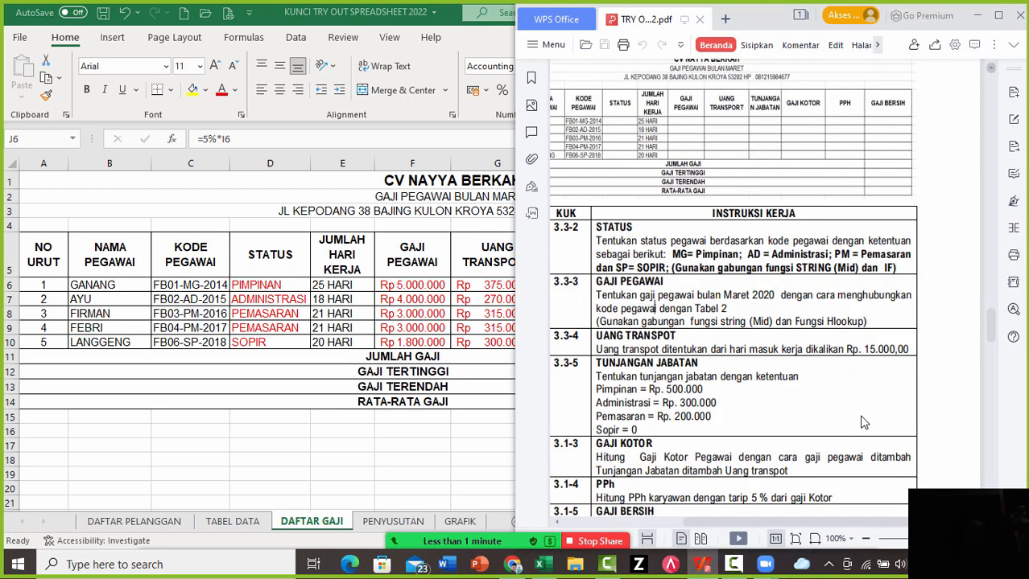
scroll(863, 422, "down", 4)
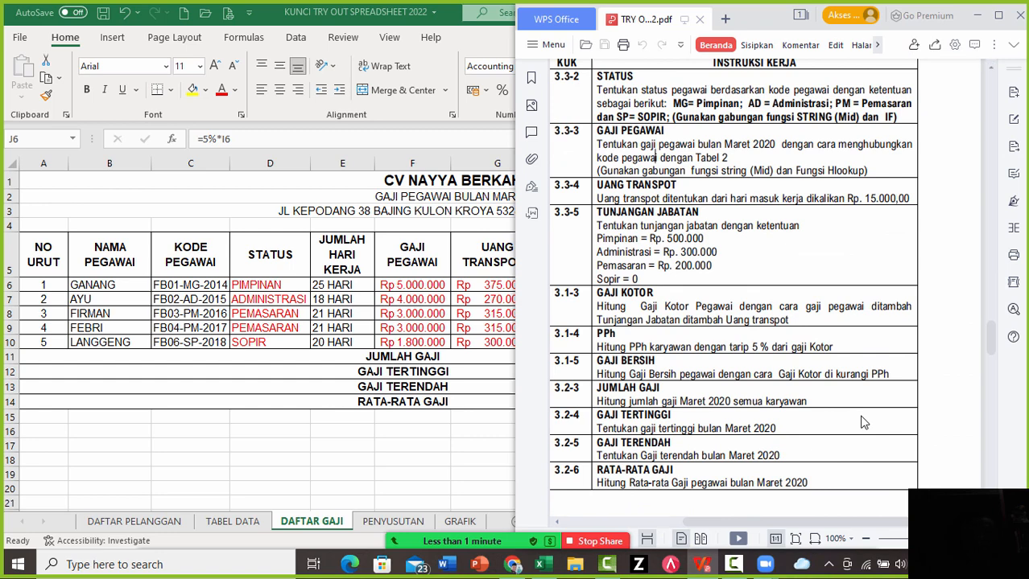
key("alt+Tab")
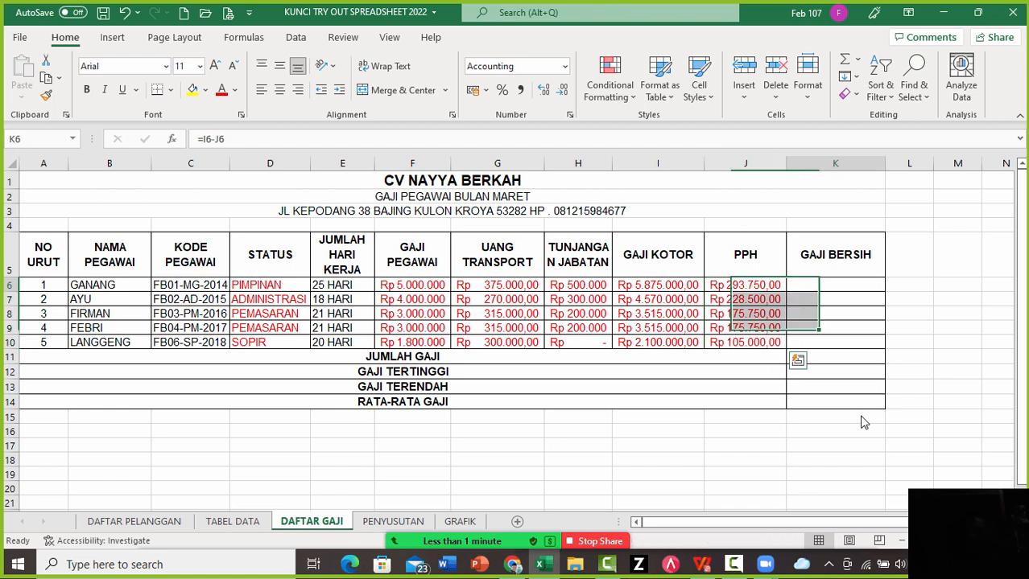
key("Left")
key("Left")
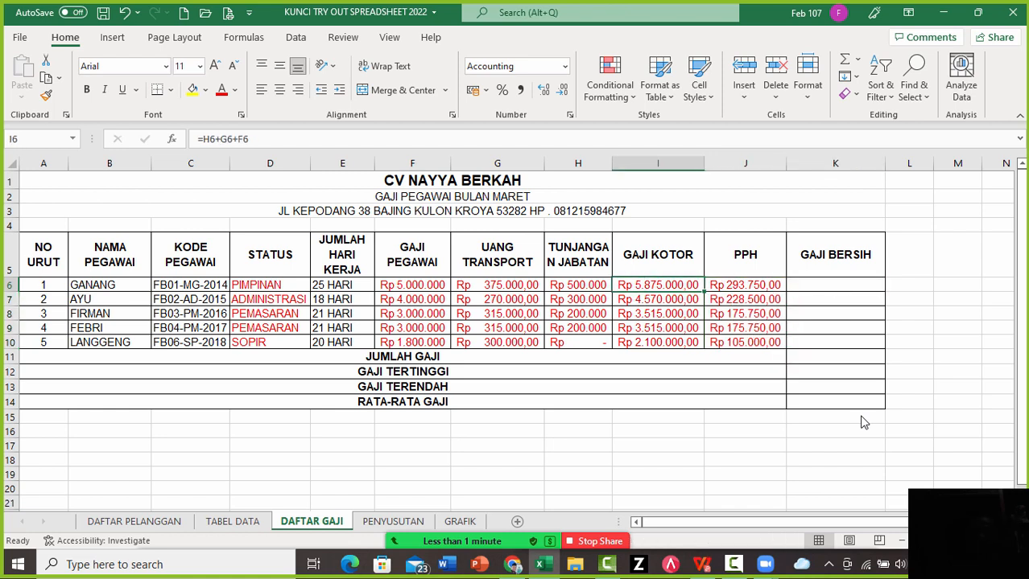
key("Right")
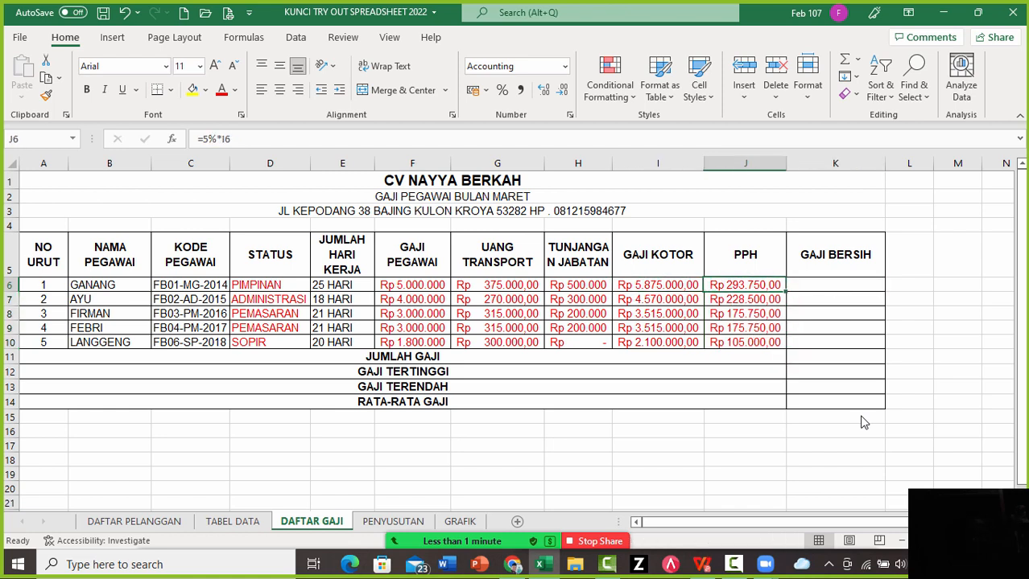
key("Right")
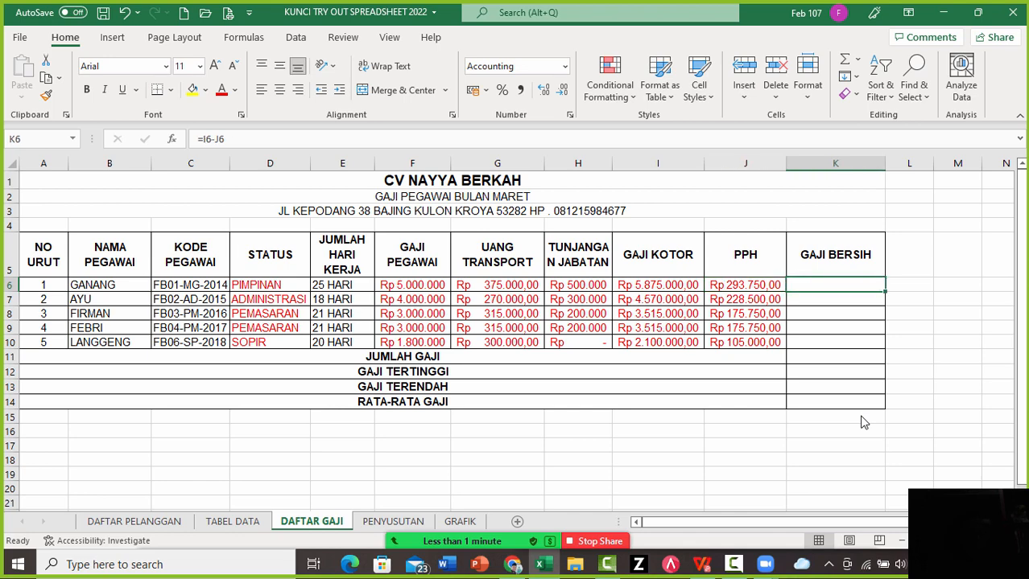
key("shift+Down")
key("shift+Down")
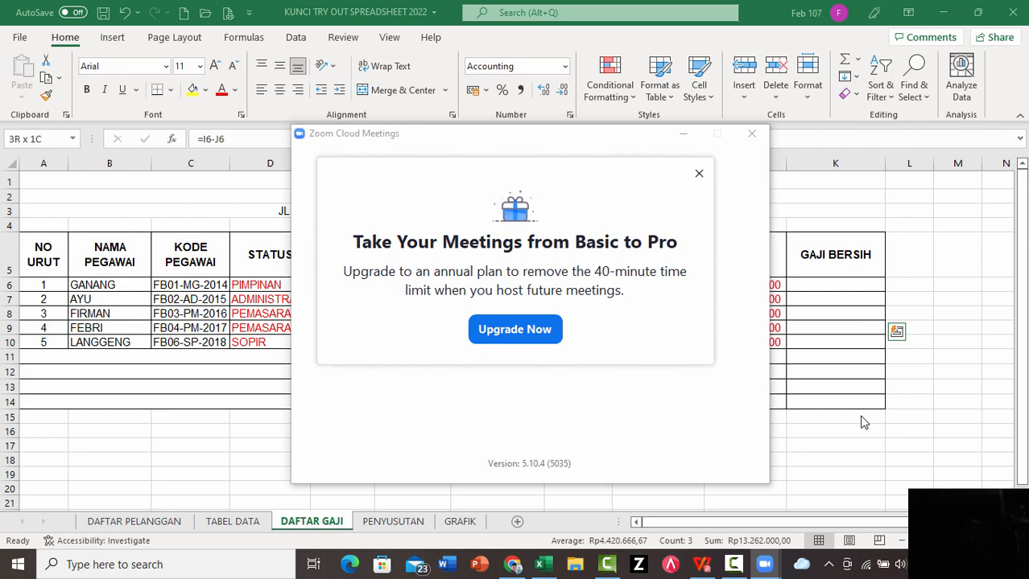
Dismiss the Zoom upgrade offer and rejoin through the latest meeting link in the WhatsApp chat, returning to the DAFTAR GAJI sheet
key("Escape")
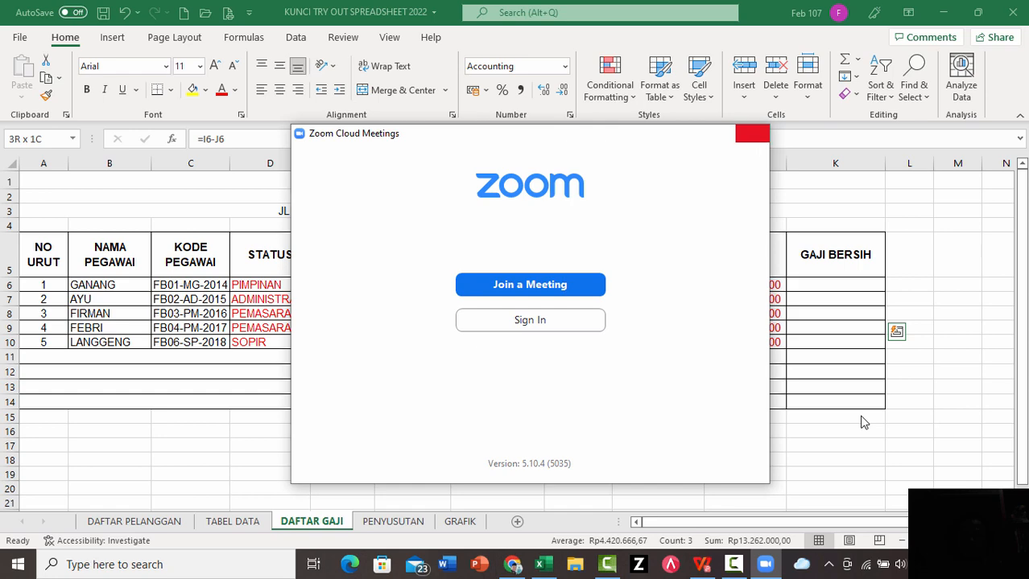
key("alt+F4")
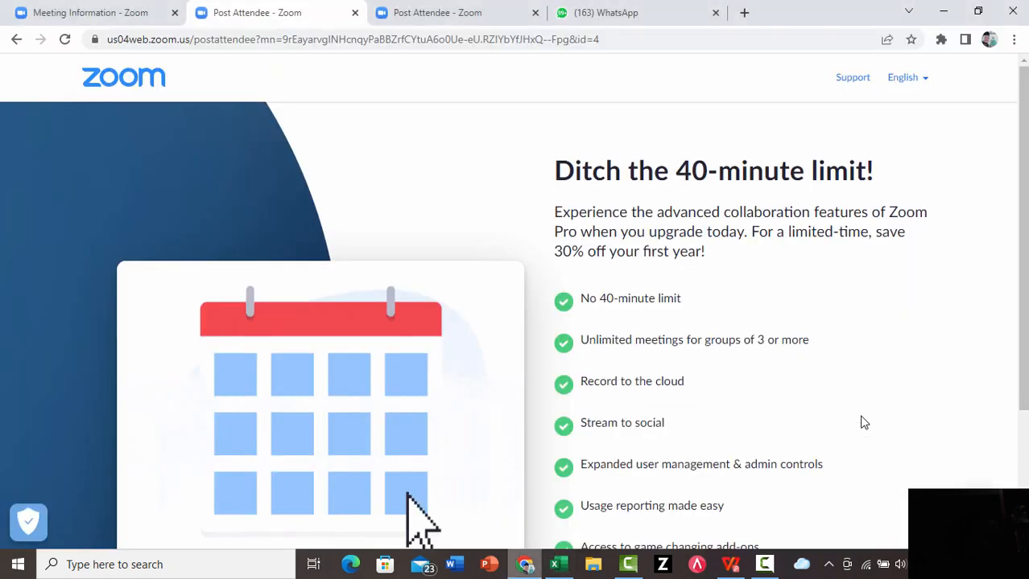
key("ctrl+Tab")
key("ctrl+Tab")
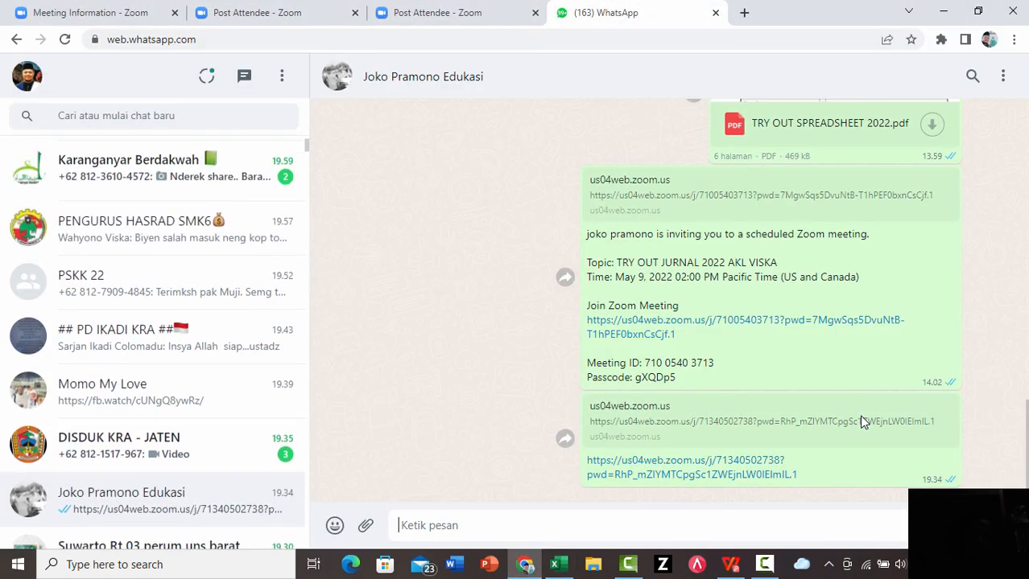
left_click(863, 421)
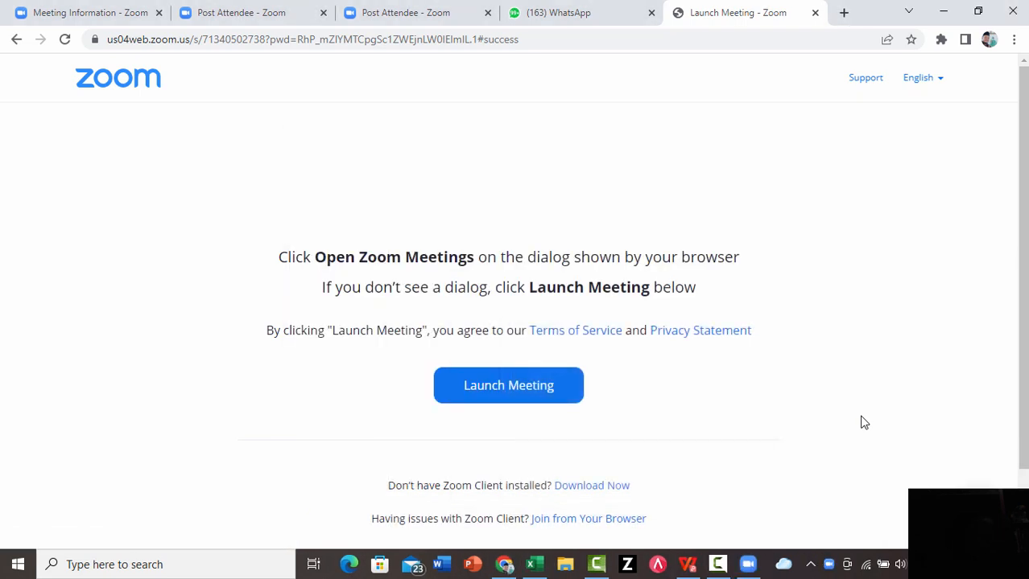
left_click(943, 11)
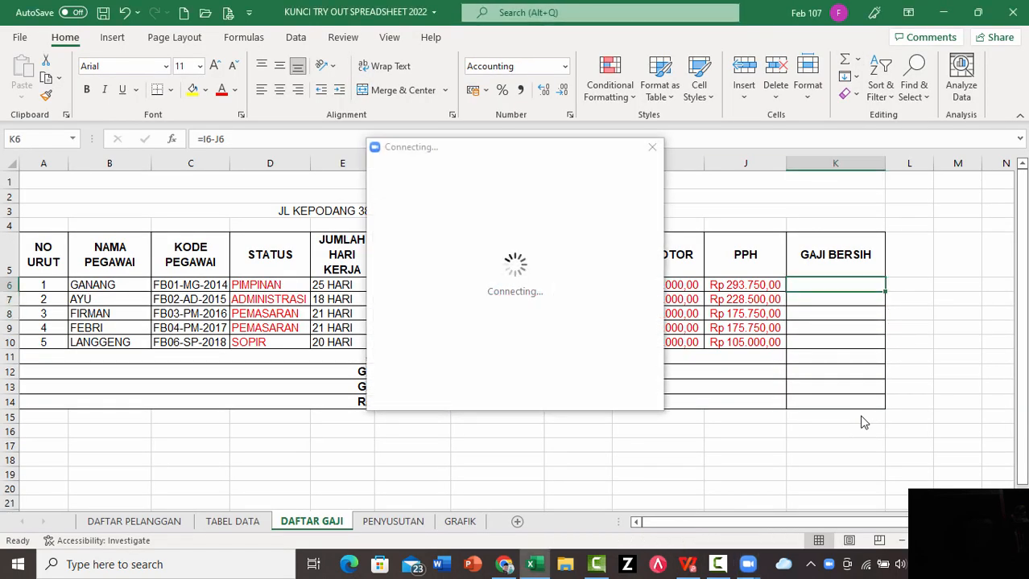
key("shift+Down")
key("shift+Down")
key("shift+Down")
key("shift+Down")
key("shift+Down")
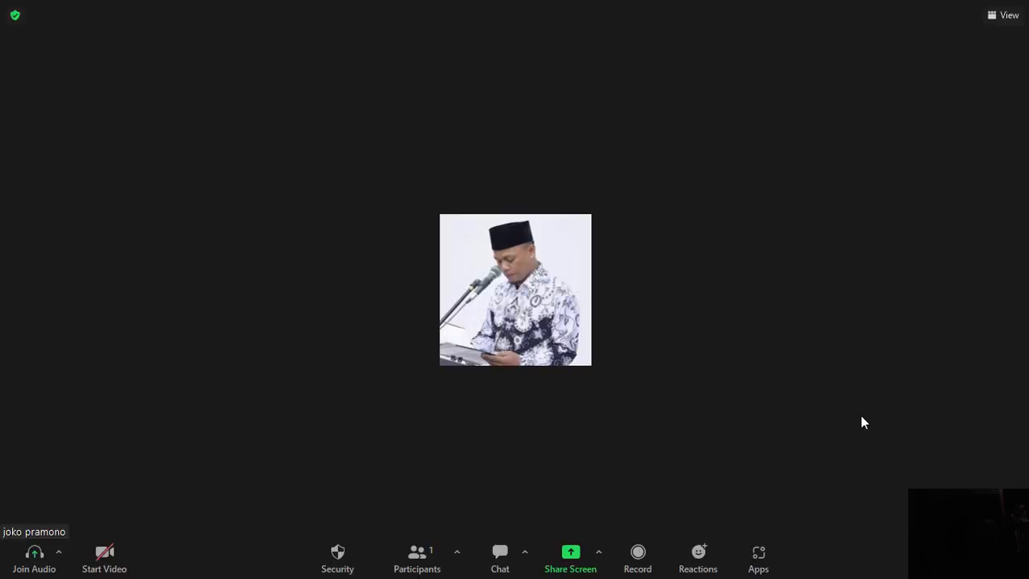
Share the entire screen in the new Zoom meeting
key("alt+s")
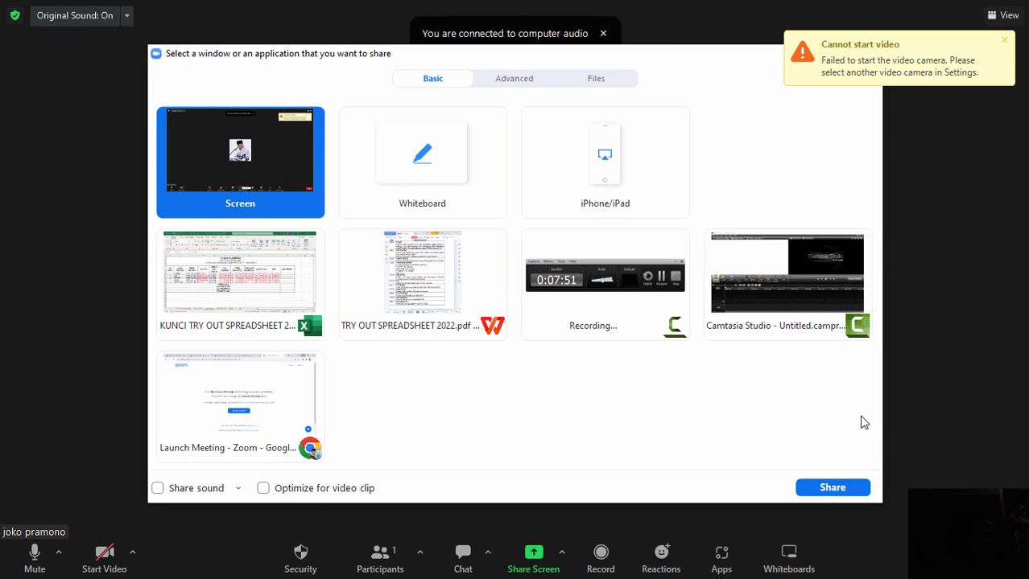
key("Return")
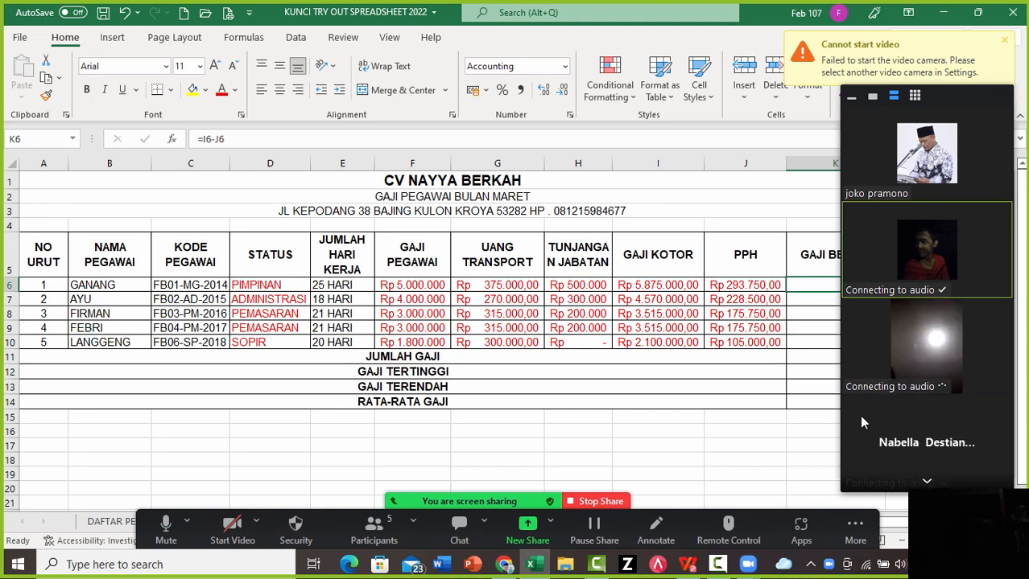
Apply the red font colour to the GAJI BERSIH cells and the summary results in K6:K14
key("shift+Down")
key("shift+Down")
key("shift+Down")
key("shift+Down")
key("shift+Down")
key("shift+Down")
key("shift+Down")
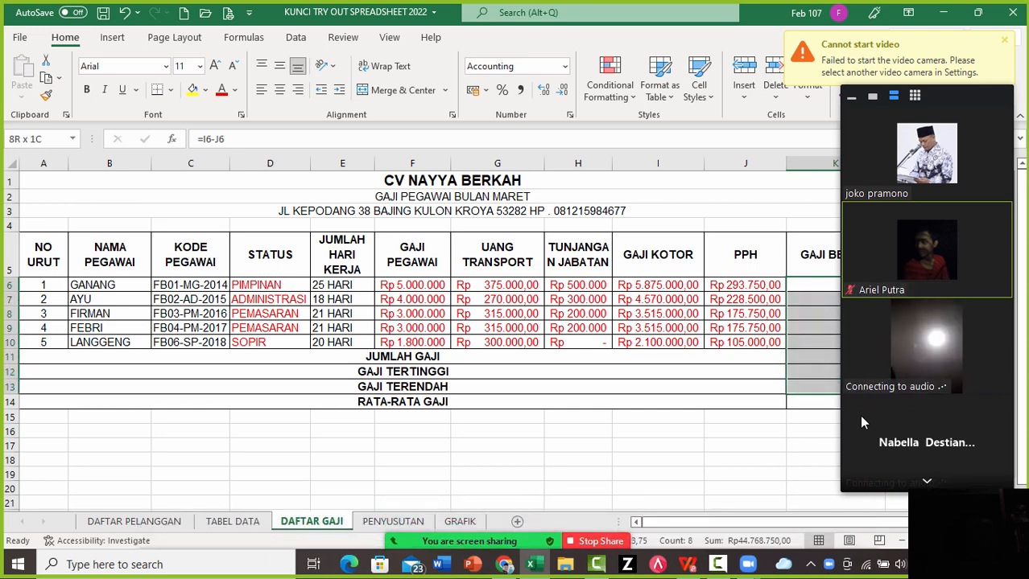
key("shift+Down")
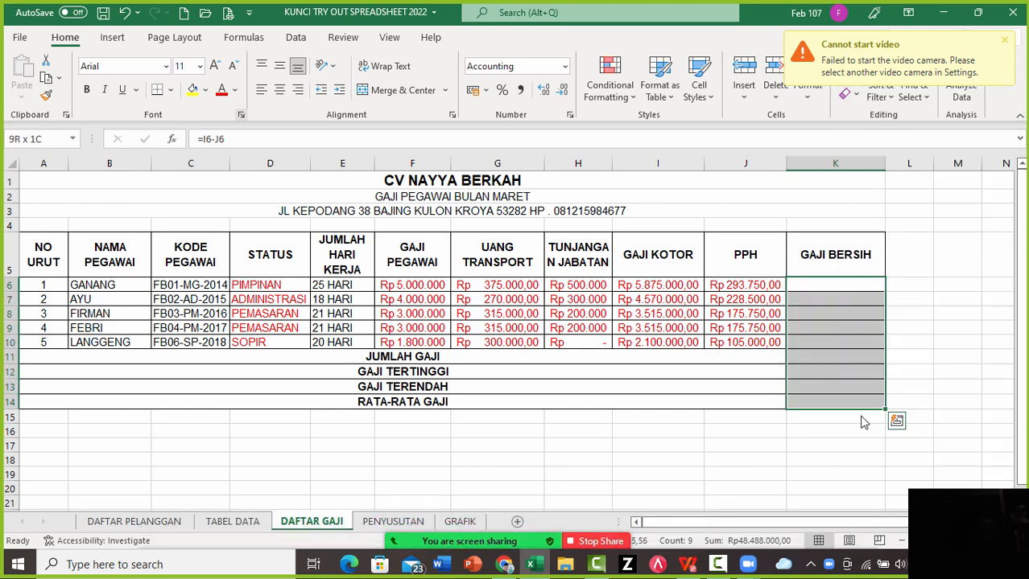
left_click(222, 91)
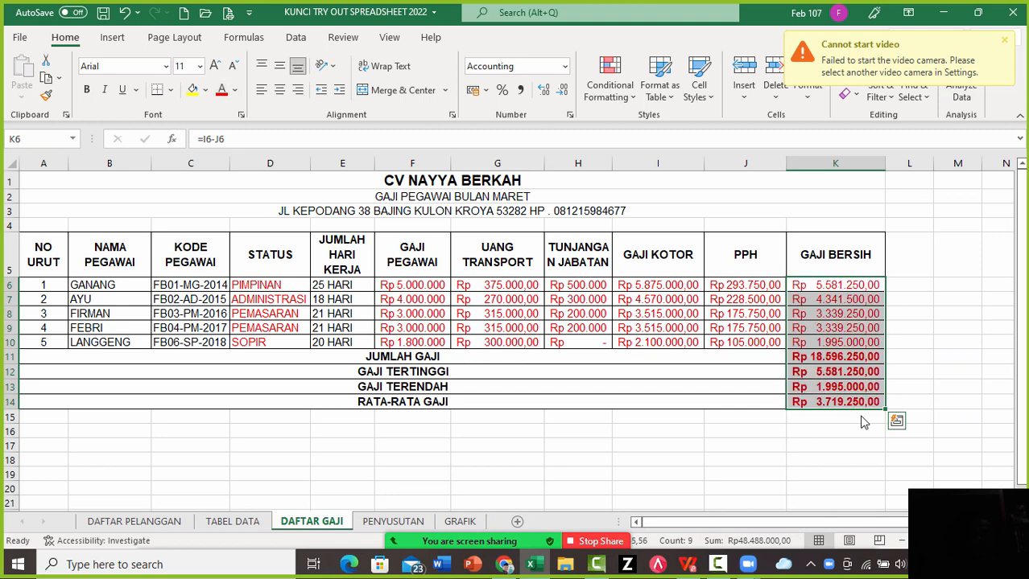
Check the GAJI BERSIH formula in K6 against the GAJI KOTOR and PPH cells of the same row
left_click(836, 285)
key("Left")
key("Left")
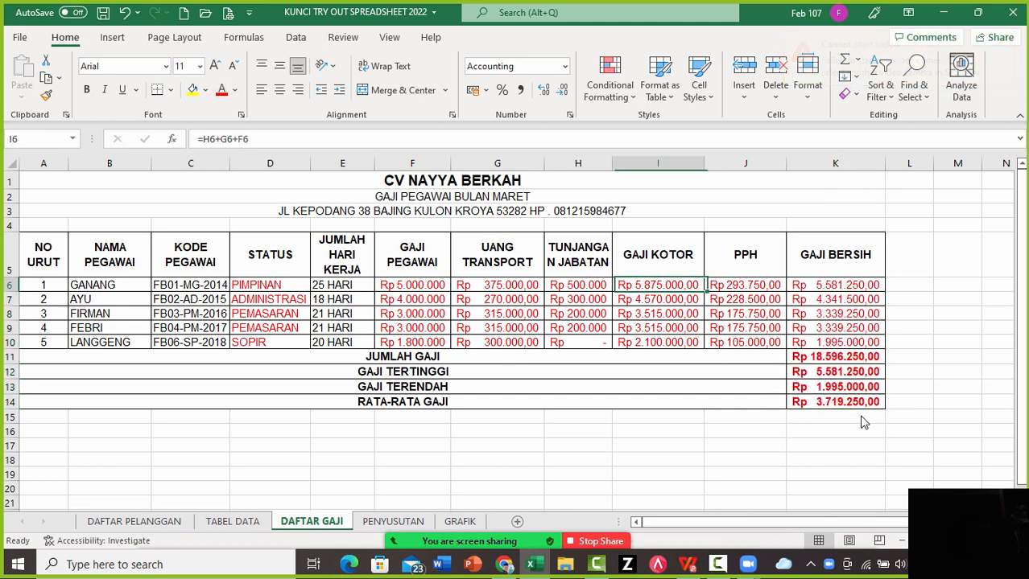
key("Right")
key("Right")
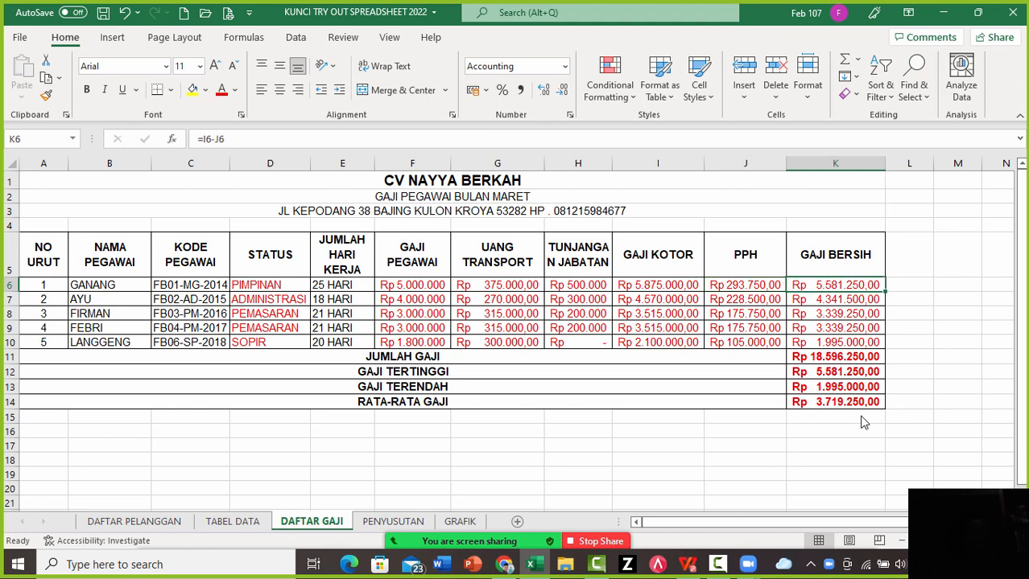
Examine the formulas in K11:K14 for JUMLAH GAJI, GAJI TERTINGGI, GAJI TERENDAH and RATA-RATA GAJI
key("Down")
key("Down")
key("Down")
key("Down")
key("Down")
key("Down")
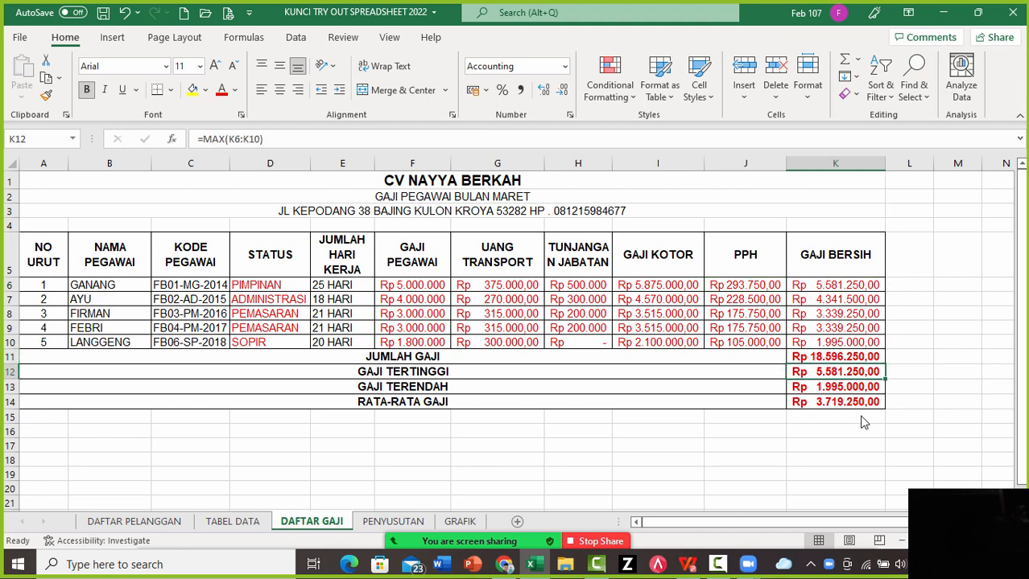
key("Down")
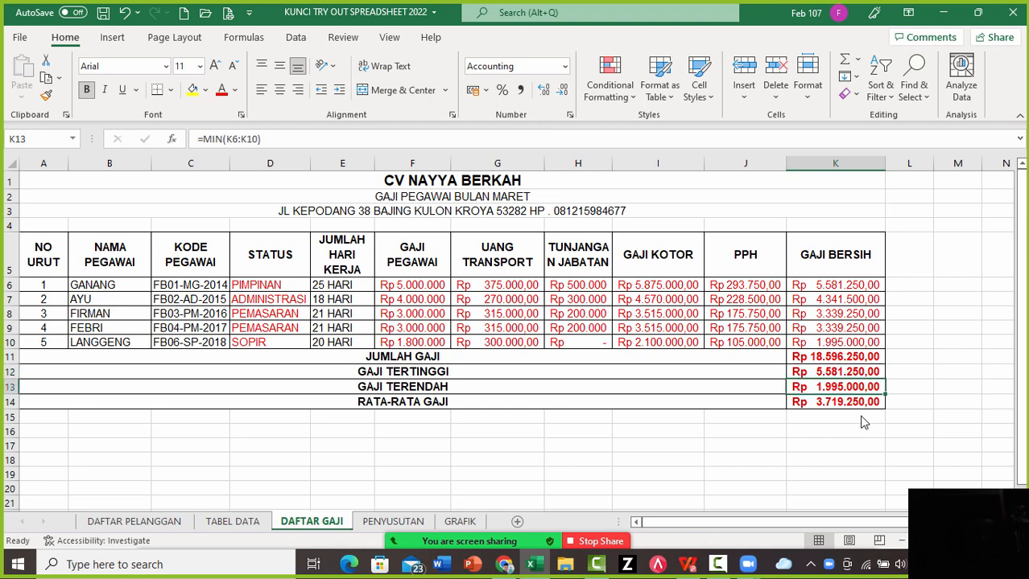
key("Down")
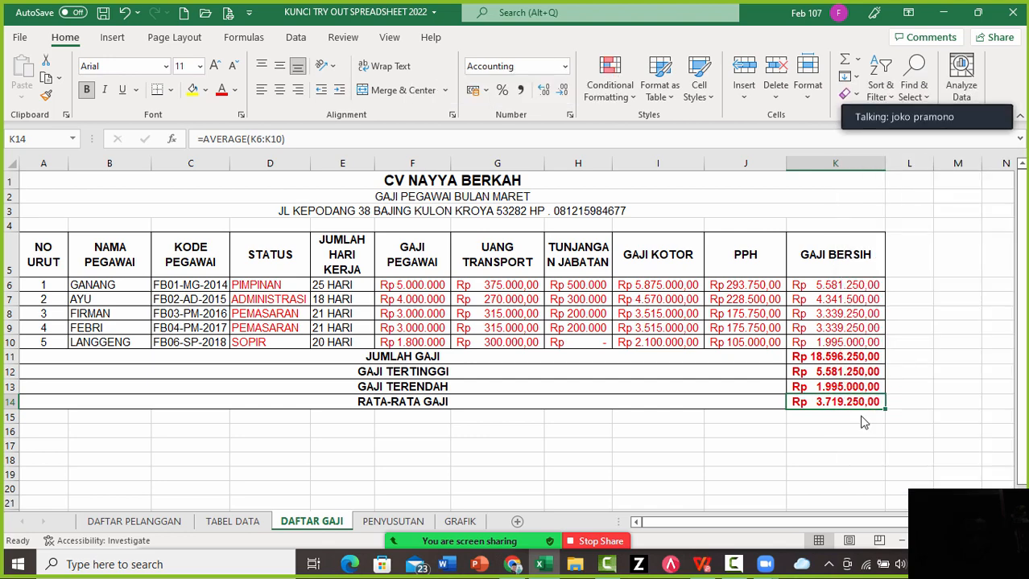
Read the payroll instructions in the try-out PDF and return to the JUMLAH GAJI result in K11
left_click(658, 285)
left_click(702, 565)
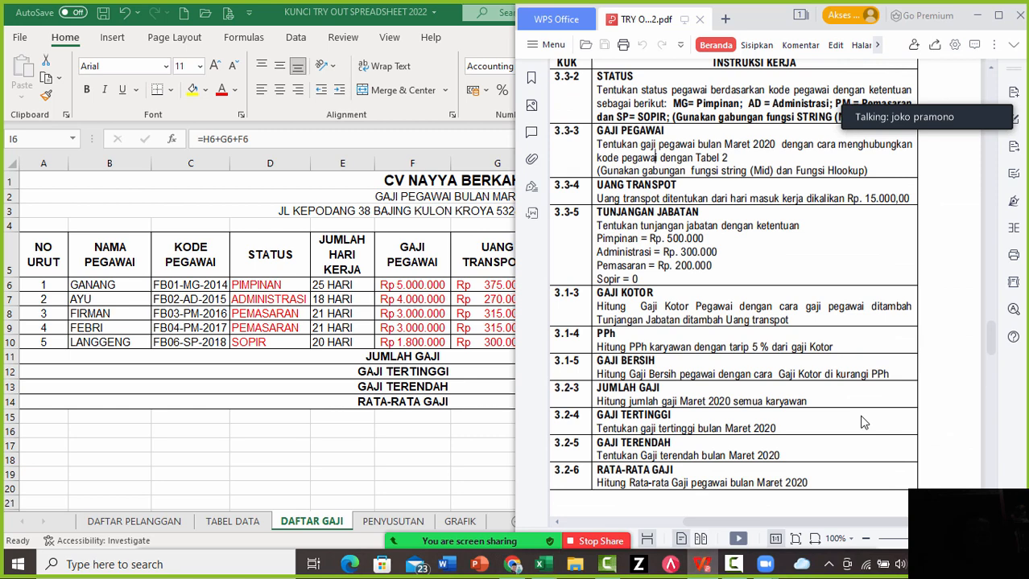
key("alt+Tab")
left_click(836, 357)
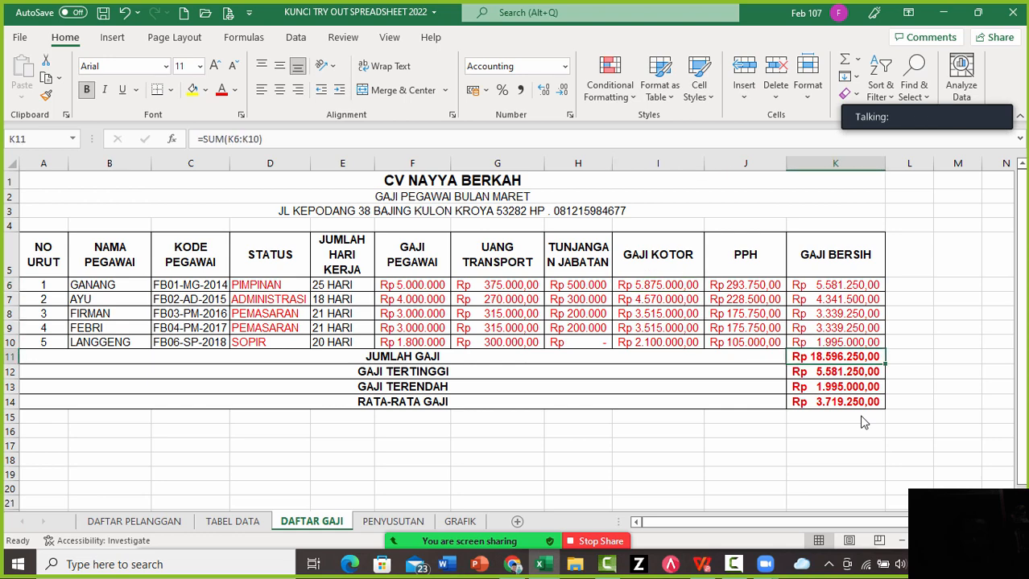
Check the GAJI KOTOR formula in I6 against its source cells, and review the JUMLAH GAJI and GAJI TERTINGGI formulas
left_click(657, 285)
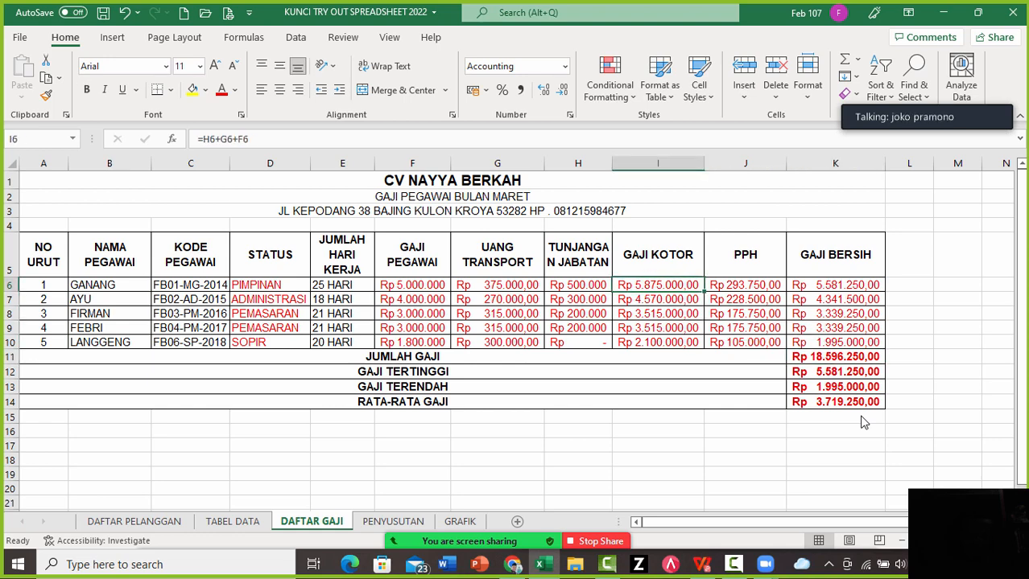
left_click(412, 284)
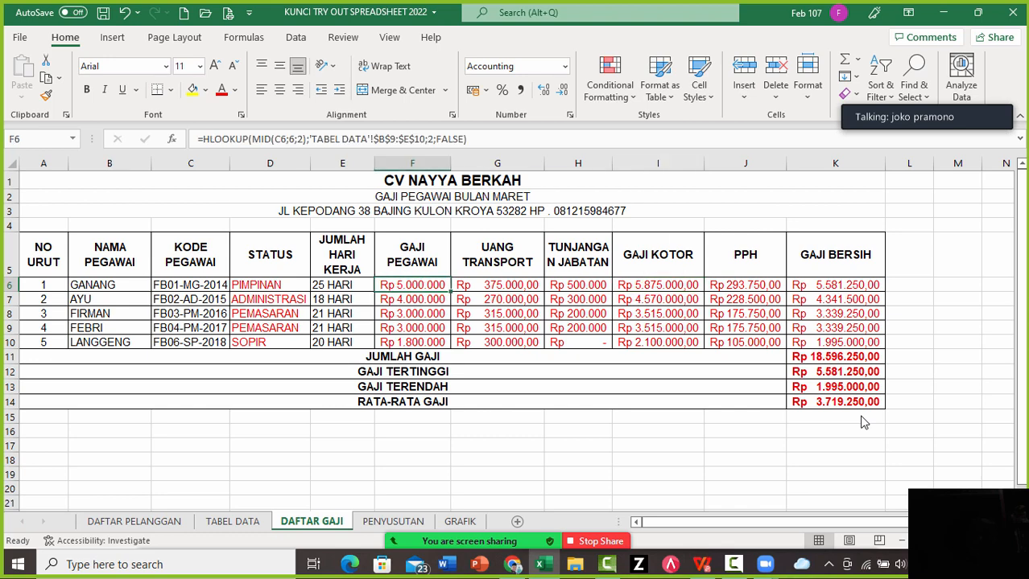
key("Right")
key("Right")
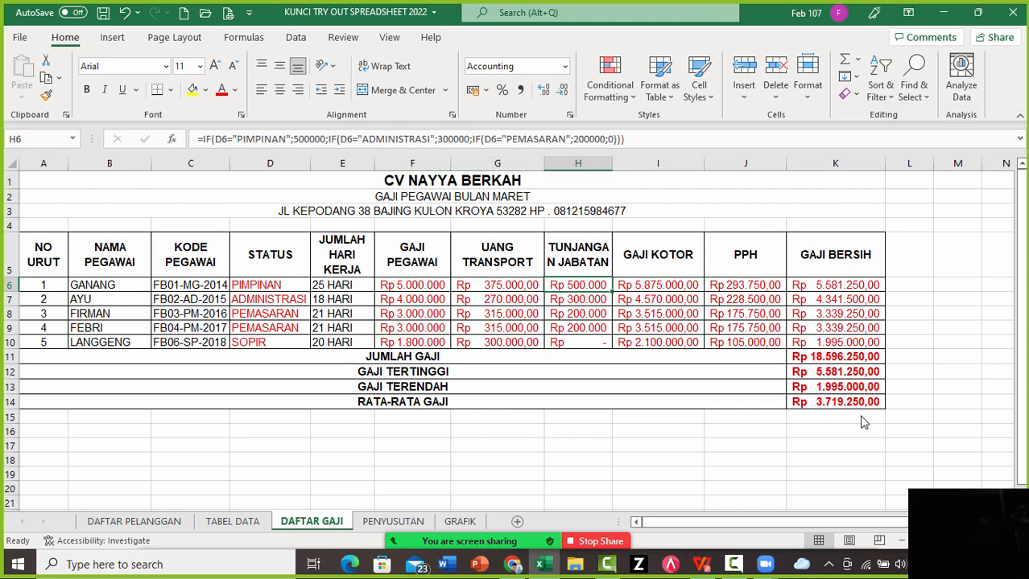
key("Right")
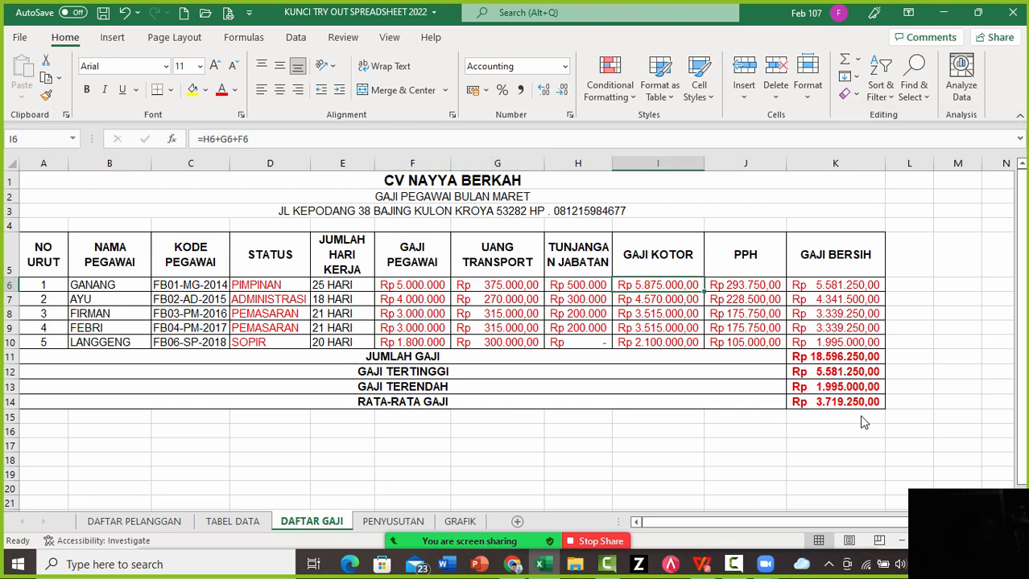
left_click(836, 357)
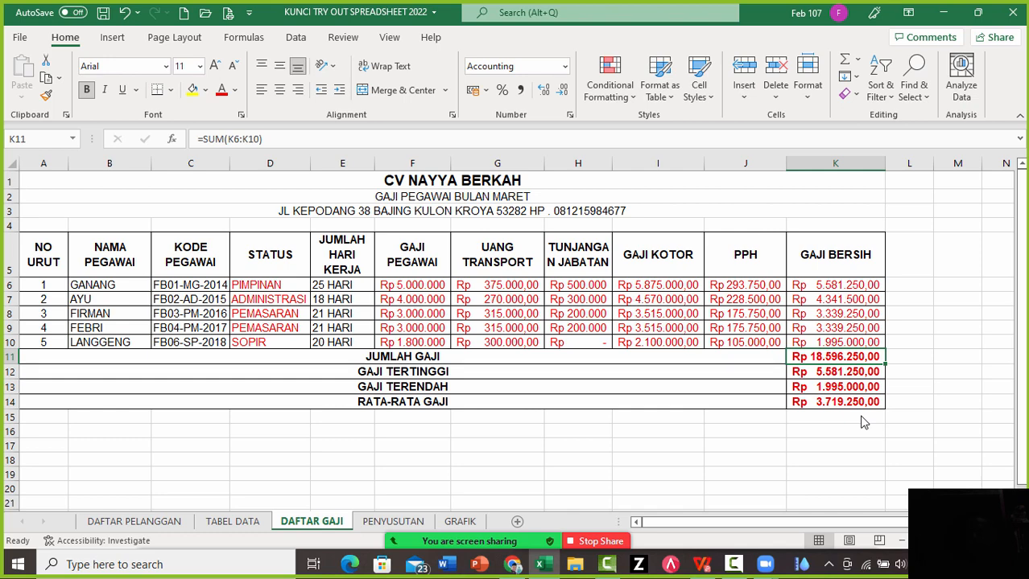
key("Down")
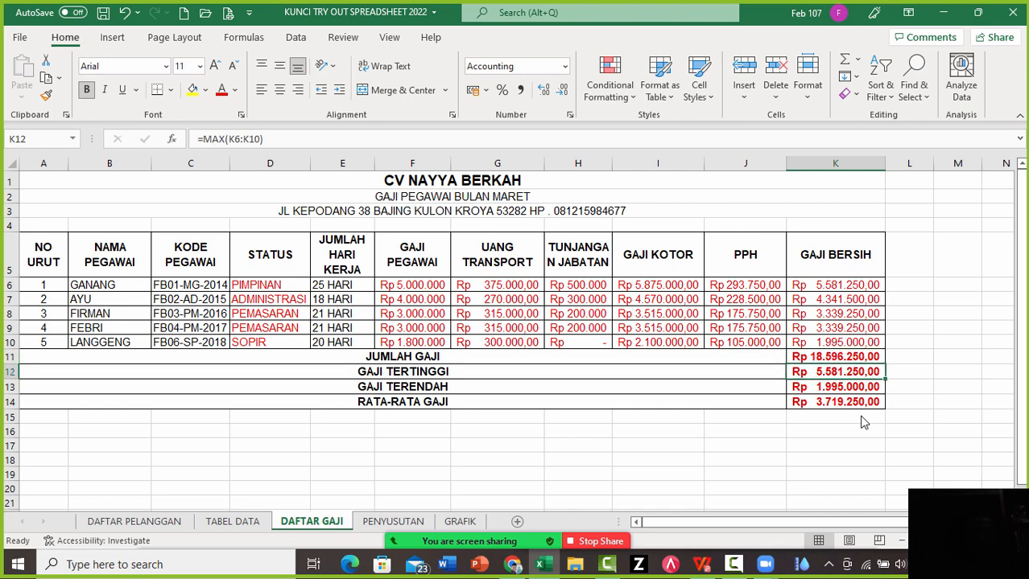
Examine the TUNJANGAN JABATAN formula in H6 and the STATUS formula in D6 that supplies its condition
key("Up")
key("Up")
key("Up")
key("Up")
key("Up")
key("Up")
key("Left")
key("Left")
key("Left")
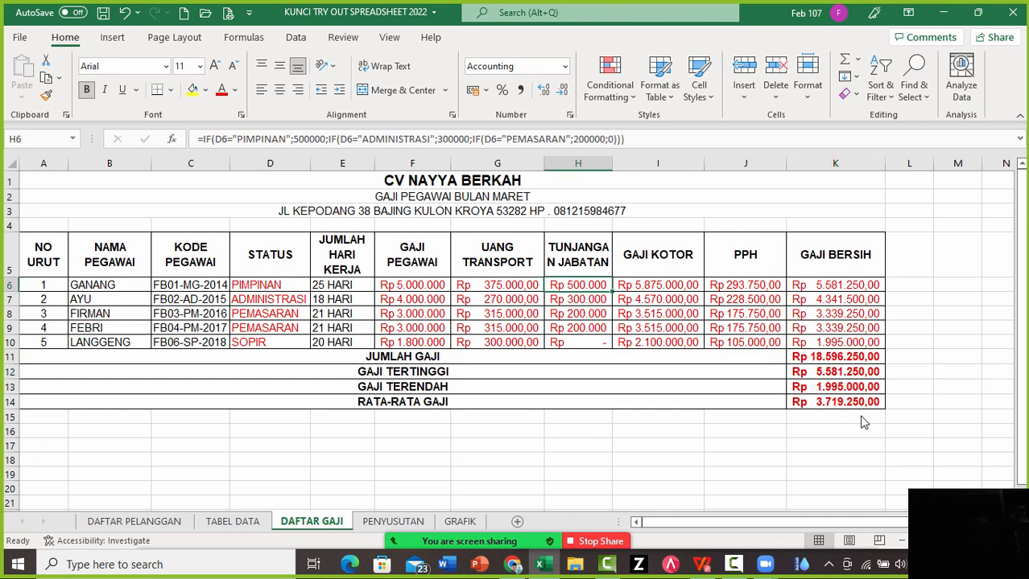
key("Left")
key("Up")
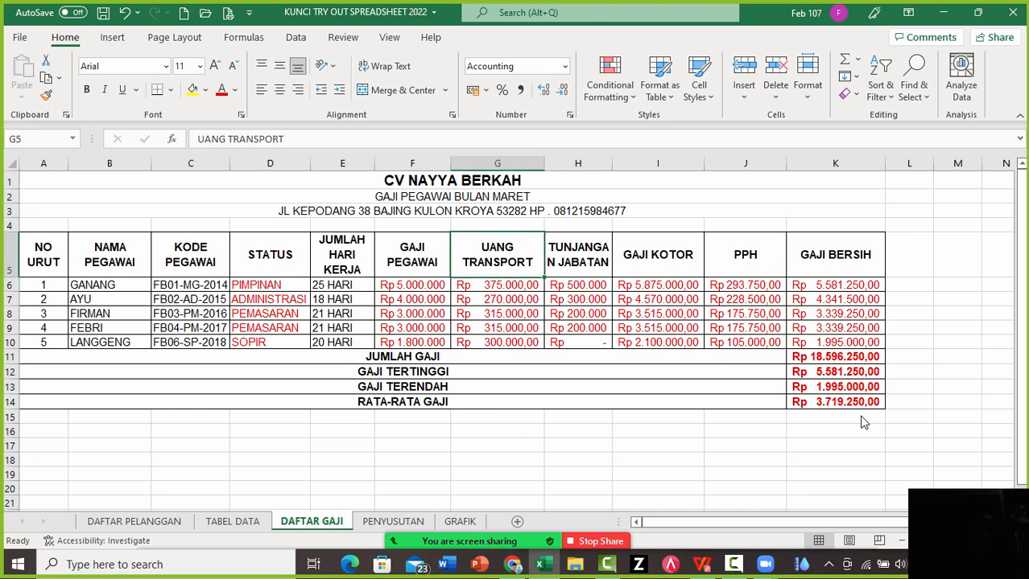
key("shift+Right")
key("Right")
key("Down")
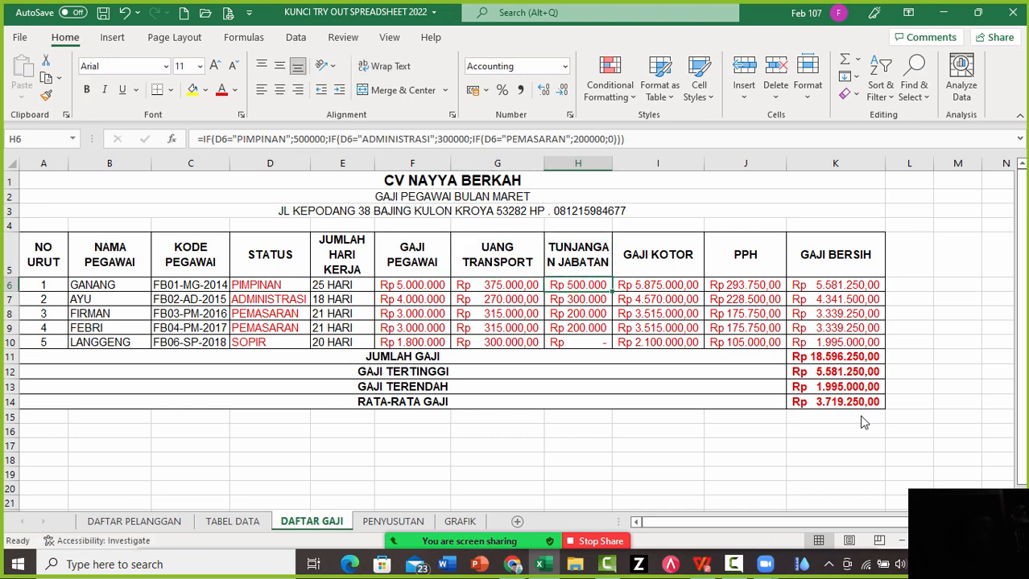
key("Left")
key("Left")
key("Left")
key("Left")
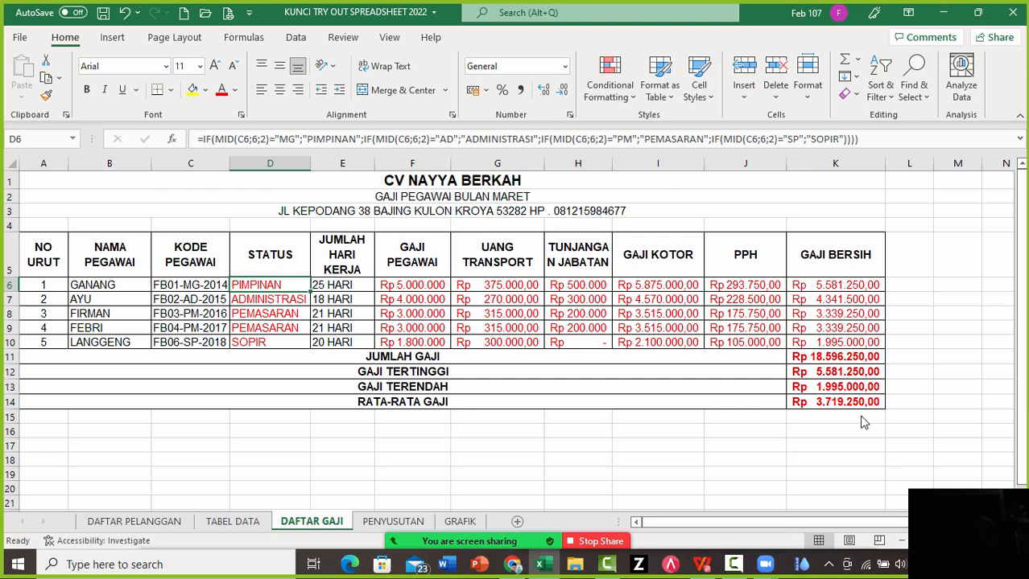
Enter the TUNJANGAN JABATAN formula =IF(D6;"PIMPINAN";500000) in H6
key("Right")
key("Right")
key("Right")
key("Right")
type("=")
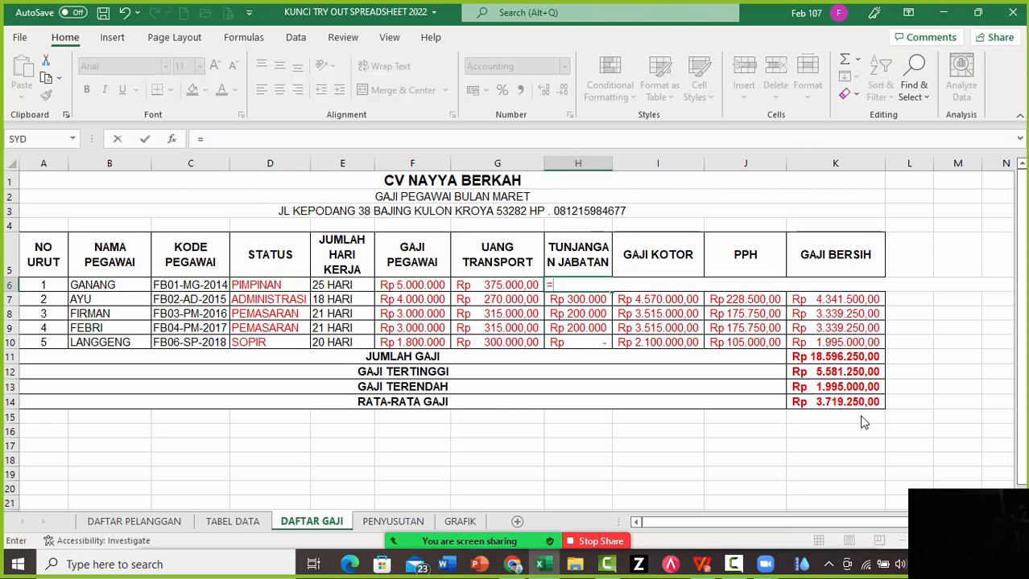
type("IF(")
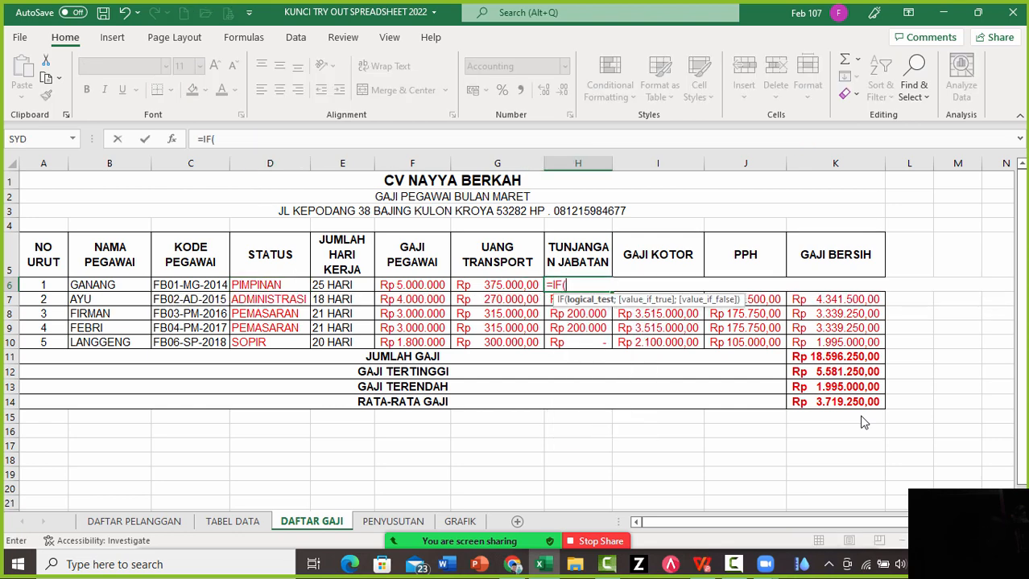
key("Left")
key("Left")
key("Left")
key("Left")
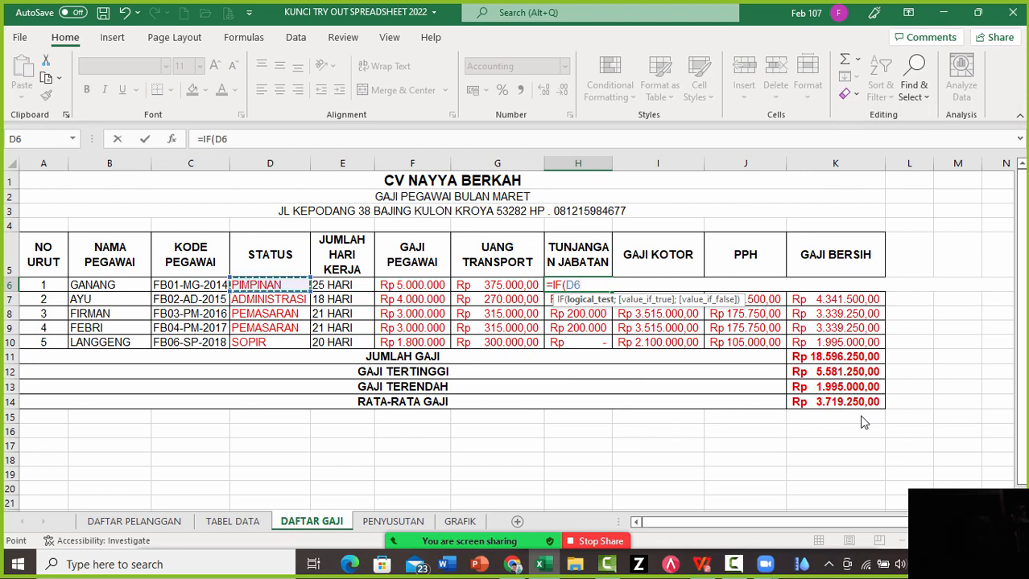
type(";\"")
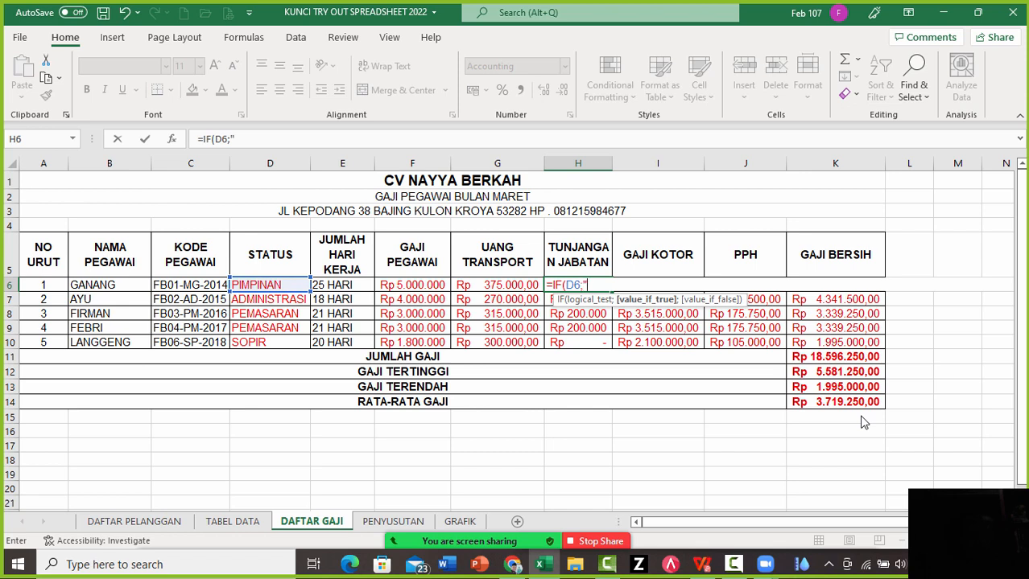
type("PIMPINAN")
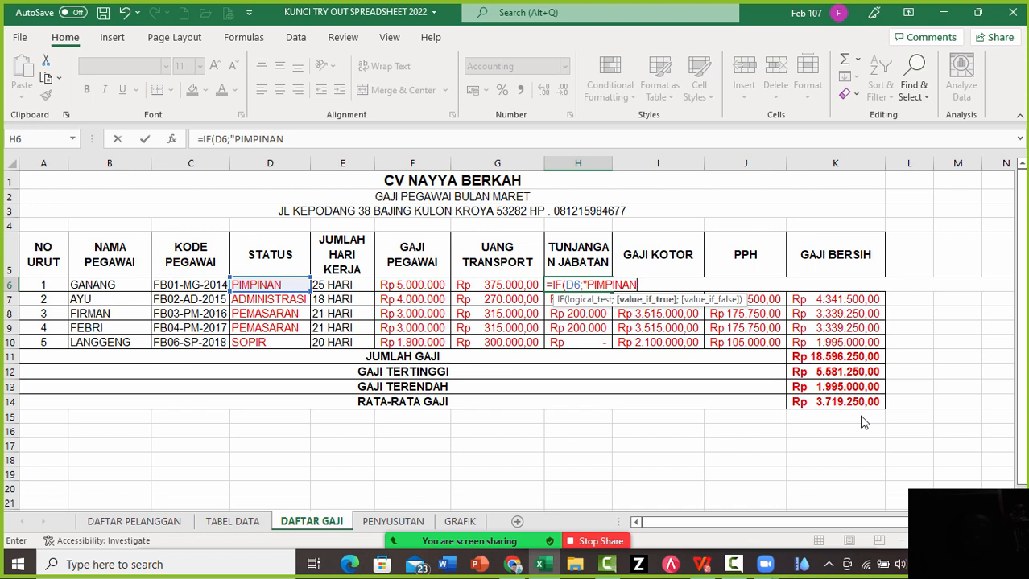
type("\";")
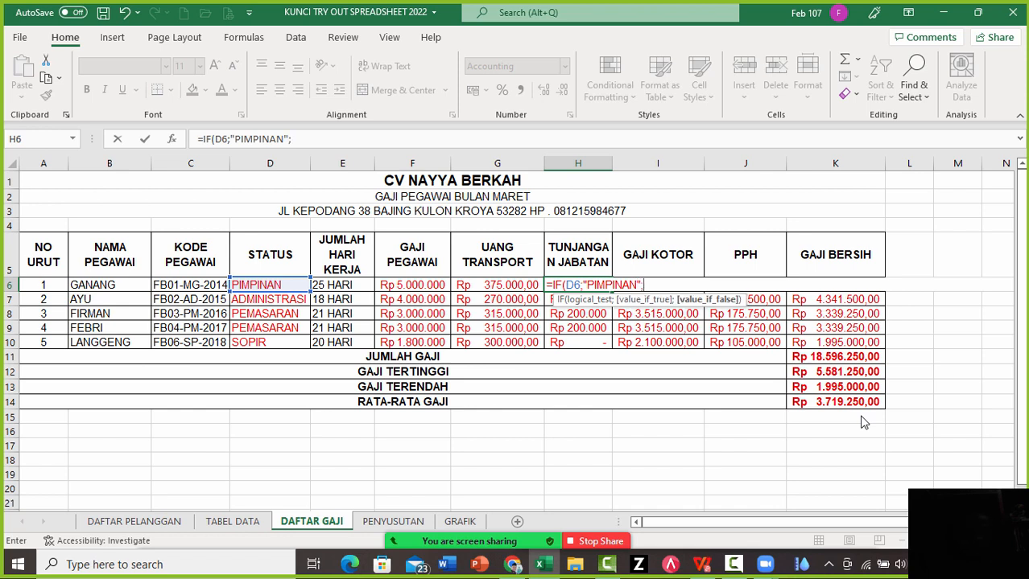
type("500000")
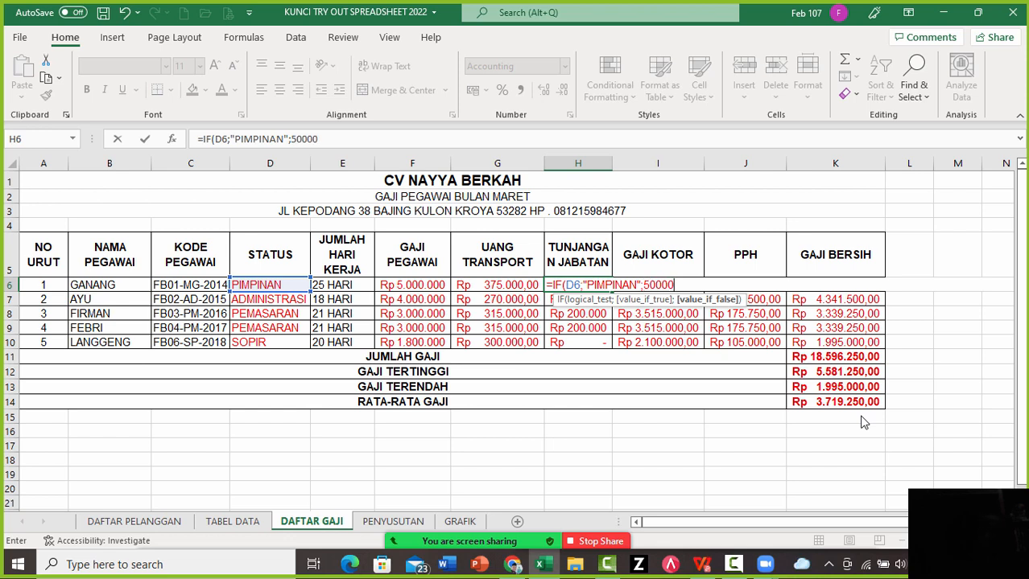
type(")")
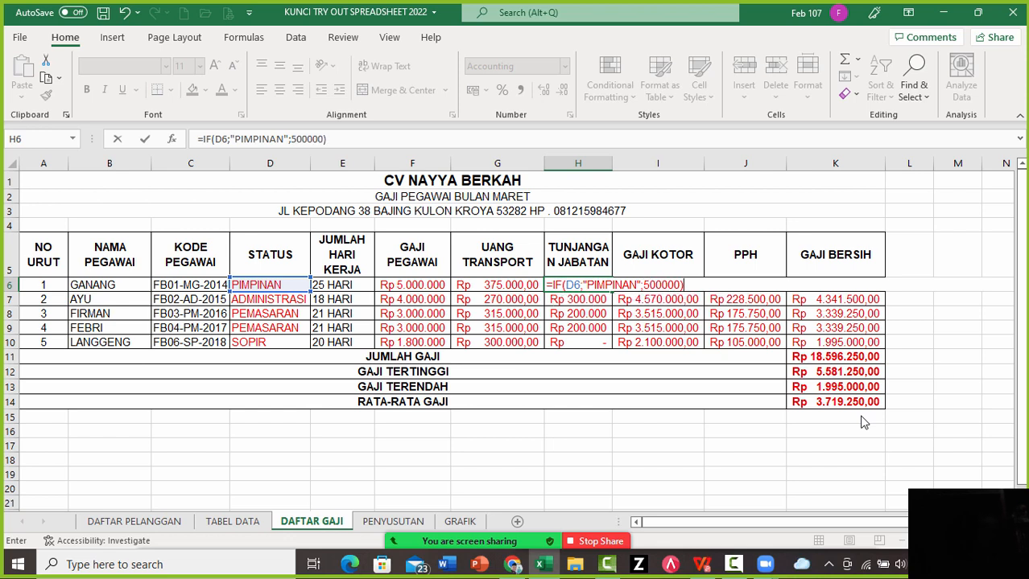
key("Return")
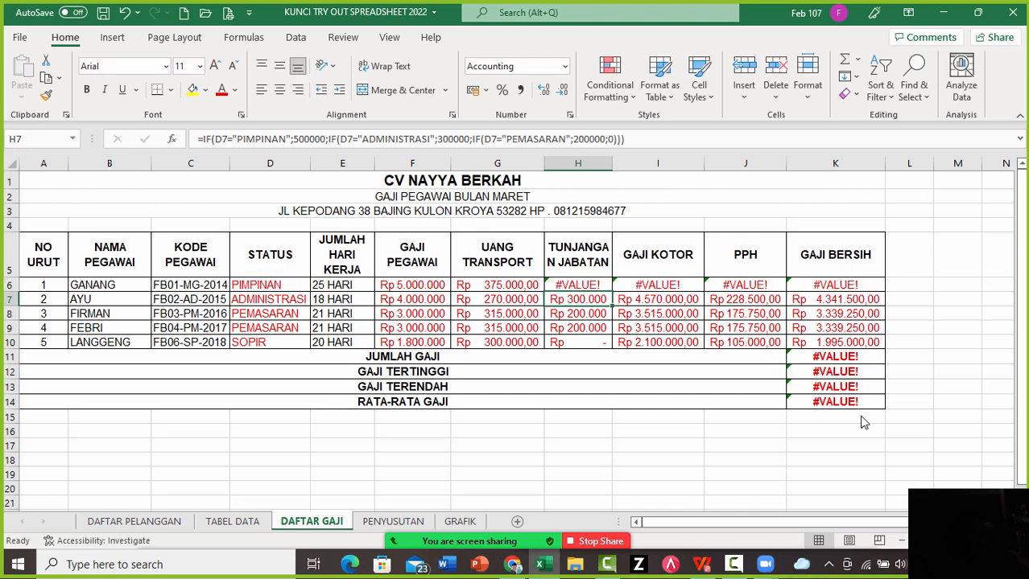
Correct the condition in the H6 formula to D6="PIMPINAN"
key("Up")
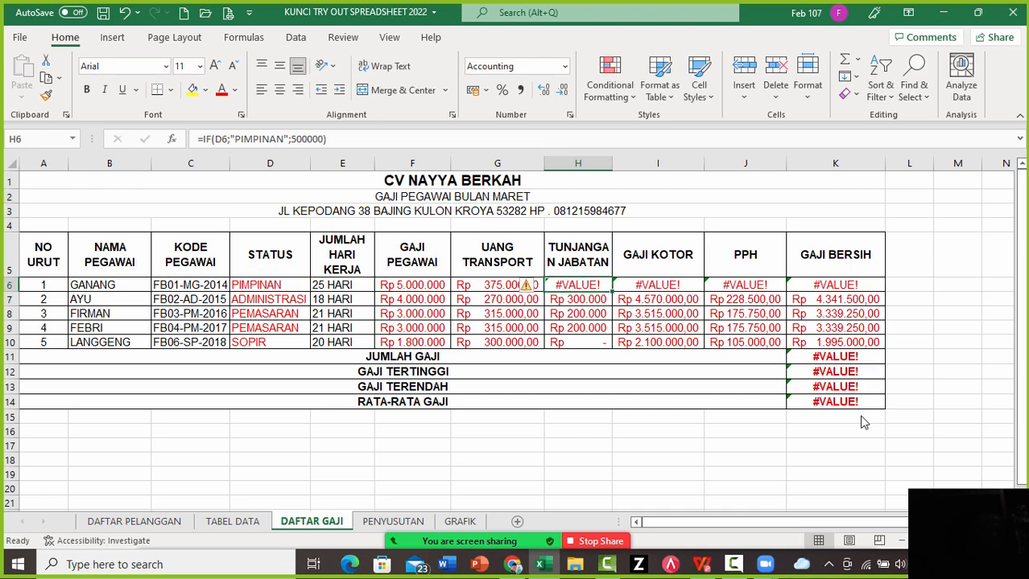
left_click(230, 140)
key("BackSpace")
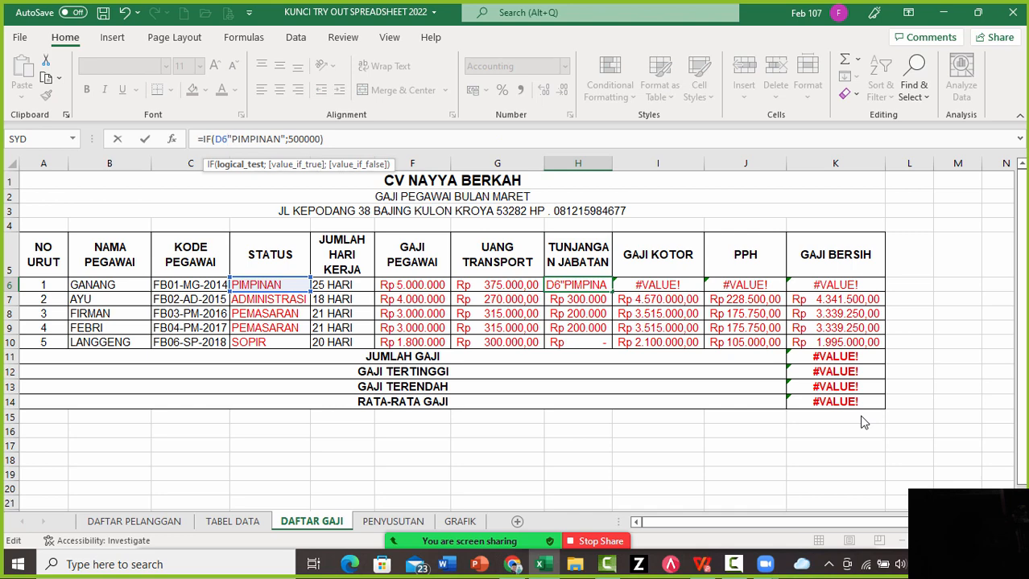
type("=")
key("Return")
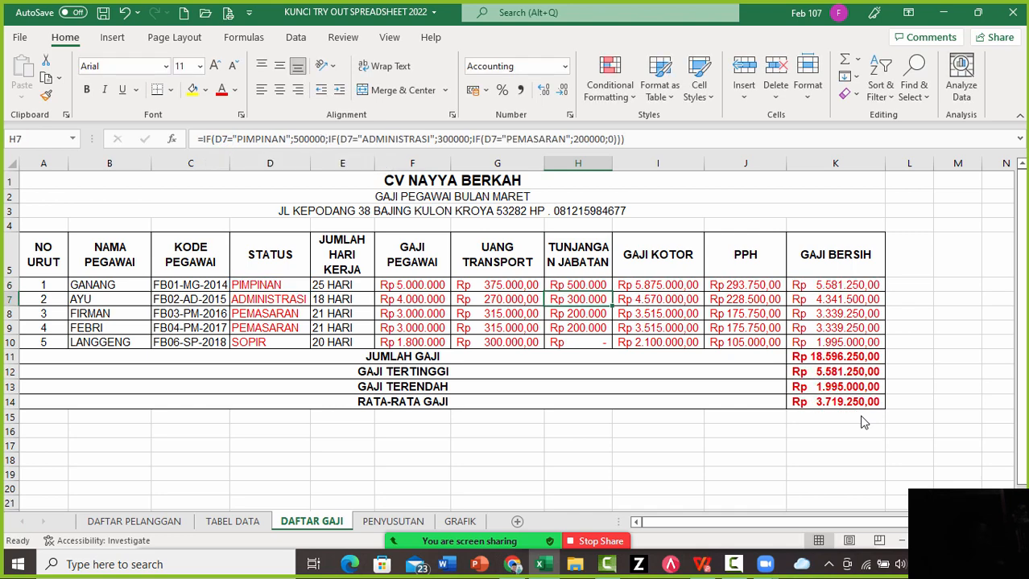
key("Up")
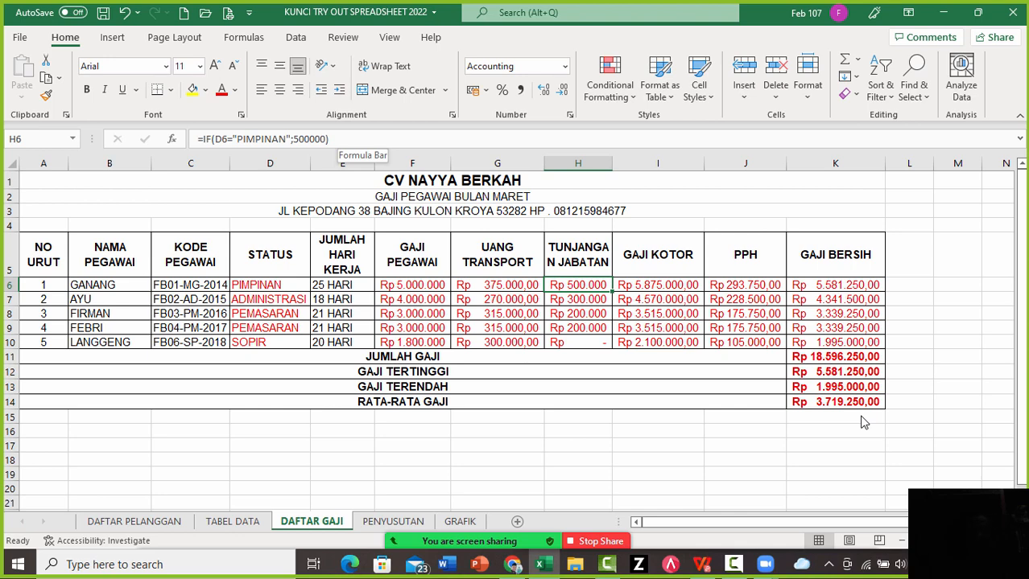
Consult the TUNJANGAN JABATAN rates in the try-out PDF and nest a copy of IF(D6="PIMPINAN";500000; as the false argument in H6's formula
key("F2")
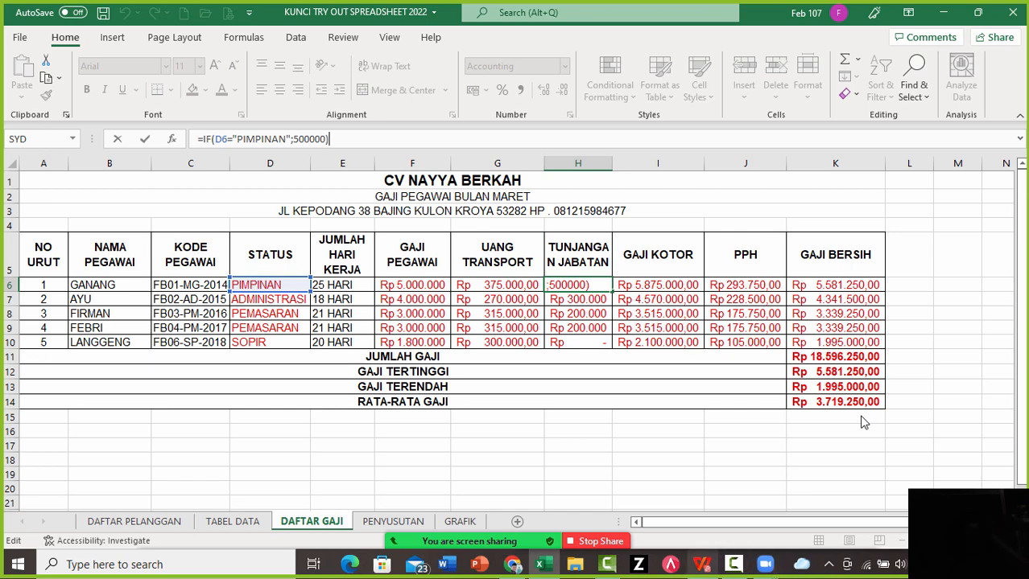
key("alt+Tab")
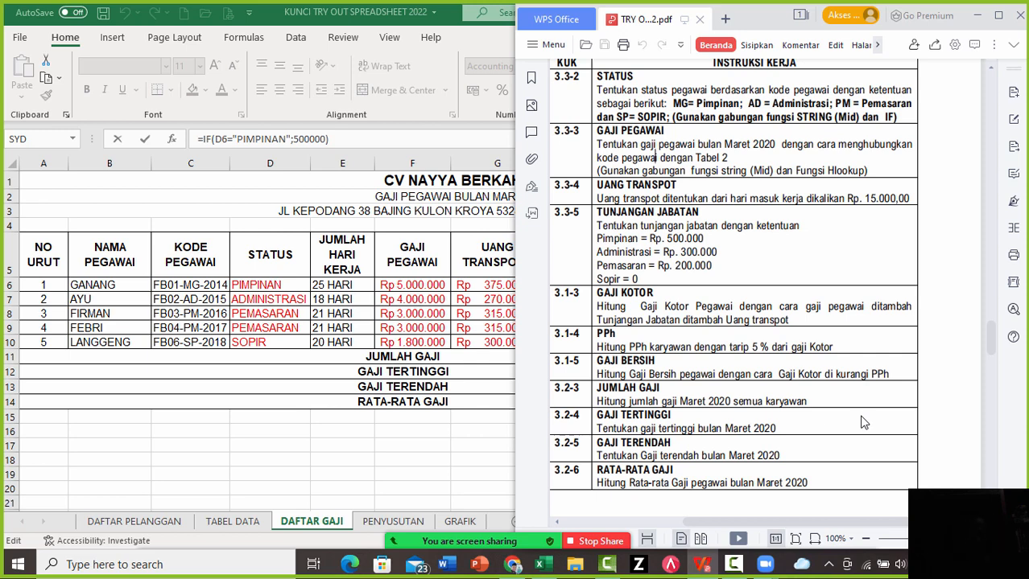
key("alt+Tab")
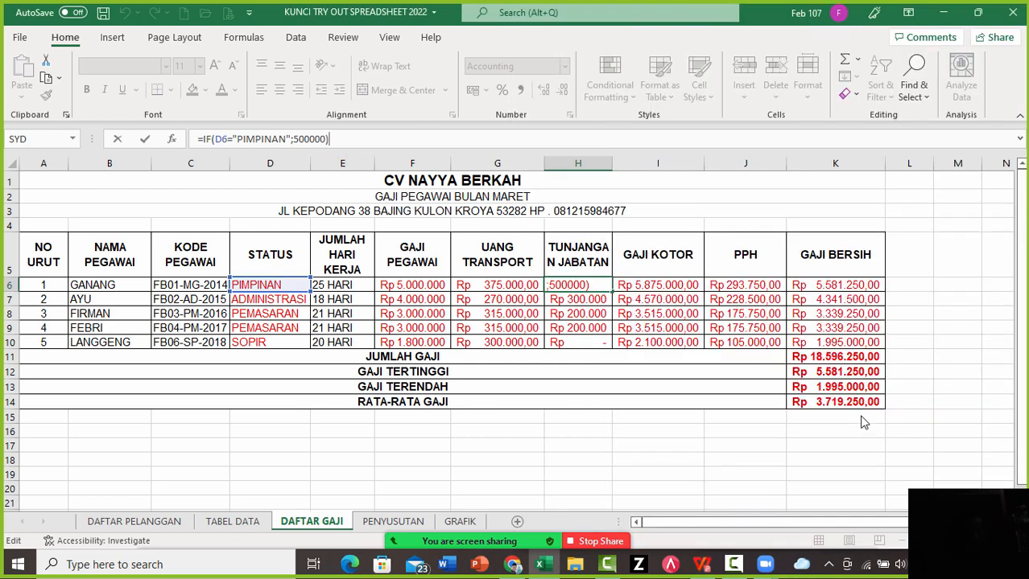
key("Left")
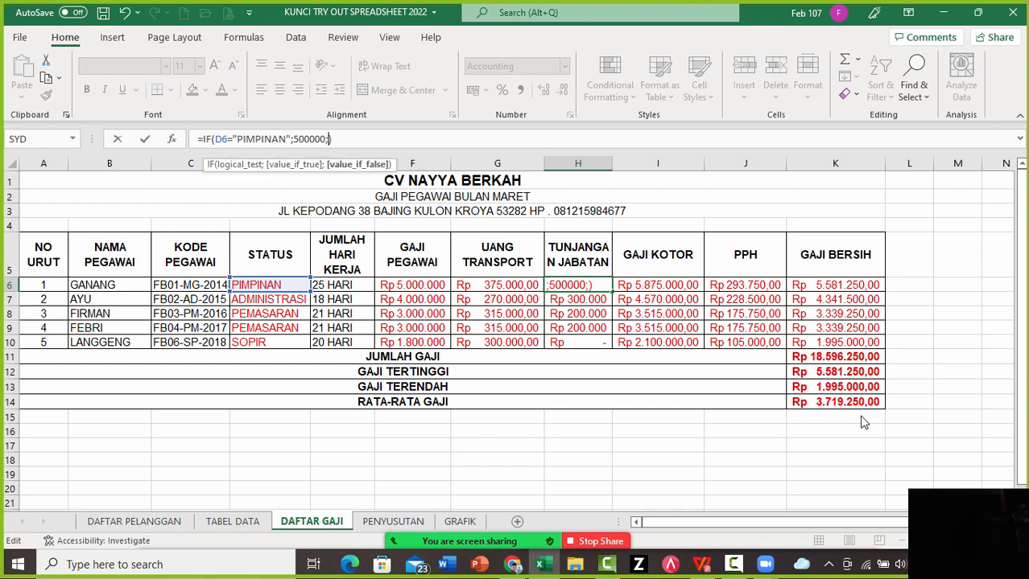
type(";")
key("ctrl+shift+Left")
key("ctrl+shift+Left")
key("ctrl+shift+Left")
key("ctrl+shift+Left")
key("ctrl+shift+Left")
key("ctrl+shift+Left")
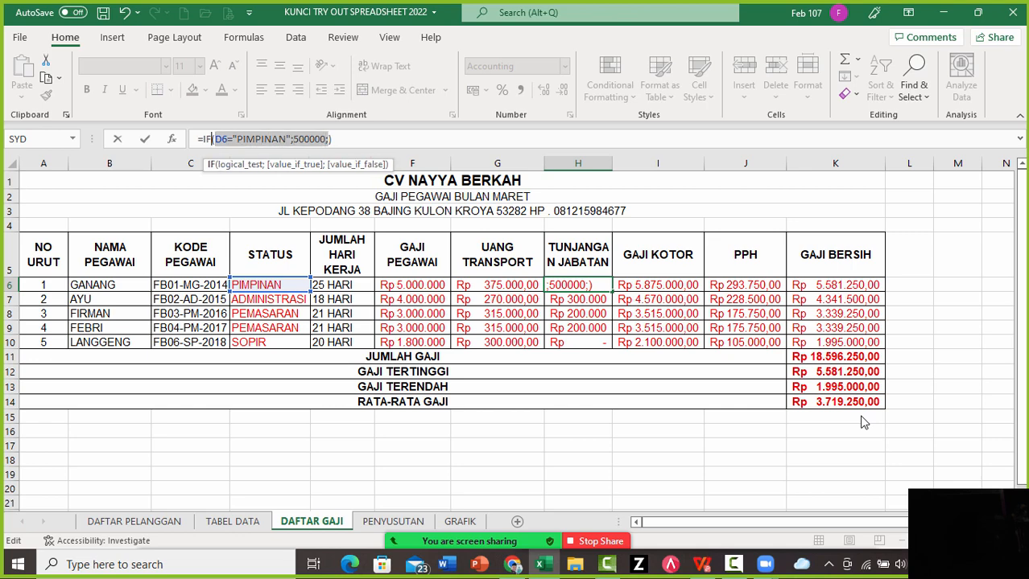
key("ctrl+c")
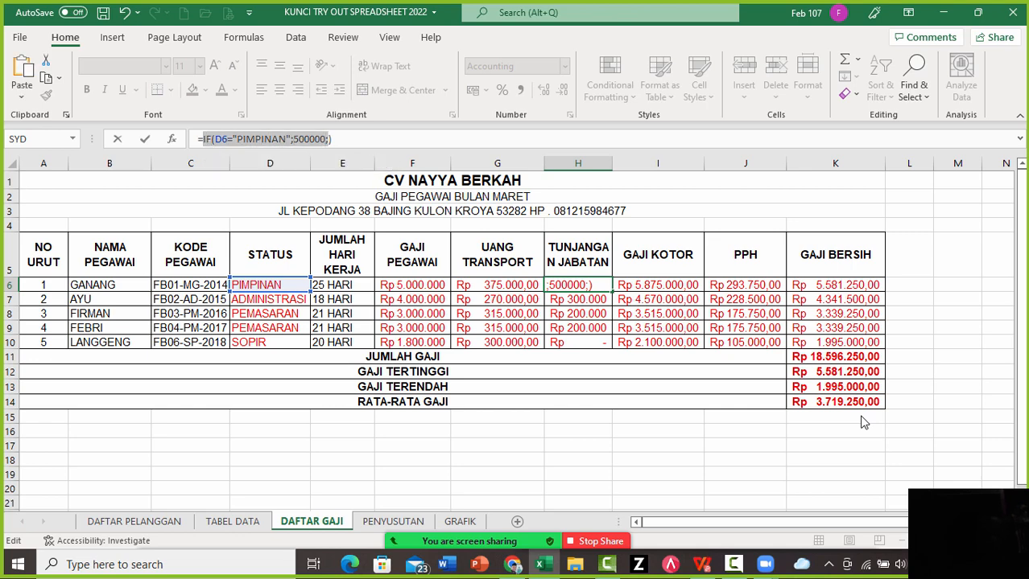
key("Right")
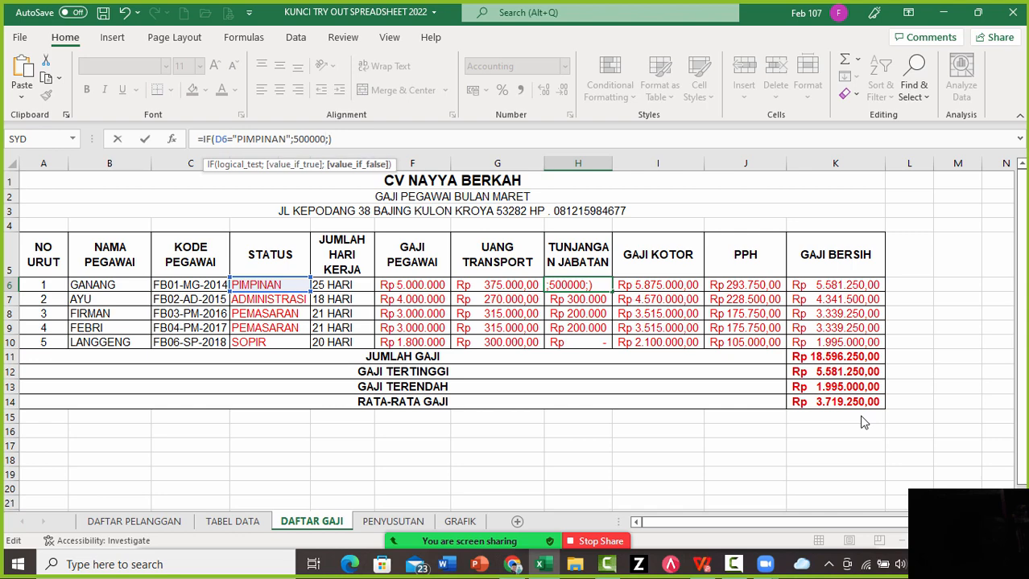
key("ctrl+v")
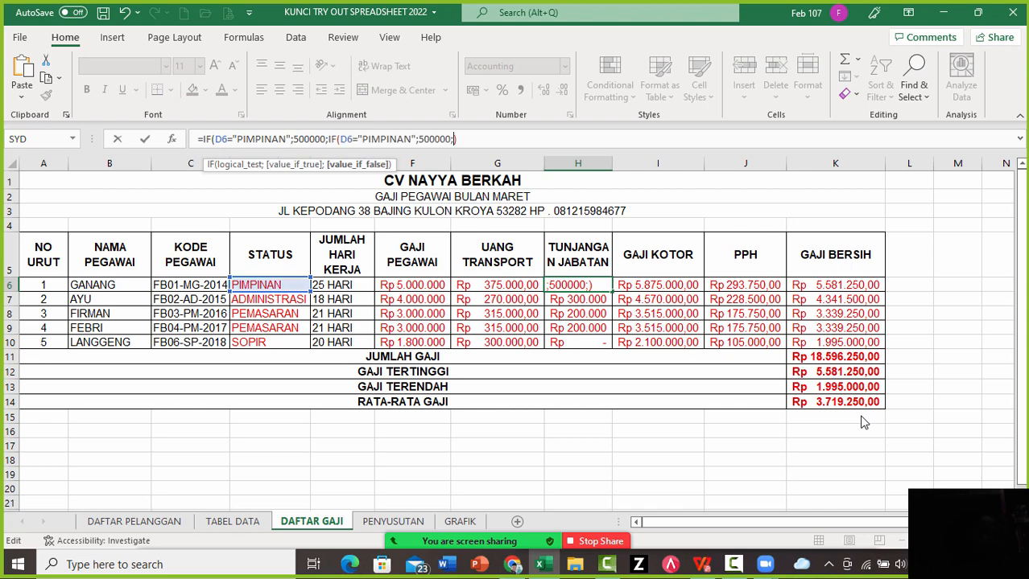
Change the second IF in the H6 formula to test for "ADMINISTRASI" and return 300000
key("Left")
key("Left")
key("Left")
key("Left")
key("Left")
key("Left")
key("Left")
key("Left")
key("Left")
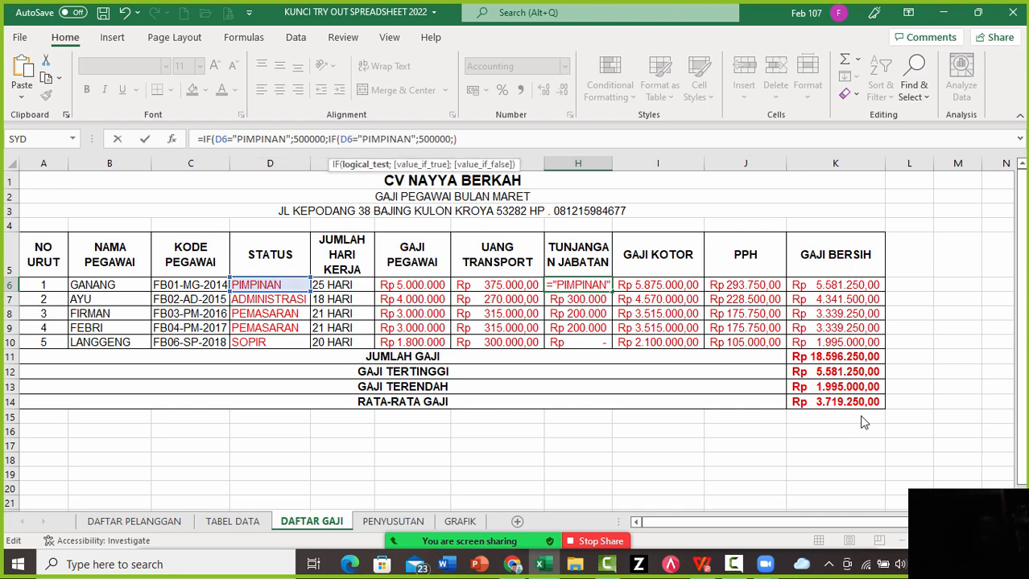
key("BackSpace")
key("BackSpace")
key("BackSpace")
key("BackSpace")
key("BackSpace")
key("BackSpace")
key("BackSpace")
key("BackSpace")
type("ADMIN")
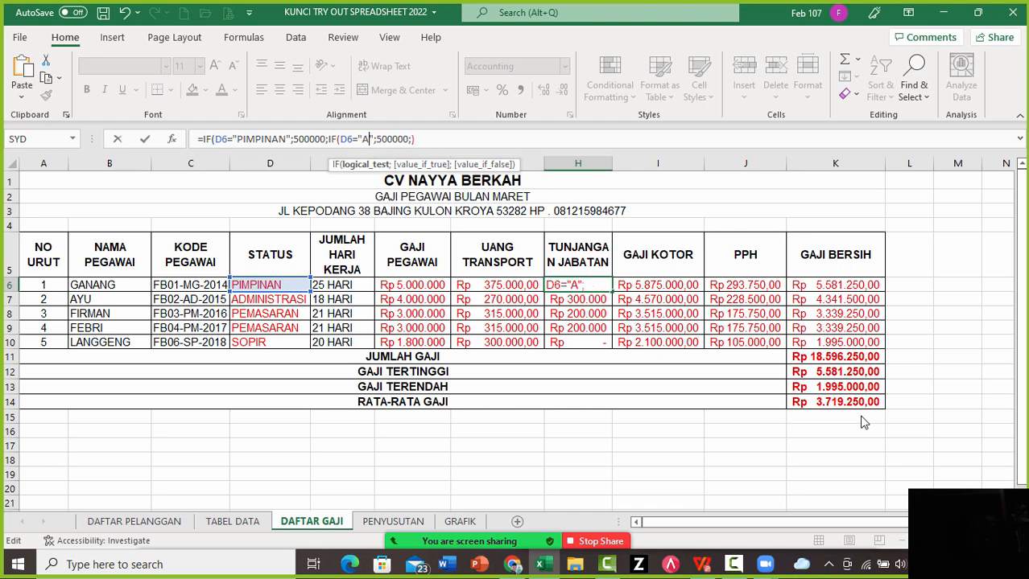
type("ISTRASI")
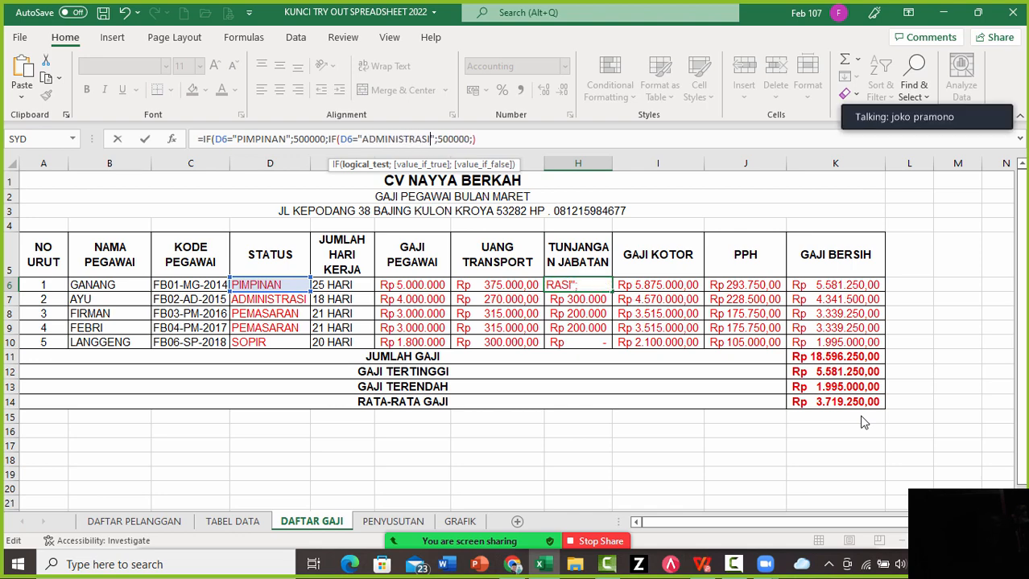
key("Right")
key("Right")
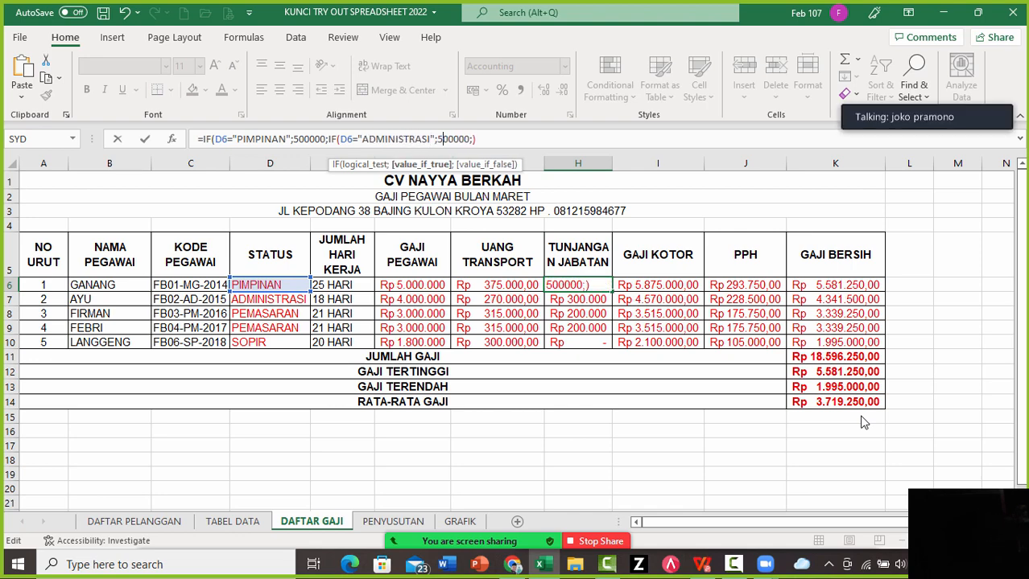
key("Delete")
type("3")
key("Right")
key("Right")
key("Right")
key("Right")
key("Right")
key("Right")
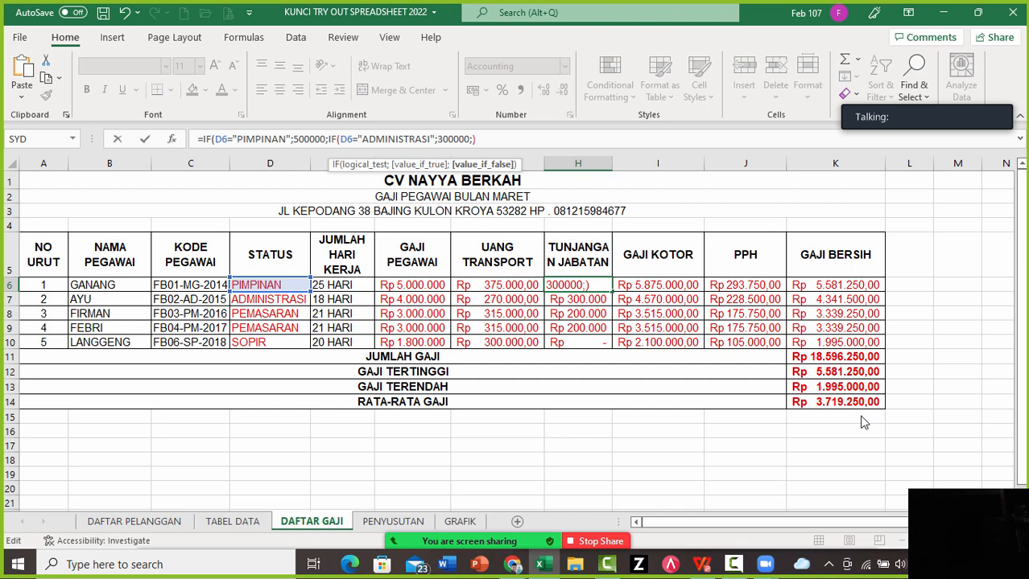
Nest a third copy of the IF fragment in the H6 formula, testing for "PEMASARAN" and returning 200000
key("ctrl+v")
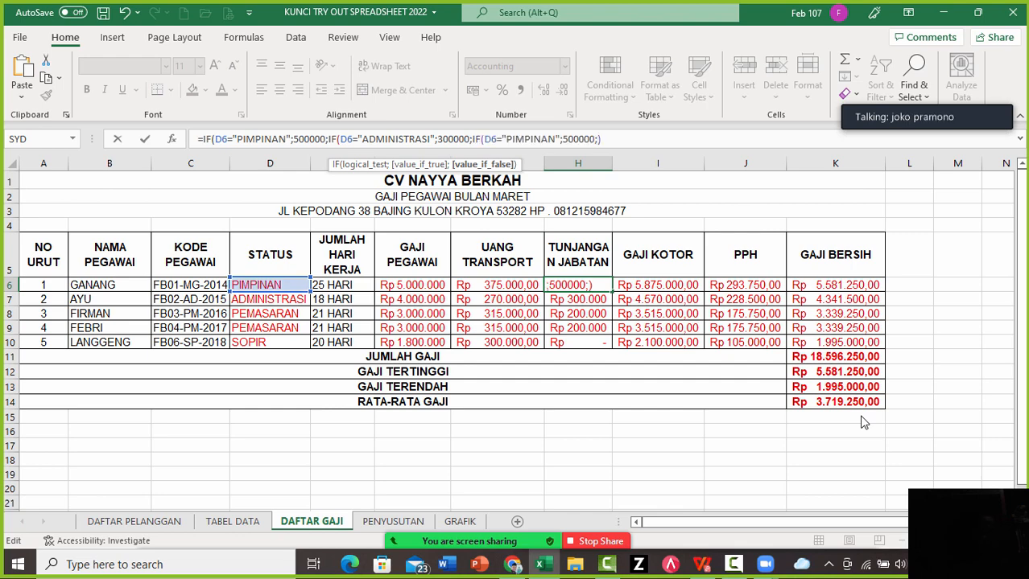
key("Left")
key("Left")
key("Left")
key("Left")
key("Left")
key("Left")
key("Left")
key("Left")
key("Left")
key("BackSpace")
key("BackSpace")
key("BackSpace")
key("BackSpace")
key("BackSpace")
key("BackSpace")
key("BackSpace")
key("BackSpace")
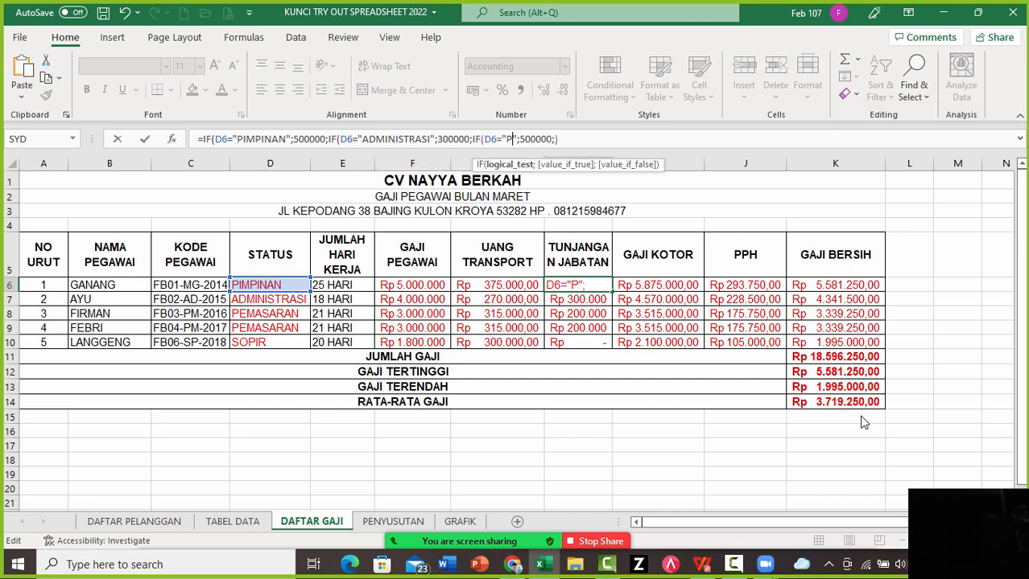
type("PEM")
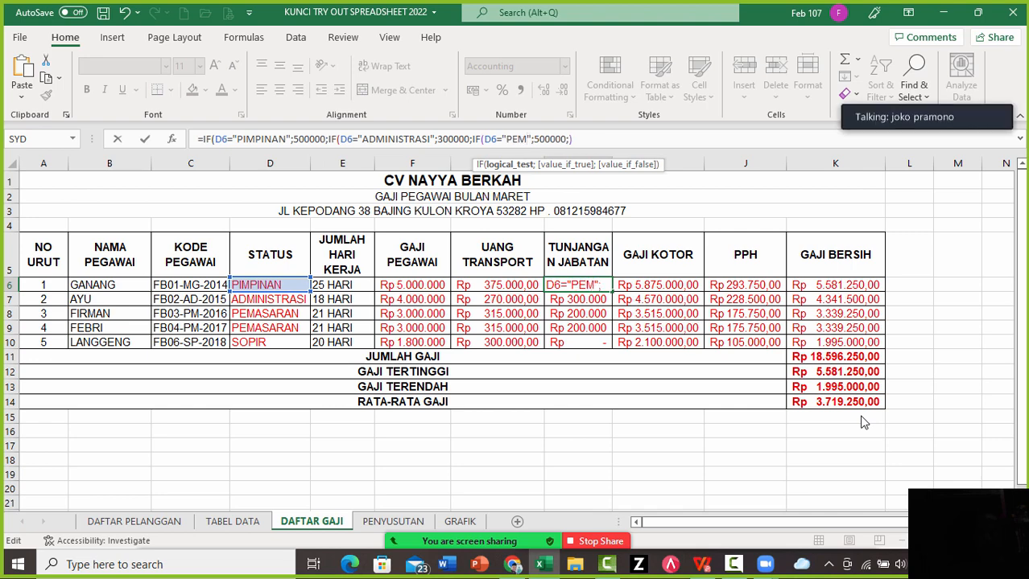
type("ASARAN")
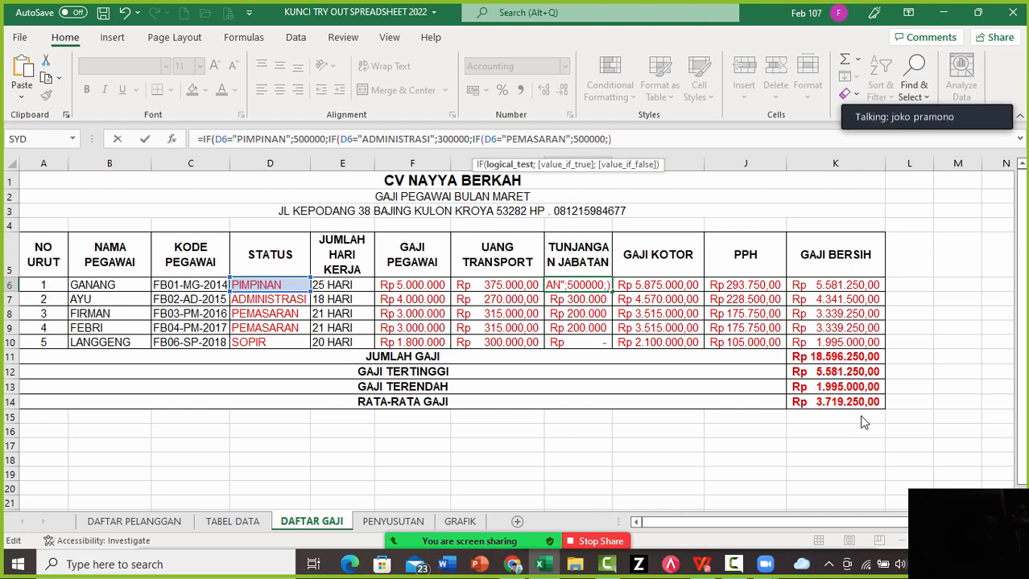
type("\";52")
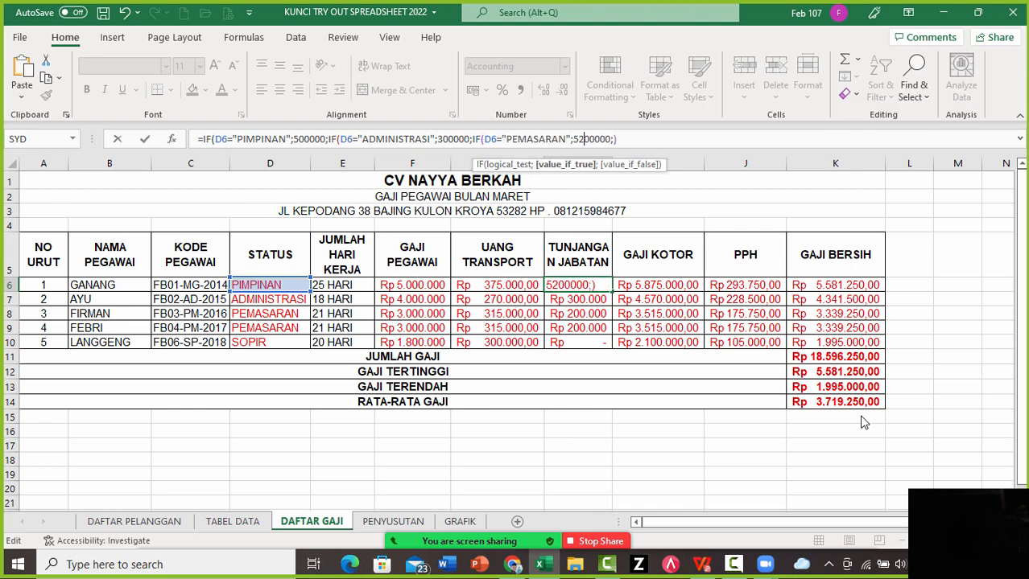
key("BackSpace")
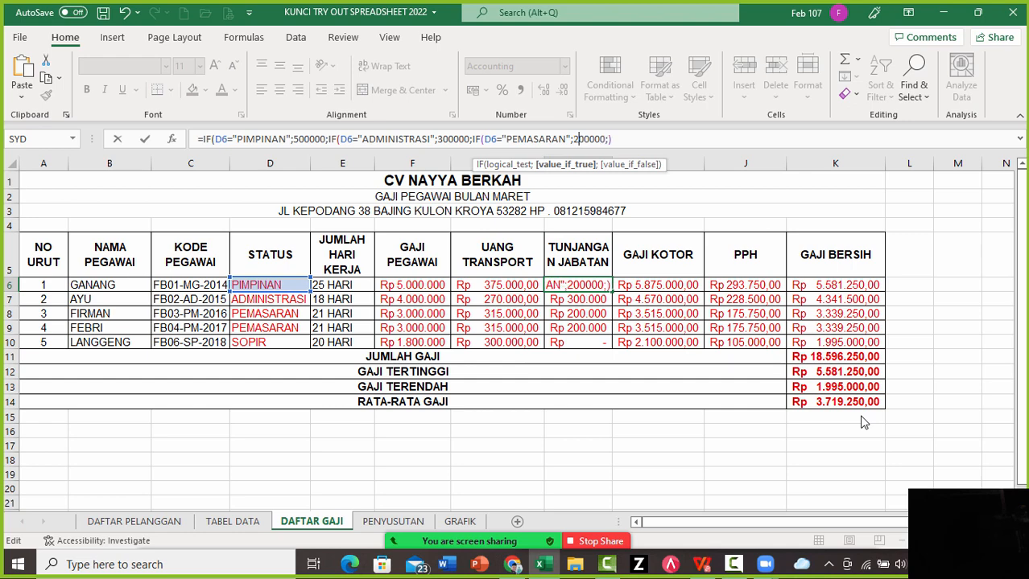
Finish the nested IF formula in H6 with 0 as the final false value and close all three IF functions
key("Right")
key("Right")
key("Right")
key("Right")
key("Right")
key("Right")
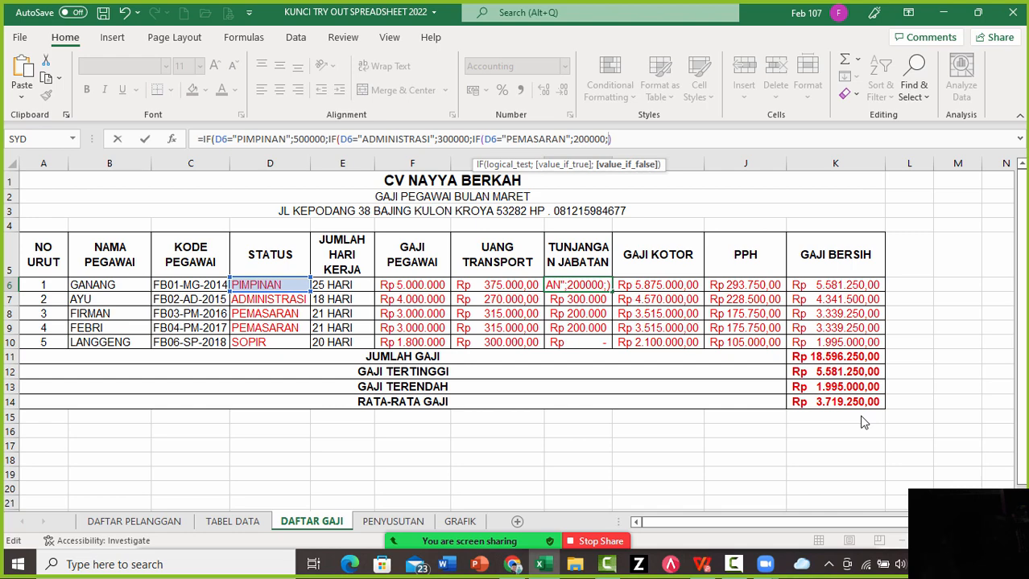
type("0")
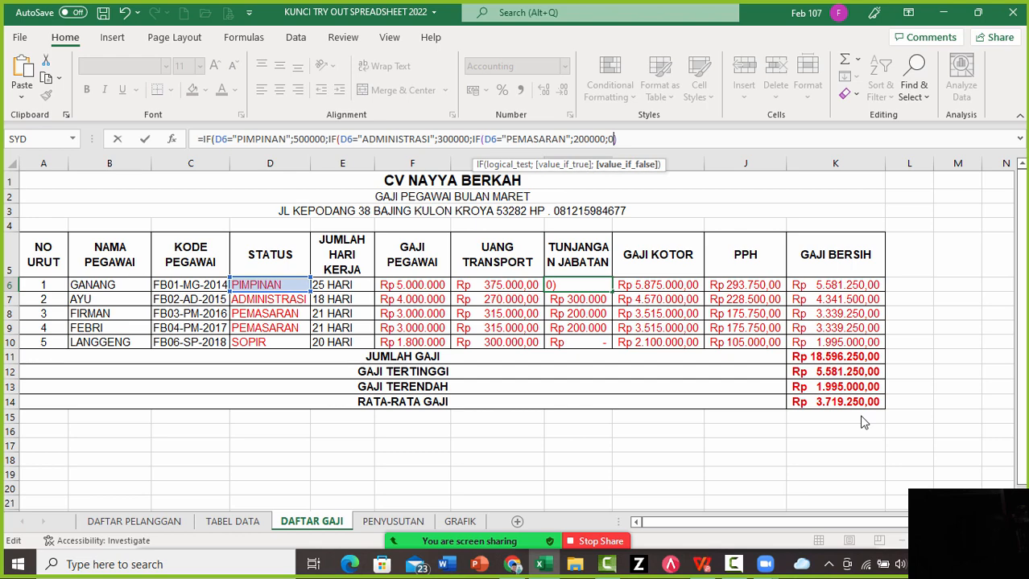
type(")")
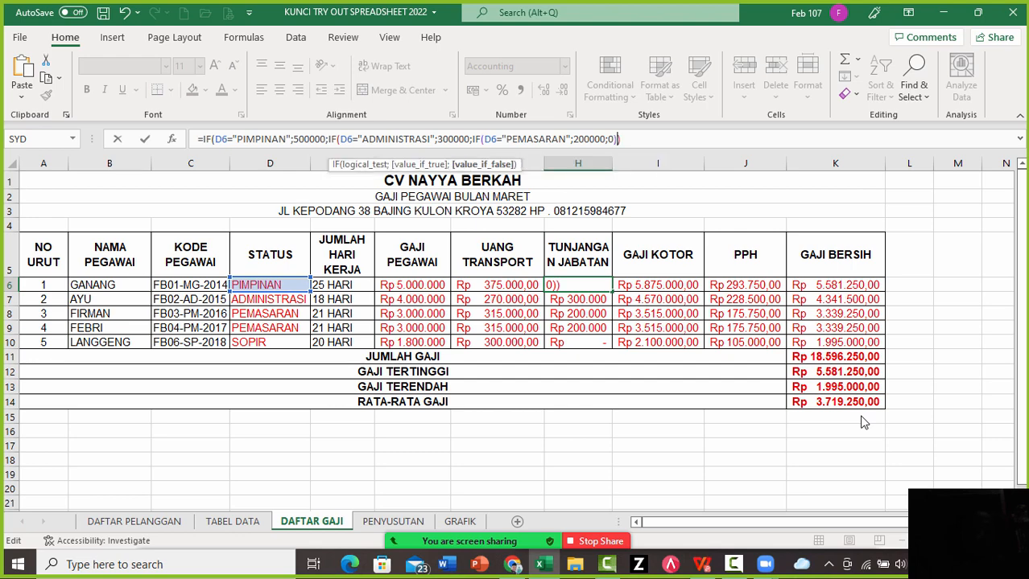
type(")")
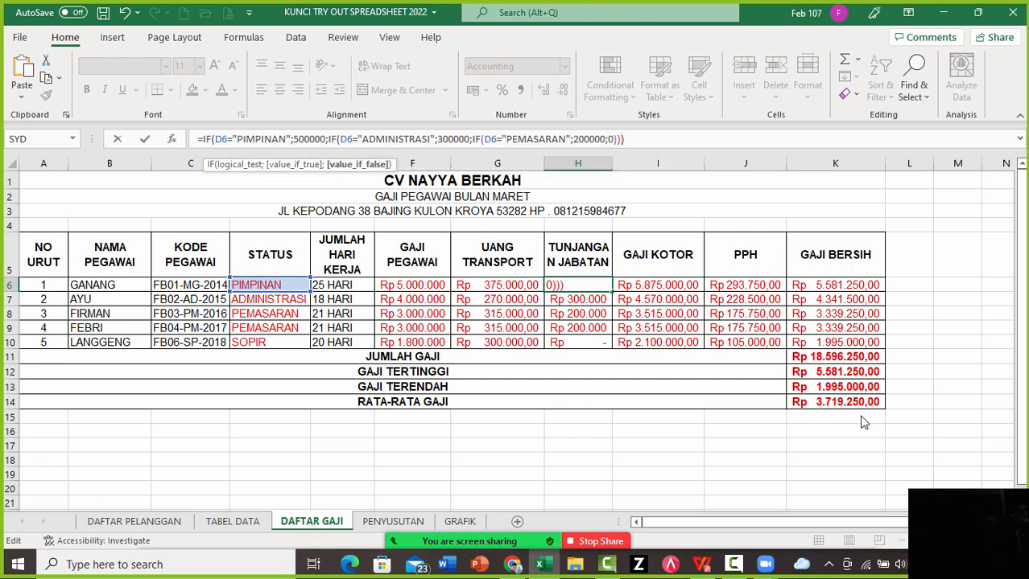
key("Return")
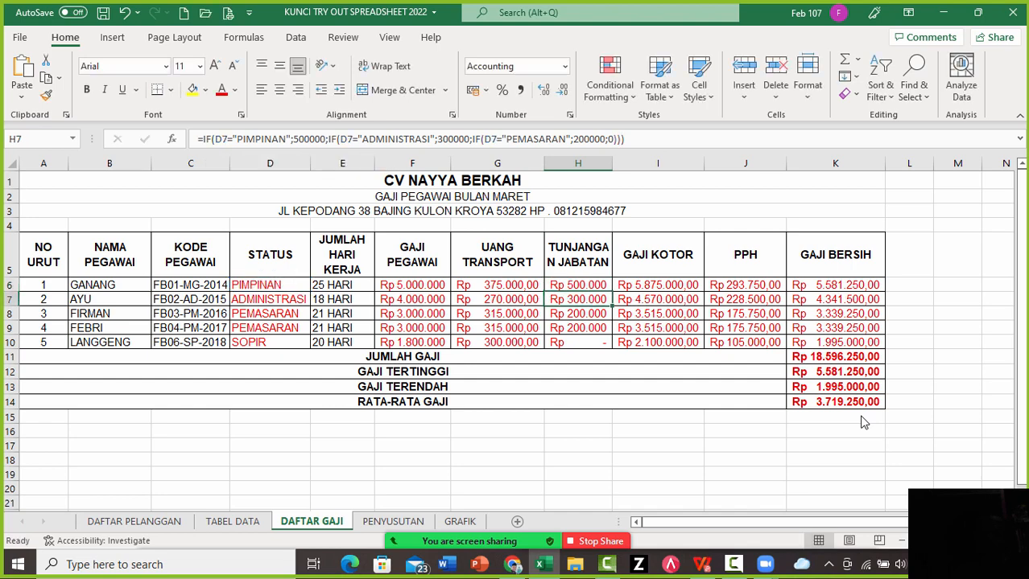
Copy the H6 formula over the TUNJANGAN JABATAN cells H6:H10 and check the copied formula in H8
key("Up")
key("ctrl+c")
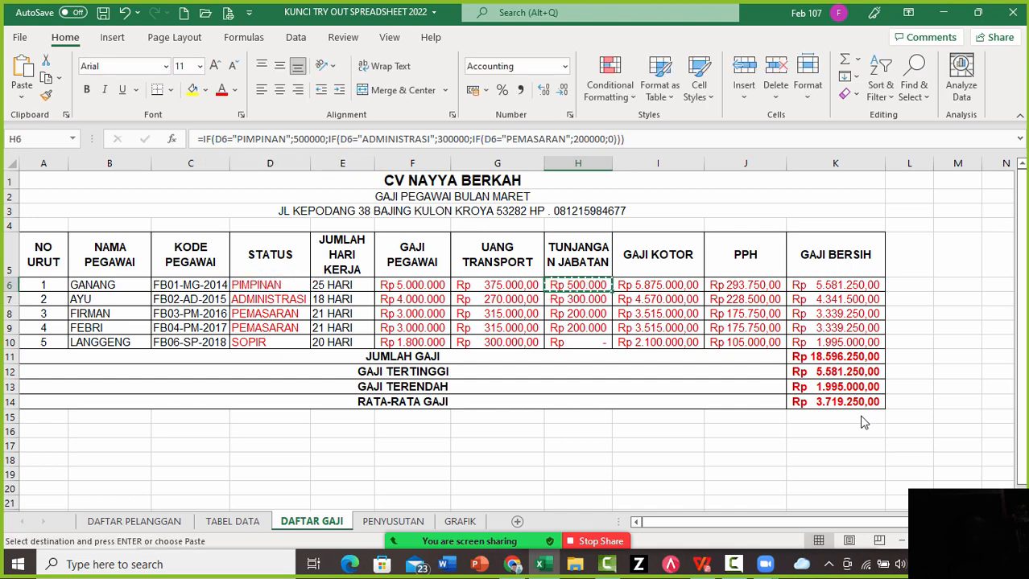
key("shift+Down")
key("shift+Down")
key("shift+Down")
key("shift+Down")
key("ctrl+v")
key("Escape")
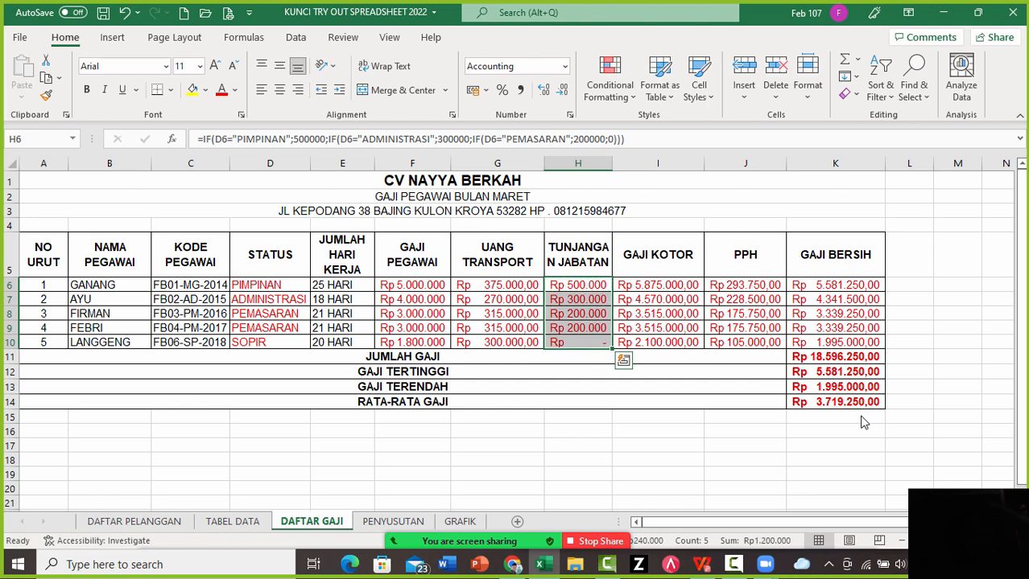
key("Down")
key("Down")
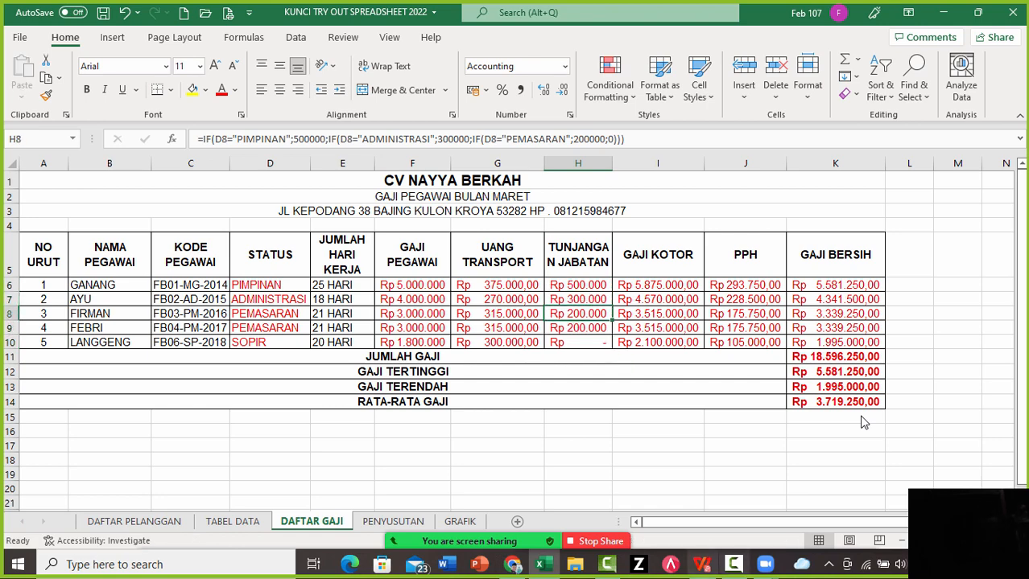
Consult the remaining DAFTAR GAJI instructions in the try-out PDF and read on to the Penyusutan section on page 5
key("alt+Tab")
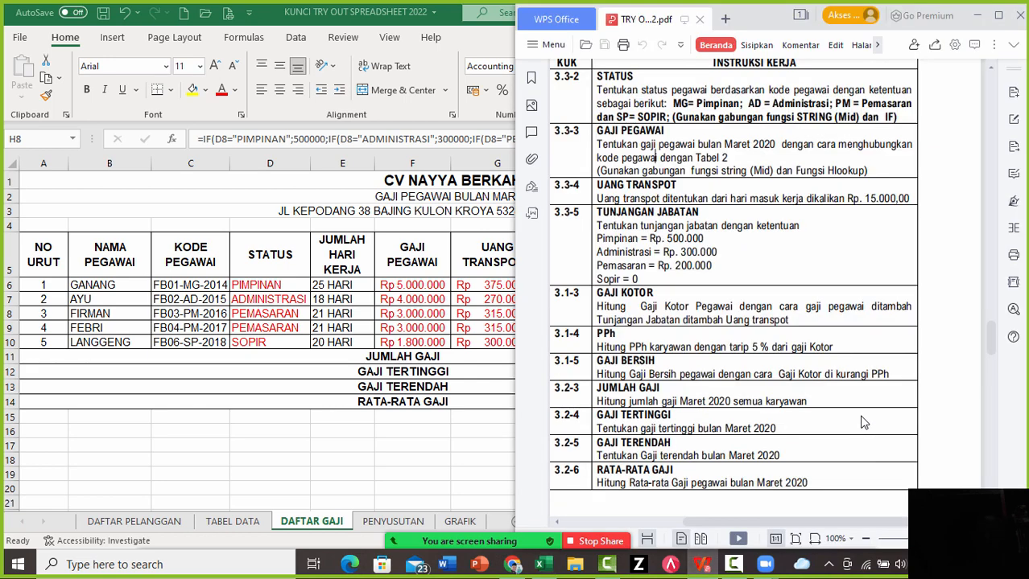
key("alt+Tab")
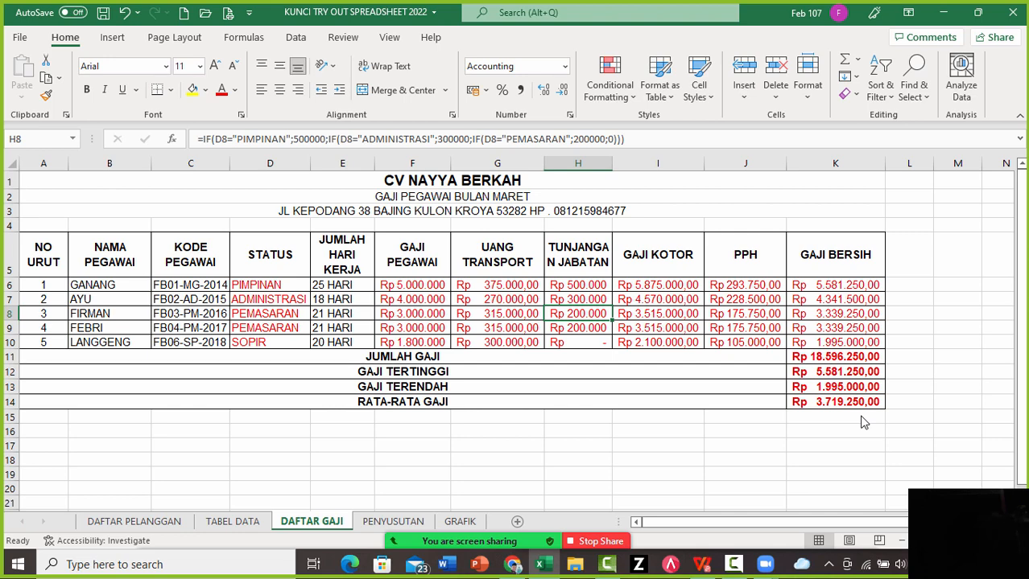
key("alt+Tab")
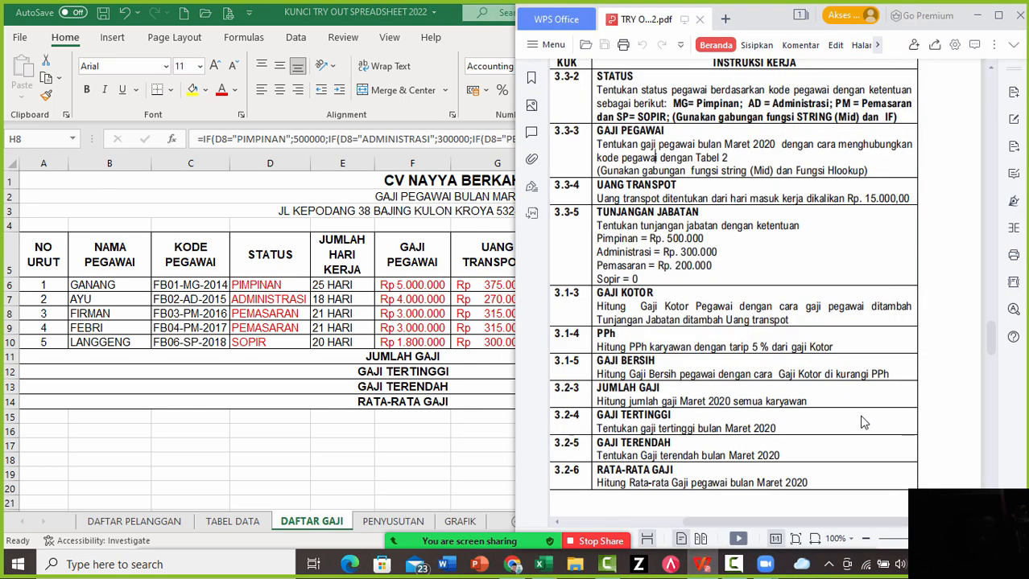
scroll(863, 422, "down", 5)
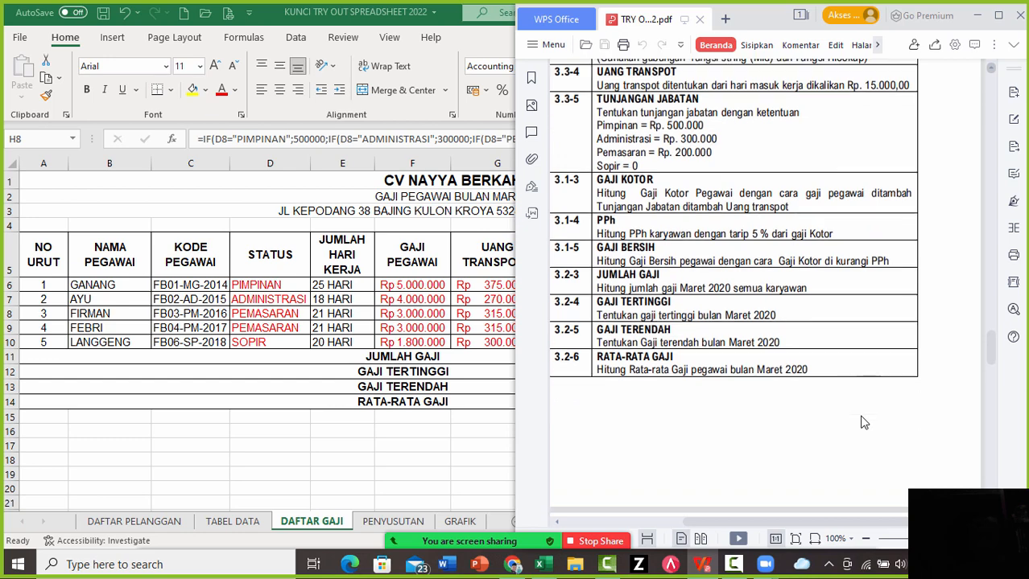
scroll(863, 423, "down", 3)
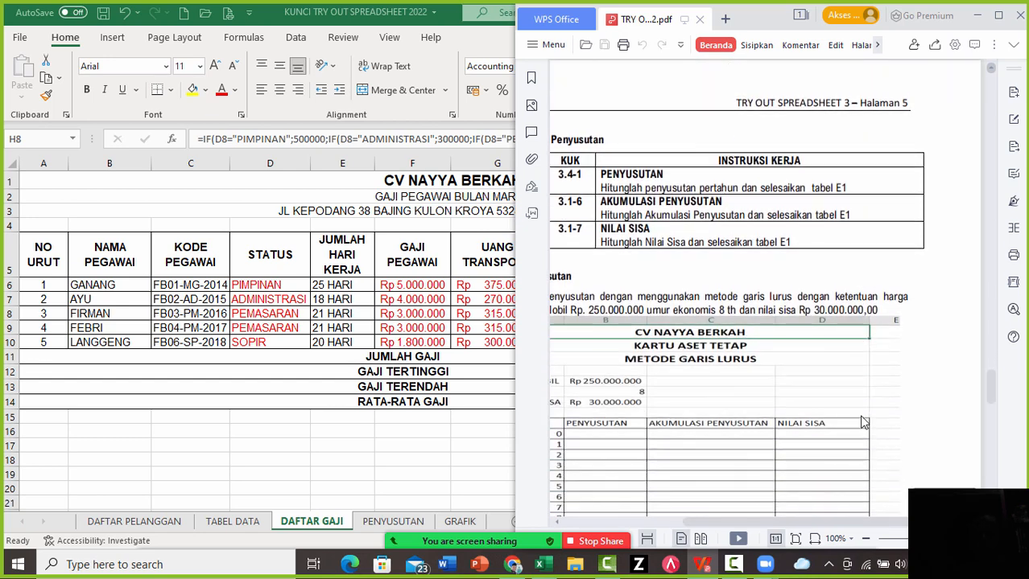
scroll(863, 422, "down", 1)
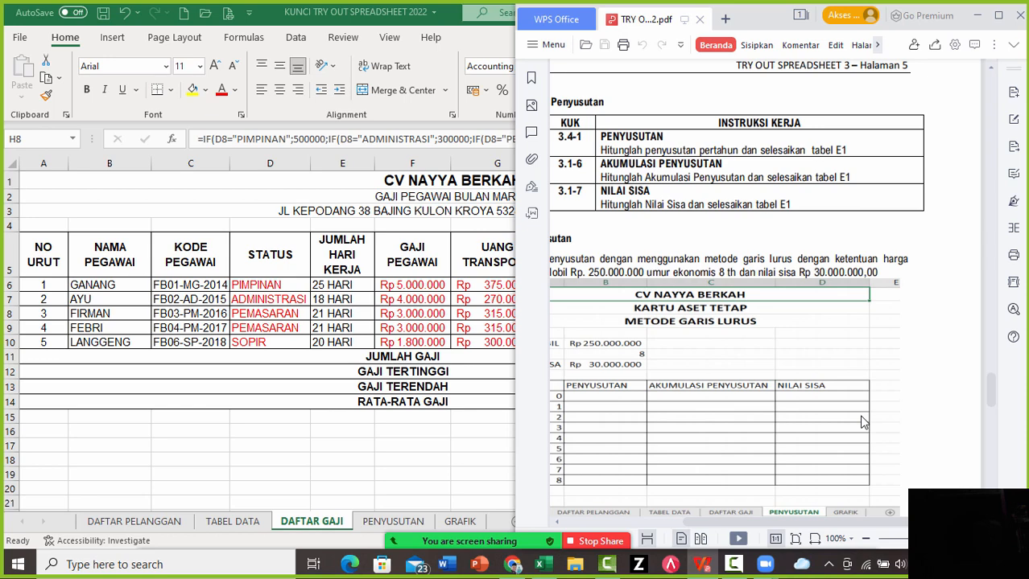
Return to the workbook, open the PENYUSUTAN sheet and go through column A down to A18
key("alt+Tab")
key("ctrl+Page_Down")
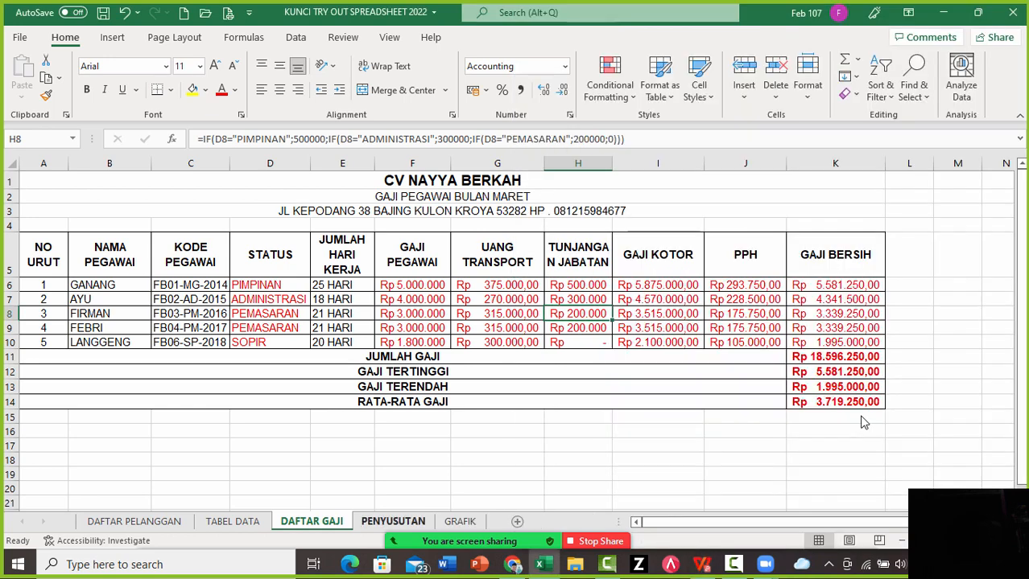
key("Down")
key("Down")
key("Down")
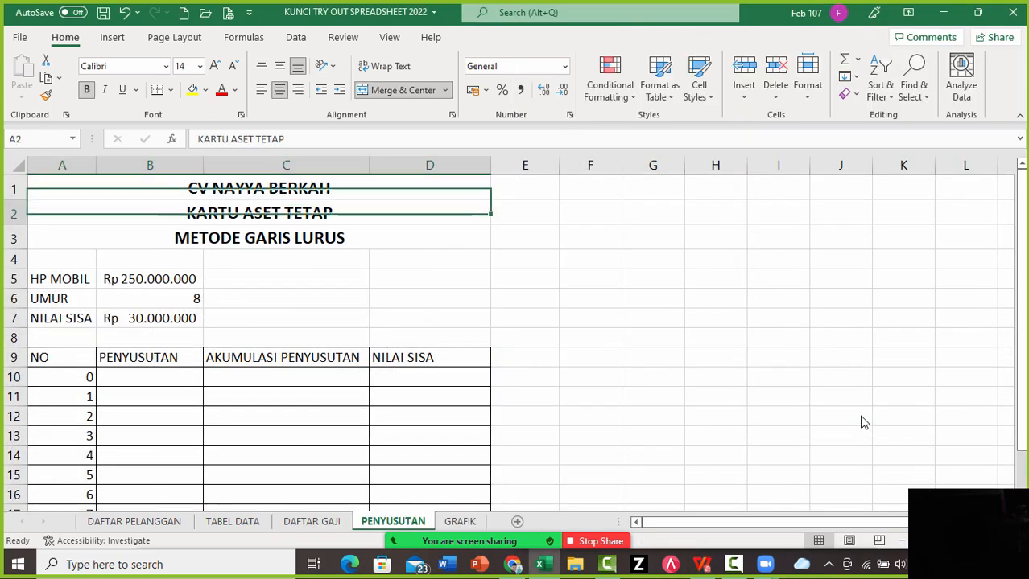
key("Down")
key("Down")
key("Down")
key("Down")
key("Down")
key("Down")
key("Down")
key("Down")
key("Down")
key("Down")
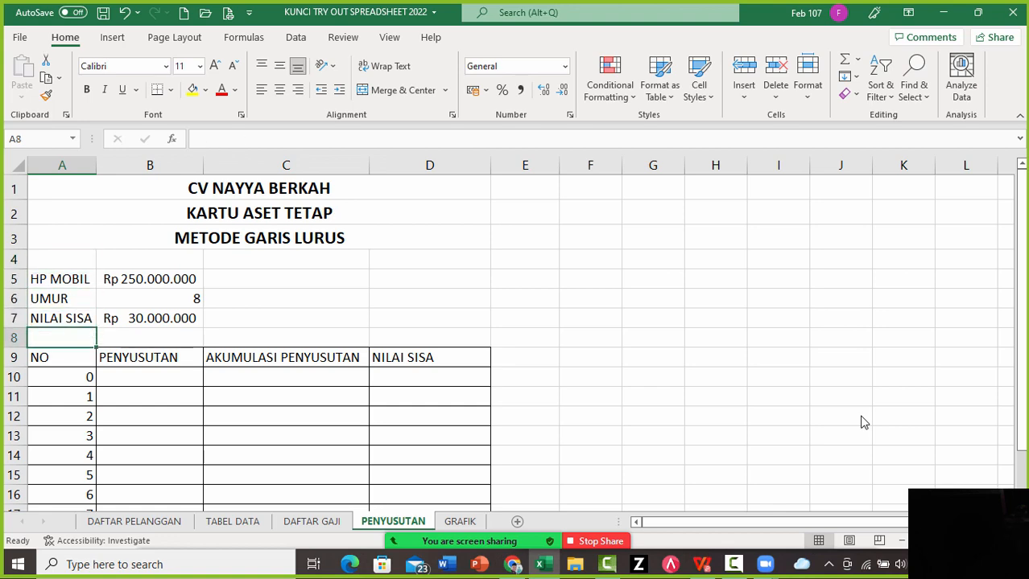
key("Down")
key("Down")
key("Down")
key("Down")
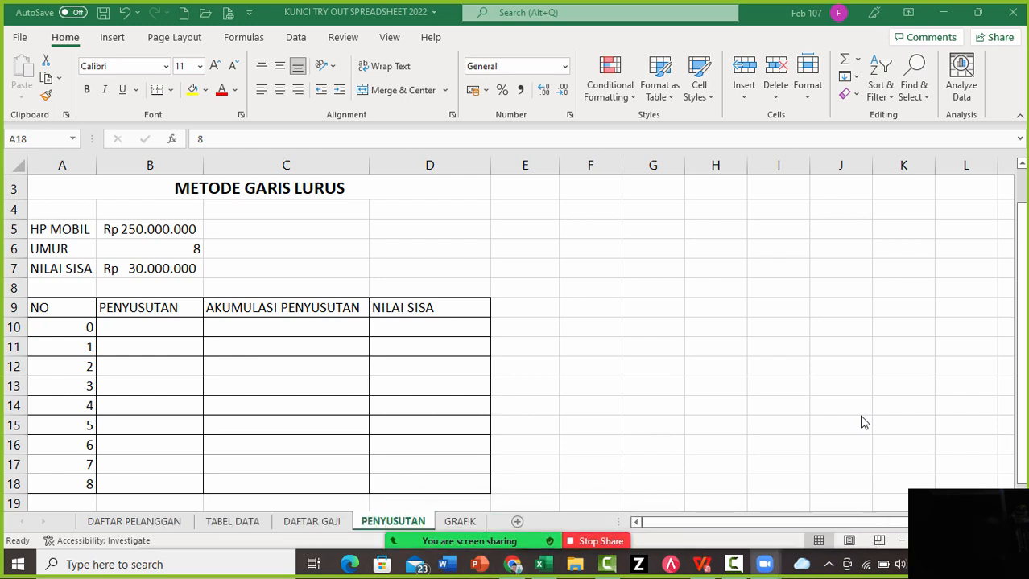
Place the workbook side by side with the try-out PDF and bring the full Menghitung Penyusutan instructions into view
key("alt+Tab")
key("super+Left")
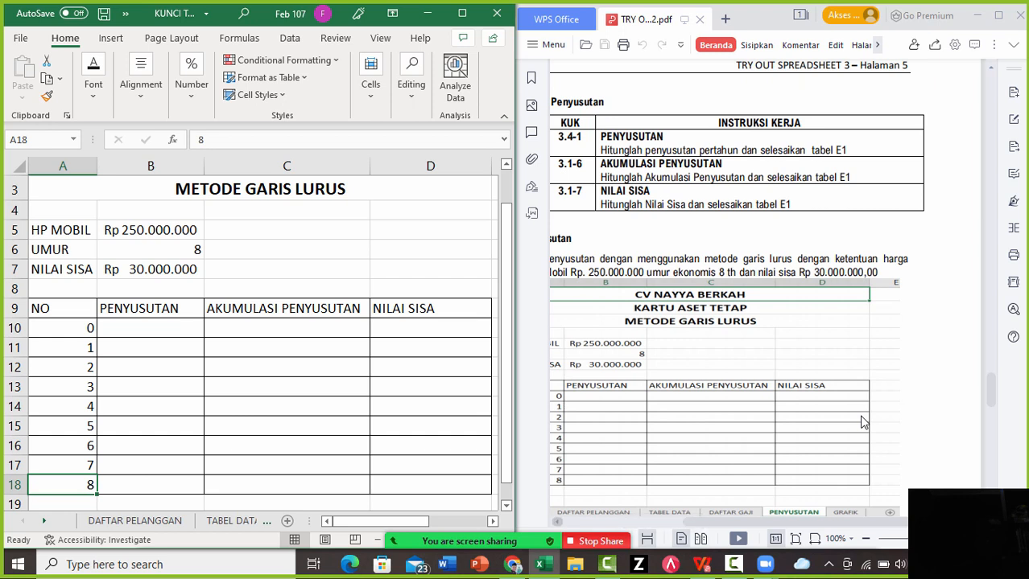
left_click(557, 522)
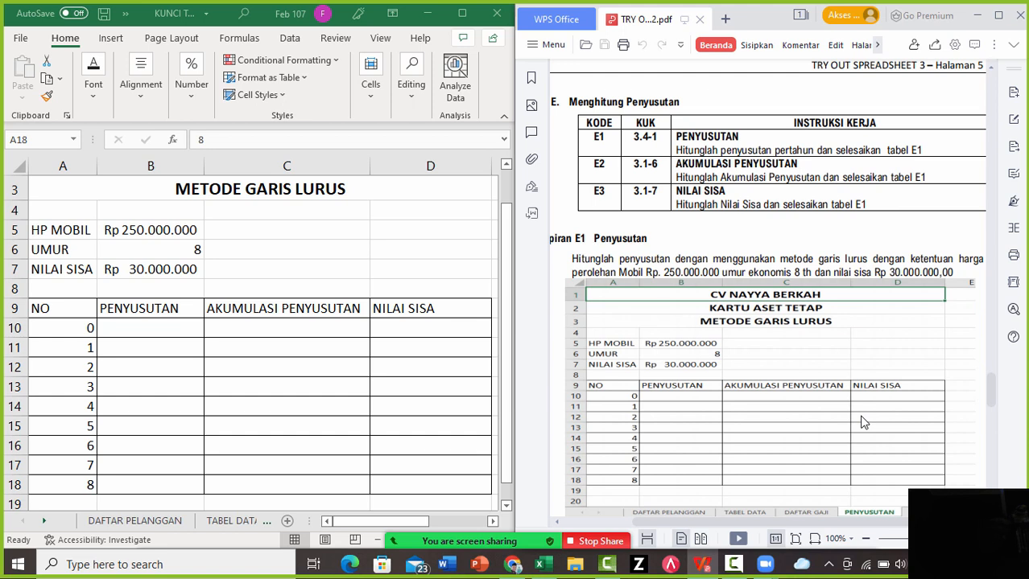
Go through the HP MOBIL, UMUR and NILAI SISA inputs in rows 5 to 7, ending at B10 of the depreciation table
left_click(63, 230)
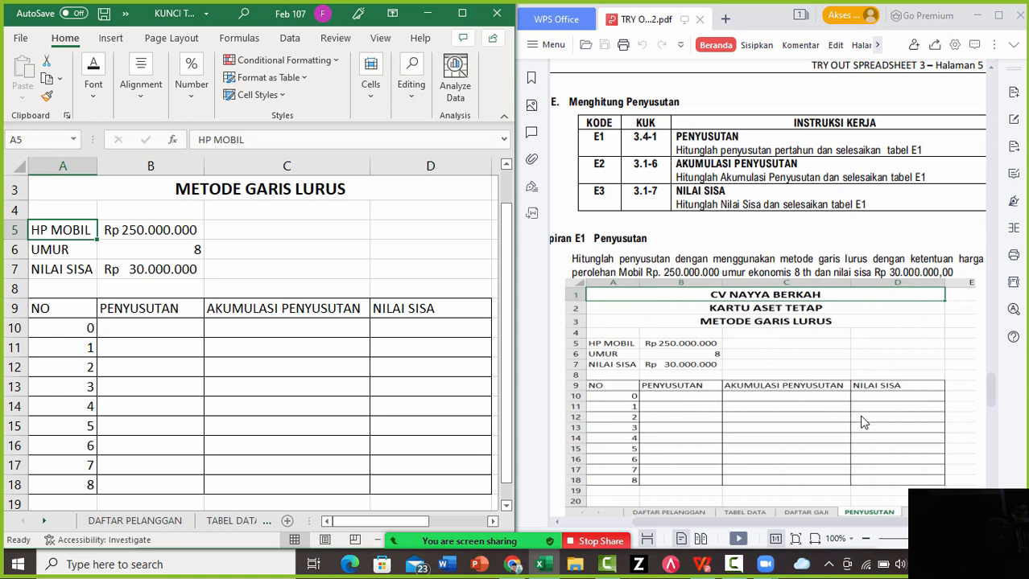
key("Right")
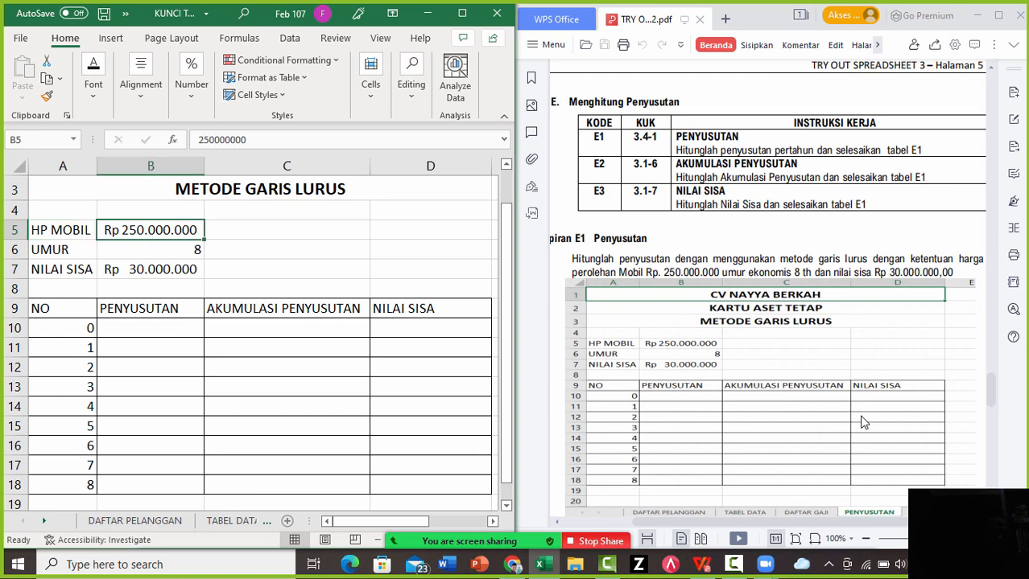
key("Down")
key("Down")
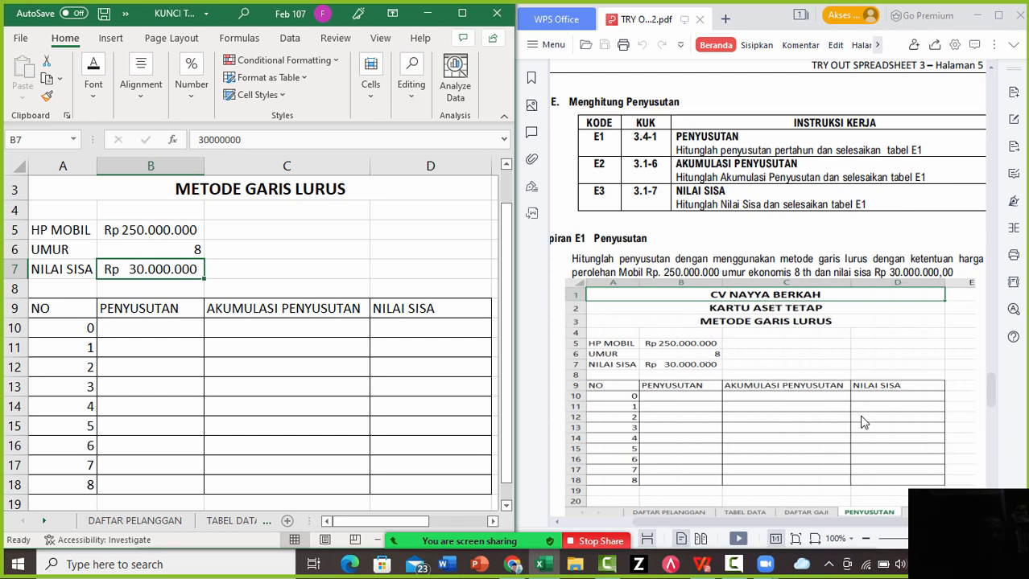
key("Down")
key("Down")
key("Down")
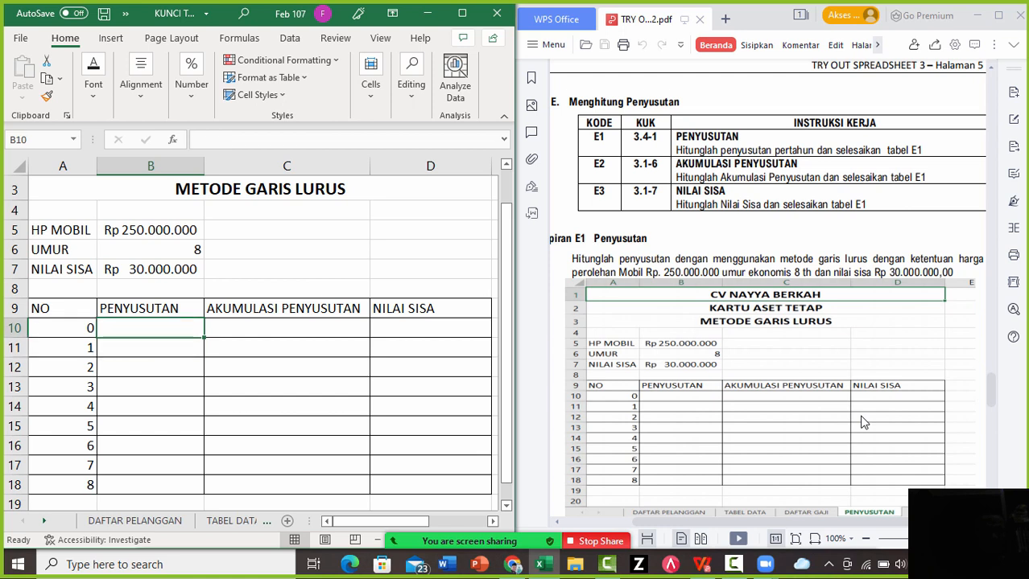
Set the font colour of the depreciation table's empty cells B10:D18 to red
key("shift+Right")
key("shift+Right")
key("shift+Down")
key("shift+Down")
key("shift+Down")
key("shift+Down")
key("shift+Down")
key("shift+Down")
key("shift+Down")
key("shift+Down")
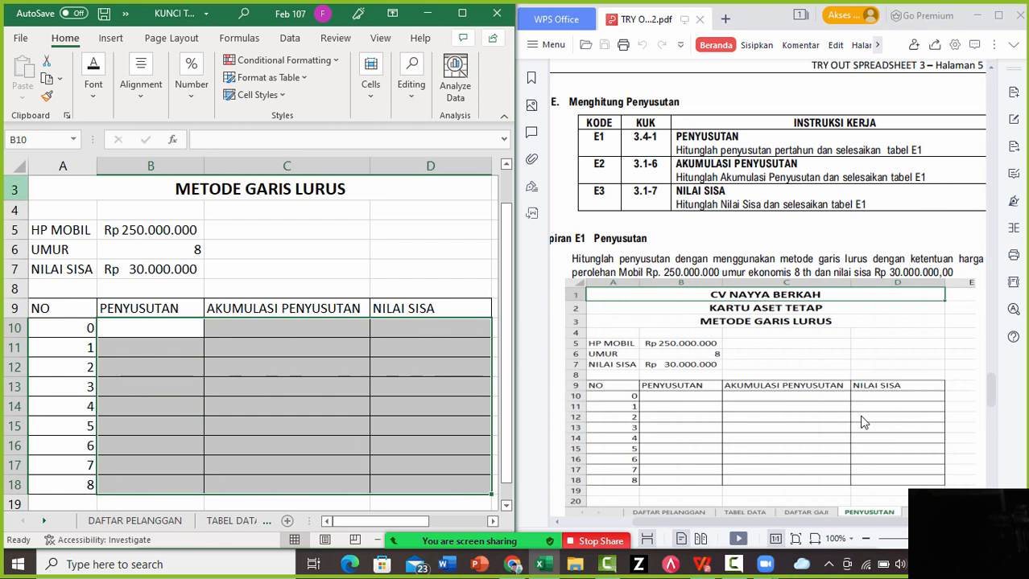
left_click(94, 84)
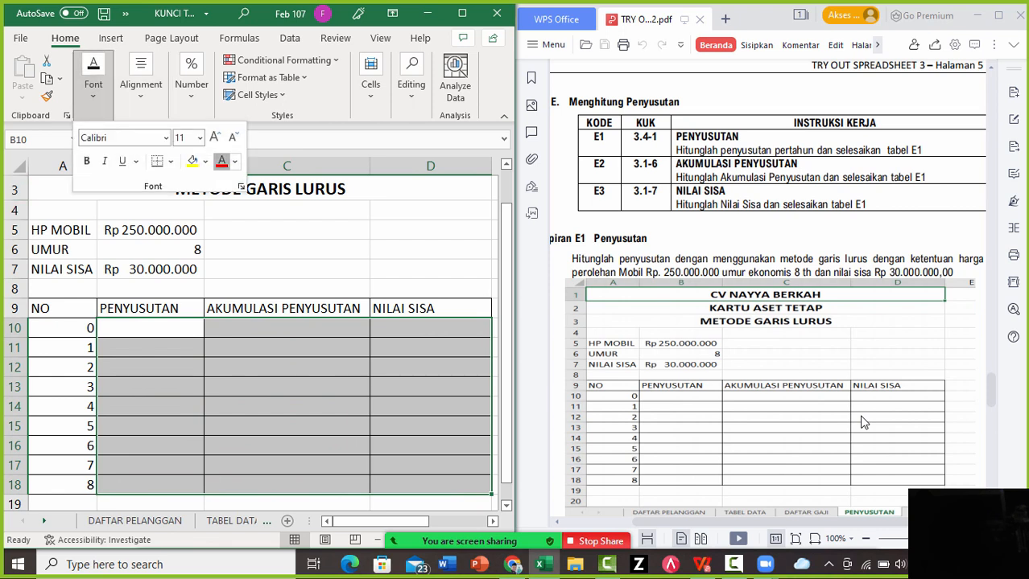
left_click(241, 187)
Enter 250000000 as the NILAI SISA for year 0 in D10
left_click(430, 329)
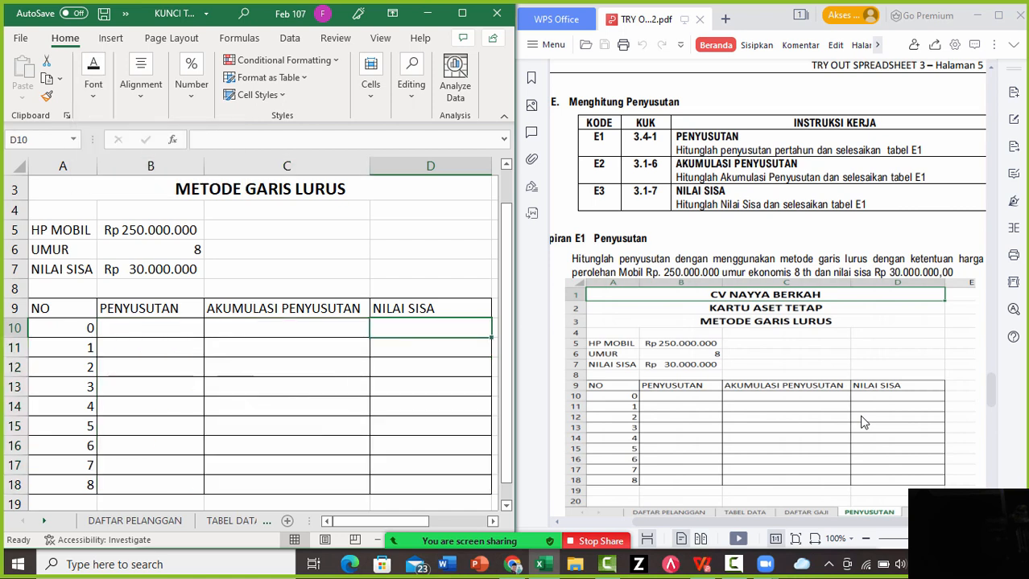
type("250.0")
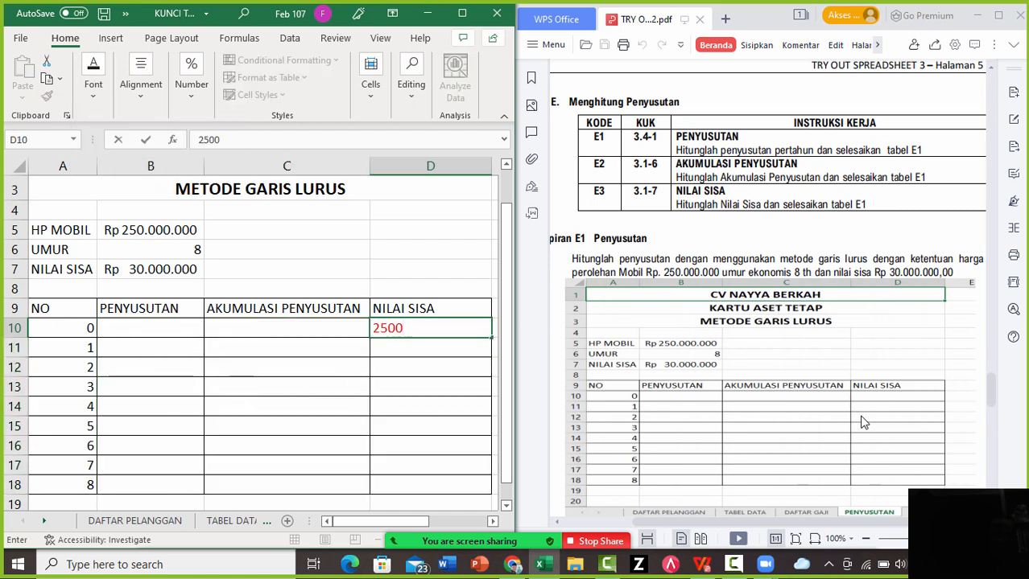
type("000.000")
key("Return")
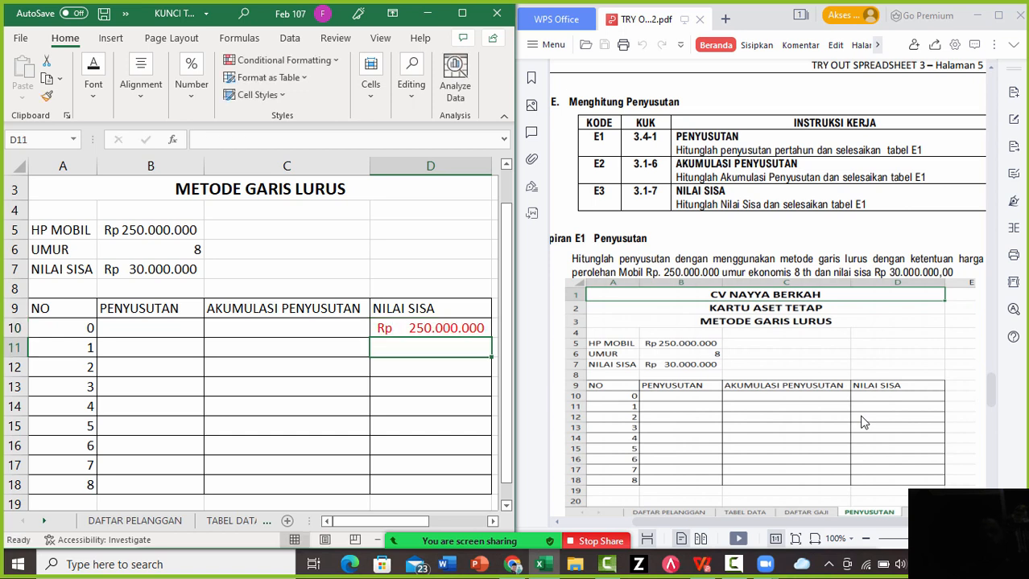
Start an SLN financial function in B11, the PENYUSUTAN cell for year 1
key("Left")
key("Left")
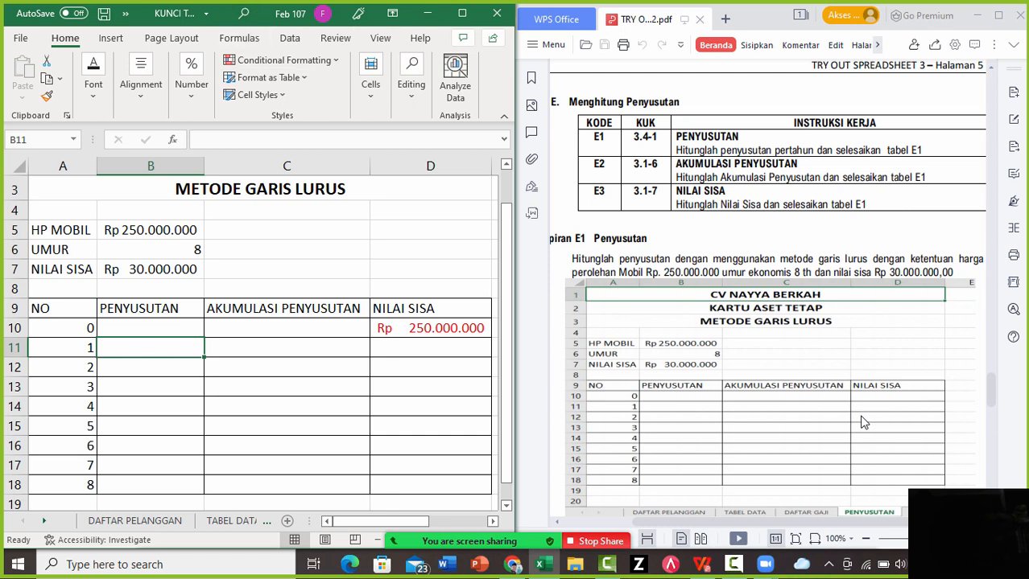
type("=")
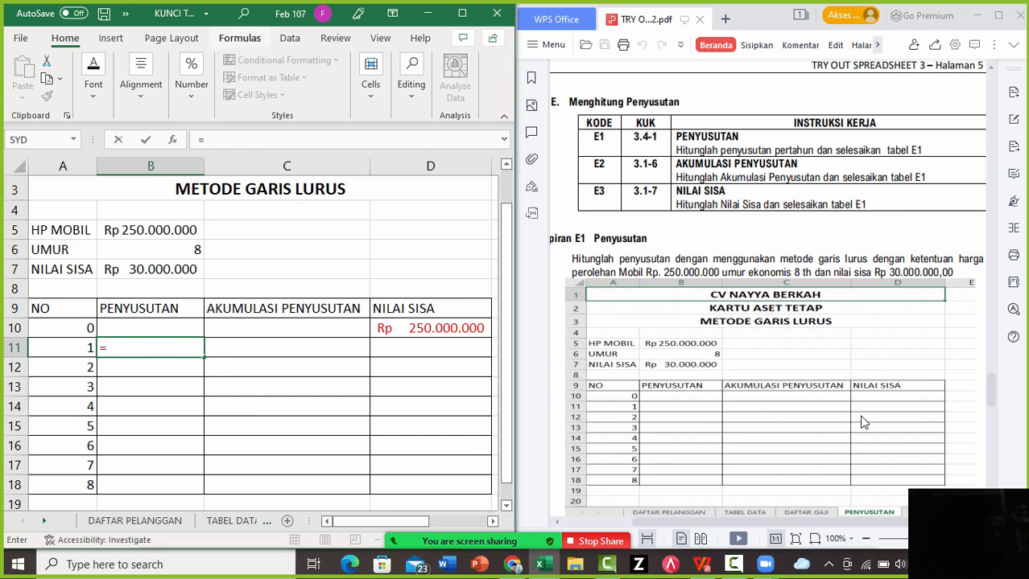
left_click(239, 39)
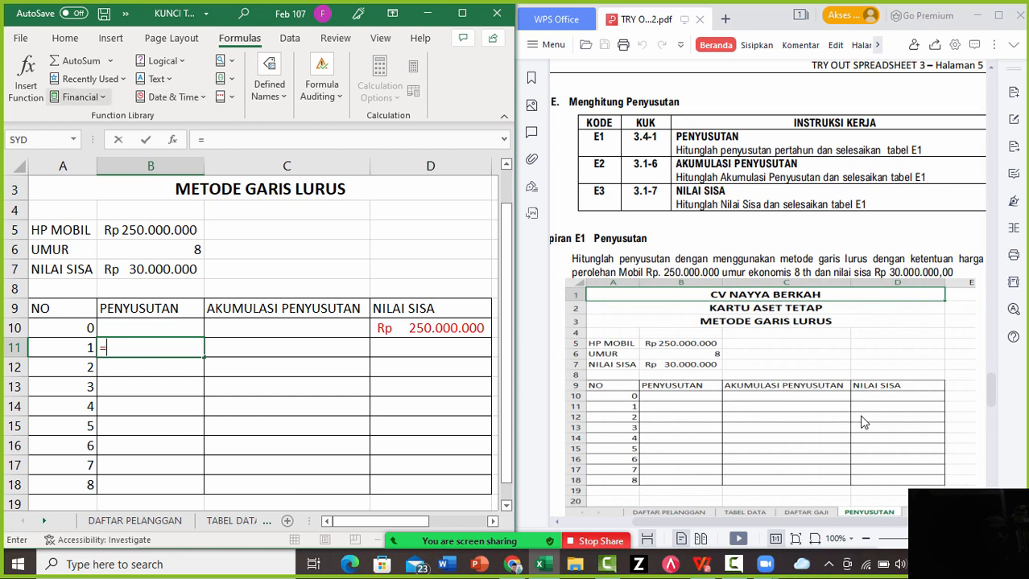
left_click(80, 97)
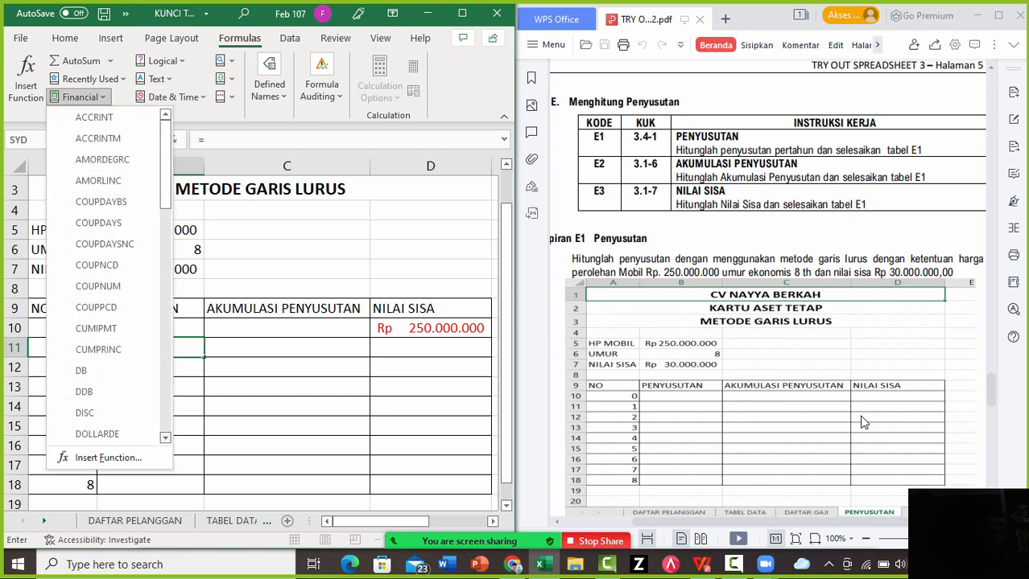
scroll(97, 370, "down", 2)
scroll(105, 274, "down", 9)
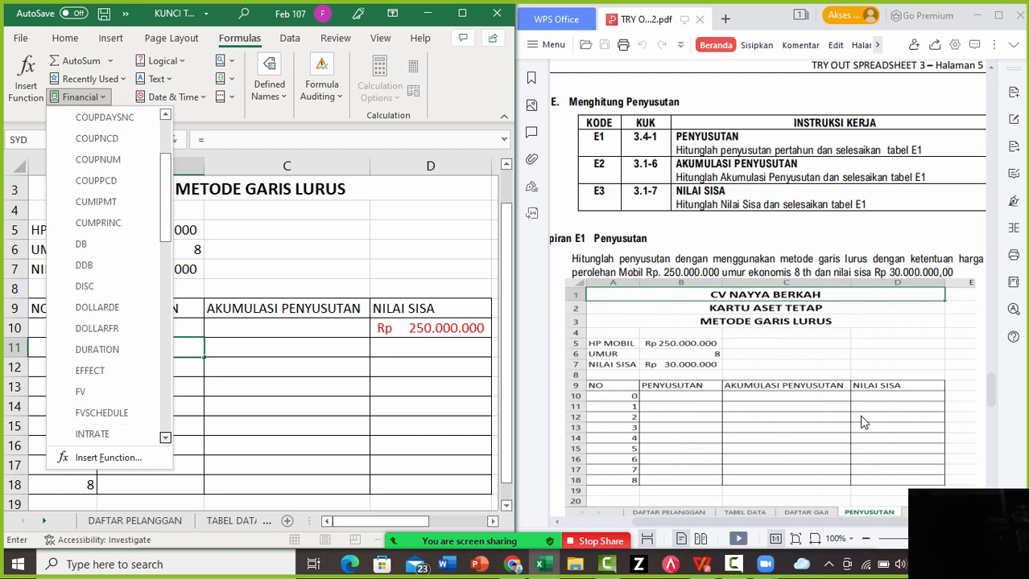
scroll(104, 273, "down", 8)
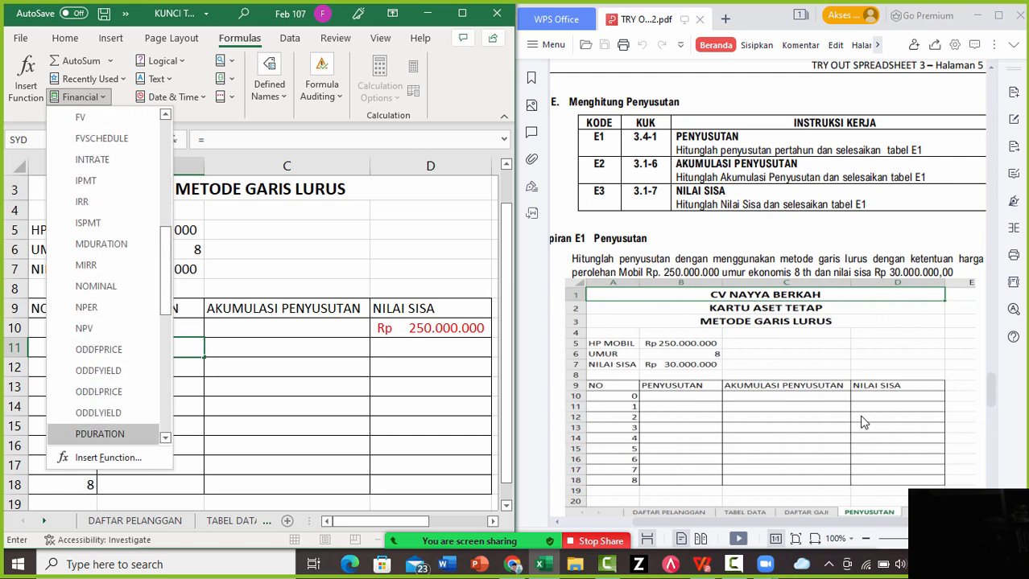
scroll(108, 273, "down", 6)
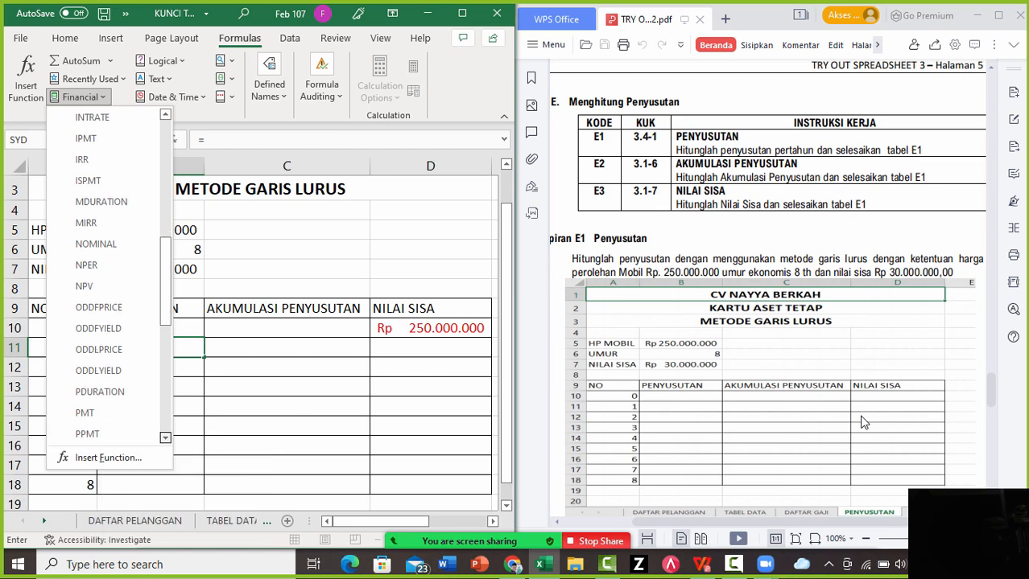
scroll(109, 274, "down", 6)
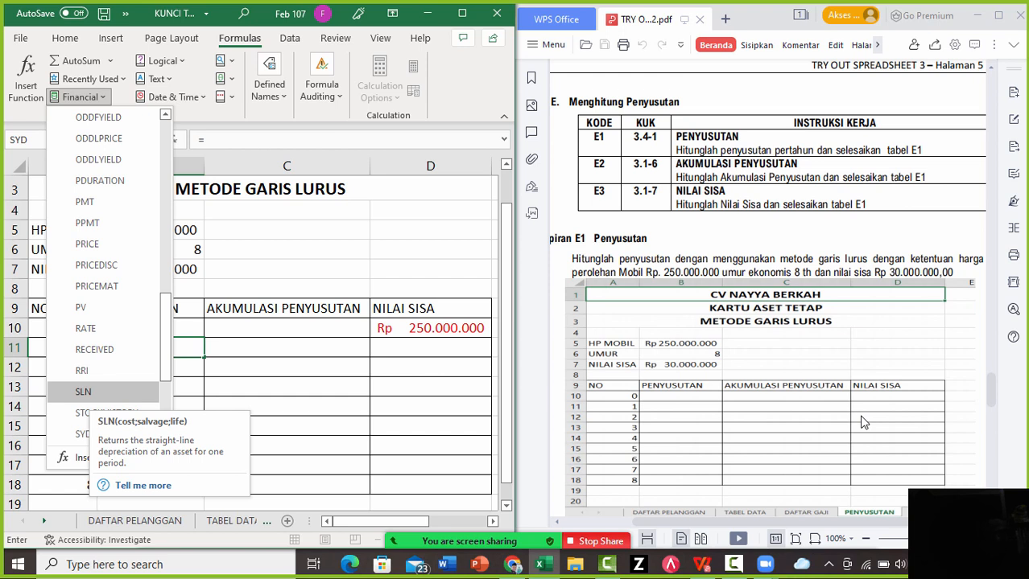
left_click(89, 392)
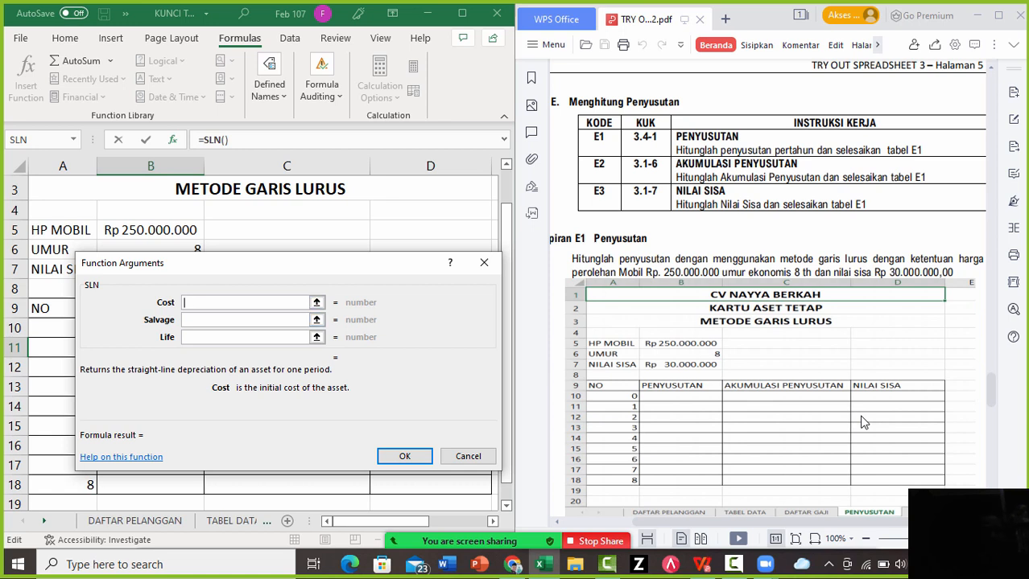
Fill the SLN arguments with B5 as Cost, B7 as Salvage and B6 as Life, maximizing the workbook window and uncovering the input cells
type("B5")
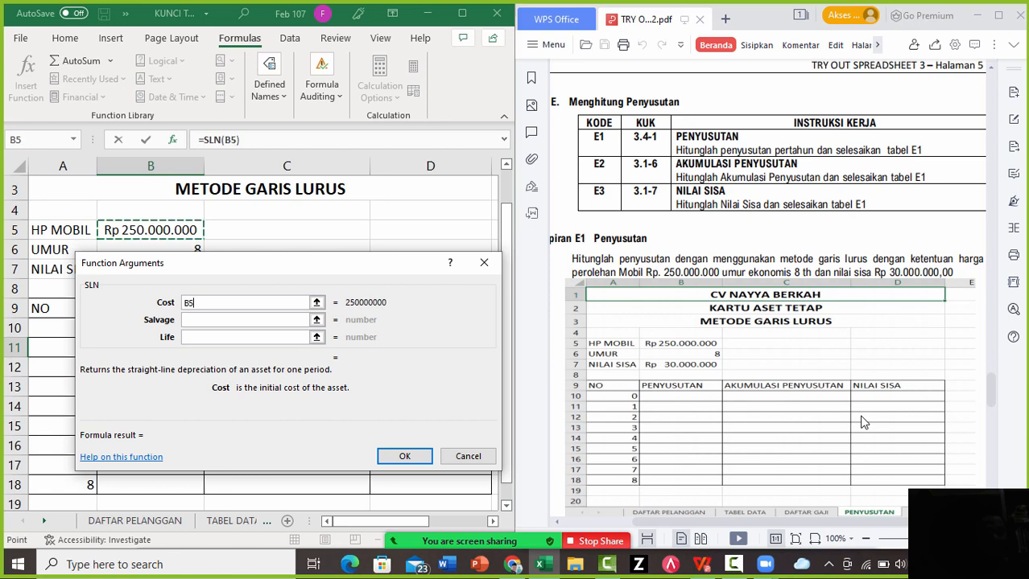
key("Tab")
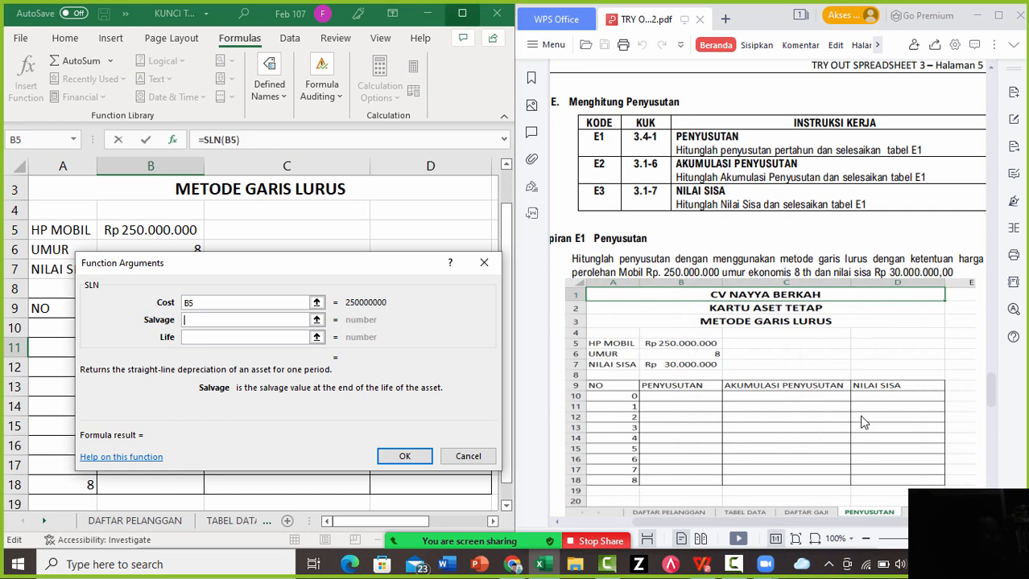
key("super+Up")
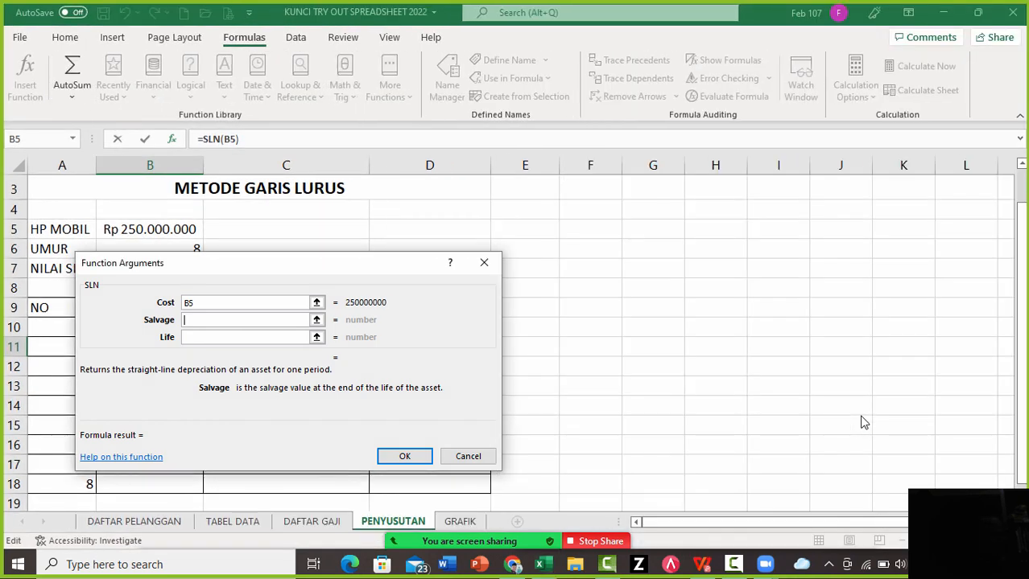
left_click_drag(284, 262, 576, 252)
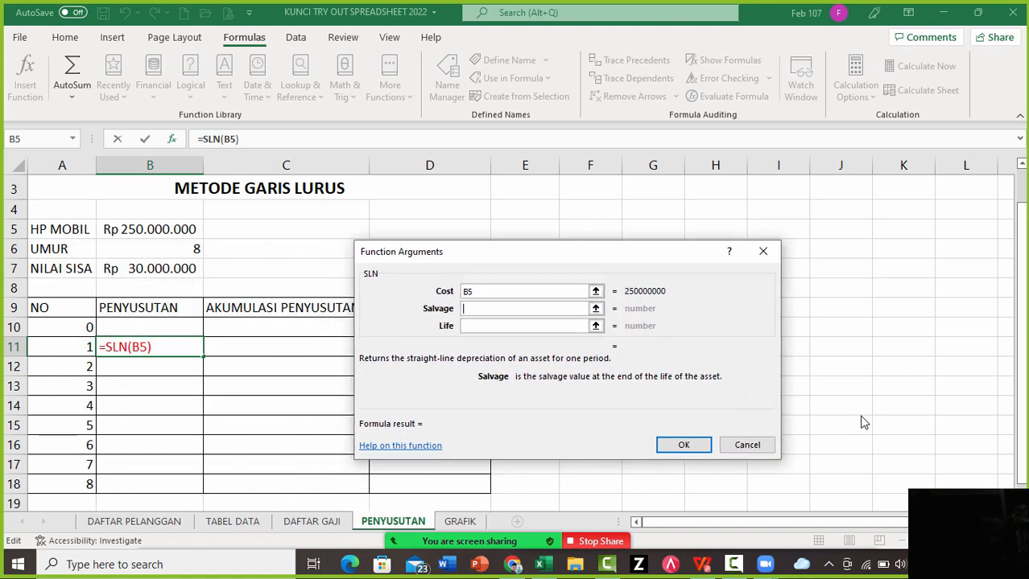
type("B7")
key("Tab")
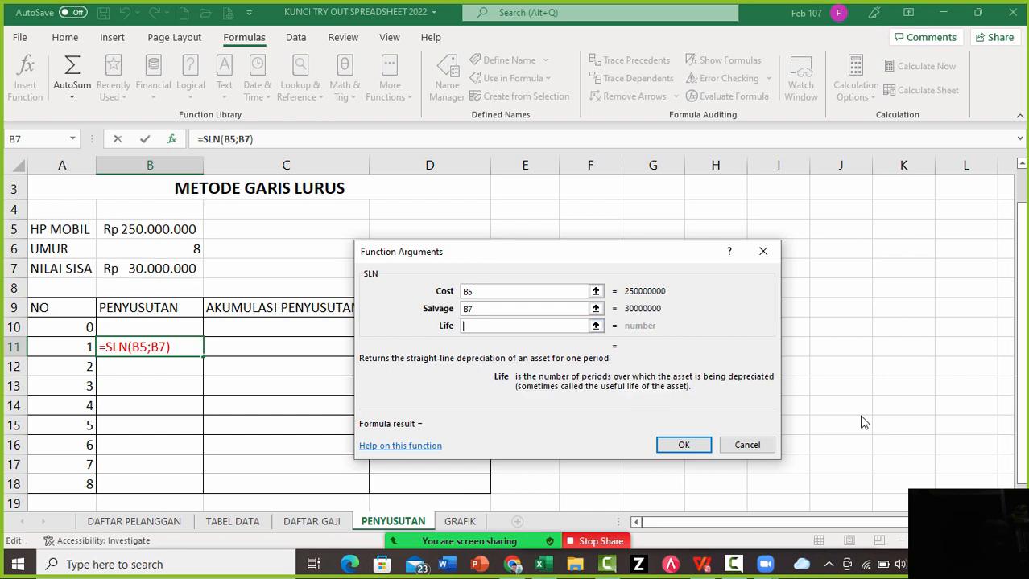
type("B6")
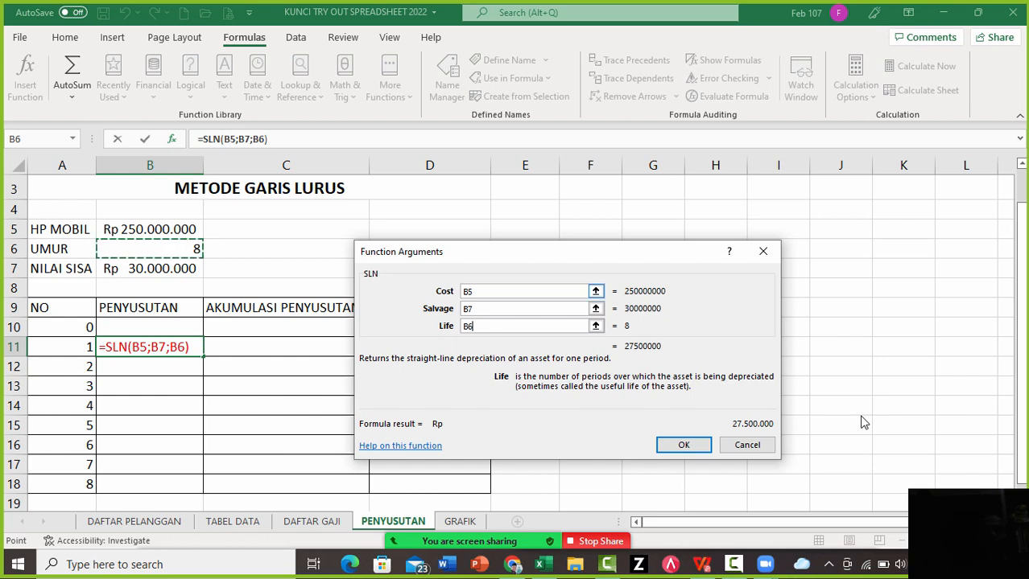
Make all three SLN references absolute and complete the B11 formula as =SLN($B$5;$B$7;$B$6)
left_click(527, 291)
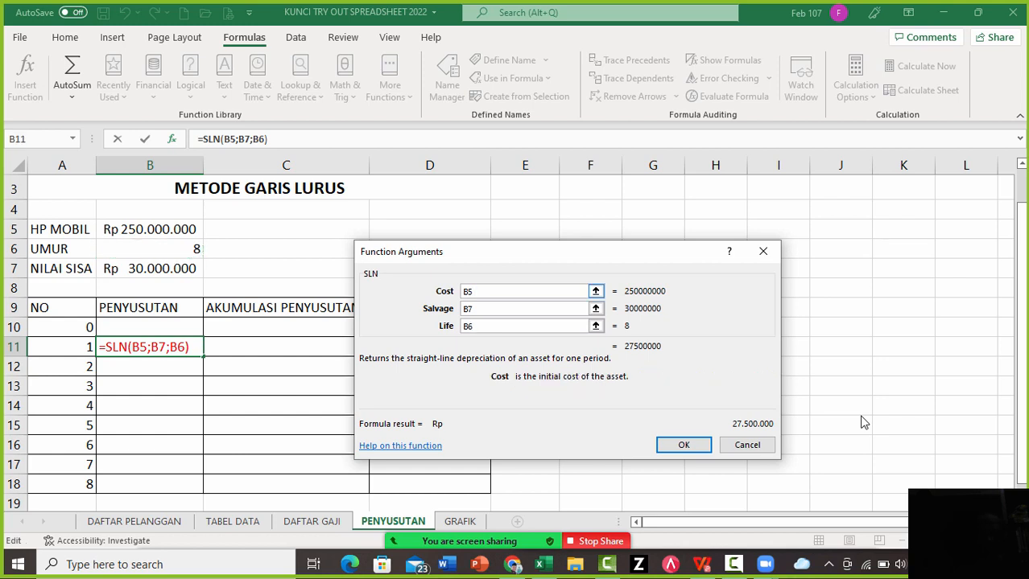
key("F4")
key("Tab")
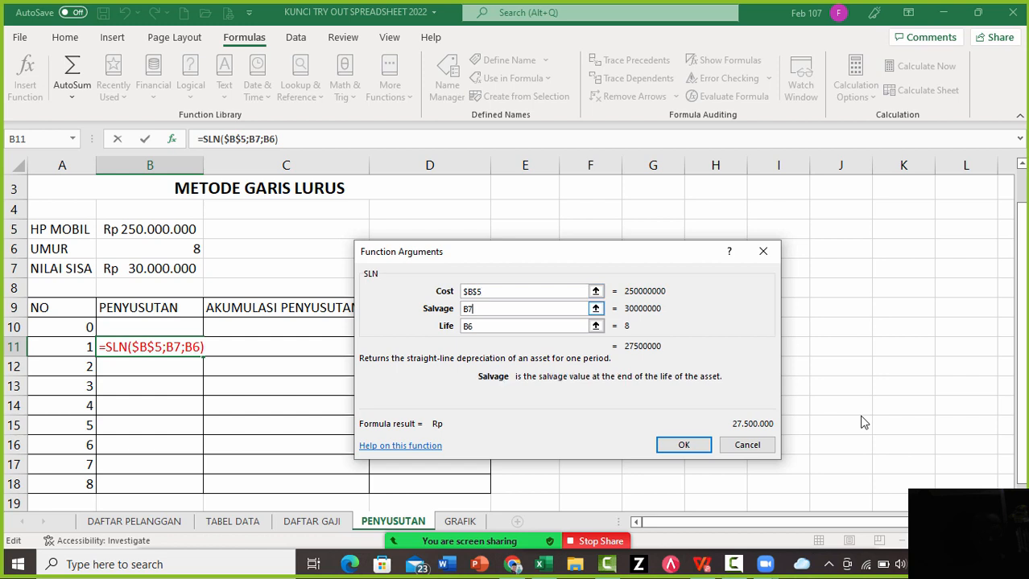
key("F4")
key("Tab")
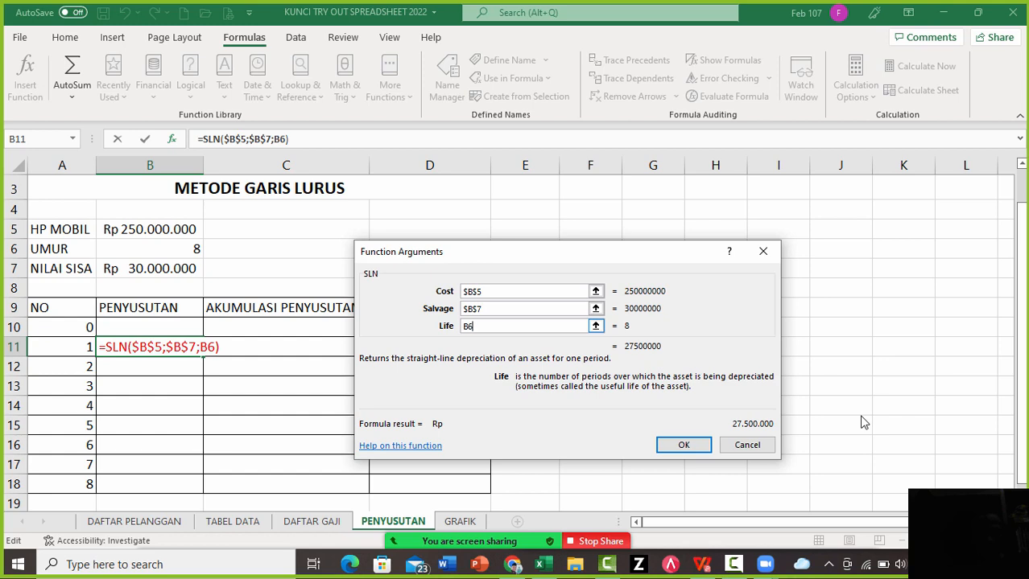
key("F4")
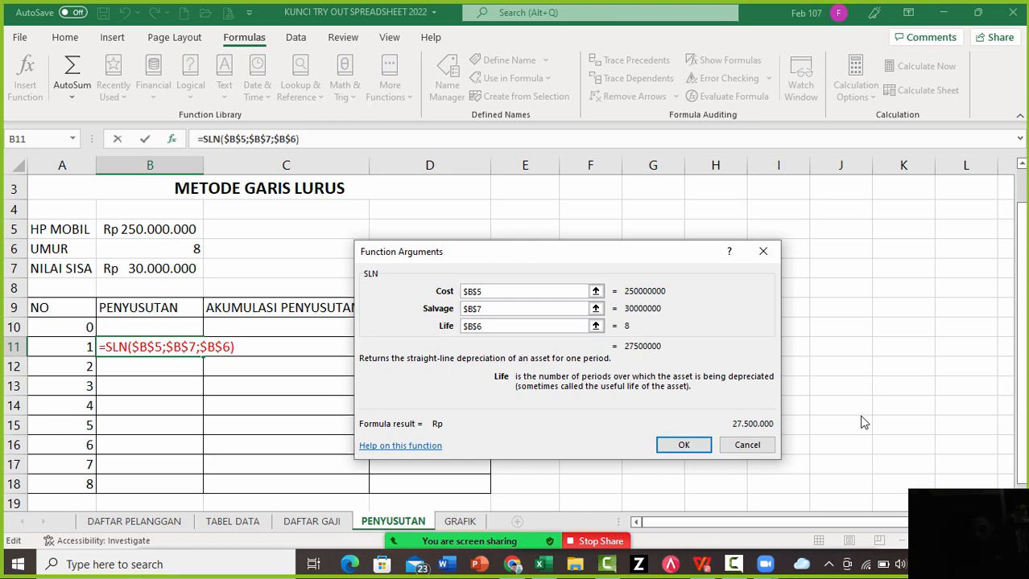
key("Return")
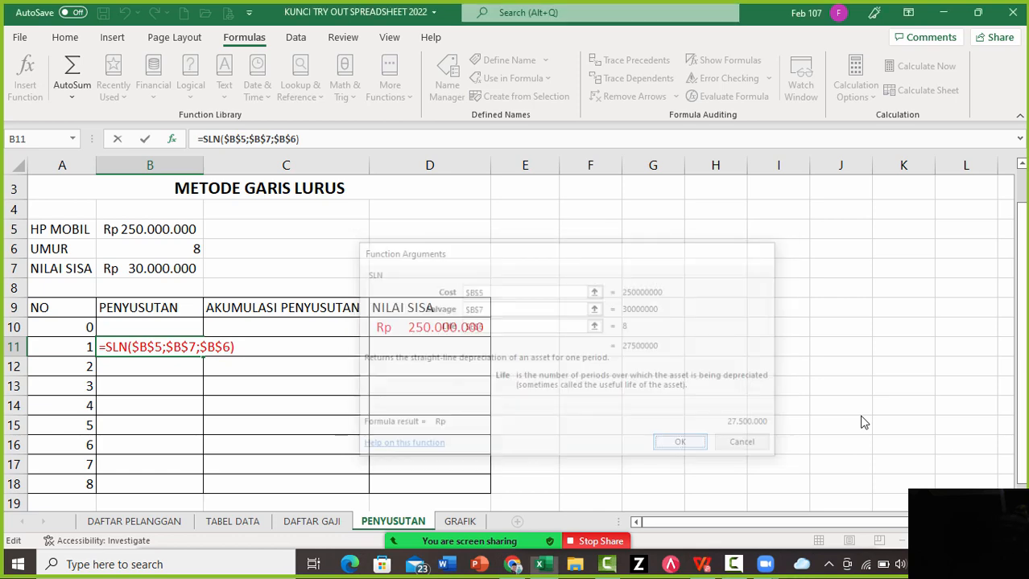
Copy the SLN formula from B11 down through B18 to fill PENYUSUTAN for every year
key("ctrl+c")
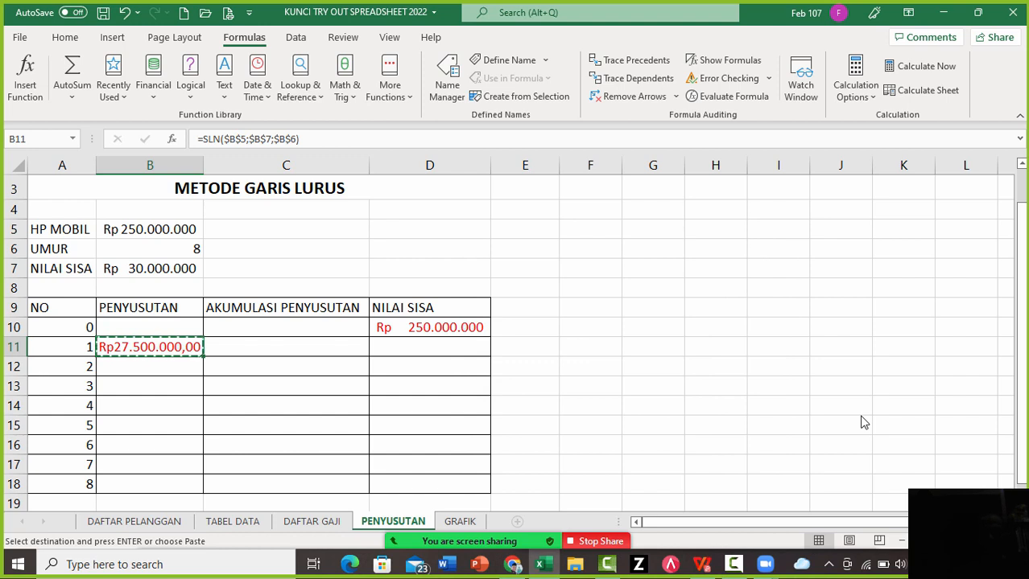
key("shift+Down")
key("shift+Down")
key("shift+Down")
key("shift+Down")
key("shift+Down")
key("shift+Down")
key("shift+Down")
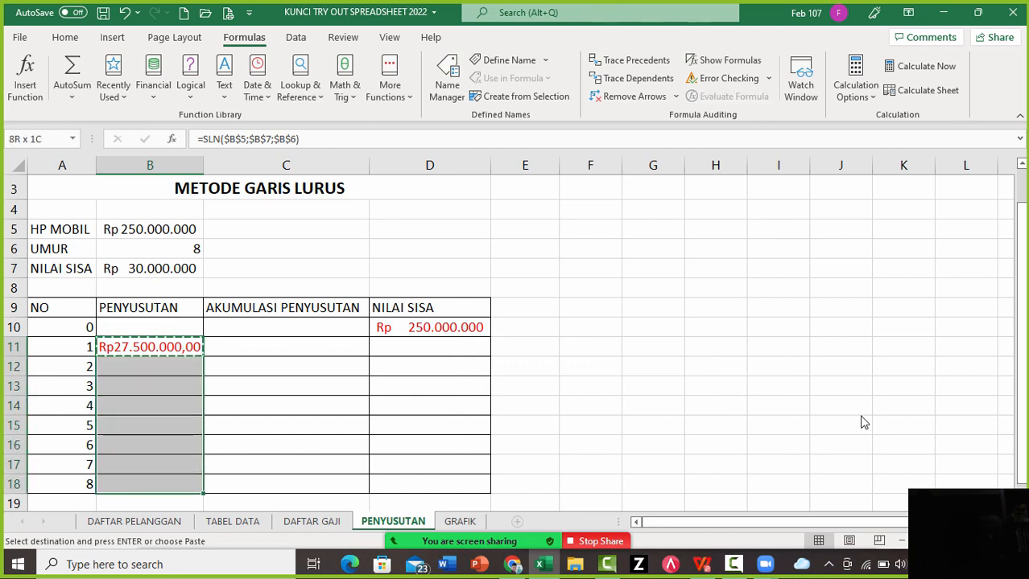
key("Return")
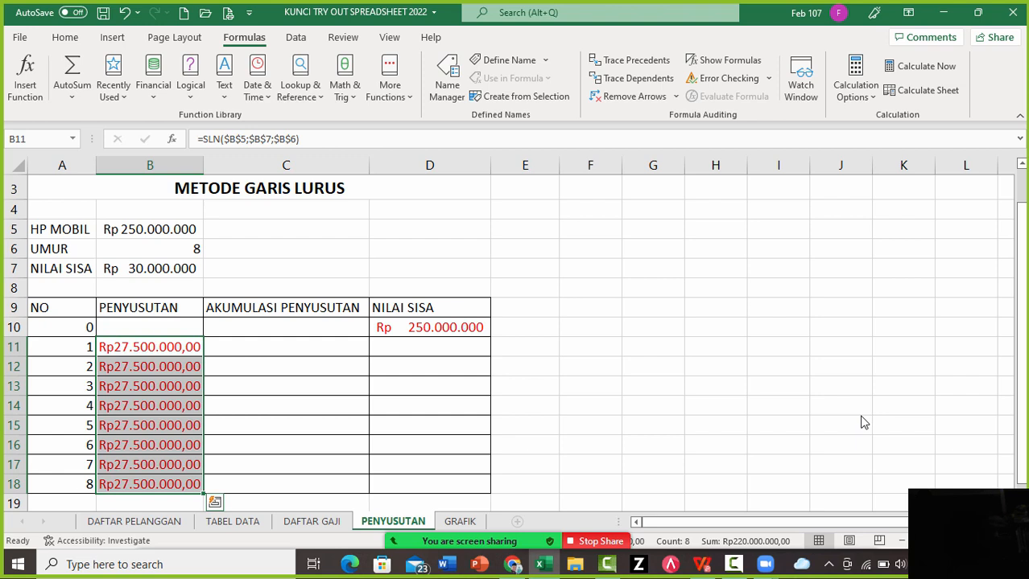
Enter =B11 in C11 as the AKUMULASI PENYUSUTAN for year 1
key("Right")
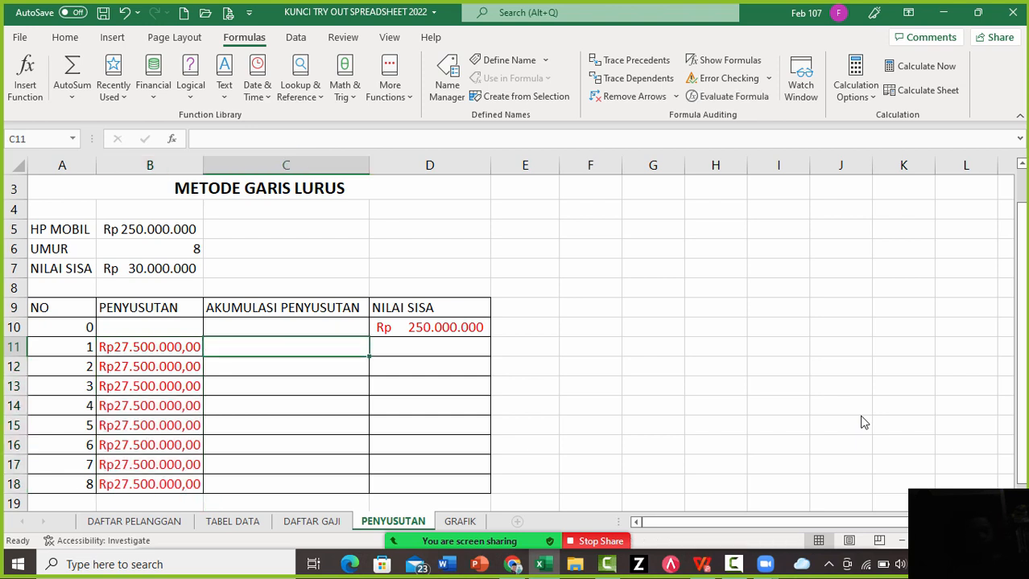
type("=")
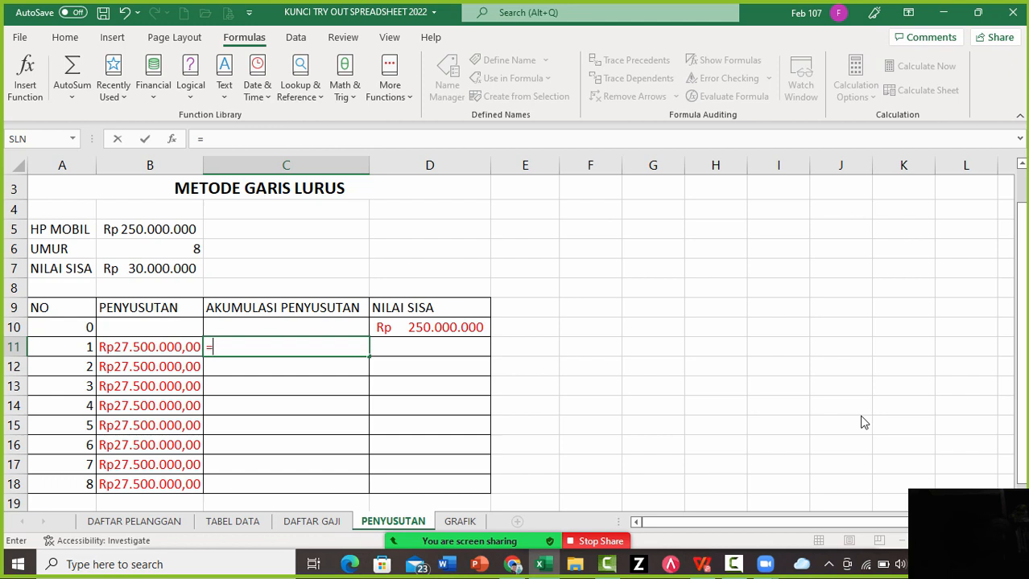
key("Left")
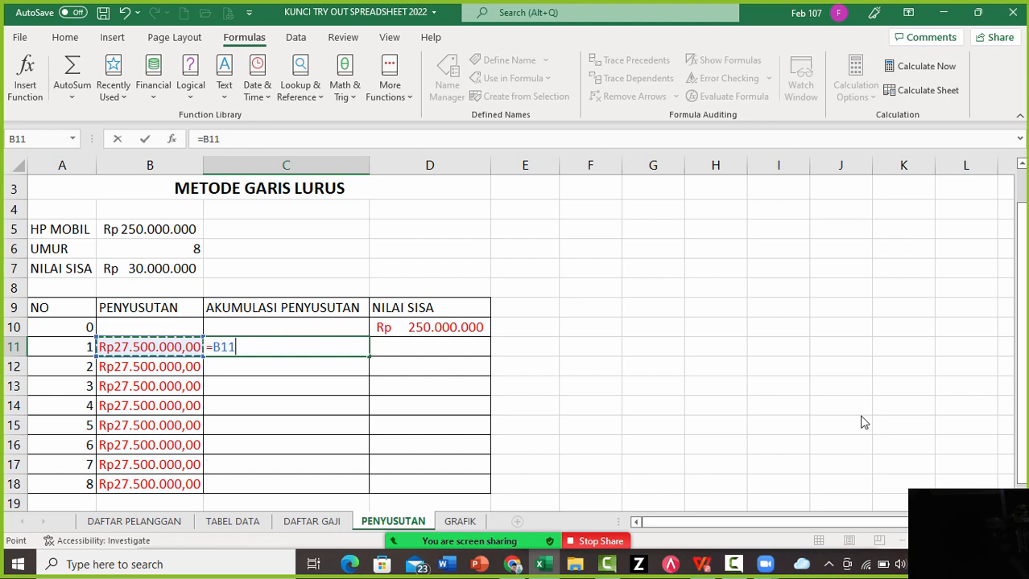
key("Return")
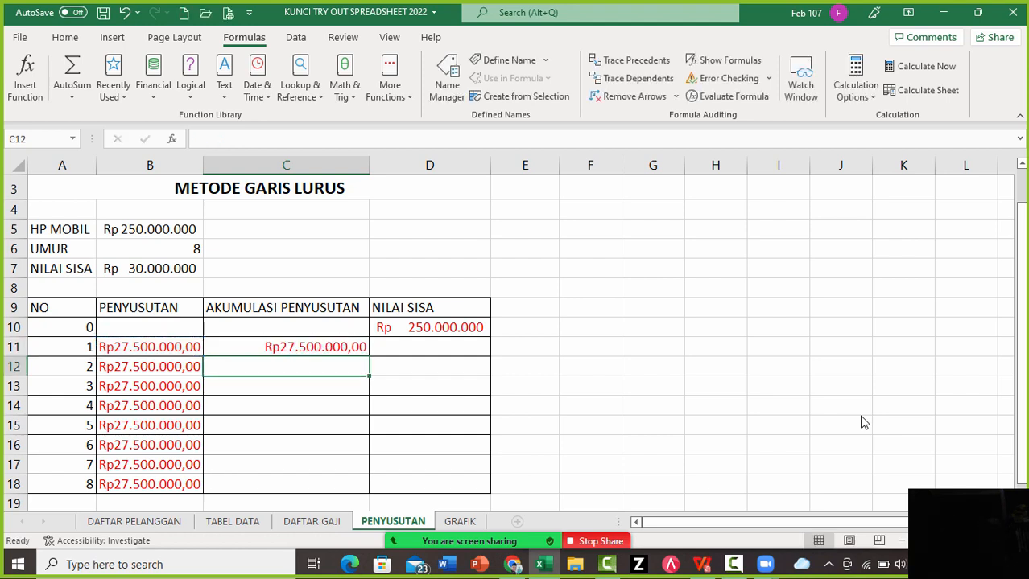
Enter =C11+B12 in C12 as the AKUMULASI PENYUSUTAN for year 2
type("=")
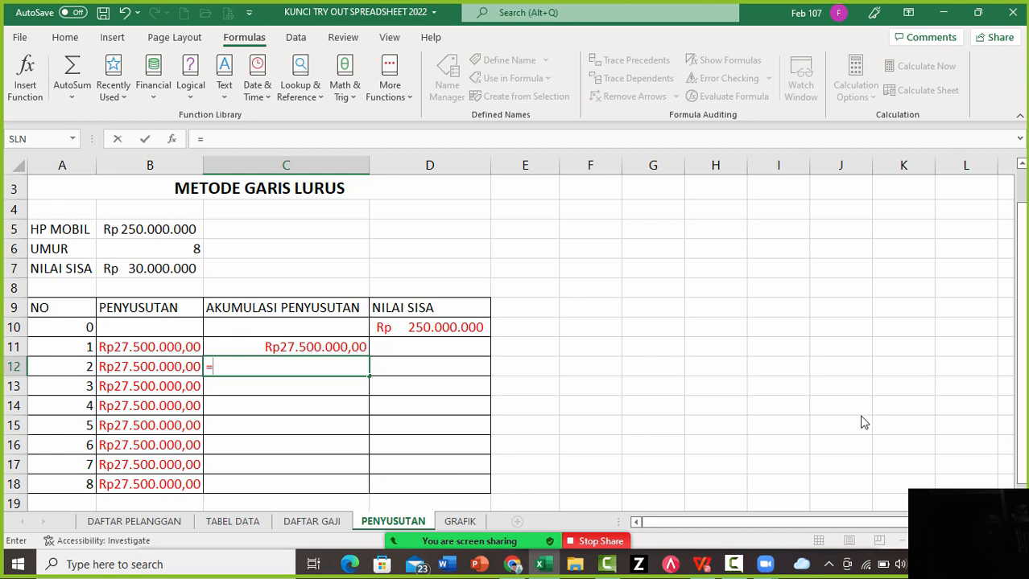
key("Up")
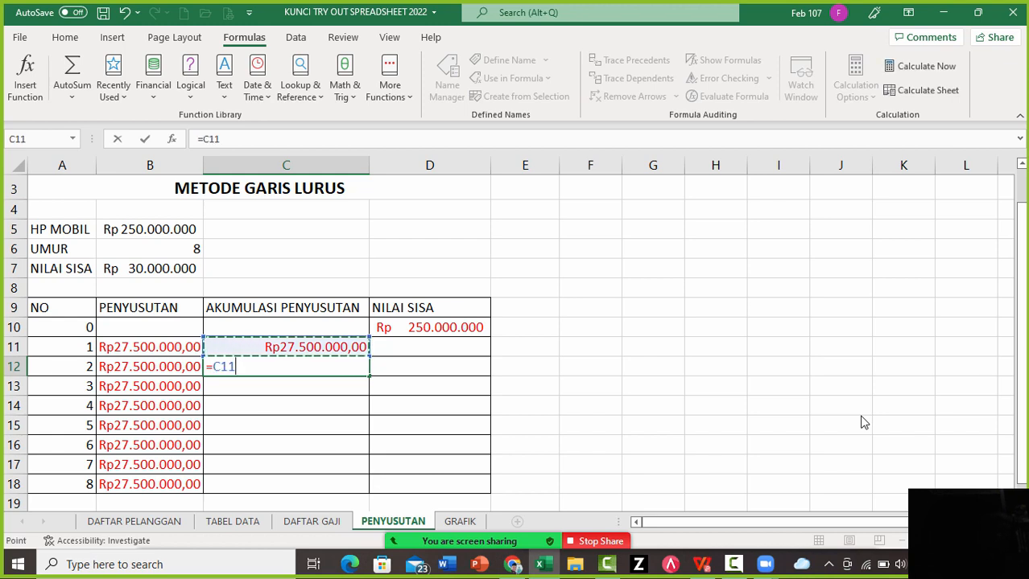
type("+")
key("Left")
key("Return")
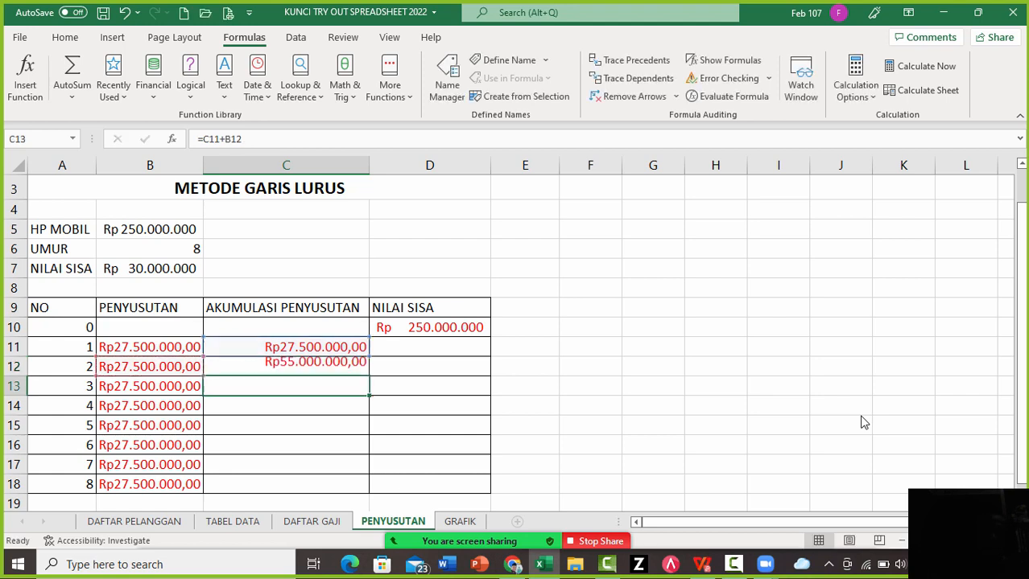
Copy the accumulation formula from C12 down through C18 and clear the copy marquee
key("Up")
key("ctrl+c")
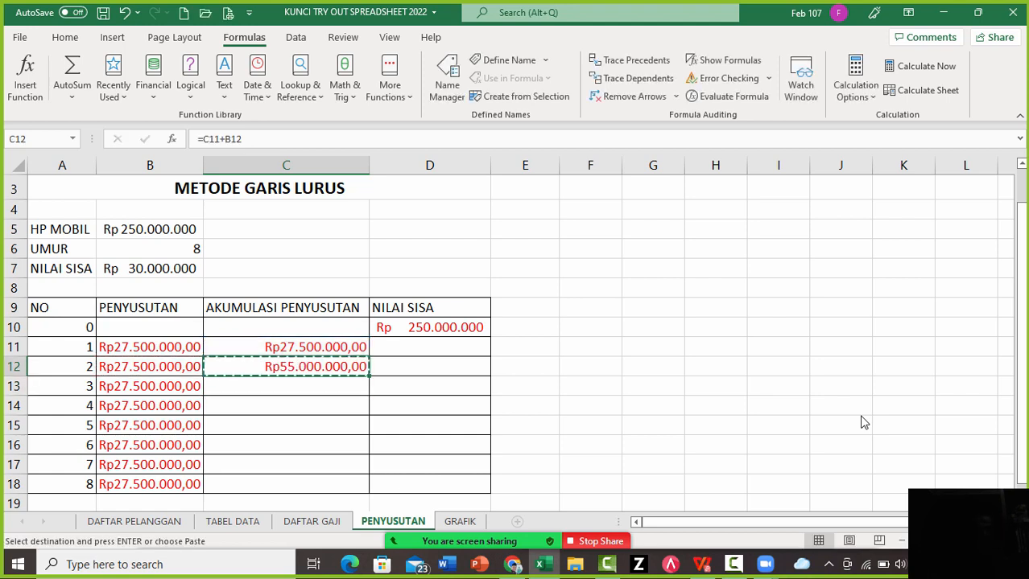
key("shift+Down")
key("shift+Down")
key("shift+Down")
key("shift+Down")
key("shift+Down")
key("shift+Down")
key("ctrl+v")
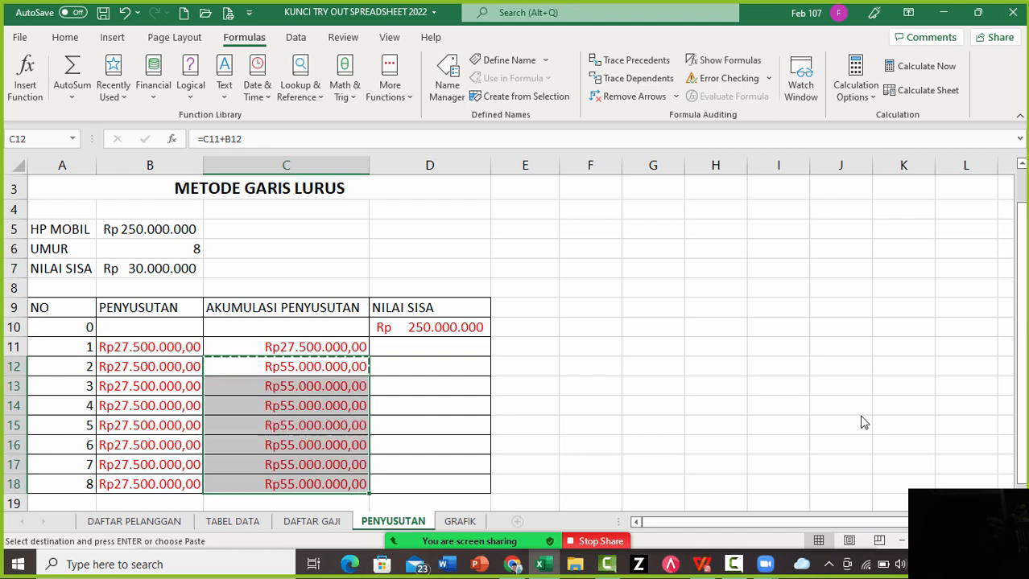
key("Escape")
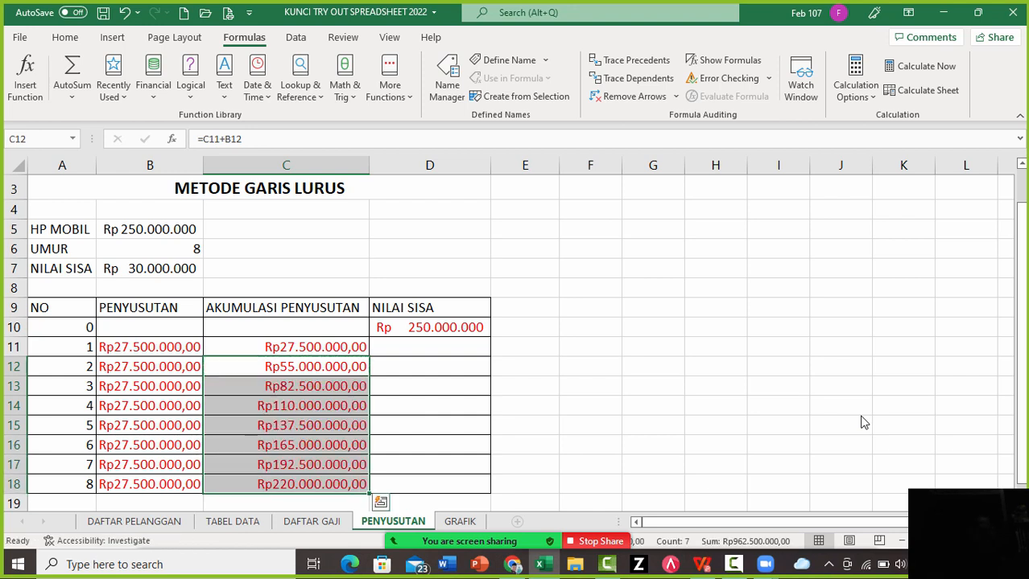
Rename the NILAI SISA column header in D9 to NILAI BUKU
key("Up")
key("Right")
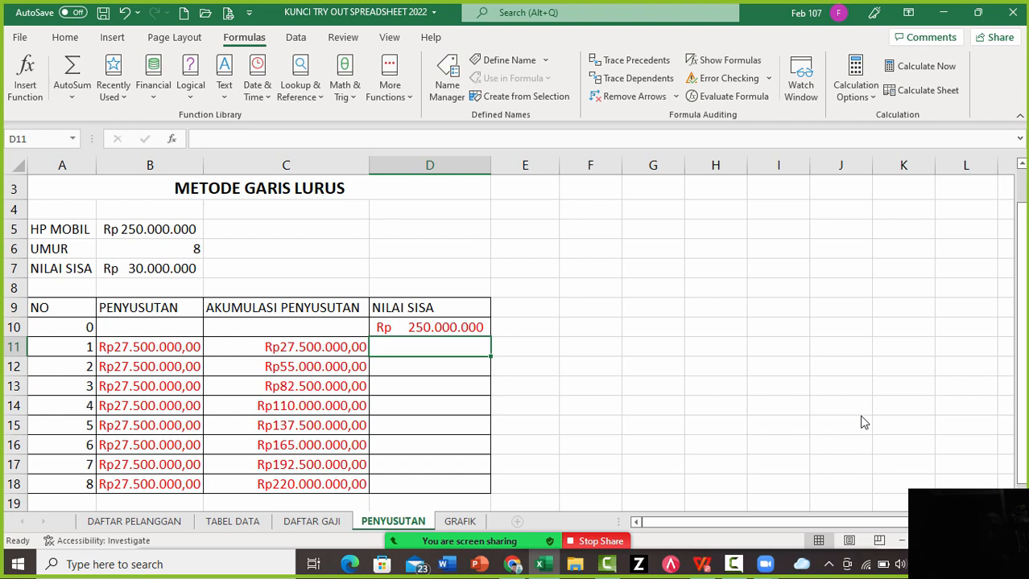
key("Up")
key("Up")
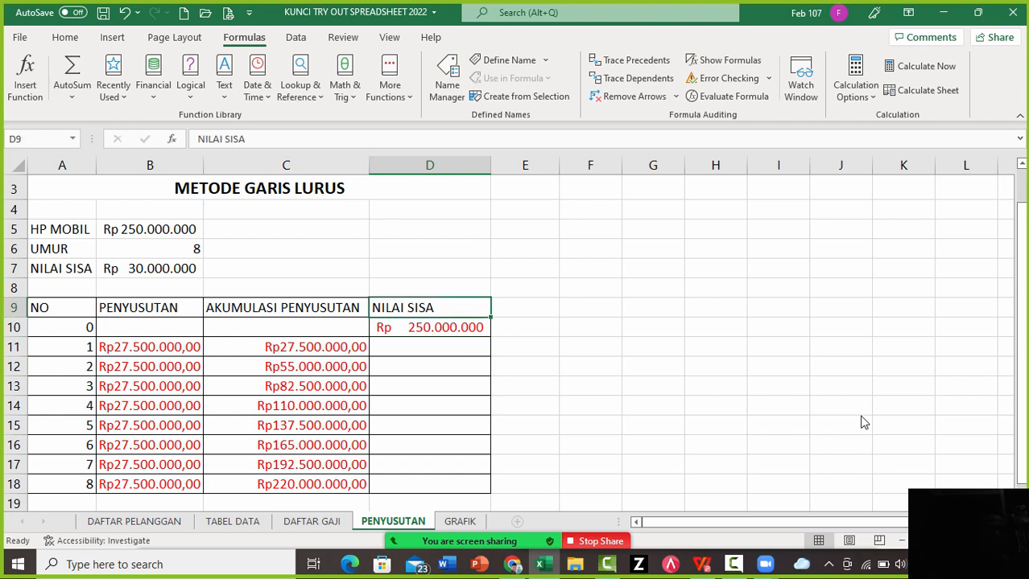
key("F2")
key("BackSpace")
key("BackSpace")
key("BackSpace")
key("BackSpace")
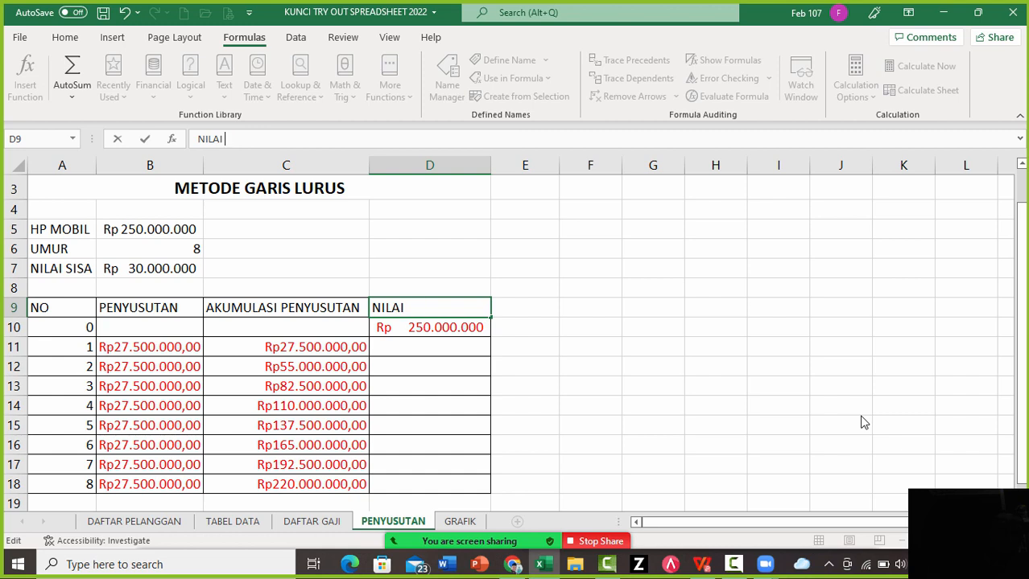
type("BUKU")
key("Return")
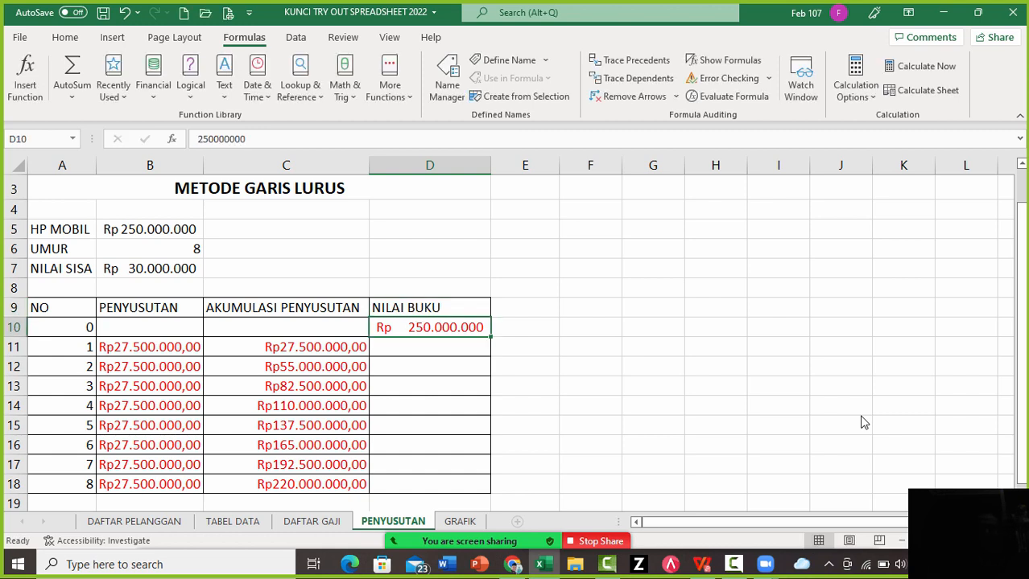
Enter =$D$10-C11 in D11 as the NILAI BUKU for year 1
key("Down")
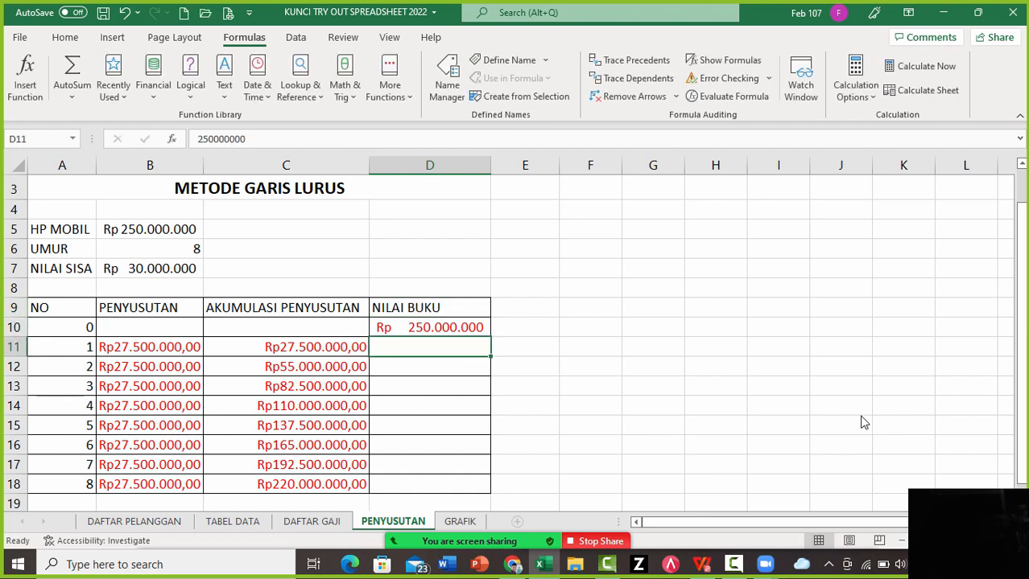
type("=")
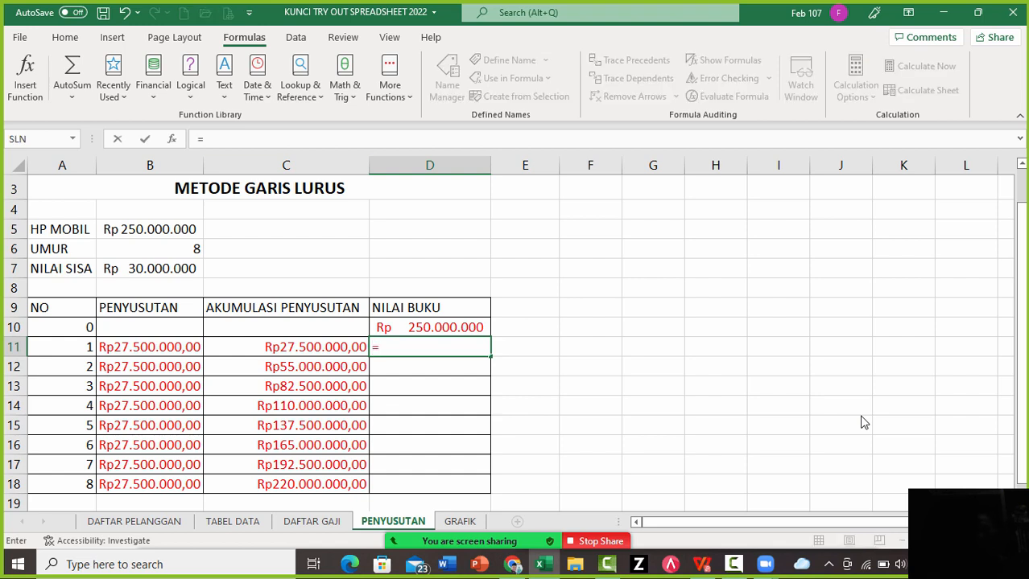
key("Up")
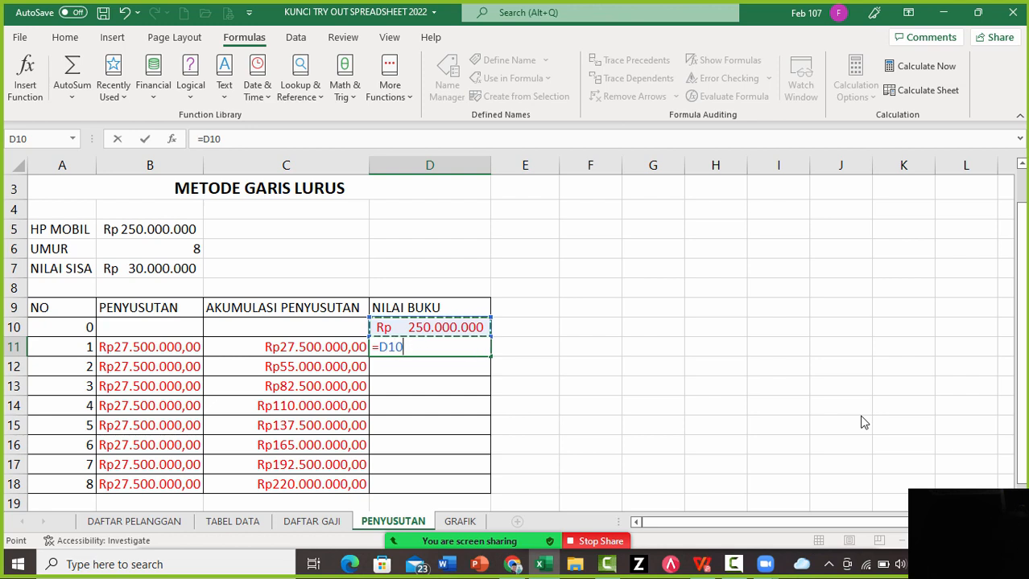
key("F4")
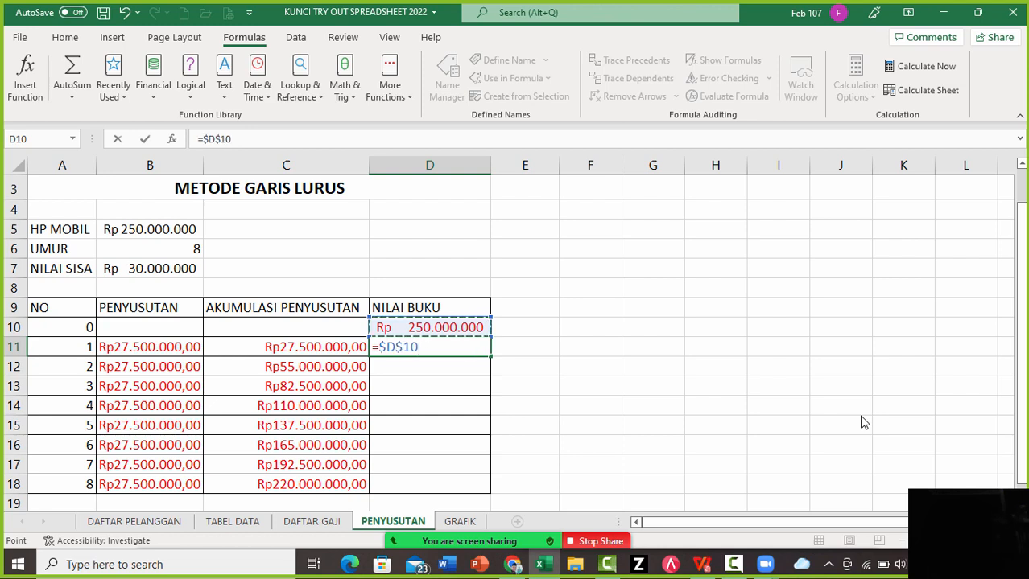
type("-")
key("Left")
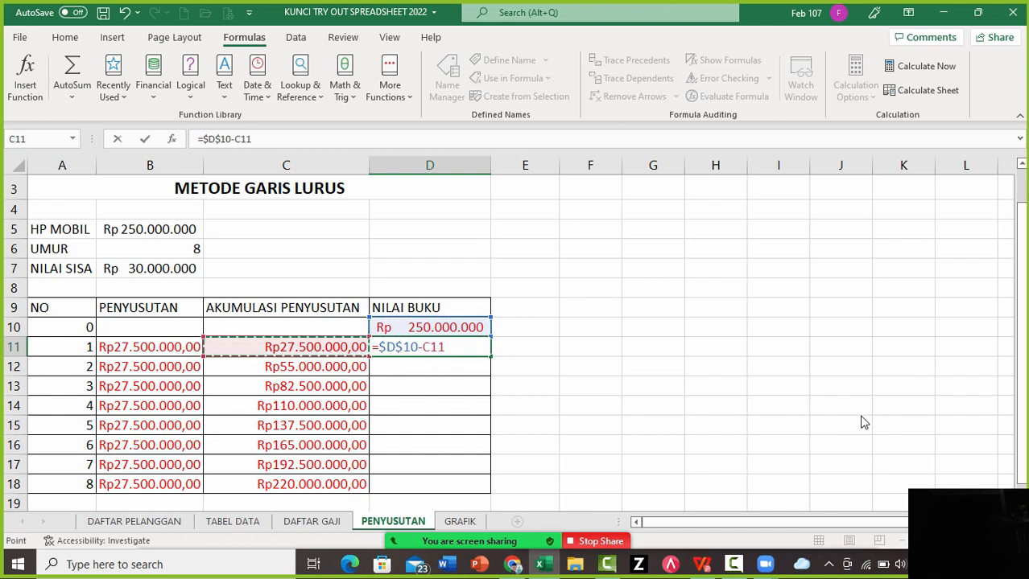
key("Return")
Copy the book value formula from D11 down through D18 to fill NILAI BUKU for every year
key("Up")
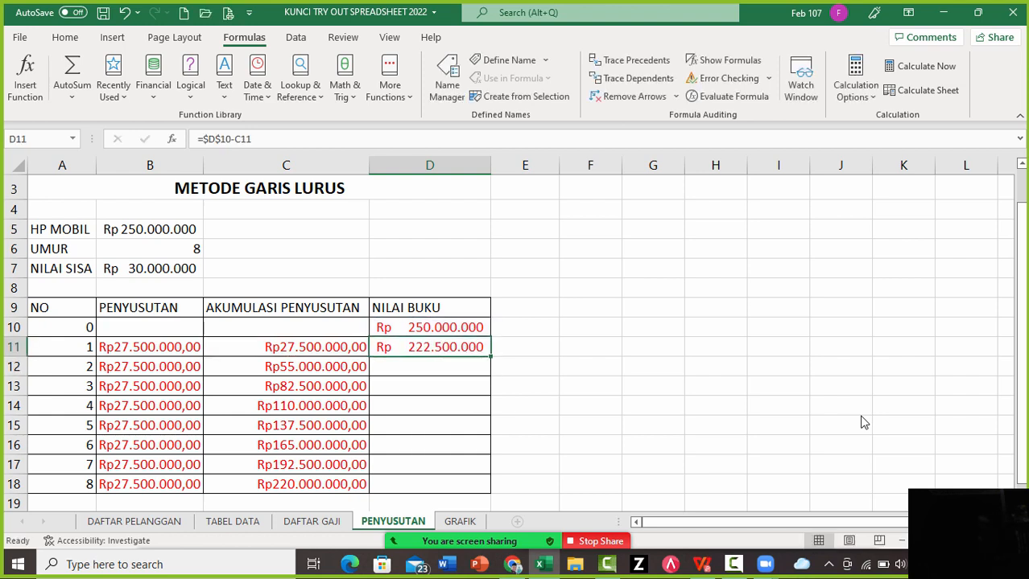
key("ctrl+c")
key("shift+Down")
key("shift+Down")
key("shift+Down")
key("shift+Down")
key("shift+Down")
key("shift+Down")
key("shift+Down")
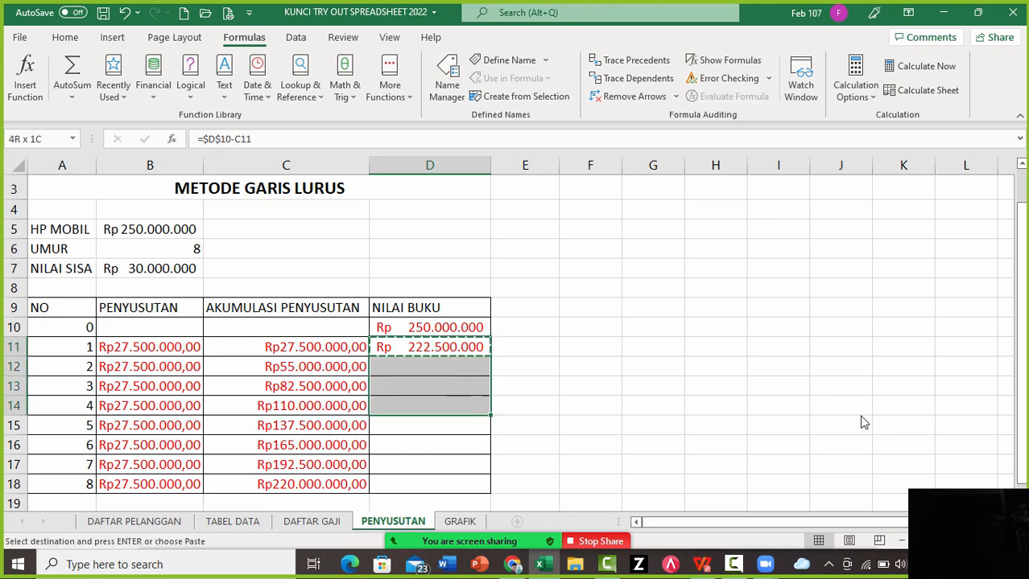
key("Return")
Review the NILAI BUKU values down to year 8 and compare D18 with the NILAI SISA in B7
key("Down")
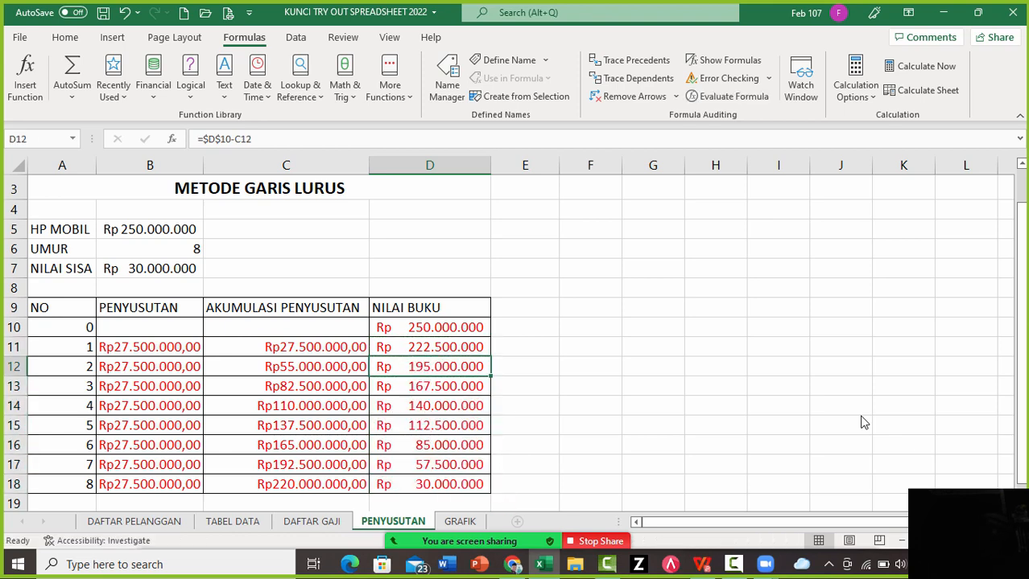
key("Down")
key("Down")
key("Down")
key("Down")
key("Down")
key("Down")
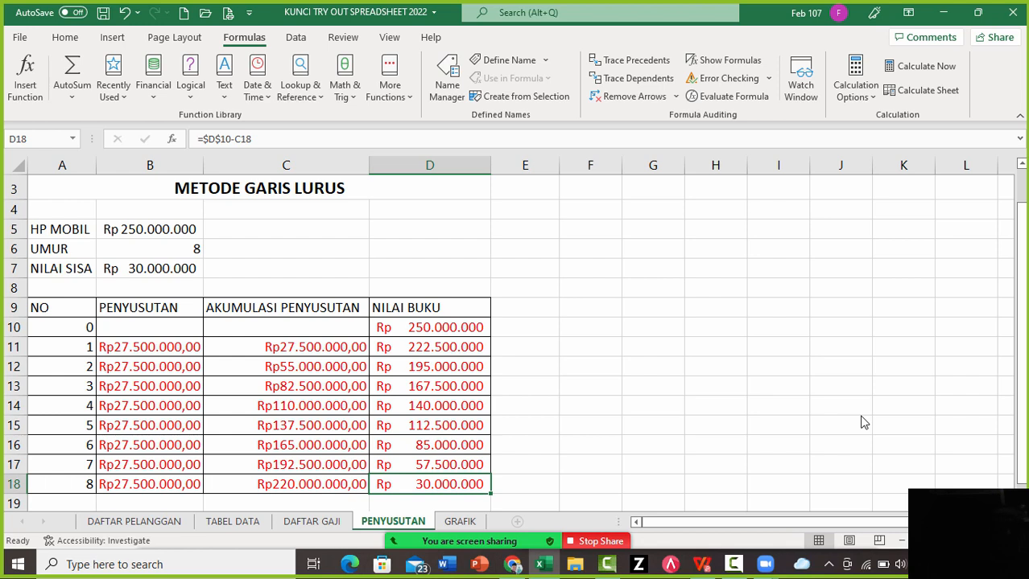
key("Up")
key("Up")
key("Up")
key("Up")
key("Up")
key("Up")
key("Up")
key("Up")
key("Up")
key("Up")
key("Up")
key("Left")
key("Left")
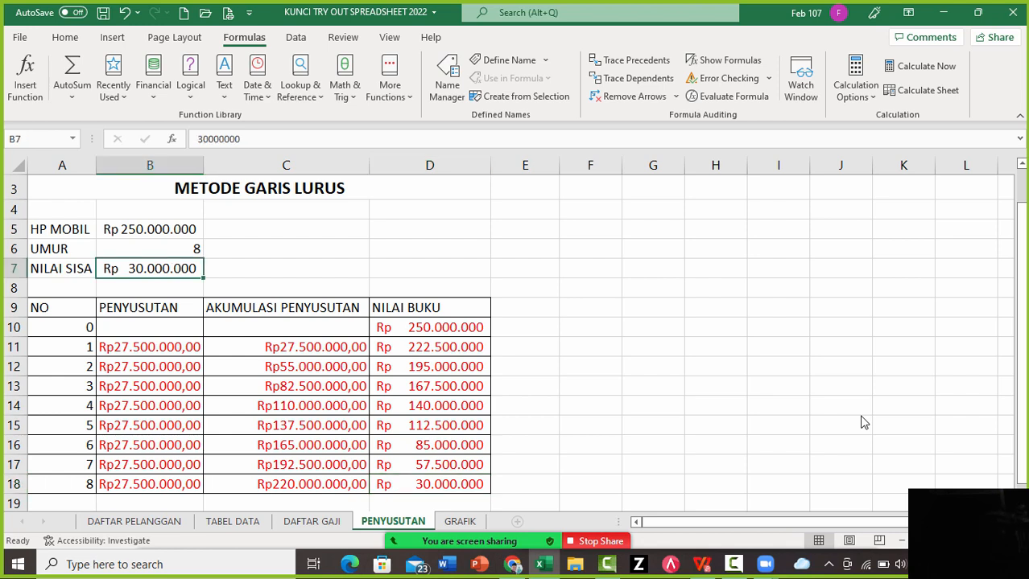
left_click(429, 484)
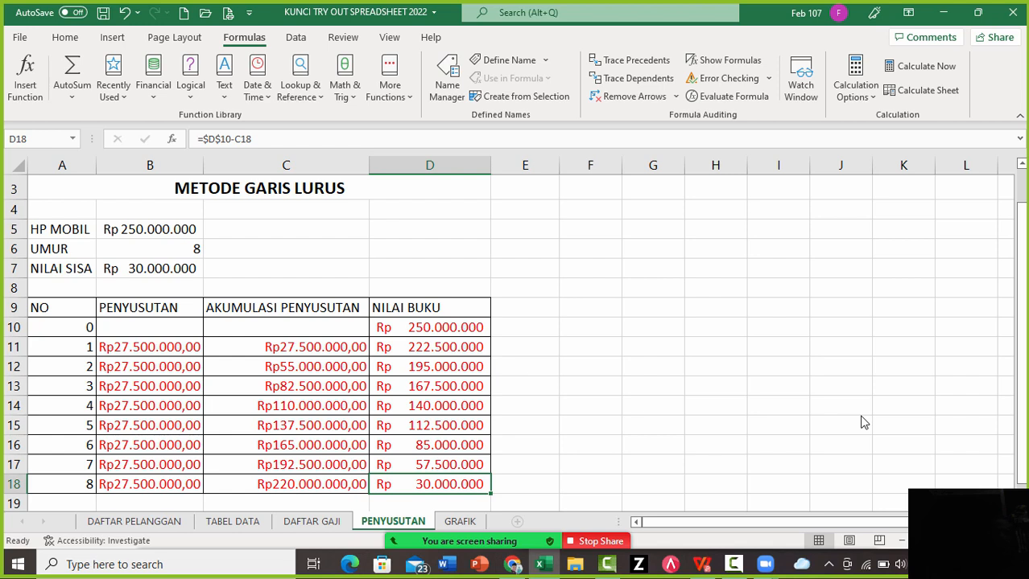
Go back up the NILAI BUKU column and examine the year 1 cells in row 11 and the D9 header
key("Up")
key("Up")
key("Up")
key("Up")
key("Up")
key("Up")
key("Up")
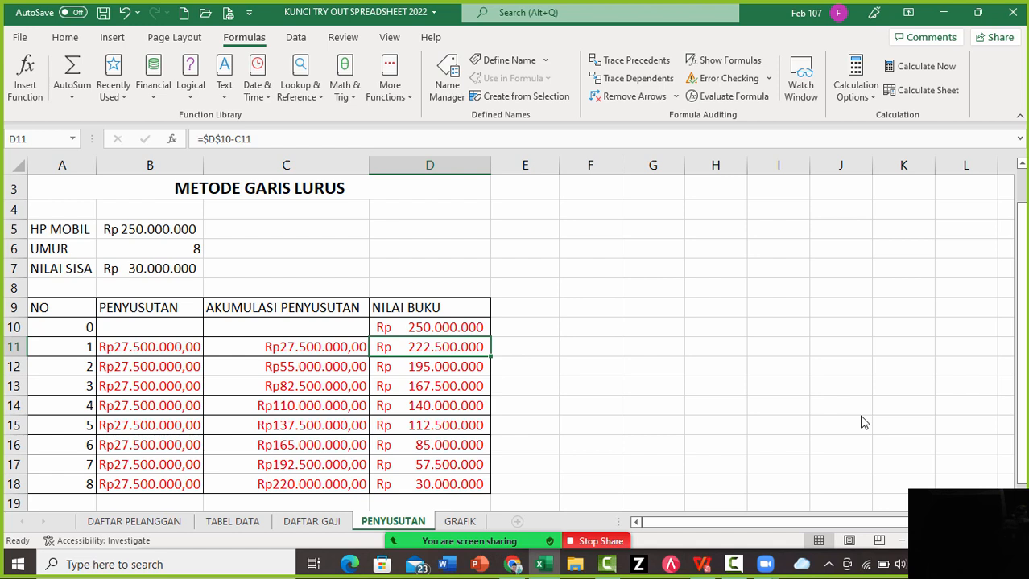
key("Left")
key("Left")
key("Right")
key("Right")
key("Up")
key("Up")
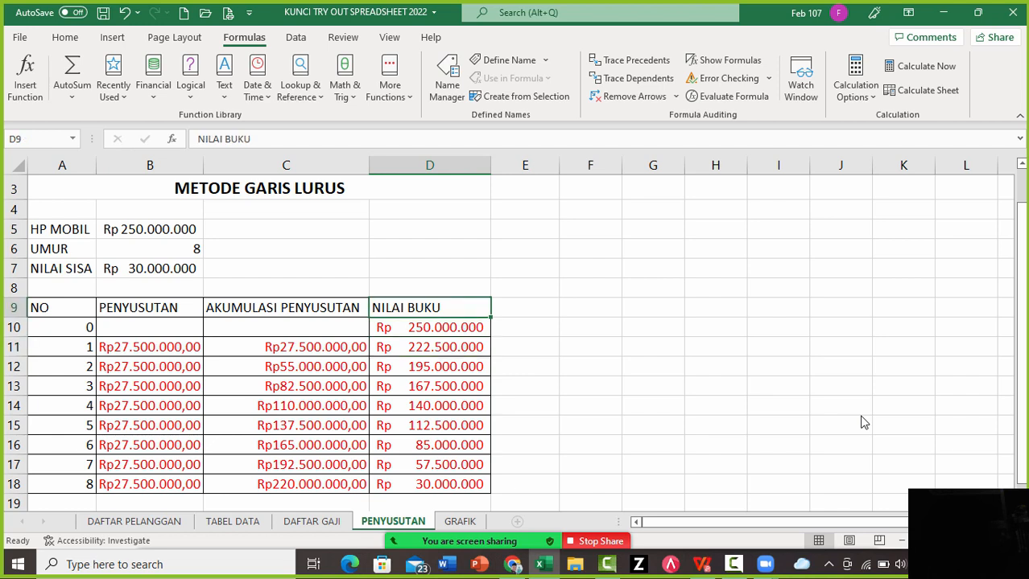
Trace the calculation from HP MOBIL in B5 to the year 1 AKUMULASI PENYUSUTAN and NILAI BUKU formulas
key("Left")
key("Left")
key("Up")
key("Up")
key("Up")
key("Up")
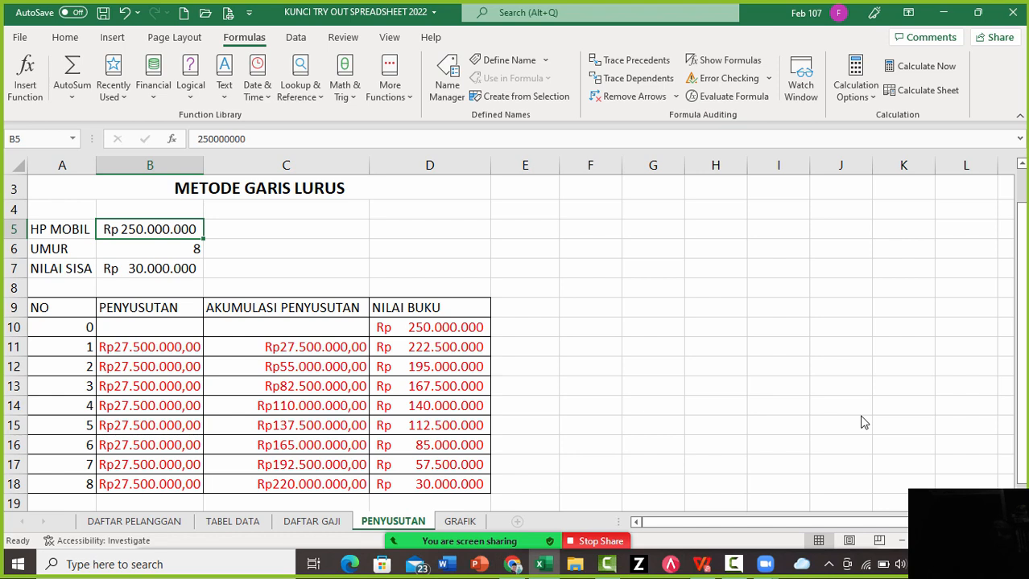
key("Down")
key("Down")
key("Down")
key("Down")
key("Down")
key("Down")
key("Right")
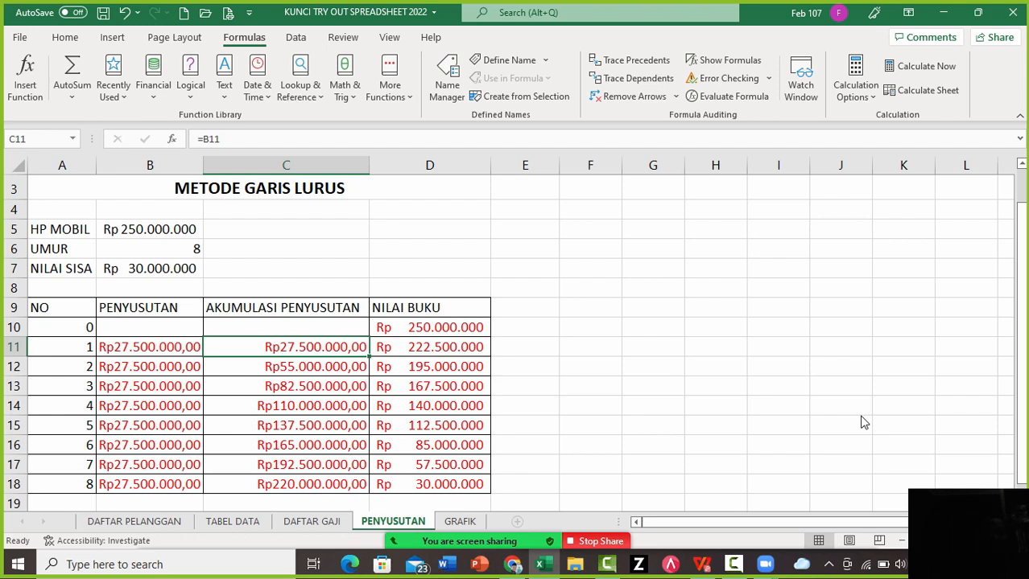
key("Right")
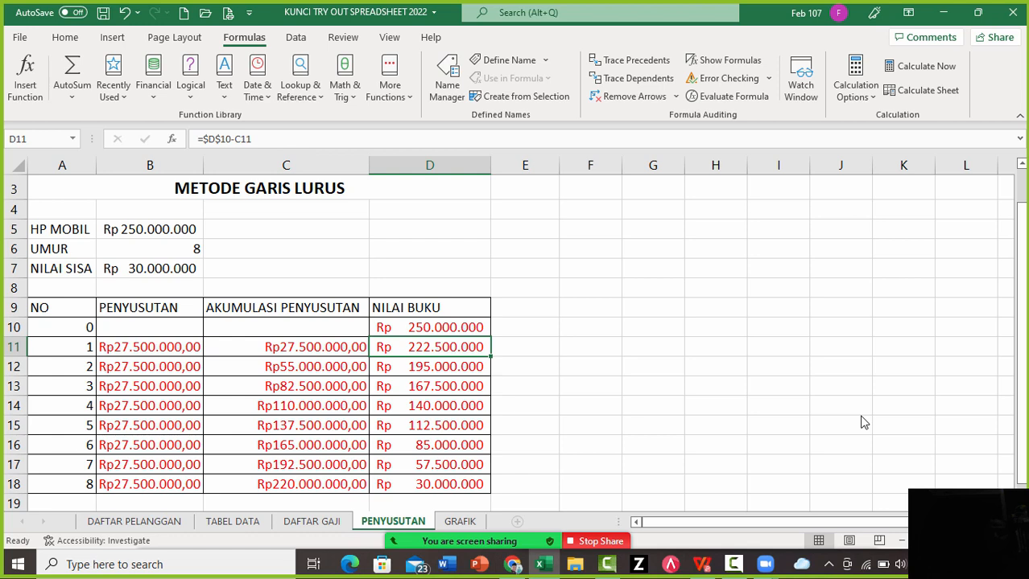
Compare the PENYUSUTAN and NILAI BUKU formulas of years 1 and 2 in rows 11 and 12
key("Down")
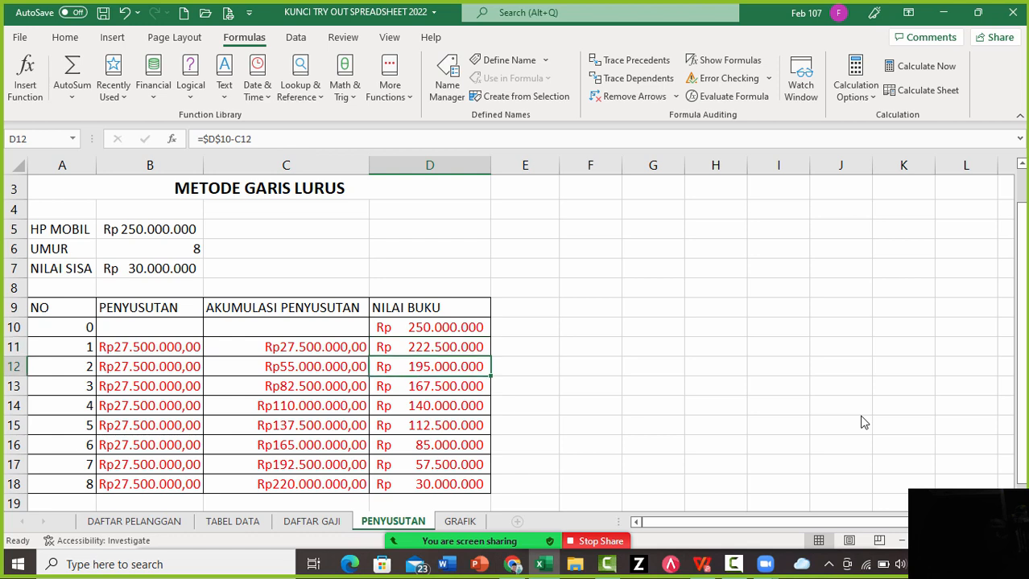
key("Up")
key("Left")
key("Left")
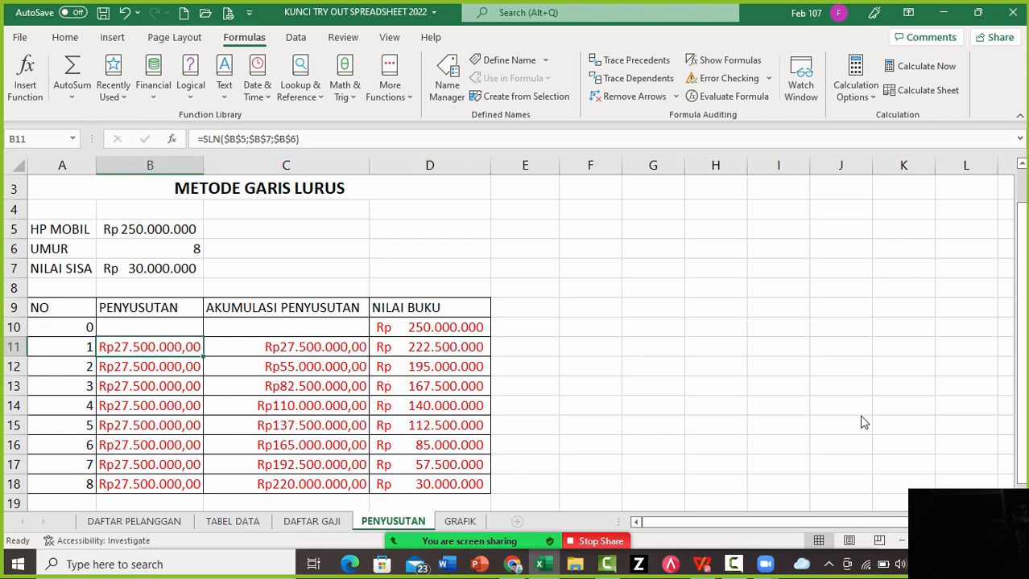
key("Right")
key("Right")
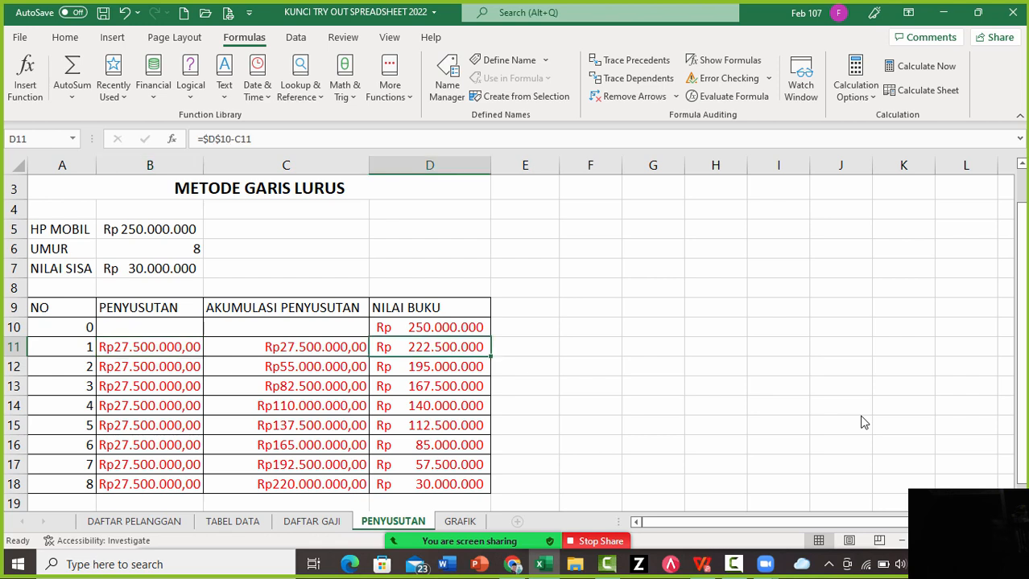
key("Down")
key("Left")
key("Left")
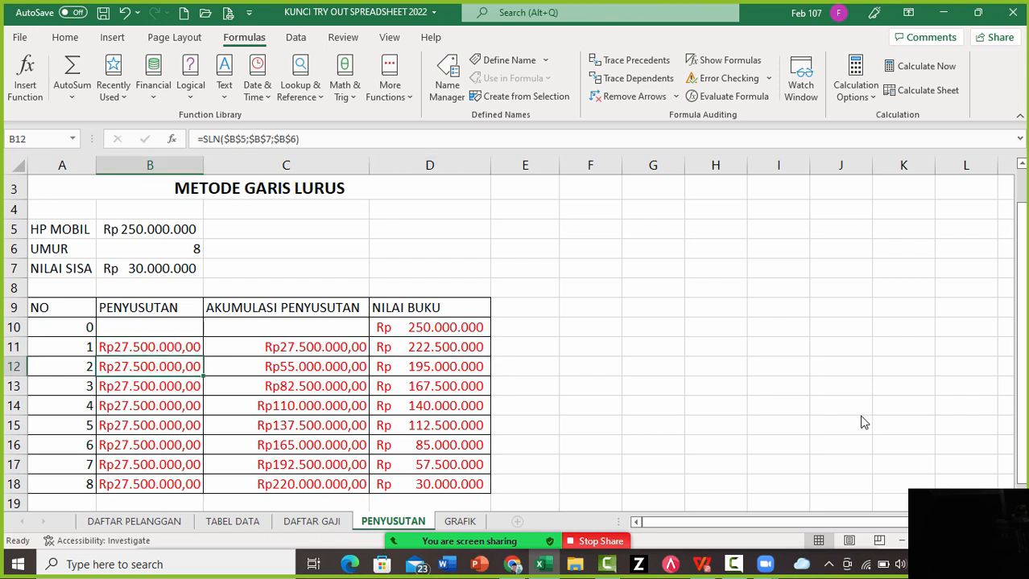
key("Up")
key("Right")
key("Right")
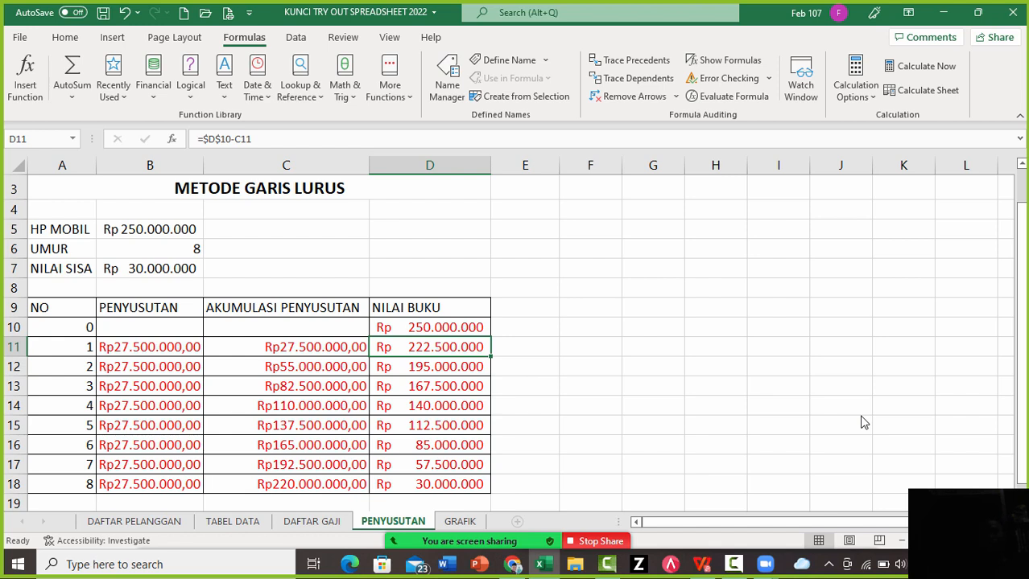
Compare the year 0 NILAI BUKU in D10 with the HP MOBIL price in B5
key("Up")
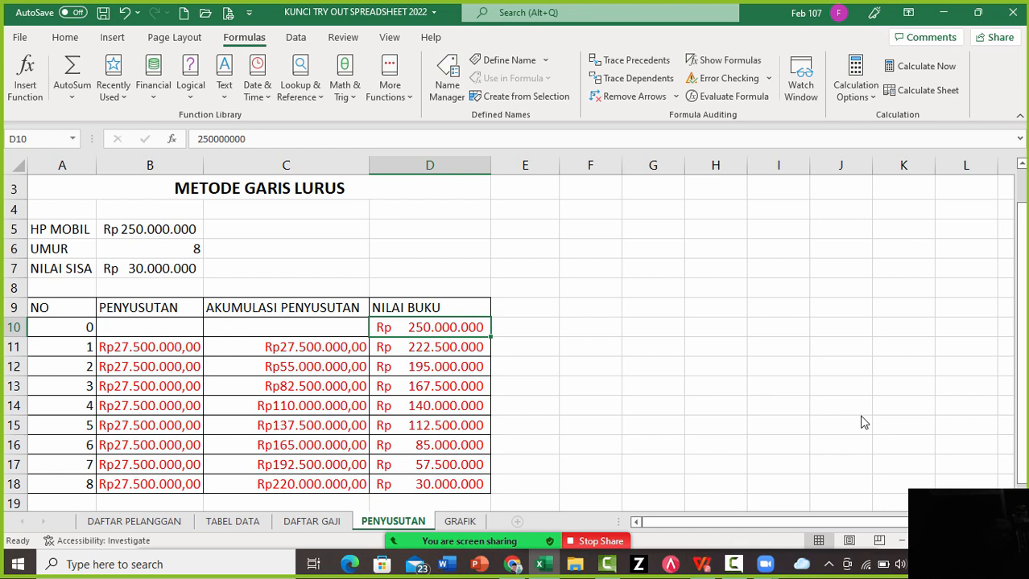
key("Up")
key("Up")
key("Up")
key("Up")
key("Up")
key("Left")
key("Left")
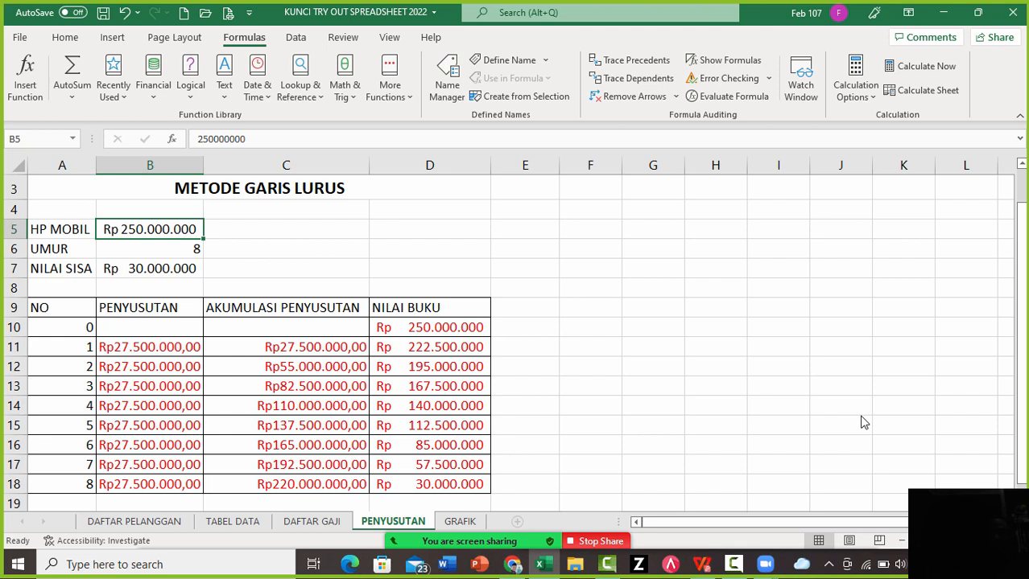
key("Down")
key("Down")
key("Down")
key("Down")
key("Down")
key("Right")
key("Right")
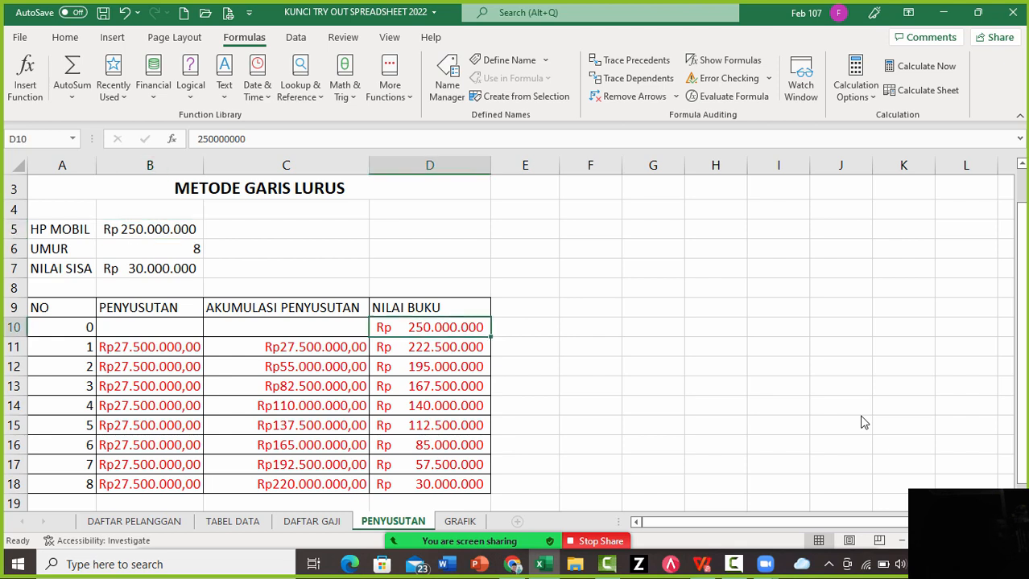
Examine how the accumulated depreciation in C11 and C12 relates to the starting book value in D10
key("Down")
key("Left")
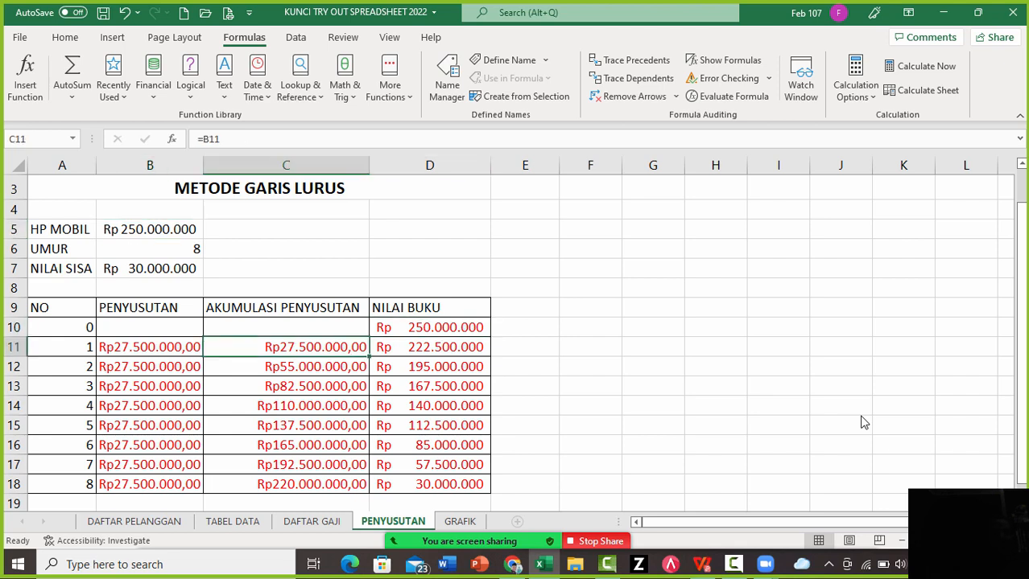
key("Down")
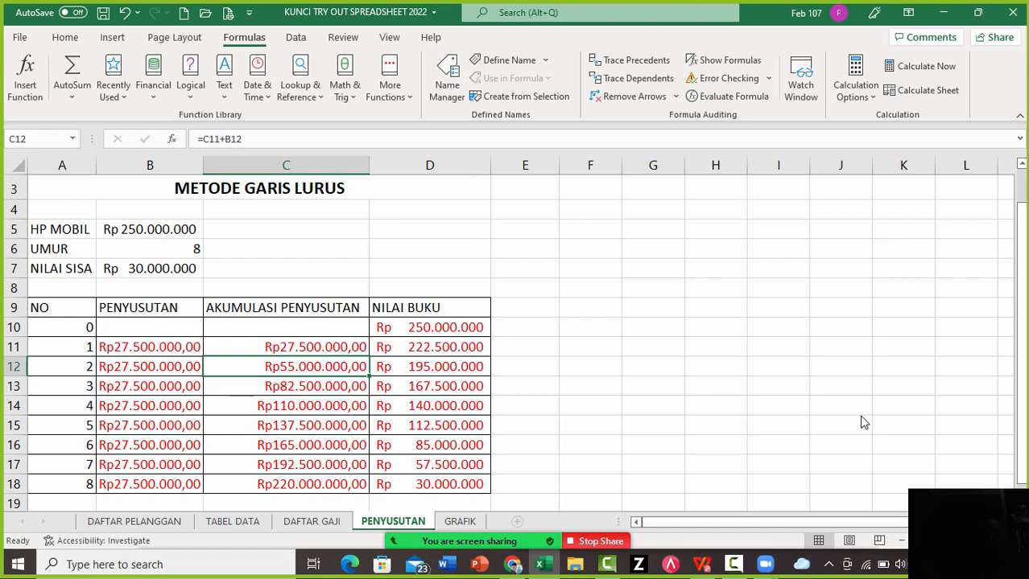
key("Up")
key("Up")
key("Right")
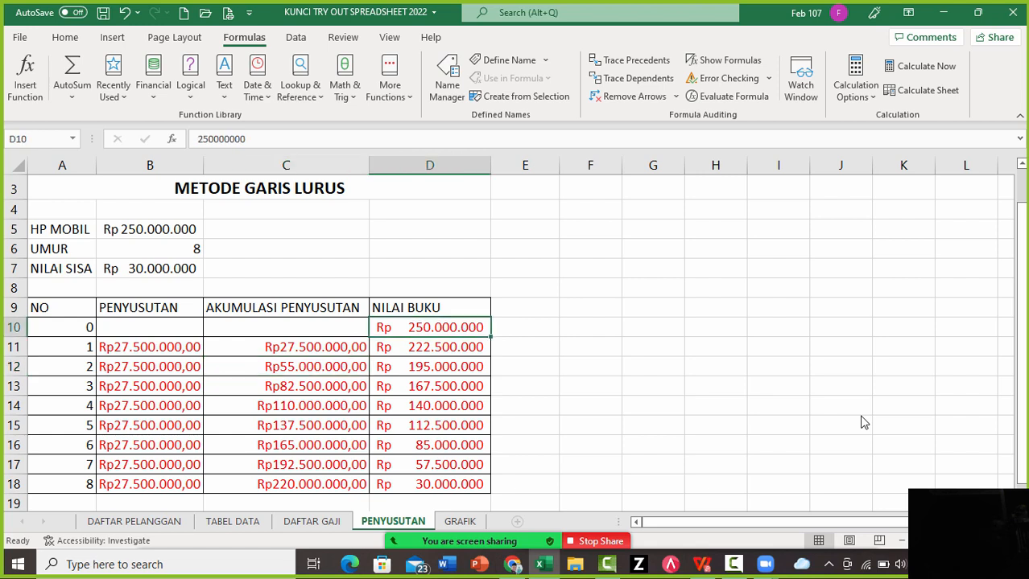
key("Down")
key("Up")
key("Down")
key("Left")
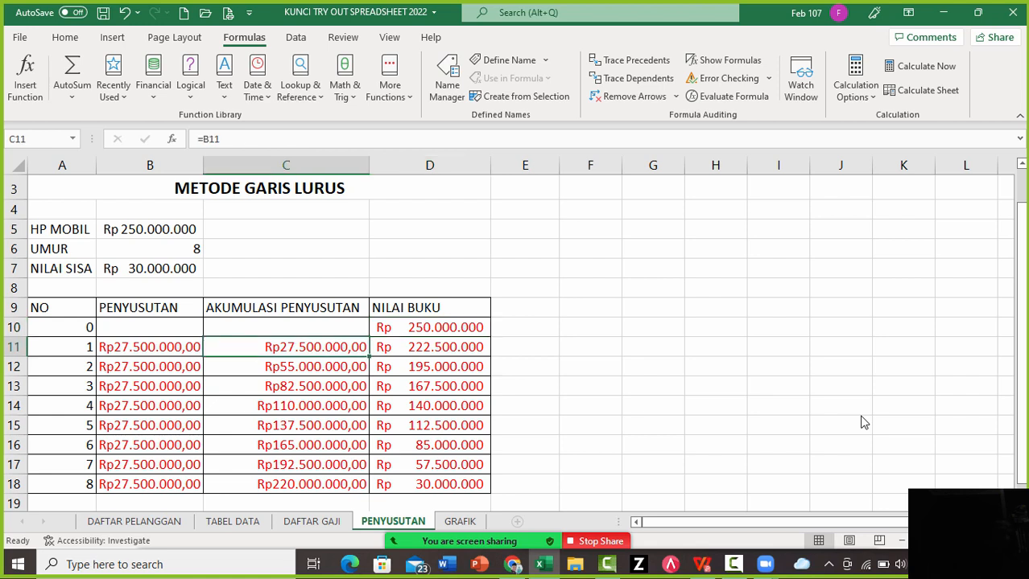
key("Down")
key("Right")
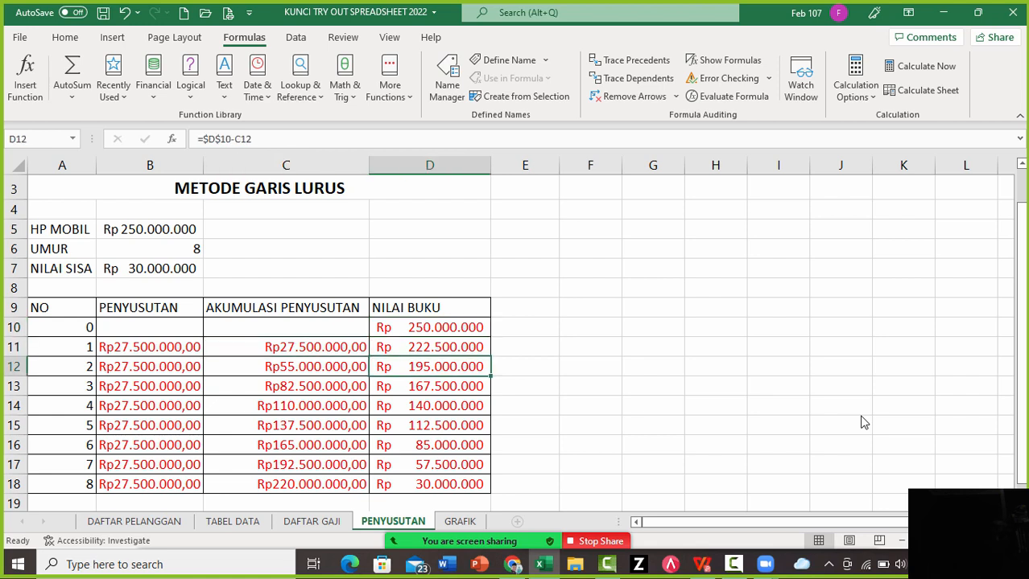
key("Up")
key("Up")
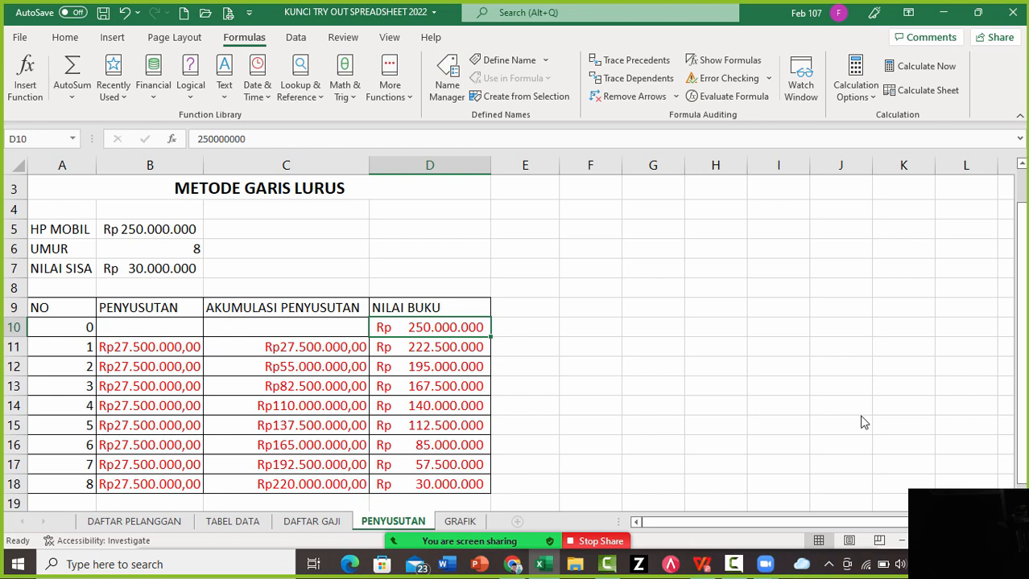
key("Down")
key("Down")
key("Left")
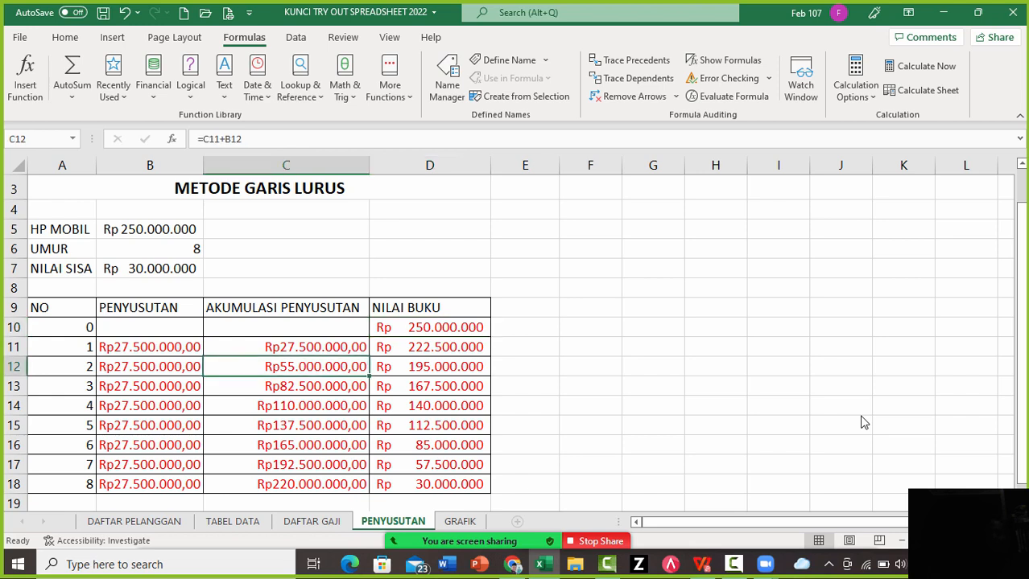
Compare the year 8 NILAI BUKU formula in D18 with the starting book value and the AKUMULASI PENYUSUTAN in C18
key("Right")
key("ctrl+Down")
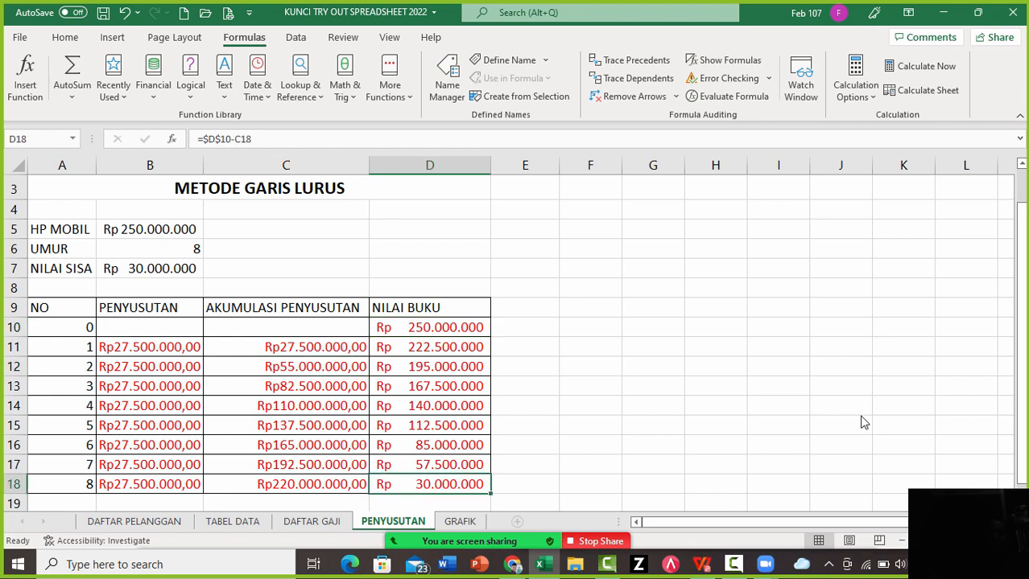
key("ctrl+Up")
key("ctrl+Down")
key("Left")
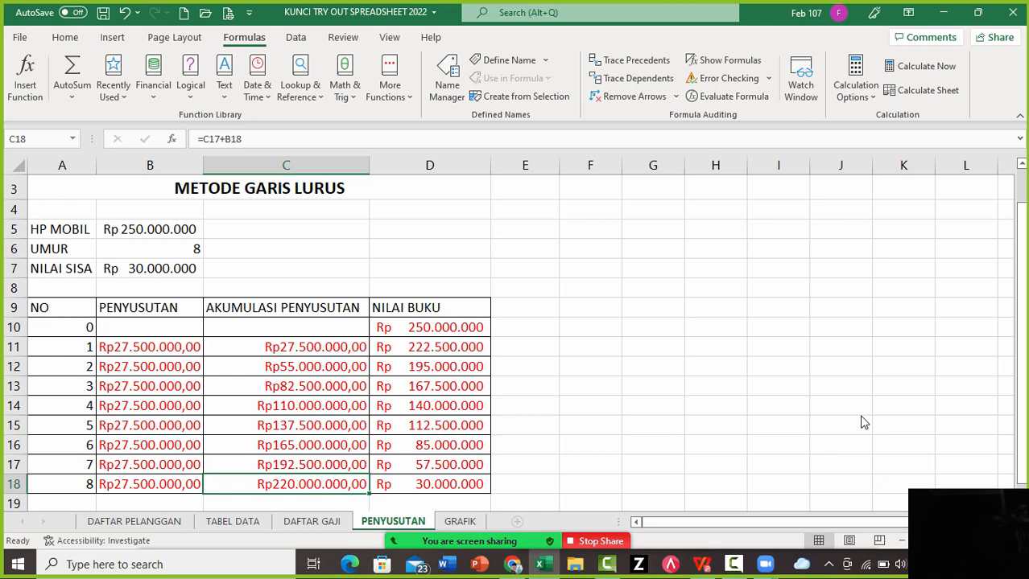
Read section F of the try-out PDF in WPS Office, and check the NAMA PELANGGAN links on Excel's GRAFIK sheet up to A6
key("alt+Tab")
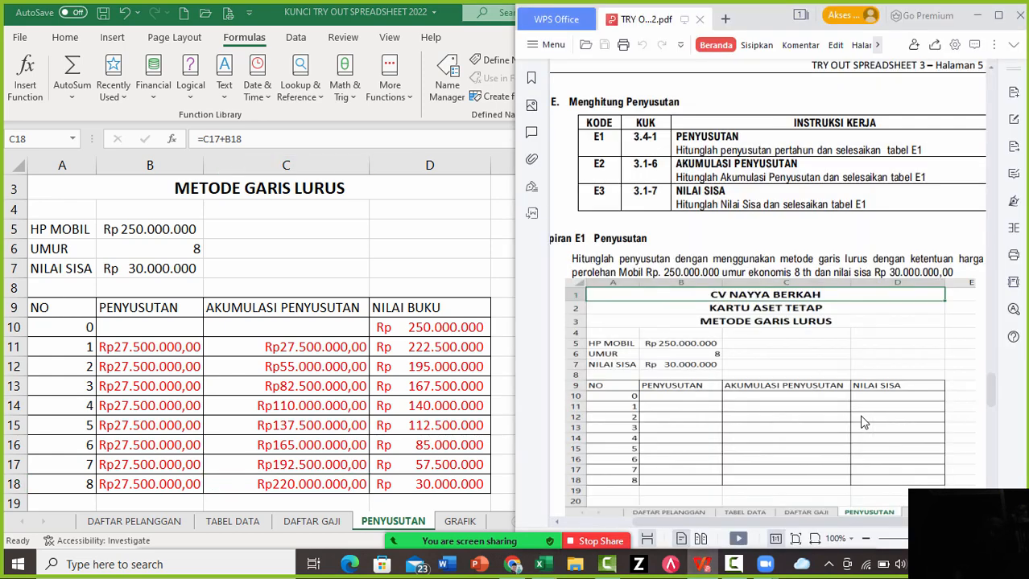
scroll(862, 423, "down", 4)
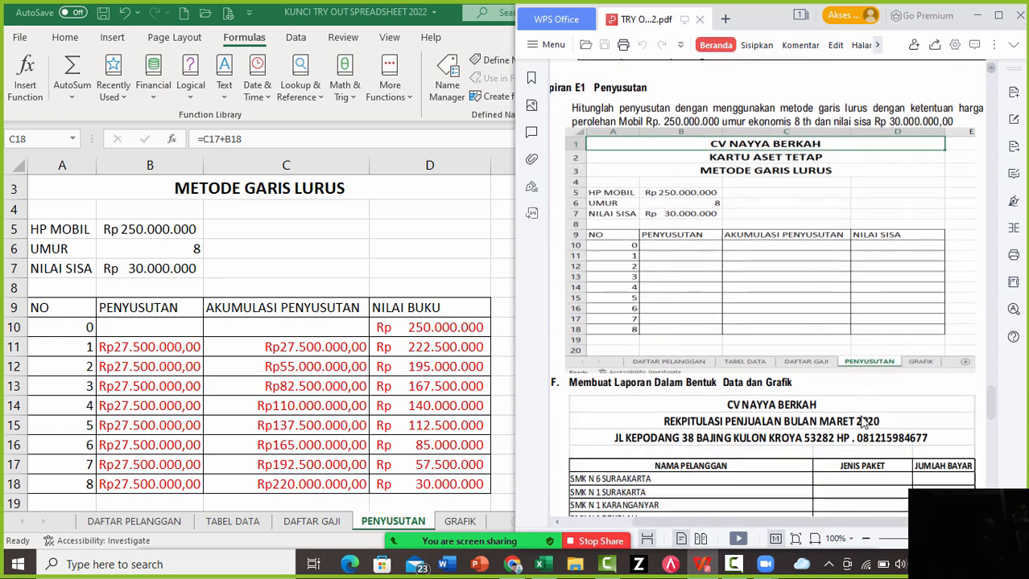
scroll(862, 422, "down", 5)
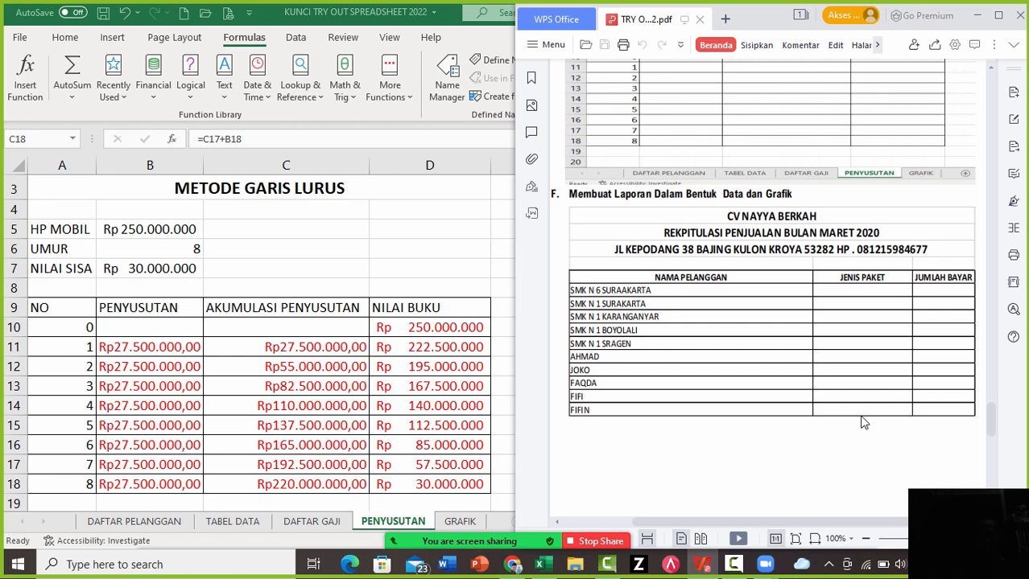
key("alt+Tab")
key("ctrl+Page_Down")
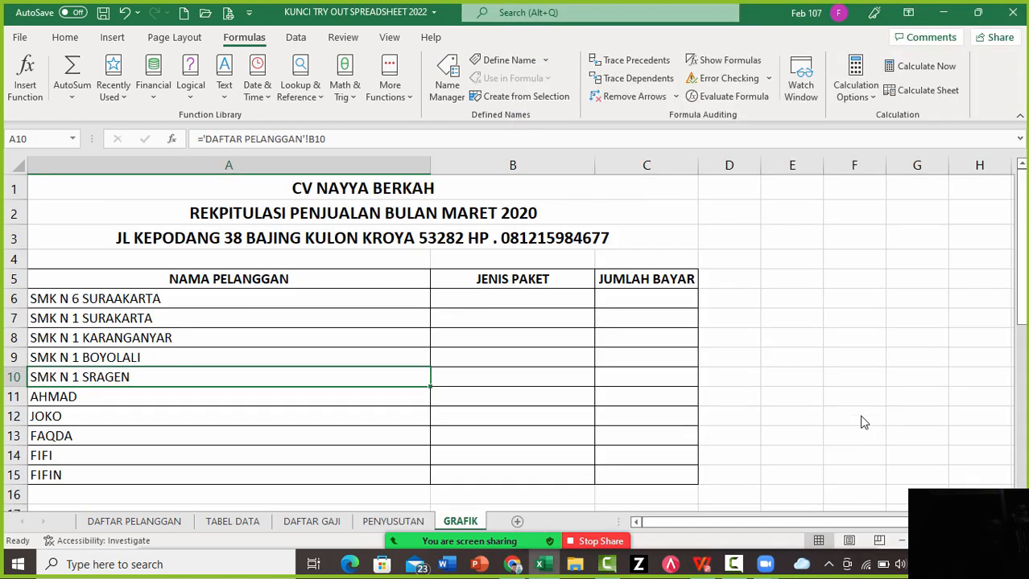
key("Up")
key("Up")
key("Up")
key("Up")
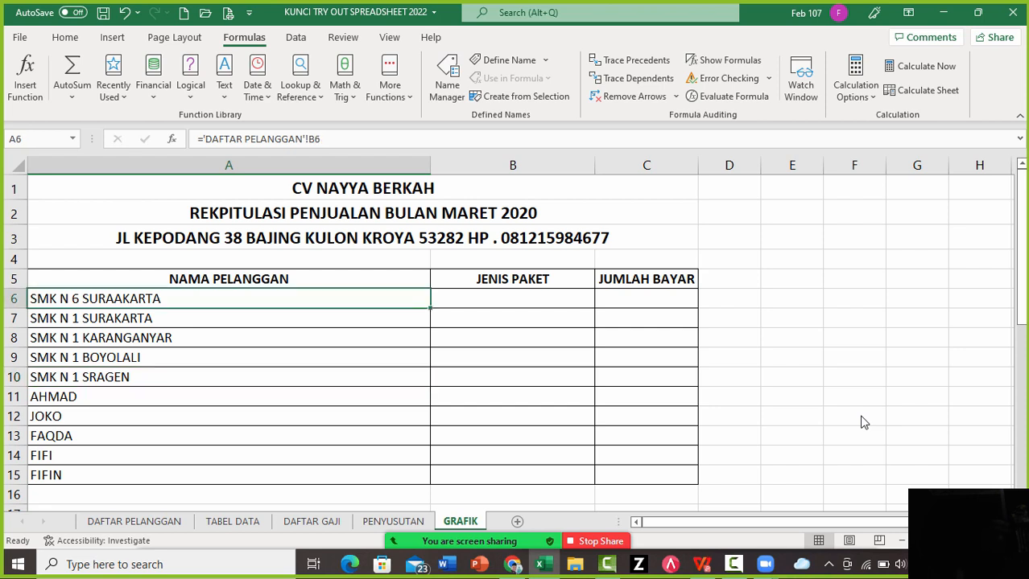
Examine the DAFTAR PELANGGAN sheet as the source for the GRAFIK table and return to the GRAFIK sheet
key("ctrl+Page_Up")
key("ctrl+Page_Up")
key("ctrl+Page_Up")
key("ctrl+Page_Up")
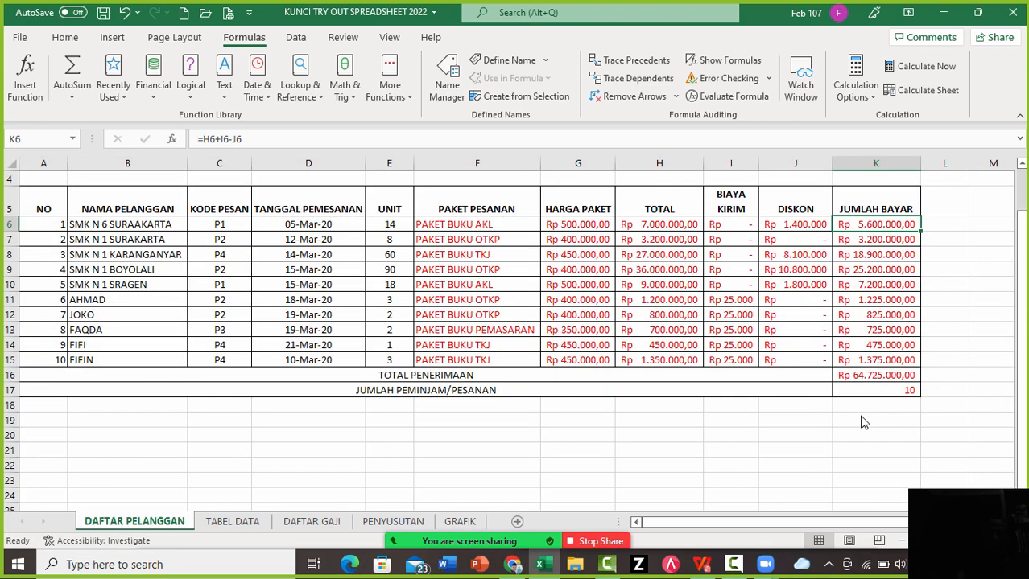
key("ctrl+Page_Down")
key("ctrl+Page_Down")
key("ctrl+Page_Down")
key("ctrl+Page_Down")
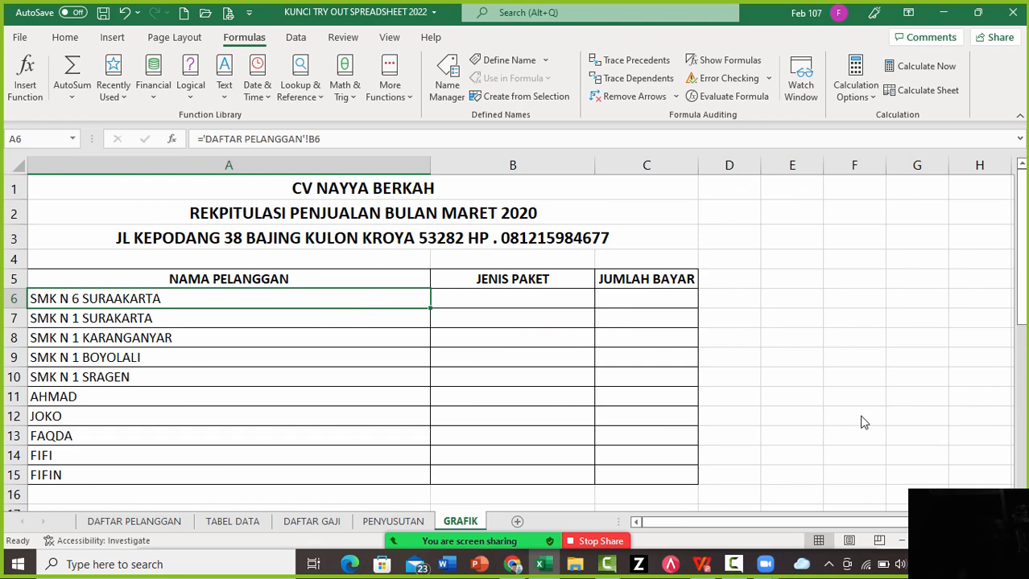
Following PDF instruction F1, link JENIS PAKET cell B6 on GRAFIK to the package in F6 of the DAFTAR PELANGGAN sheet
key("alt+Tab")
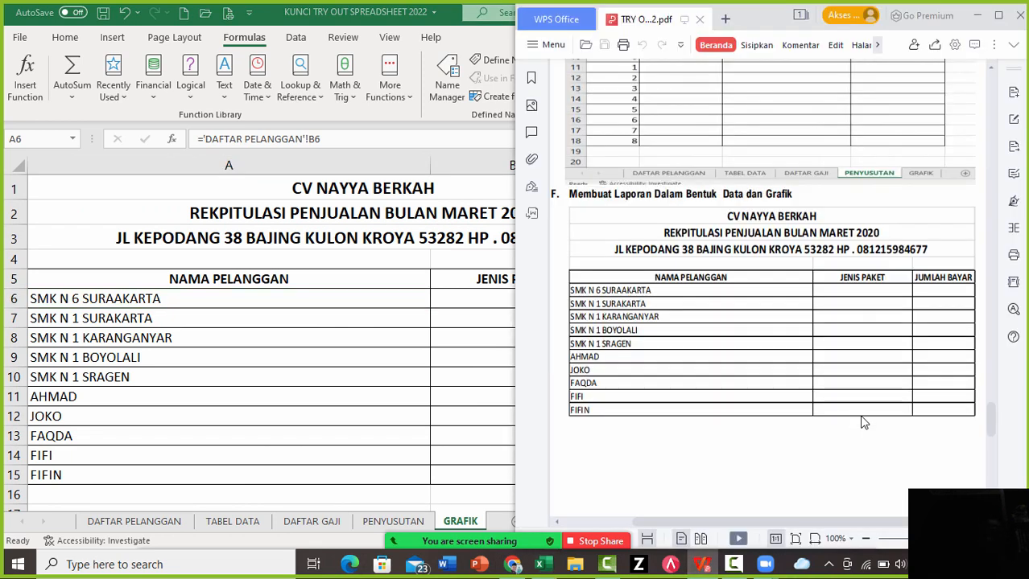
scroll(861, 421, "down", 6)
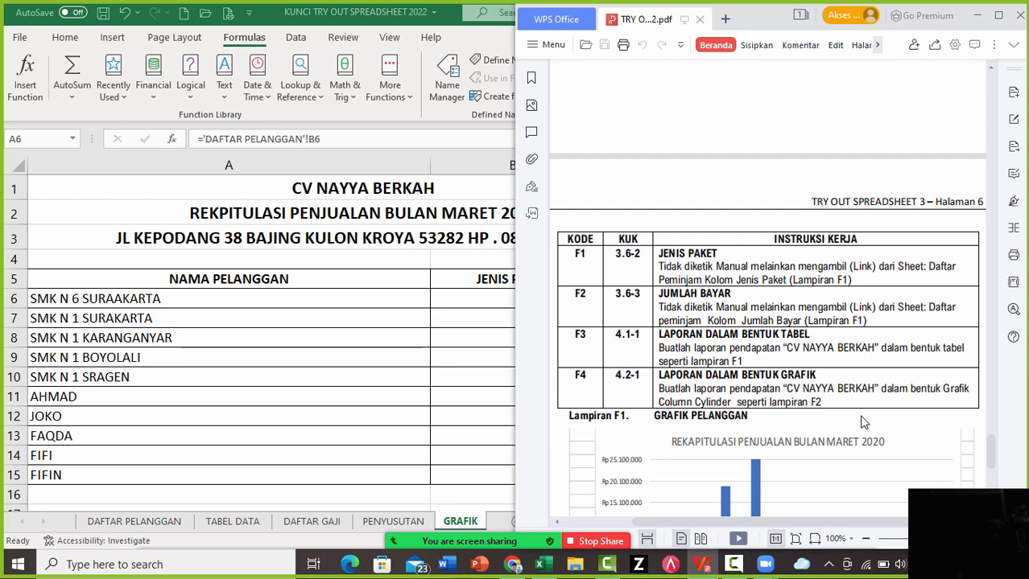
key("alt+Tab")
key("Right")
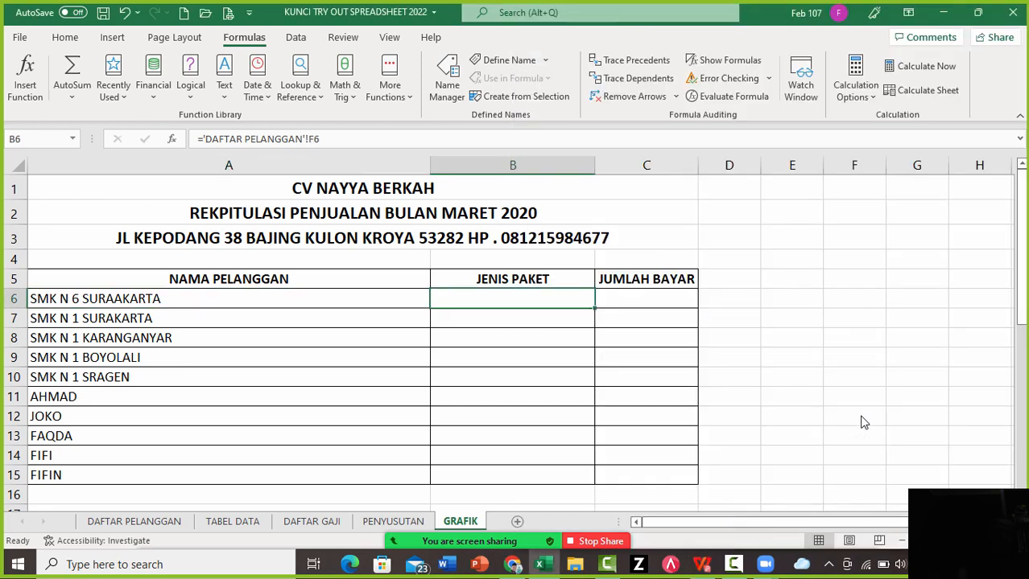
type("=")
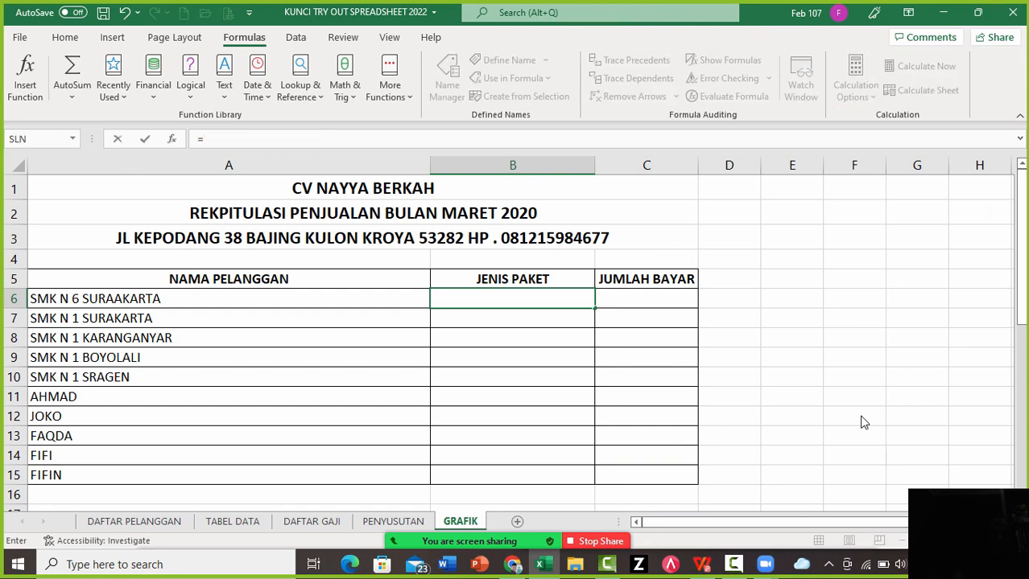
key("ctrl+Page_Up")
key("ctrl+Page_Up")
key("ctrl+Page_Up")
key("ctrl+Page_Up")
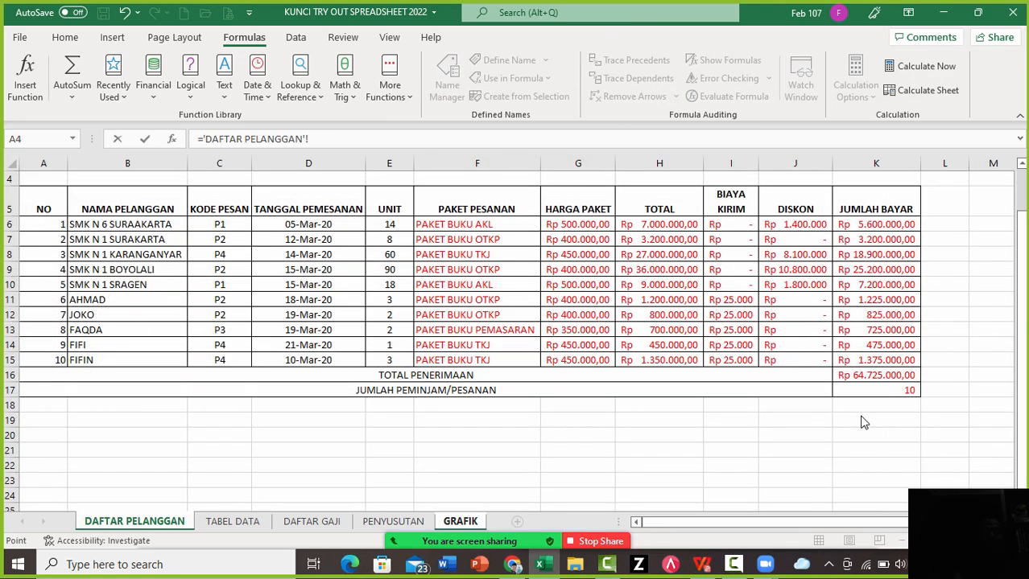
key("Right")
key("Right")
key("Right")
key("Right")
key("Right")
key("Down")
key("Down")
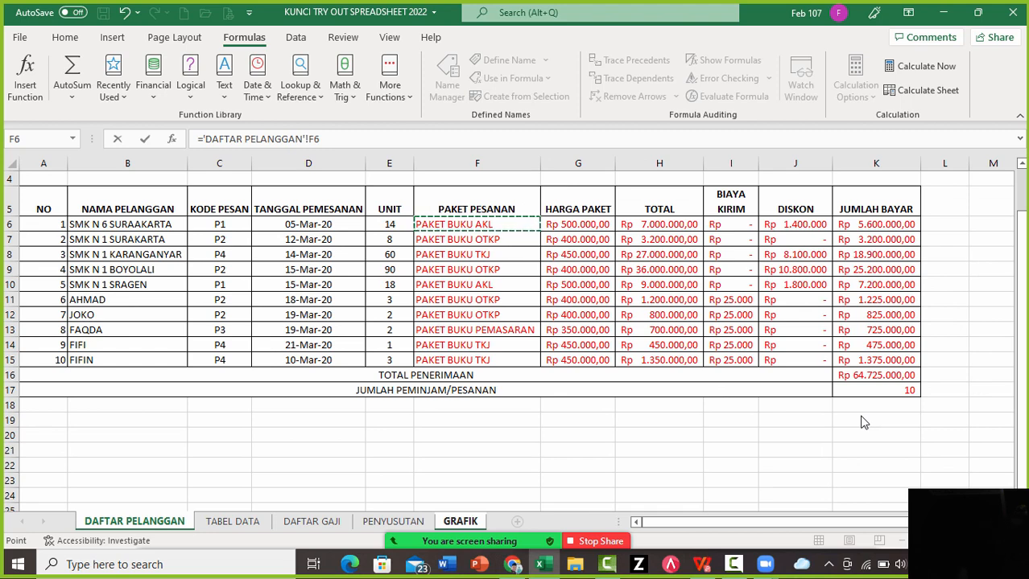
key("Return")
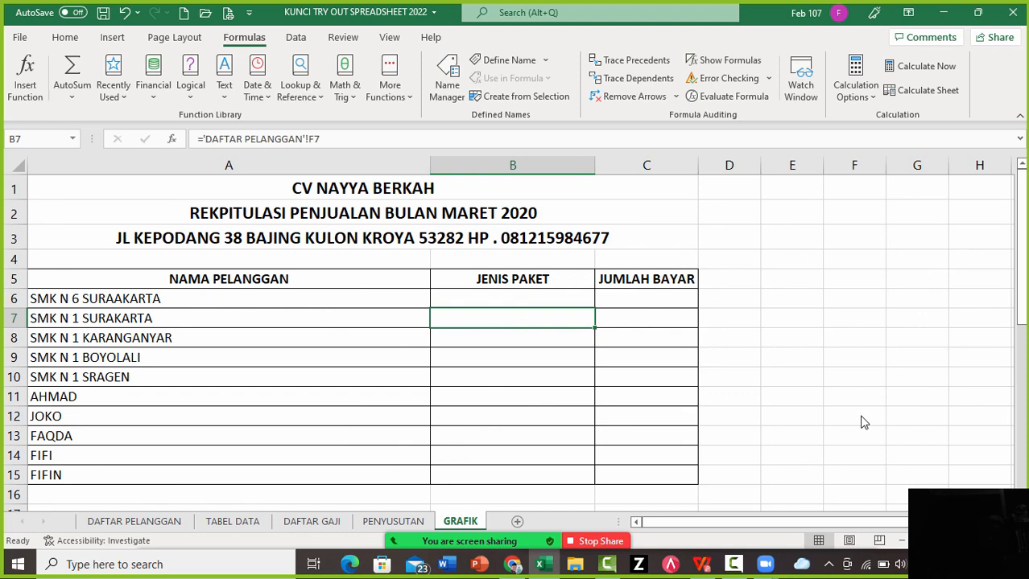
Set the font colour of the linked JENIS PAKET cells B6:B15 to red
key("Up")
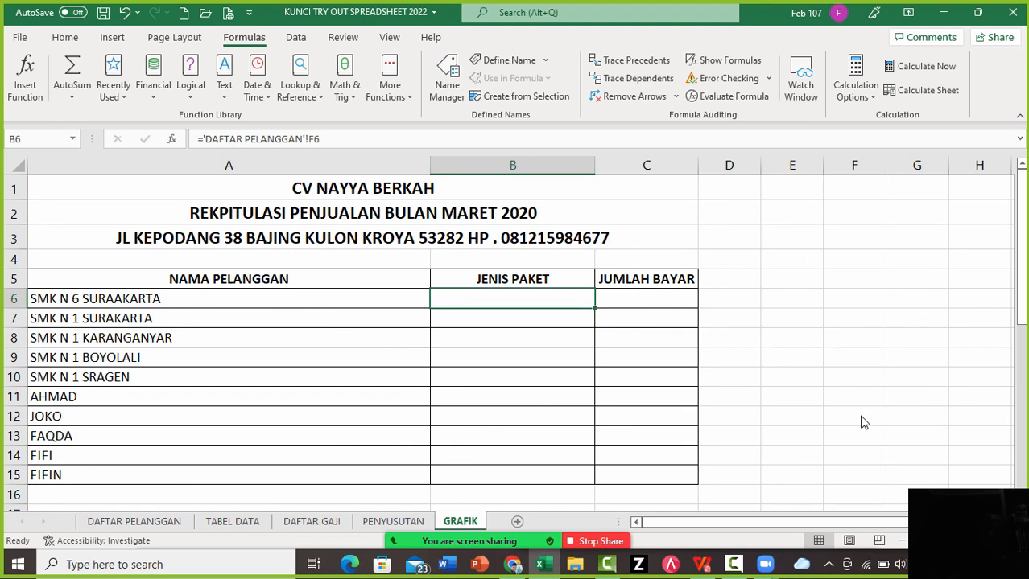
key("shift+Down")
key("shift+Down")
key("shift+Down")
key("shift+Down")
key("shift+Down")
key("shift+Down")
key("shift+Down")
key("shift+Down")
key("shift+Down")
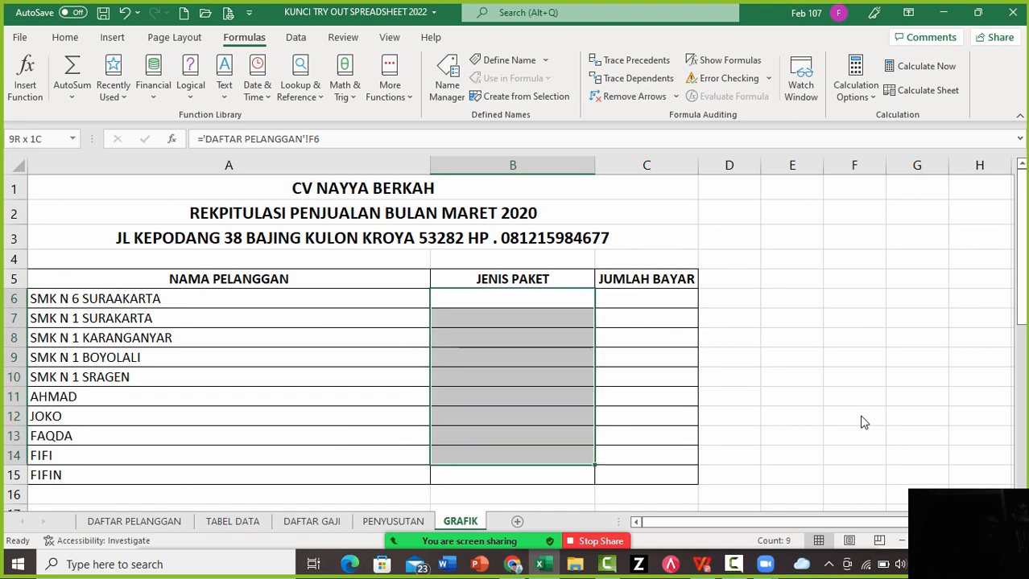
key("alt+h")
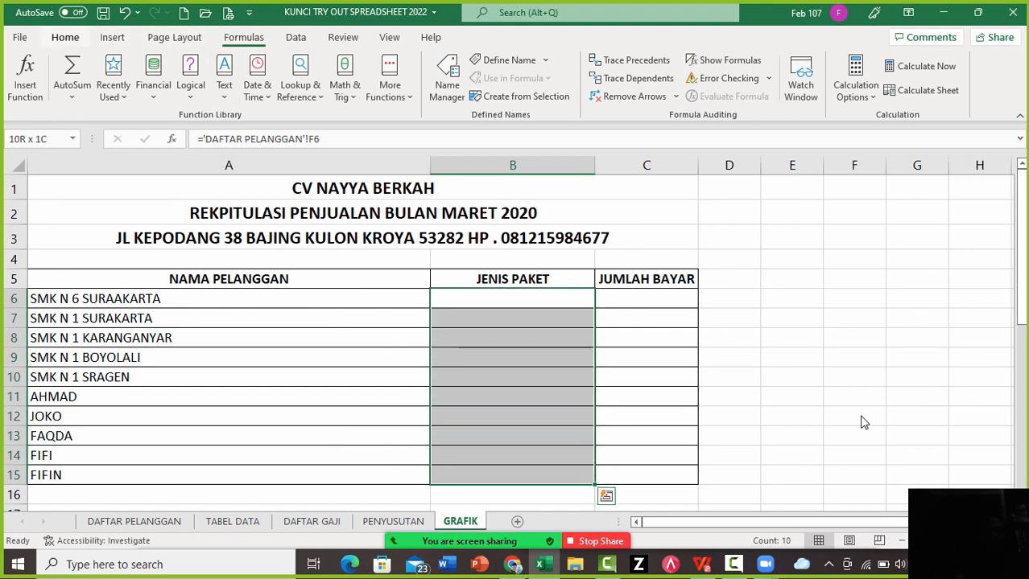
key("ctrl+d")
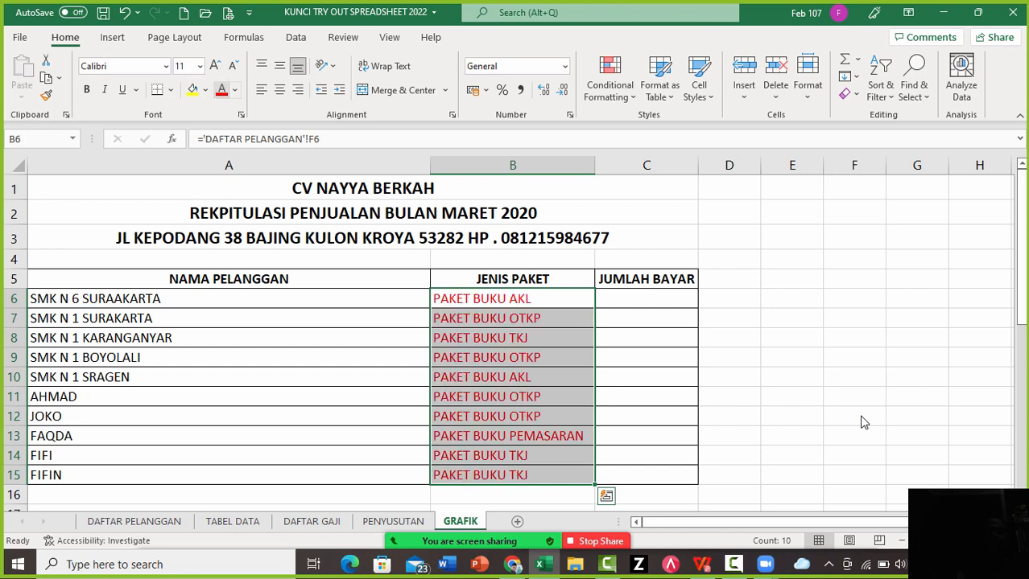
Following PDF instruction F2, link JUMLAH BAYAR cell C6 on GRAFIK to the amount in K6 of the DAFTAR PELANGGAN sheet
key("Right")
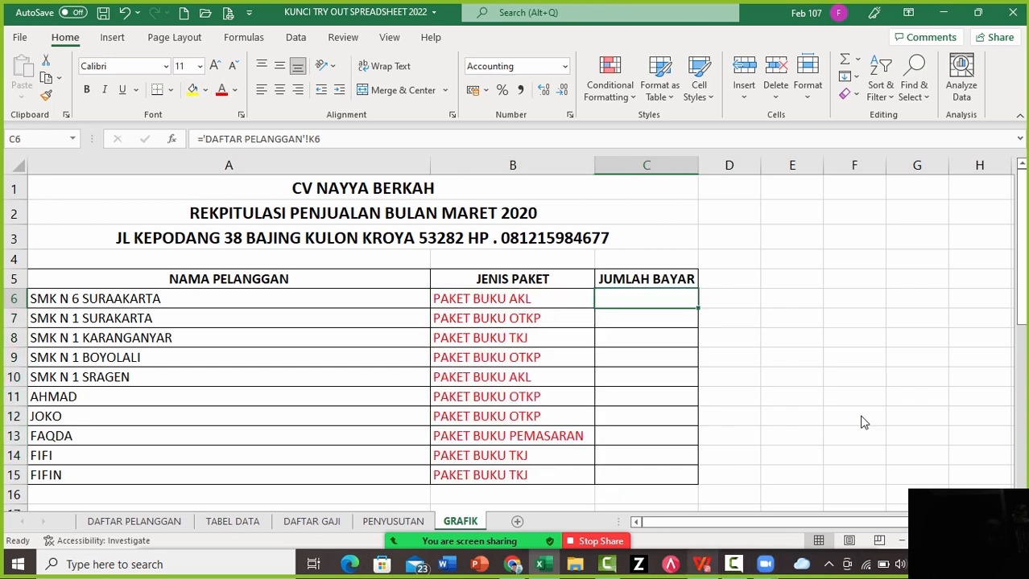
key("alt+Tab")
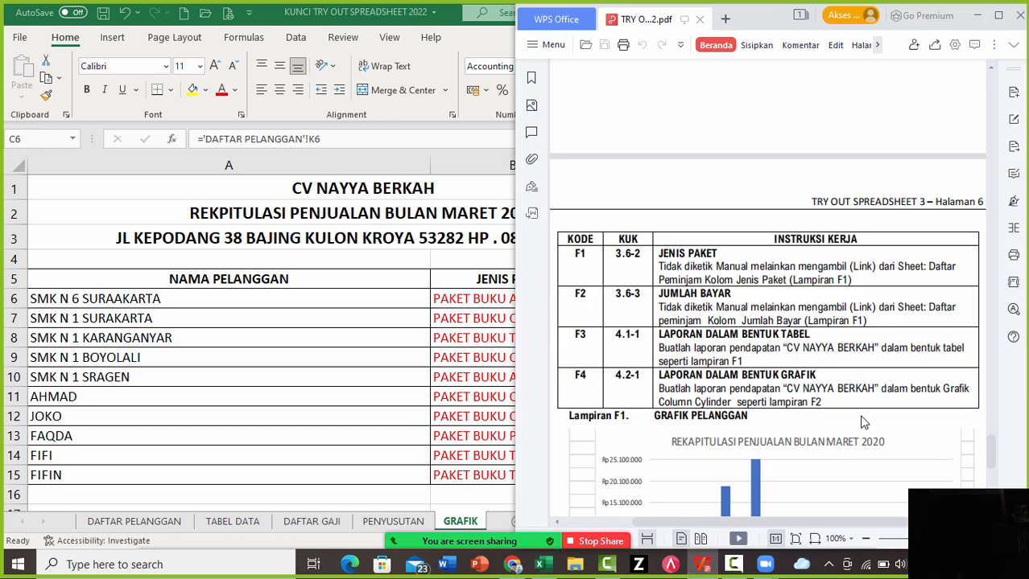
key("alt+Tab")
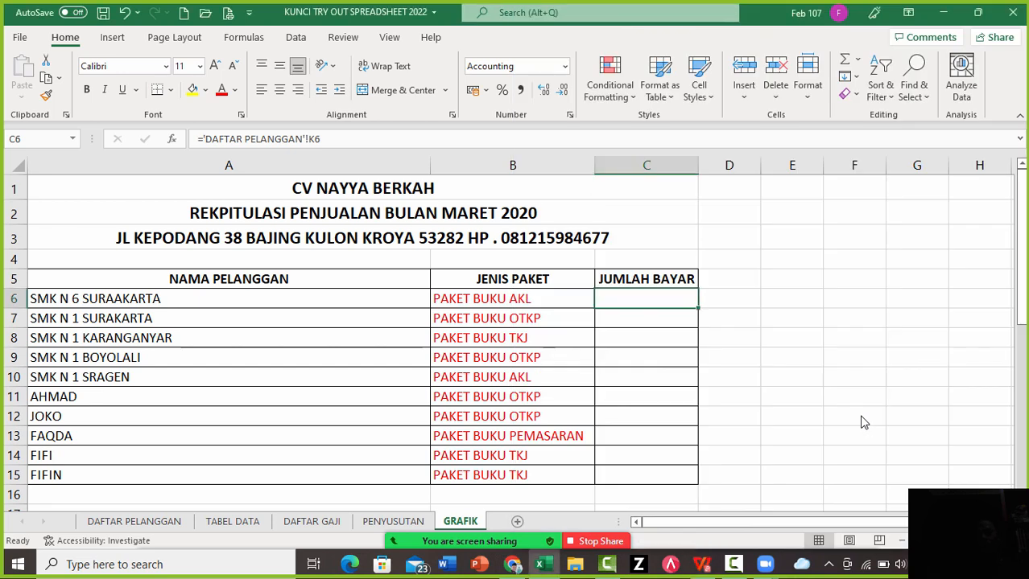
key("BackSpace")
type("=")
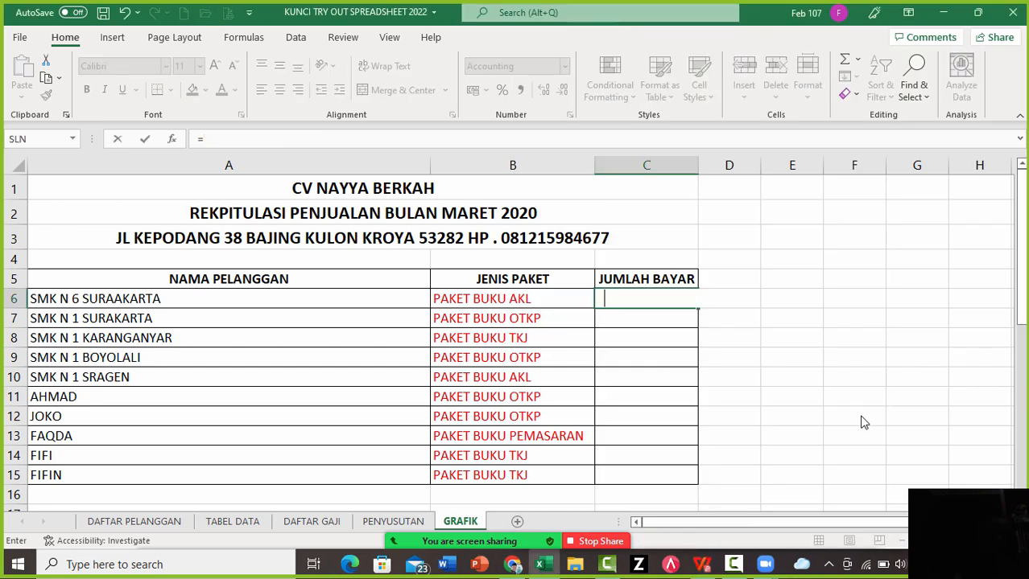
key("ctrl+Page_Up")
key("ctrl+Page_Up")
key("ctrl+Page_Up")
key("ctrl+Page_Up")
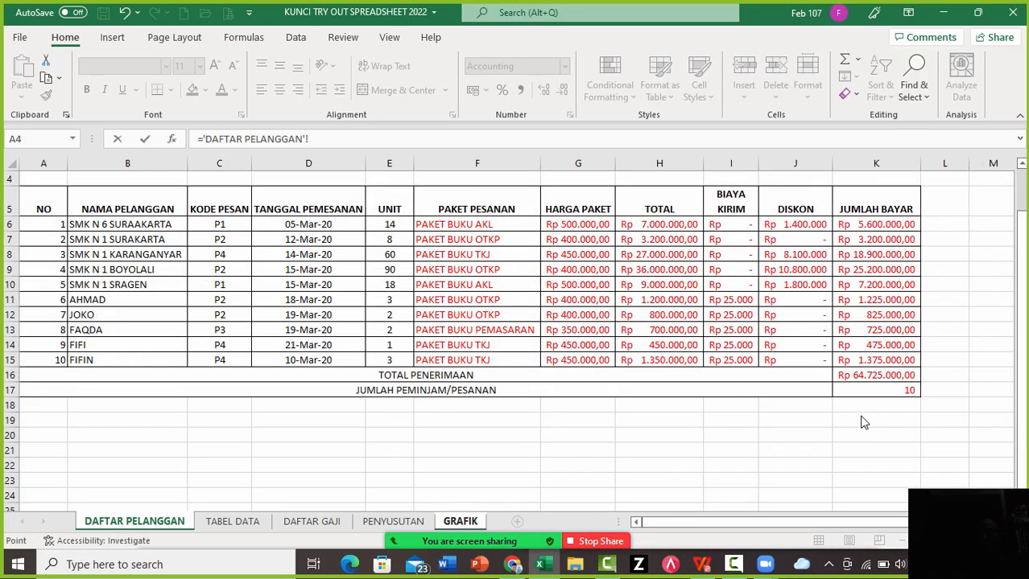
left_click(876, 224)
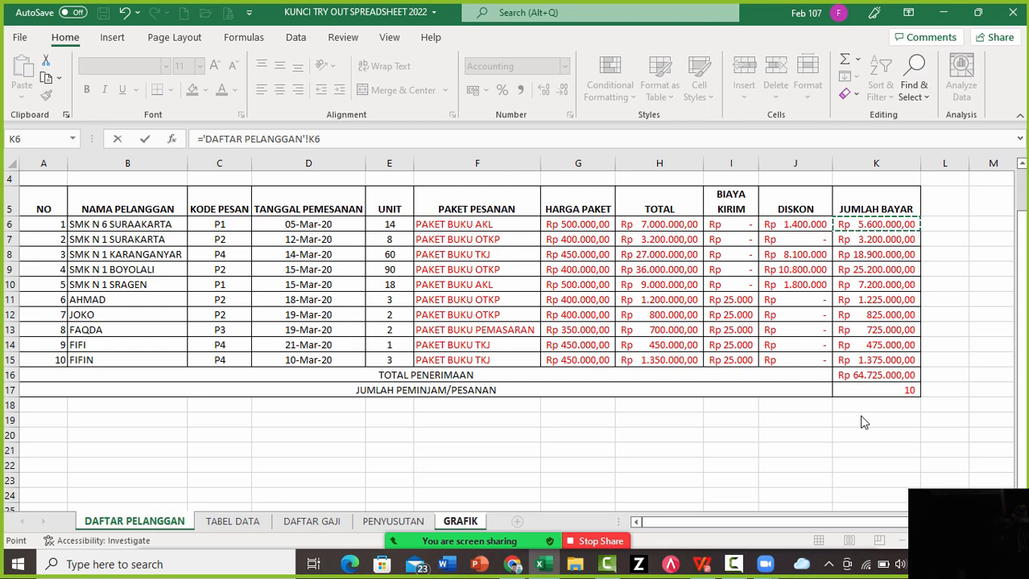
key("Return")
Set the font colour of the linked JUMLAH BAYAR cells C6:C15 to red and deselect the range
key("Up")
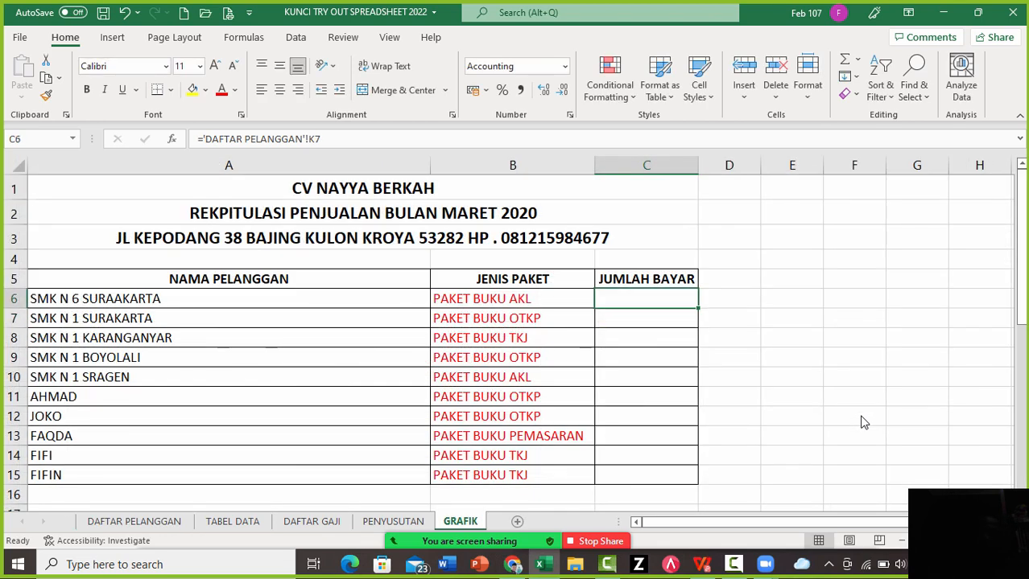
key("shift+Down")
key("shift+Down")
key("shift+Down")
key("shift+Down")
key("shift+Down")
key("shift+Down")
key("shift+Down")
key("shift+Down")
key("shift+Down")
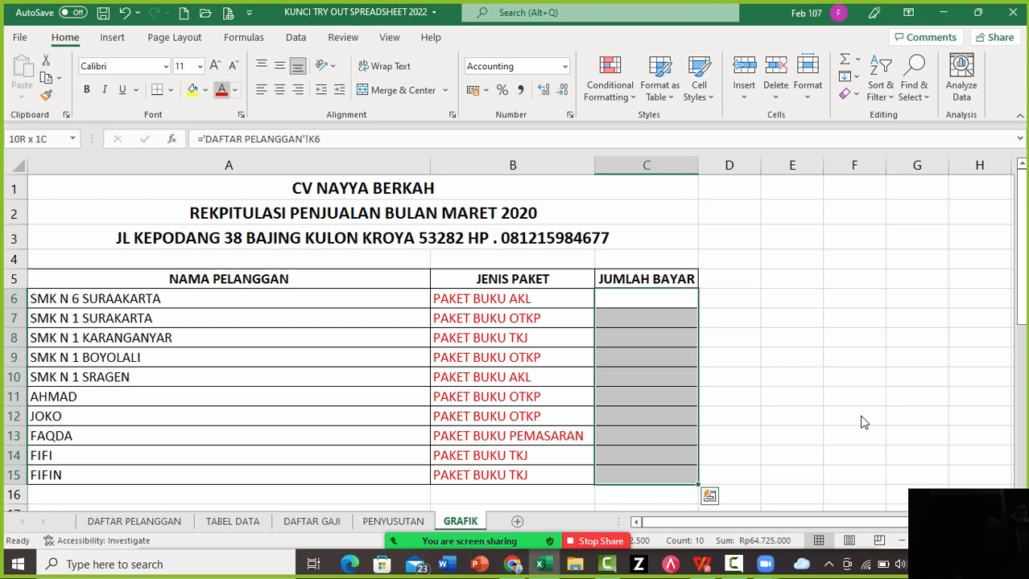
key("ctrl+d")
key("Right")
key("Right")
key("Down")
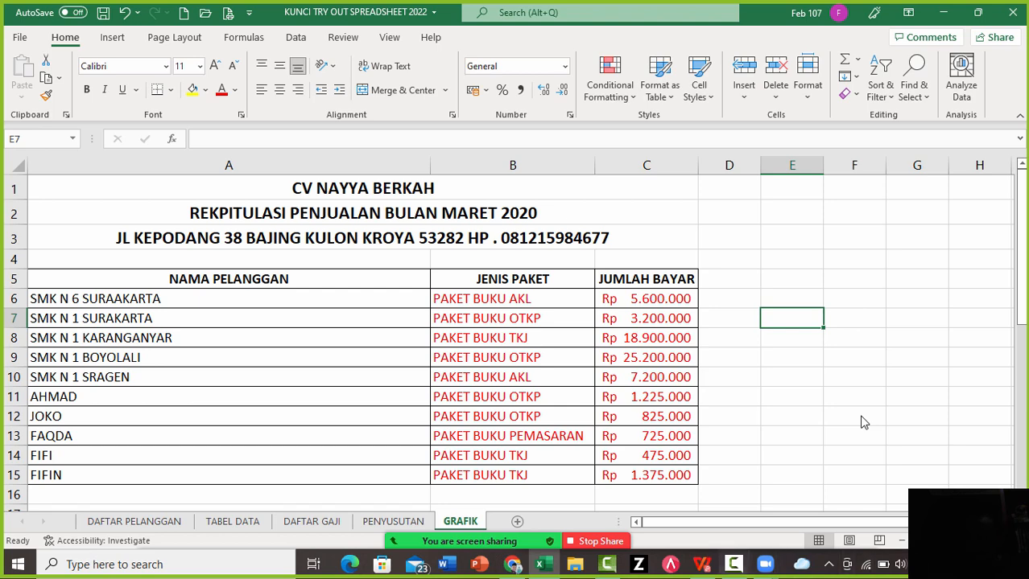
Read PDF instructions F3 and F4 on the table and chart reports, and examine the GRAFIK sheet's recap table and sales chart against them
key("alt+Tab")
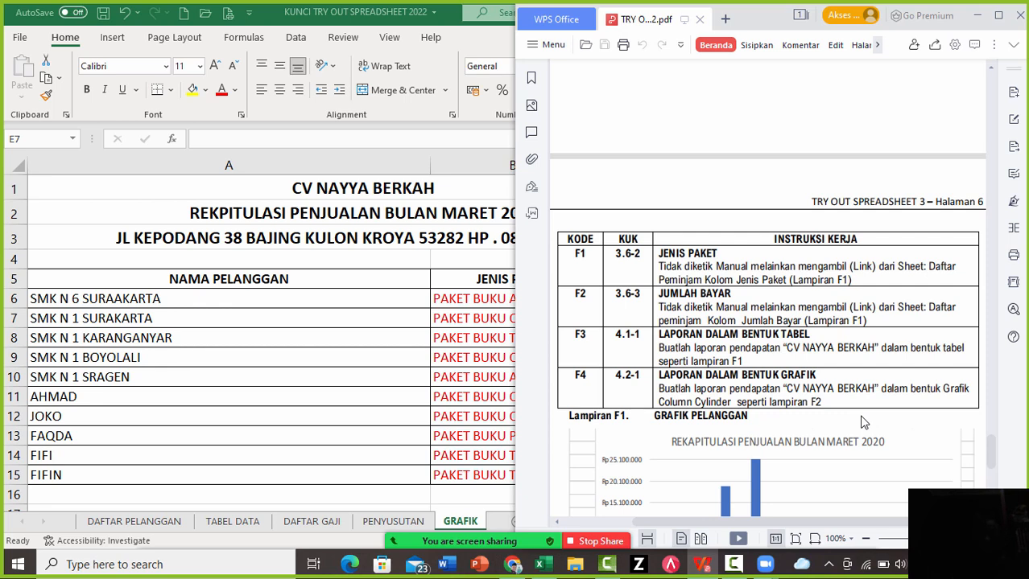
key("alt+Tab")
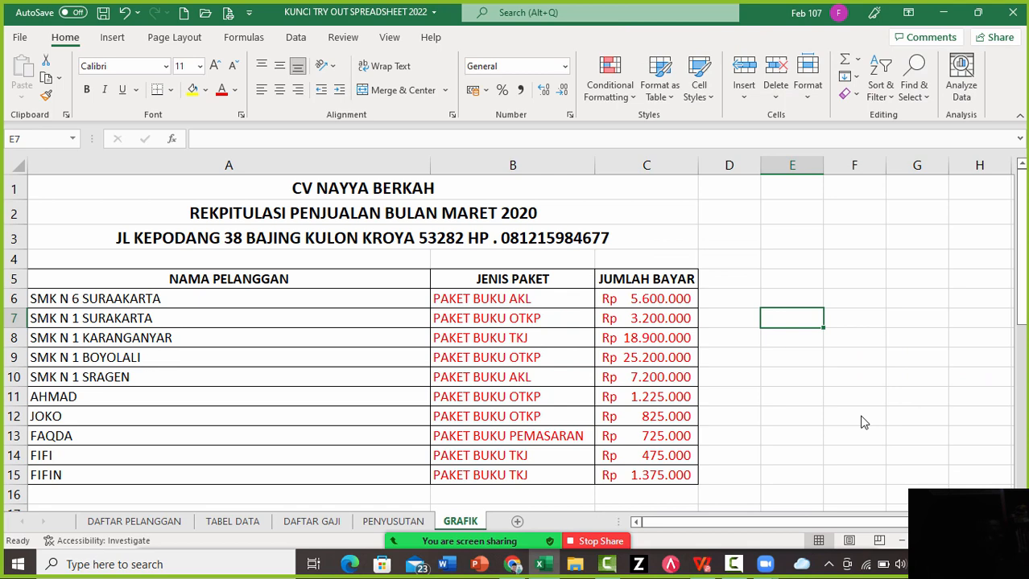
scroll(864, 423, "down", 1)
scroll(863, 422, "down", 2)
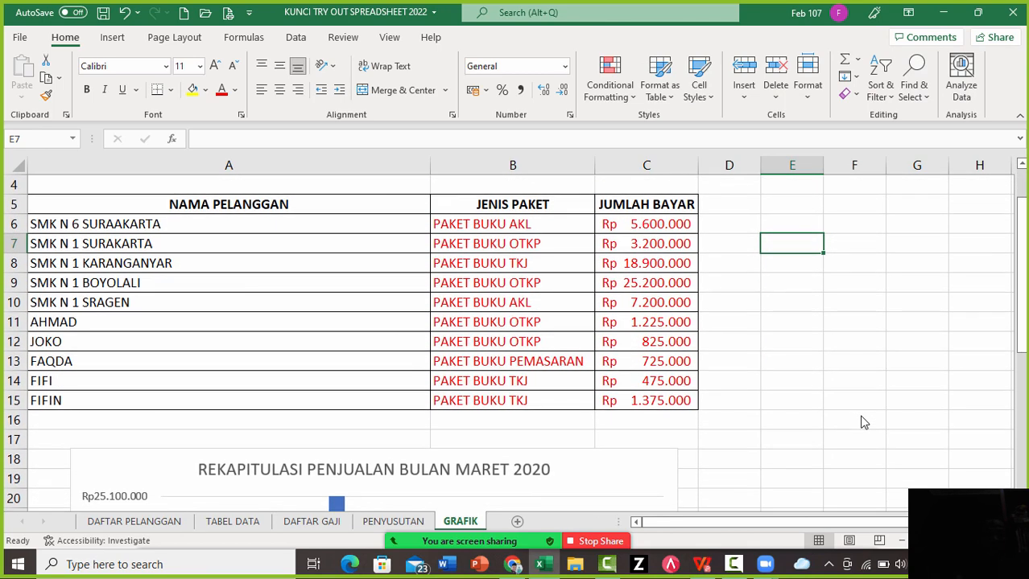
scroll(864, 422, "down", 1)
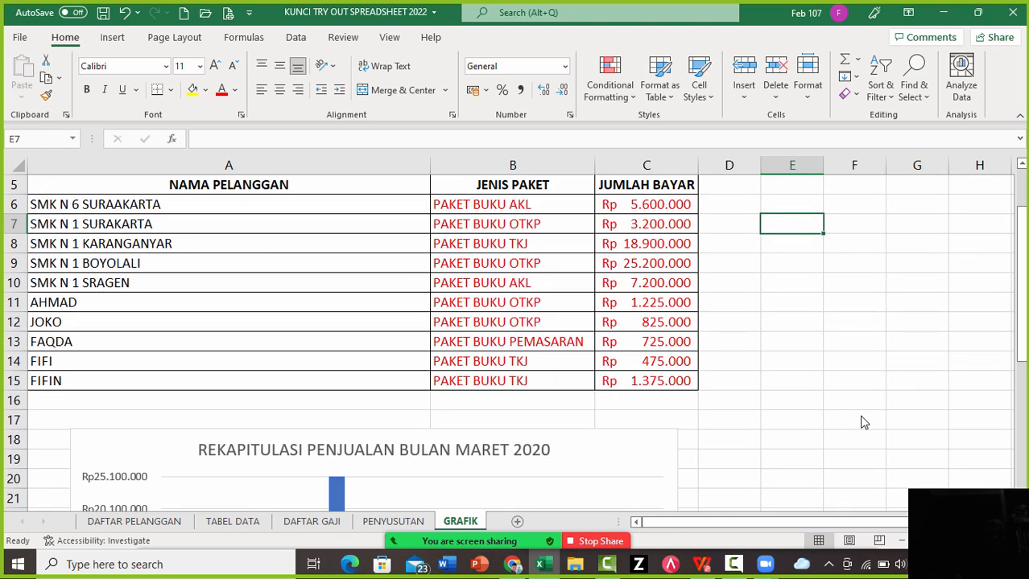
scroll(863, 423, "down", 4)
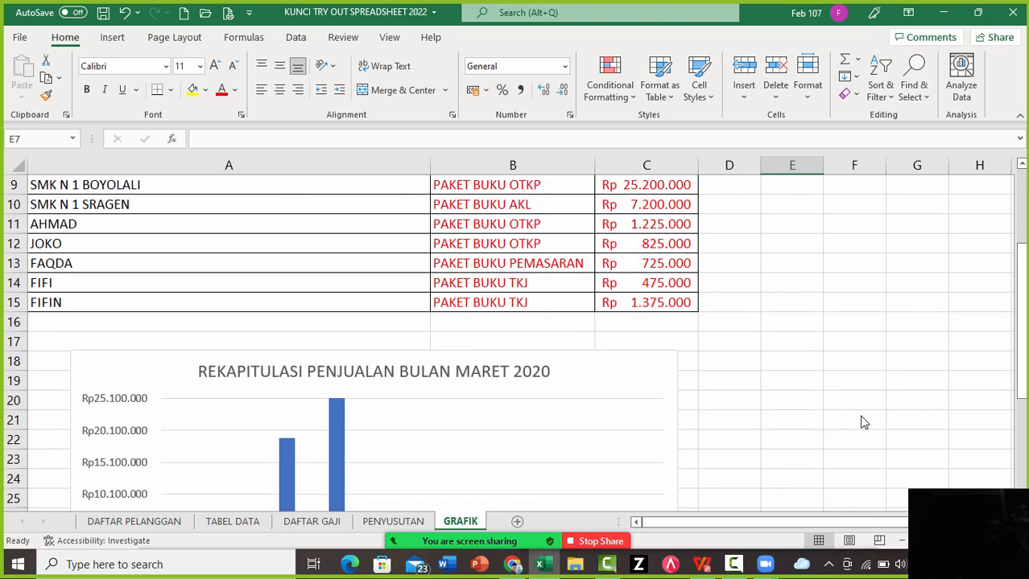
scroll(863, 422, "down", 4)
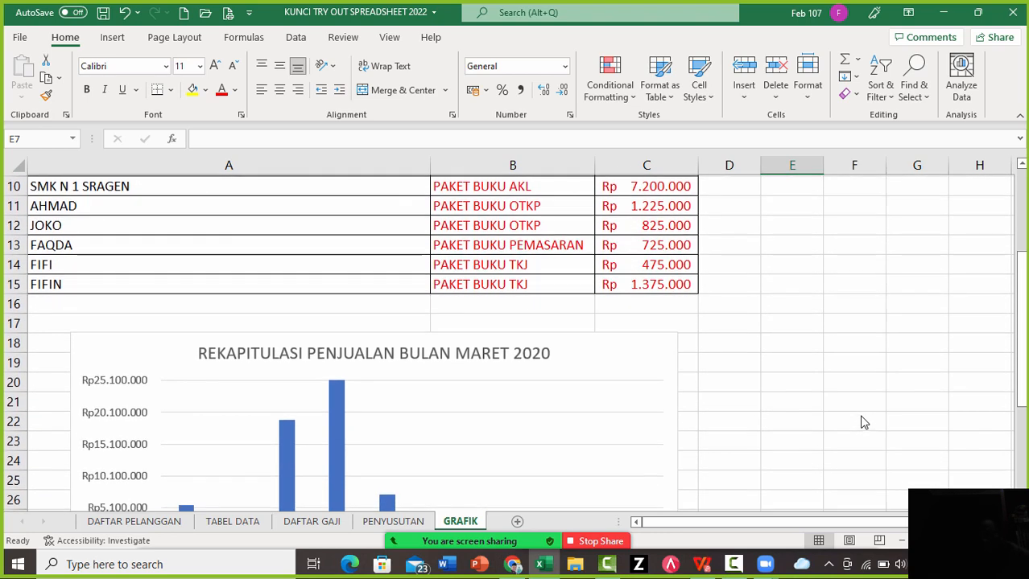
scroll(863, 423, "down", 1)
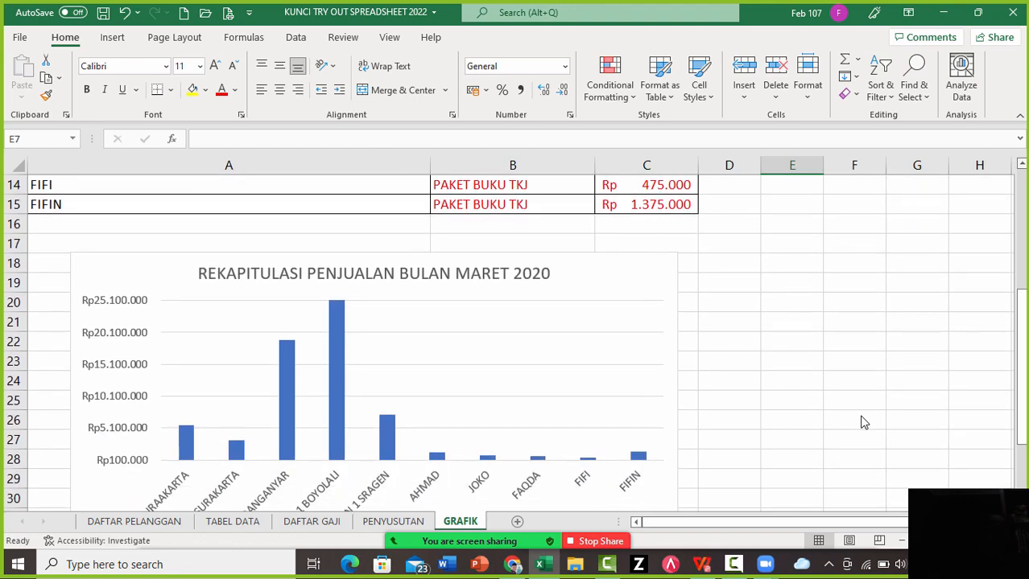
scroll(864, 422, "up", 8)
scroll(863, 422, "up", 5)
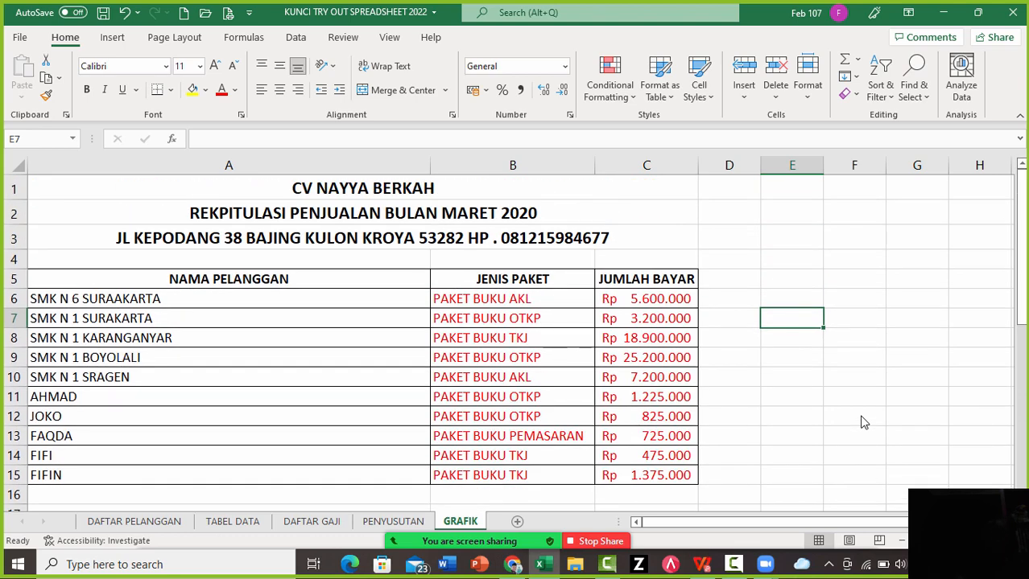
scroll(864, 423, "down", 1)
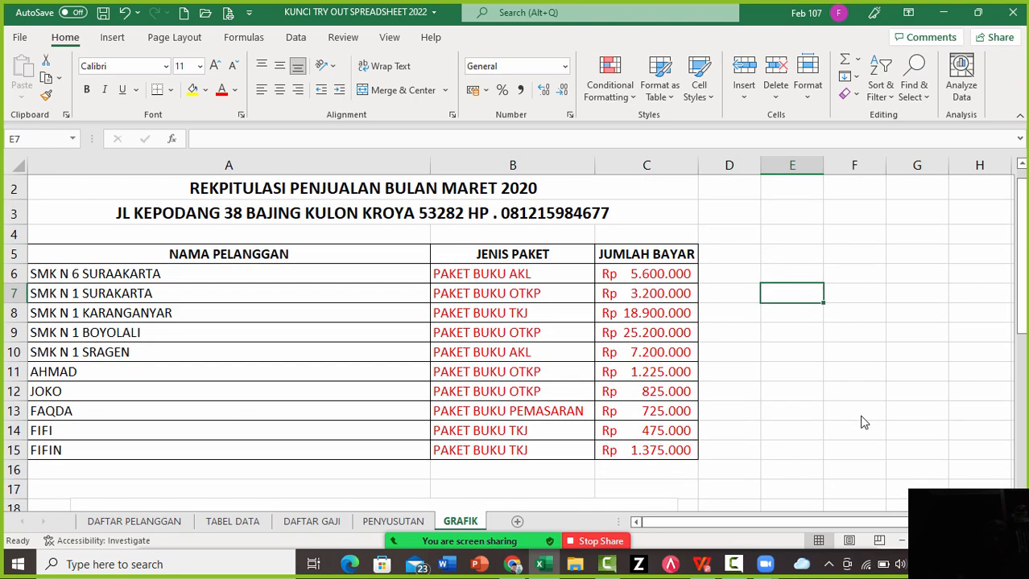
scroll(864, 422, "down", 5)
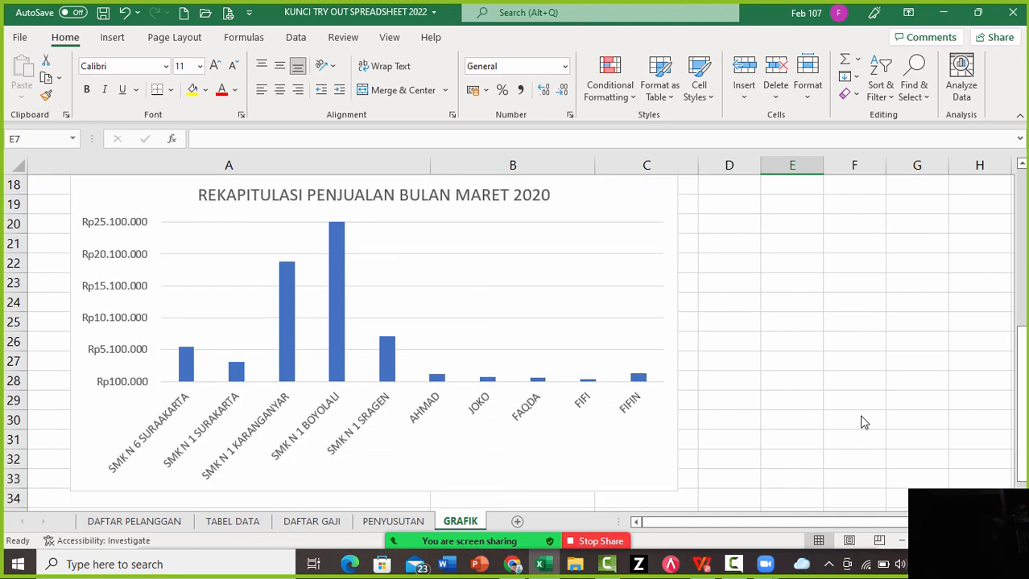
scroll(863, 423, "right", 5)
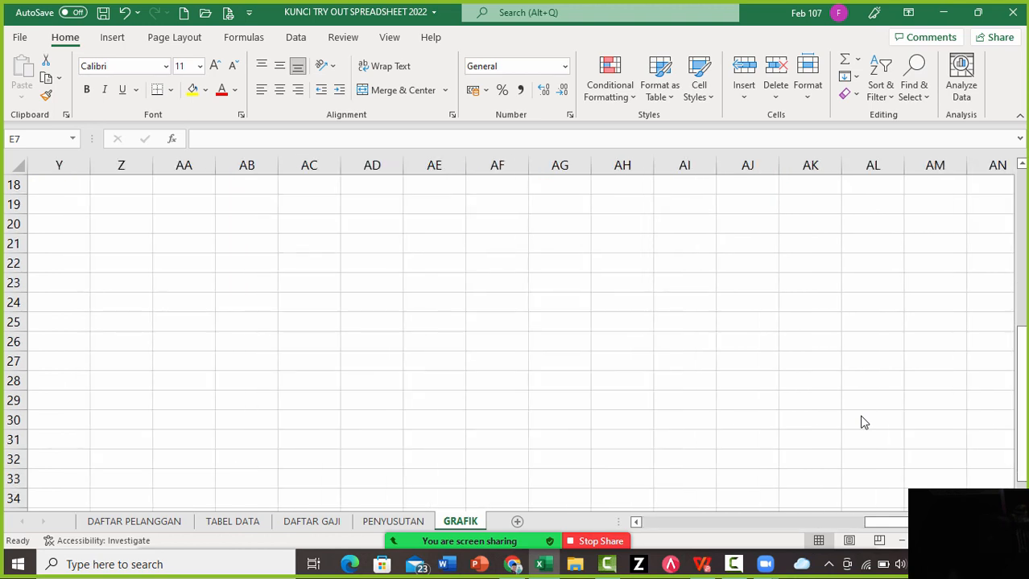
key("ctrl+Page_Up")
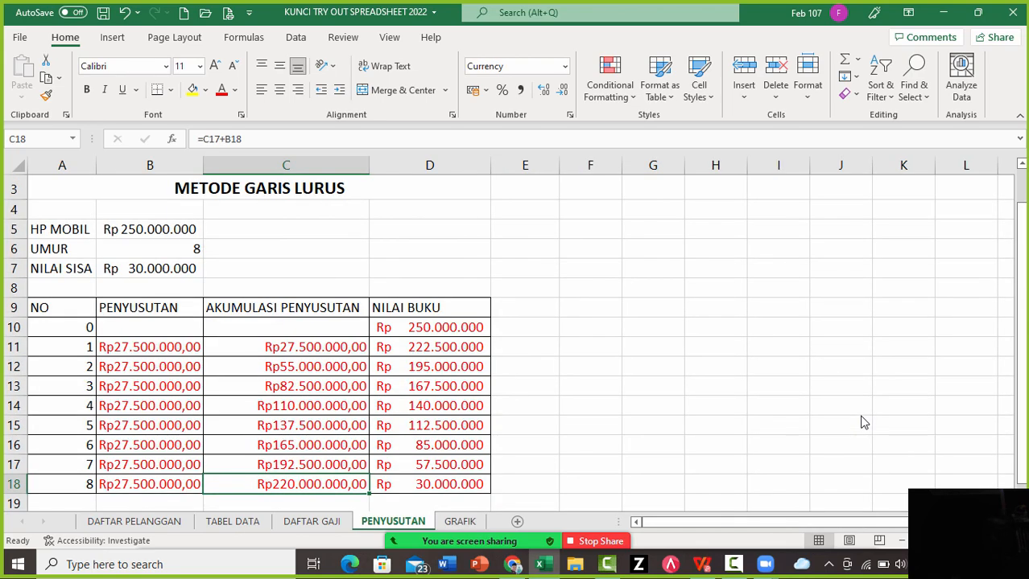
scroll(864, 422, "down", 1, "ctrl")
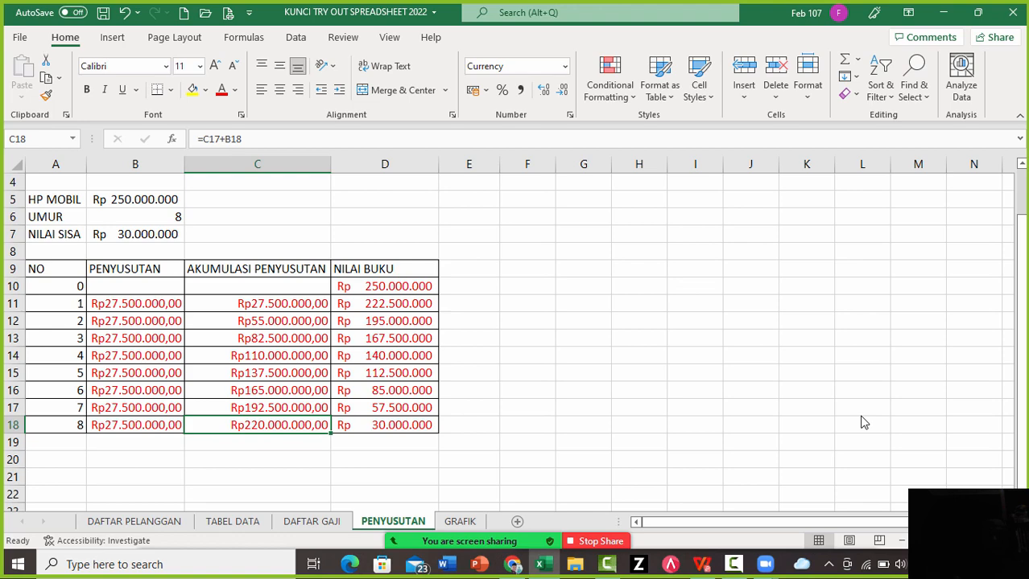
key("ctrl+Page_Down")
scroll(863, 423, "up", 1)
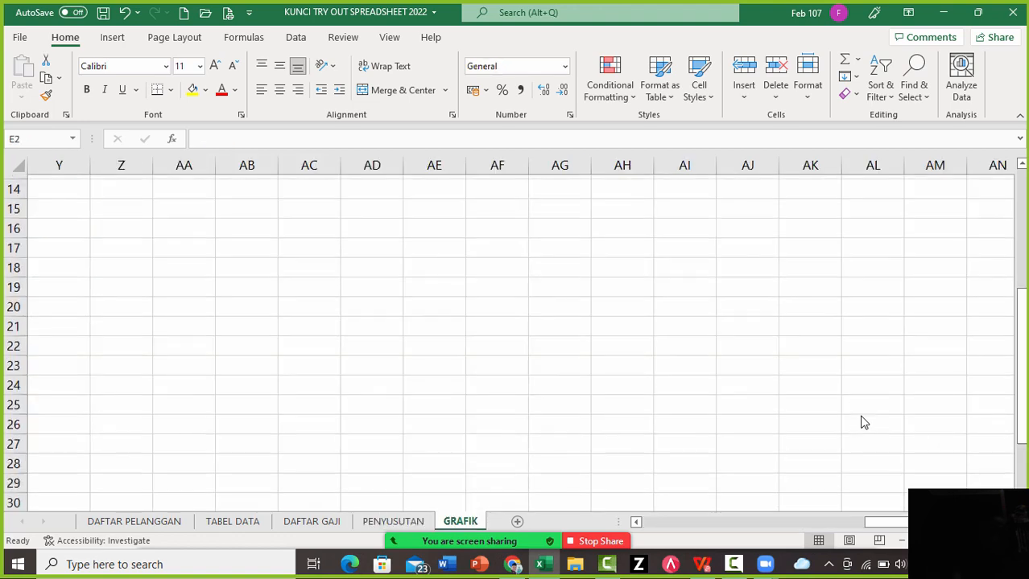
scroll(864, 422, "up", 5)
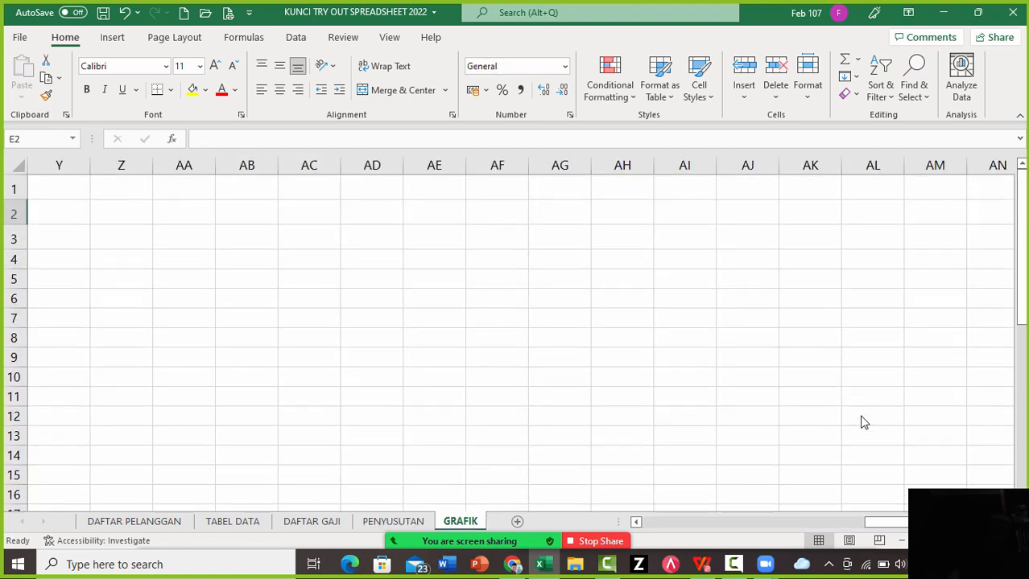
key("ctrl+Home")
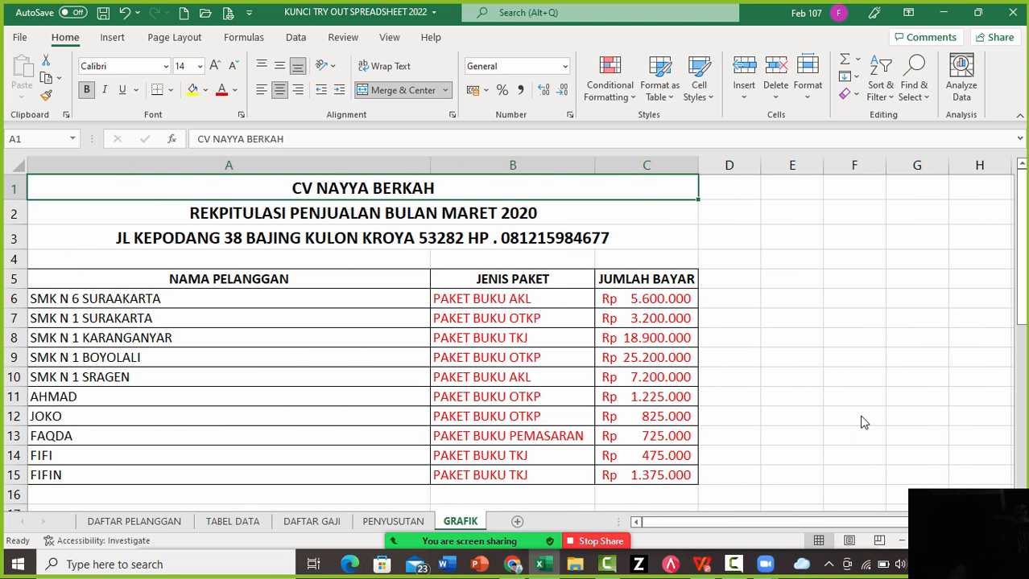
Examine the REKAPITULASI PENJUALAN BULAN MARET 2020 column chart below the recap table on the GRAFIK sheet
key("Down")
key("Down")
key("Down")
key("Down")
key("Down")
key("Down")
key("Down")
key("Down")
key("Down")
key("Down")
key("Down")
key("Down")
key("Down")
key("Down")
key("Down")
key("Down")
key("Down")
key("Down")
key("Down")
key("Down")
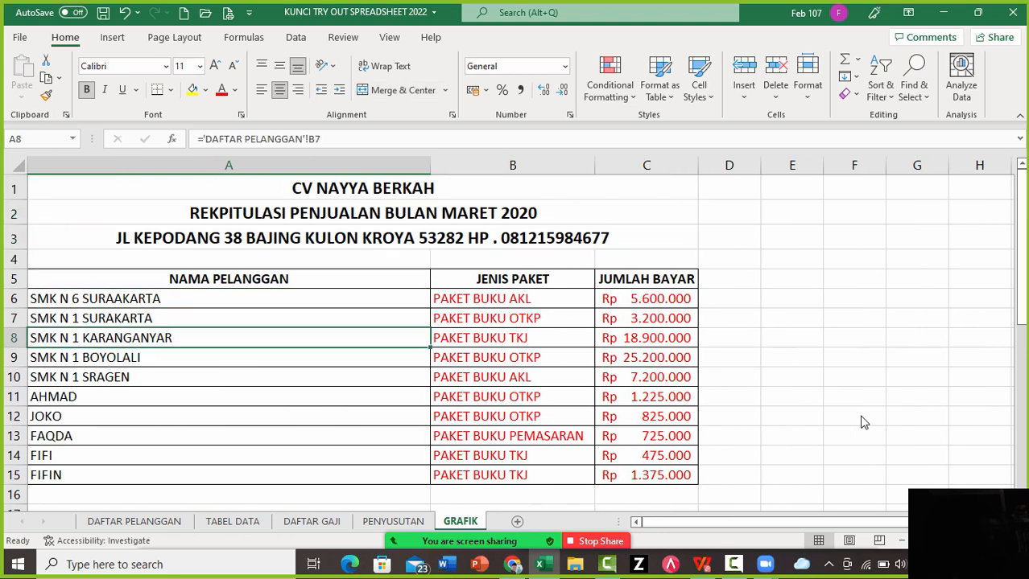
key("Down")
key("Down")
key("Down")
key("Down")
key("Down")
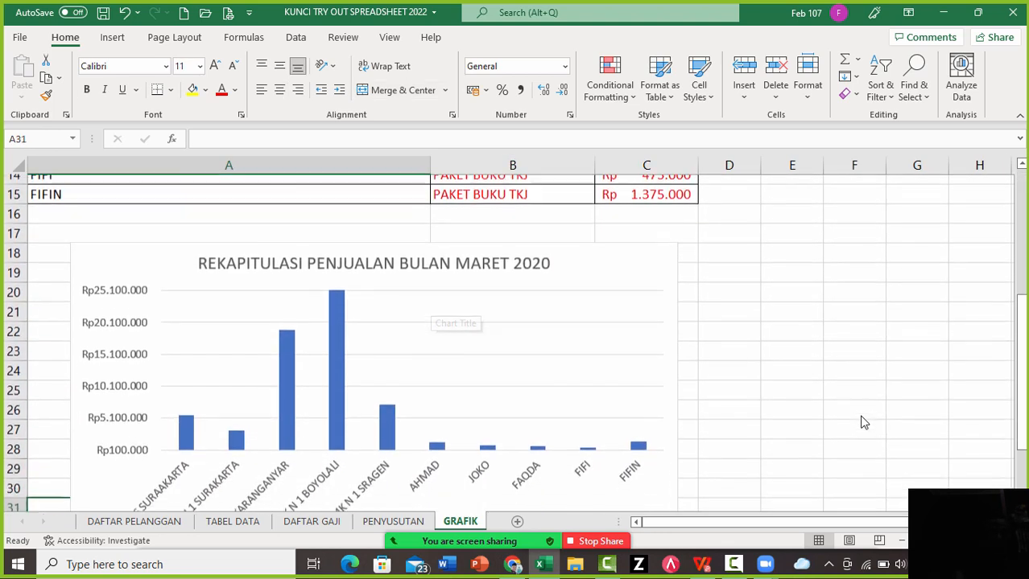
key("Up")
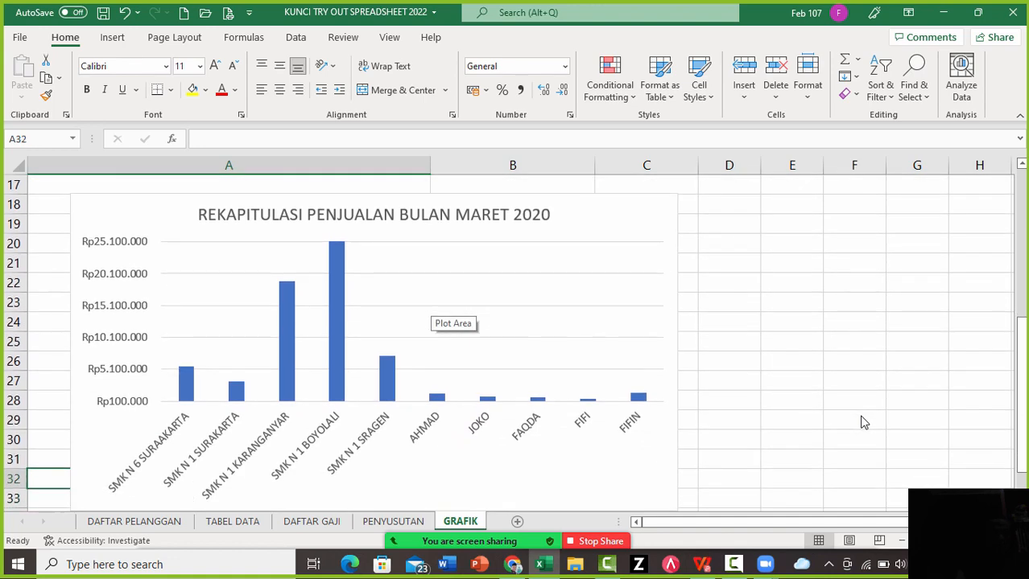
Return to the recap table on the GRAFIK sheet and select its NAMA PELANGGAN header in A5
key("Up")
key("Up")
key("Up")
key("Up")
key("Up")
key("Up")
key("Up")
key("Up")
key("Up")
key("Up")
key("Up")
key("Up")
key("Up")
key("Up")
key("Up")
key("Up")
key("Up")
key("Up")
key("Up")
key("Up")
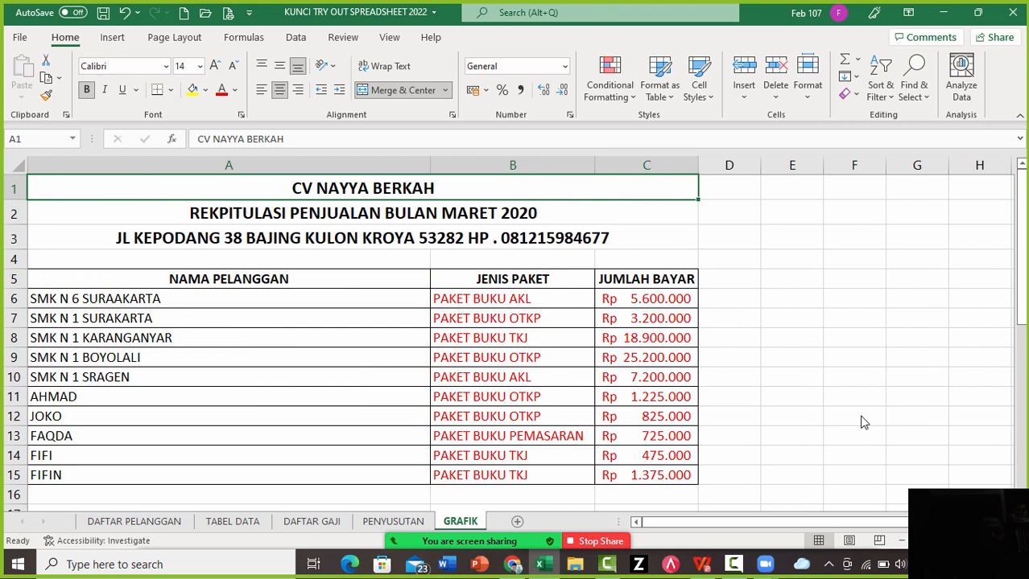
key("Down")
key("Down")
key("Down")
key("Down")
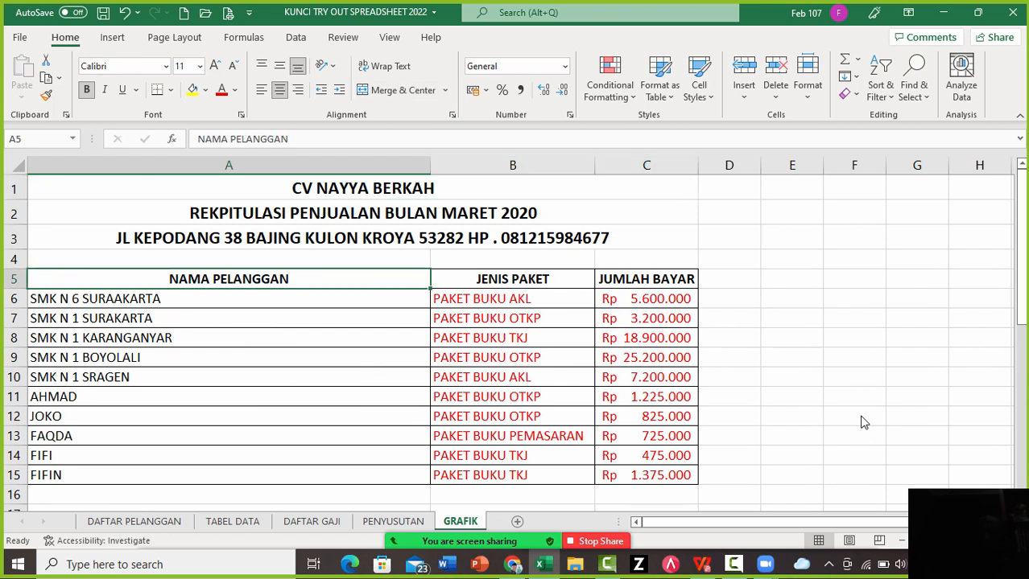
key("shift+Down")
key("shift+Down")
key("shift+Down")
key("shift+Down")
key("shift+Down")
key("shift+Down")
key("shift+Down")
key("shift+Down")
key("shift+Down")
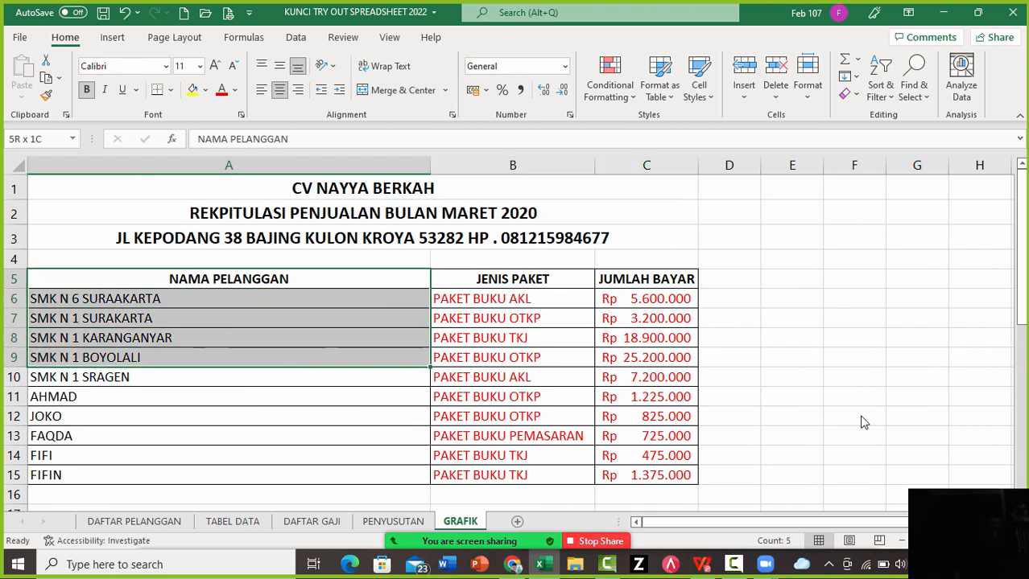
key("shift+Down")
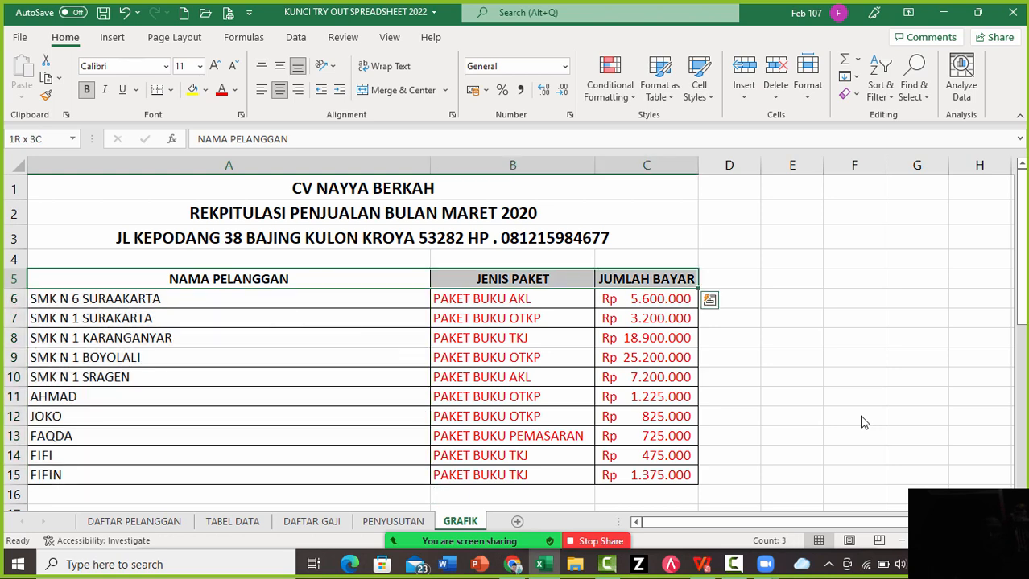
key("ctrl+shift+Left")
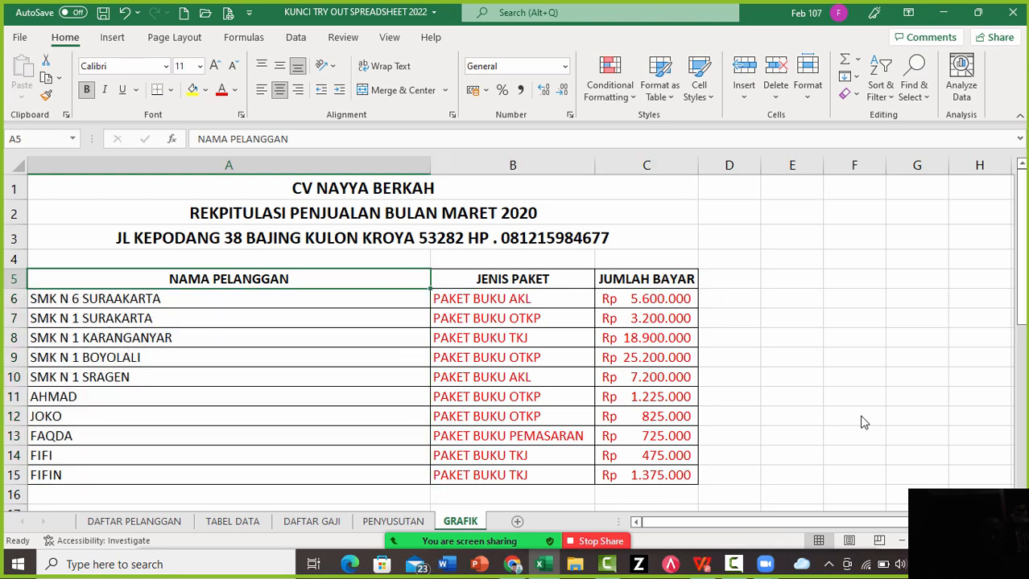
key("ctrl+Down")
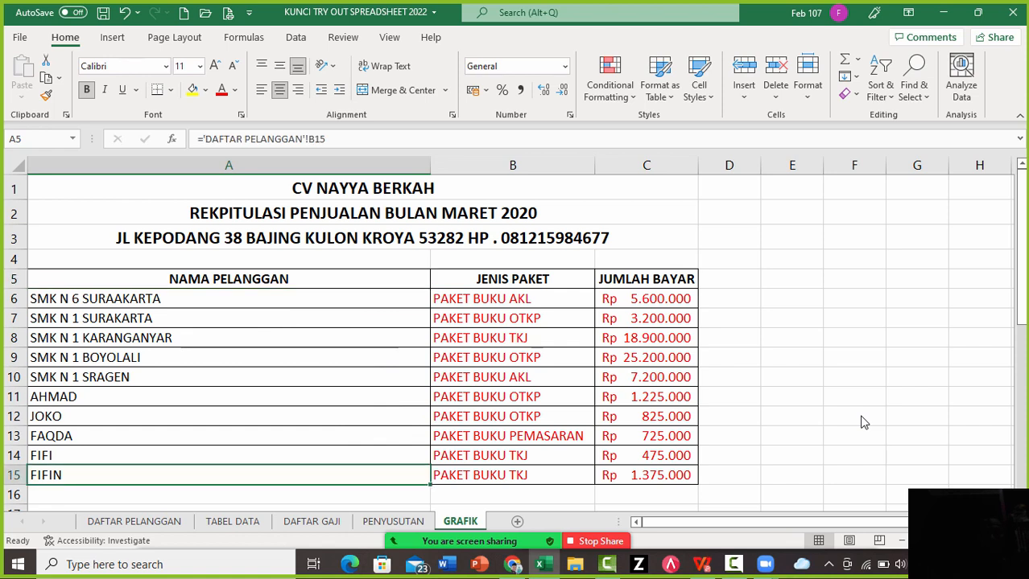
key("ctrl+Up")
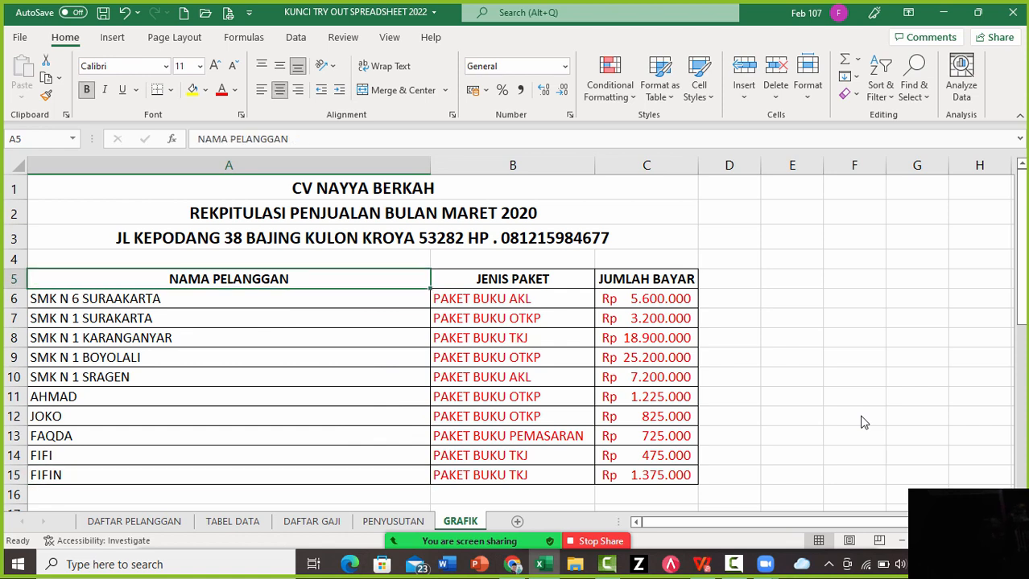
Insert a 2-D clustered column chart from the customer sales table on the GRAFIK sheet
left_click(228, 456)
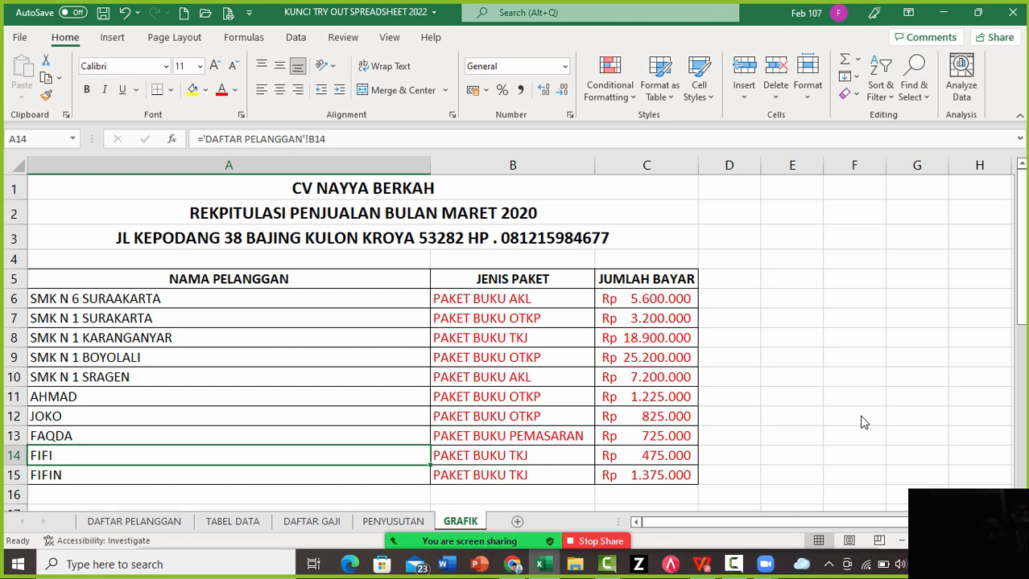
left_click(113, 37)
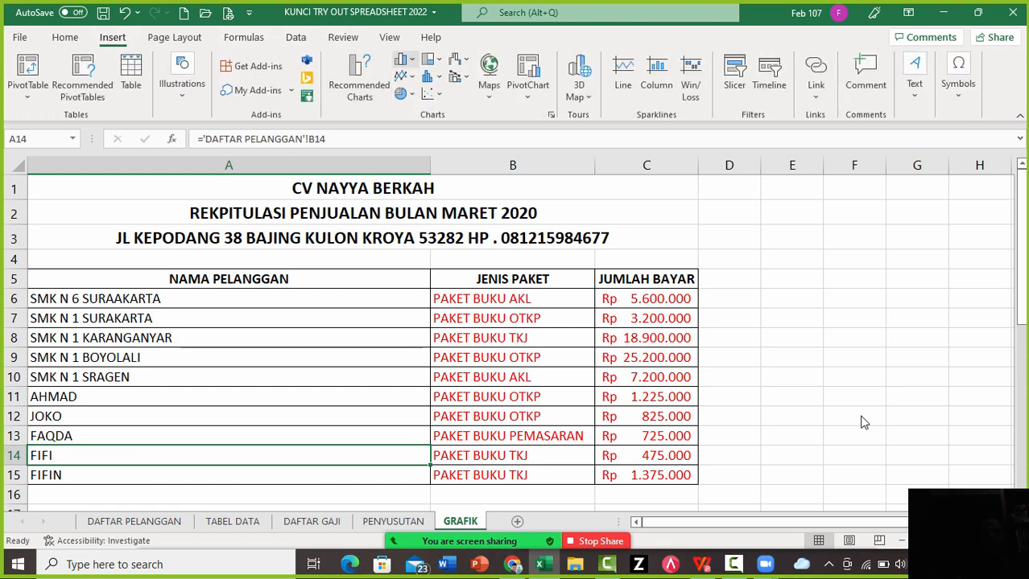
left_click(405, 59)
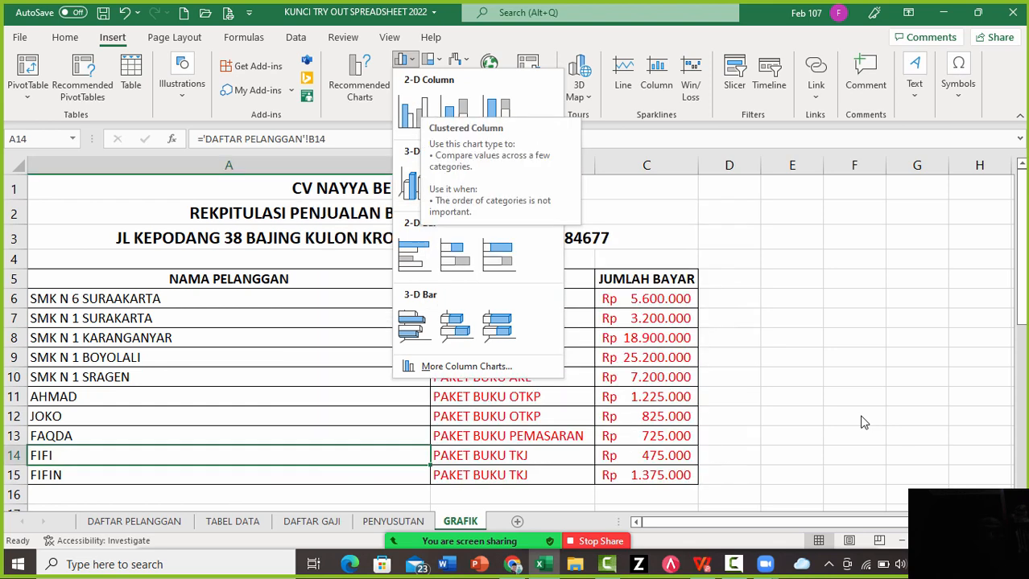
key("Escape")
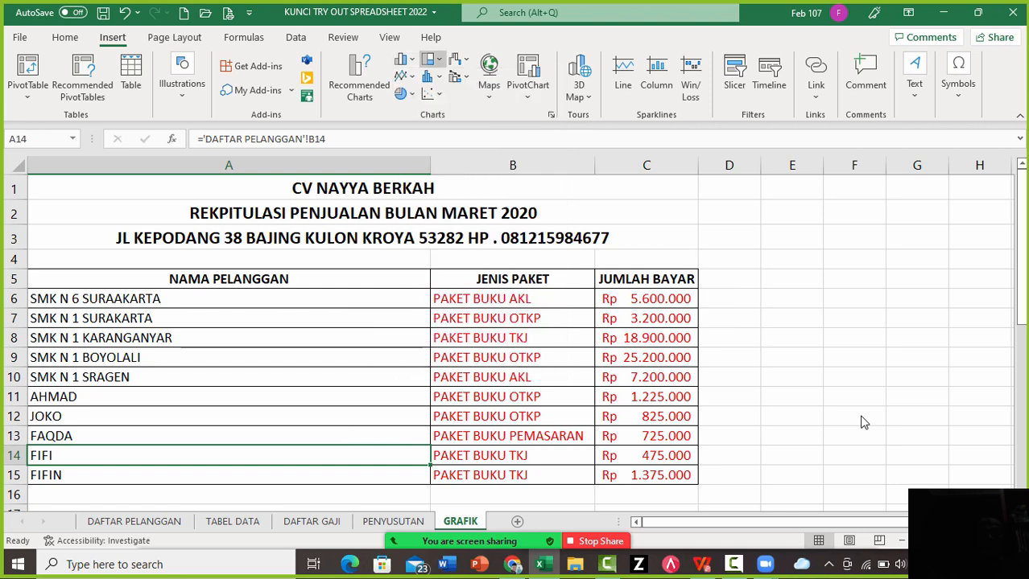
key("Down")
key("Return")
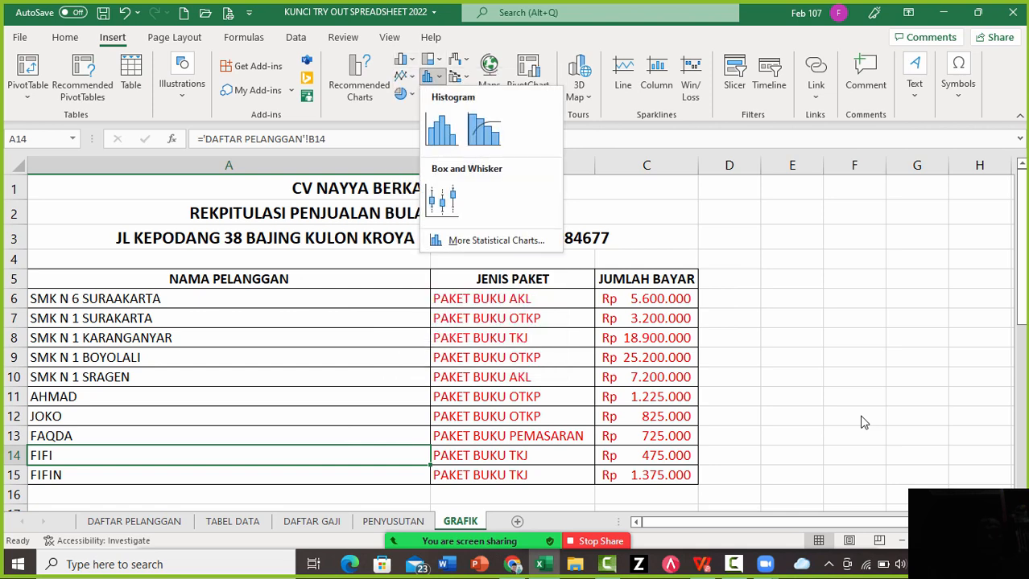
key("Escape")
key("Up")
key("Return")
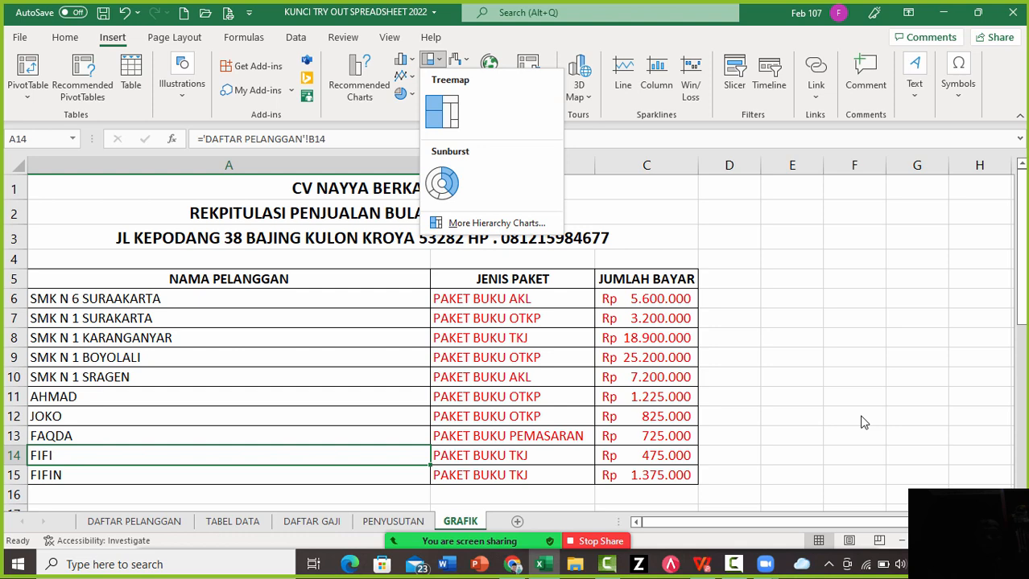
key("Escape")
key("Up")
key("Return")
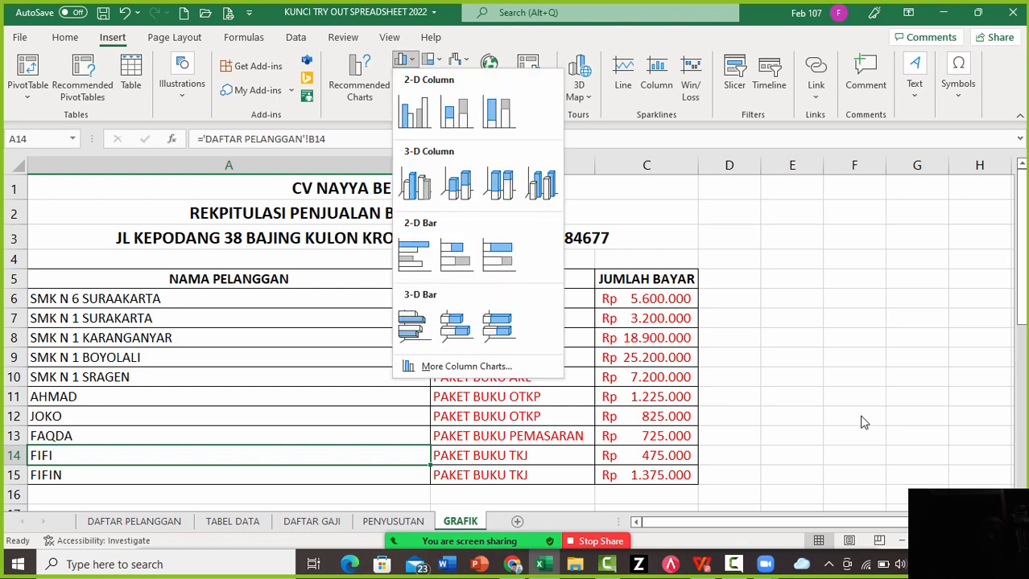
key("Down")
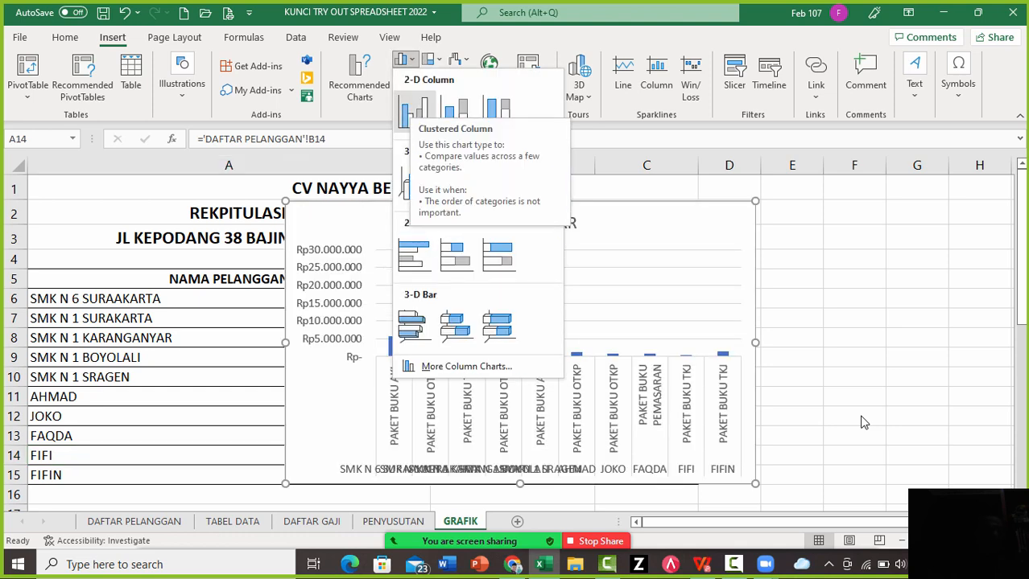
key("Return")
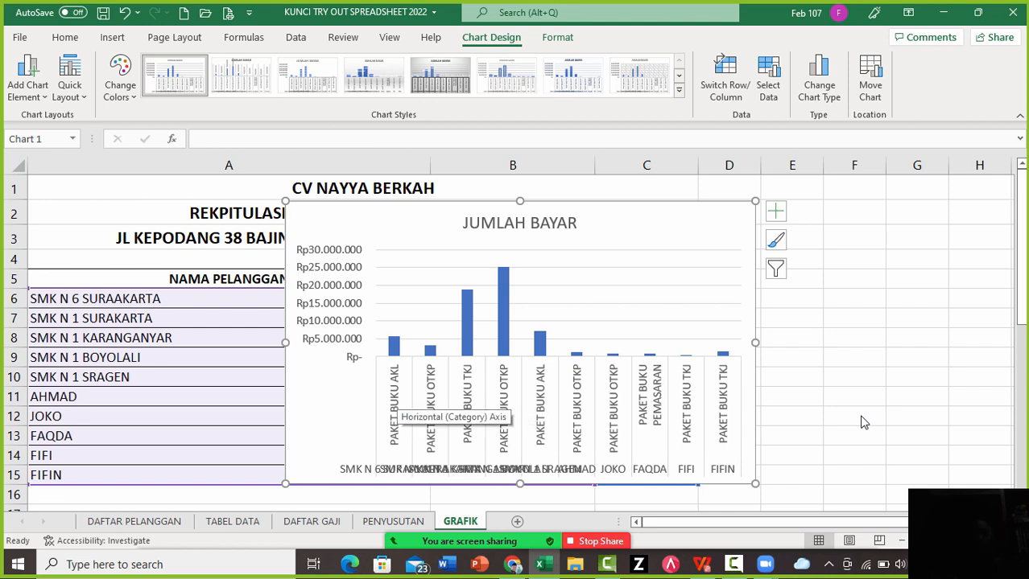
Delete the horizontal category axis with the package and customer labels from the column chart
left_click(398, 396)
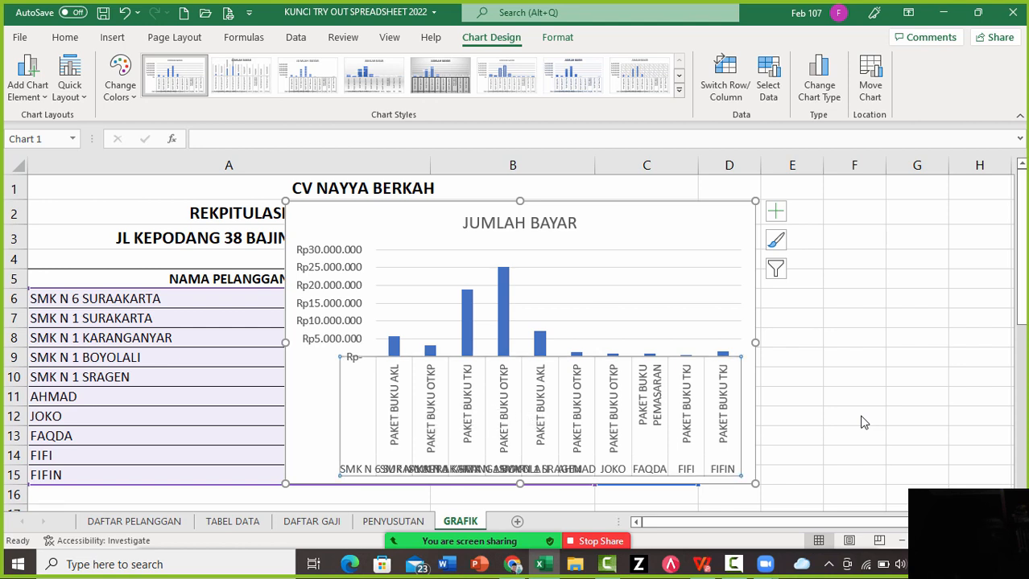
key("ctrl+1")
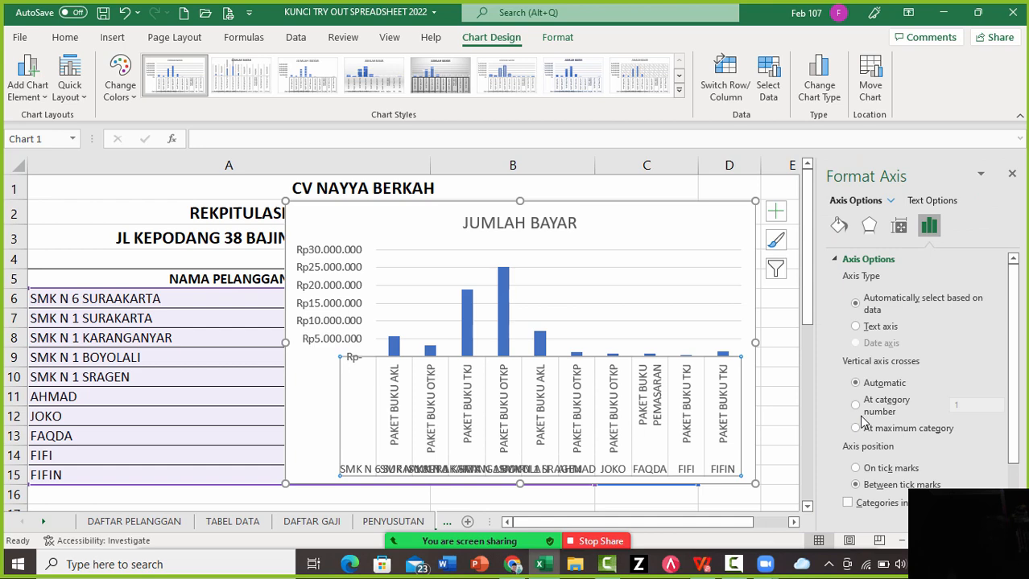
key("Delete")
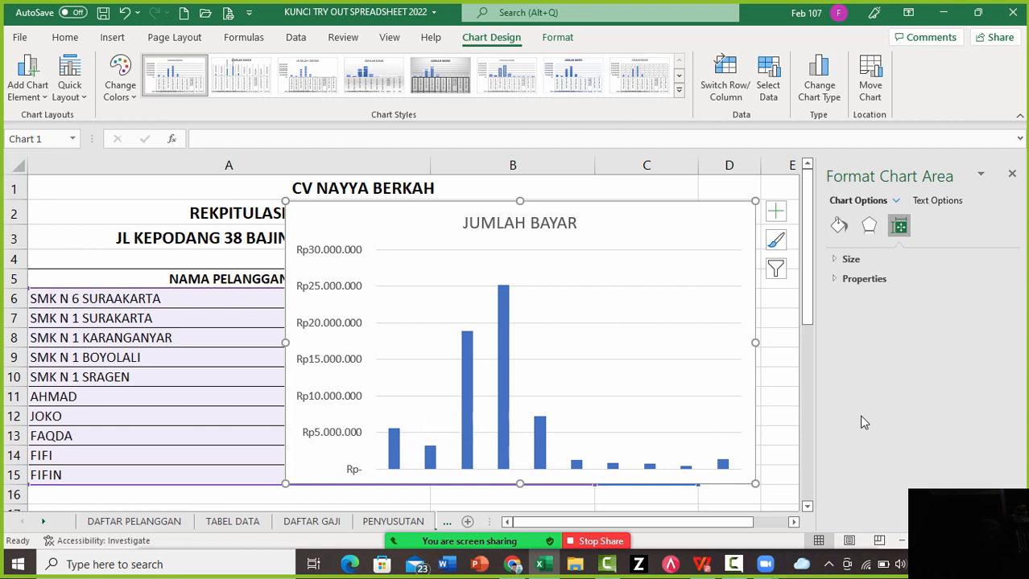
Select the column chart's vertical value axis for formatting
left_click(536, 224)
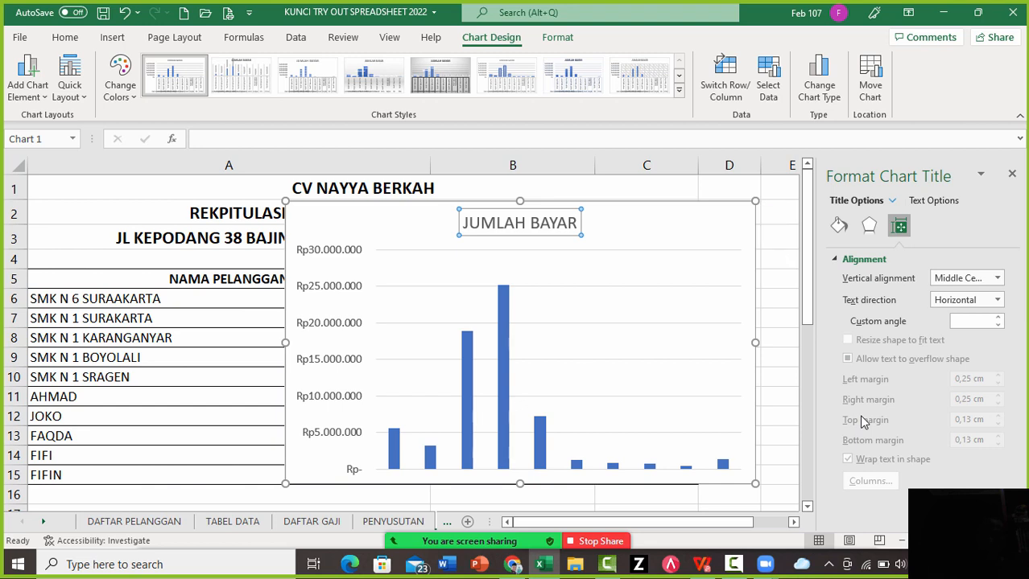
double_click(493, 223)
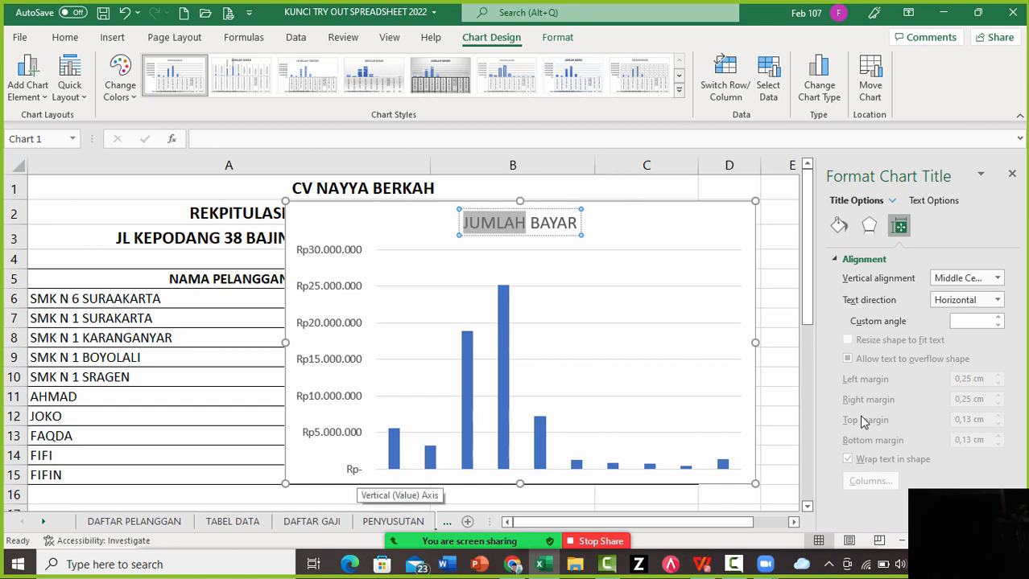
left_click(354, 471)
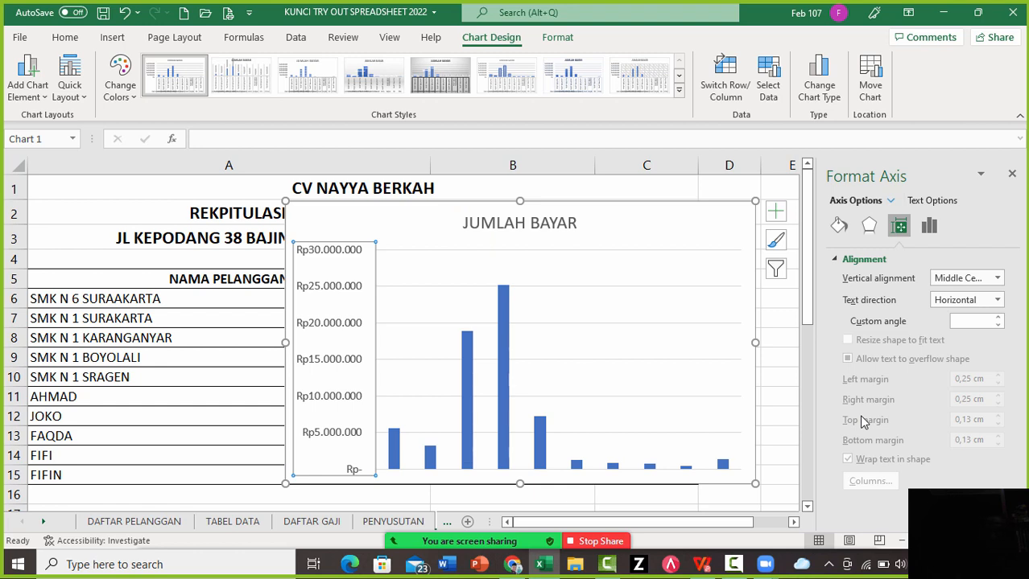
Switch to the try-out PDF in WPS Office, examine the Lampiran F1 sample chart, and return to the Excel workbook
left_click(701, 565)
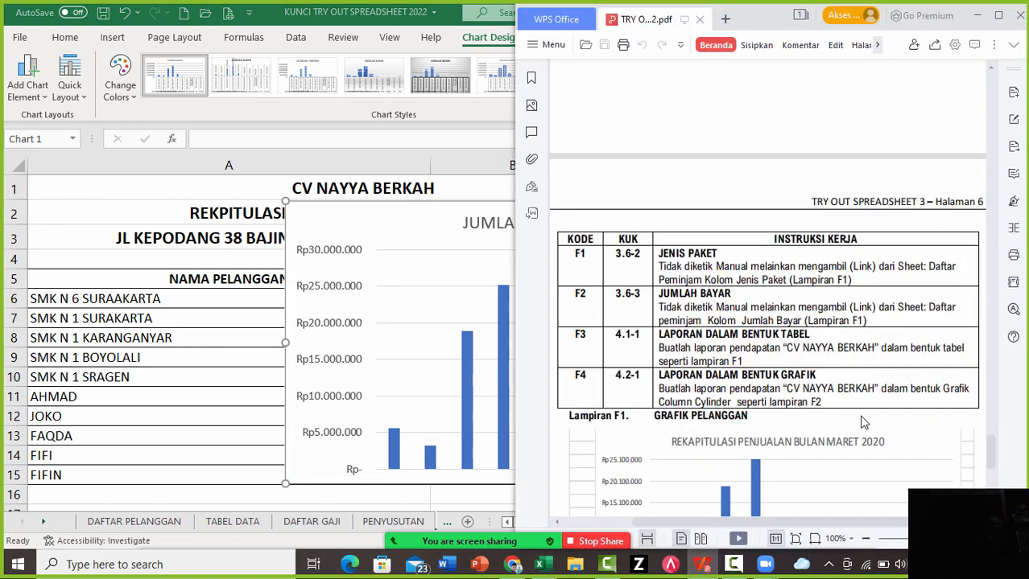
scroll(862, 423, "down", 5)
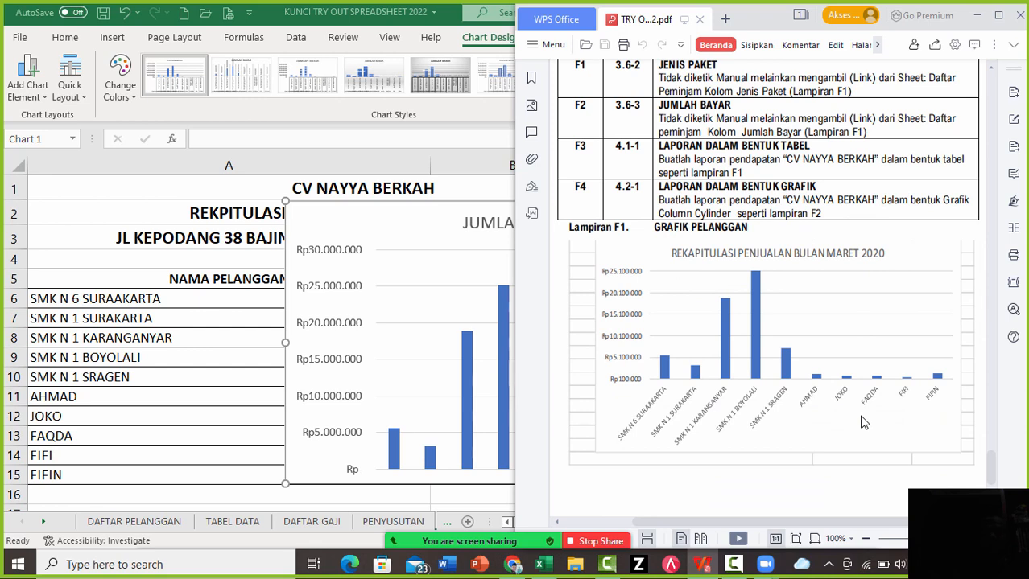
key("alt+Tab")
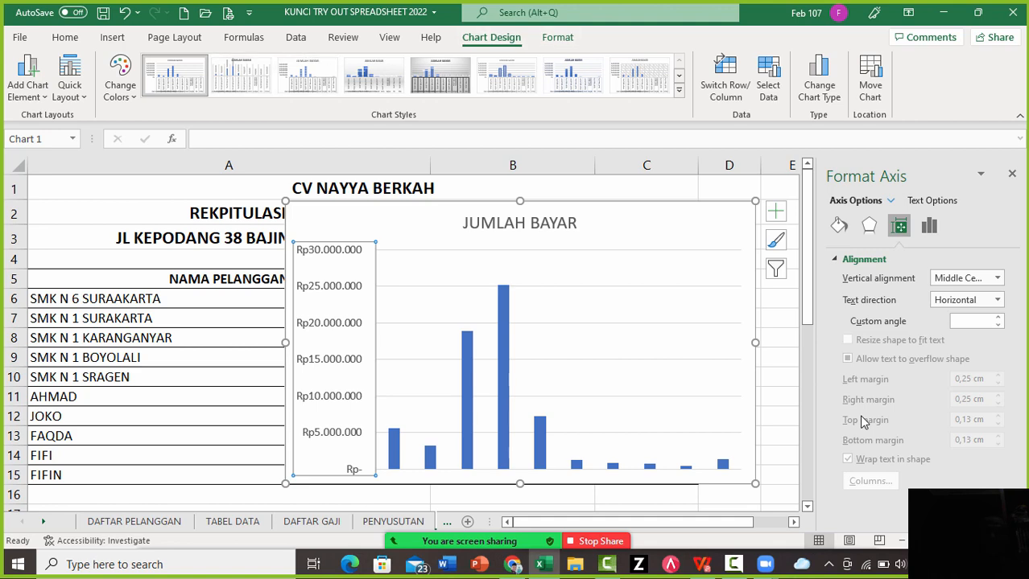
Set the vertical value axis minimum bound to 100000
left_click(558, 37)
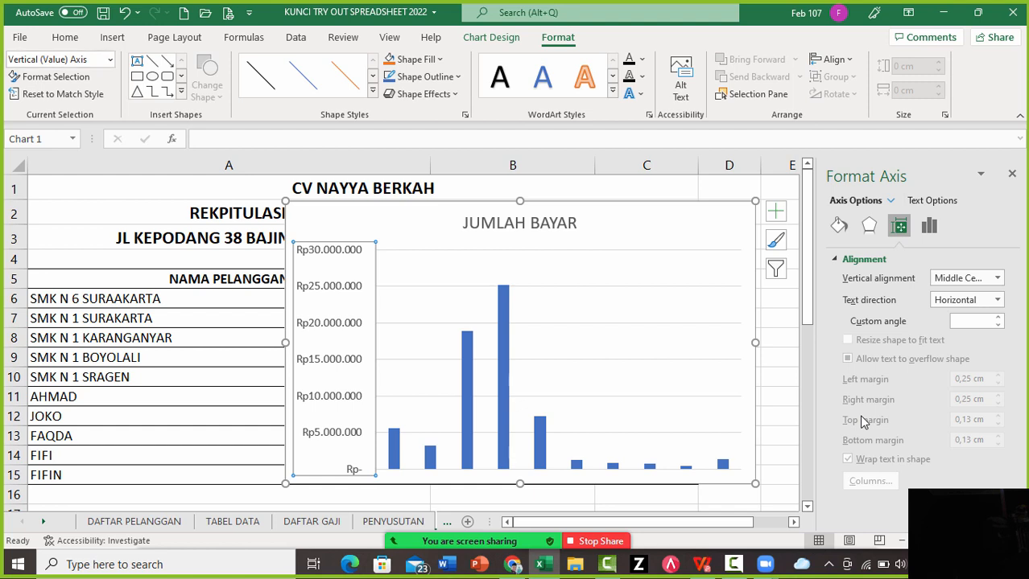
left_click(55, 76)
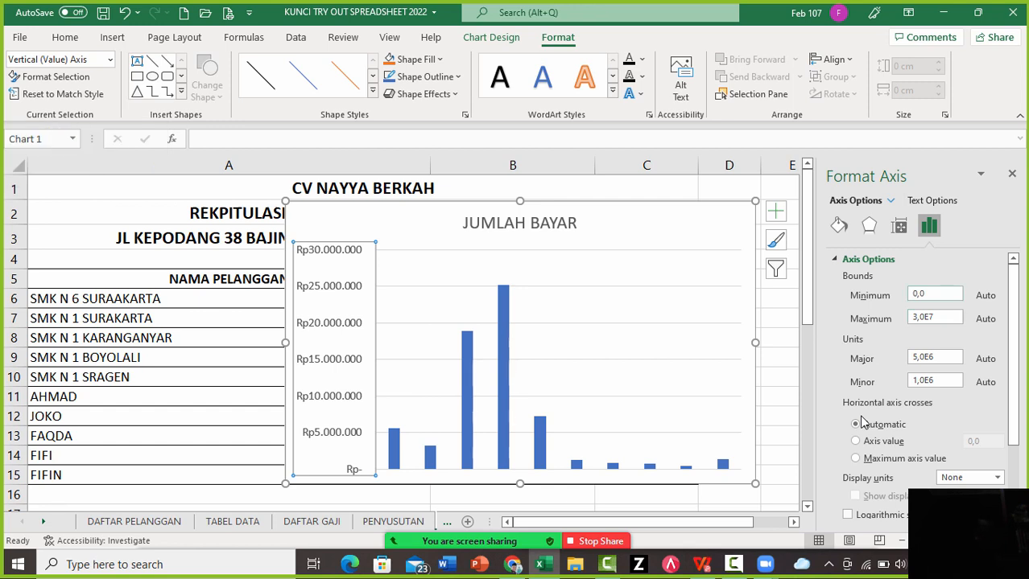
key("BackSpace")
key("BackSpace")
key("BackSpace")
type("100000")
key("Tab")
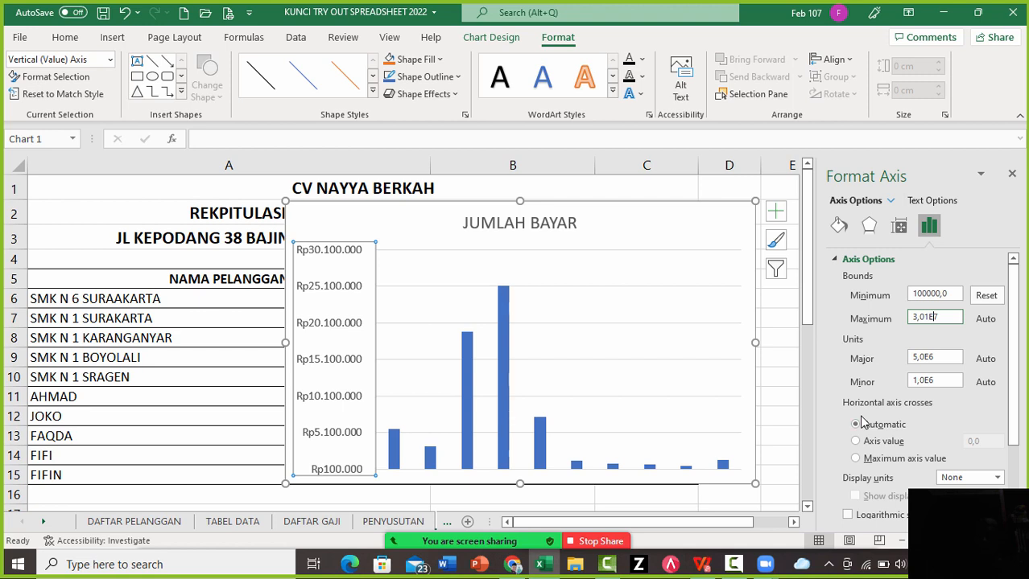
scroll(861, 424, "down", 3)
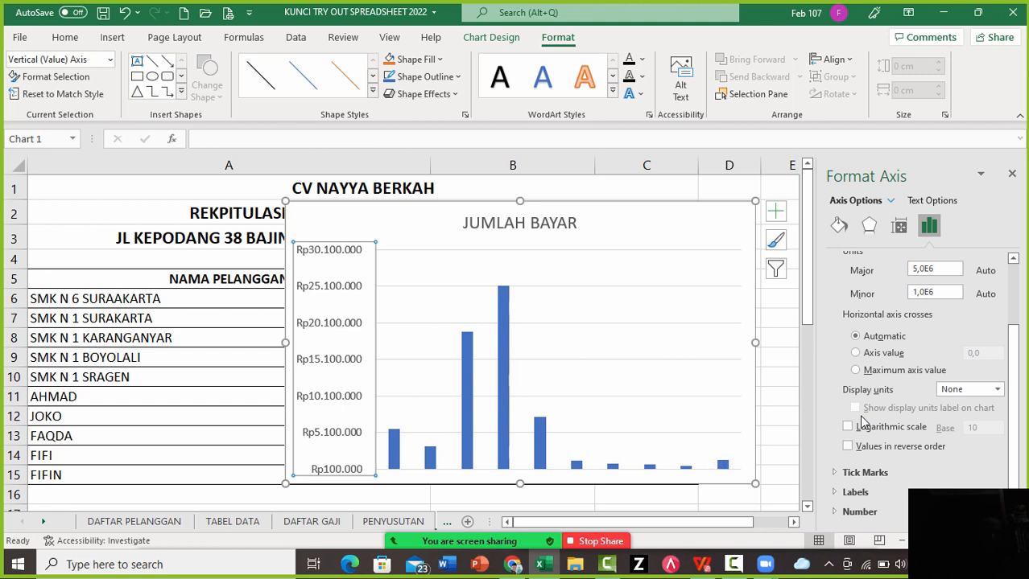
Replace the chart title with "REKAPITULASI ...MARET 2020"
key("Down")
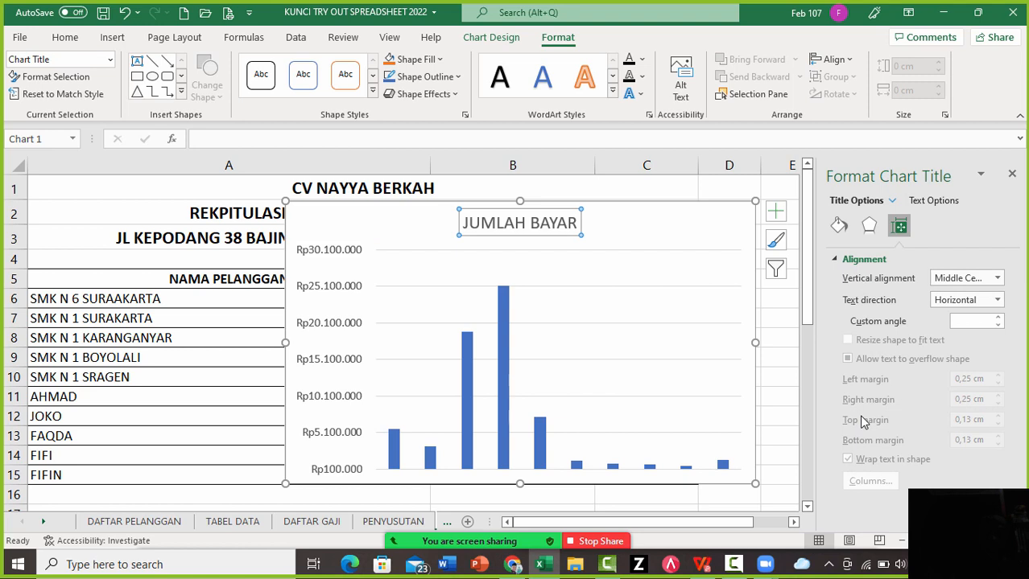
left_click(568, 223)
key("ctrl+shift+Left")
key("ctrl+shift+Left")
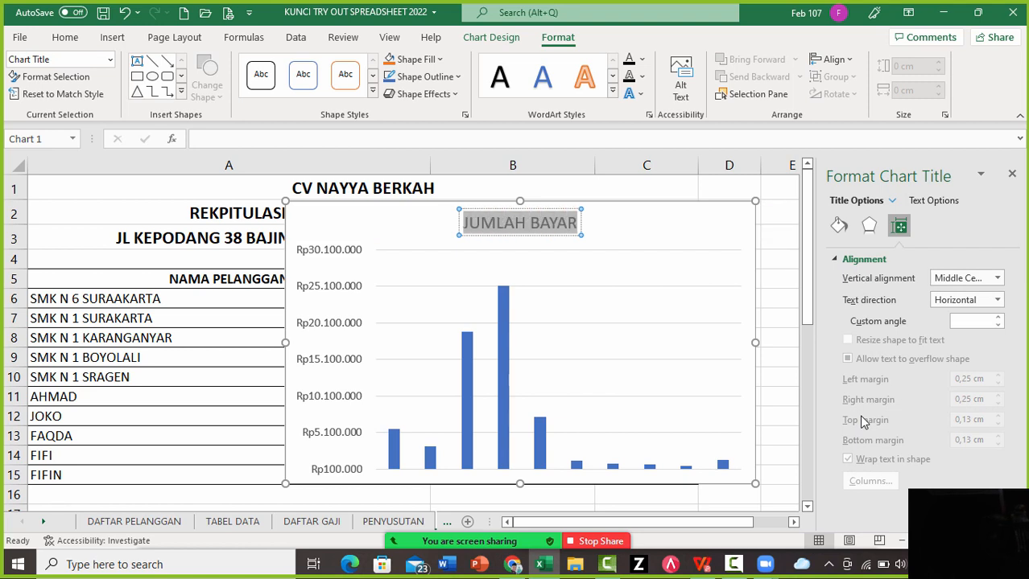
type("REKAP")
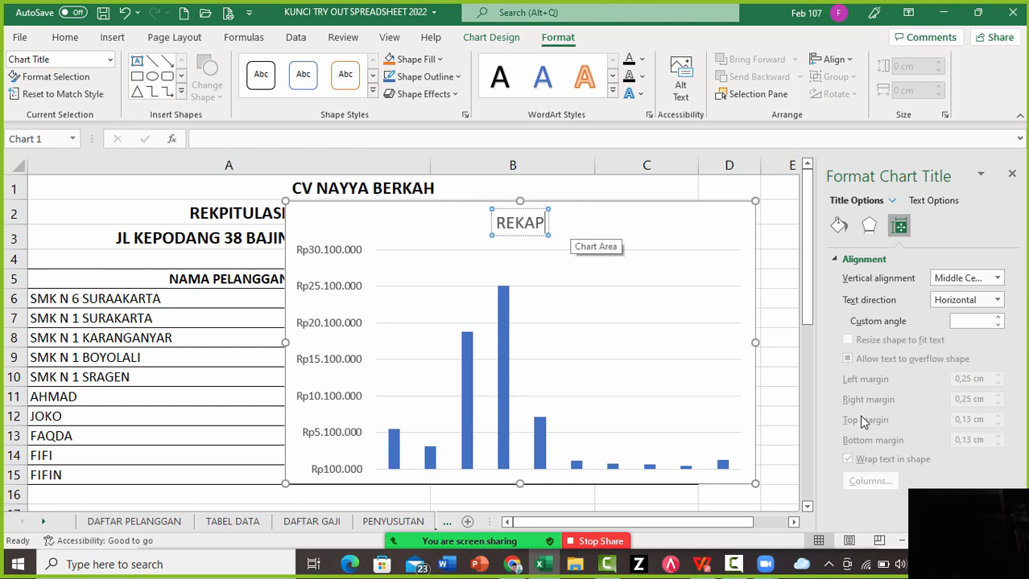
type("ITULASI")
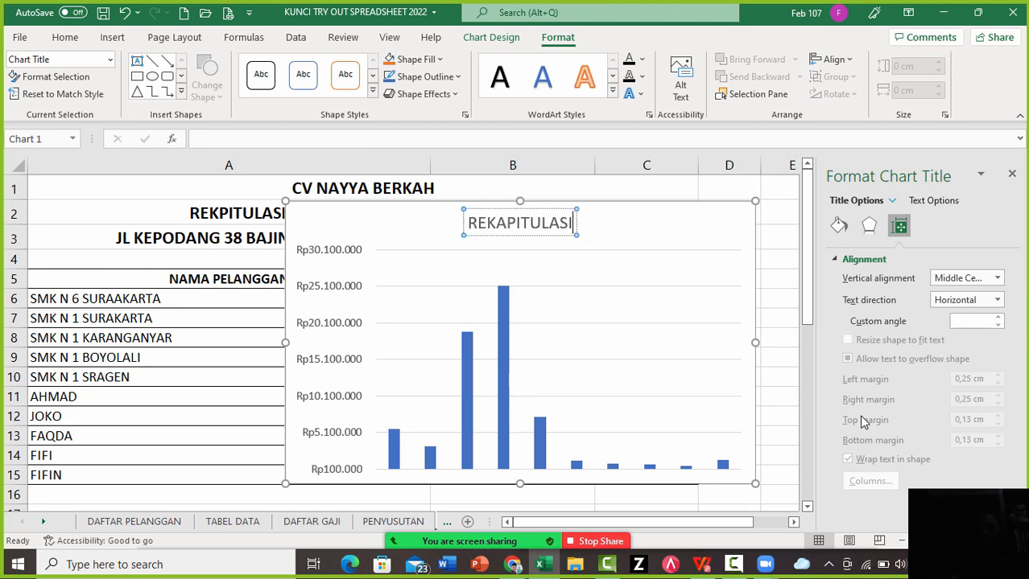
type(" ...MA")
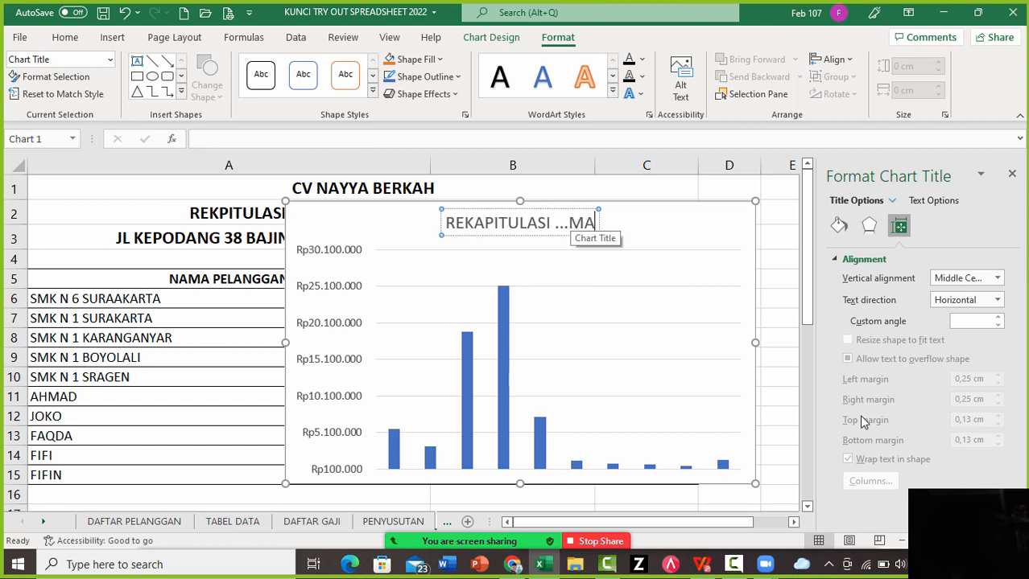
type("RET 2020")
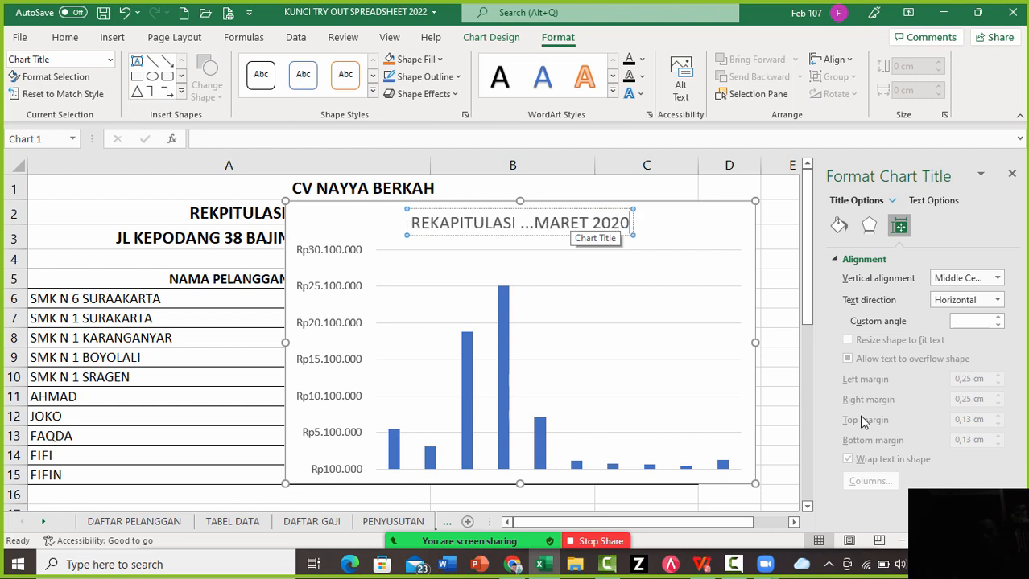
key("Tab")
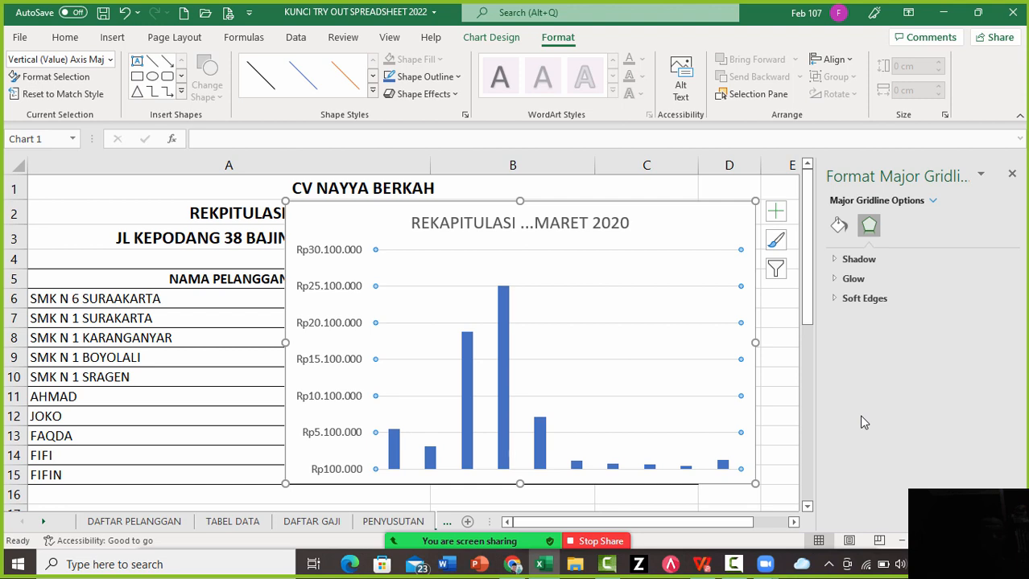
Enlarge the "REKAPITULASI ...MARET 2020" chart downward to a height of about 8.59 cm
left_click(110, 59)
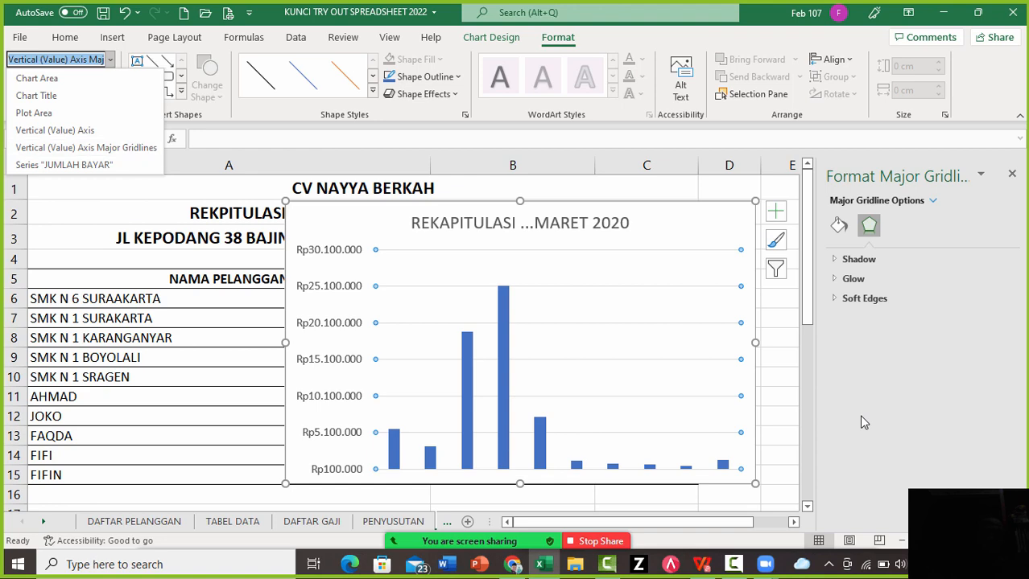
left_click(864, 423)
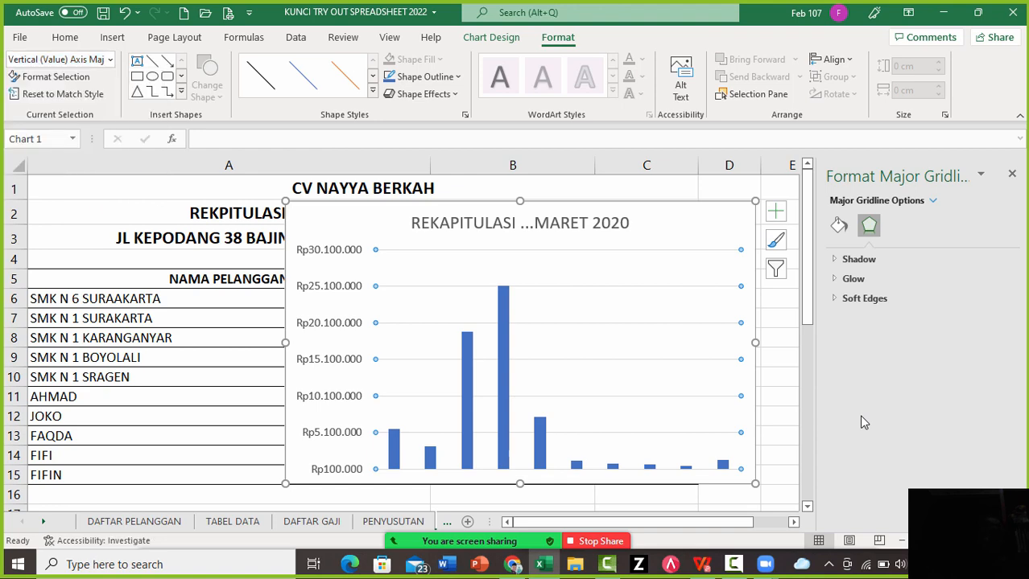
scroll(403, 338, "down", 1)
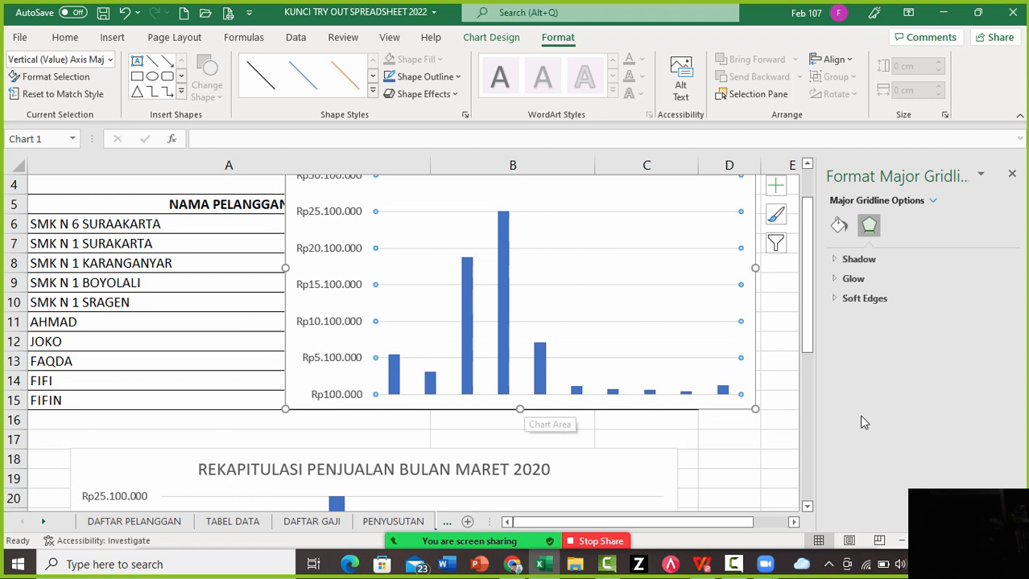
left_click_drag(520, 409, 520, 445)
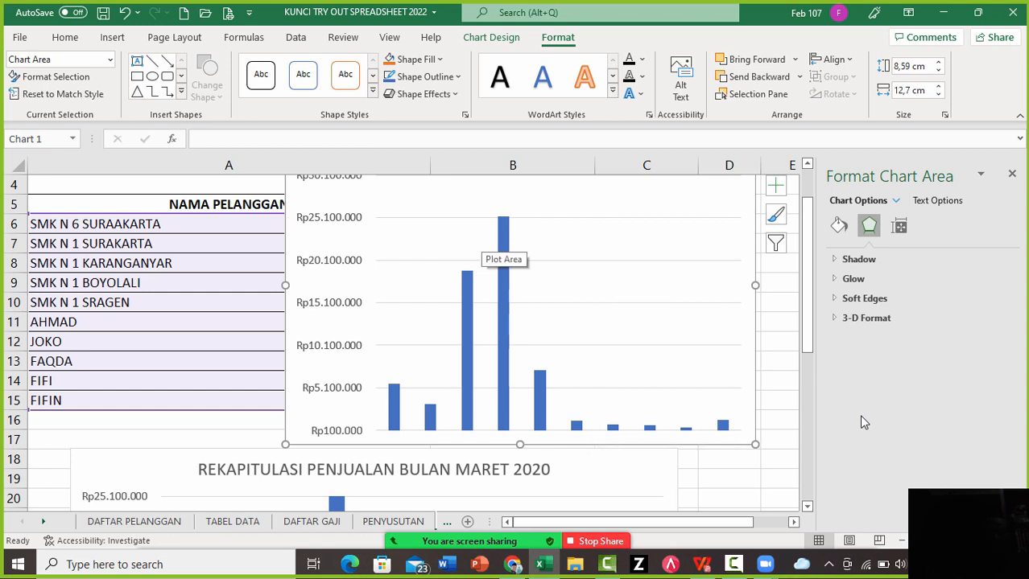
Add a series to the chart's data source named from GRAFIK A6:A15, and exclude that series from the chart
left_click(492, 38)
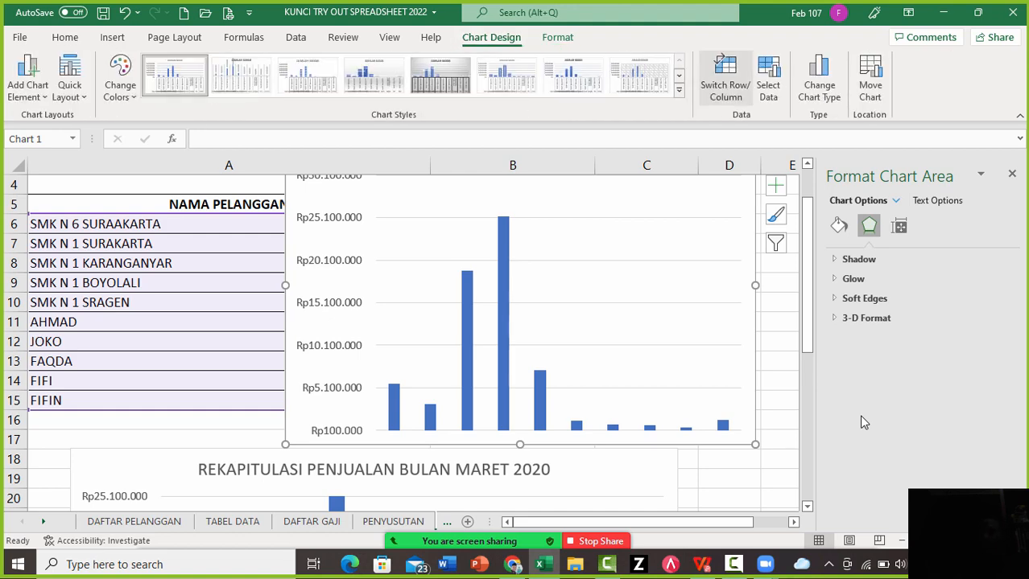
left_click(767, 78)
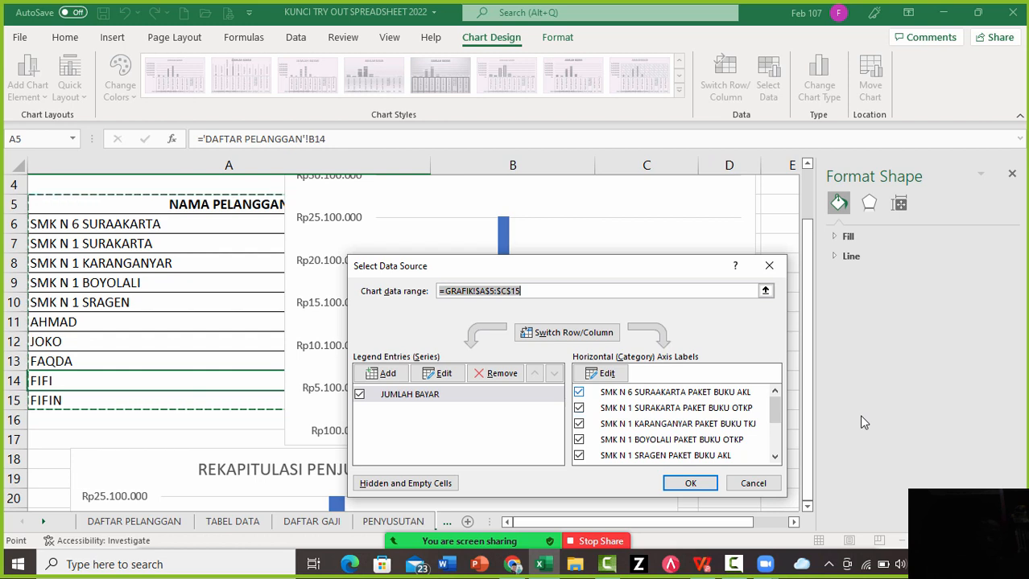
left_click(386, 374)
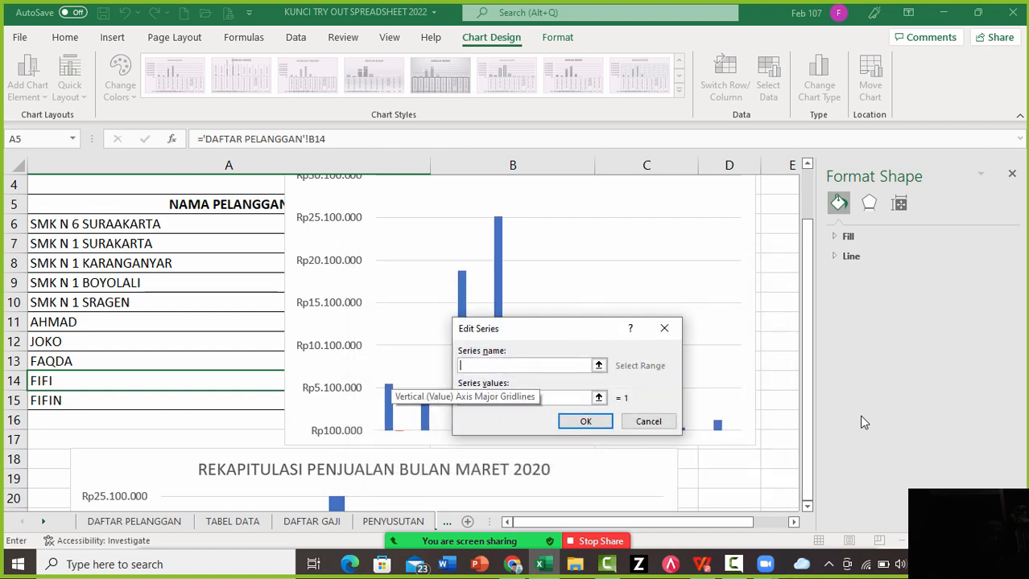
left_click_drag(201, 225, 201, 400)
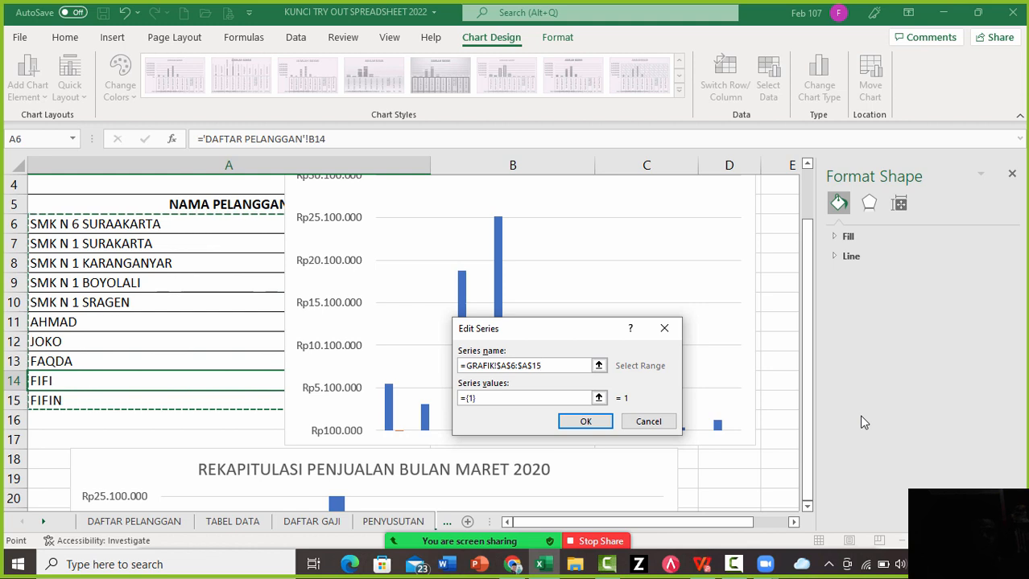
left_click(585, 422)
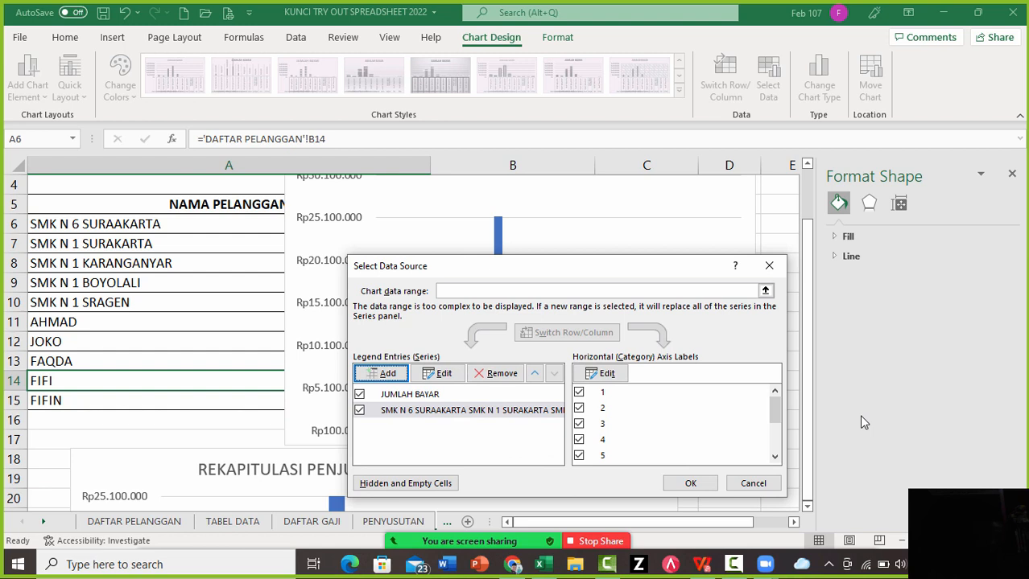
key("Tab")
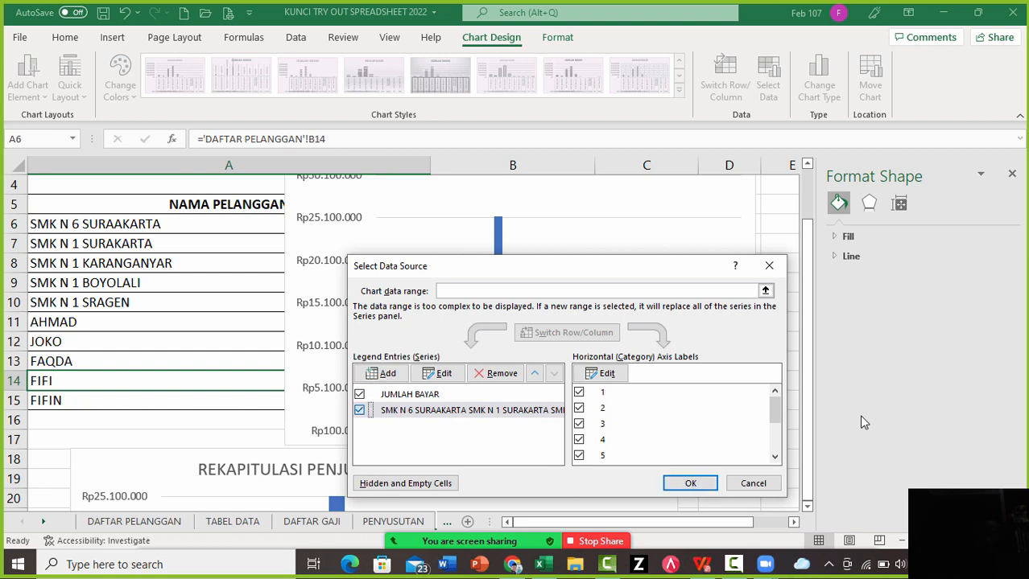
key("space")
Set the chart's horizontal axis label range to the customer names in A6:A15 and apply the data source changes
key("Tab")
key("space")
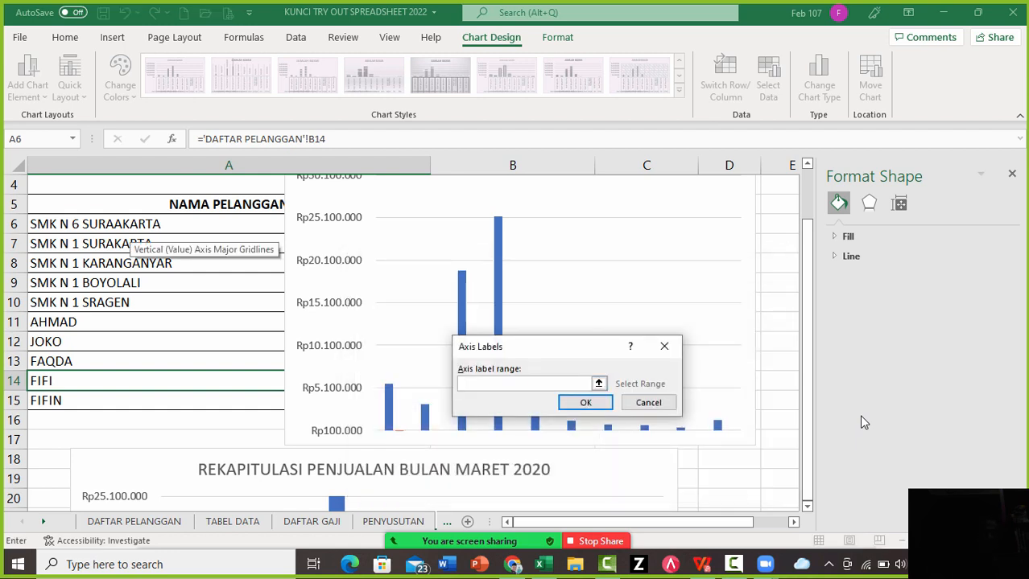
left_click(128, 226)
left_click_drag(128, 225, 127, 401)
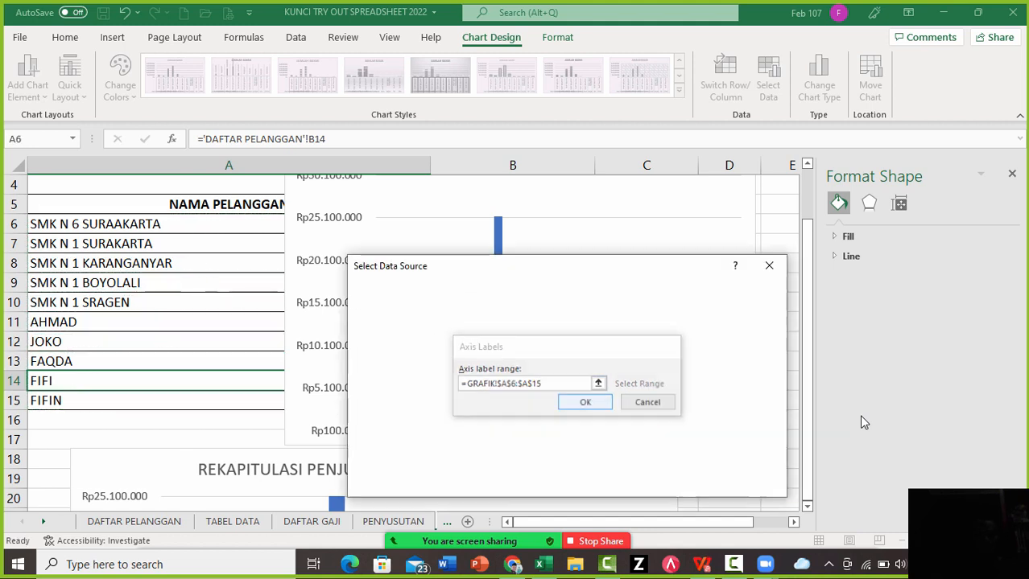
key("Return")
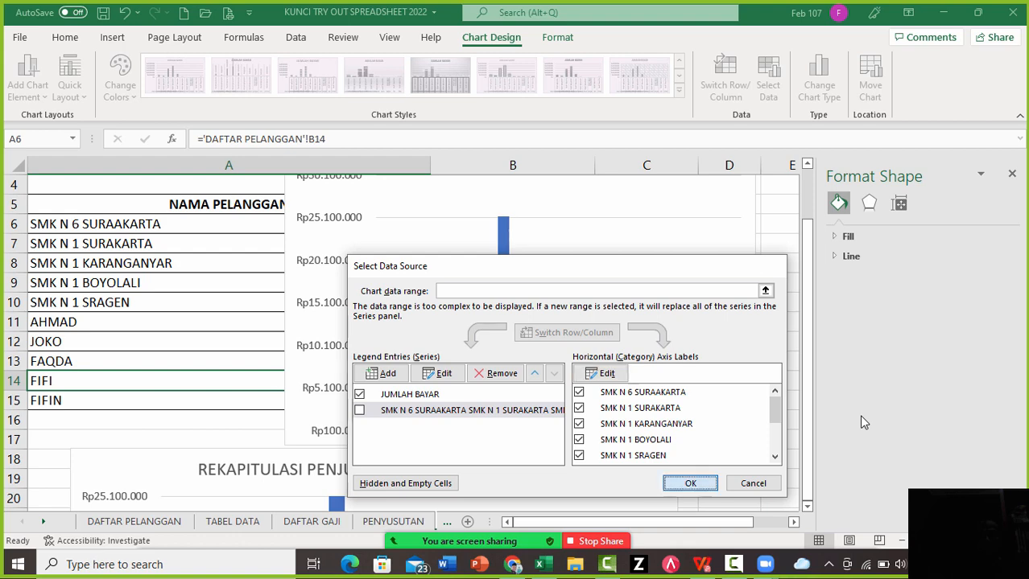
key("Return")
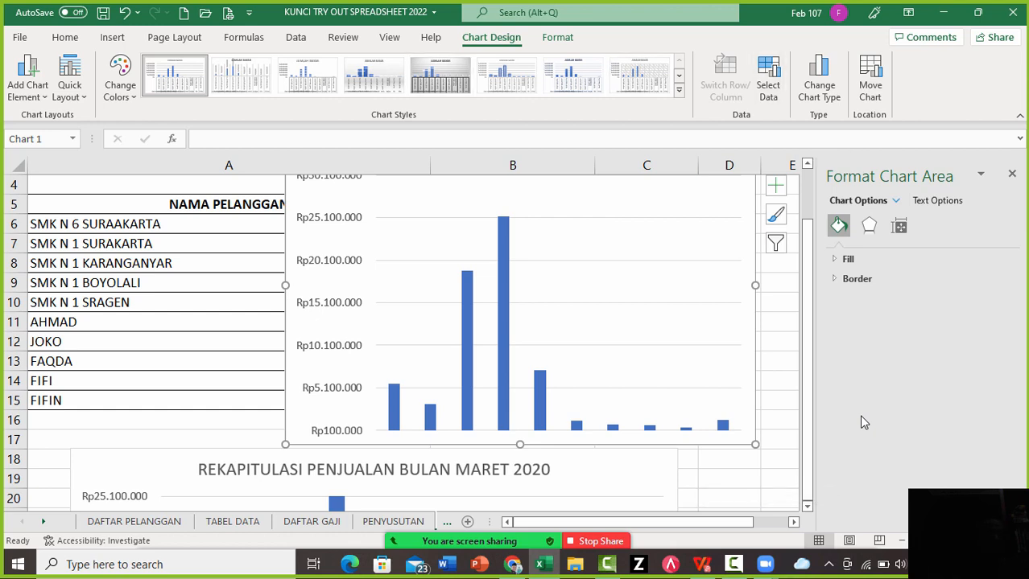
Display the primary horizontal axis on the "REKAPITULASI ...MARET 2020" chart
left_click(28, 78)
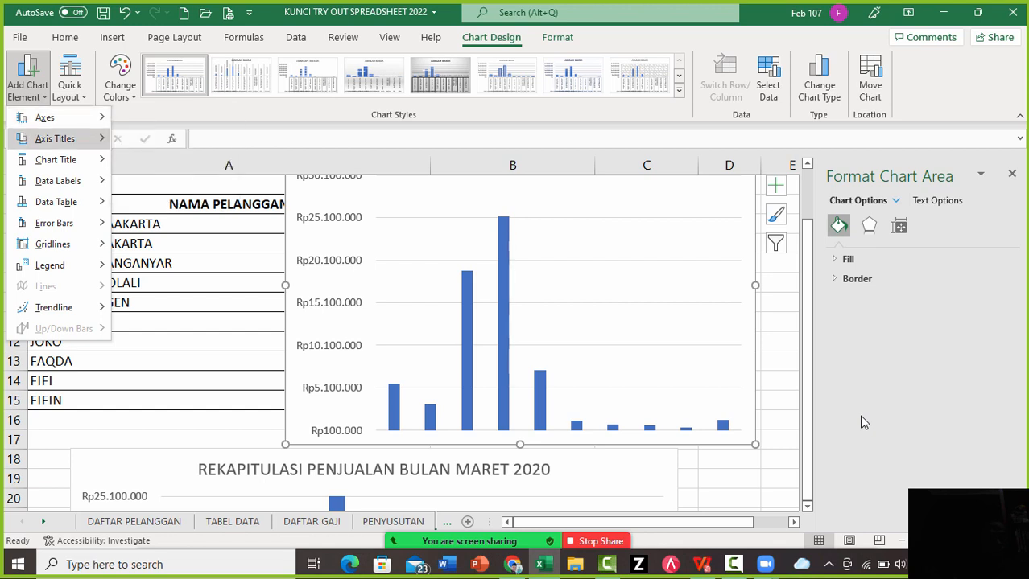
mouse_move(56, 138)
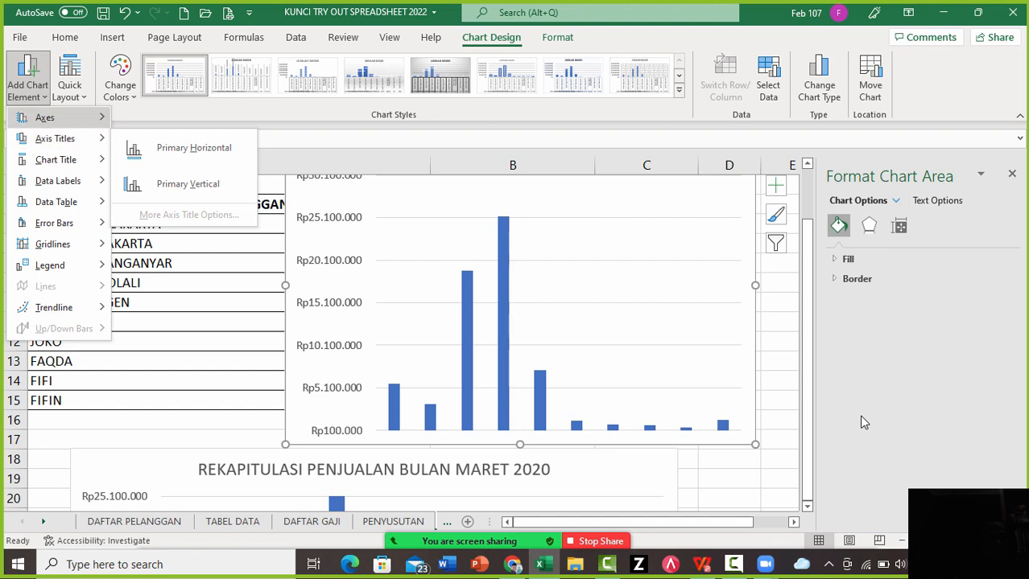
mouse_move(45, 117)
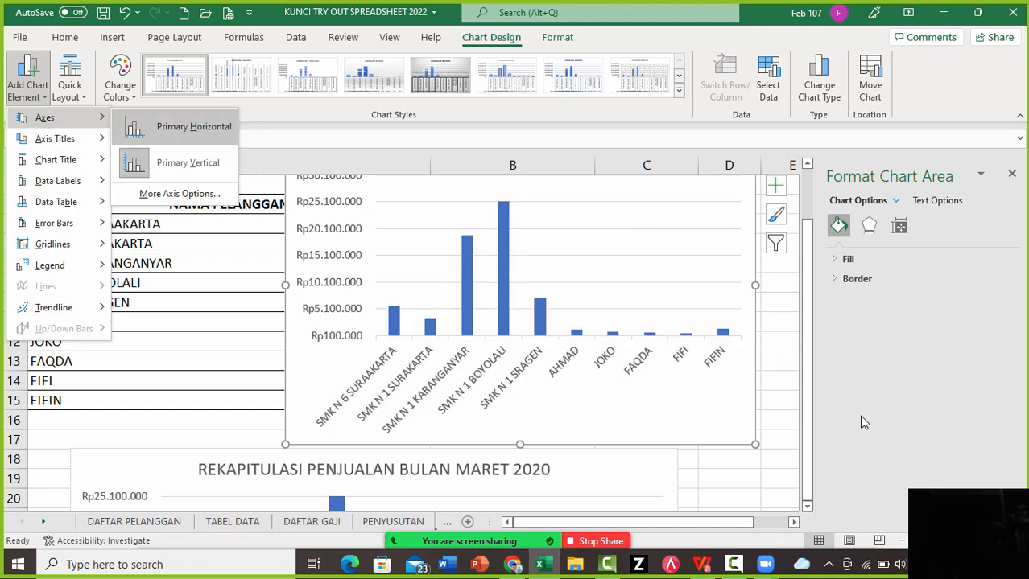
key("Escape")
key("Escape")
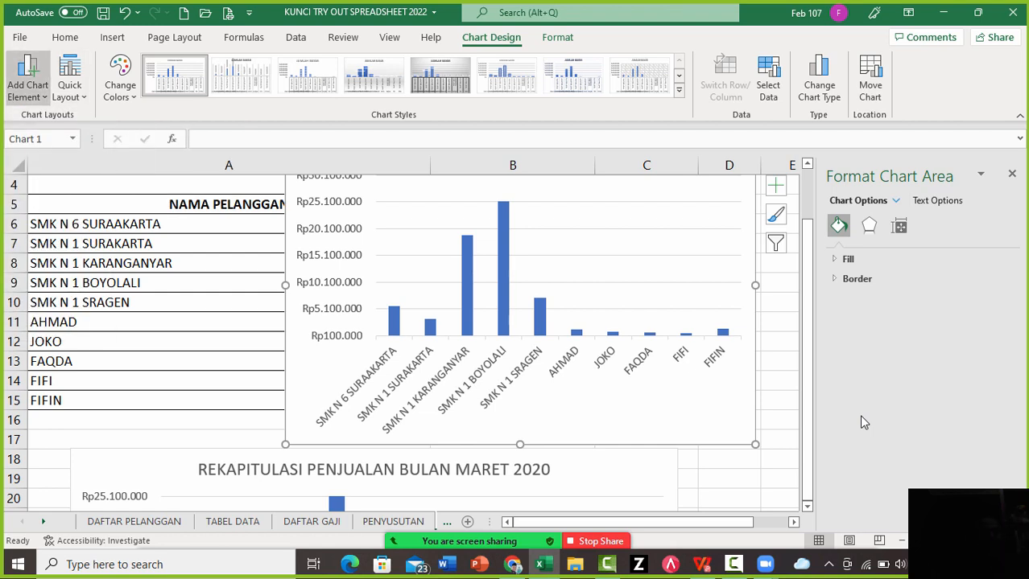
left_click(27, 78)
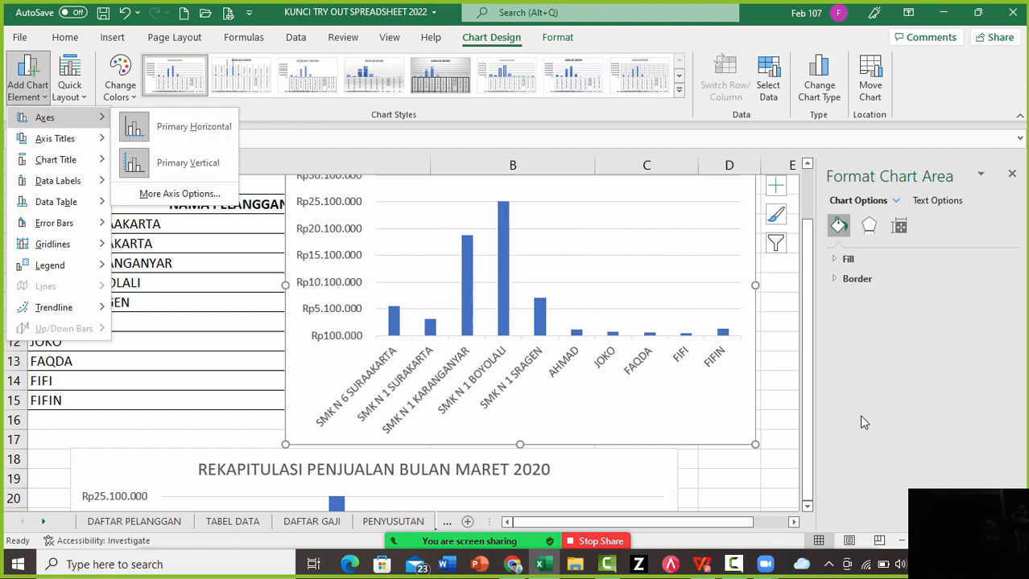
left_click(863, 423)
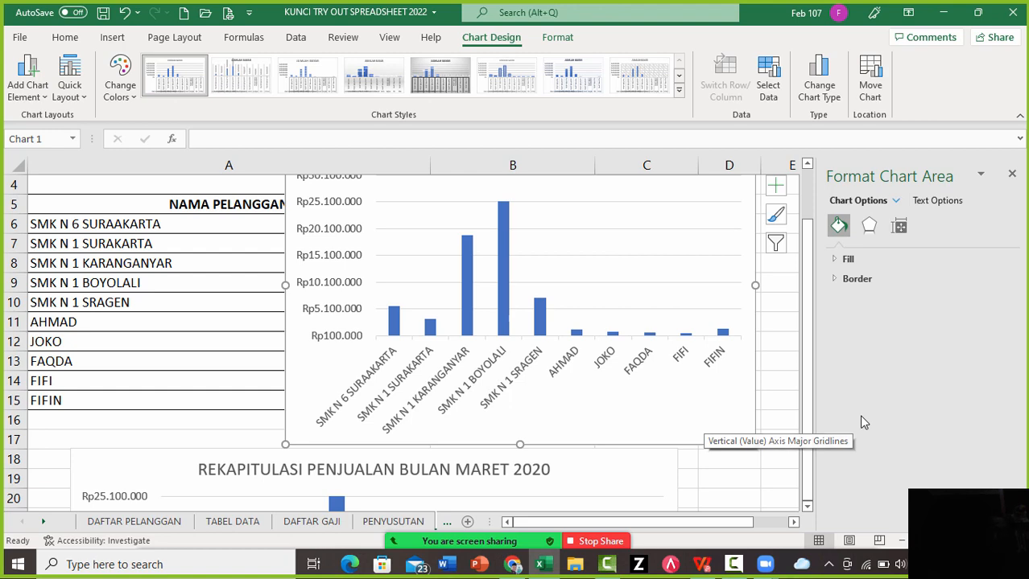
Examine the reference chart "REKAPITULASI PENJUALAN BULAN MARET 2020" below the data table
left_click(668, 470)
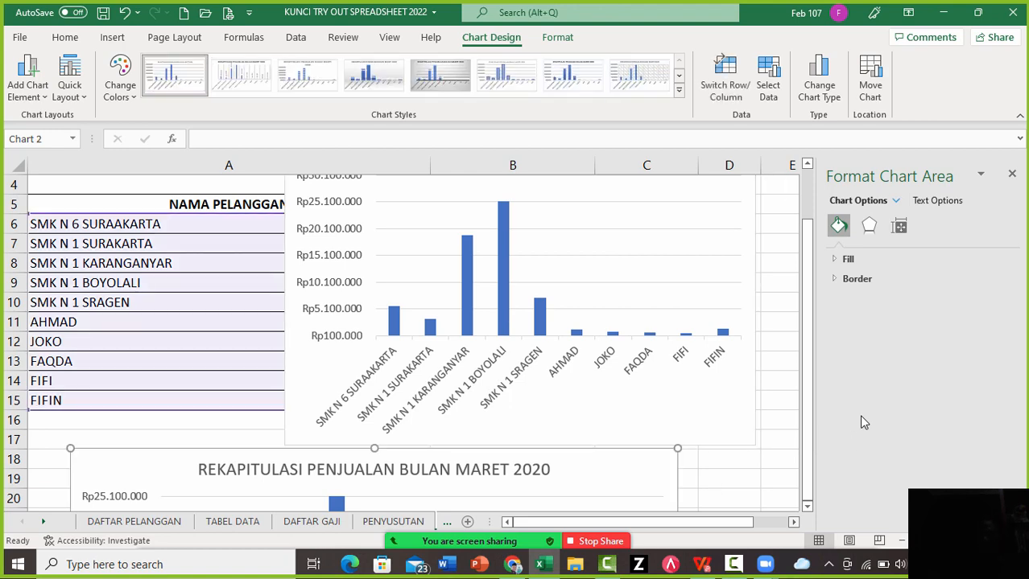
scroll(403, 338, "right", 3)
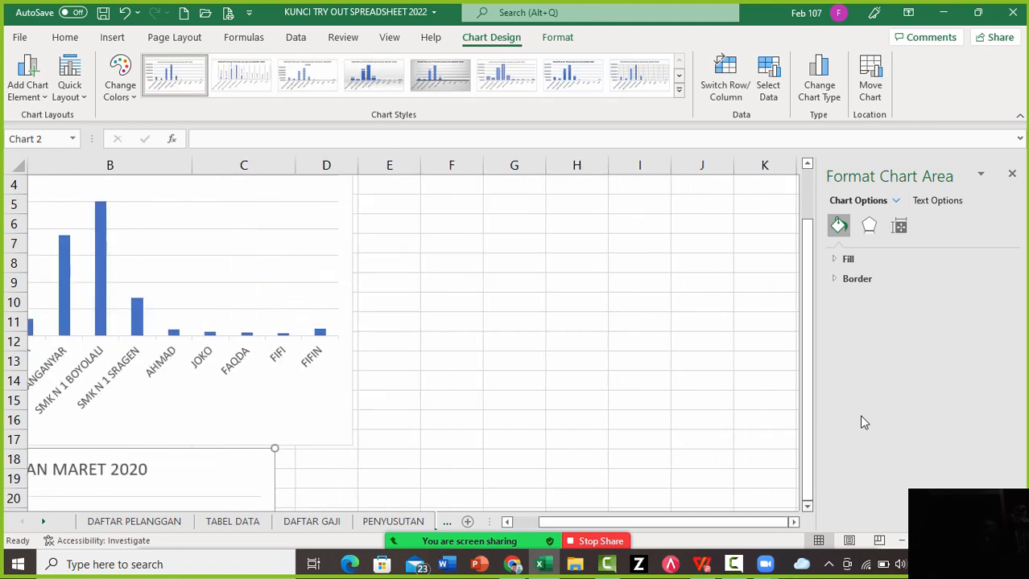
left_click(506, 522)
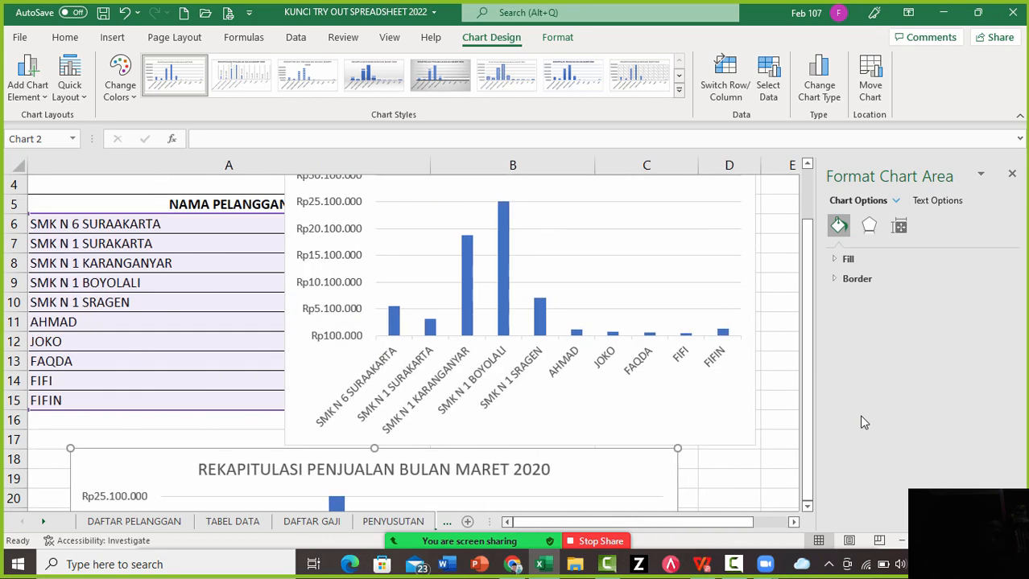
scroll(403, 338, "down", 5)
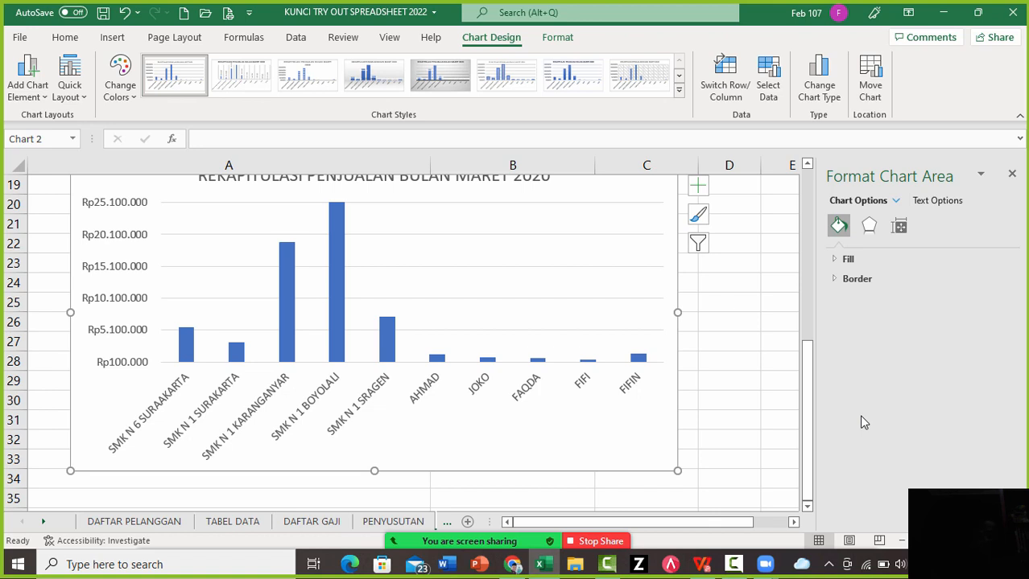
left_click(779, 401)
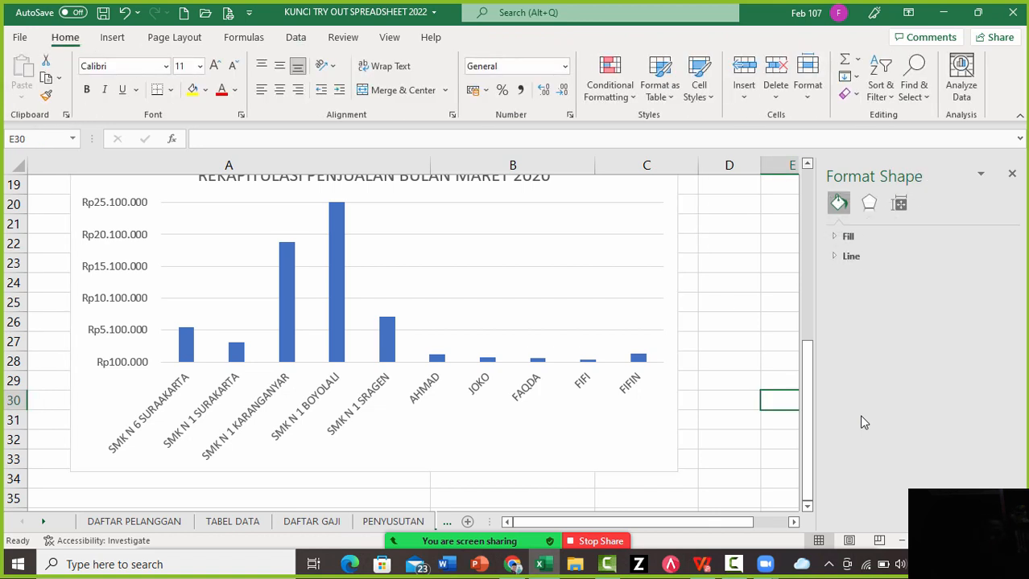
left_click(807, 163)
left_click(807, 163)
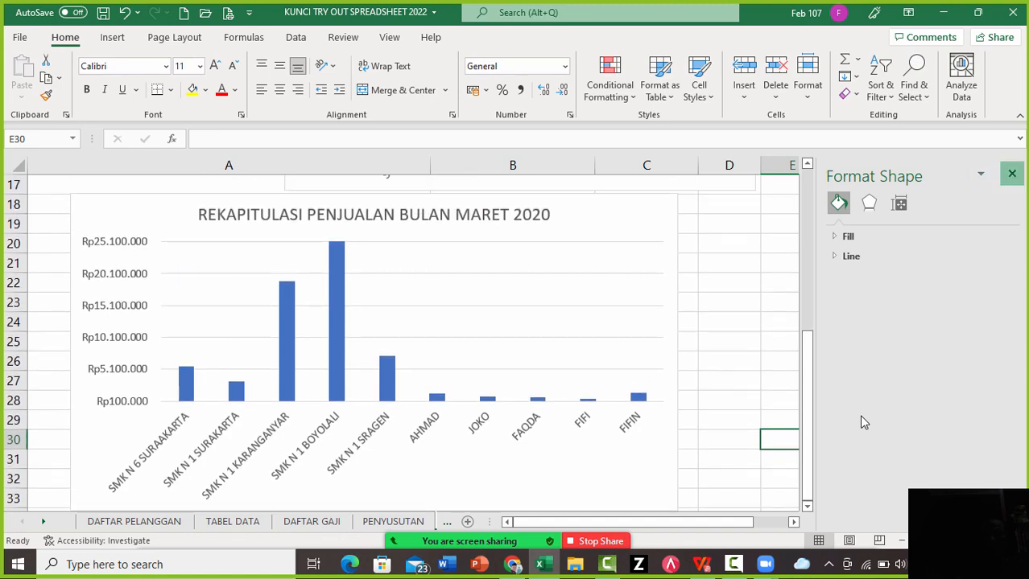
Close the shape formatting pane and return to the top of the GRAFIK sheet
left_click(1012, 174)
left_click(729, 322)
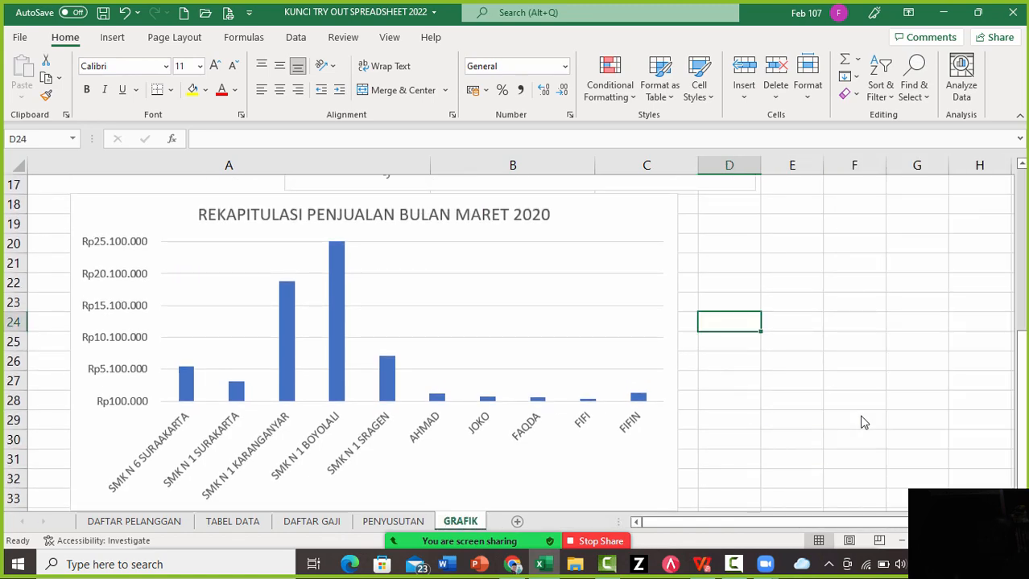
key("Page_Up")
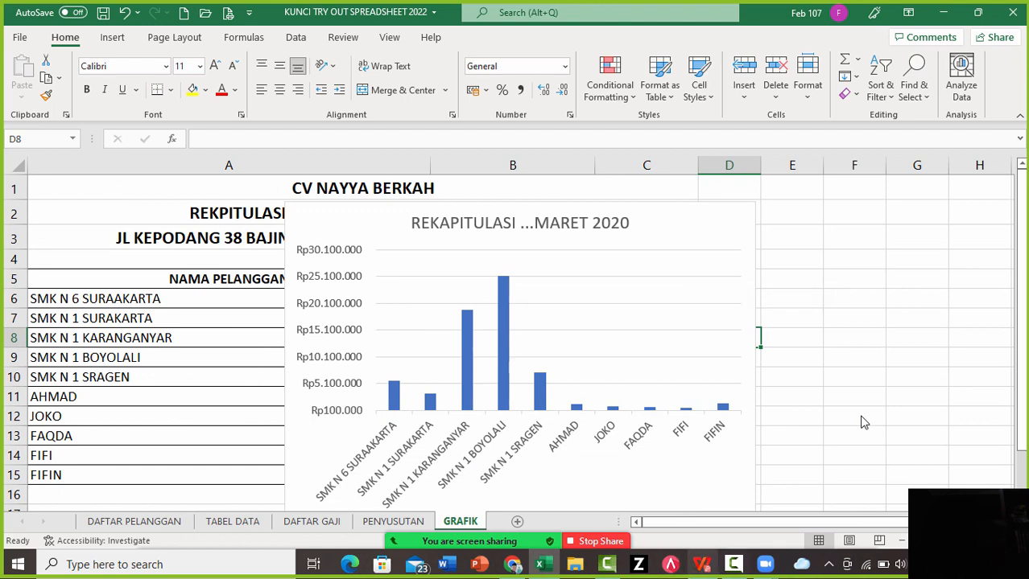
mouse_move(764, 565)
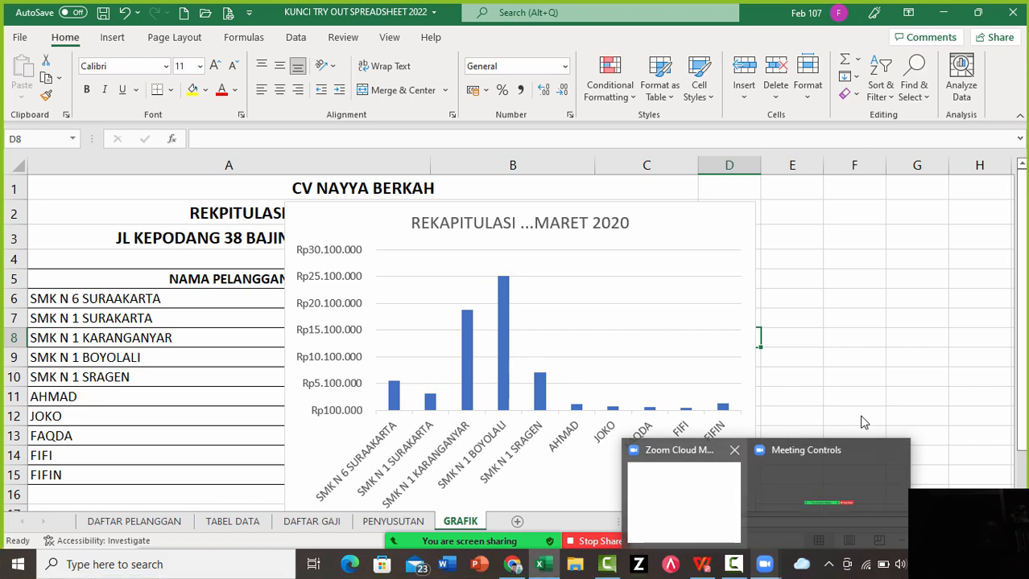
Delete the "REKAPITULASI ...MARET 2020" title and the entire chart covering the data table
left_click(685, 263)
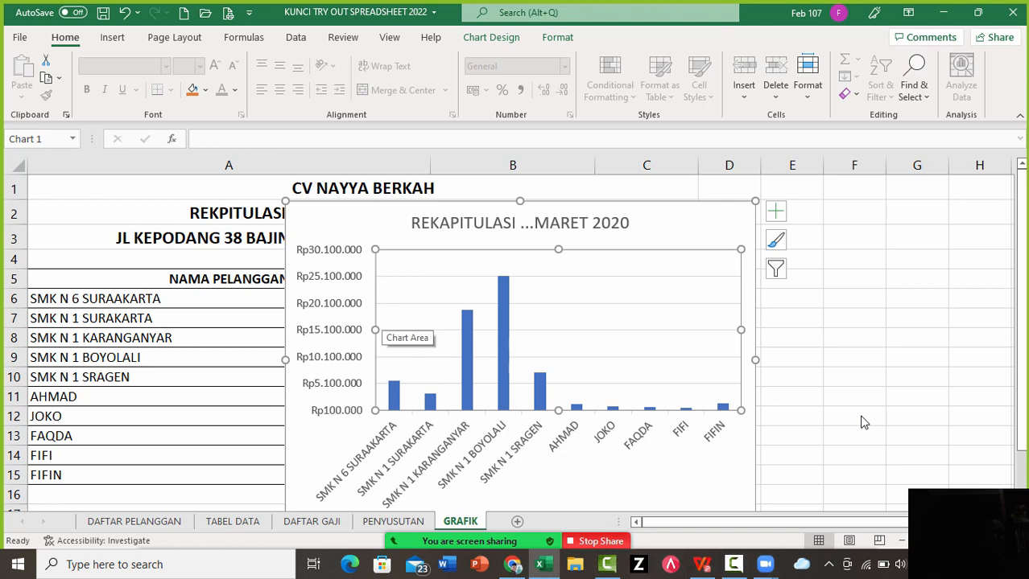
left_click(211, 338)
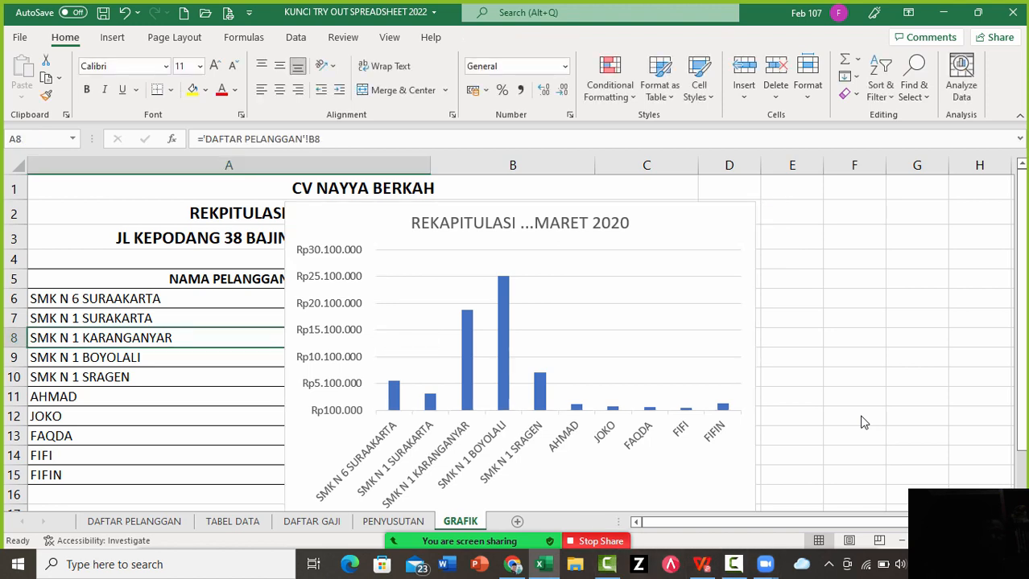
left_click(519, 223)
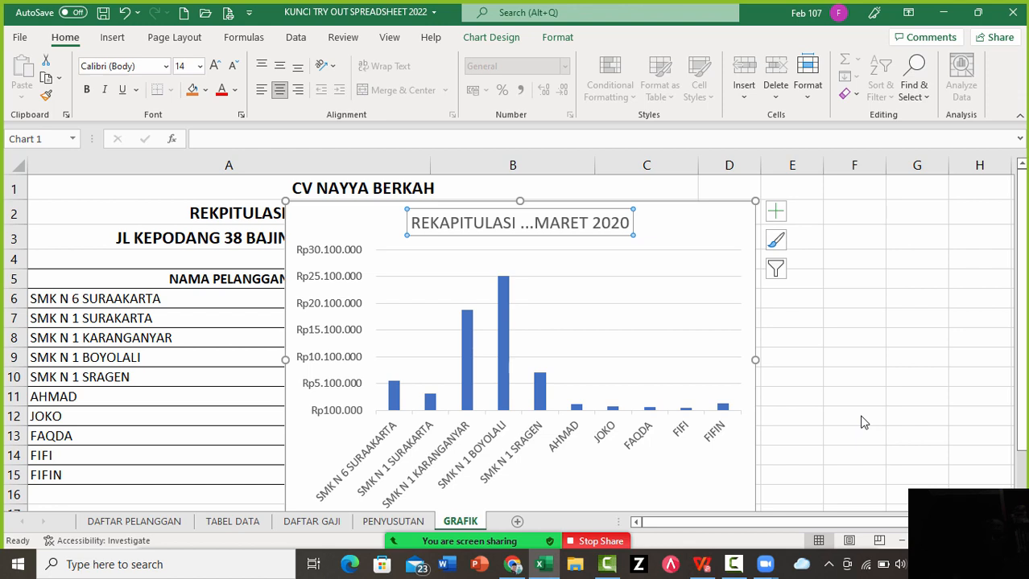
key("Delete")
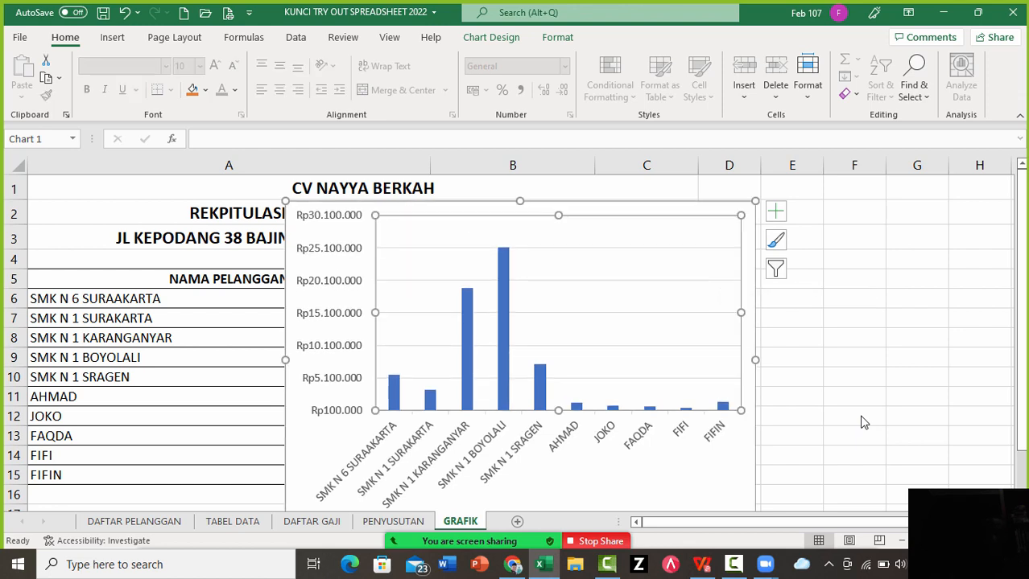
left_click(717, 207)
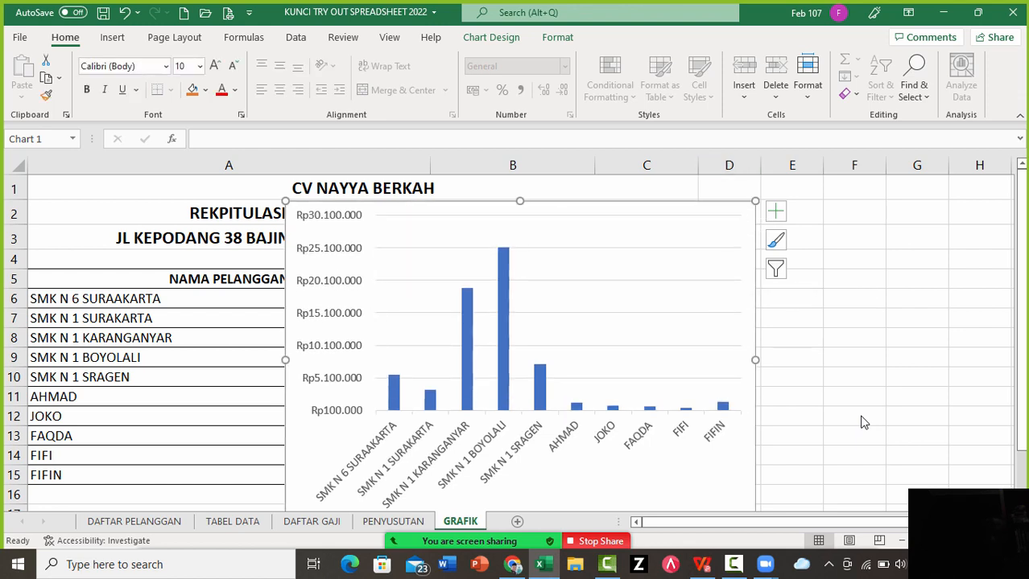
key("Delete")
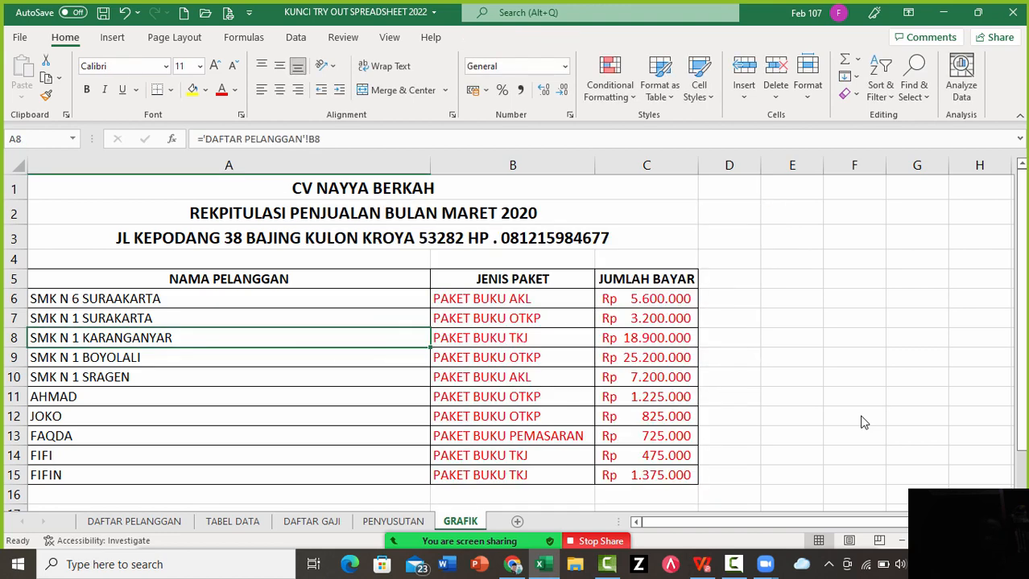
Review the JUMLAH BAYAR amounts and the customer and payment ranges that feed the reference chart on the GRAFIK sheet
left_click(646, 378)
left_click(647, 359)
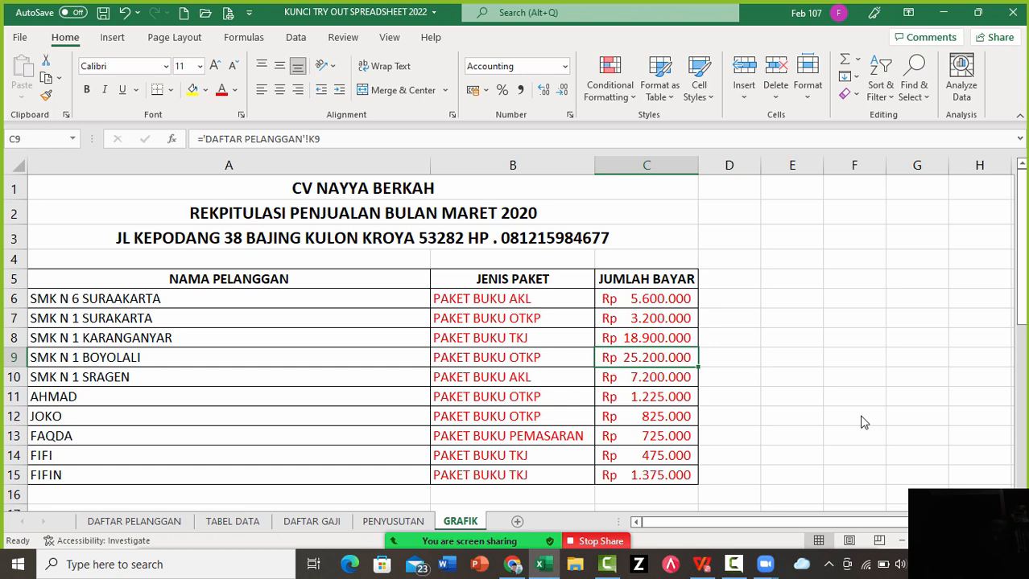
scroll(863, 423, "down", 3)
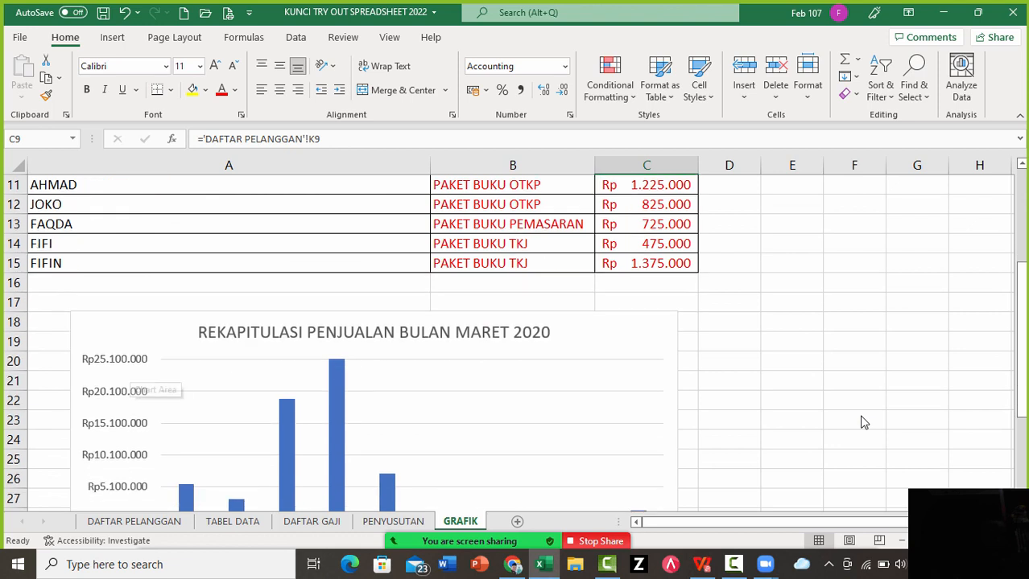
left_click(129, 373)
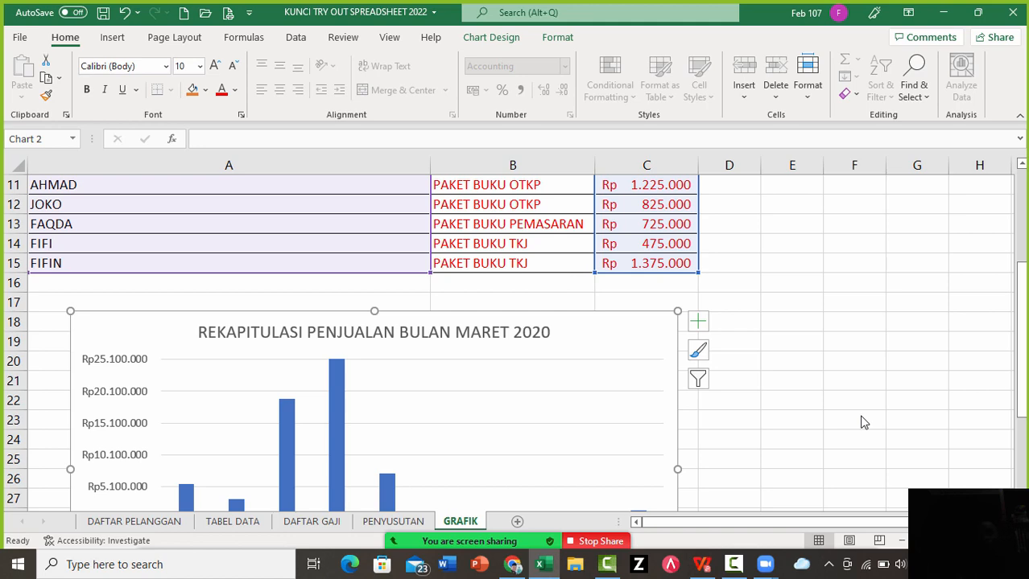
scroll(862, 422, "up", 3)
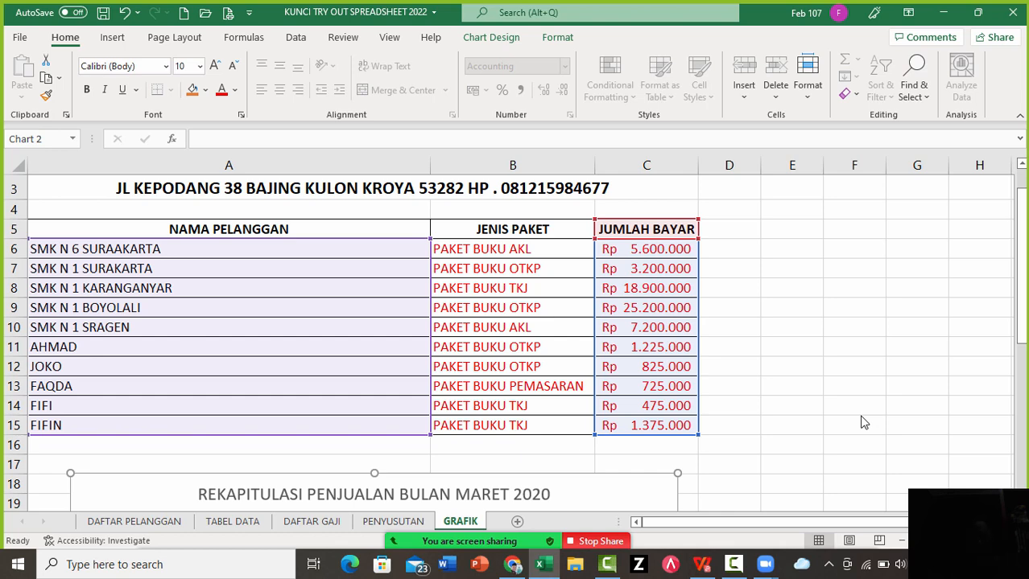
key("Escape")
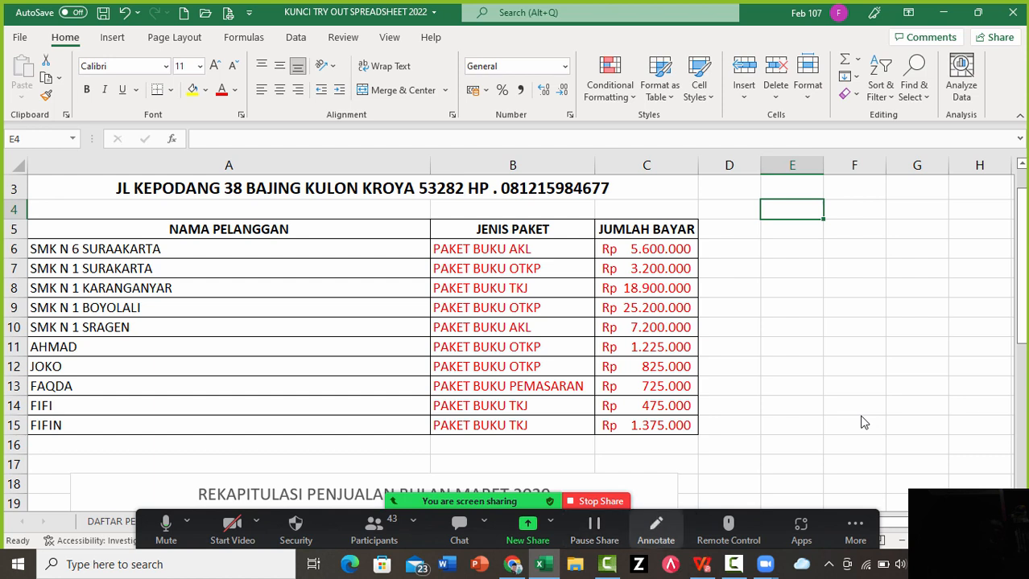
left_click(792, 405)
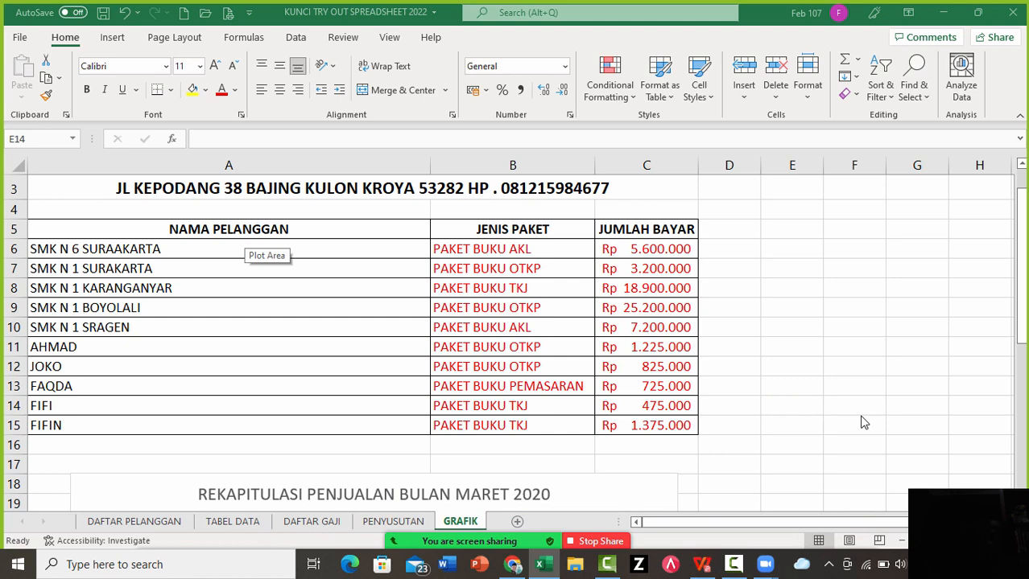
In File Explorer, go to the folder 01. VISKA DOKUMEN > 03. LSP P1 SMK N 6 > 7. LSP P1 SMK 6 on drive D
left_click(575, 564)
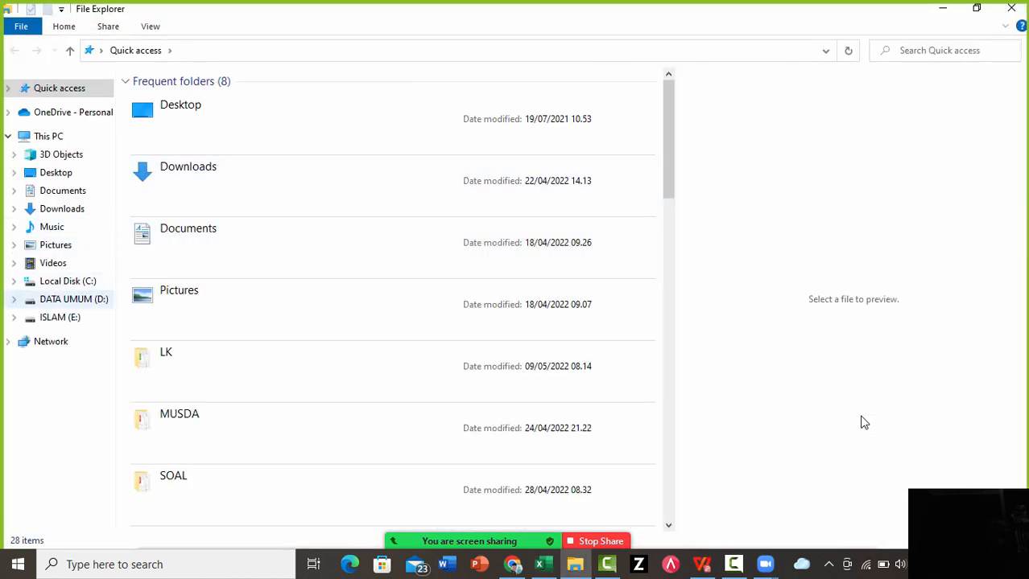
left_click(73, 299)
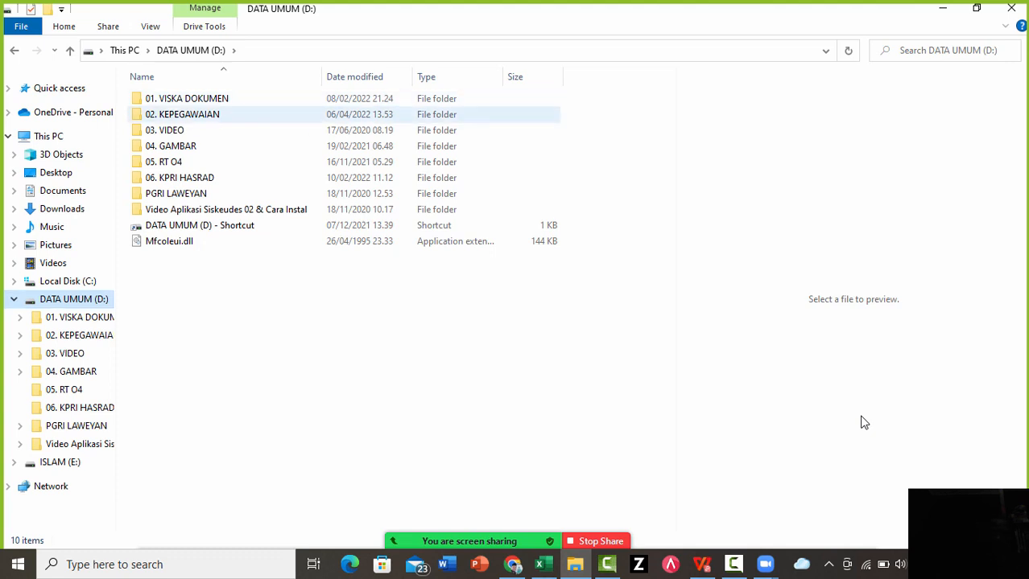
double_click(187, 99)
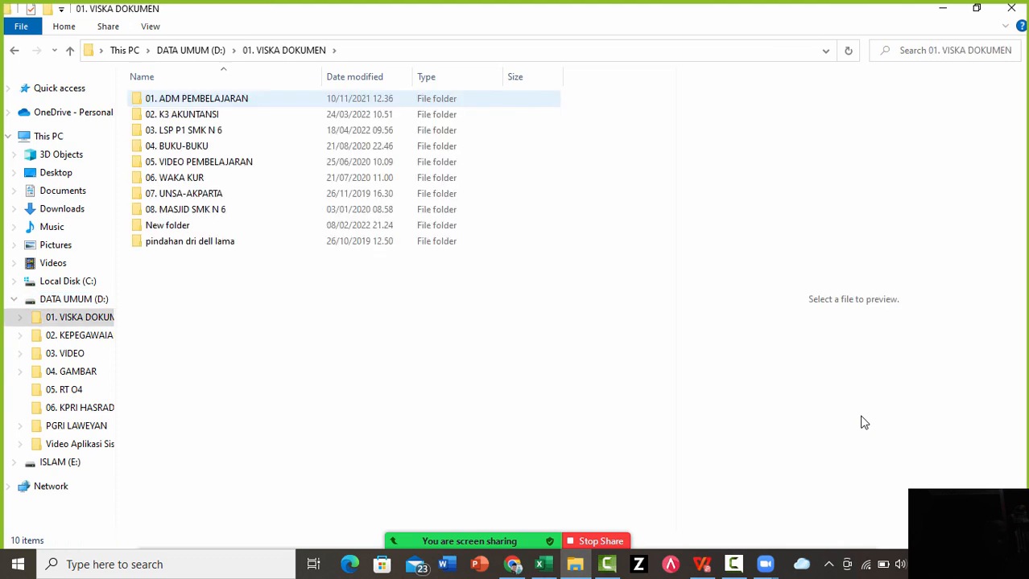
key("Down")
key("Down")
key("Return")
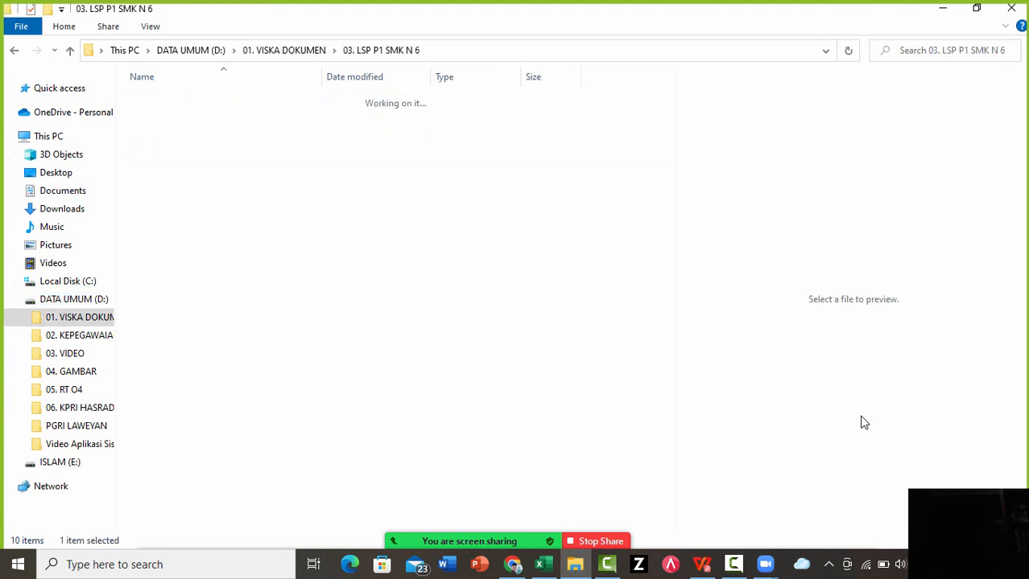
key("Down")
key("Down")
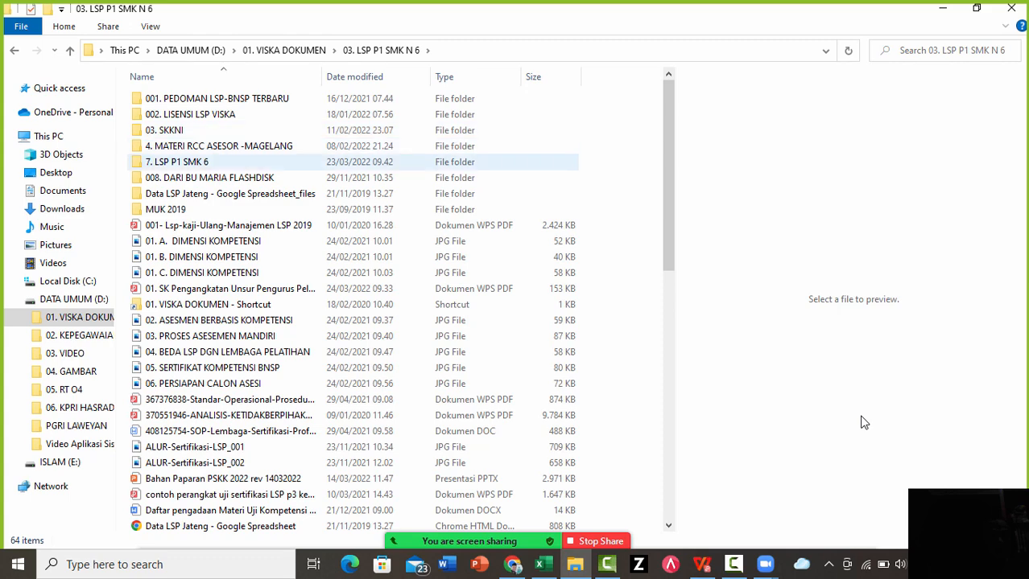
key("Return")
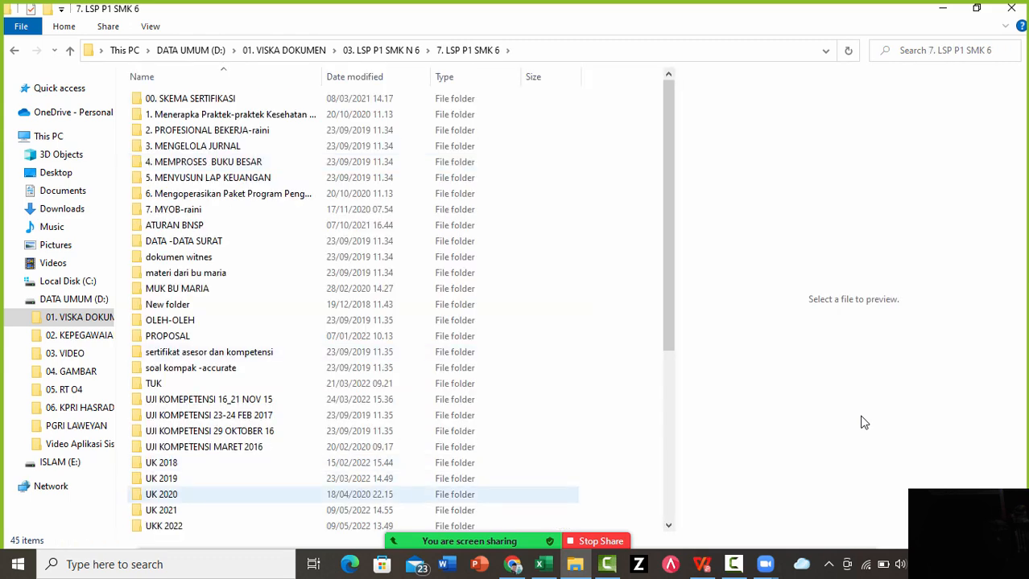
Open the "02. TRY OUT MENYUSUN LAP KEU -SALS..." PDF from UK 2021 > TRY OUT > SOAL and minimize the file window
left_click(161, 510)
key("Return")
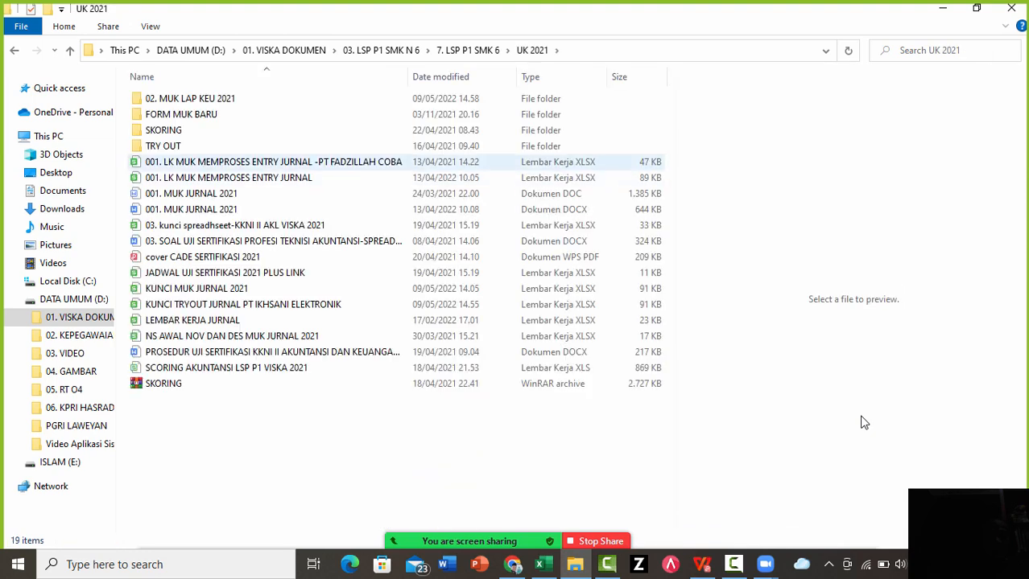
double_click(162, 146)
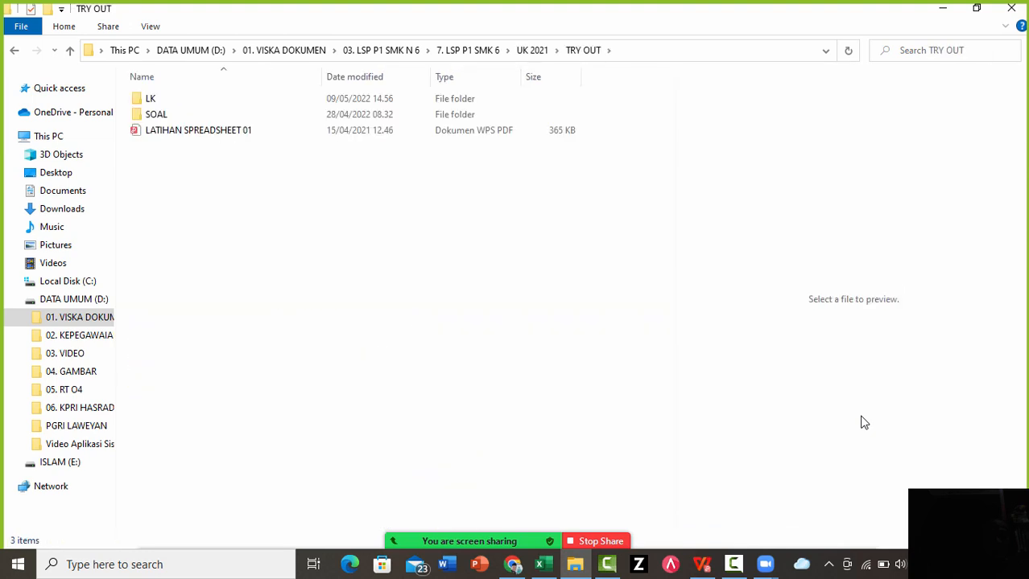
double_click(156, 114)
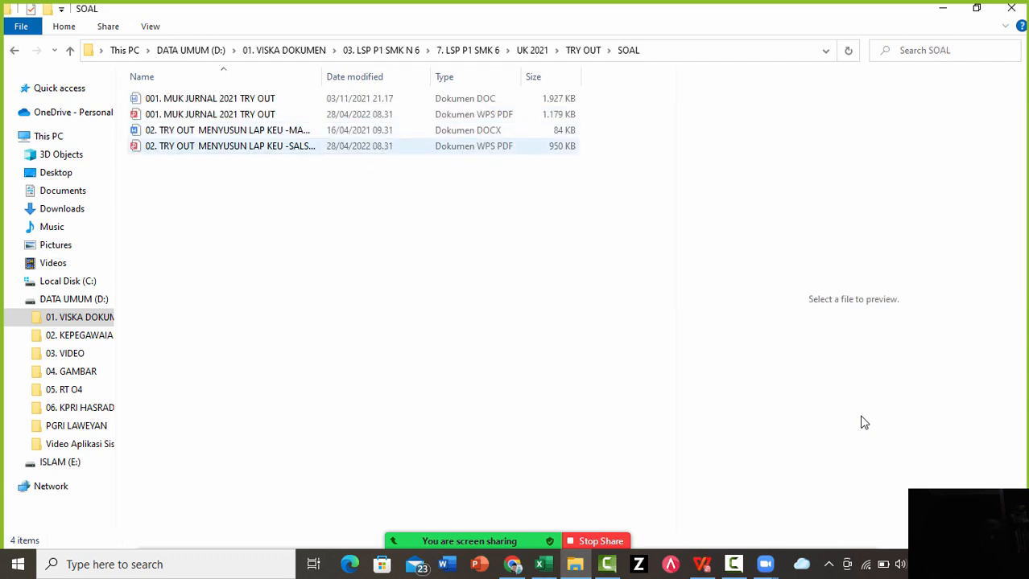
left_click(230, 145)
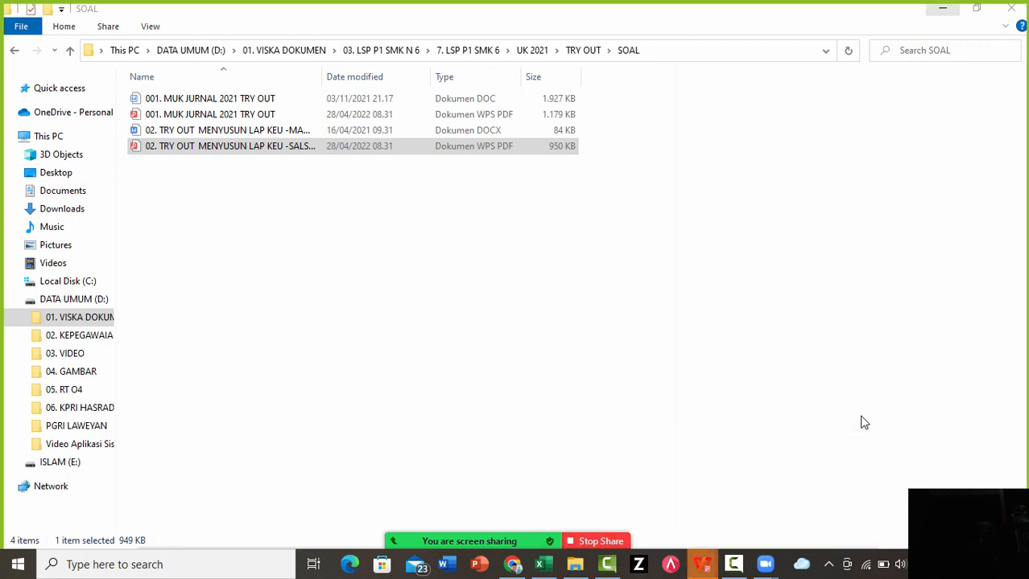
left_click(941, 8)
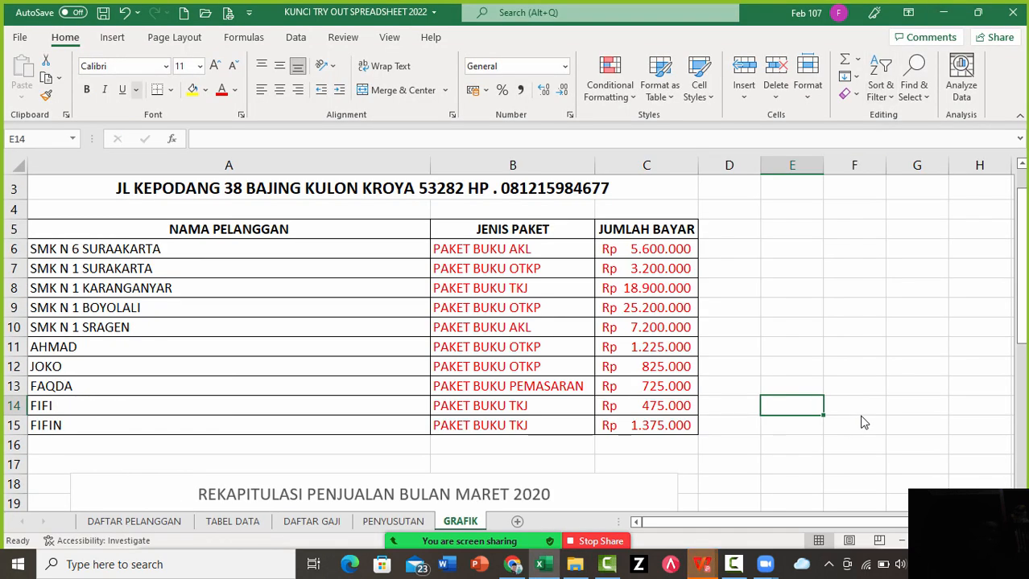
Open the recent workbook "02. KUNCI TRY OUT SALSA BERKAH" in Excel
key("alt+f")
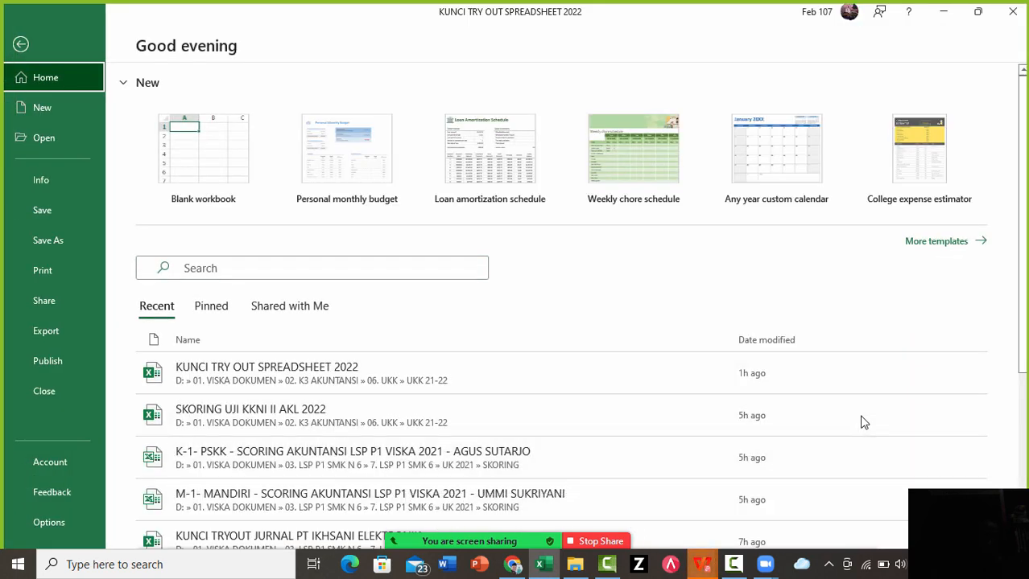
scroll(863, 423, "down", 3)
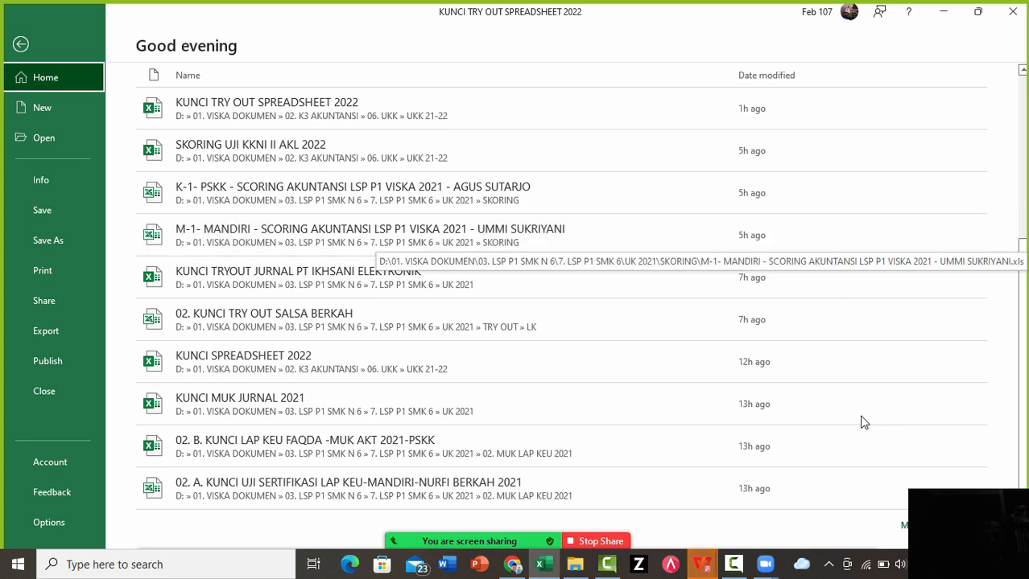
left_click(483, 319)
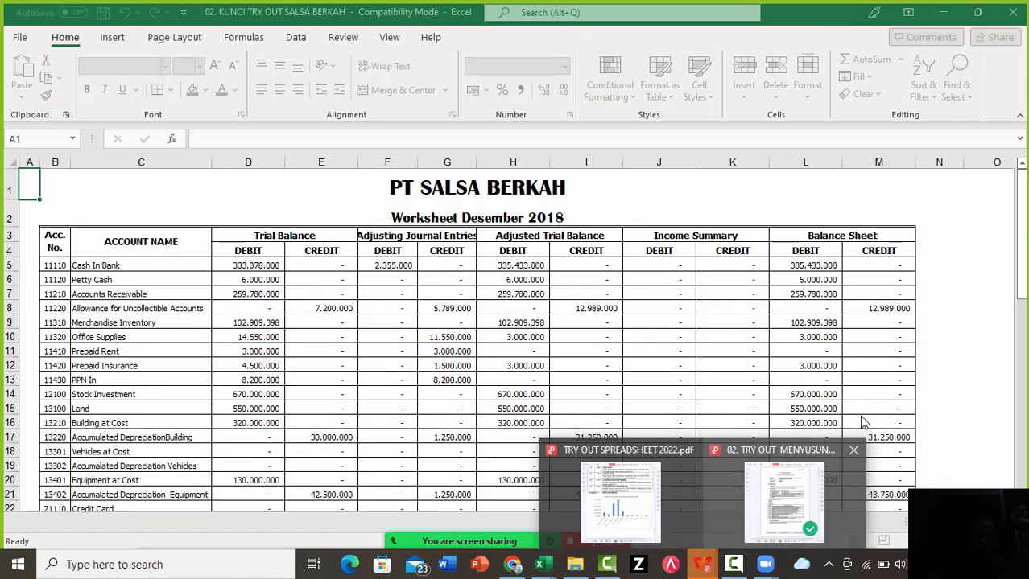
Bring up the "02. TRY OUT MENYUSUN..." PDF in WPS Office beside the workbook and enlarge its first page to 90%
left_click(805, 491)
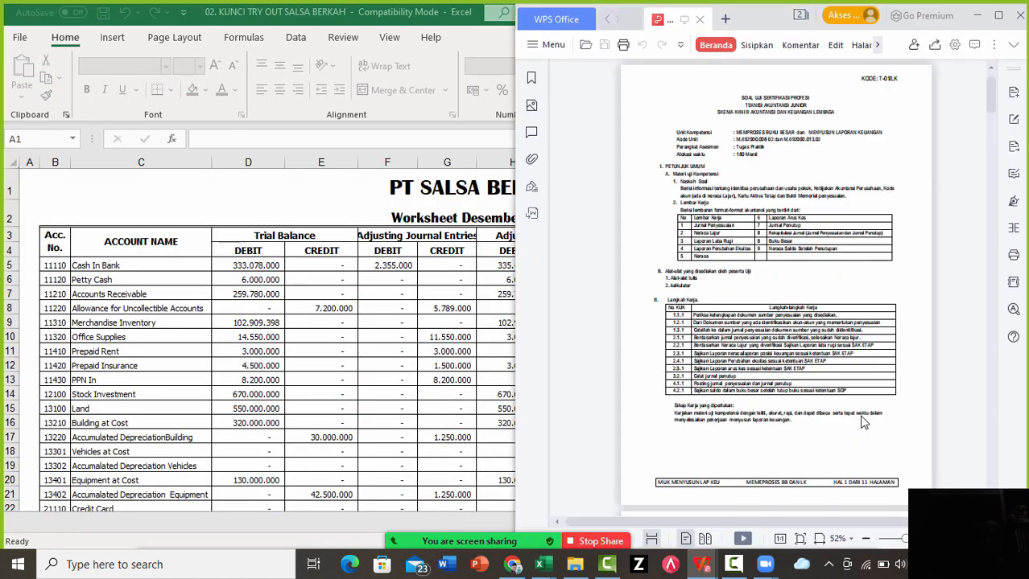
scroll(863, 423, "up", 3)
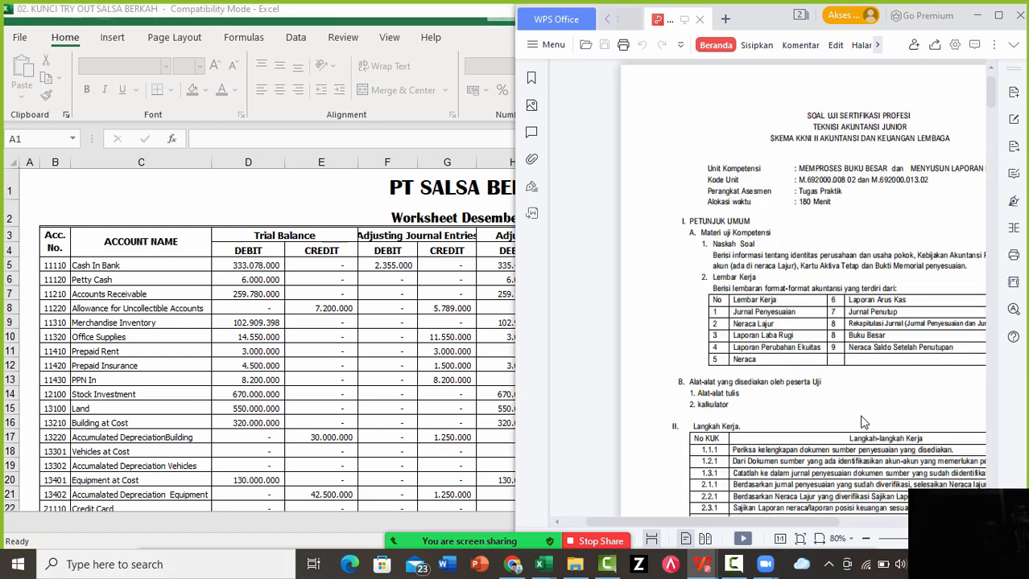
scroll(863, 422, "up", 1)
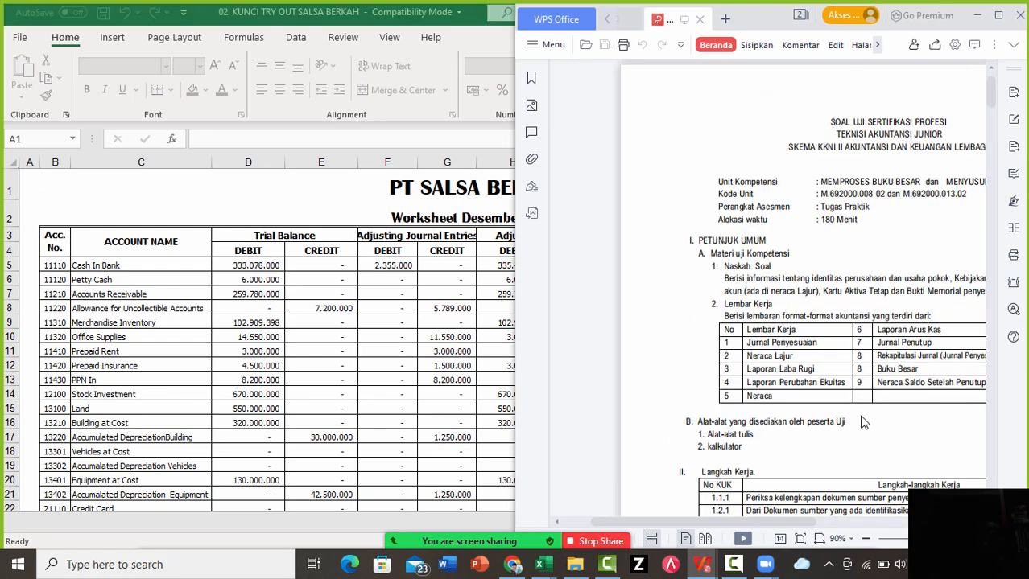
scroll(863, 422, "right", 3)
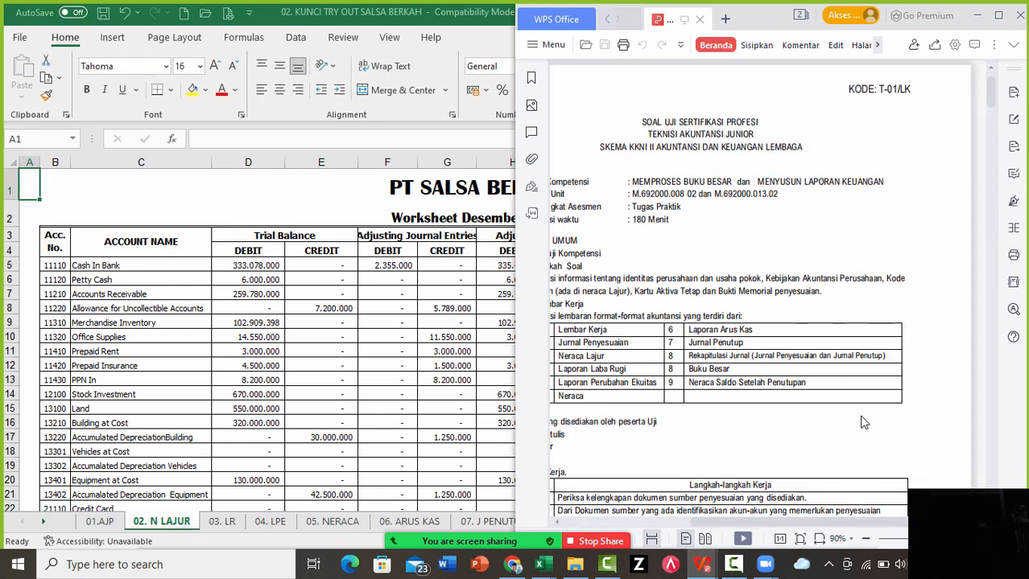
scroll(863, 423, "left", 1)
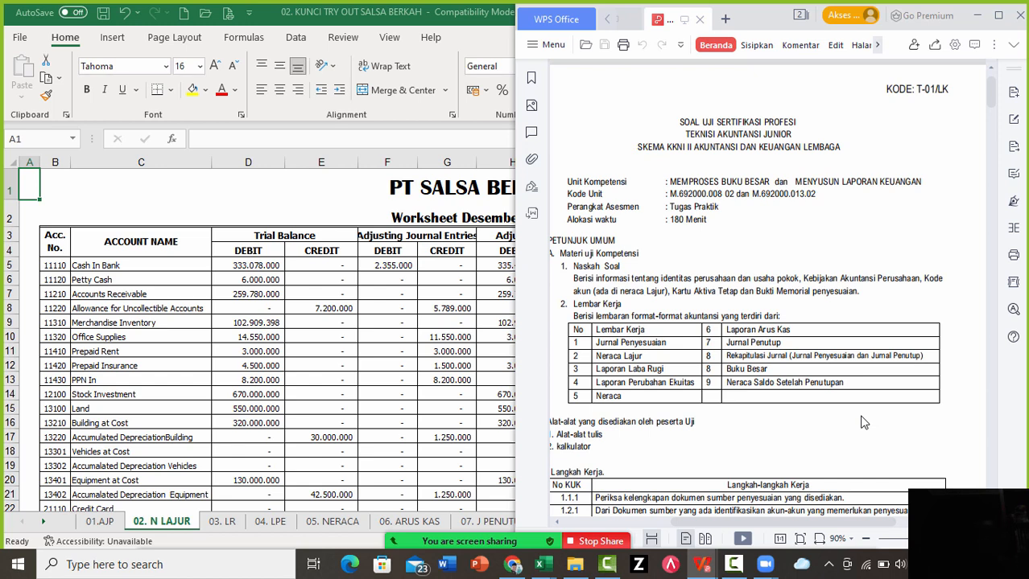
right_click(860, 416)
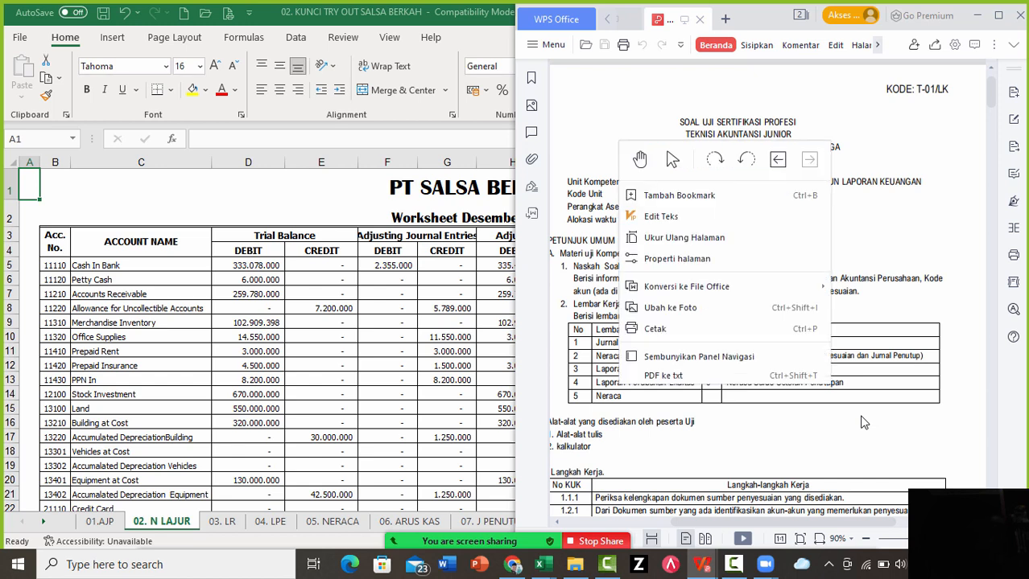
left_click(860, 422)
Read the exam PDF's work steps, company identity and accounting policies for PT SALSA BERKAH on its first pages
scroll(860, 422, "down", 10)
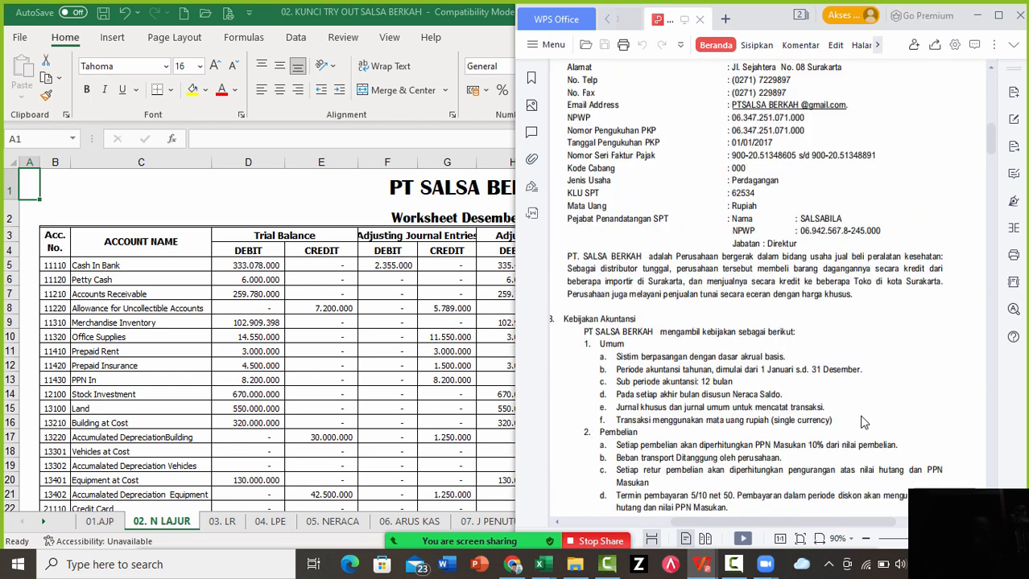
scroll(861, 422, "up", 5)
scroll(860, 422, "up", 3)
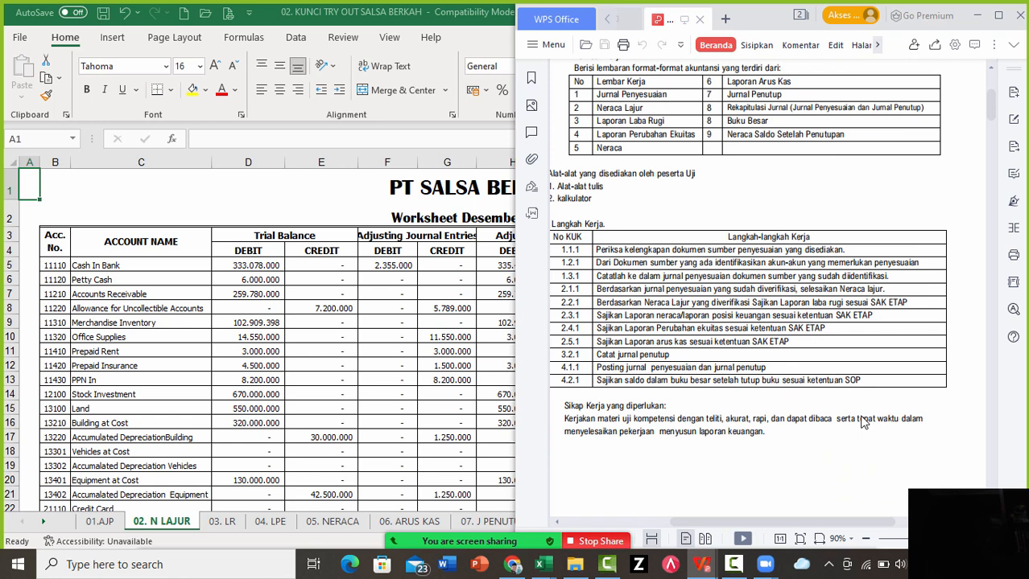
scroll(861, 422, "up", 10)
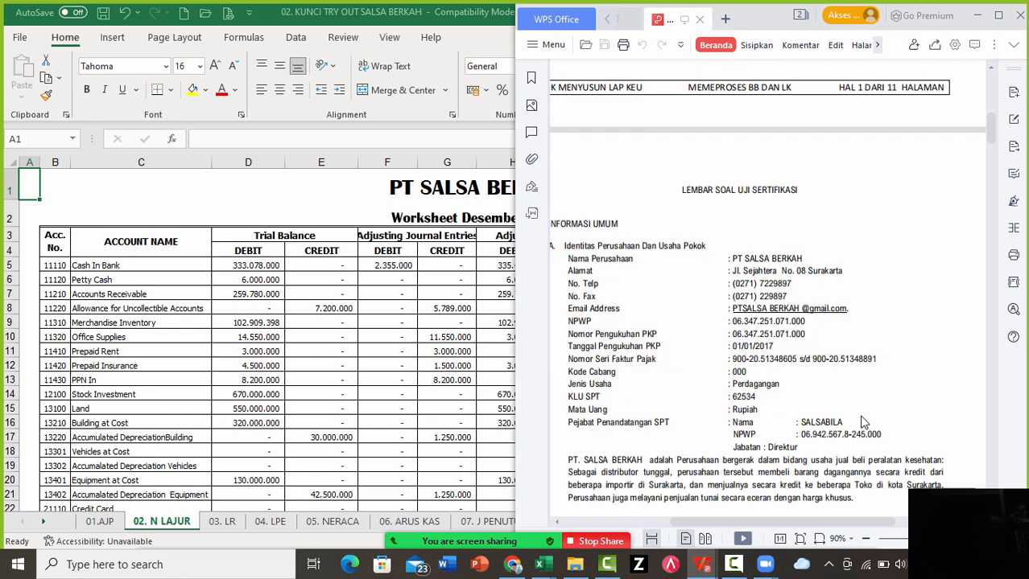
scroll(860, 422, "up", 5)
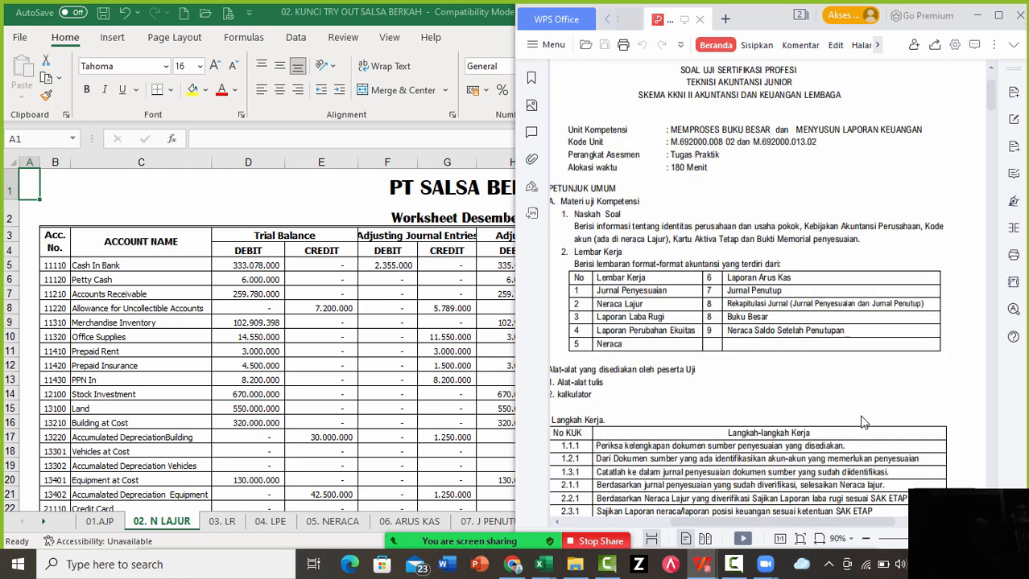
scroll(860, 423, "down", 5)
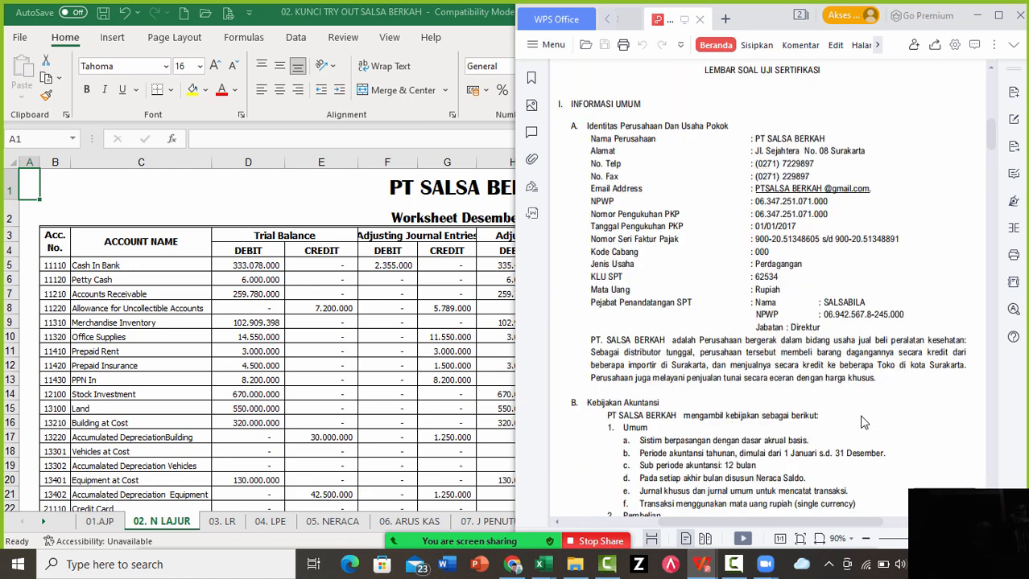
scroll(861, 422, "down", 2)
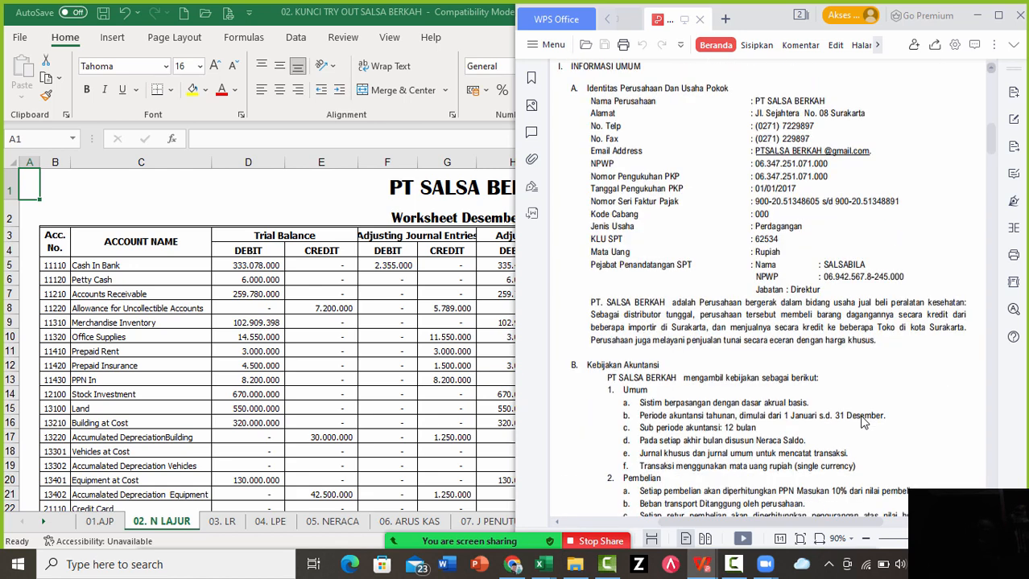
scroll(861, 423, "down", 4)
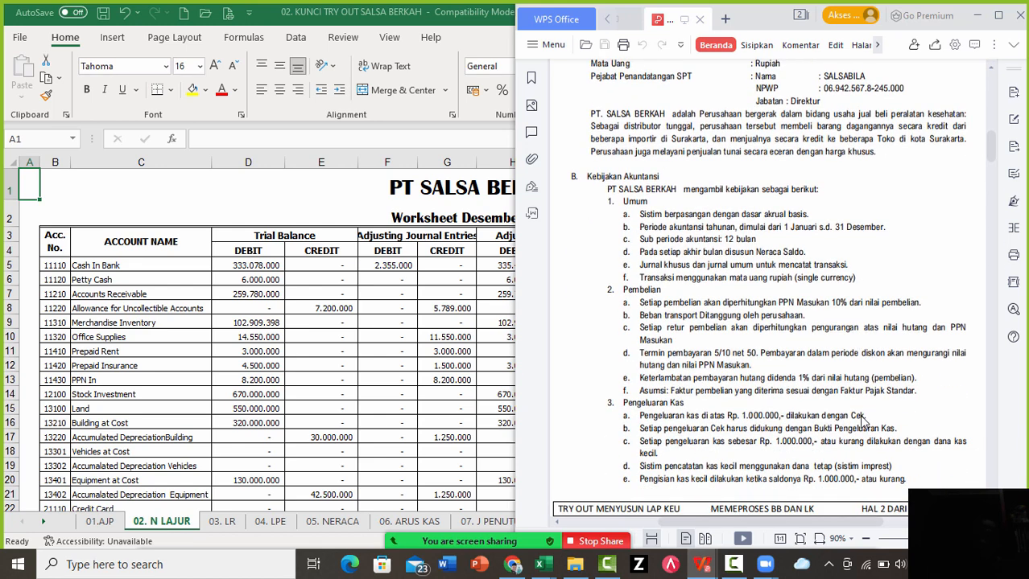
scroll(860, 418, "up", 1)
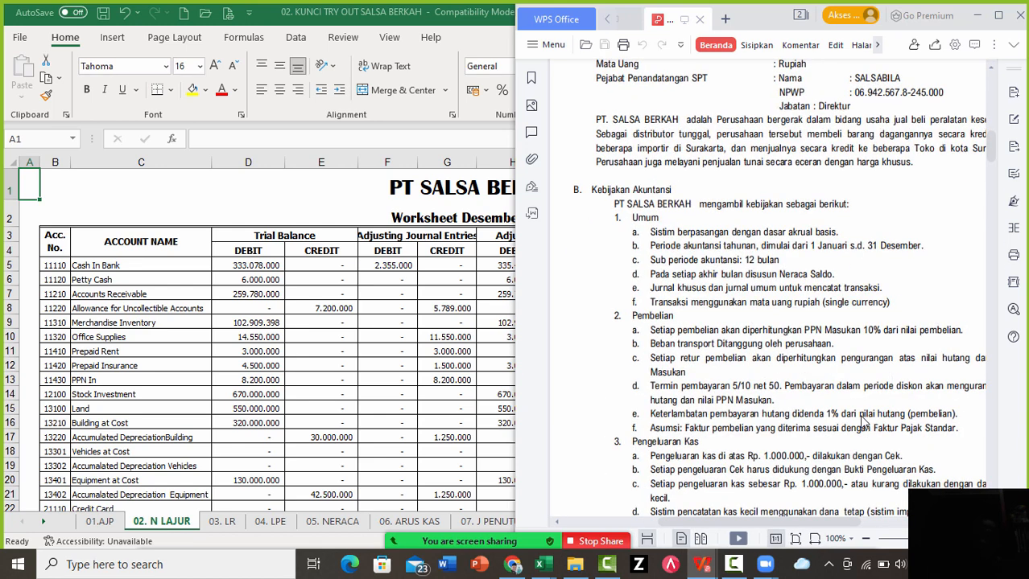
scroll(864, 422, "down", 5)
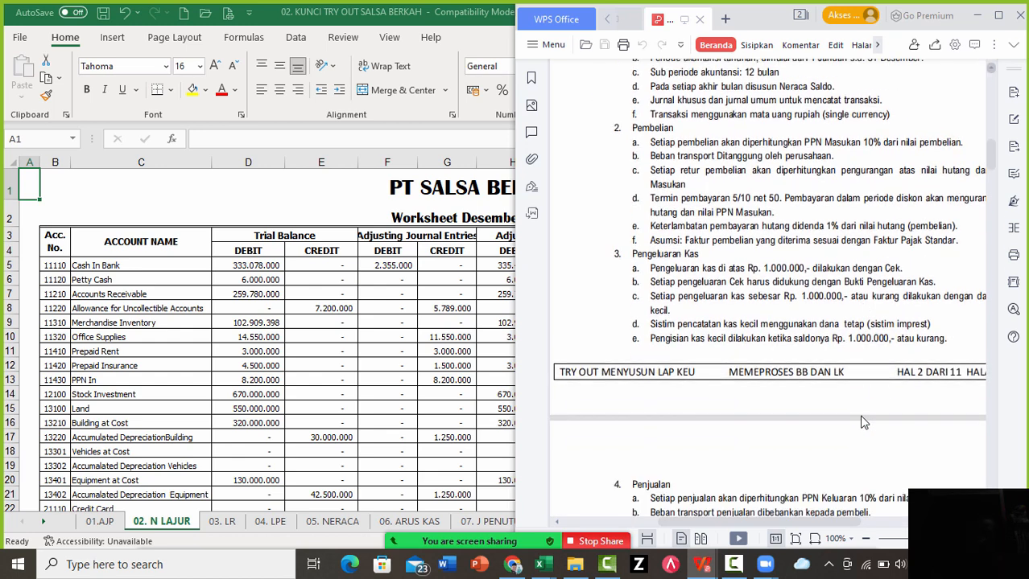
Read the exam PDF's policy sections 4 to 8, covering sales, cash receipts, inventory valuation, fixed assets and taxes
scroll(863, 422, "down", 4)
scroll(864, 422, "down", 2)
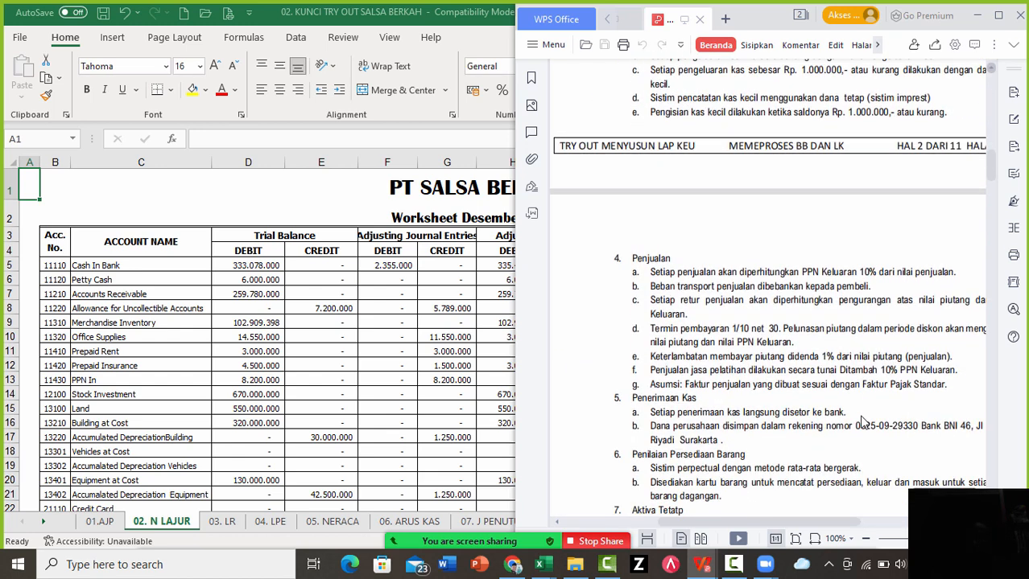
scroll(862, 422, "down", 7)
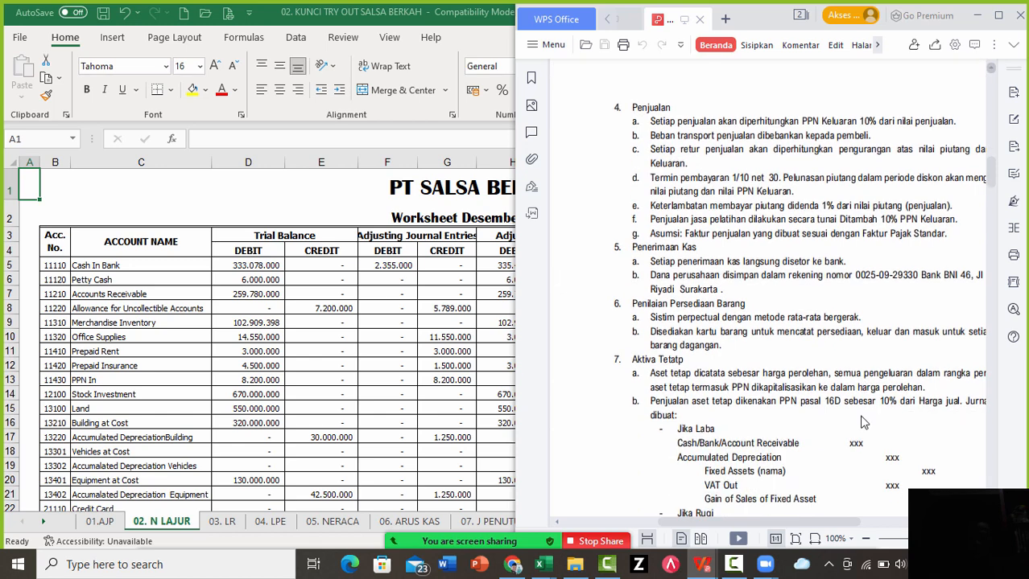
scroll(862, 422, "down", 3)
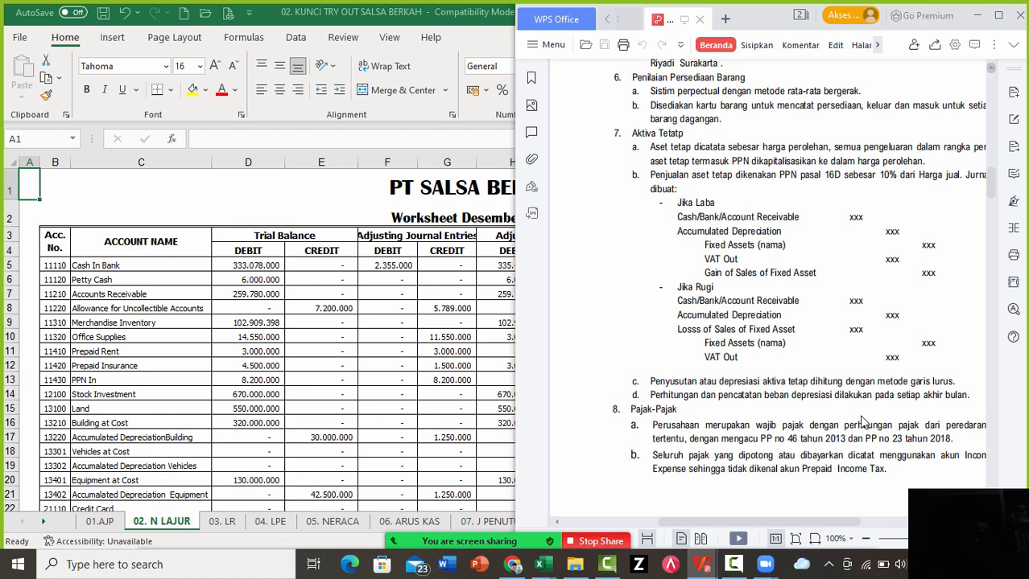
scroll(862, 421, "down", 4)
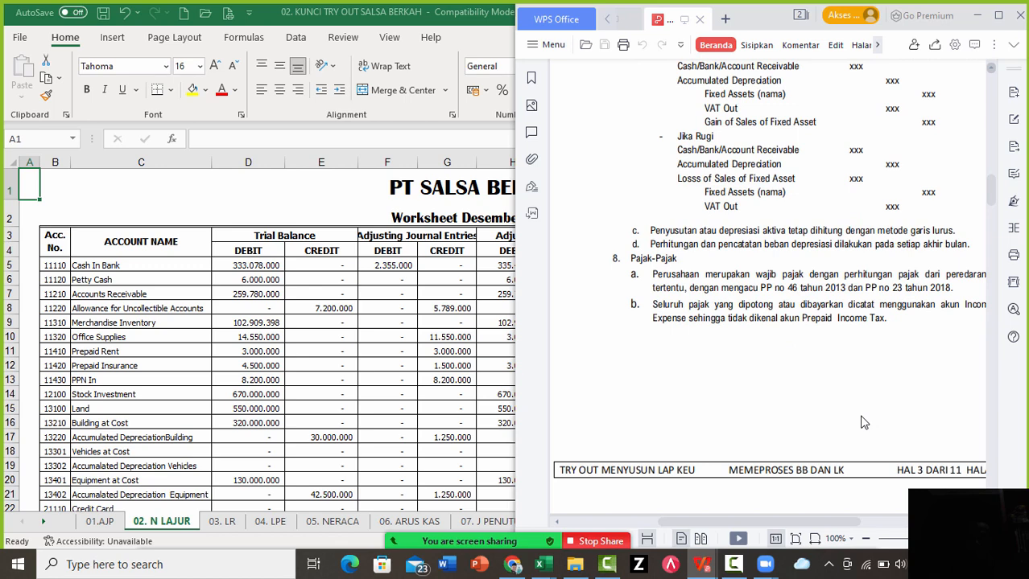
scroll(862, 421, "down", 1)
right_click(991, 381)
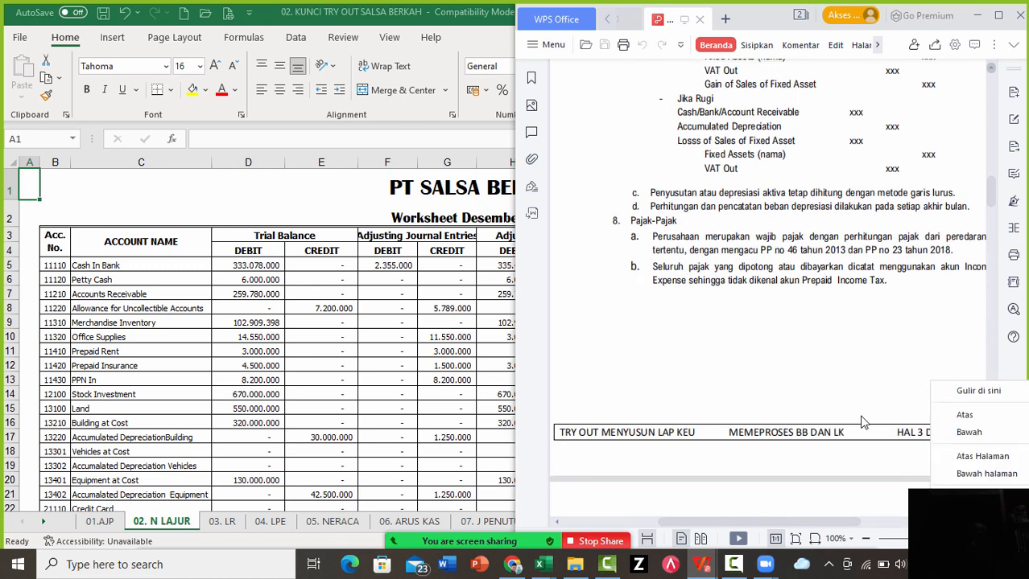
scroll(862, 421, "down", 1)
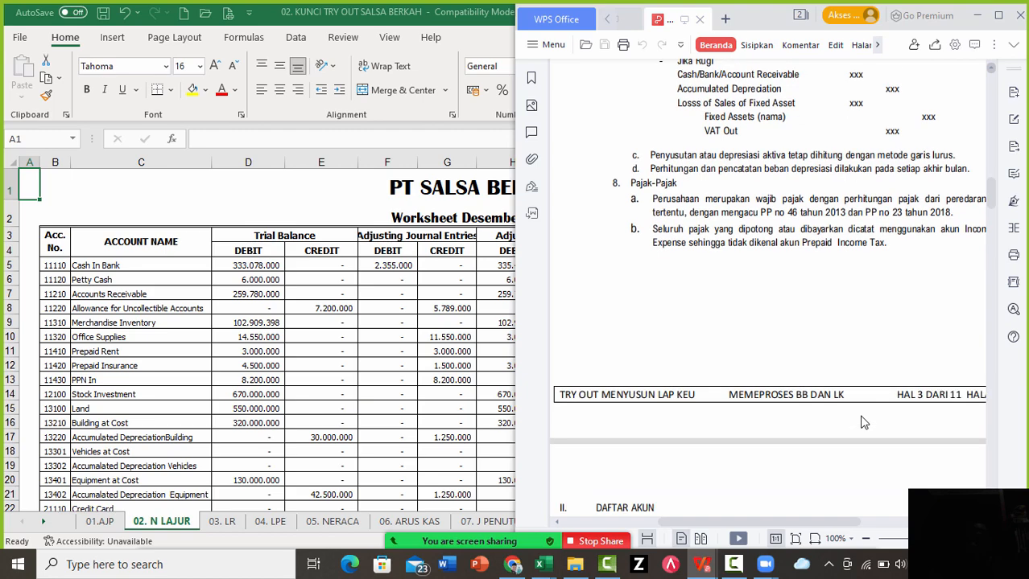
Look through the exam PDF's account list (DAFTAR AKUN) and the trial balance for November 30, 2018
scroll(862, 421, "down", 20)
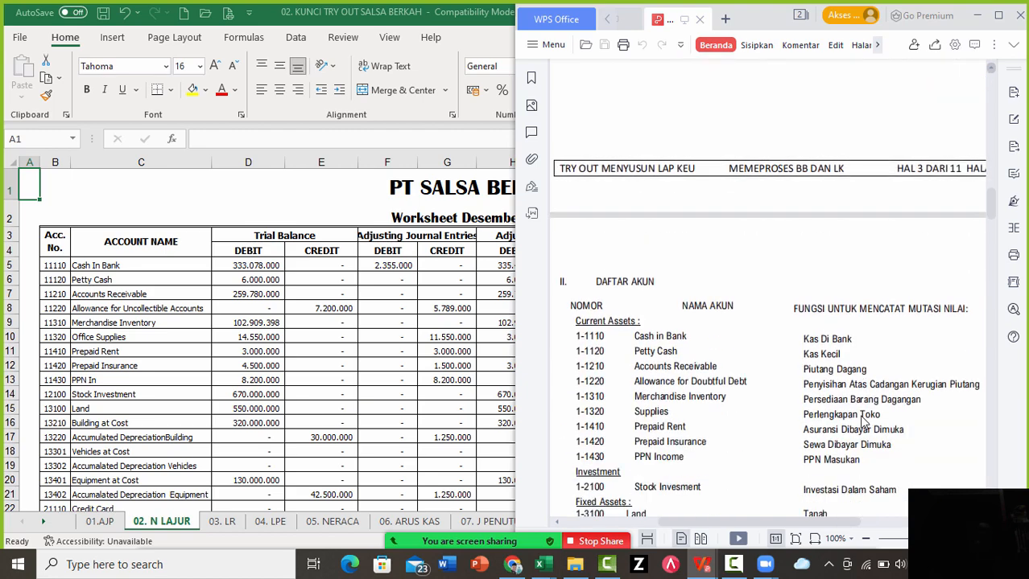
scroll(862, 422, "down", 20)
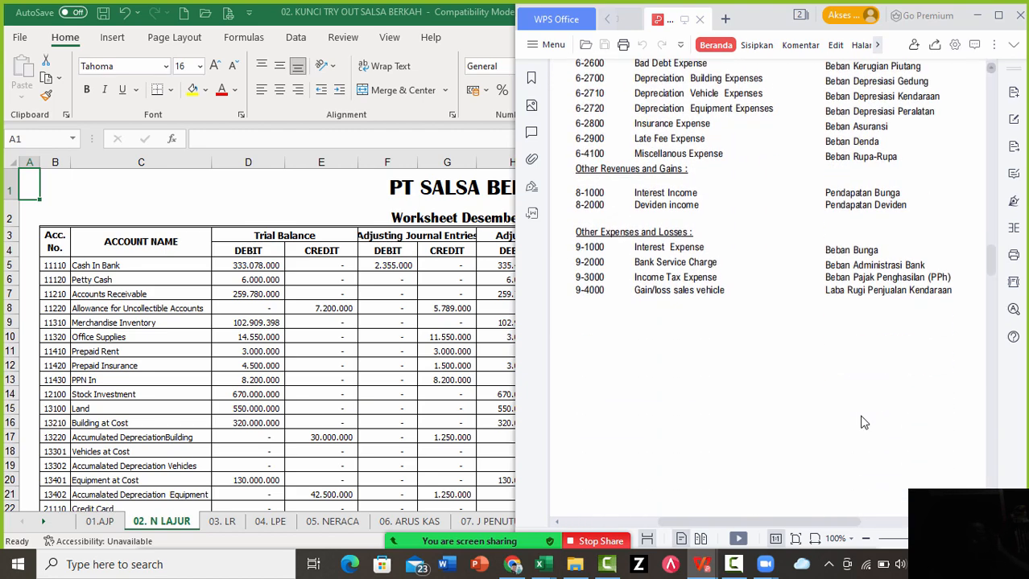
scroll(862, 422, "down", 4)
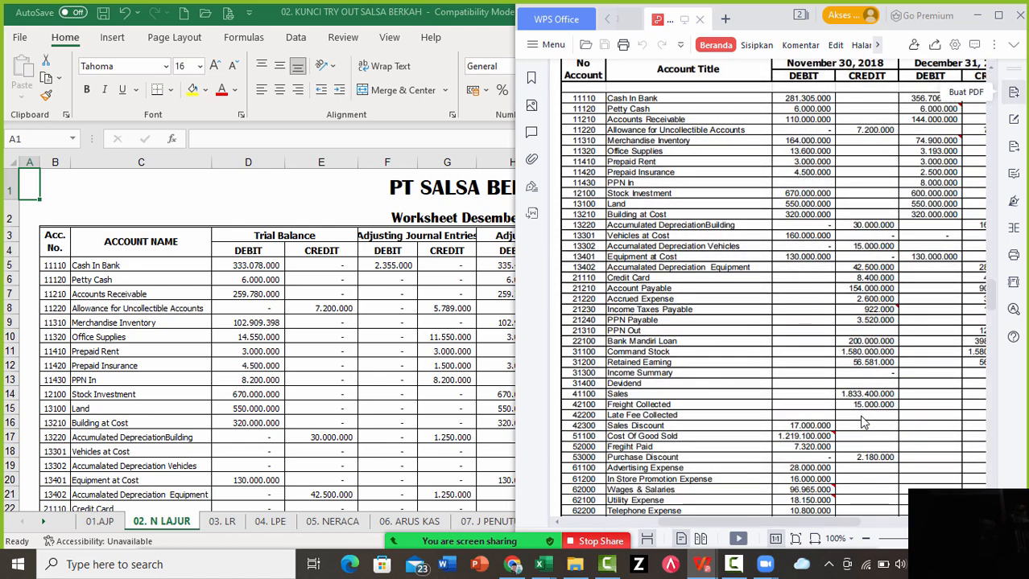
scroll(862, 422, "up", 2)
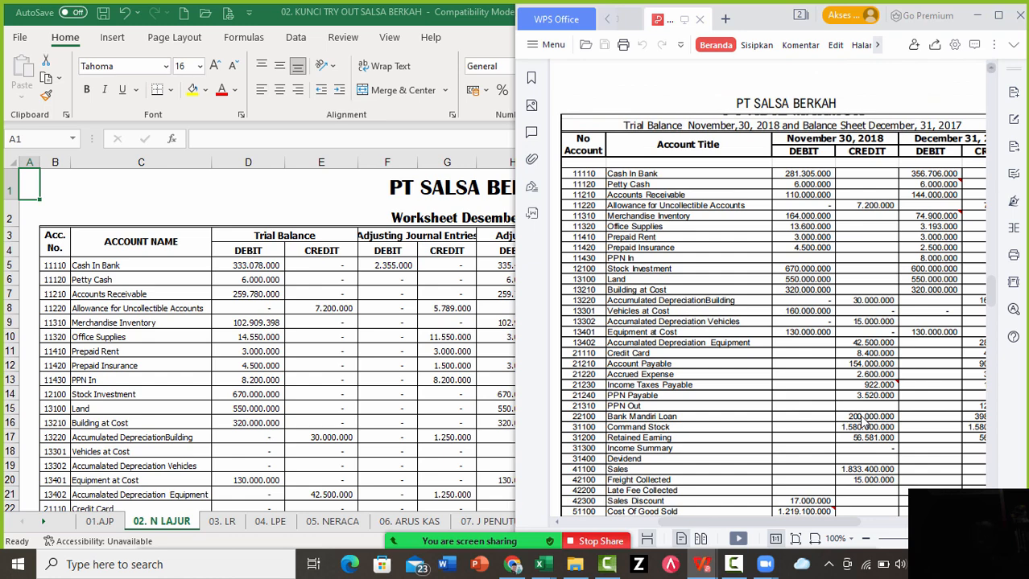
scroll(862, 422, "down", 15)
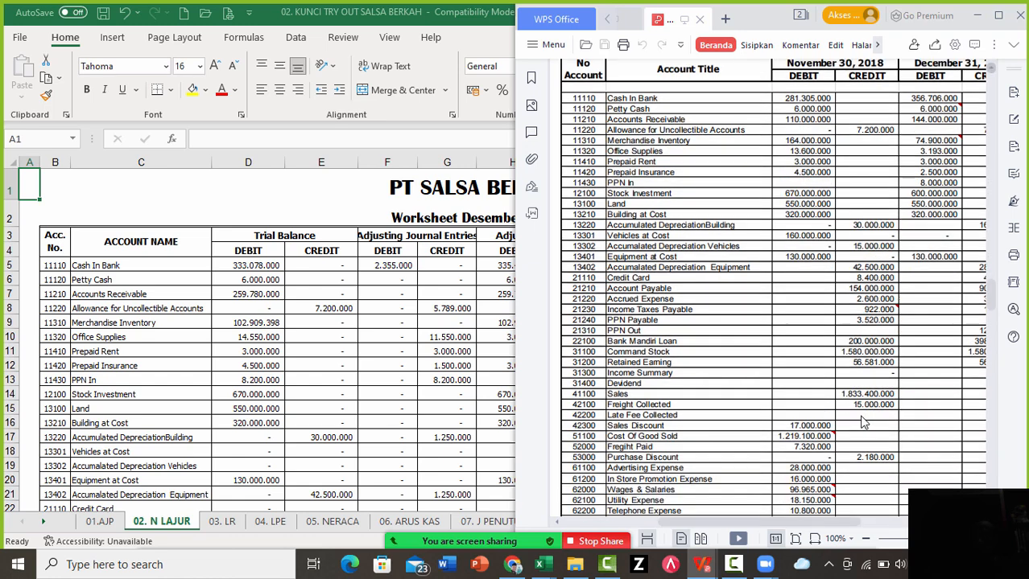
Read the trial balance notes on prepaid rent, insurance, stock investment and fixed assets in the exam PDF
scroll(862, 421, "down", 5)
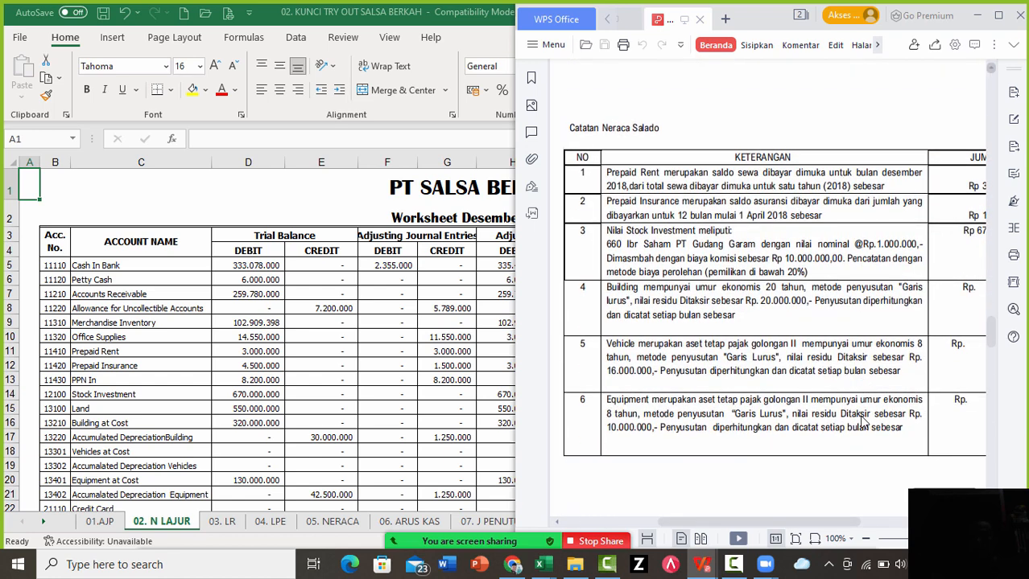
scroll(862, 422, "down", 1)
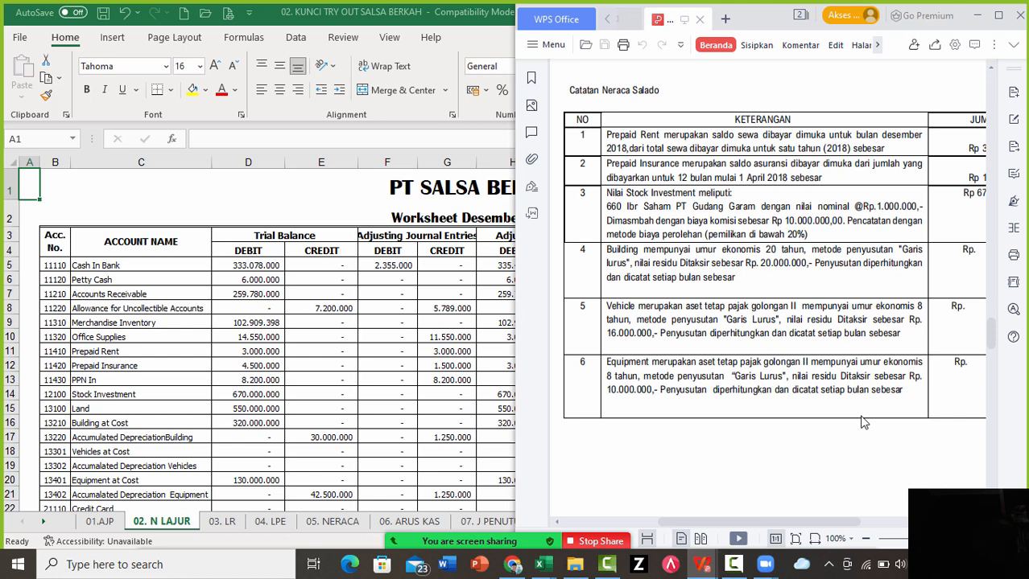
scroll(862, 422, "down", 2)
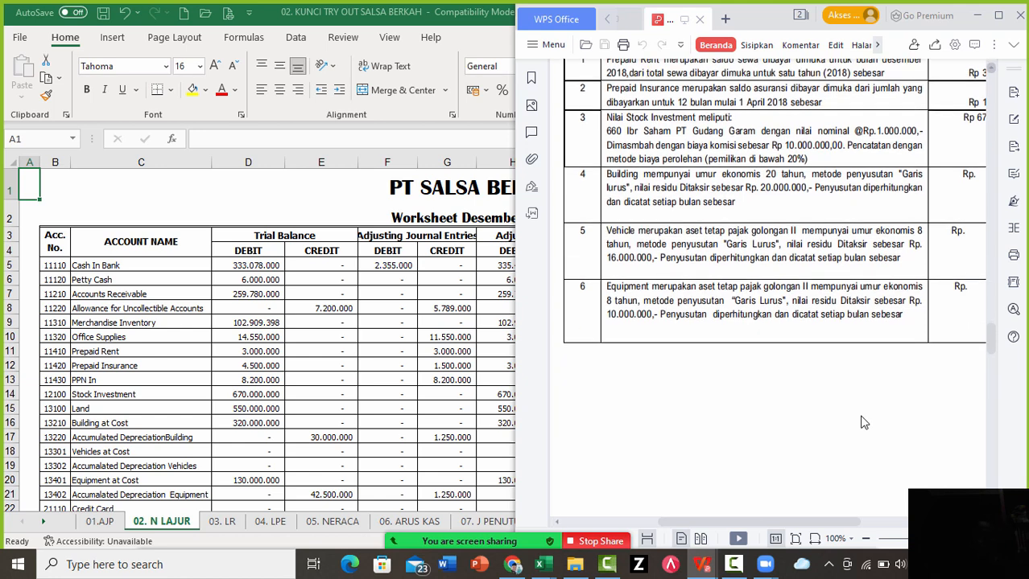
Review the December 31, 2018 trial balance and the adjustment data in memo BM12-3 of the exam PDF
scroll(861, 422, "down", 15)
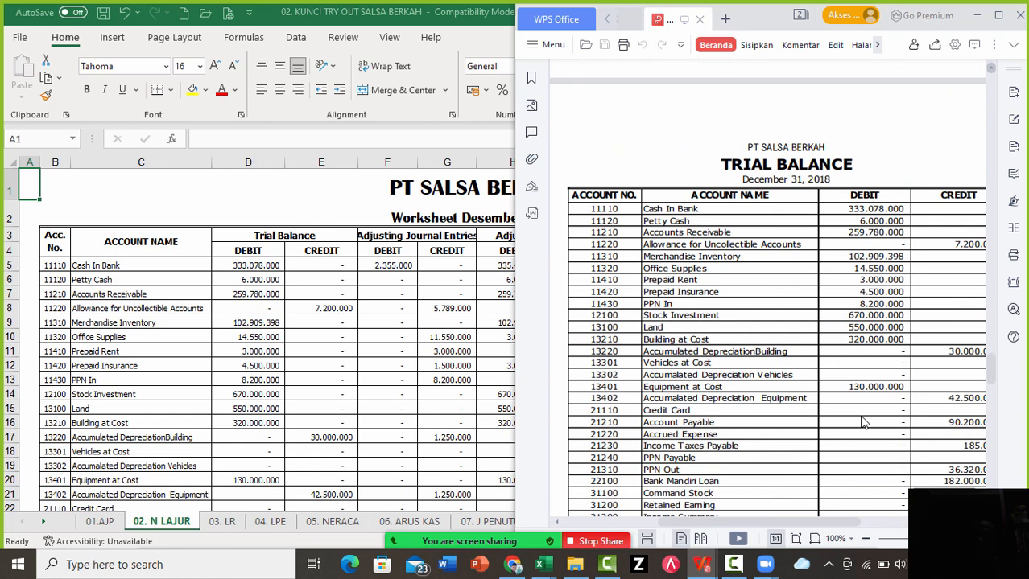
scroll(862, 422, "down", 3)
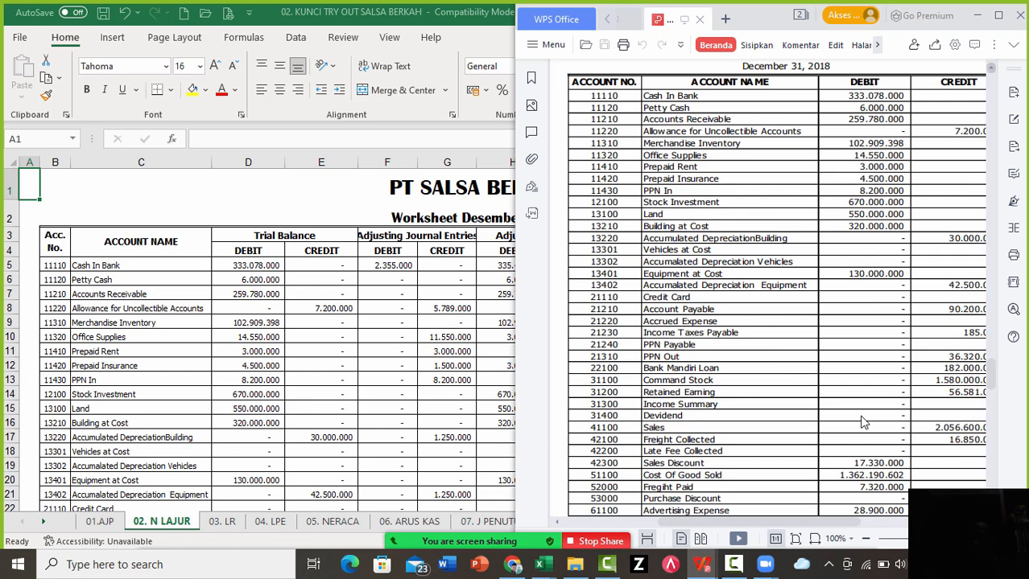
scroll(862, 422, "down", 4)
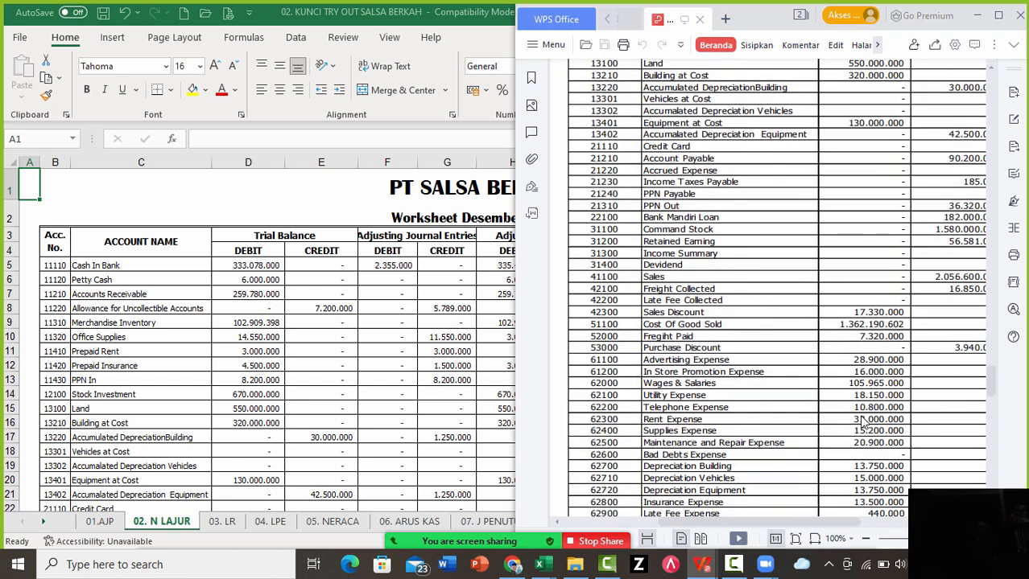
scroll(862, 422, "down", 8)
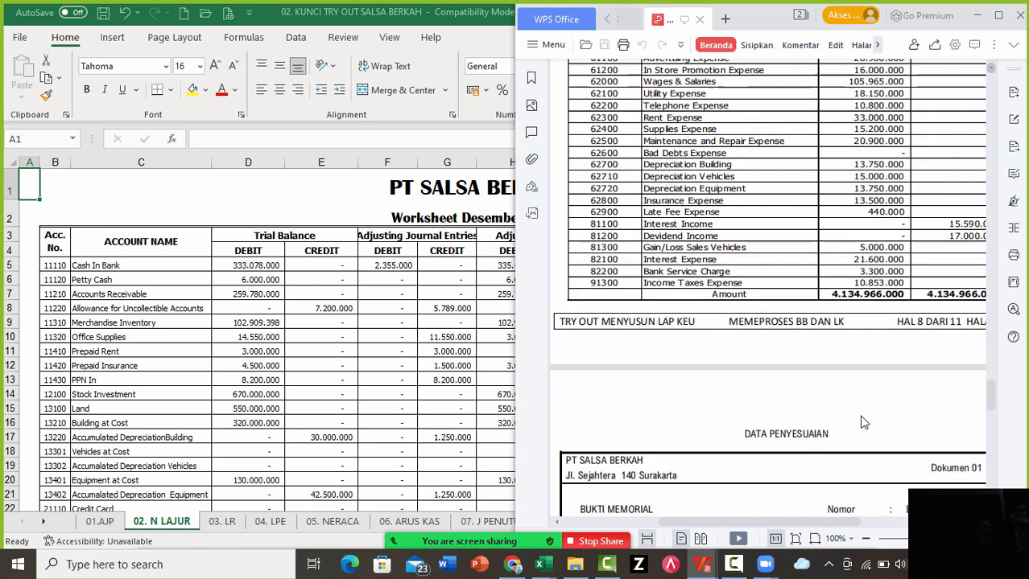
scroll(862, 422, "down", 7)
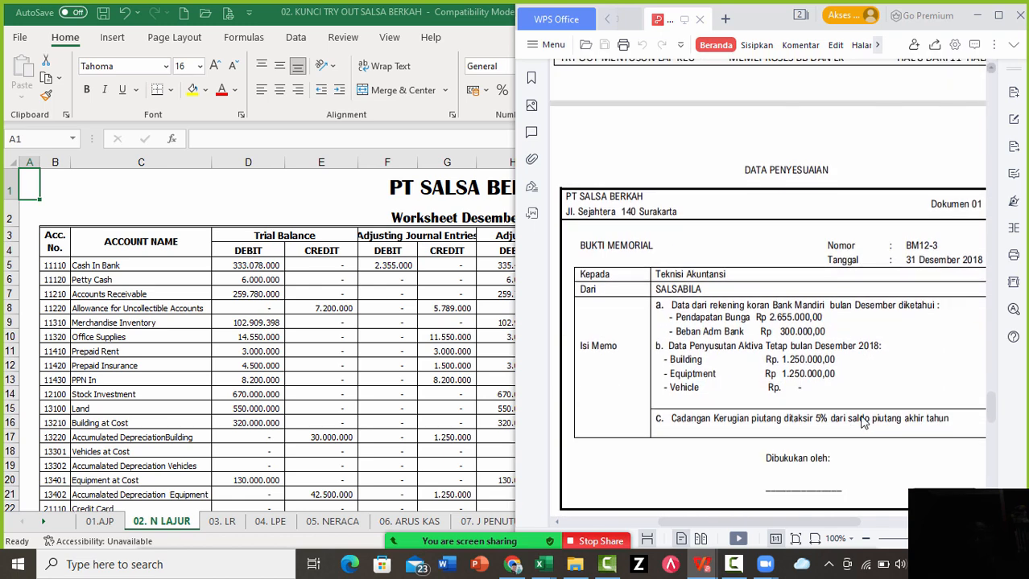
Show the workbook's 01.AJP adjusting journal from cell A1 at a larger zoom, with the ribbon collapsed
left_click(99, 521)
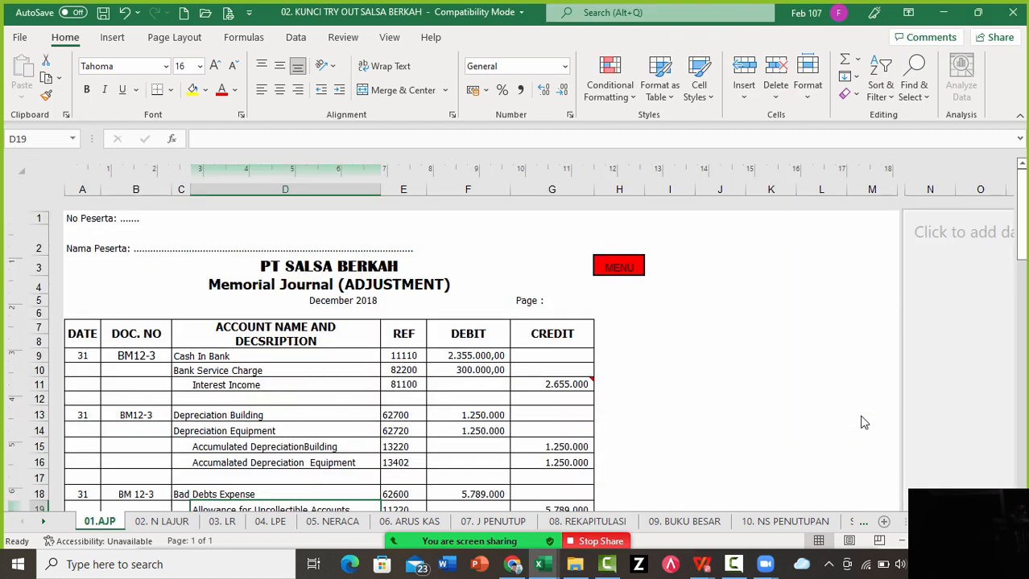
left_click(719, 301)
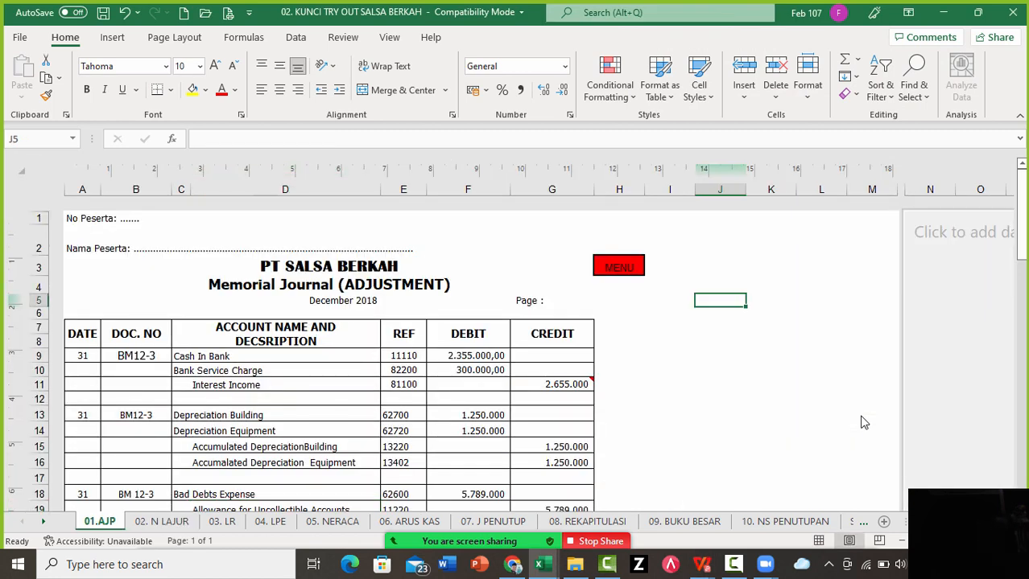
left_click(1019, 116)
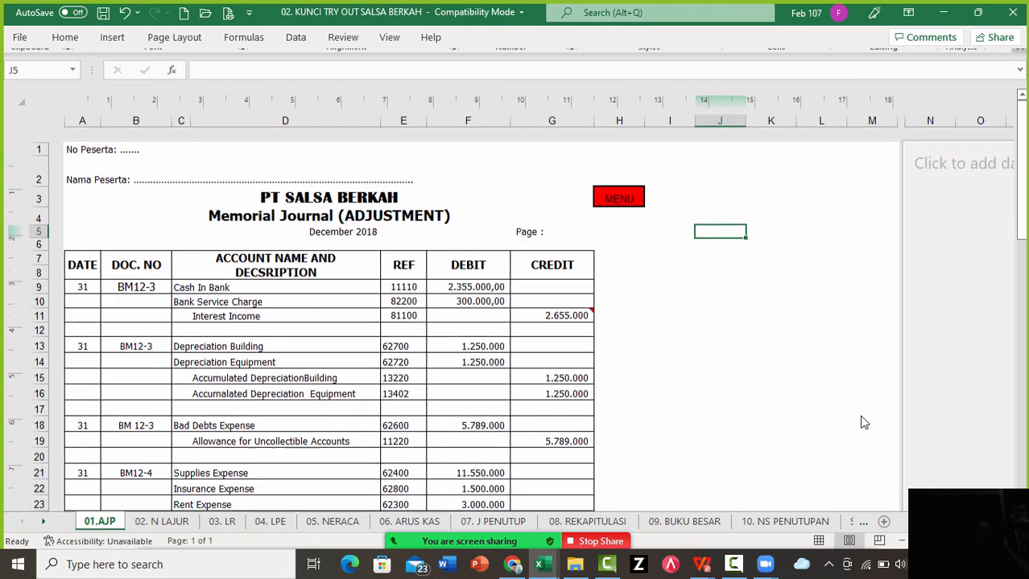
scroll(864, 422, "right", 3)
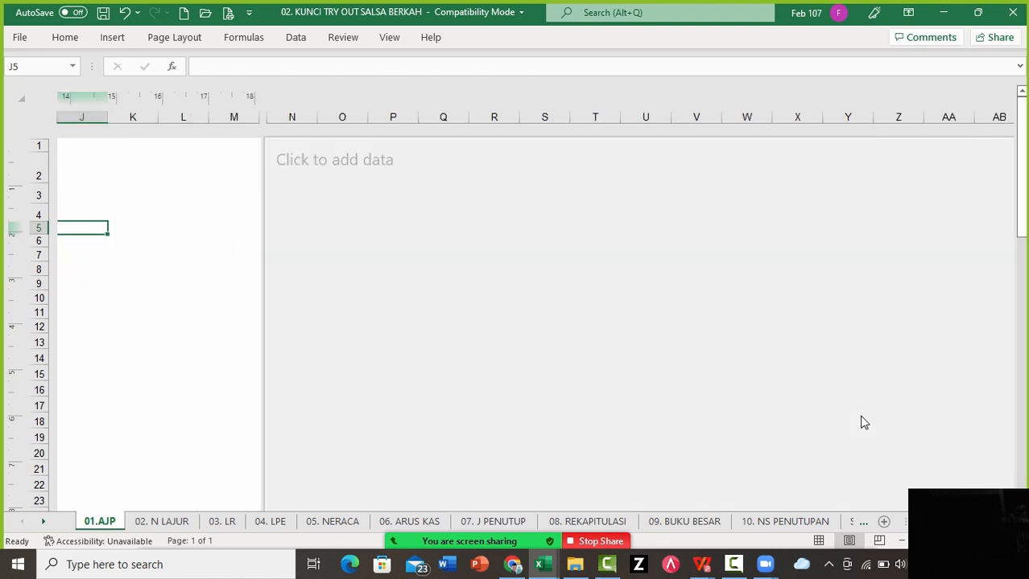
key("ctrl+Home")
scroll(863, 422, "up", 3)
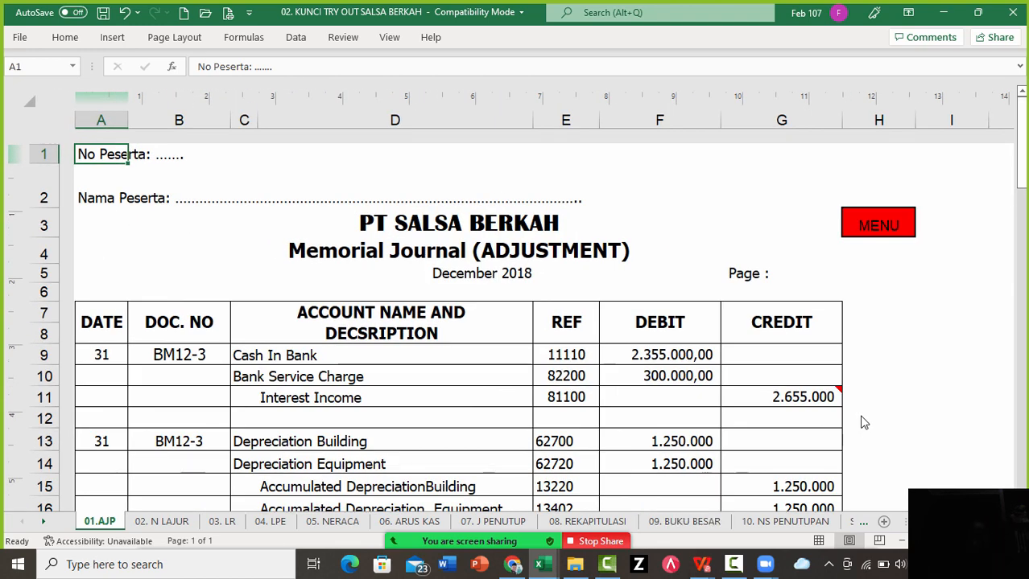
Compare memo BM12-3 in the "02. TRY OUT MENYUSUN..." PDF with the adjusting journal, and return to the full workbook view
left_click(701, 565)
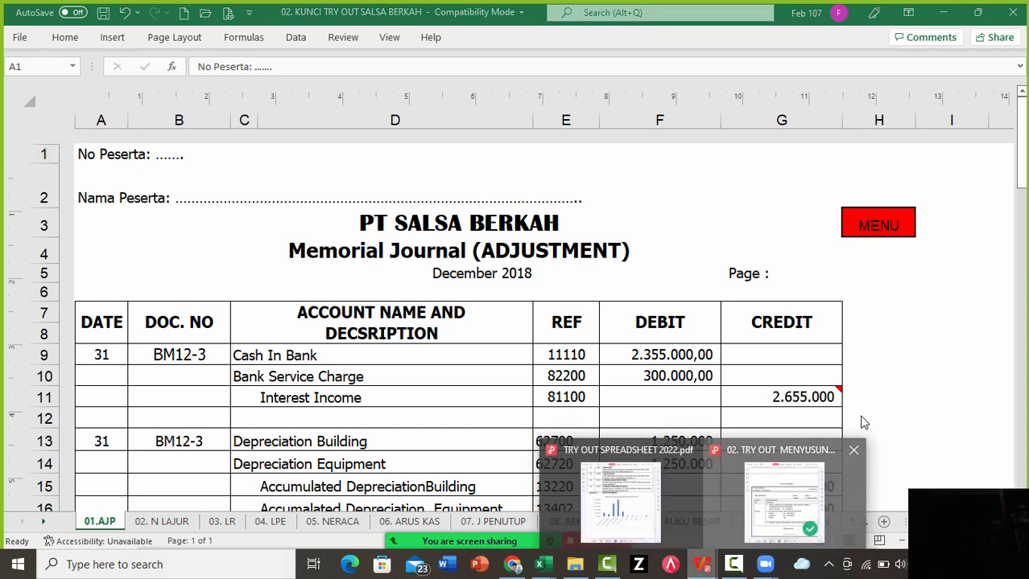
left_click(785, 499)
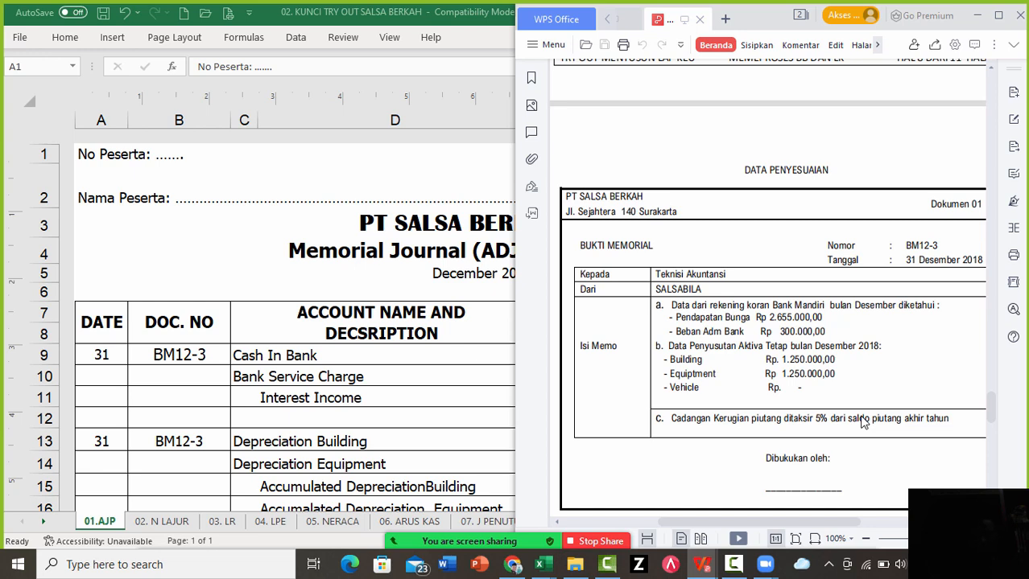
key("alt+Tab")
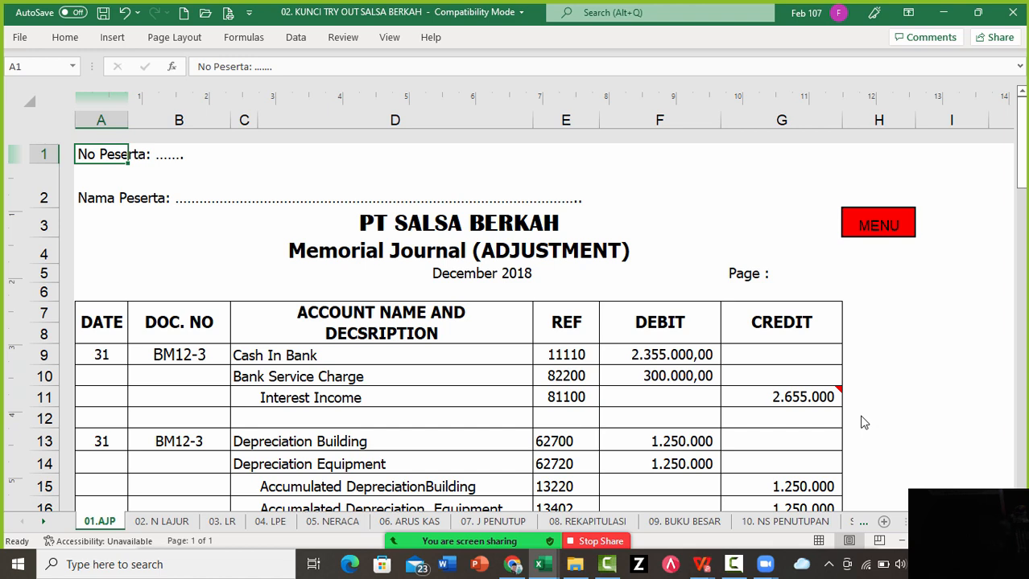
View the closing balance on sheet 10. NS PENUTUPAN, and compare the 02. N LAJUR worksheet with the 01.AJP journal
key("ctrl+Page_Down")
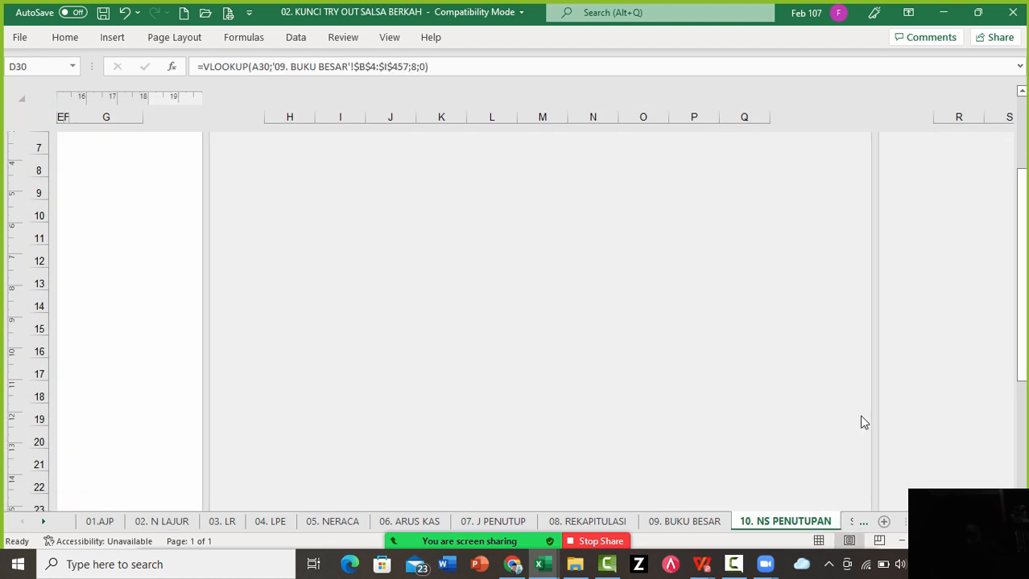
key("ctrl+Home")
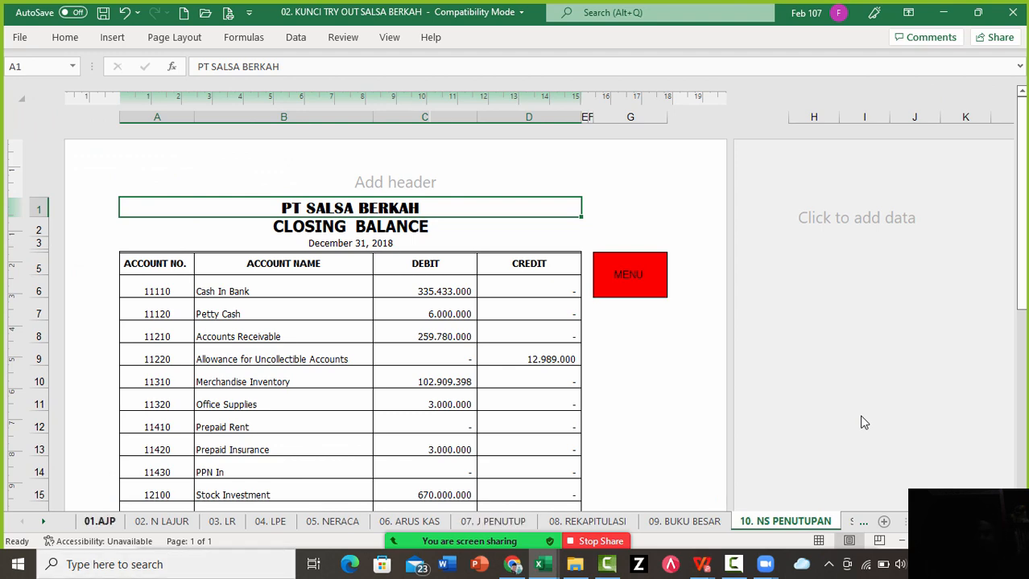
left_click(161, 521)
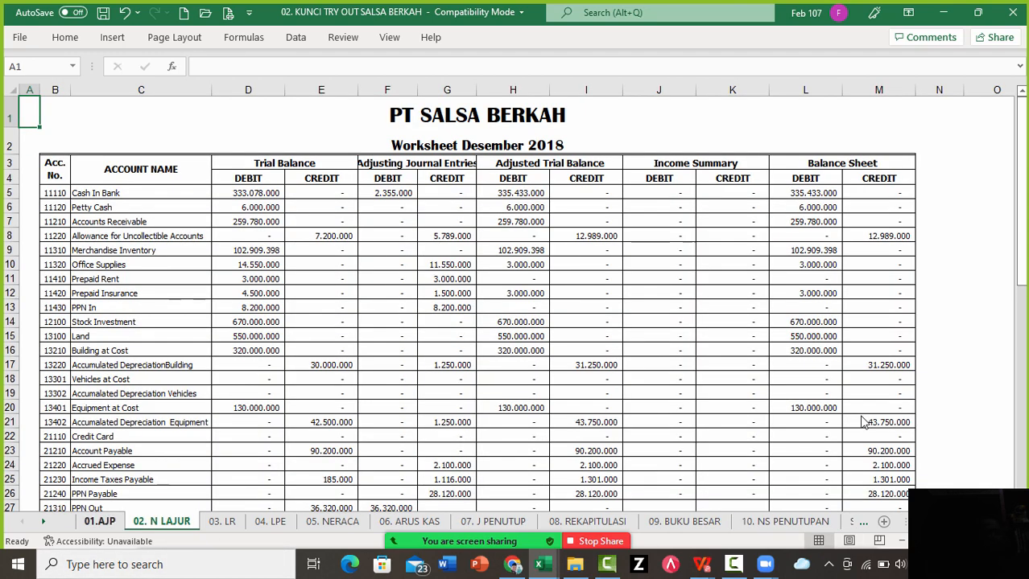
key("ctrl+Page_Up")
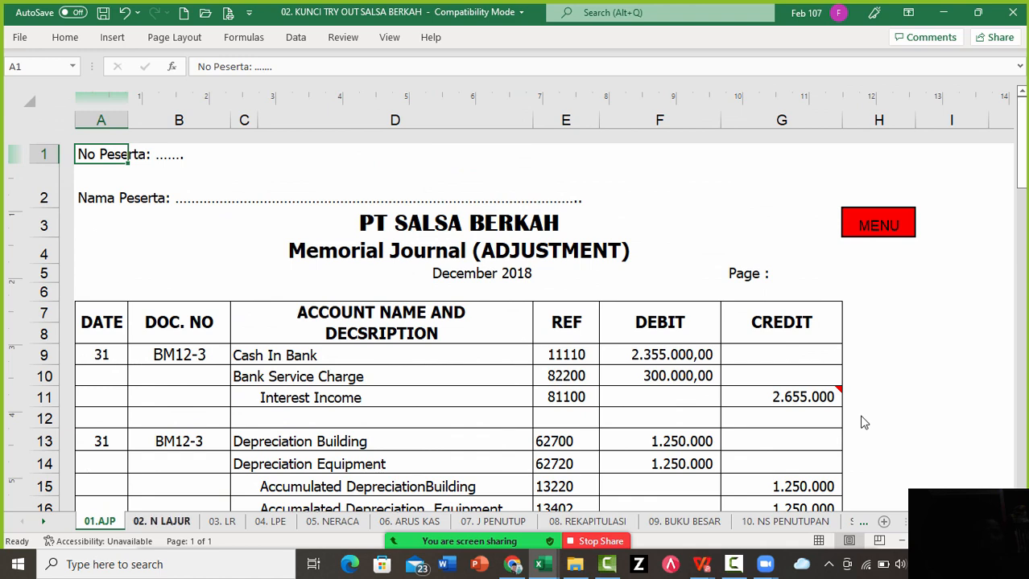
key("ctrl+Page_Down")
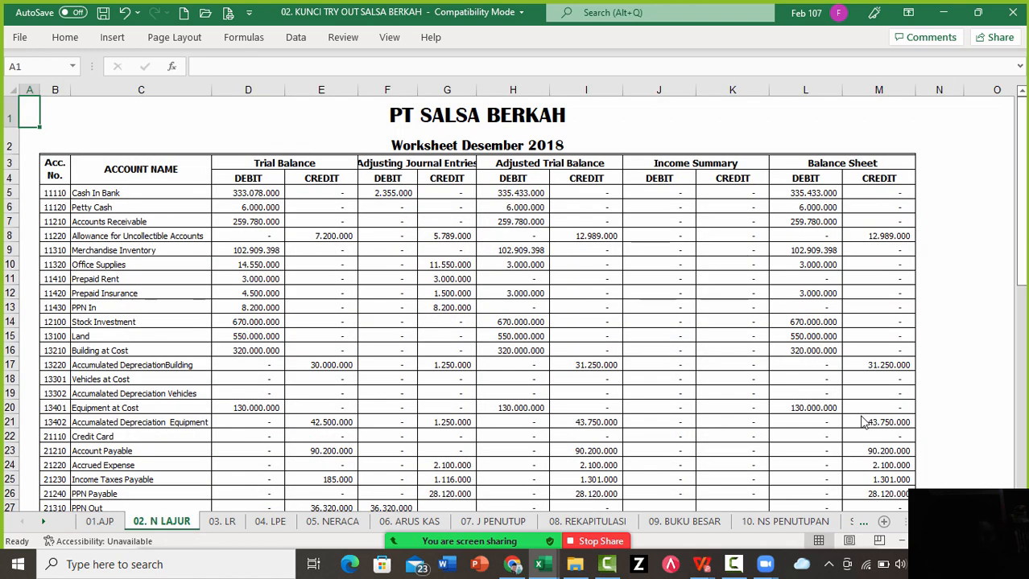
key("ctrl+Page_Up")
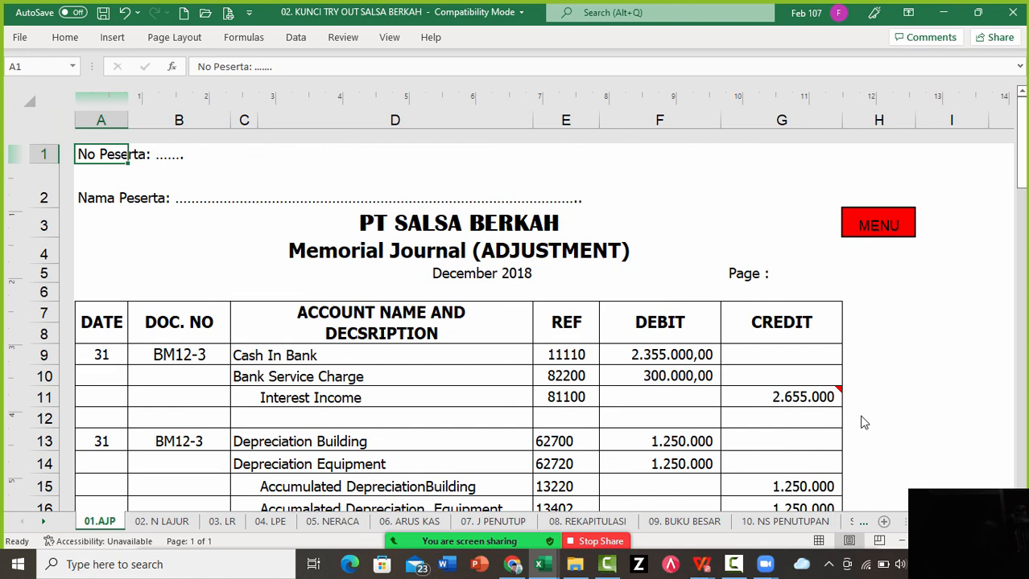
Show memo BM12-3 in the exam PDF beside the adjusting journal, and read the meeting chat message before minimizing the chat
scroll(863, 422, "down", 2)
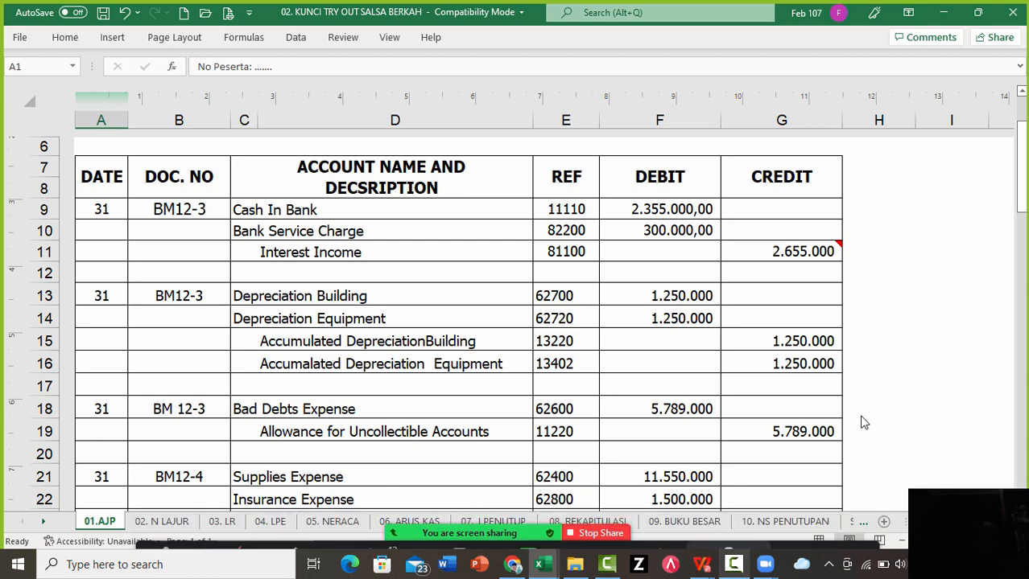
left_click(702, 565)
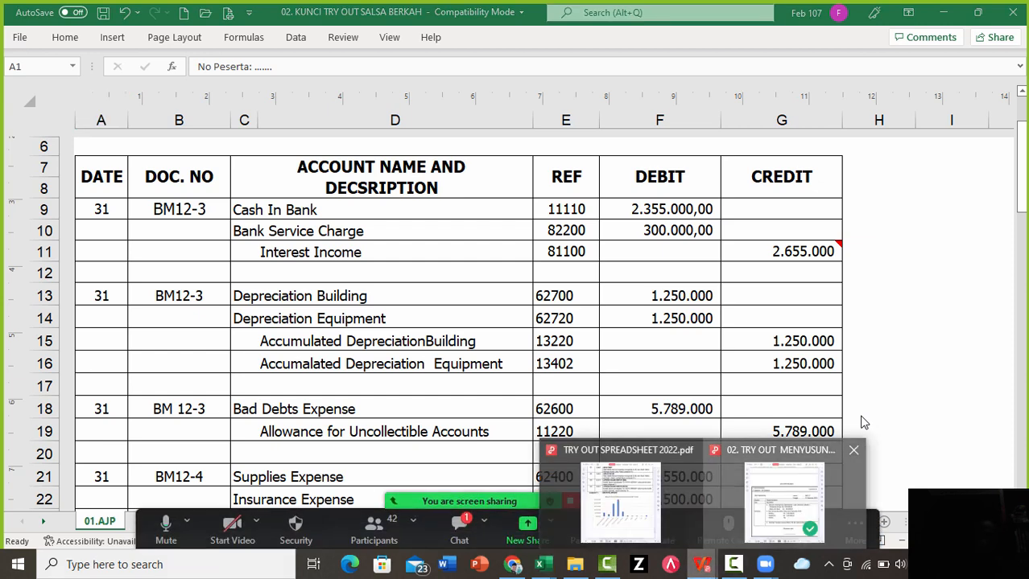
left_click(783, 500)
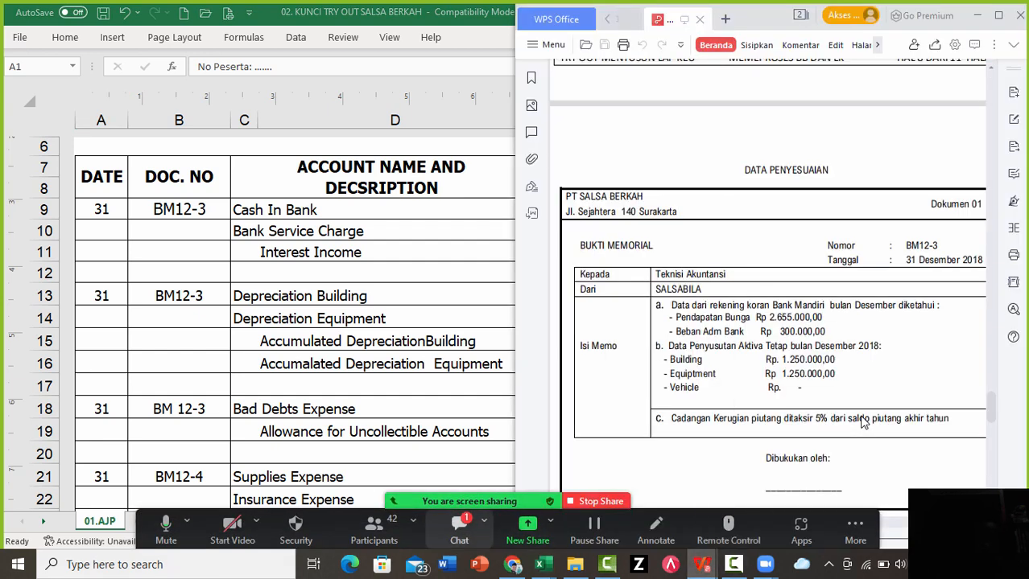
left_click(459, 529)
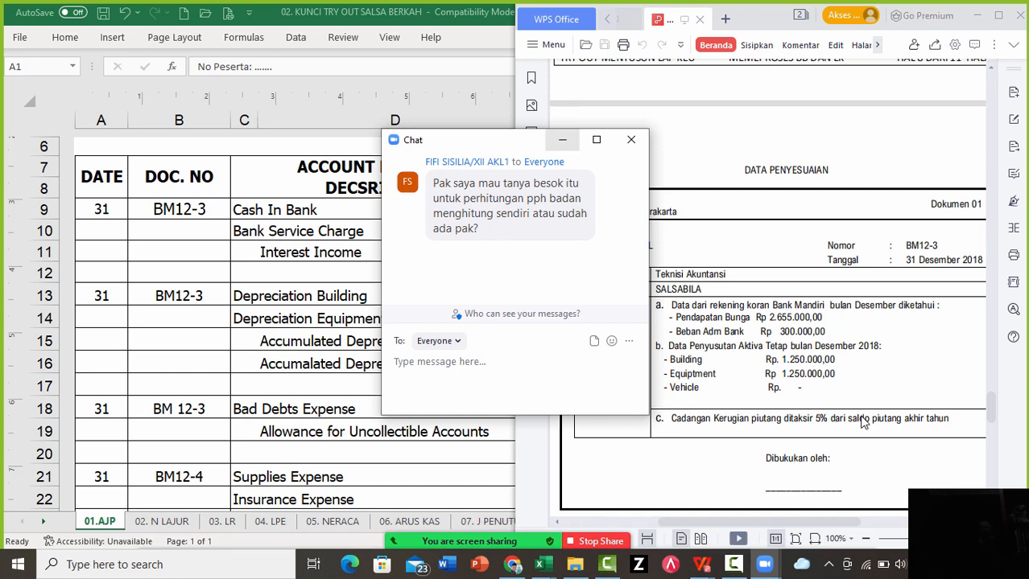
left_click(561, 140)
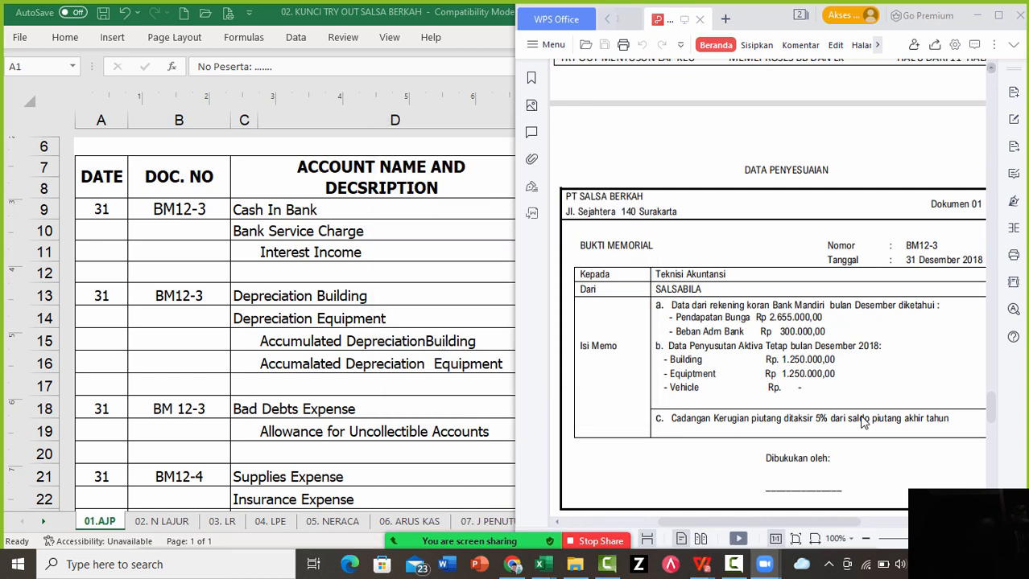
Compare memo BM12-3's 5% receivables loss allowance with the 01.AJP journal, and inspect the Bad Debts Expense formula in F18
scroll(863, 424, "down", 1)
scroll(863, 422, "down", 2)
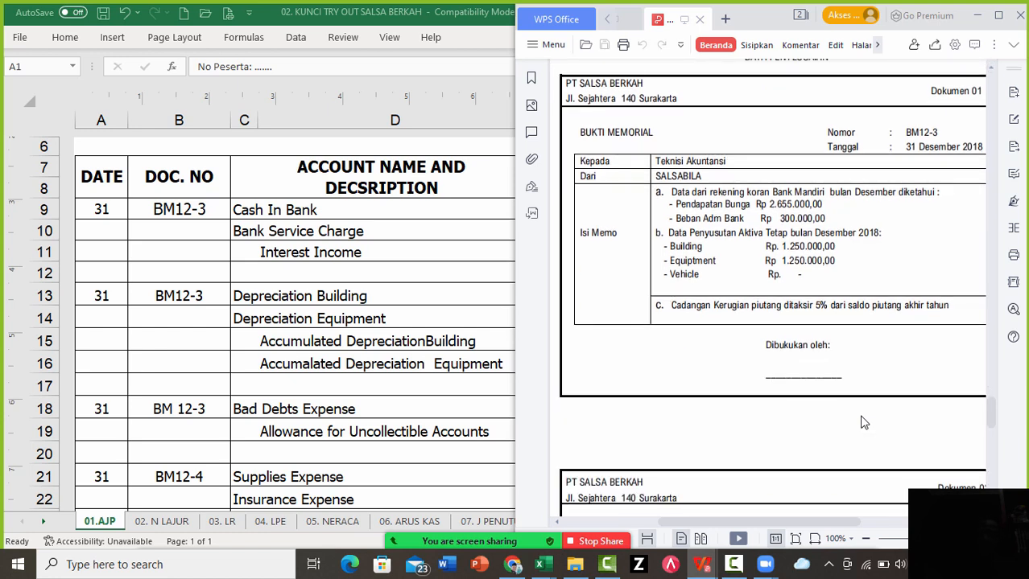
key("alt+Tab")
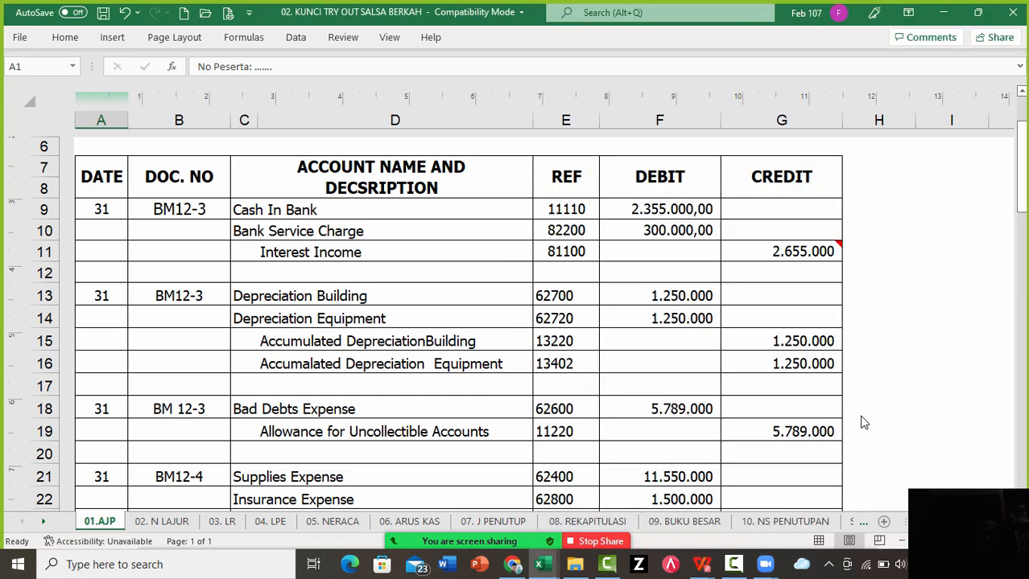
left_click(702, 565)
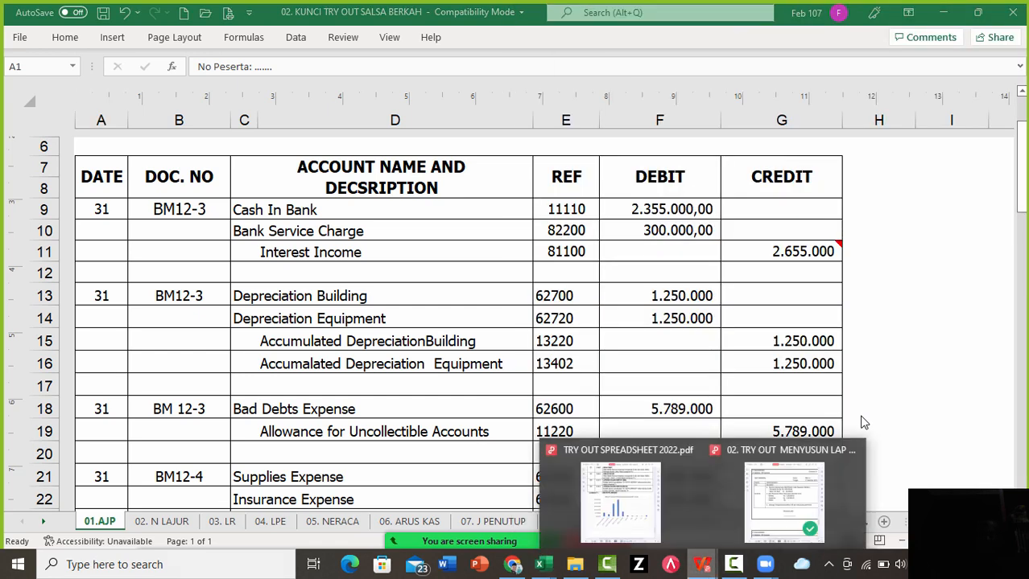
left_click(783, 497)
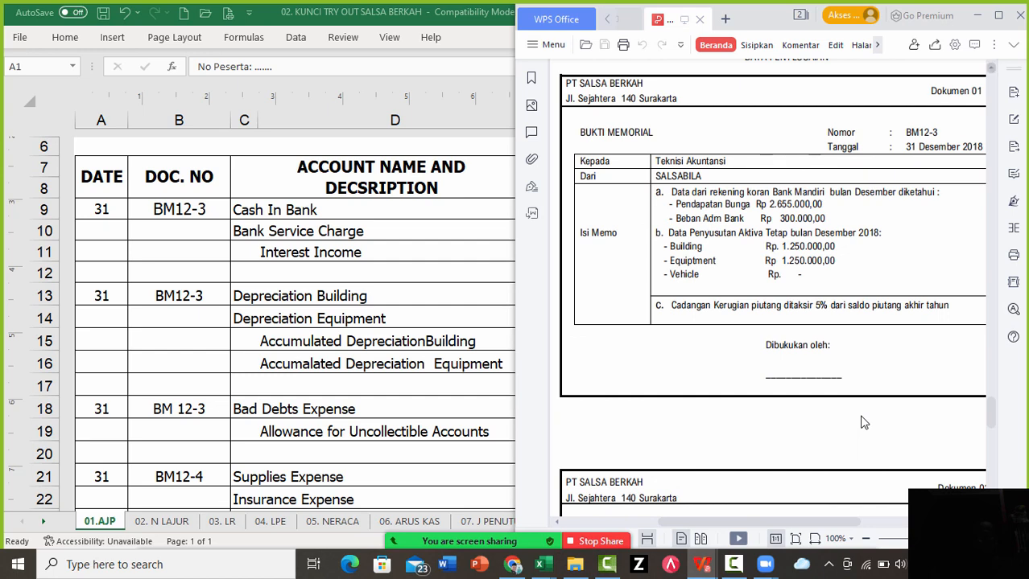
scroll(864, 422, "right", 1)
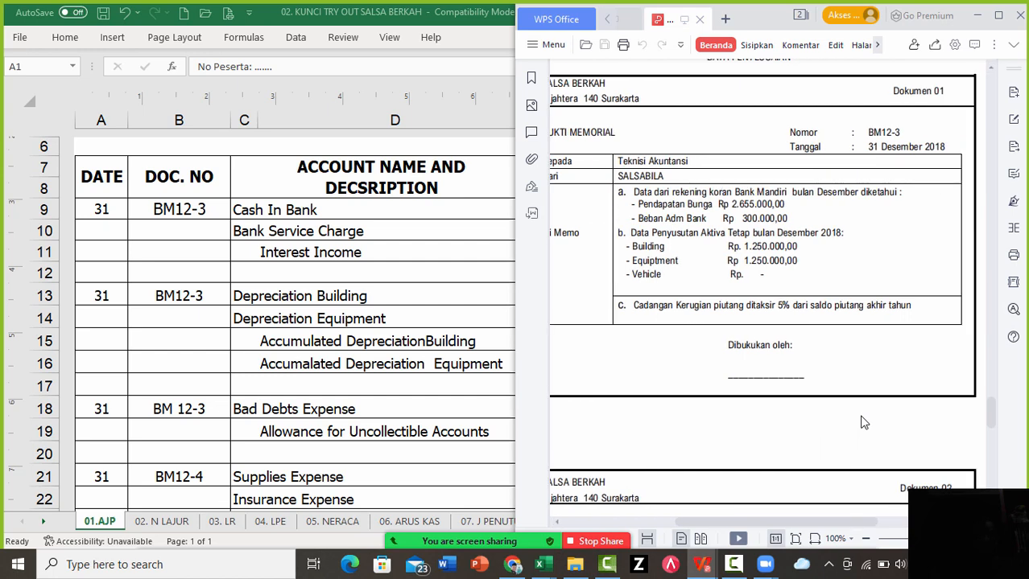
key("alt+Tab")
left_click(659, 408)
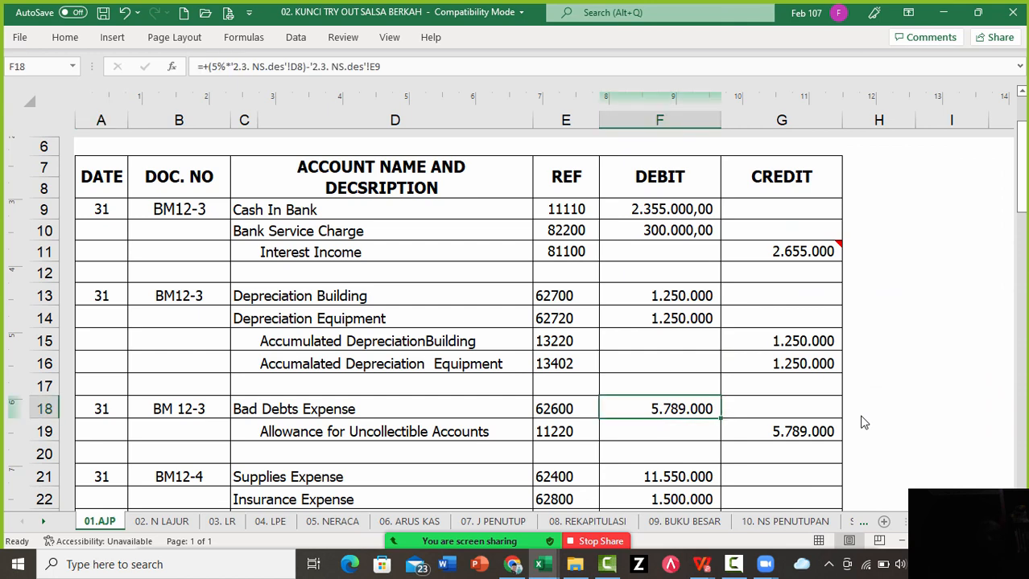
Examine Accounts Receivable and the Allowance for Uncollectible Accounts on 02. N LAJUR, and return to the 01.AJP Bad Debts Expense entry
key("ctrl+Page_Down")
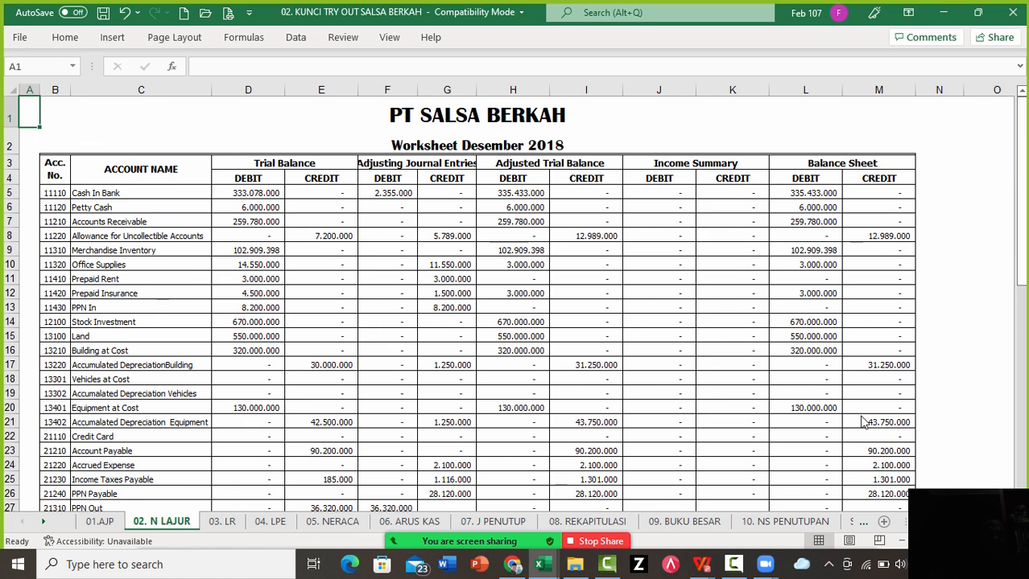
left_click(248, 251)
key("Up")
key("Up")
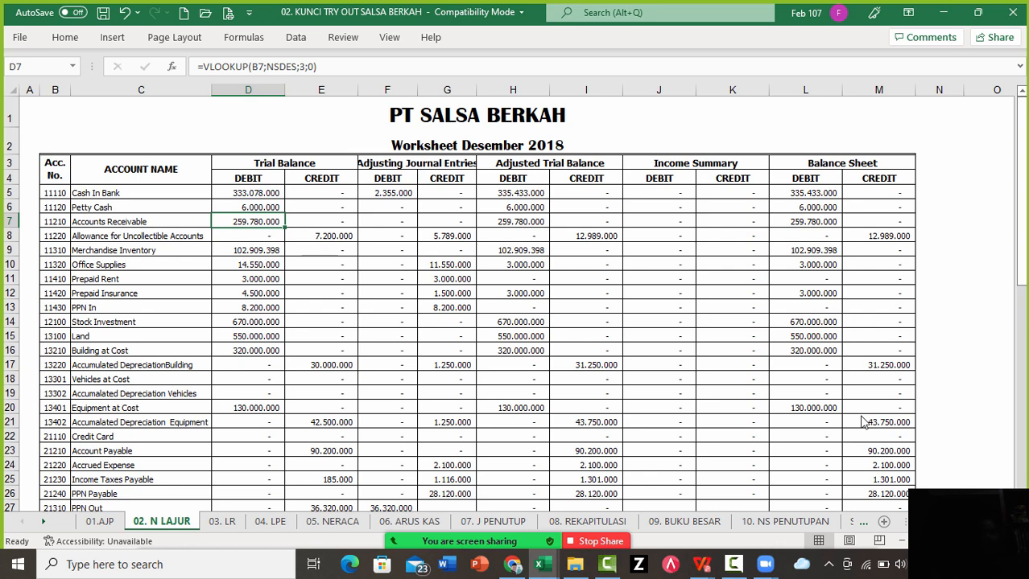
key("Down")
key("Right")
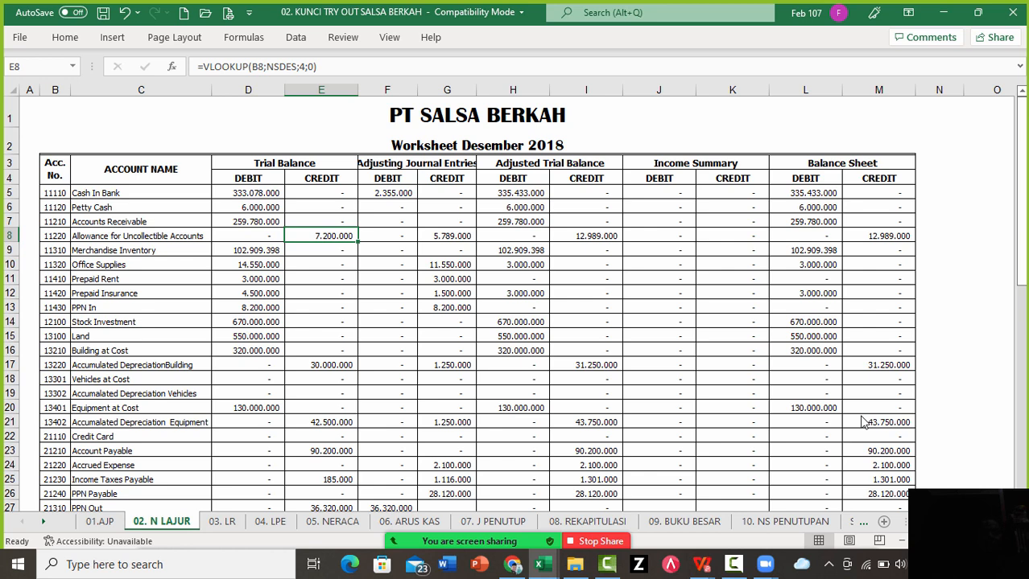
key("Right")
key("Right")
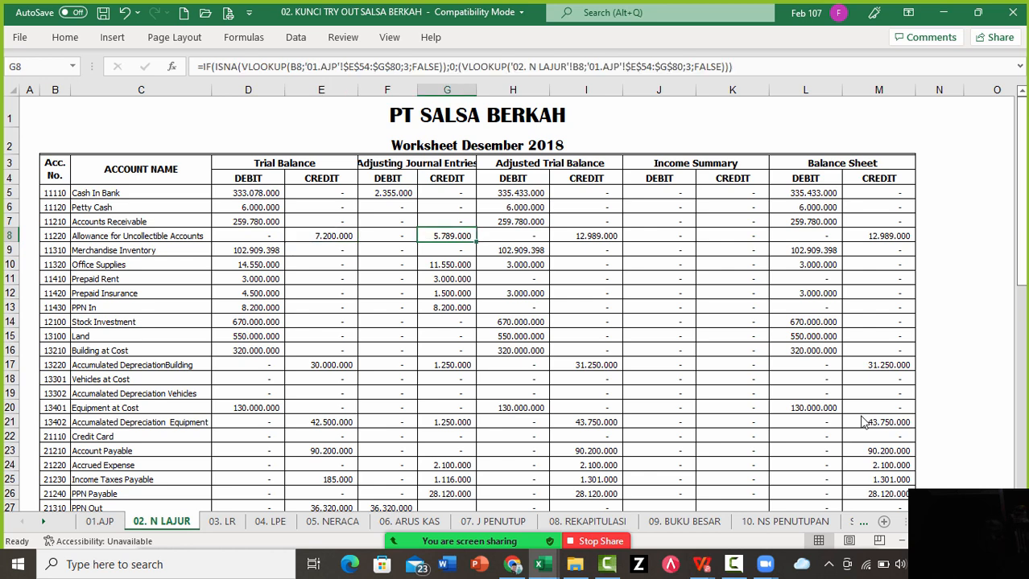
key("ctrl+bracketleft")
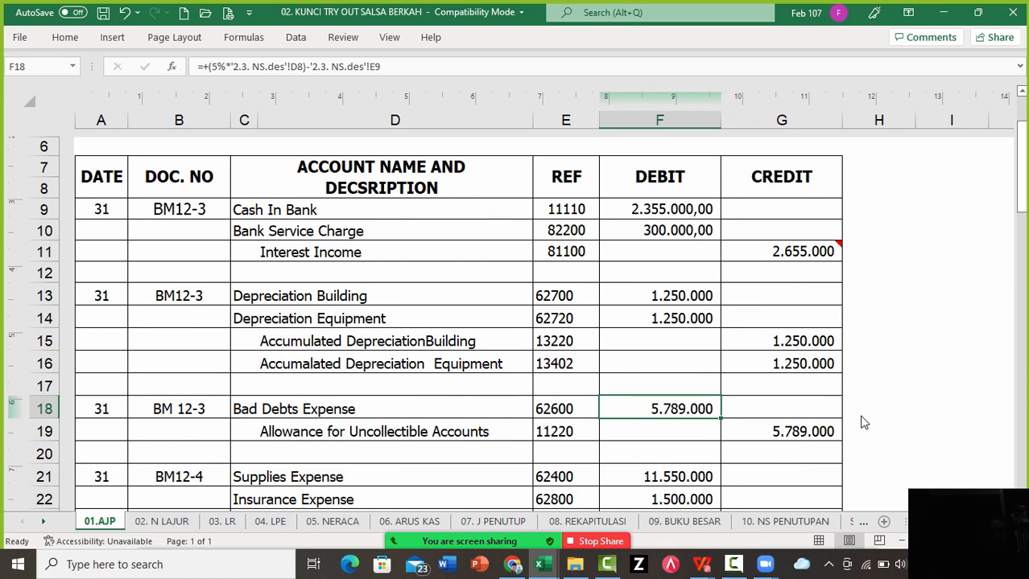
Enlarge the 02. N LAJUR worksheet to recheck the receivables and allowance trial balance amounts against the bad debts entry in 01.AJP
key("ctrl+Page_Down")
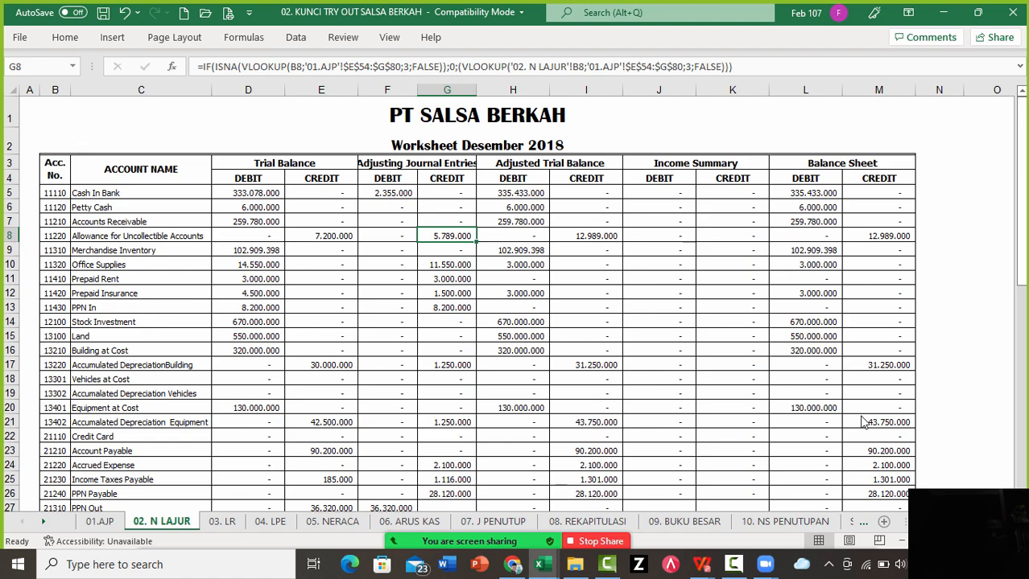
key("Up")
key("Left")
key("Left")
key("Left")
scroll(863, 422, "up", 2)
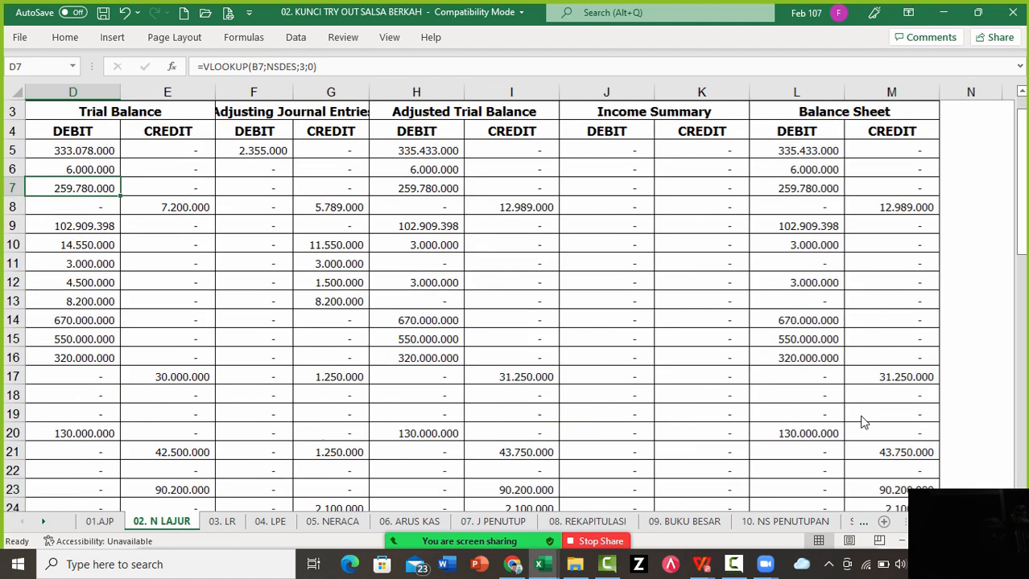
key("Left")
key("Left")
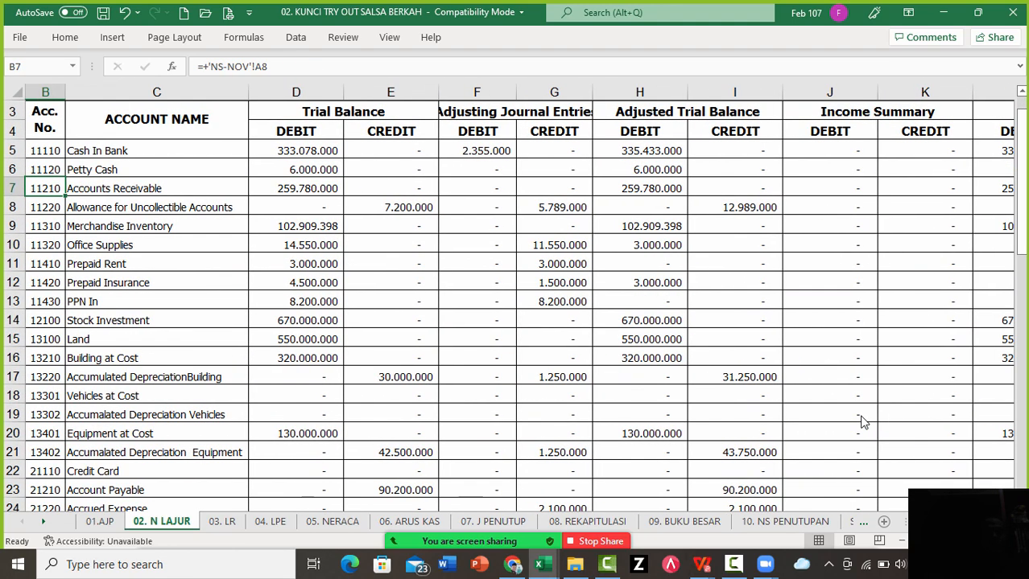
key("Right")
key("Right")
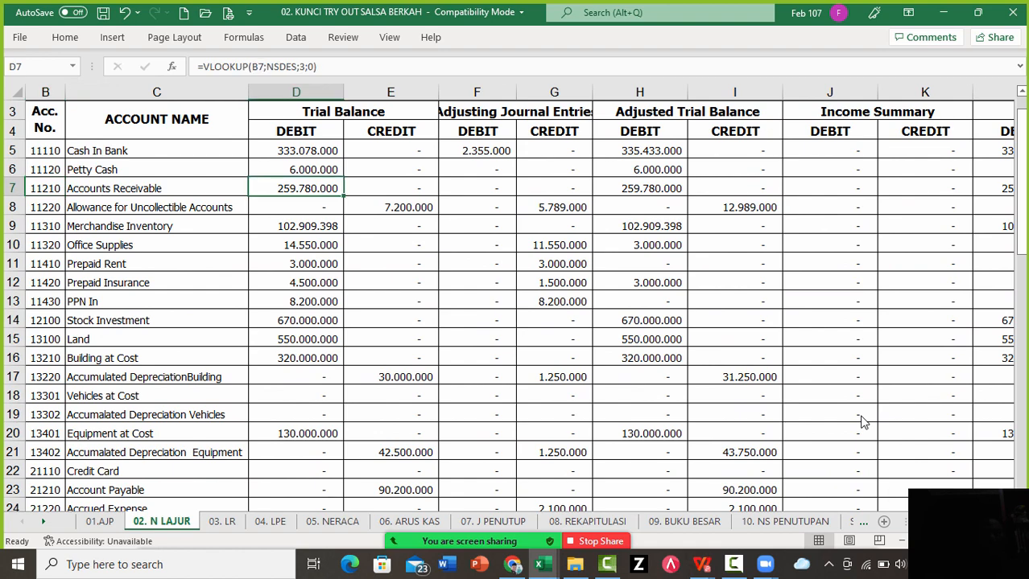
key("Down")
key("Right")
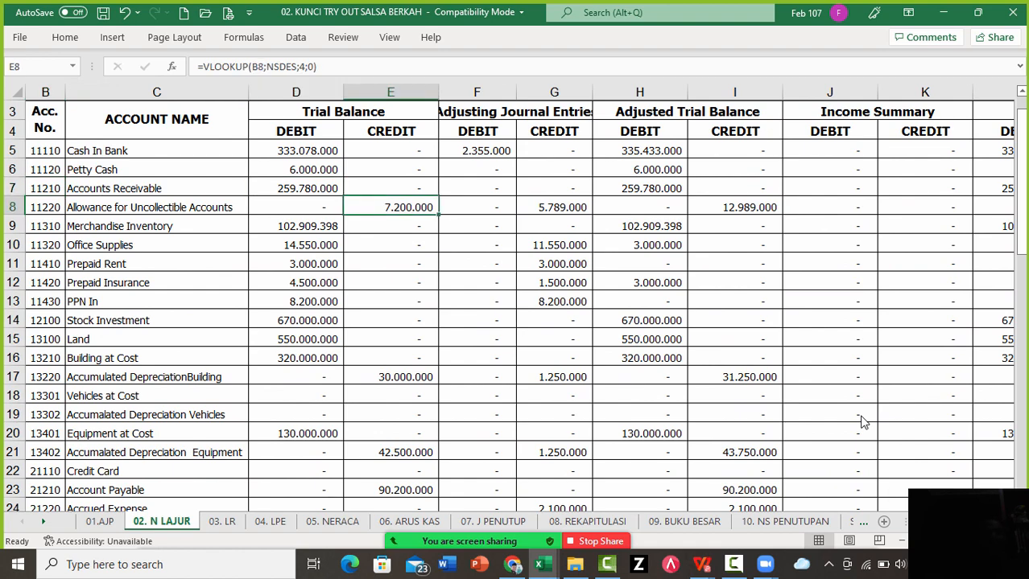
key("ctrl+Page_Up")
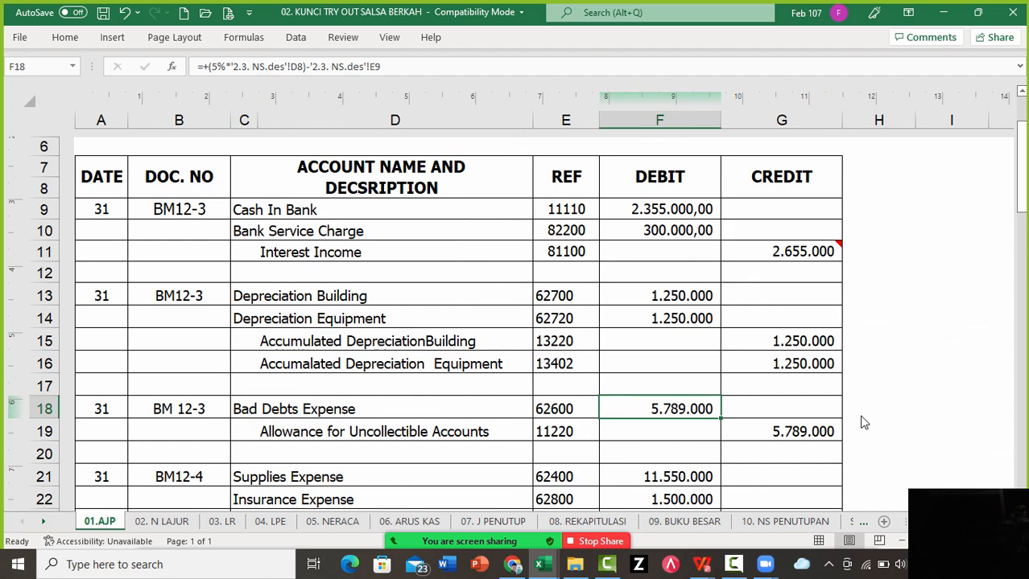
Compare the supplies, rent and insurance adjustments in PDF memo BM12-4 with the BM12-4 entries in the 01.AJP journal
scroll(864, 422, "down", 3)
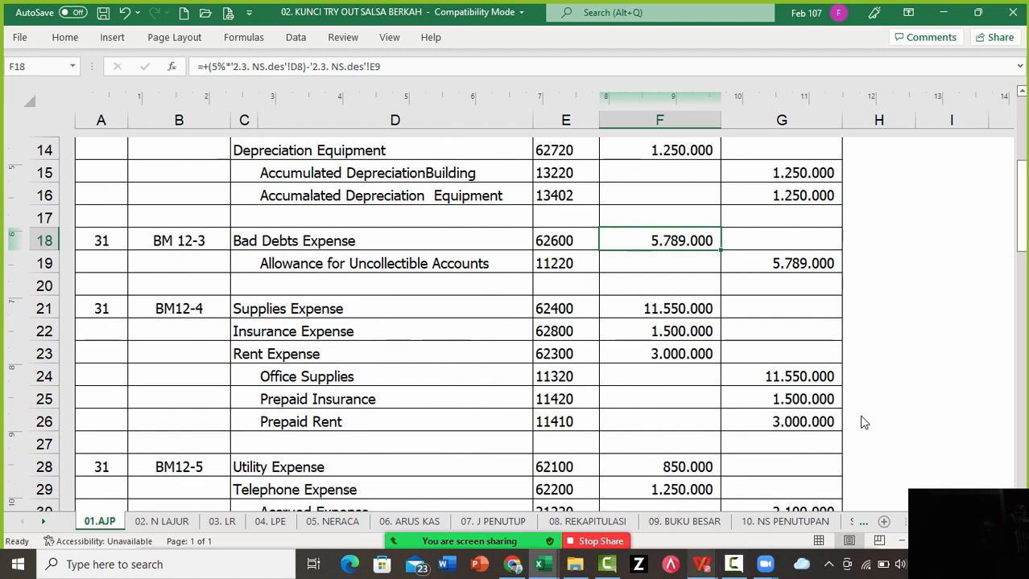
left_click(702, 565)
left_click(783, 503)
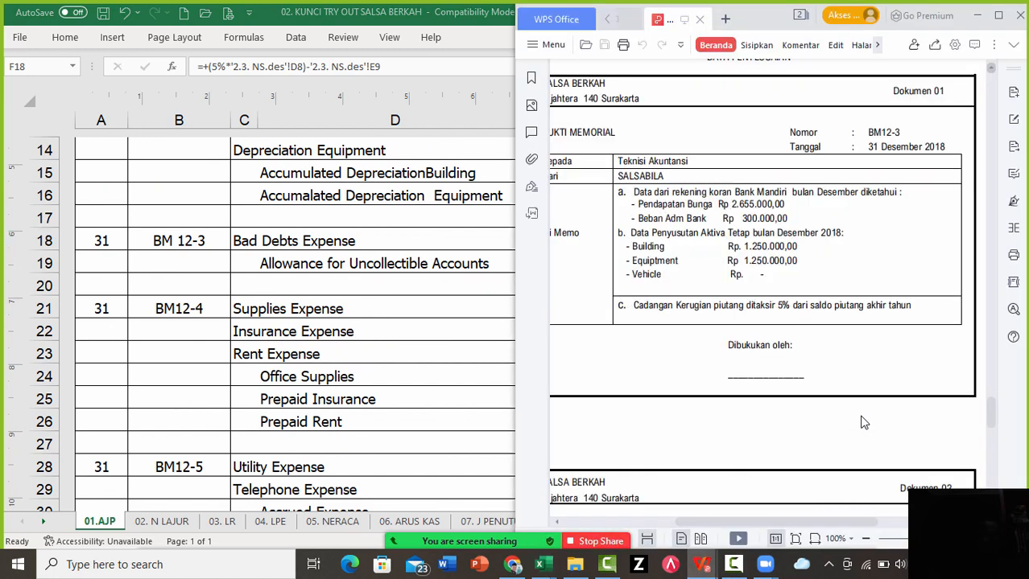
scroll(863, 423, "down", 3)
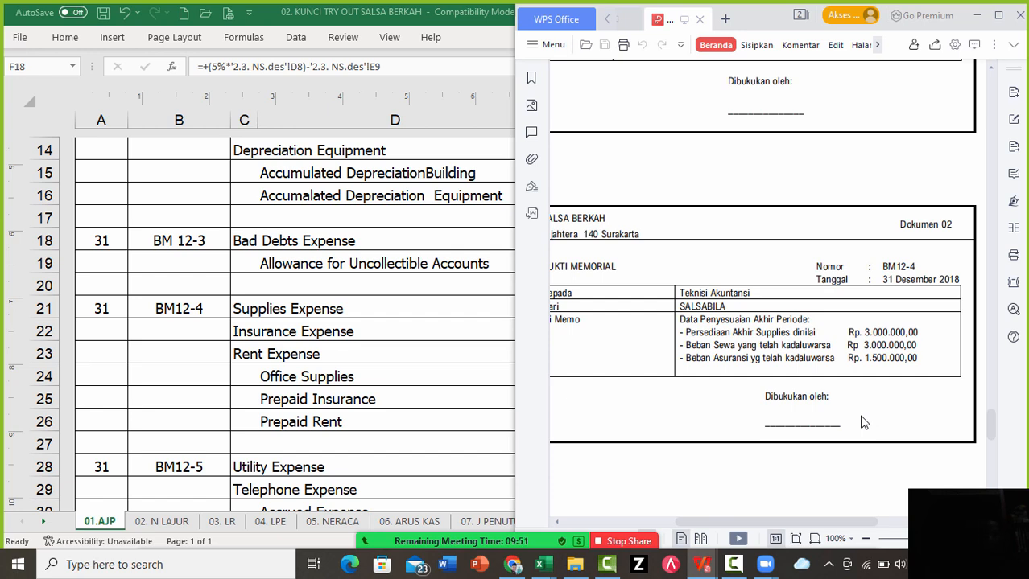
key("alt+Tab")
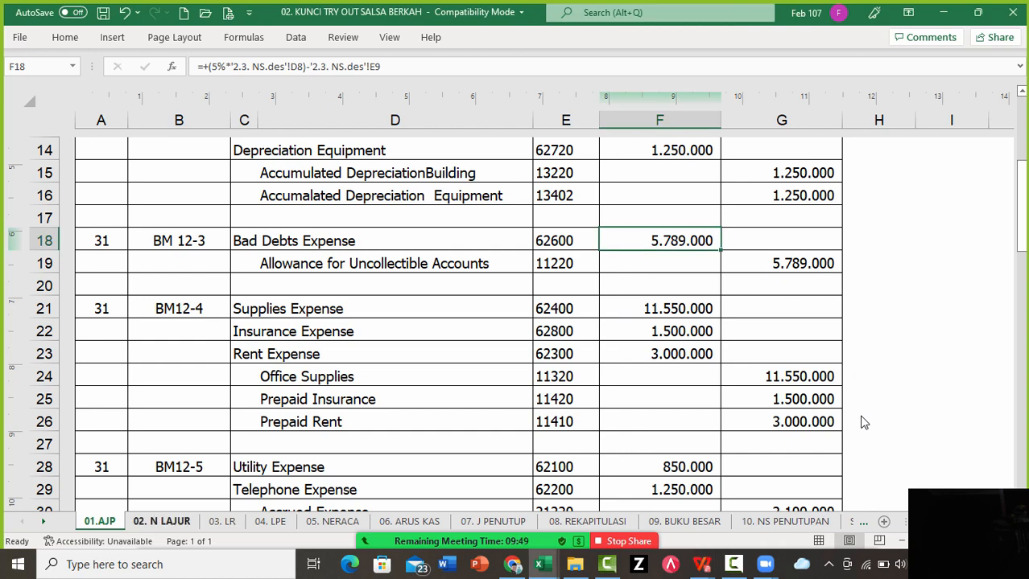
Trace Office Supplies on 02. N LAJUR through its trial balance, adjusted balance and adjustment credit in row 10
key("ctrl+Page_Down")
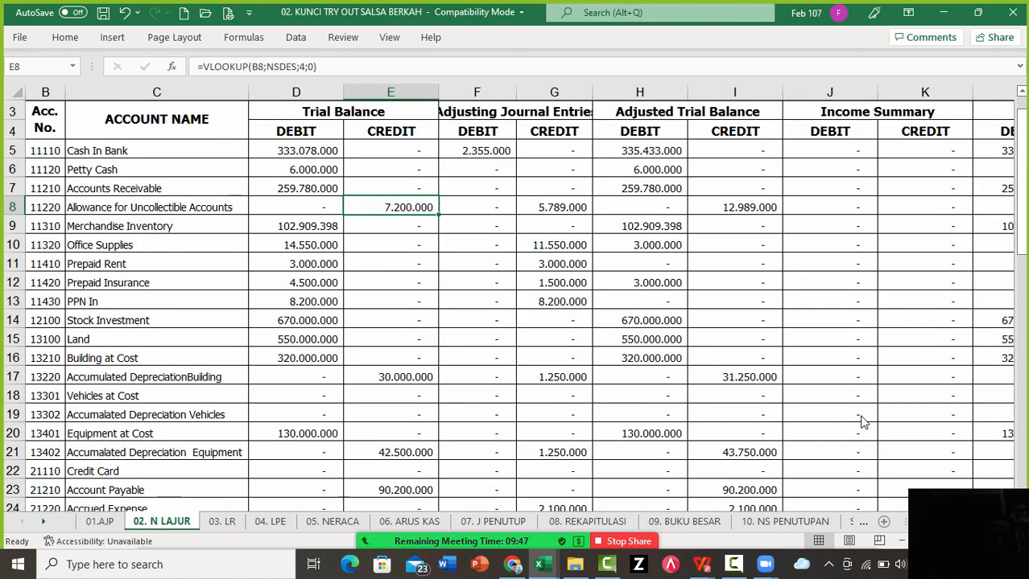
key("Left")
key("Down")
key("Down")
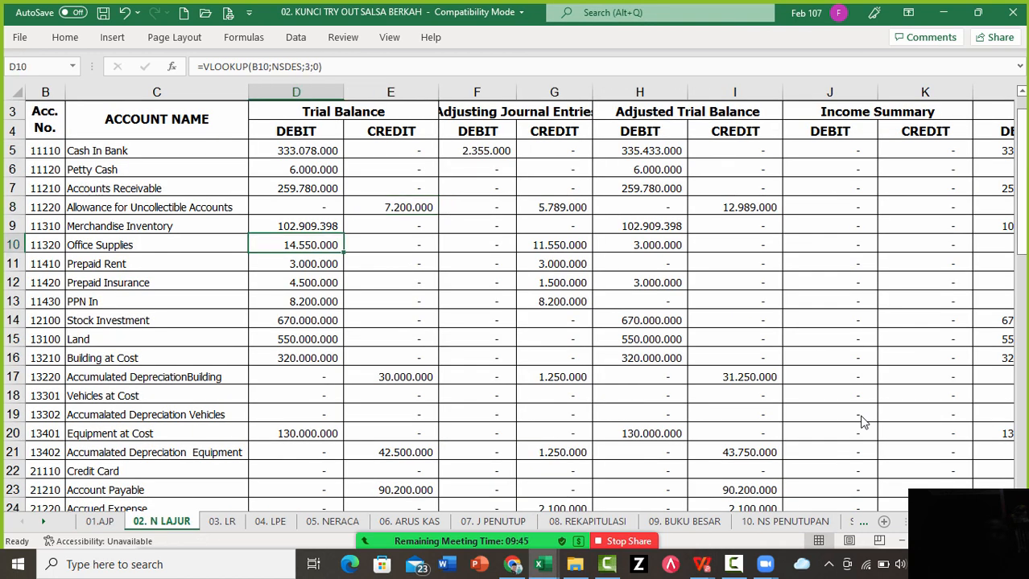
key("Right")
key("Right")
key("Right")
key("Right")
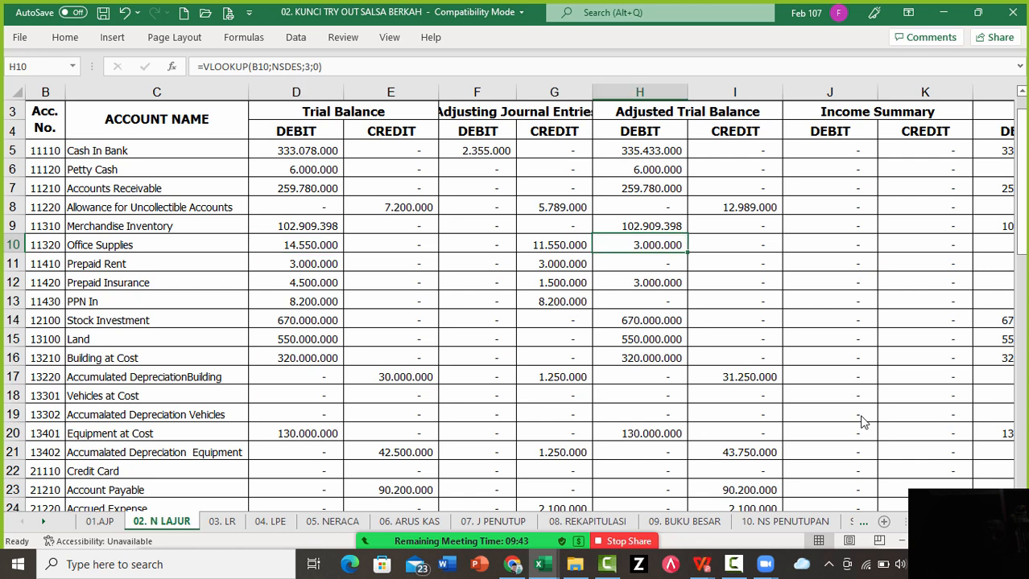
key("Left")
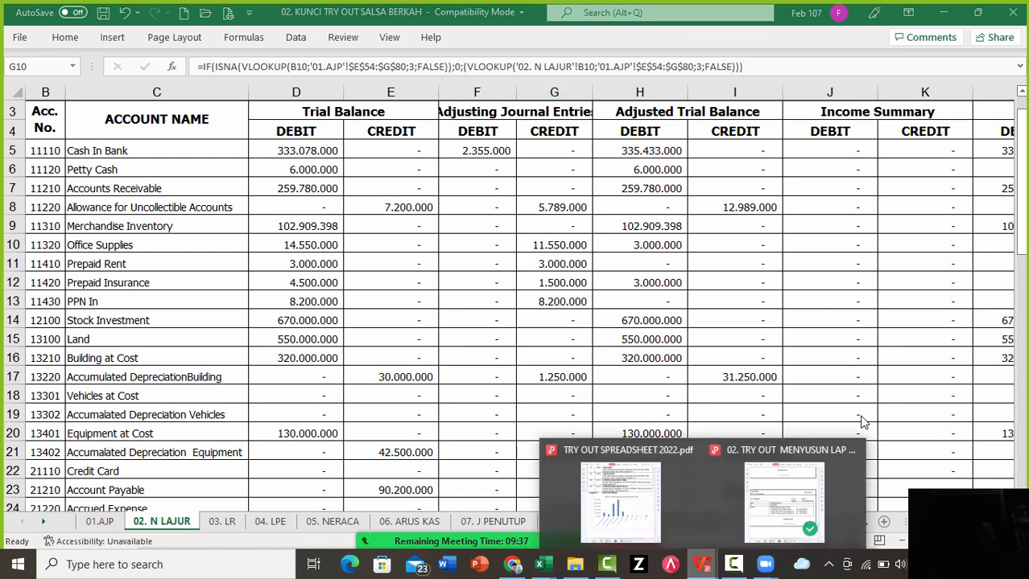
Recheck memo BM12-4 in the exam PDF against the supplies, insurance and rent entries in 01.AJP
key("alt+Tab")
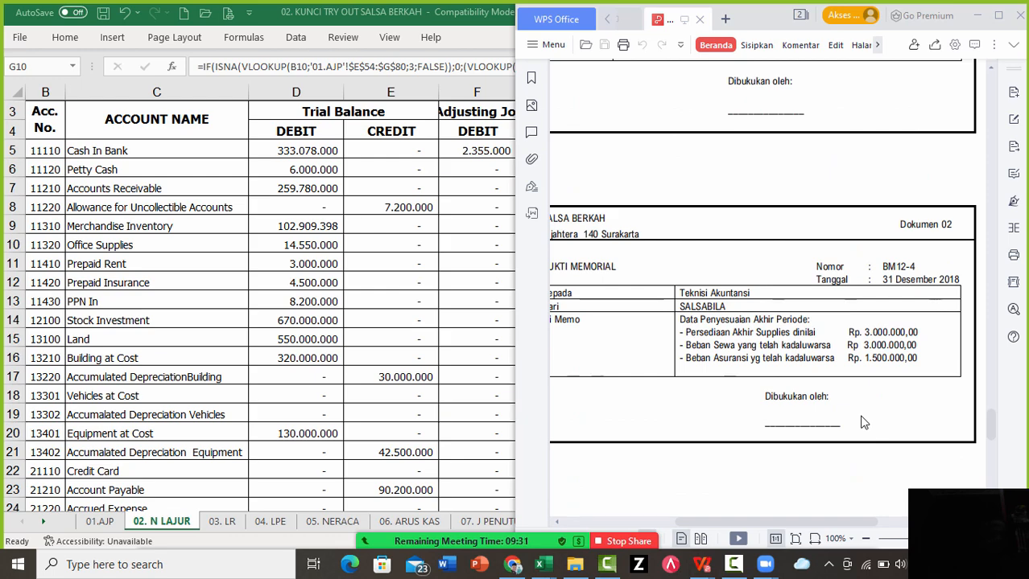
key("alt+Tab")
key("ctrl+Page_Up")
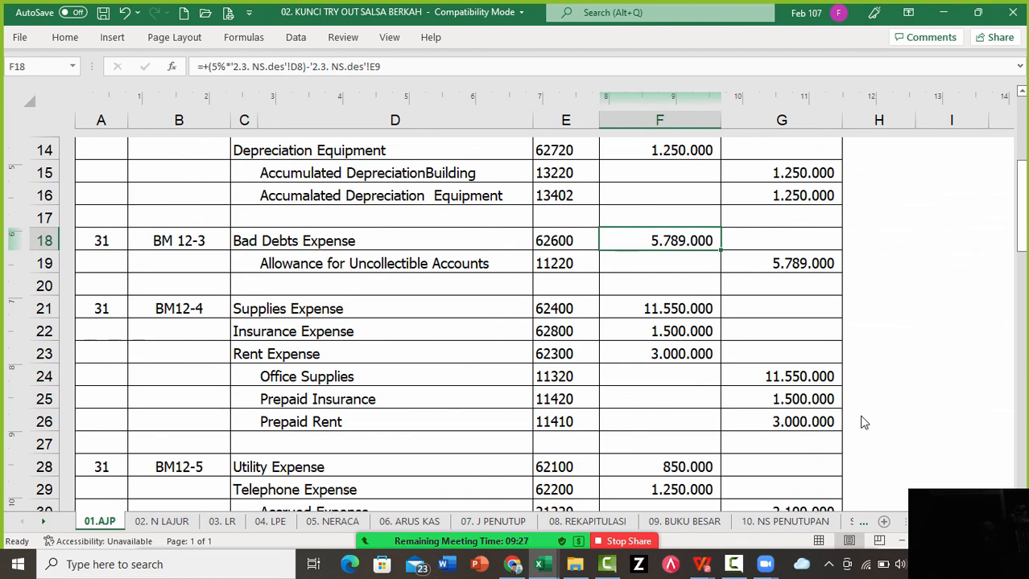
Compare memos BM12-5 and BM12-6 in the exam PDF with their utility, telephone, PPN and income tax entries in 01.AJP
scroll(863, 422, "down", 3)
scroll(863, 423, "down", 2)
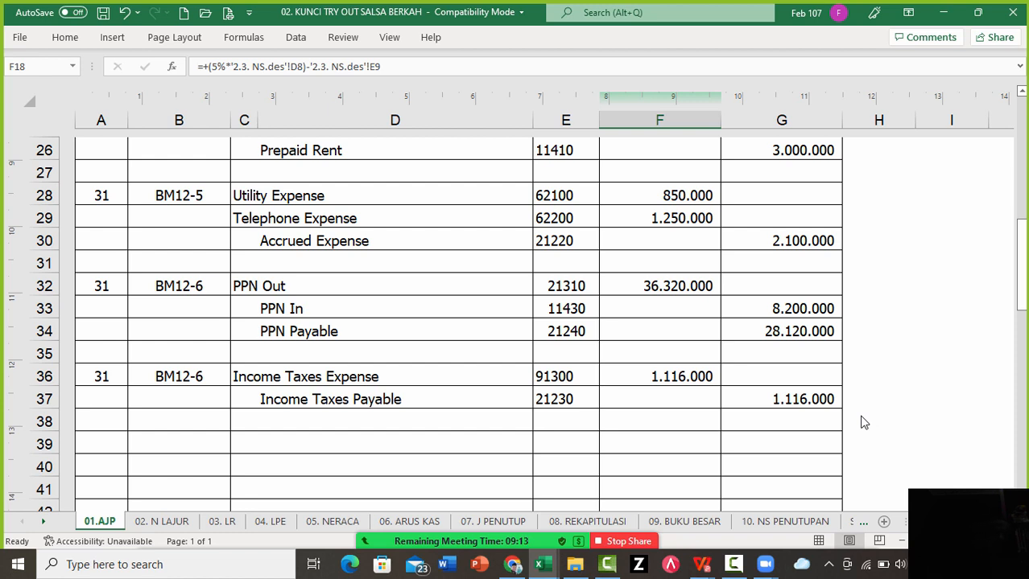
left_click(702, 565)
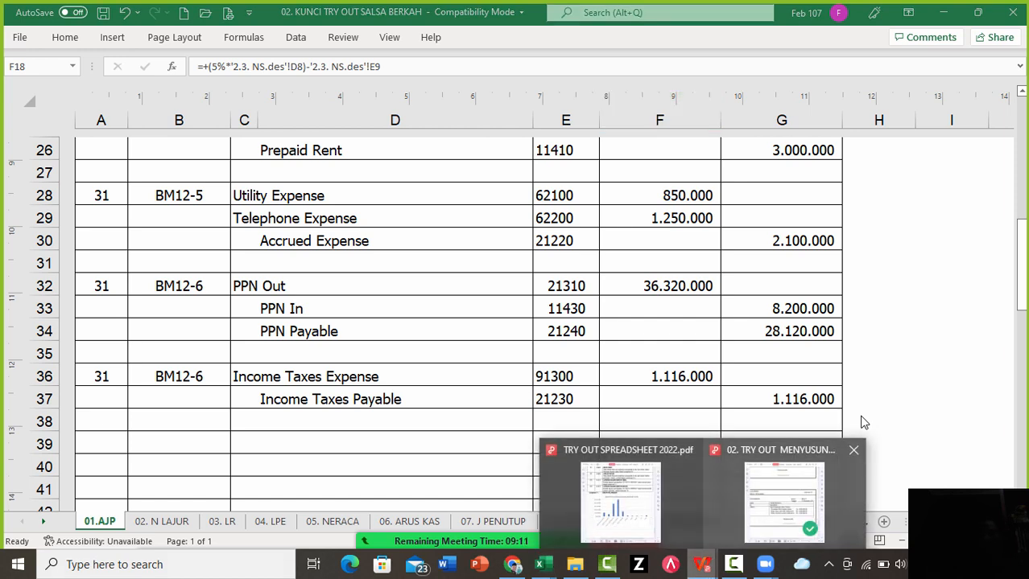
left_click(784, 500)
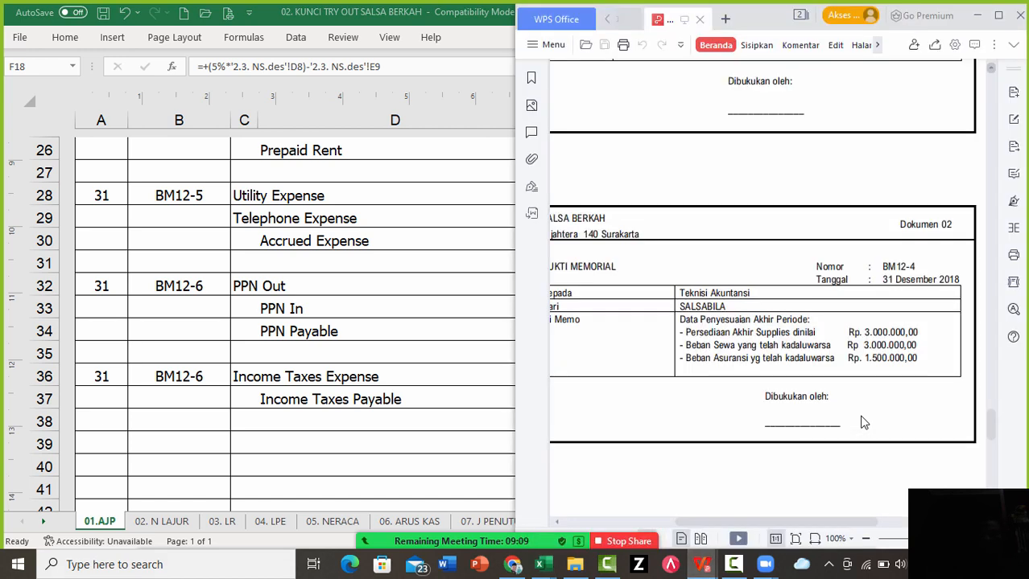
scroll(863, 422, "down", 10)
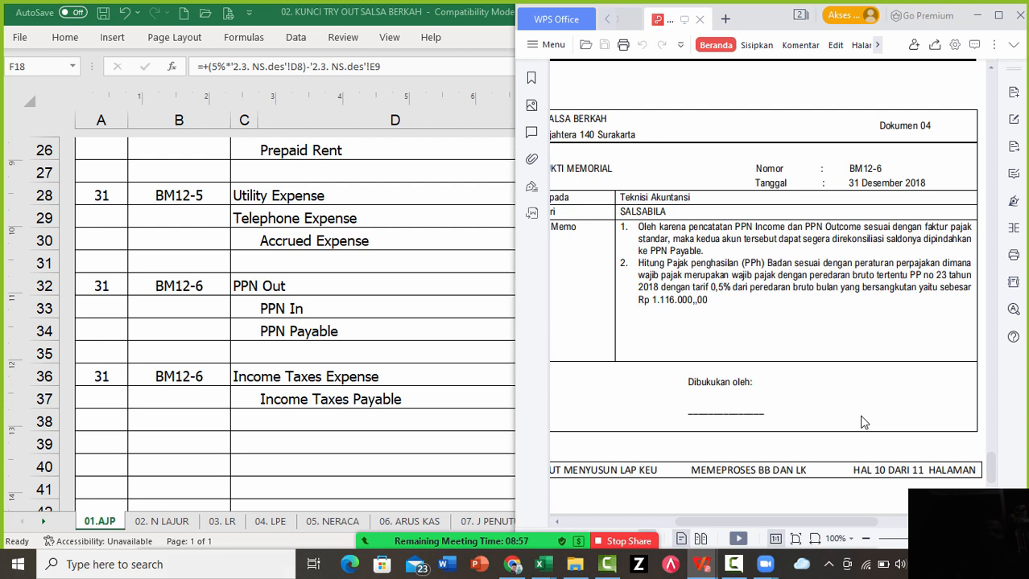
key("alt+Tab")
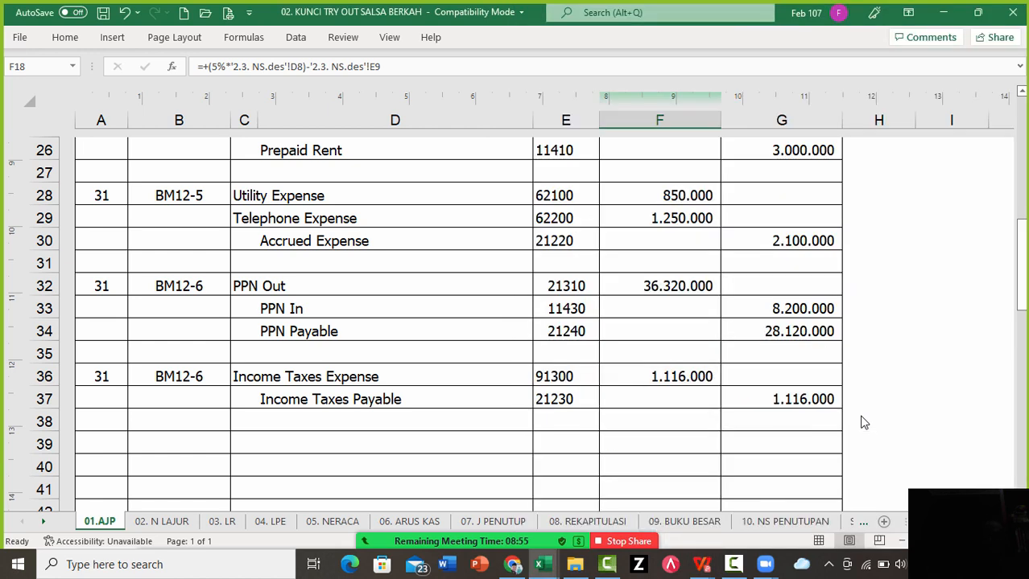
Inspect the formula behind the Income Taxes Expense debit in cell F36 of the 01.AJP journal
key("Page_Down")
key("Up")
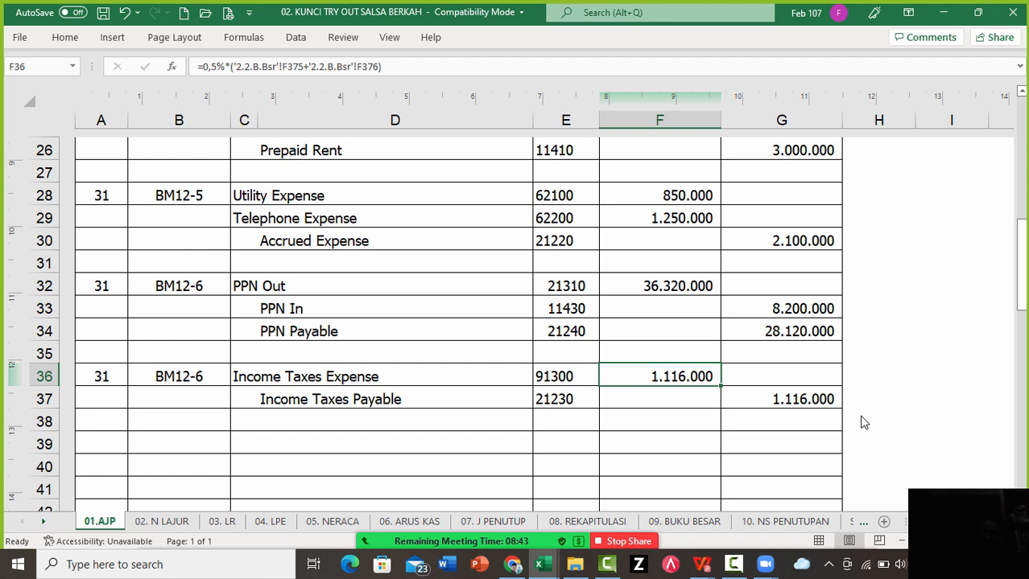
key("Right")
key("Down")
key("Down")
key("Down")
key("Down")
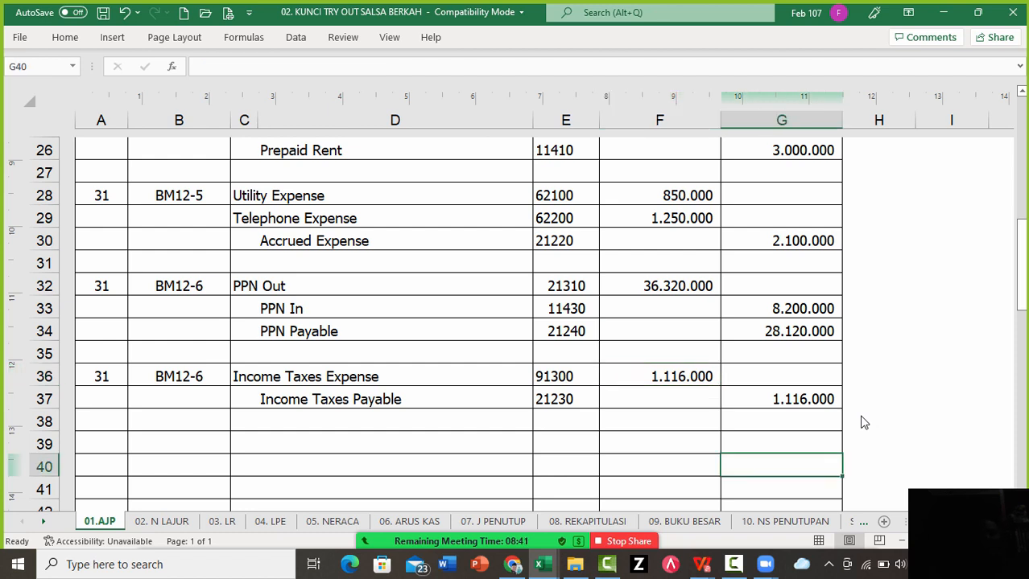
key("Left")
key("Up")
key("Up")
key("Up")
key("Up")
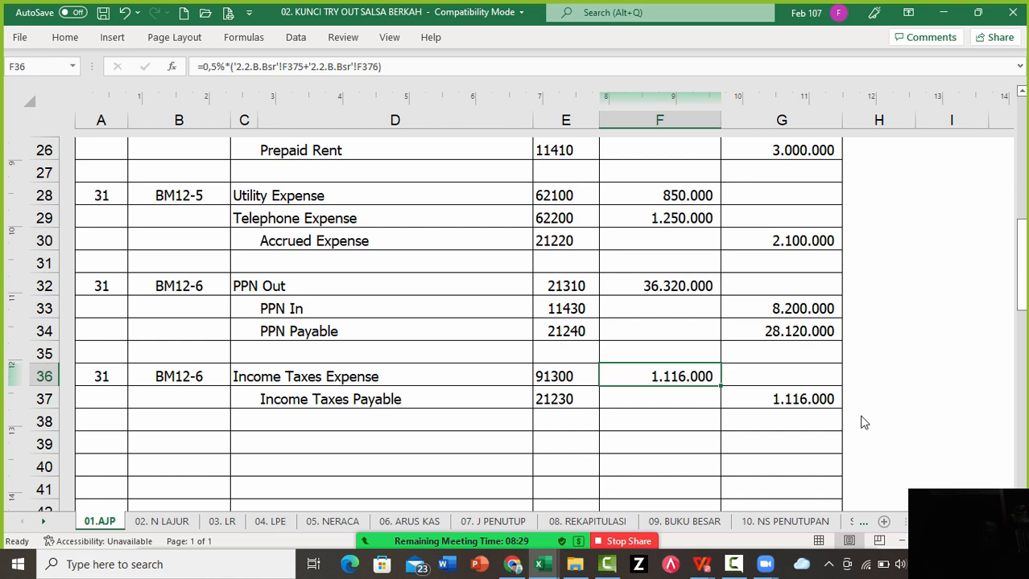
Check the 0,5% income tax instruction in PDF memo BM12-6 against the Income Taxes Expense entry in 01.AJP
left_click(701, 565)
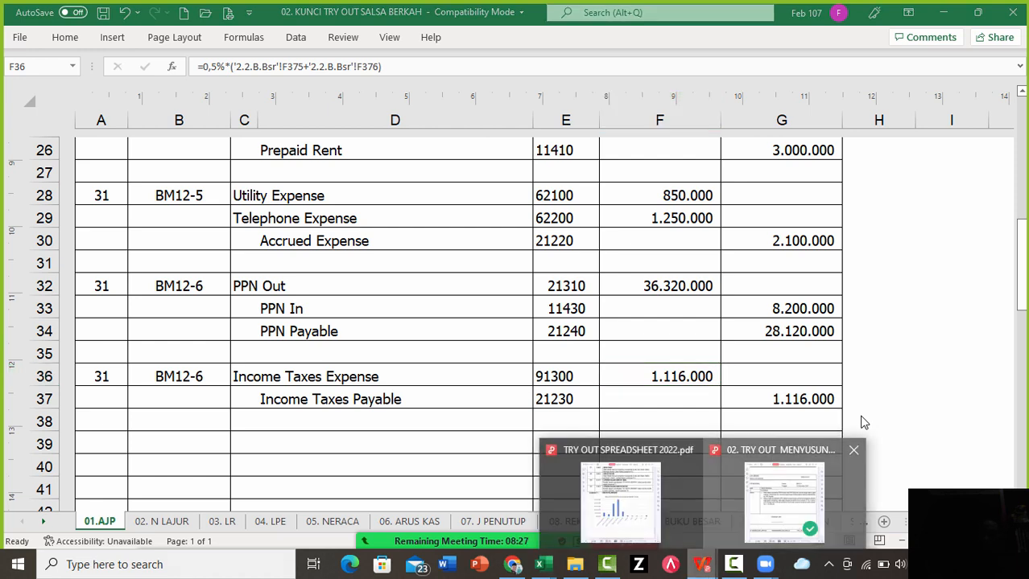
left_click(806, 489)
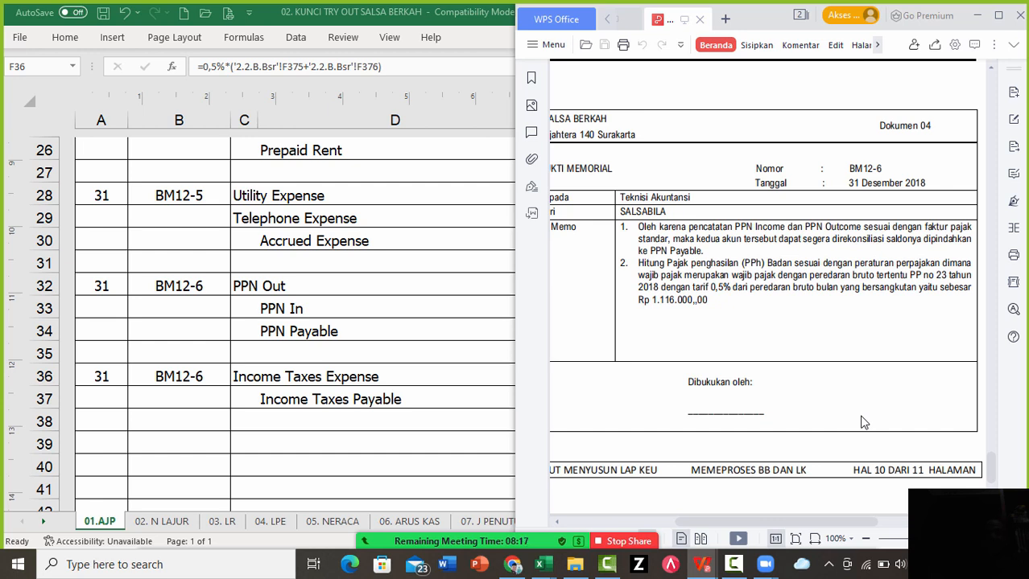
key("alt+Tab")
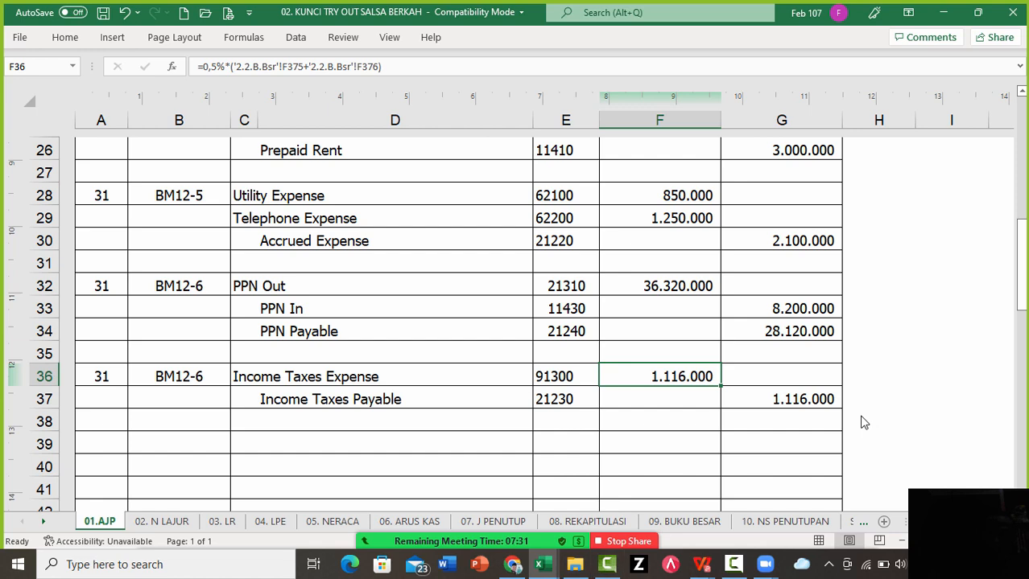
Look up the Sales and Freight Collected balances in the exam PDF's December 2018 trial balance and the earlier balance list
left_click(702, 565)
left_click(785, 495)
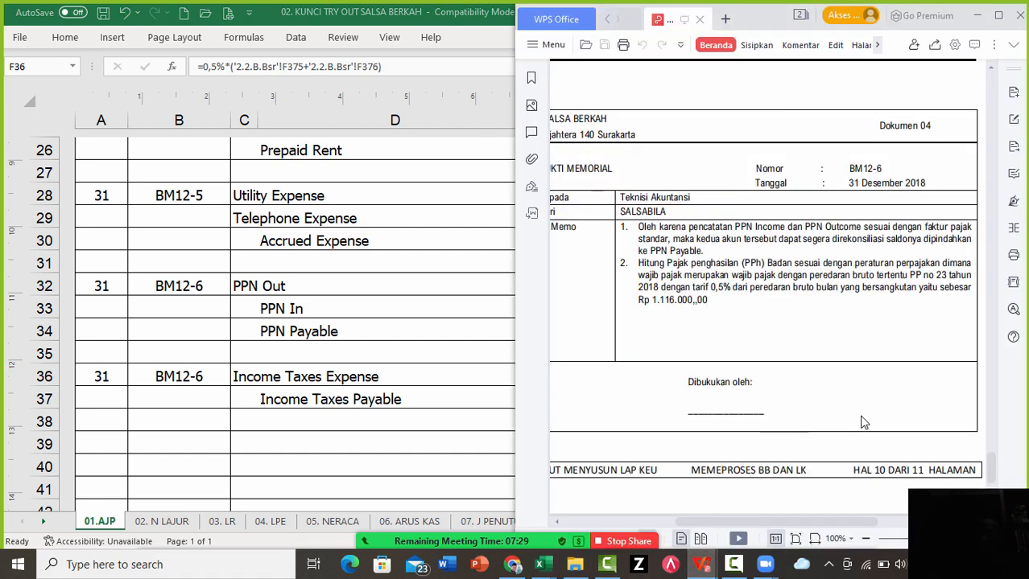
scroll(863, 423, "down", 15)
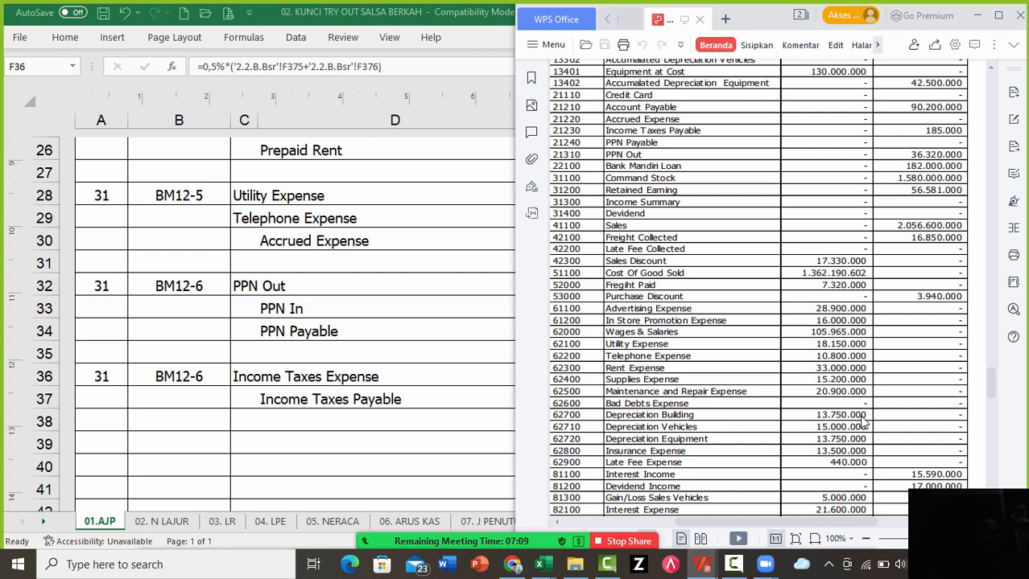
scroll(863, 421, "down", 5)
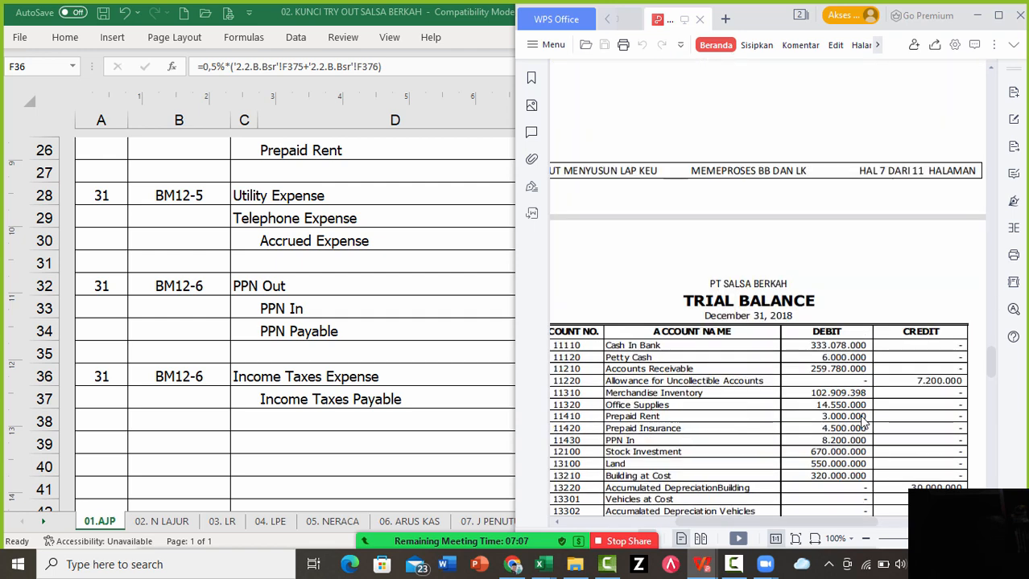
scroll(863, 421, "up", 5)
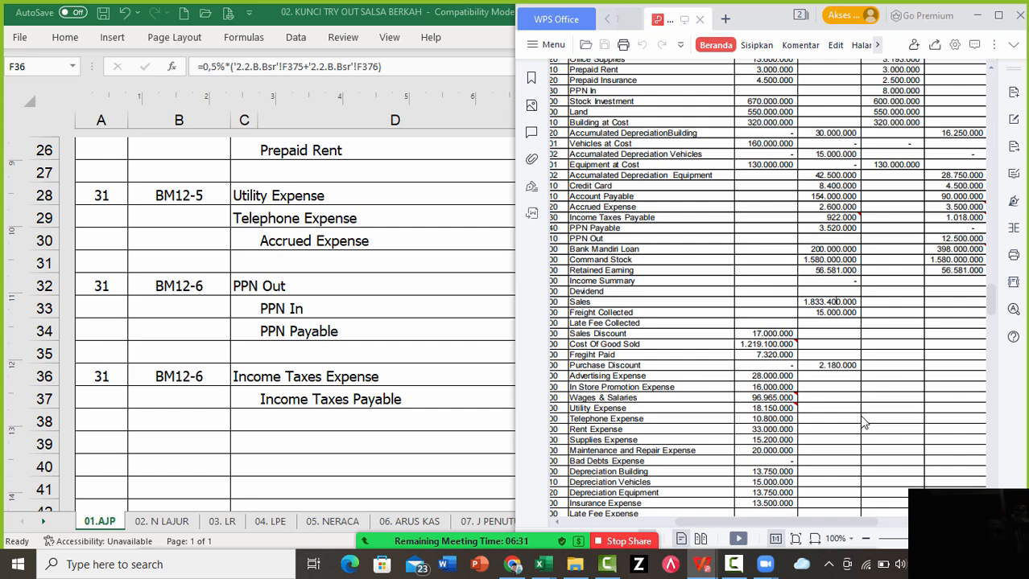
key("alt+Tab")
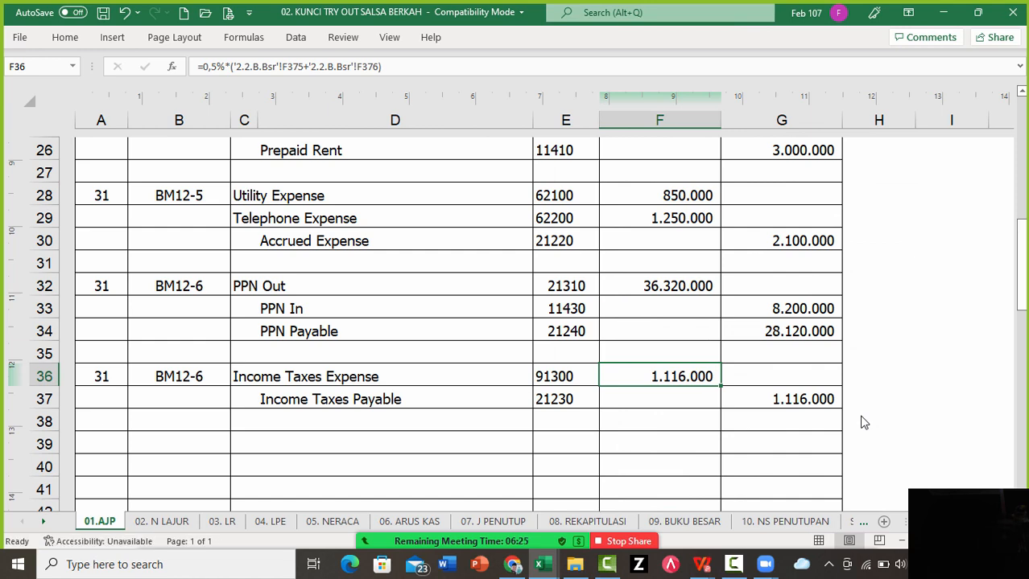
Revisit the December 31, 2018 trial balance in the exam PDF, then reread memo BM12-6 on PPN and income tax
left_click(701, 565)
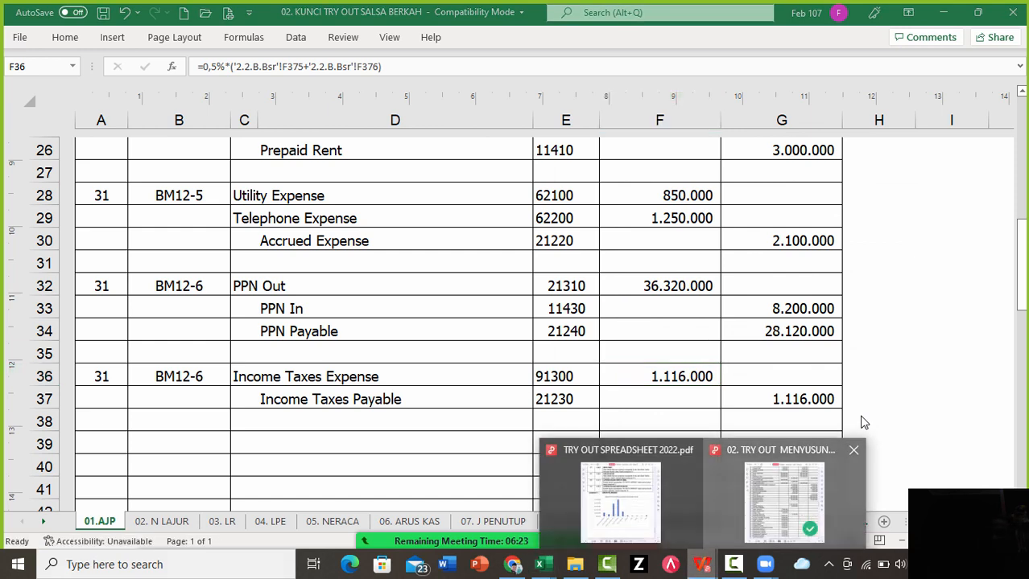
left_click(804, 491)
scroll(863, 422, "up", 10)
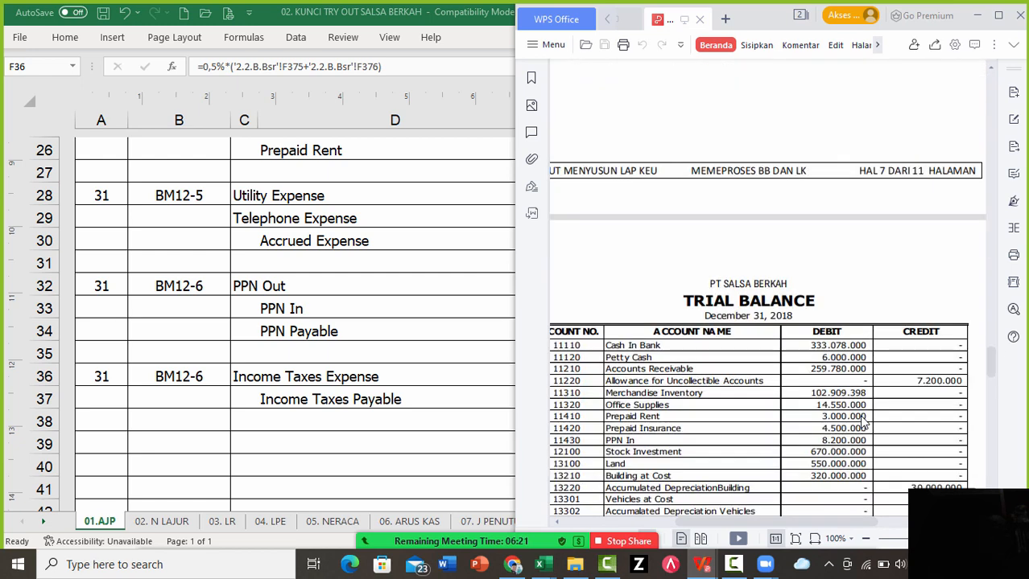
scroll(863, 423, "down", 5)
scroll(863, 422, "down", 10)
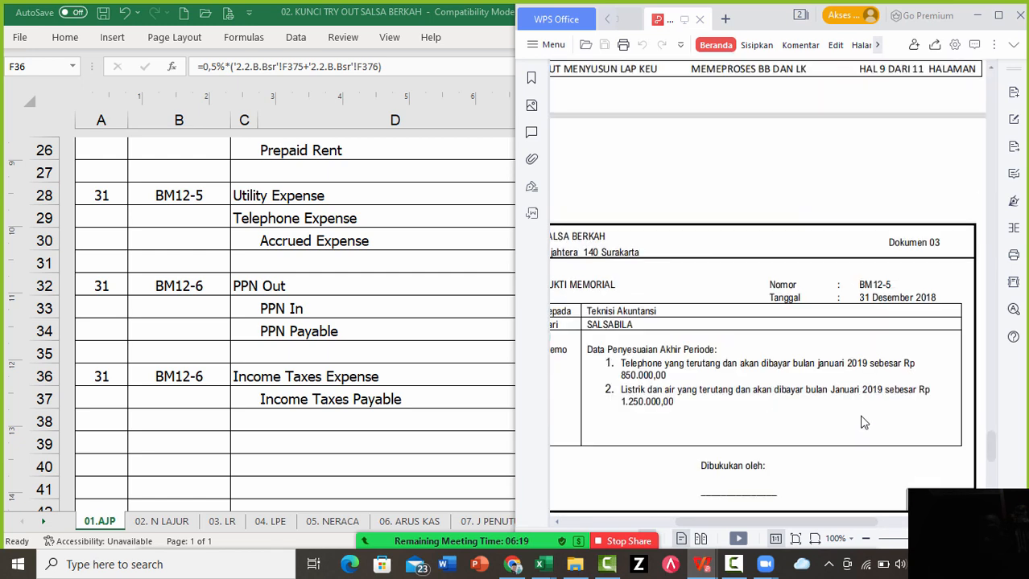
scroll(863, 422, "down", 5)
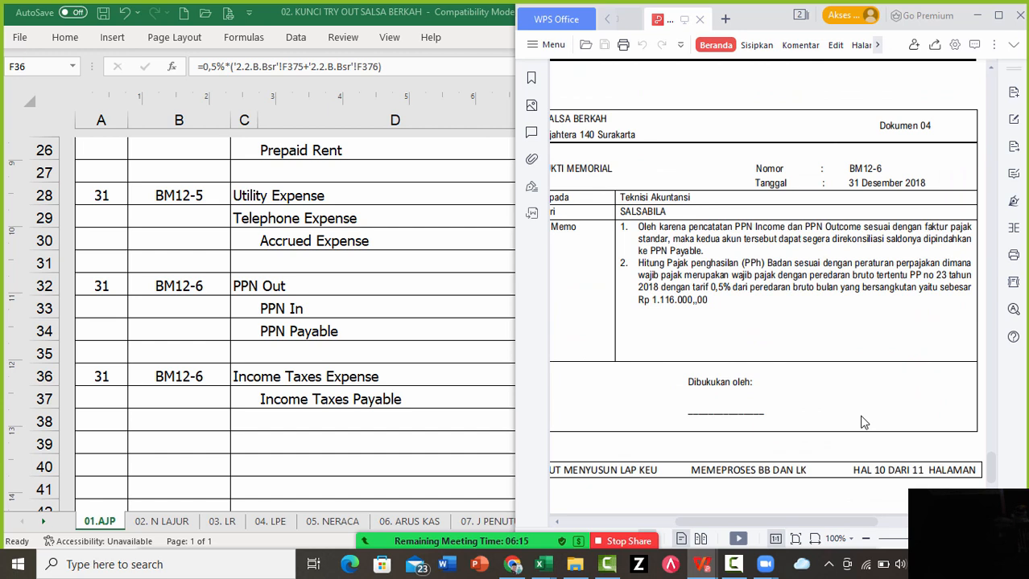
key("alt+Tab")
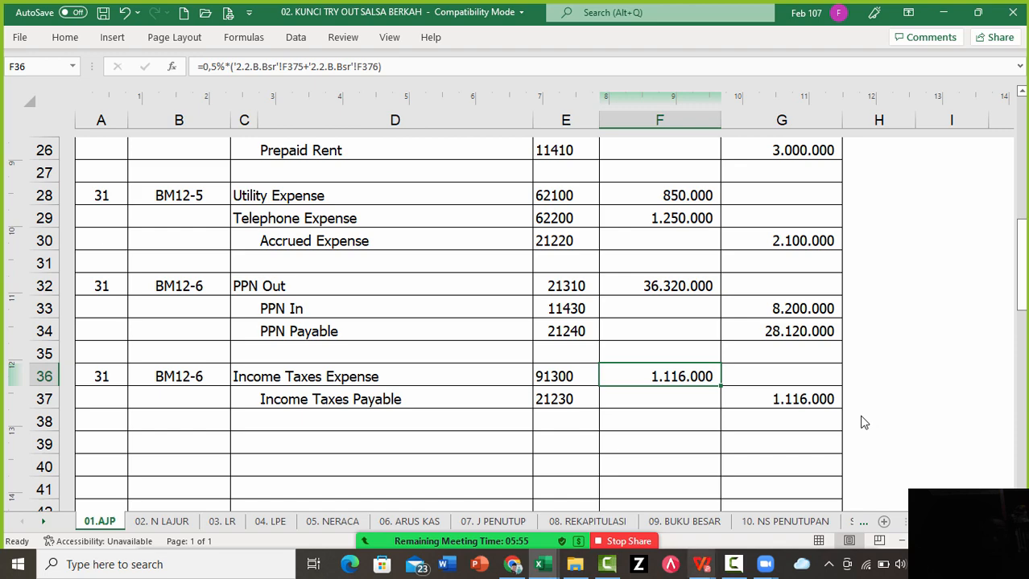
Review the Pajak-Pajak policy in the exam PDF's accounting policies for how income tax is calculated and recorded
left_click(702, 565)
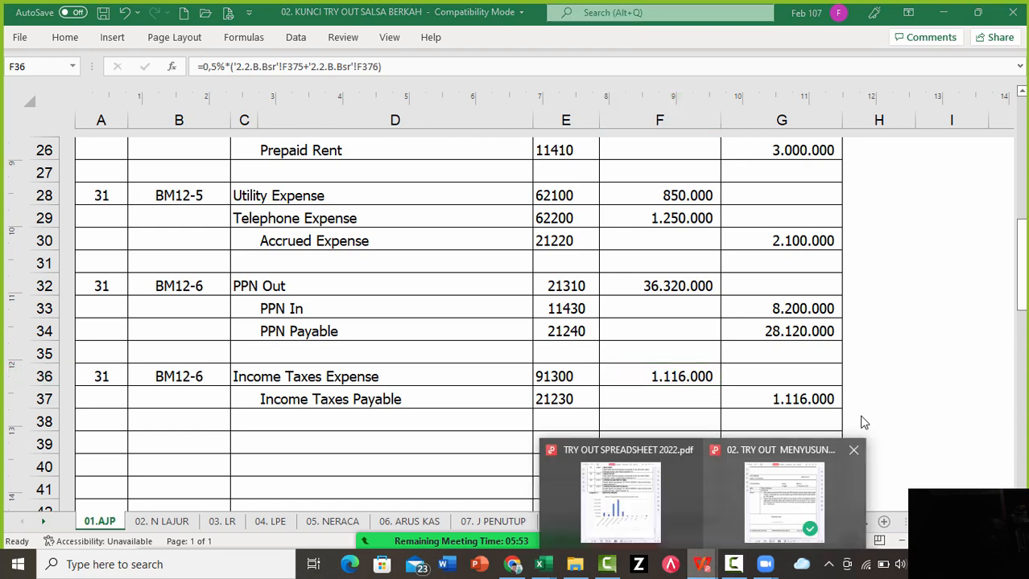
scroll(864, 423, "up", 15)
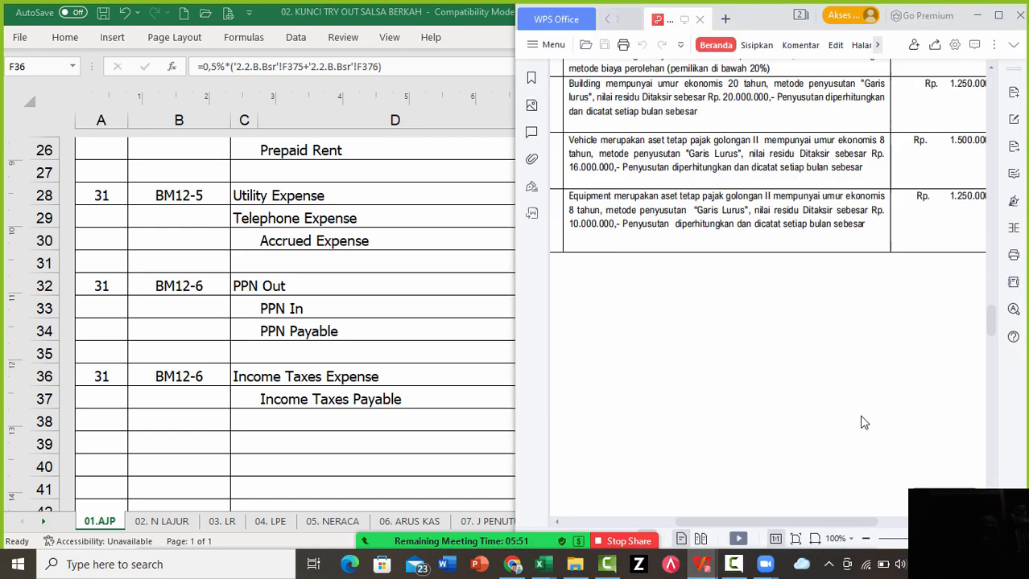
scroll(863, 423, "up", 15)
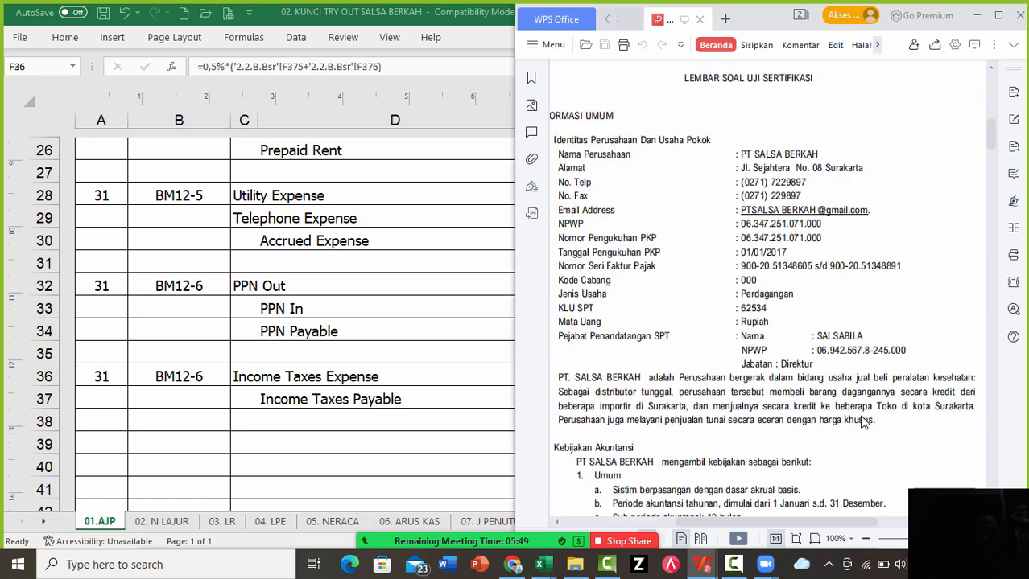
scroll(863, 422, "down", 10)
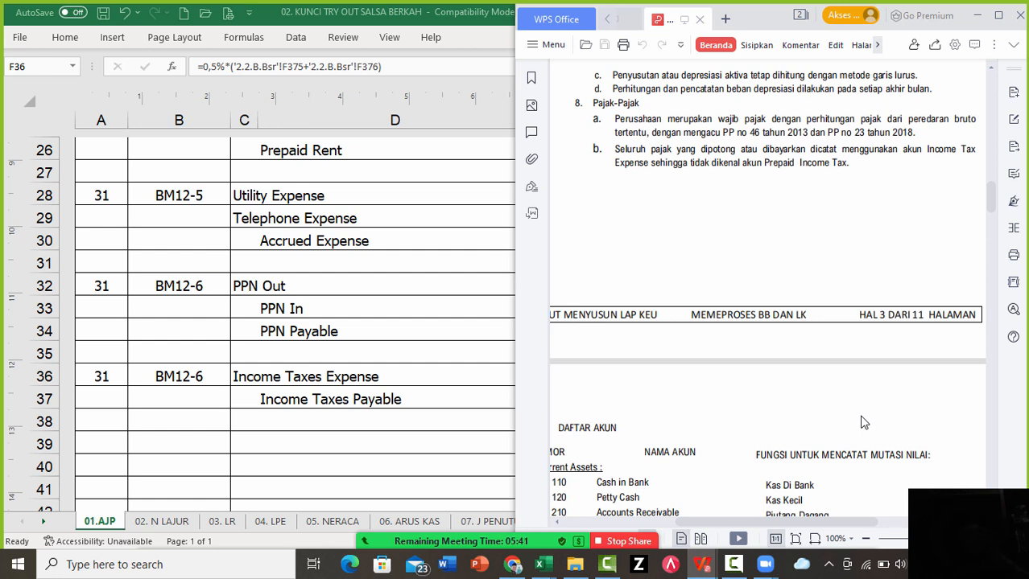
key("alt+Tab")
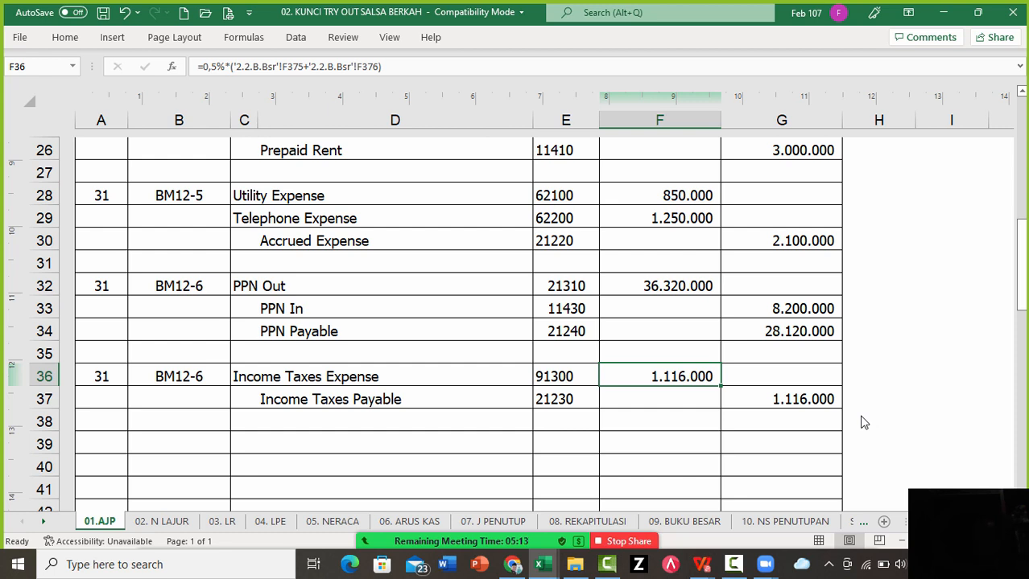
View the closing entries on 07. J PENUTUP and the start of the recapitulation journal on 08. REKAPITULASI
left_click(587, 521)
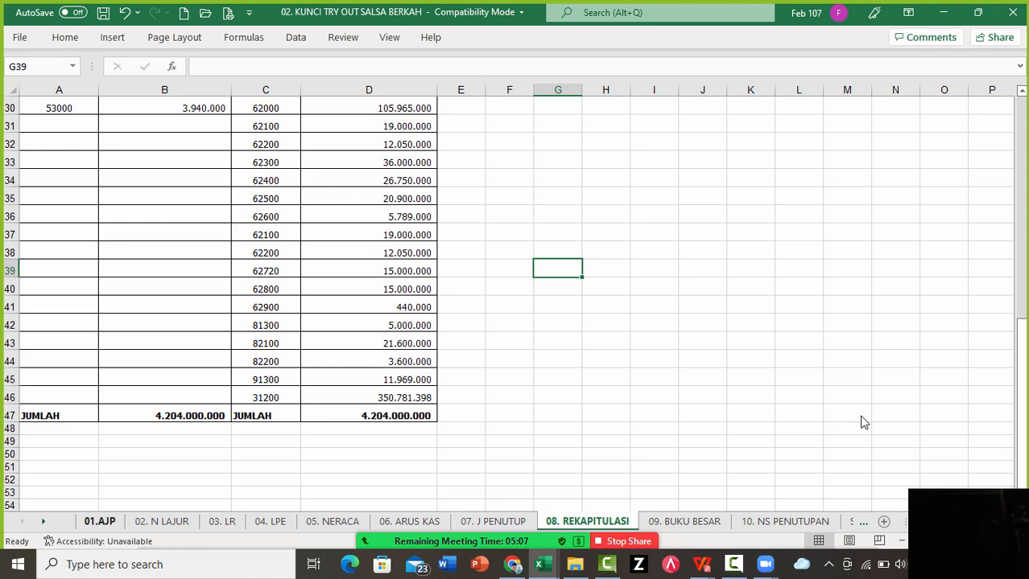
left_click(100, 522)
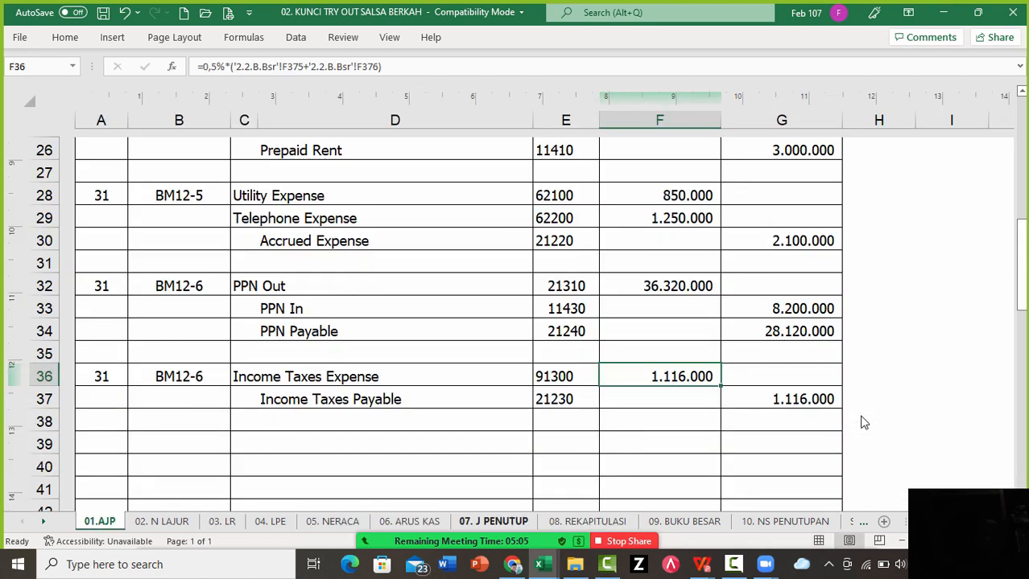
left_click(493, 522)
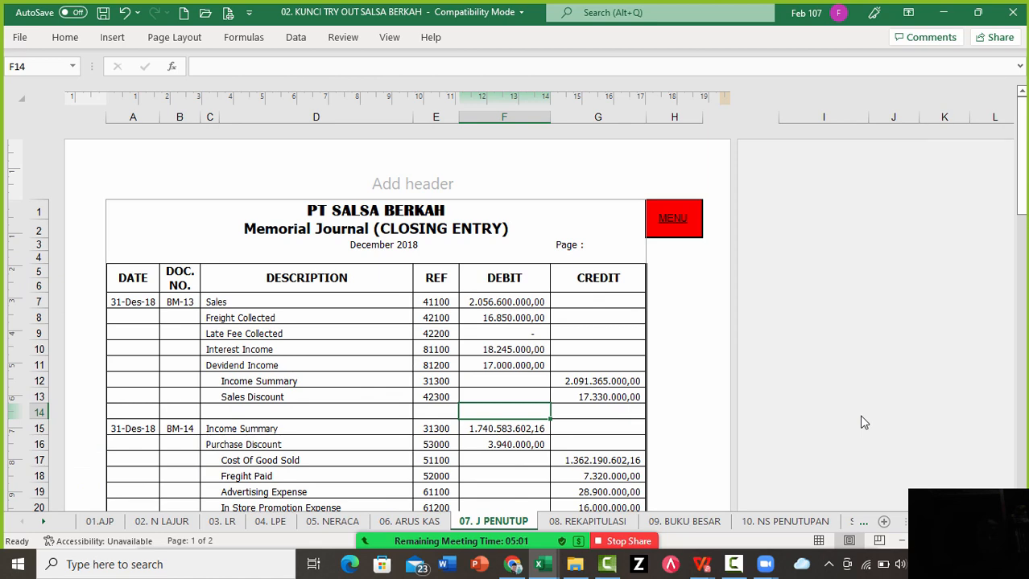
key("ctrl+Page_Down")
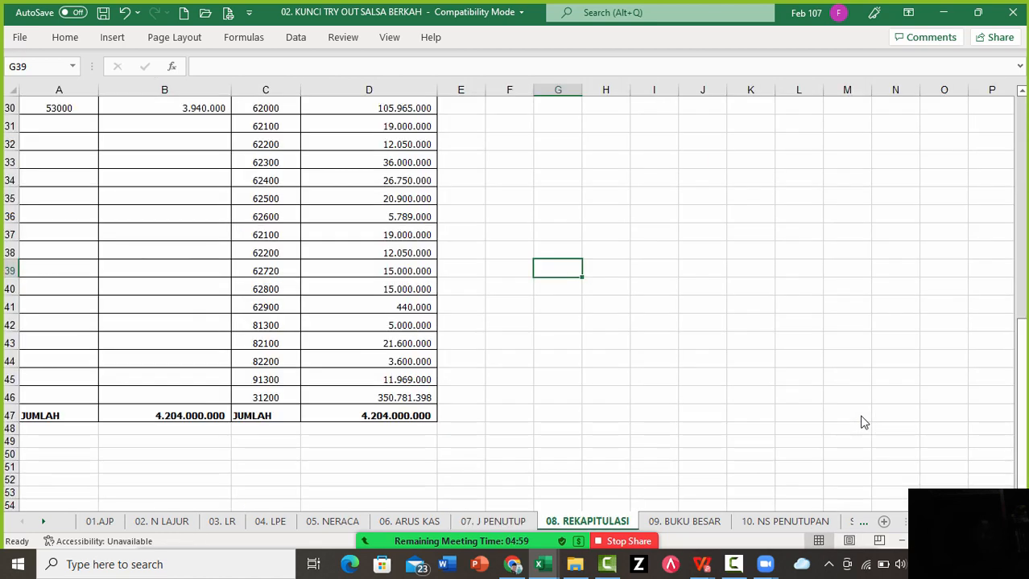
key("ctrl+Home")
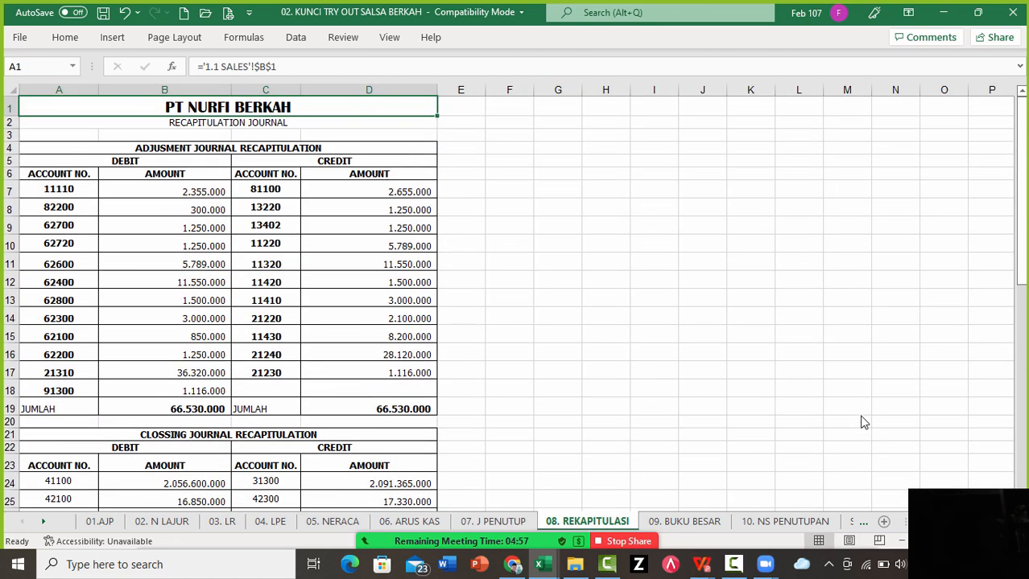
Trace the debit account numbers of the adjustment journal recapitulation and their links to 01.AJP, down to the JUMLAH row
key("Down")
key("Down")
key("Down")
key("Down")
key("Down")
key("Down")
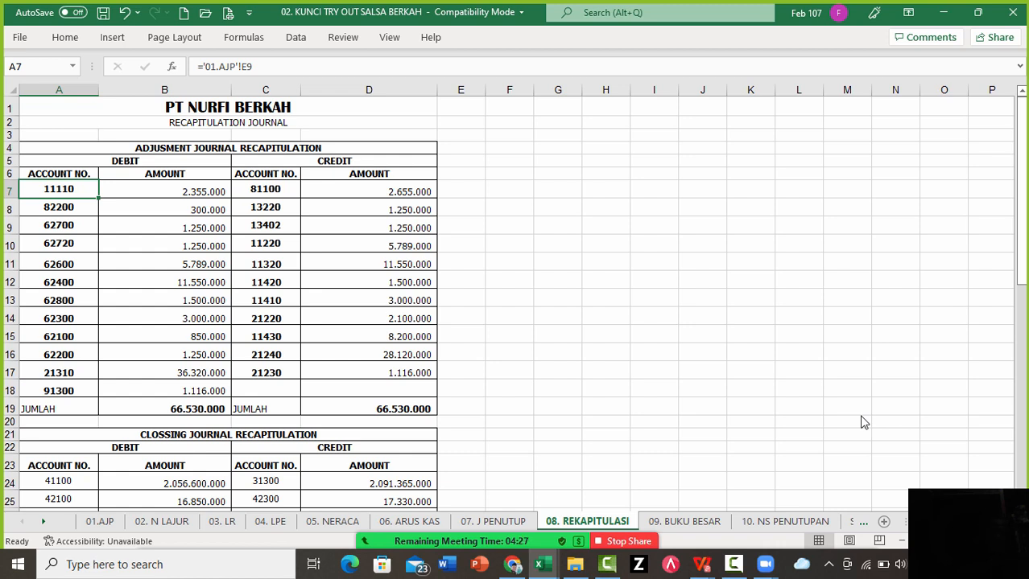
key("Down")
key("Down")
key("Down")
key("Down")
key("Down")
key("Down")
key("Down")
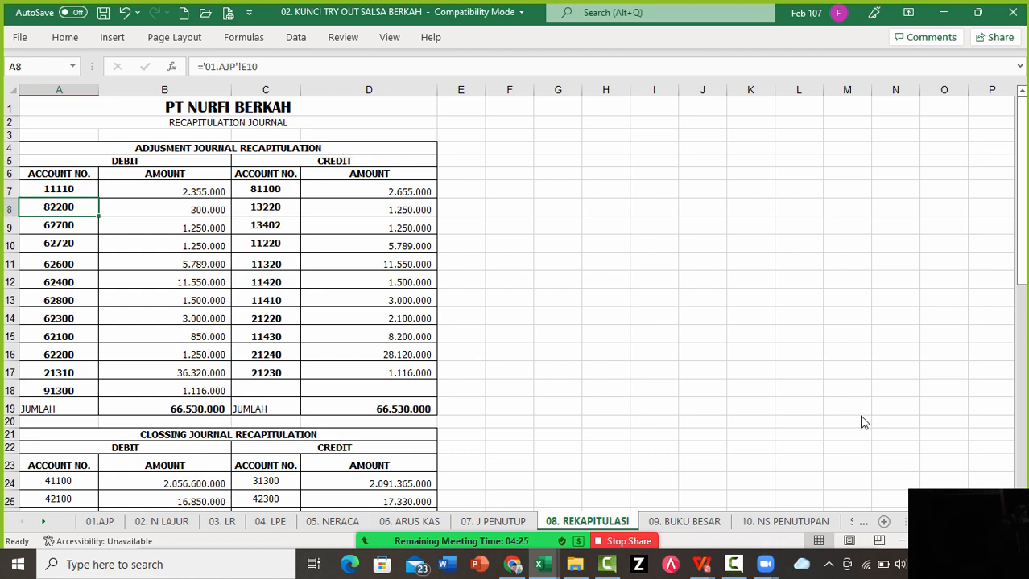
key("Down")
key("Down")
key("Down")
key("Down")
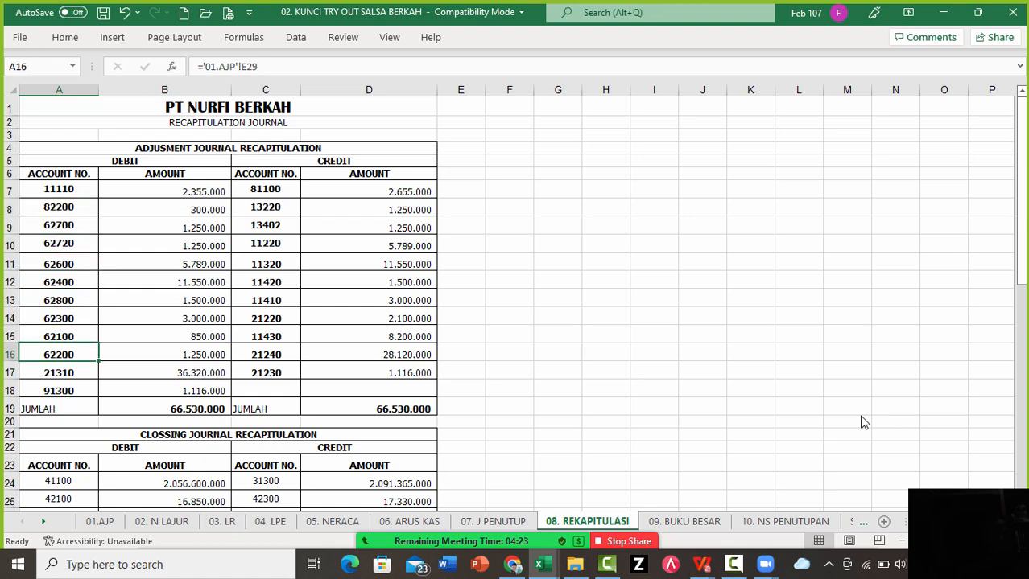
key("Down")
key("Down")
key("Down")
key("Down")
key("Down")
key("Down")
key("Down")
key("Down")
key("Down")
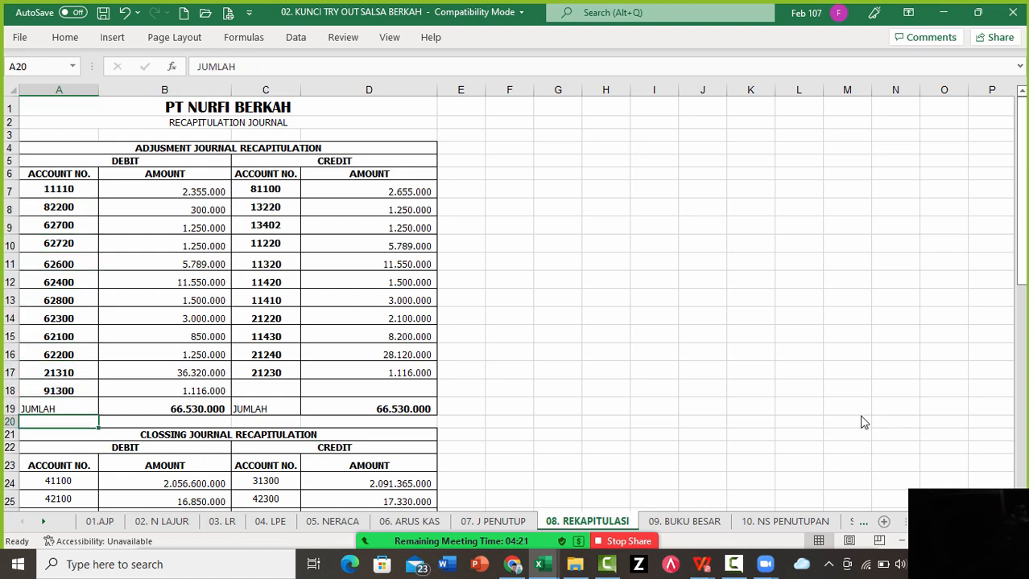
Review the closing journal recapitulation on 08. REKAPITULASI down to the debit total in its JUMLAH row
key("Down")
key("Down")
key("Down")
key("Down")
key("Down")
key("Down")
key("Down")
key("Down")
key("Down")
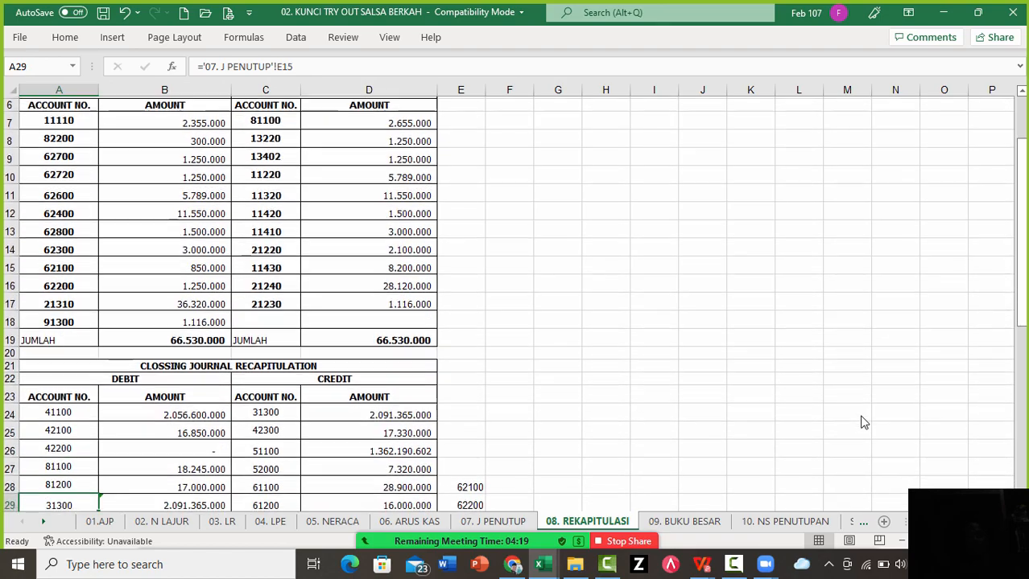
key("Down")
key("Down")
key("Down")
key("Down")
key("Down")
key("Down")
key("Down")
key("Down")
key("Down")
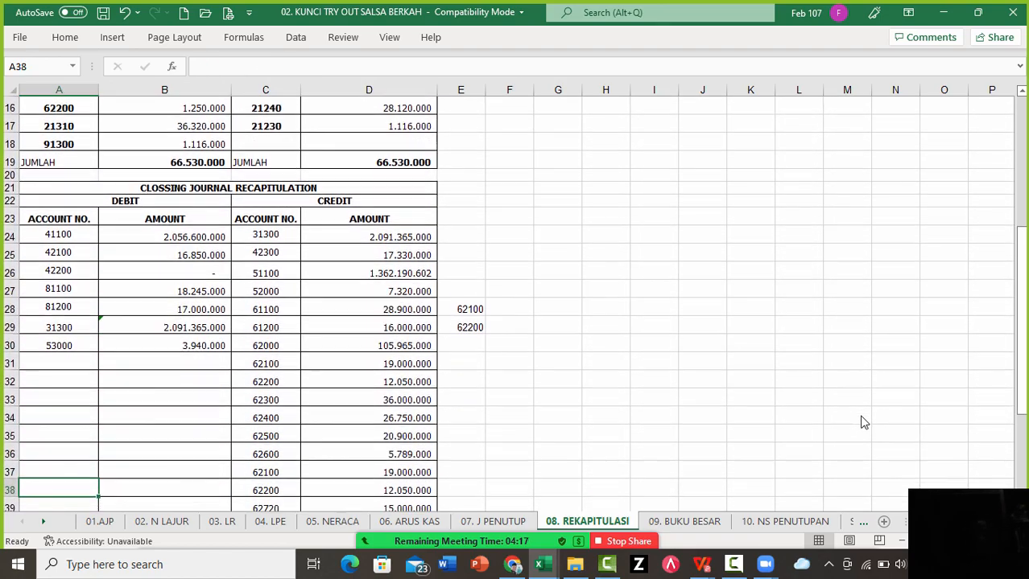
key("Down")
key("Down")
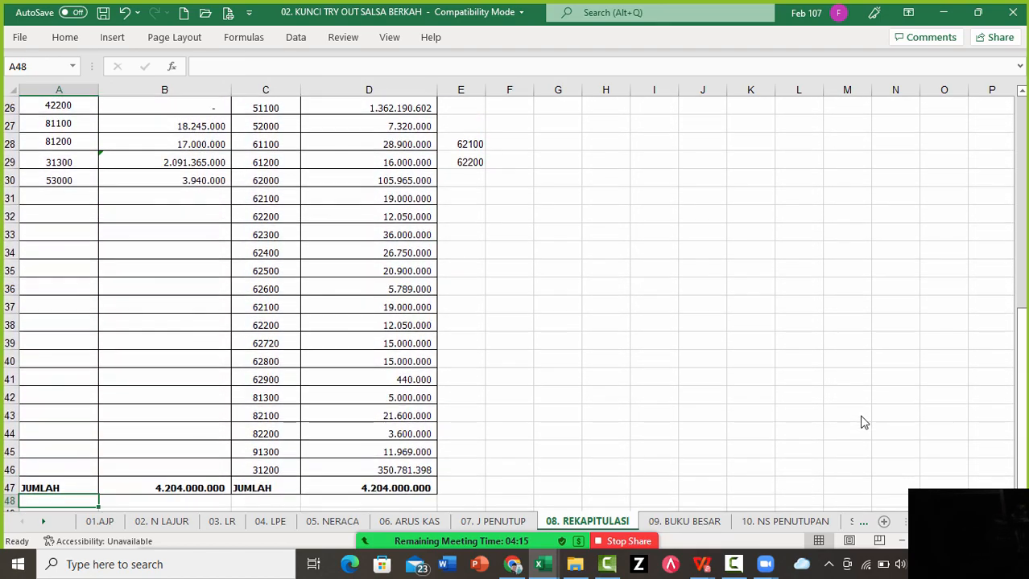
key("Right")
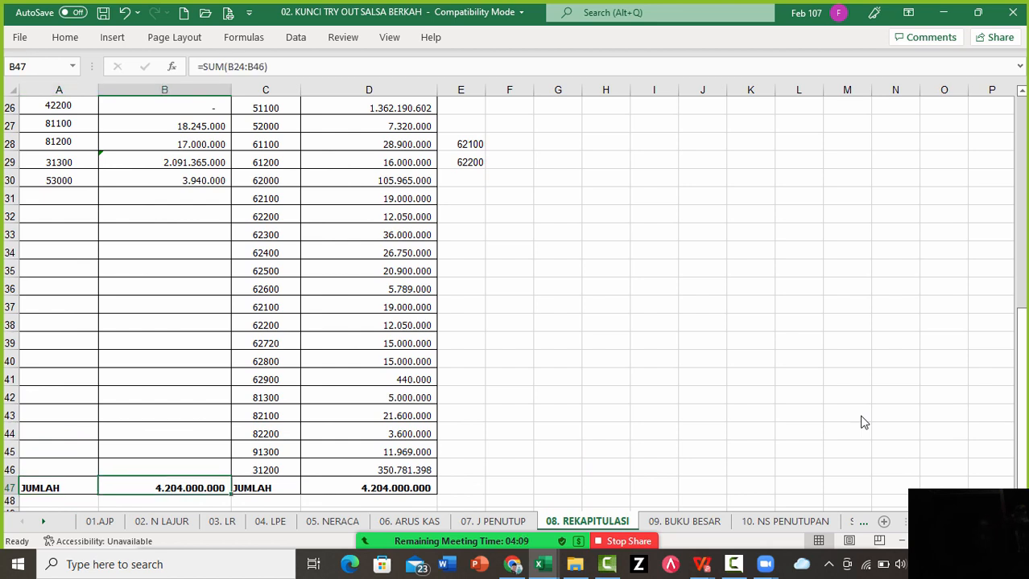
Compare the recapitulation with the general ledger on 09. BUKU BESAR and the closing balance on 10. NS PENUTUPAN
key("ctrl+Page_Down")
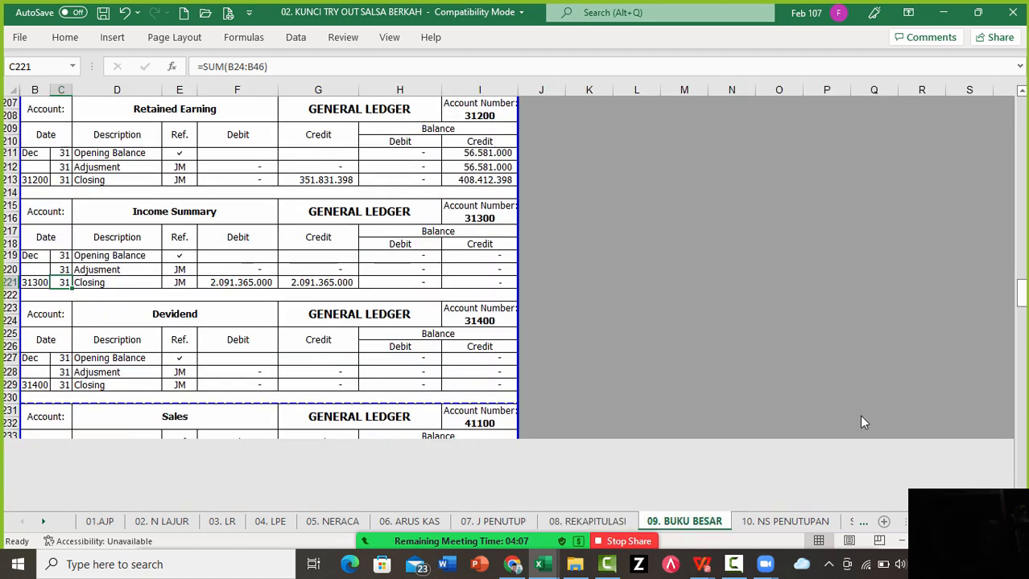
key("ctrl+Page_Down")
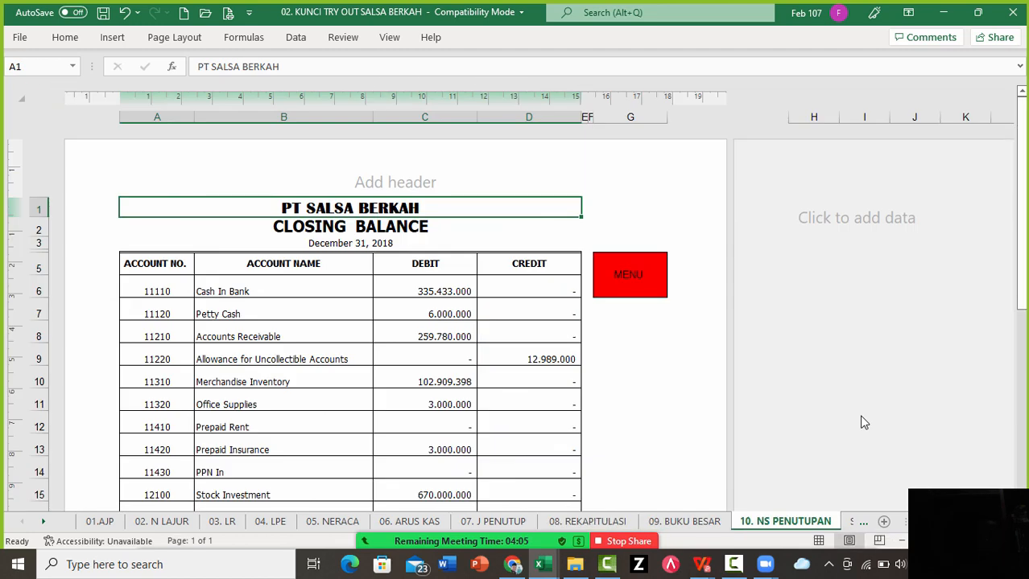
key("ctrl+shift+Page_Up")
key("ctrl+shift+Page_Up")
key("ctrl+Page_Up")
key("ctrl+Page_Up")
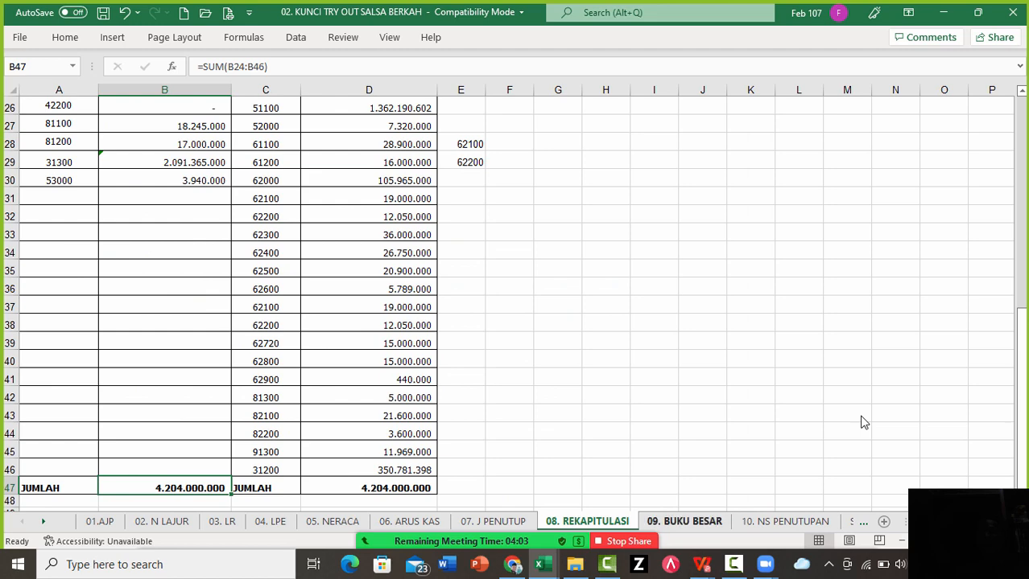
key("ctrl+Page_Down")
key("ctrl+Page_Down")
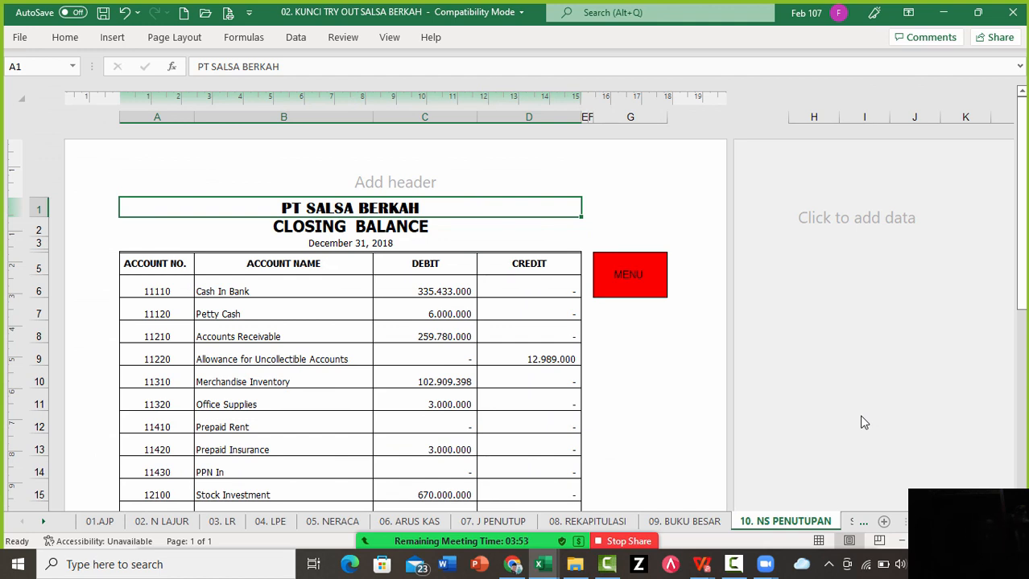
key("ctrl+Page_Up")
key("ctrl+Page_Up")
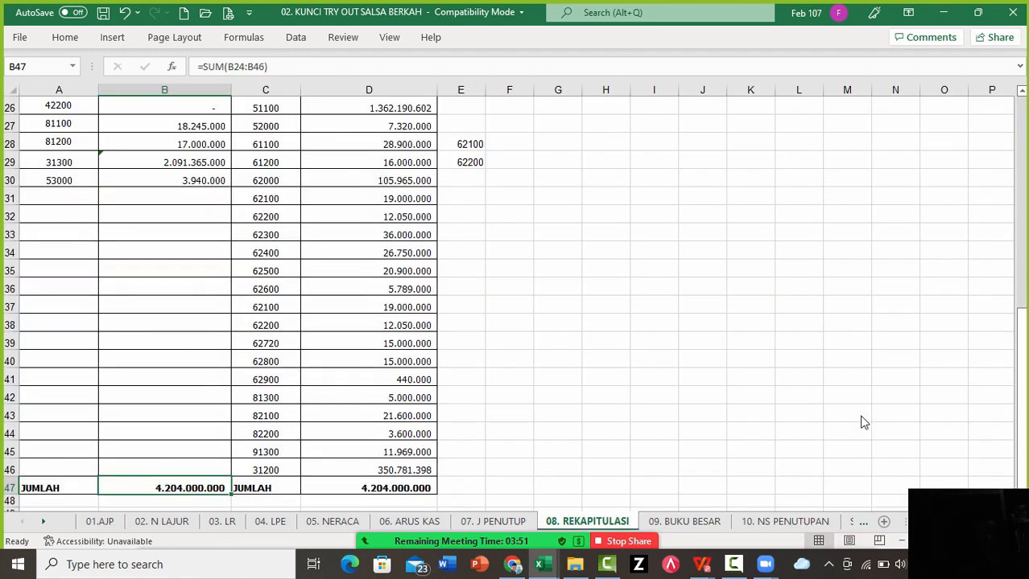
key("ctrl+Page_Down")
key("ctrl+Page_Down")
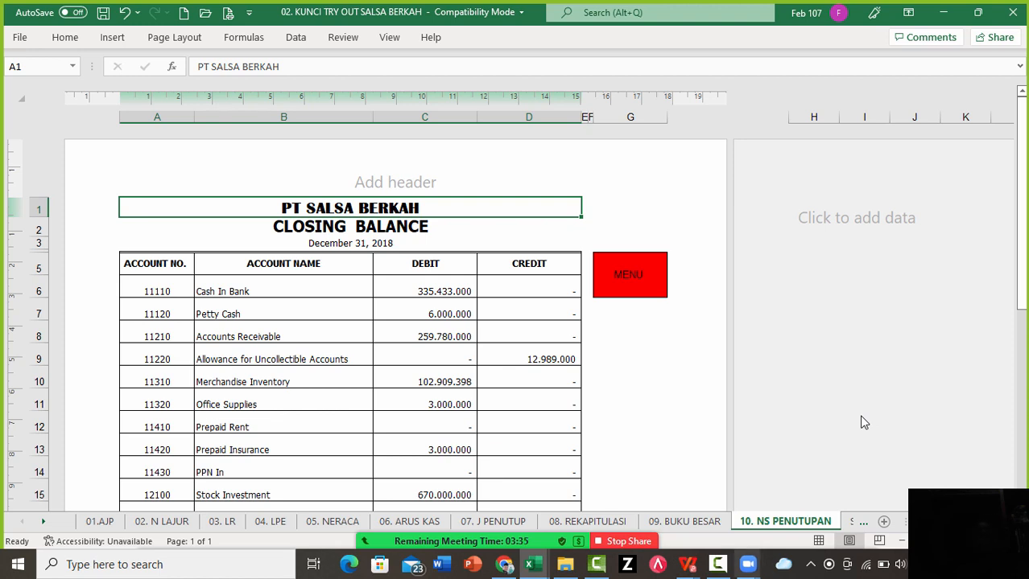
Copy the whole cash flow statement, B2:E43, on 06. ARUS KAS, including the Indirect Method note
mouse_move(748, 565)
left_click(529, 355)
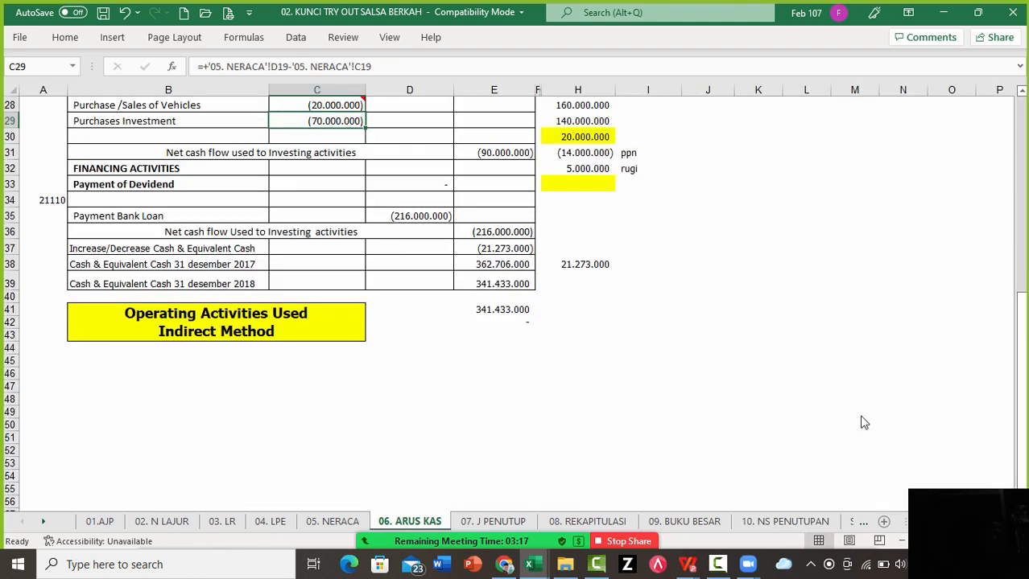
key("Page_Up")
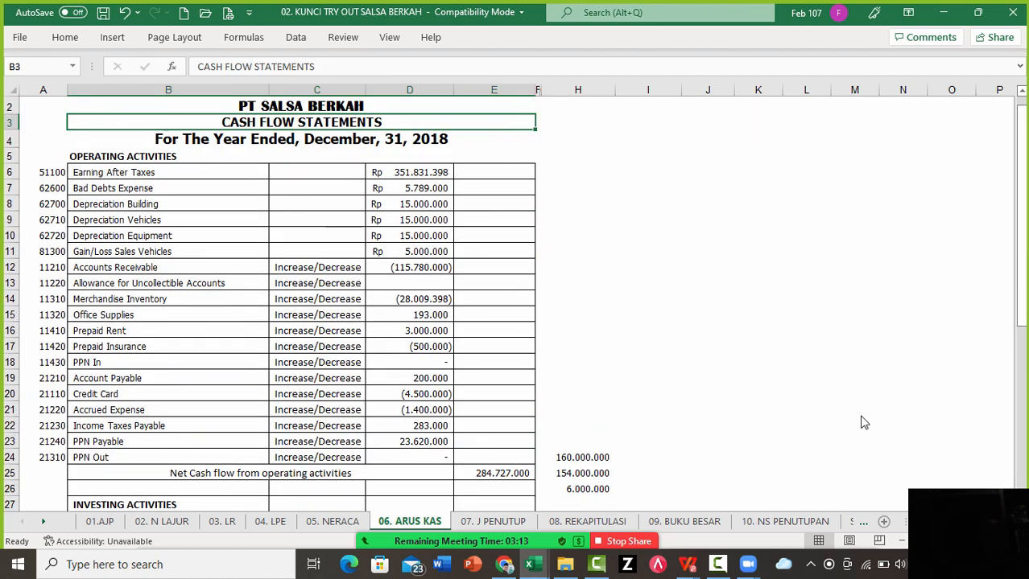
key("Up")
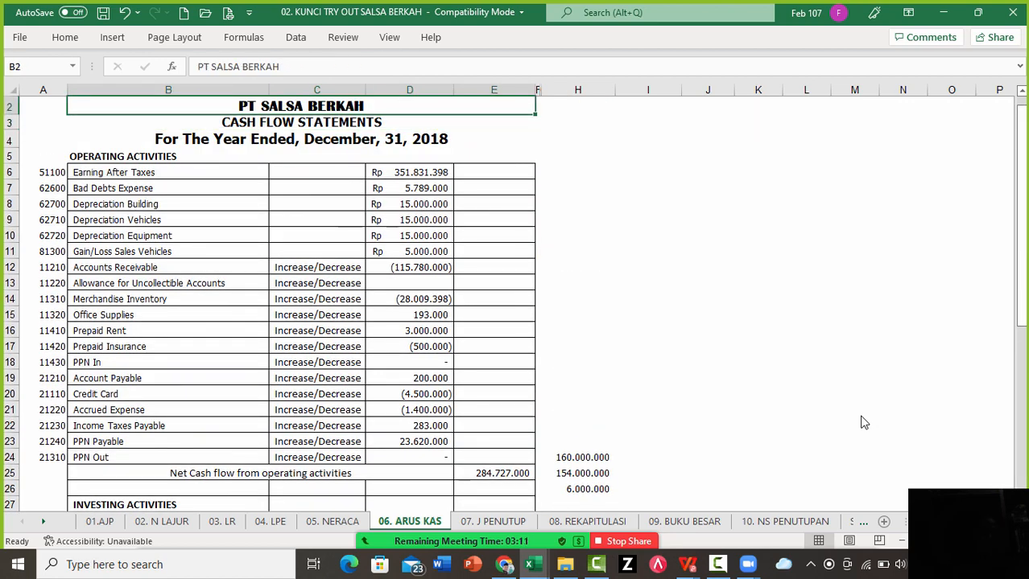
key("shift+Down")
key("shift+Down")
key("shift+Down")
key("shift+Down")
key("shift+Down")
key("shift+Down")
key("shift+Down")
key("shift+Down")
key("shift+Down")
key("shift+Down")
key("shift+Down")
key("shift+Down")
key("shift+Down")
key("shift+Down")
key("shift+Down")
key("shift+Down")
key("shift+Down")
key("shift+Down")
key("shift+Down")
key("shift+Down")
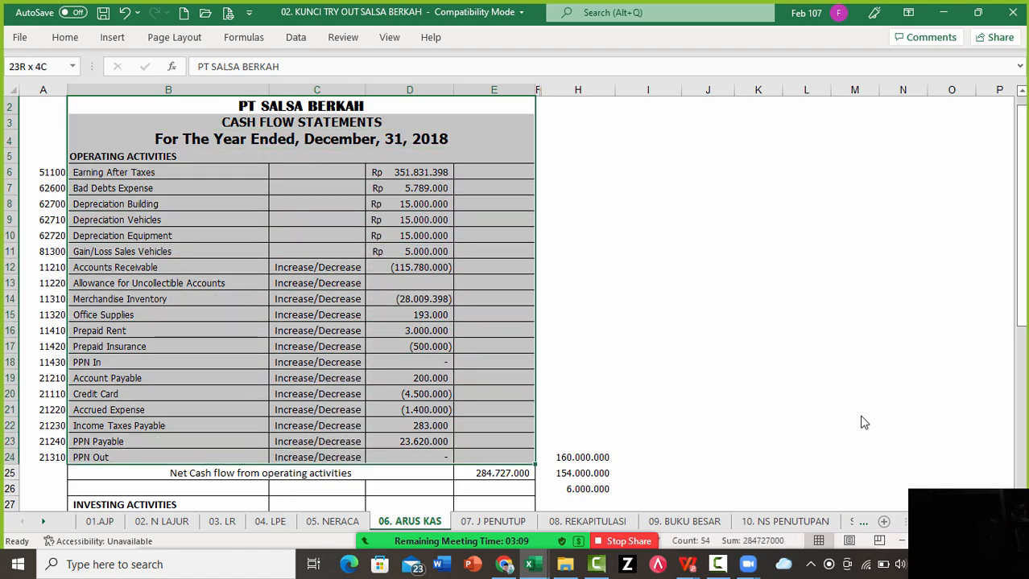
key("shift+Down")
key("shift+Down")
key("shift+Down")
key("shift+Down")
key("shift+Down")
key("shift+Down")
key("shift+Down")
key("shift+Down")
key("shift+Down")
key("shift+Down")
key("shift+Down")
key("shift+Down")
key("shift+Down")
key("shift+Down")
key("shift+Down")
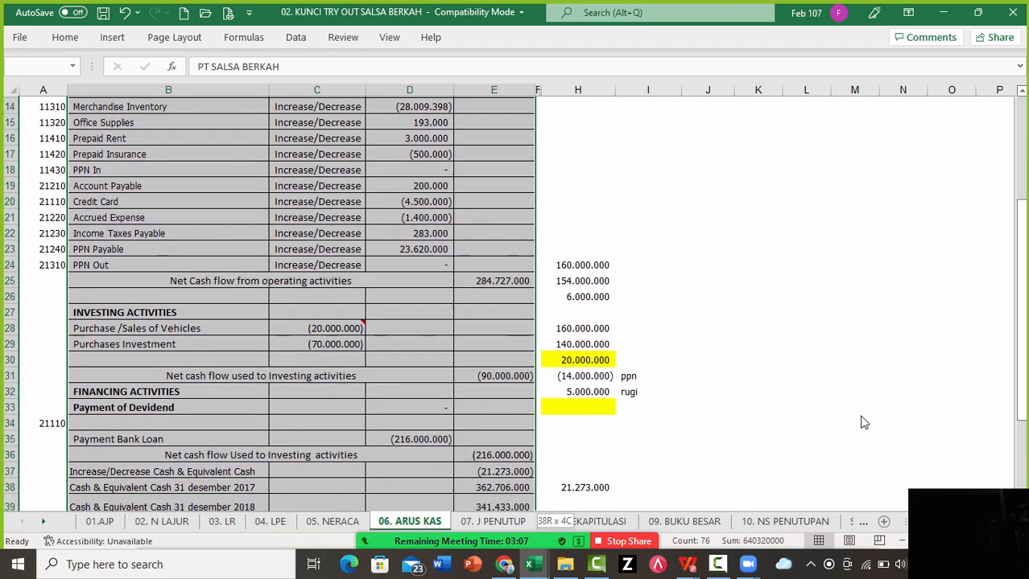
key("shift+Down")
key("shift+Down")
key("shift+Down")
key("shift+Down")
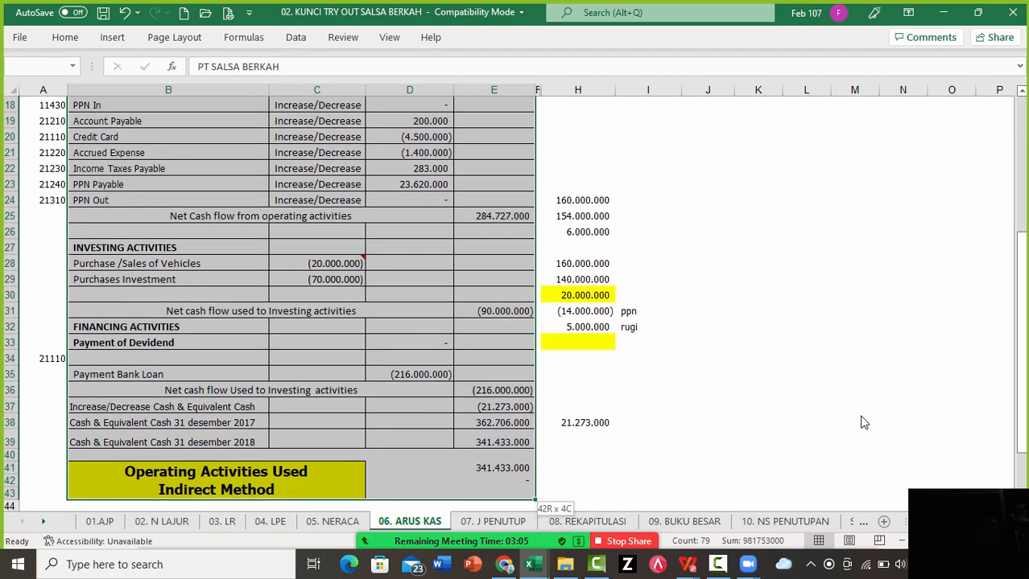
key("ctrl+c")
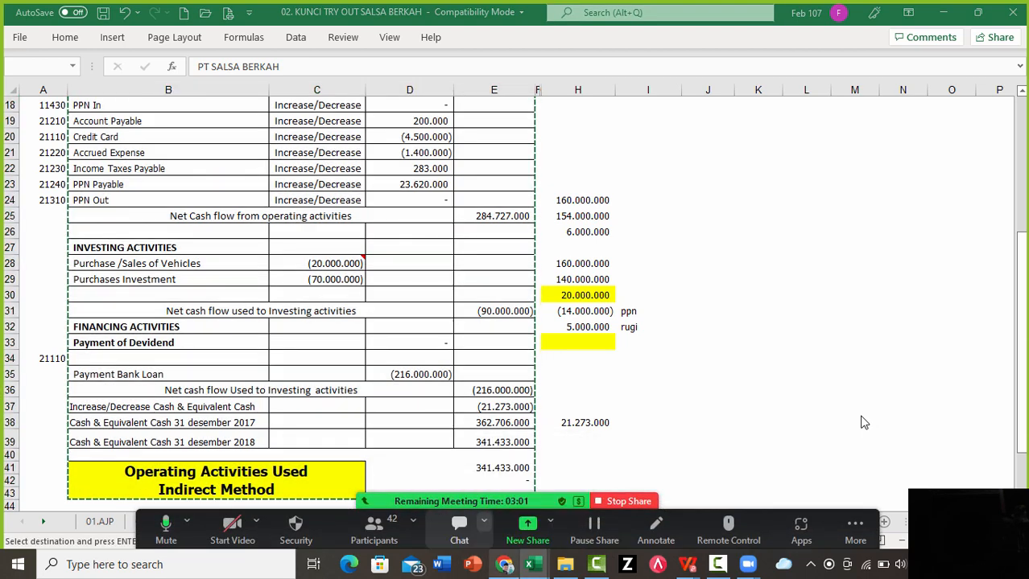
Switch to WhatsApp Web, search the chats for EDU, and paste the copied cash flow statement as an image into the education contact's chat
key("ctrl+shift+Tab")
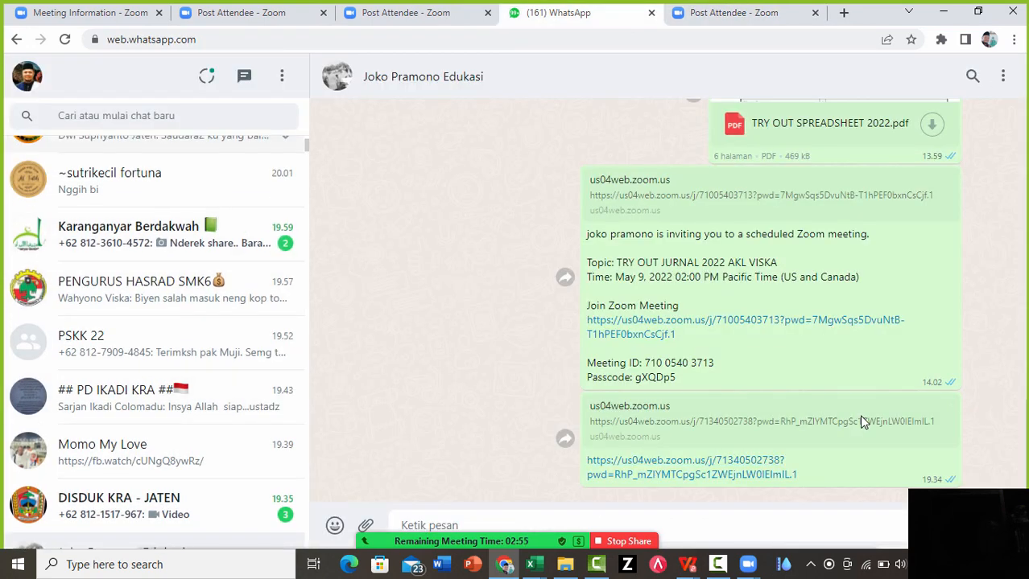
key("ctrl+alt+slash")
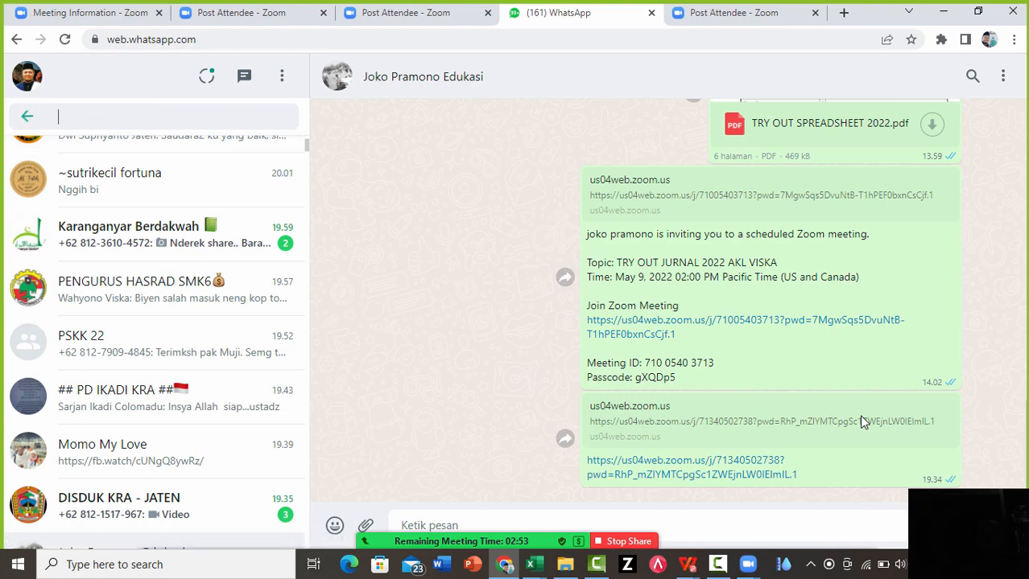
type("ED")
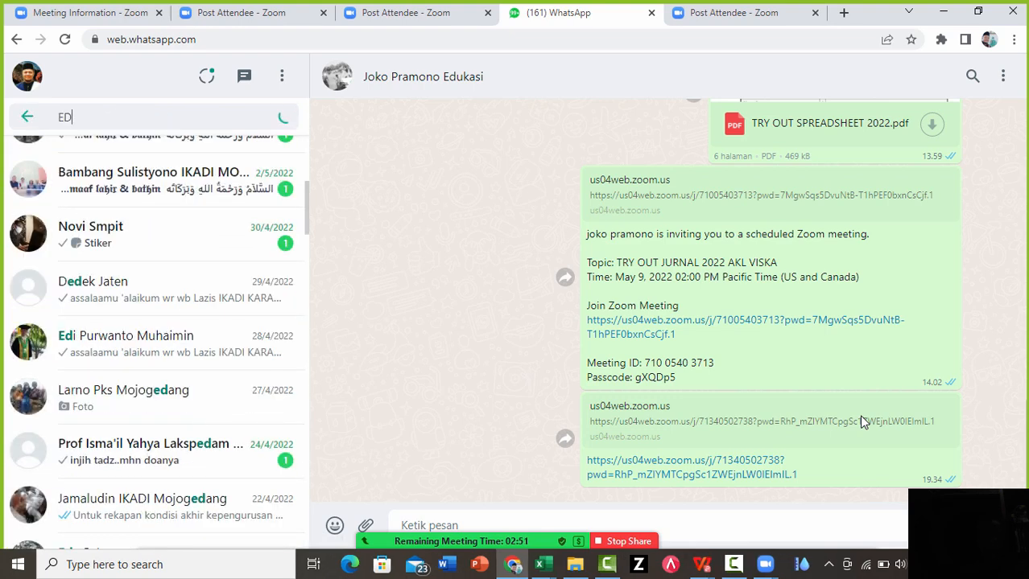
type("K")
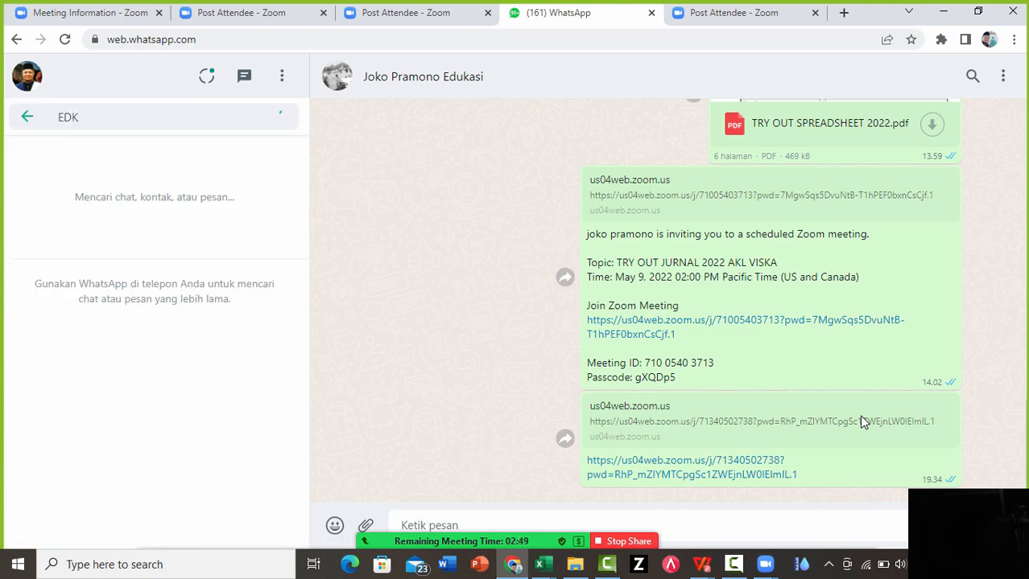
key("BackSpace")
type("U")
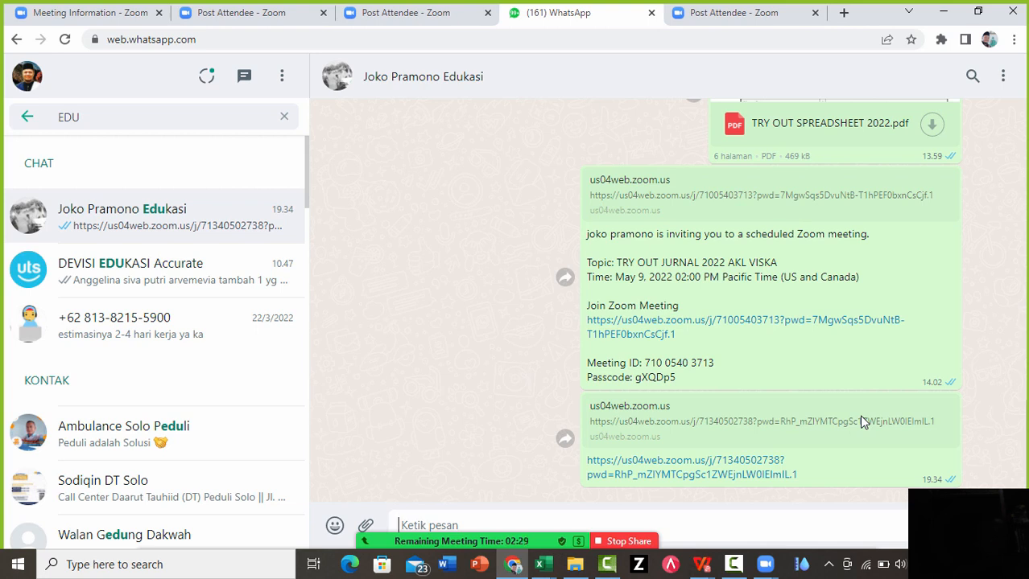
key("ctrl+v")
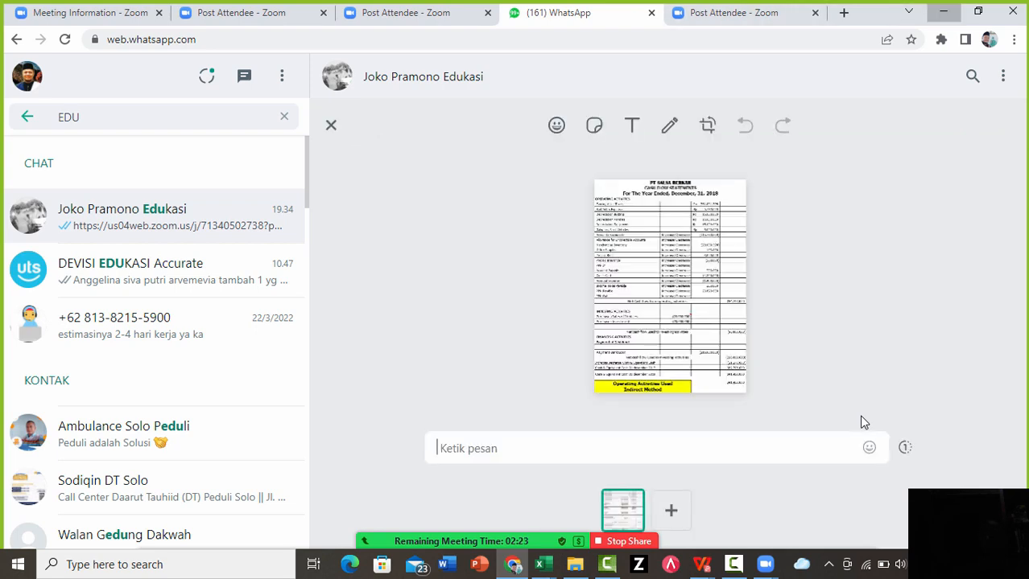
Return to the Excel answer key and view the 2018 and 2017 balance sheet on 05. NERACA from its heading
key("alt+Tab")
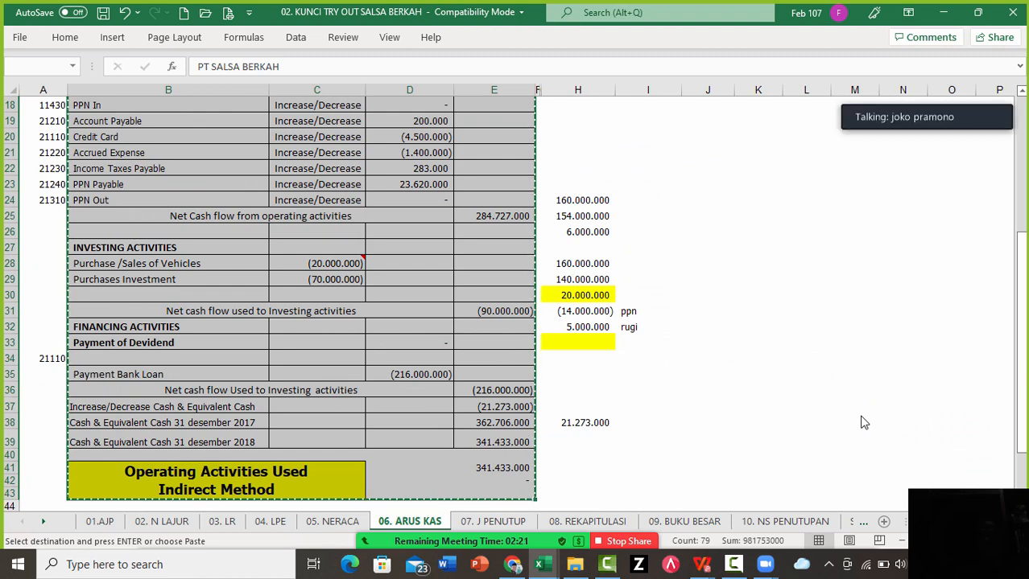
key("ctrl+Page_Up")
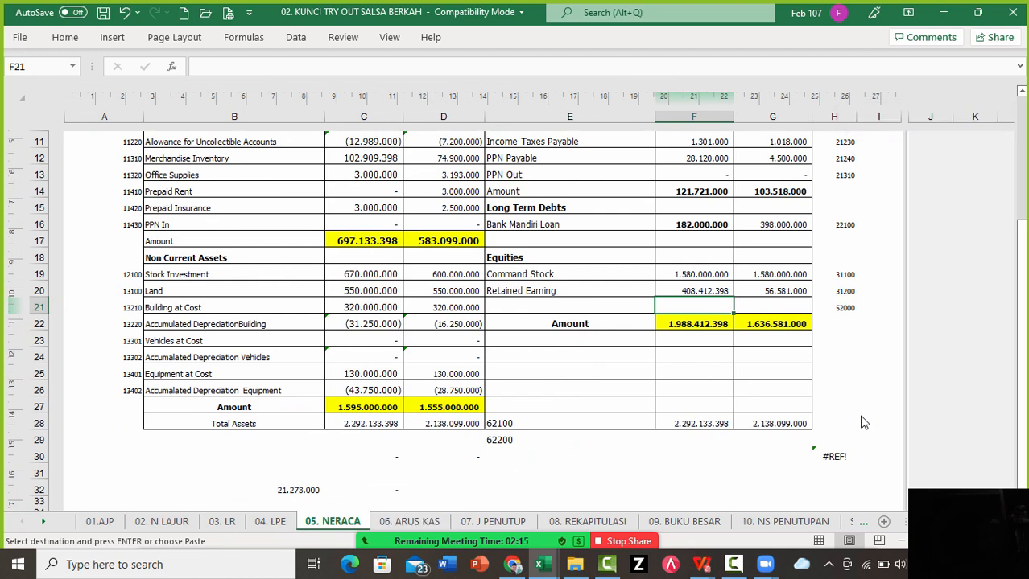
scroll(864, 423, "up", 3)
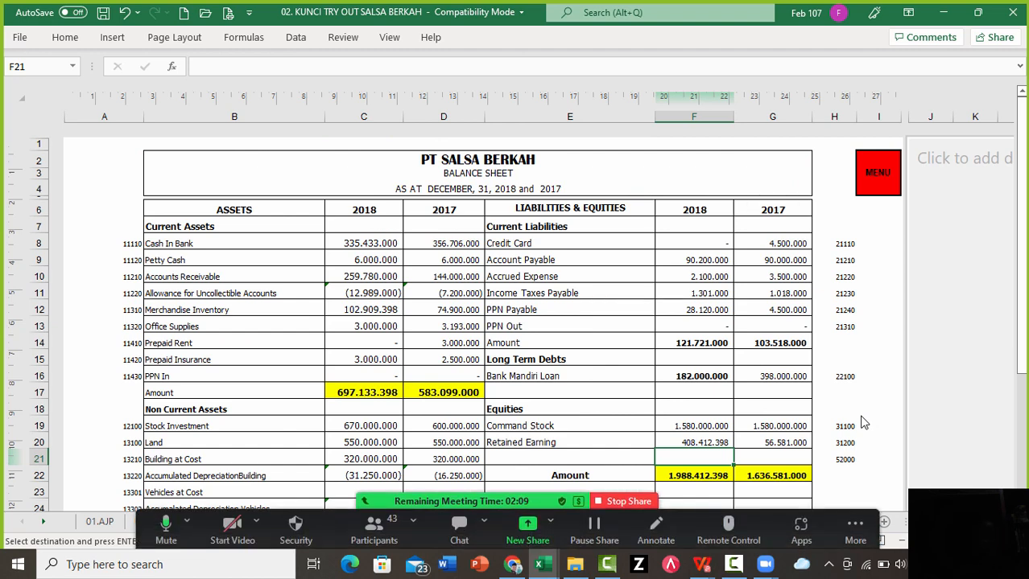
Examine the operating activities on 06. ARUS KAS, checking the Earning After Taxes amount in D6 and its link to 03. LR
key("ctrl+Page_Down")
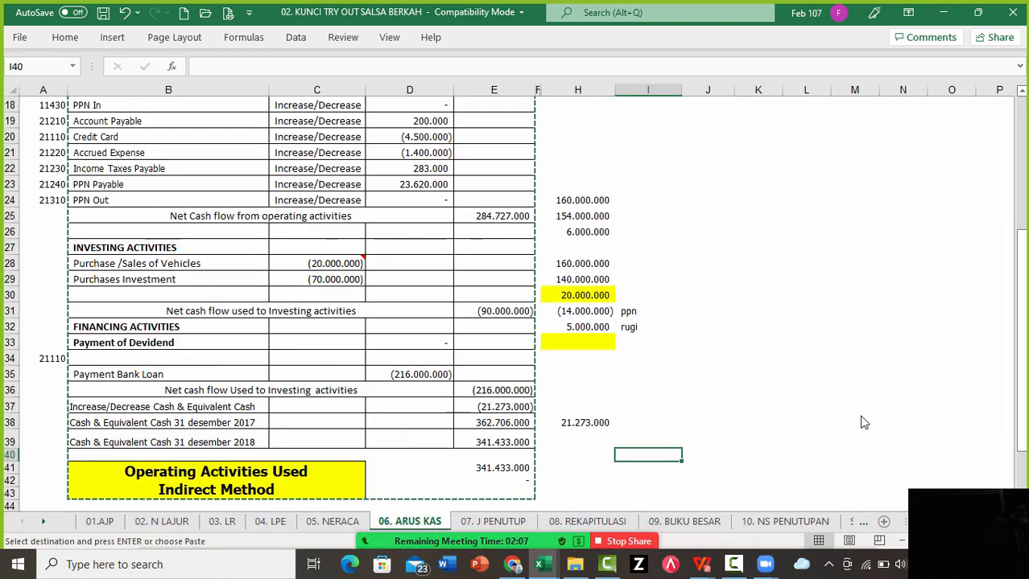
key("Page_Up")
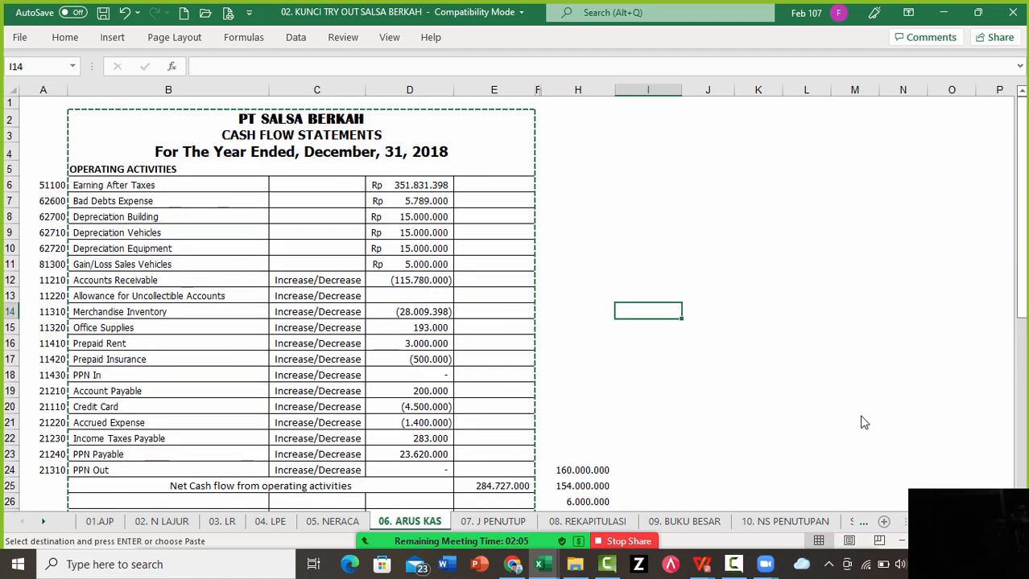
key("ctrl+Left")
key("ctrl+Up")
key("ctrl+Up")
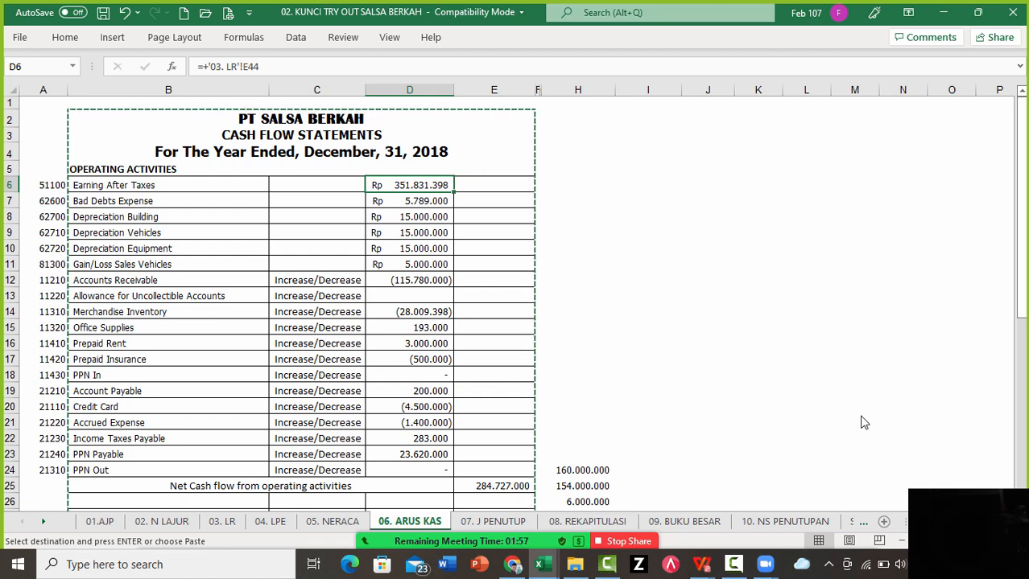
key("ctrl+Left")
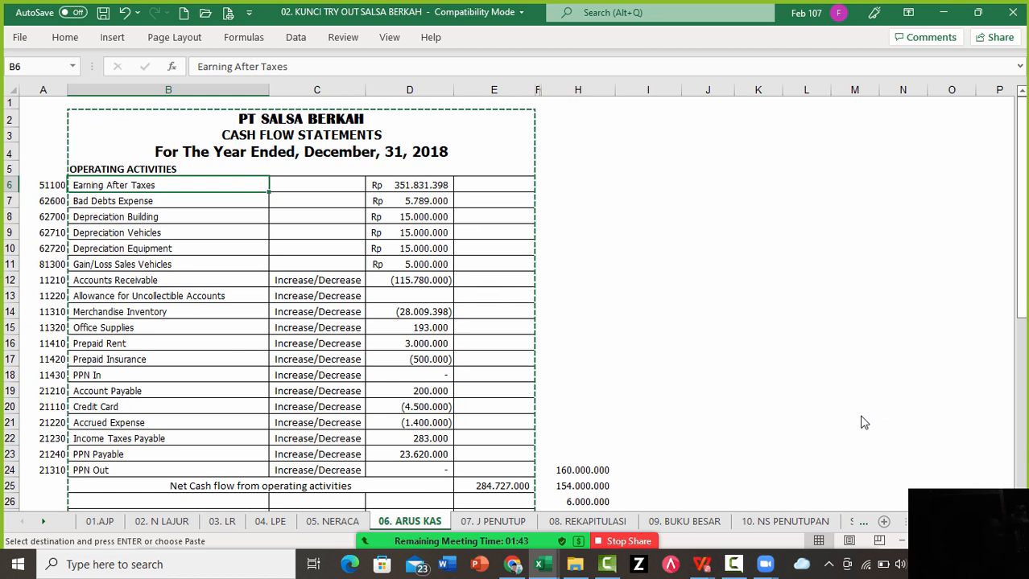
key("Right")
key("Right")
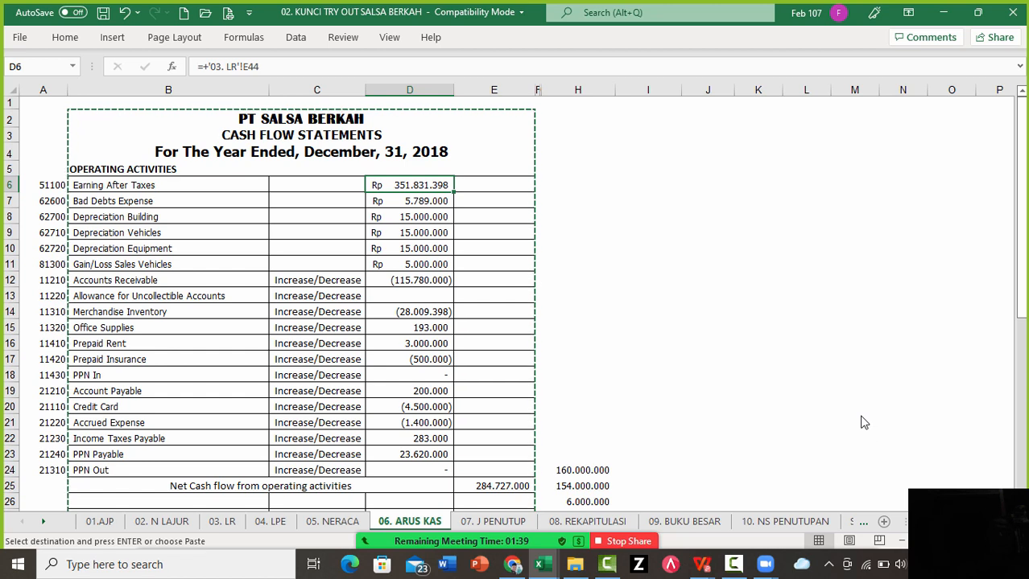
key("Left")
key("Left")
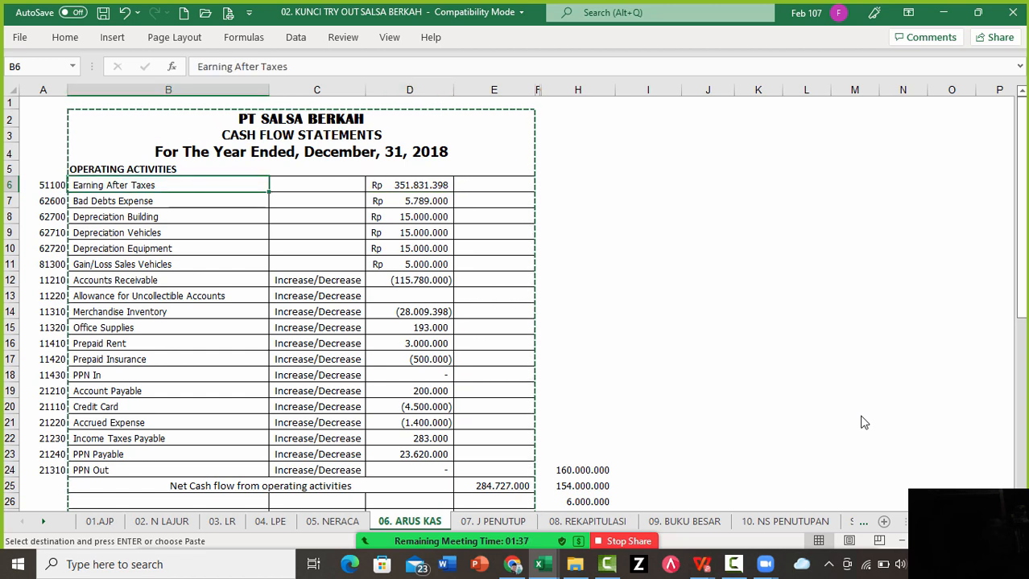
key("Right")
key("Right")
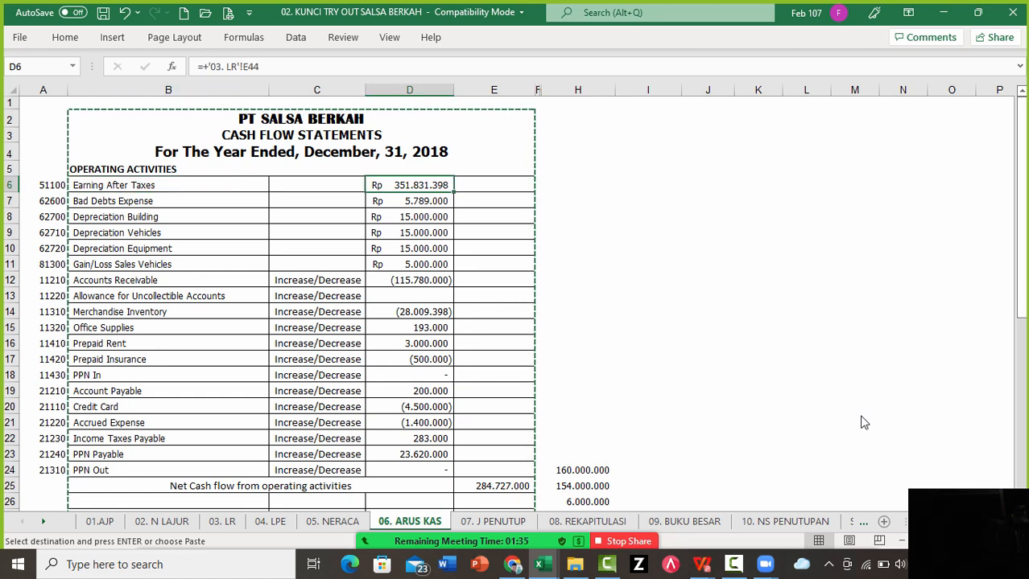
scroll(864, 422, "up", 3)
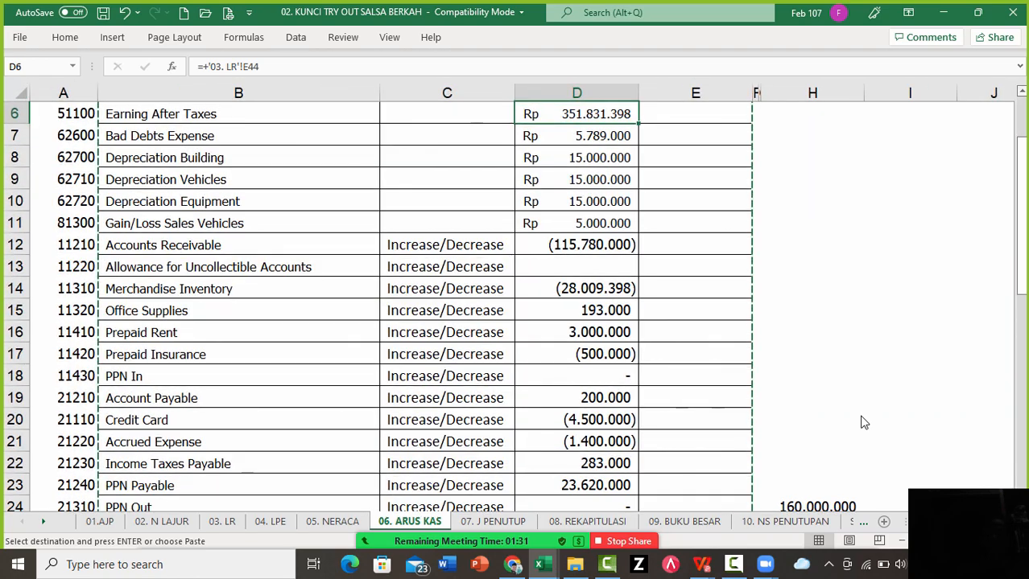
scroll(863, 422, "up", 2)
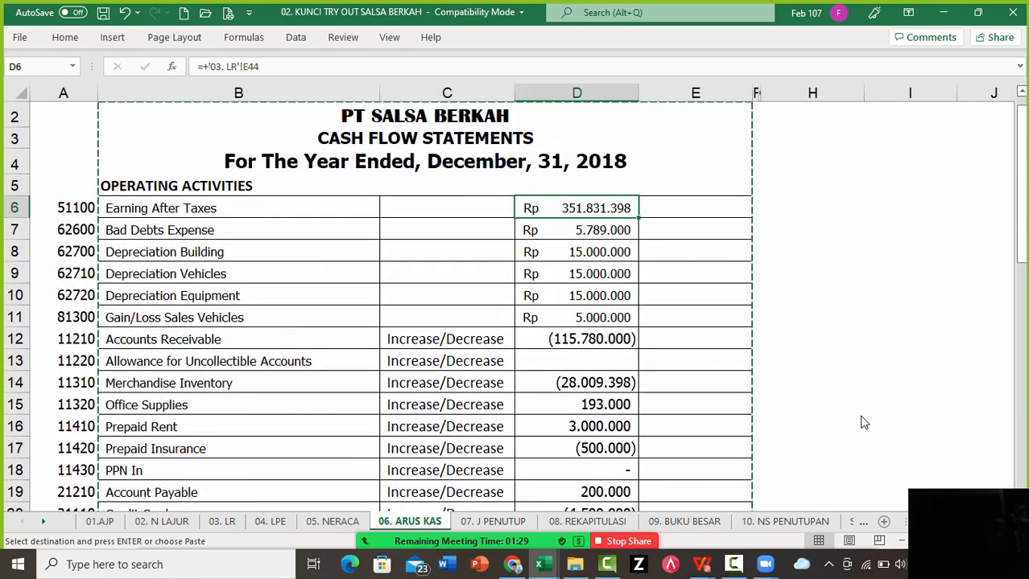
Examine the Earning After Taxes line in row 6 of 06. ARUS KAS, comparing its label with the linked amount in D6
key("Left")
key("Left")
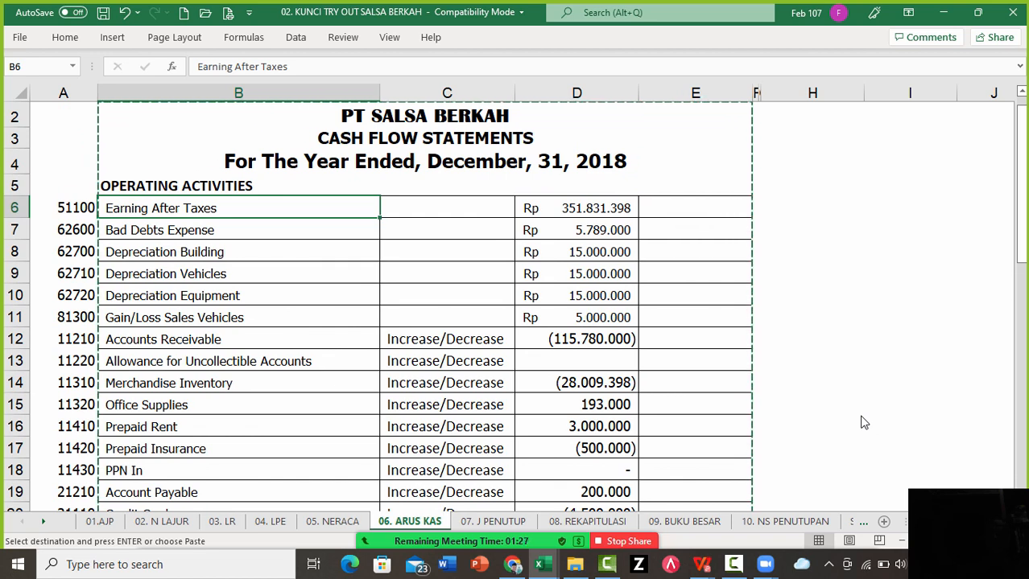
key("Right")
key("Right")
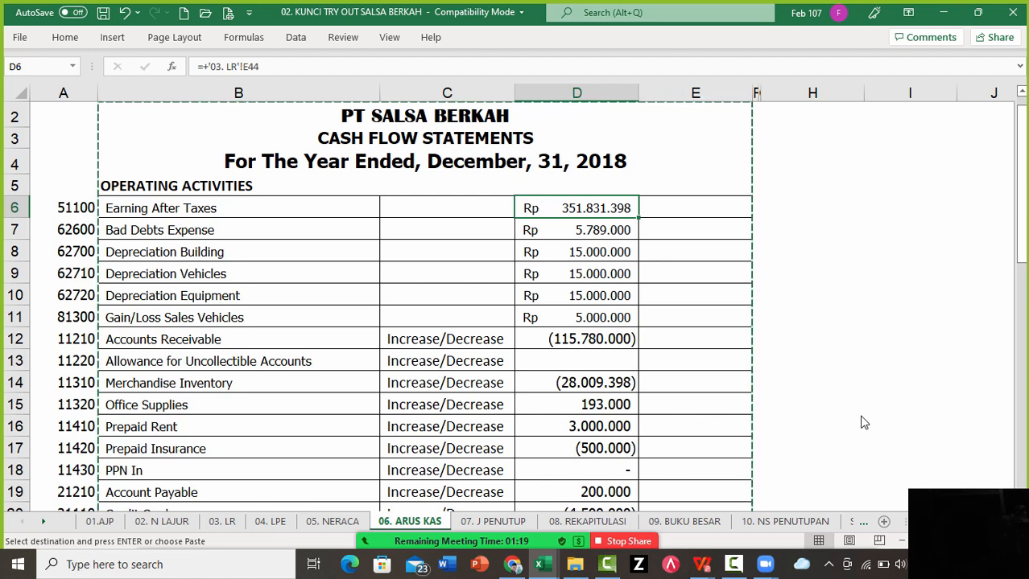
key("Left")
key("Left")
key("Down")
key("Up")
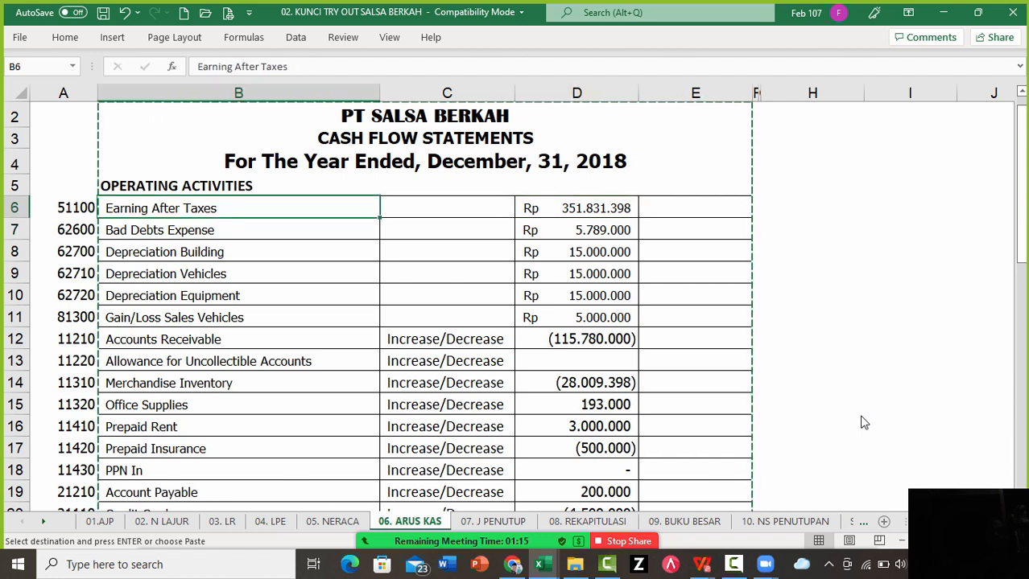
key("Right")
key("Right")
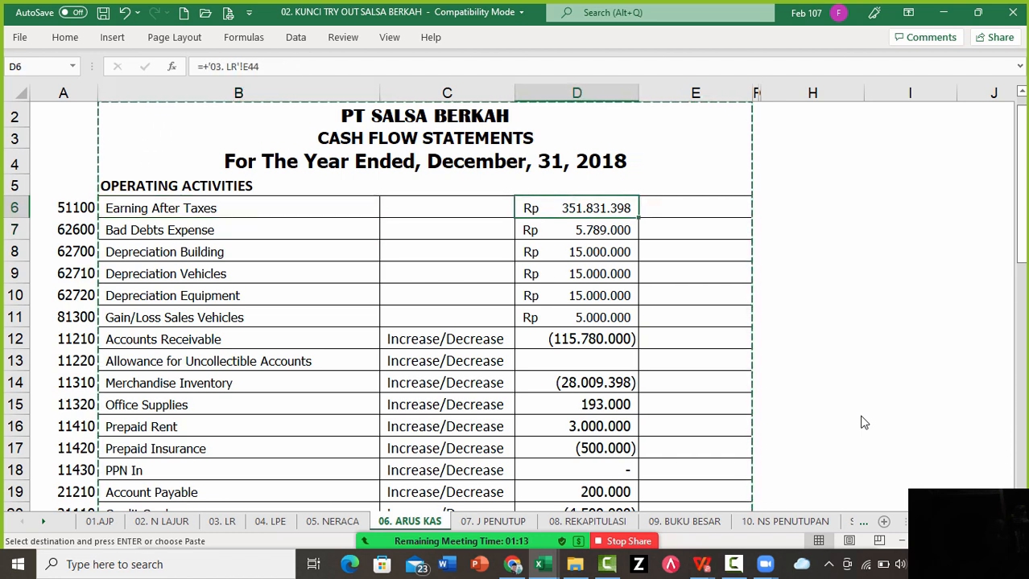
Trace Earning After Taxes to its source on 03. LR and inspect the total's formula in E44
key("ctrl+Page_Up")
key("ctrl+Page_Up")
key("ctrl+Page_Up")
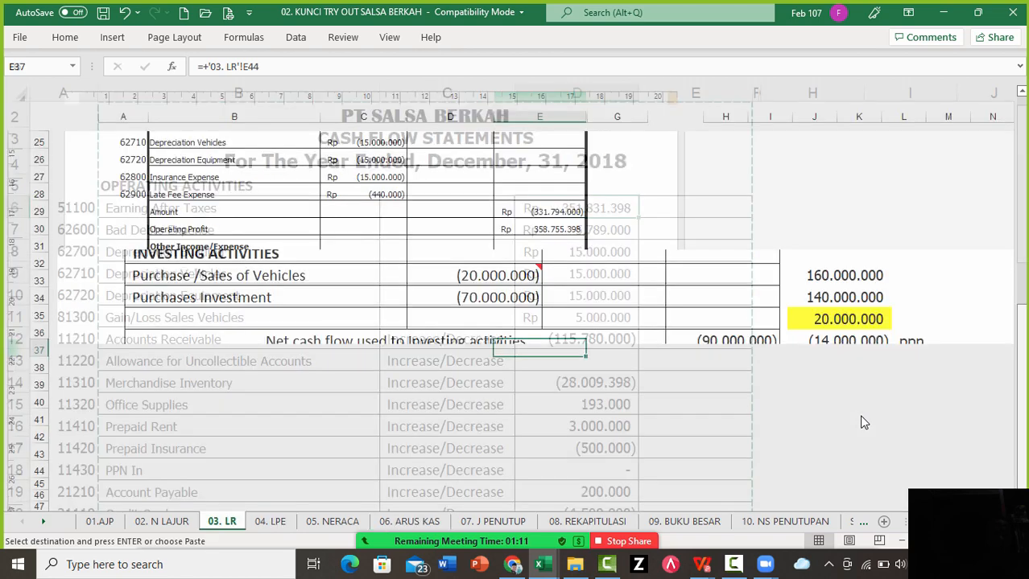
scroll(864, 423, "up", 2)
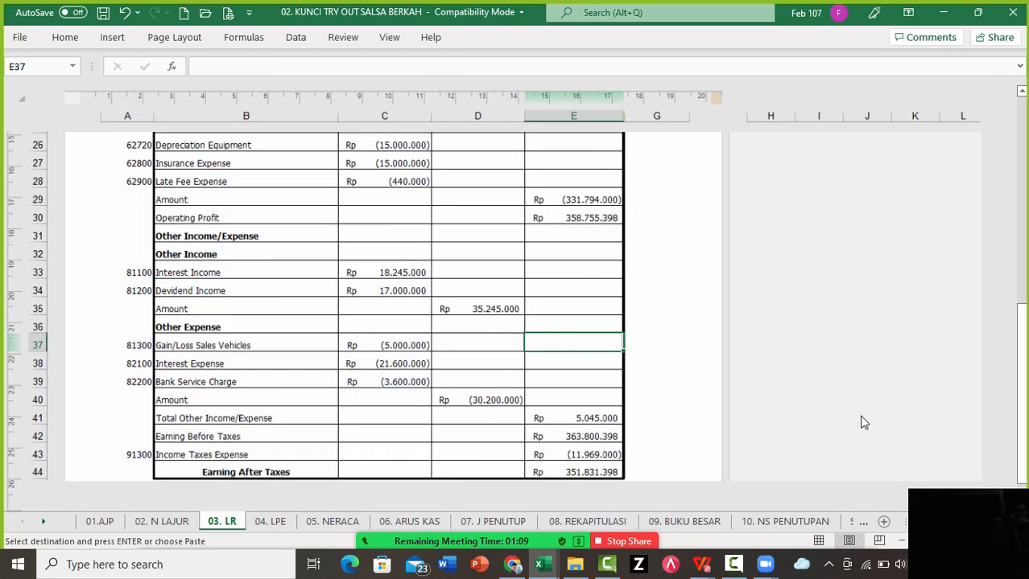
key("Page_Down")
key("Page_Down")
key("Page_Down")
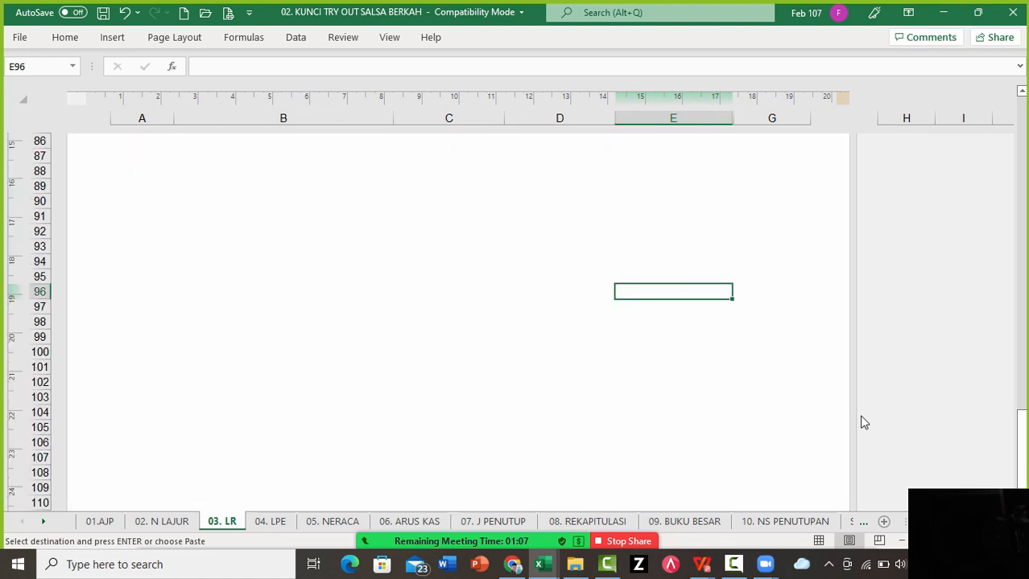
key("Page_Up")
key("Page_Up")
key("Page_Up")
key("Down")
key("Down")
key("Down")
key("Down")
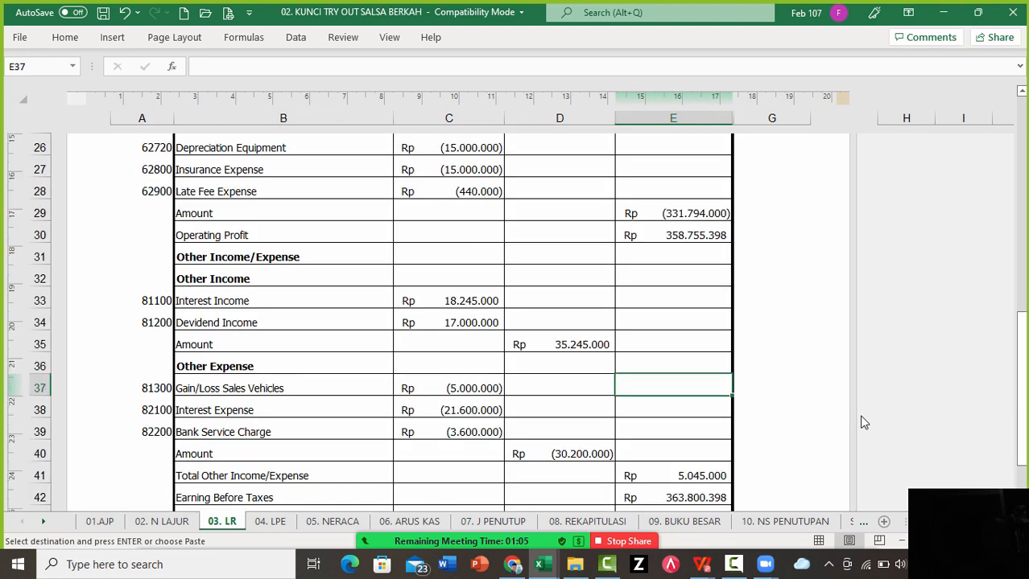
key("Down")
key("Down")
key("Down")
key("Down")
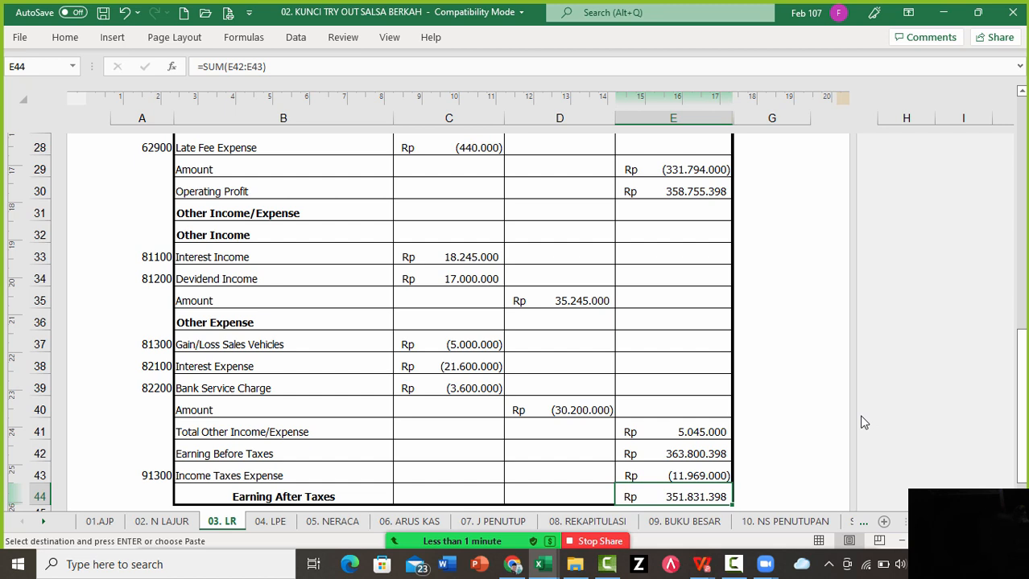
Switch to the 02. TRY OUT MENYUSUN LAP KEU PDF in WPS Office and read the Pajak-Pajak policy in point 8, enlarged to 125%
left_click(702, 565)
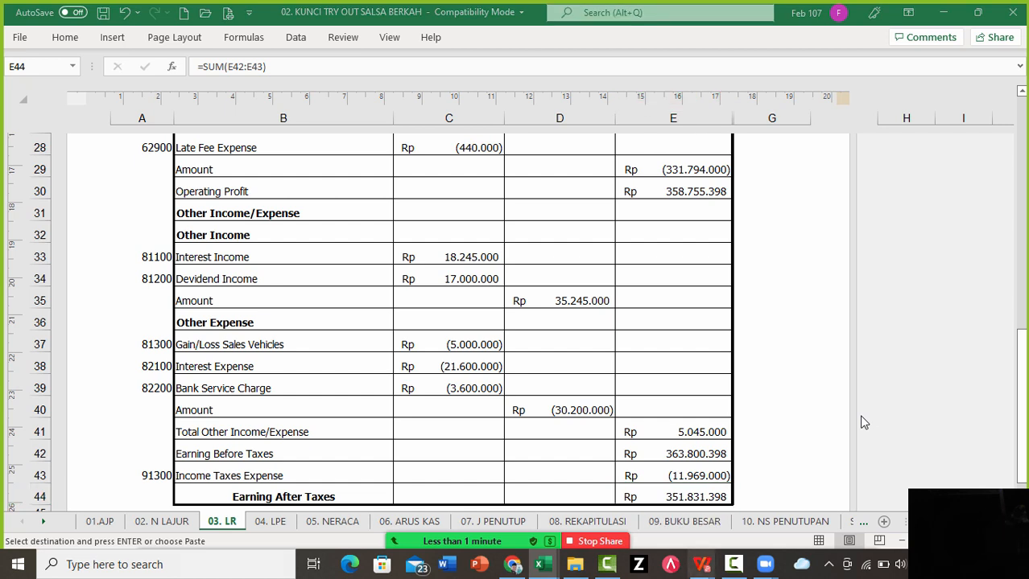
left_click(781, 495)
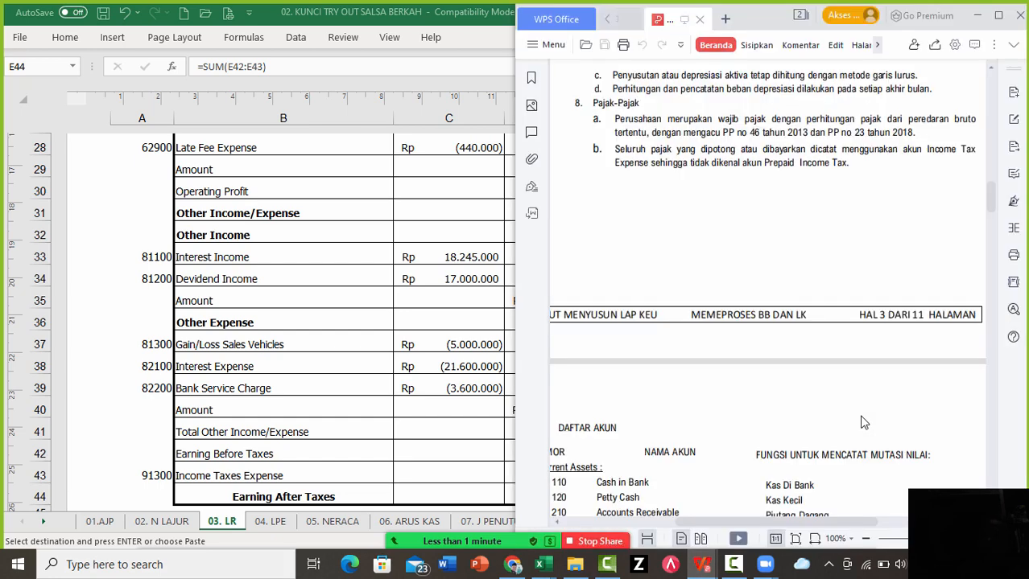
scroll(863, 423, "up", 3)
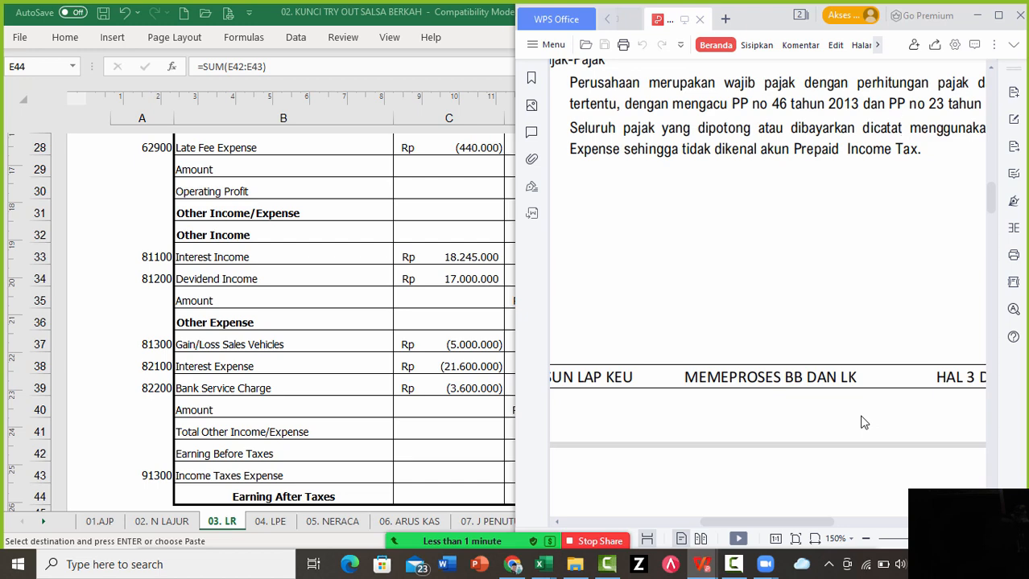
scroll(863, 422, "down", 2, "ctrl")
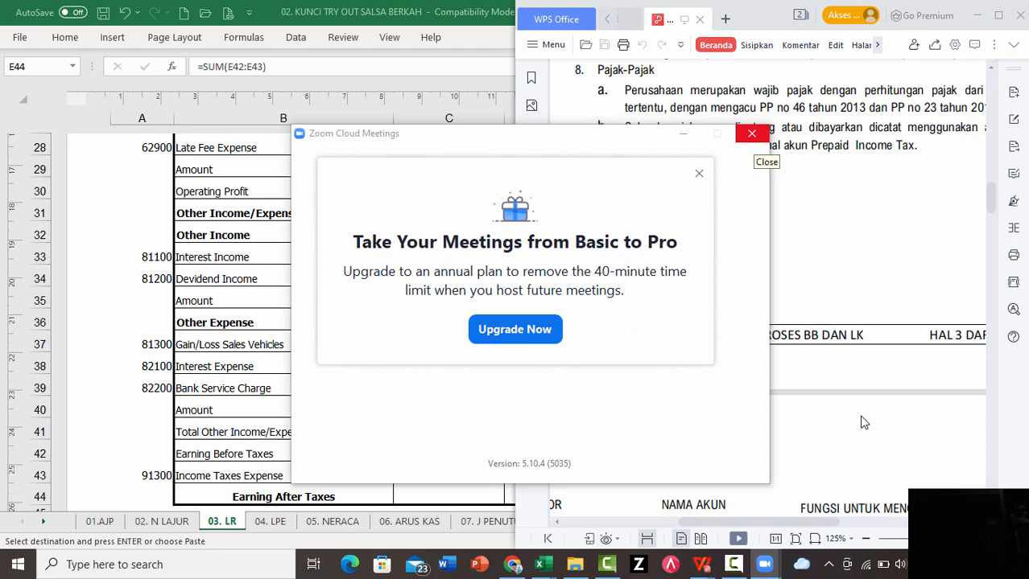
Dismiss the Zoom upgrade offer, restart the TRY OUT SPREADHSEET KKNI II AKL 2022 meeting from its Zoom web page, and share the whole screen
left_click(751, 134)
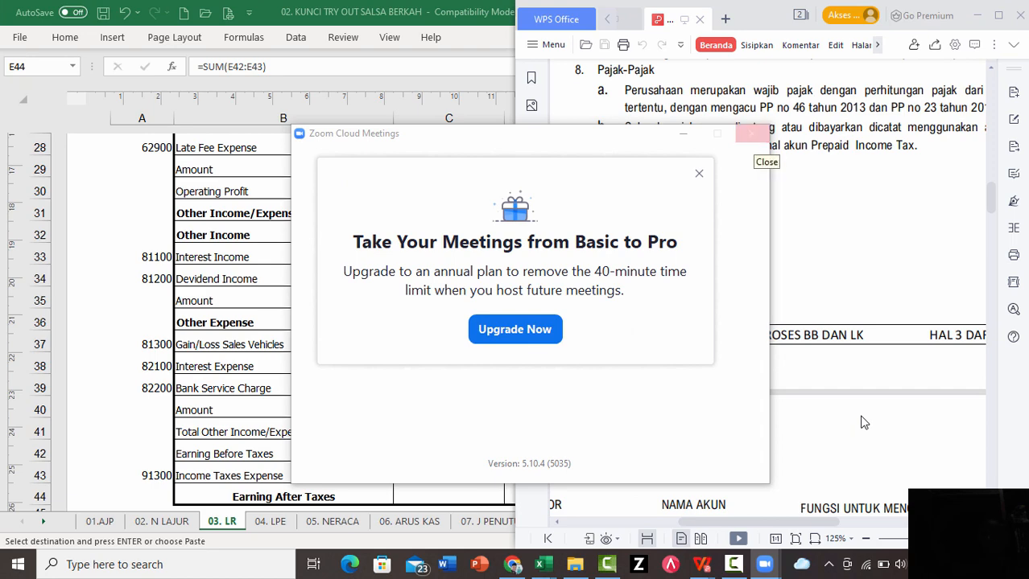
left_click(524, 565)
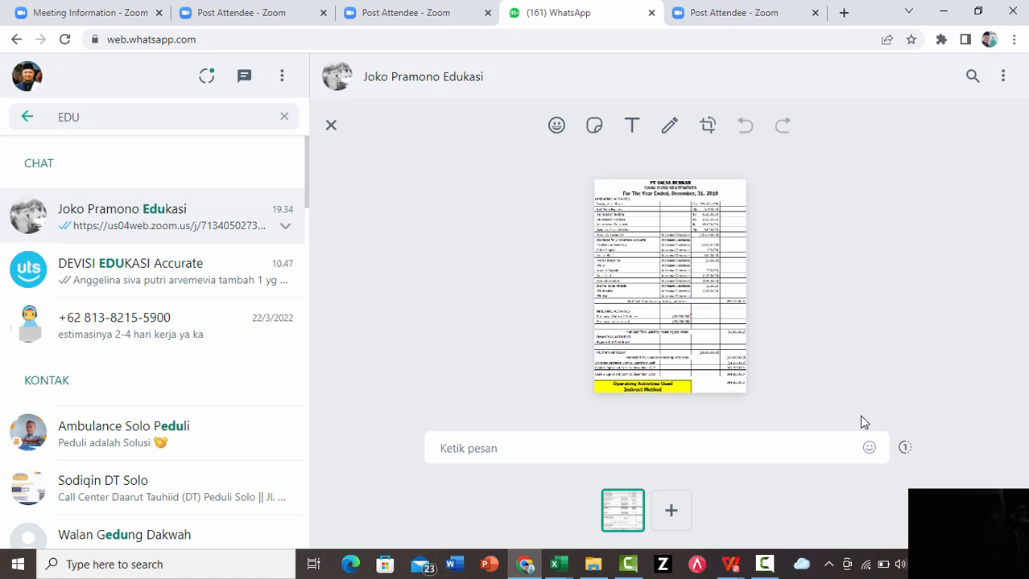
left_click(415, 13)
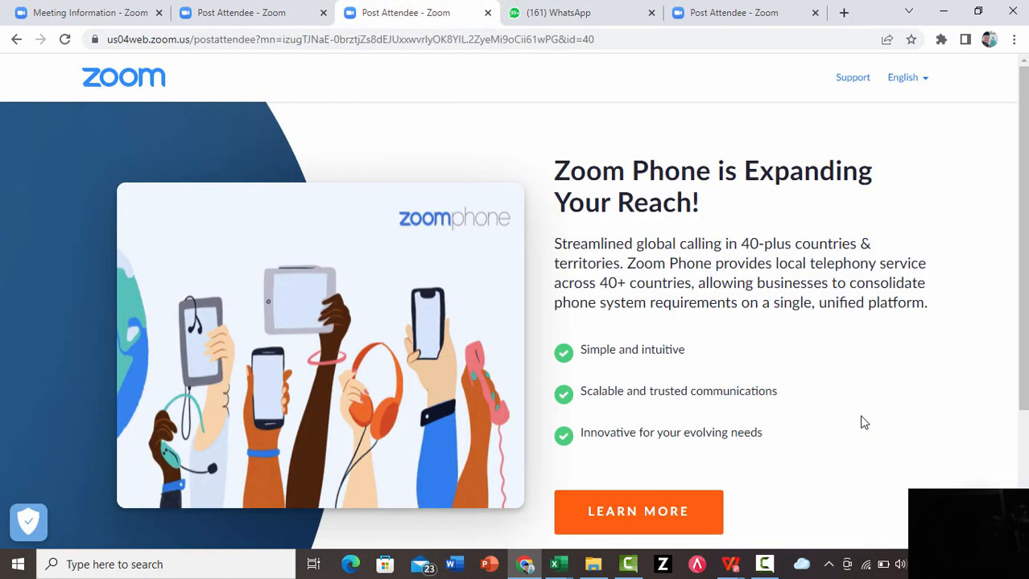
left_click(89, 13)
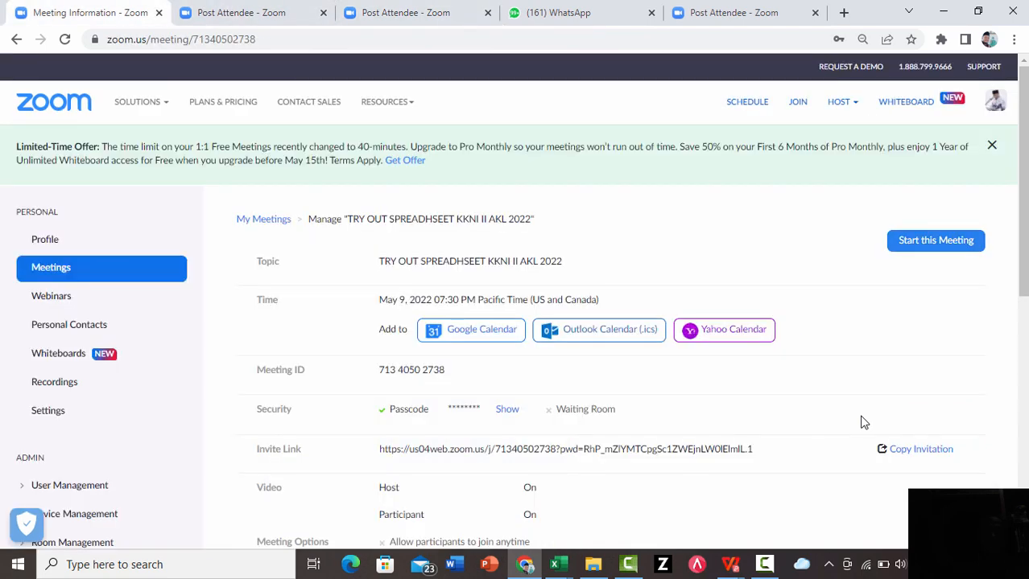
left_click(935, 239)
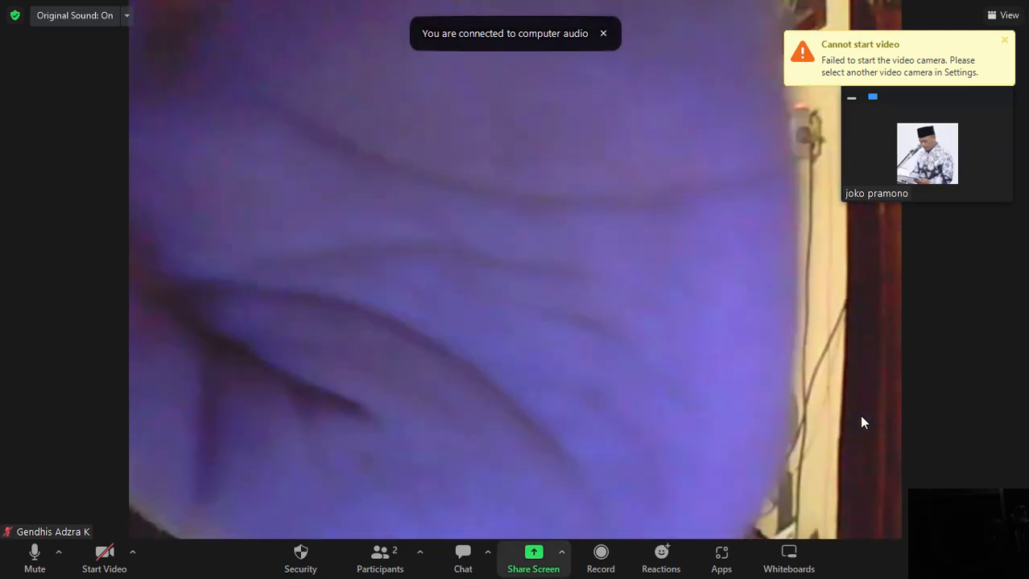
key("alt+s")
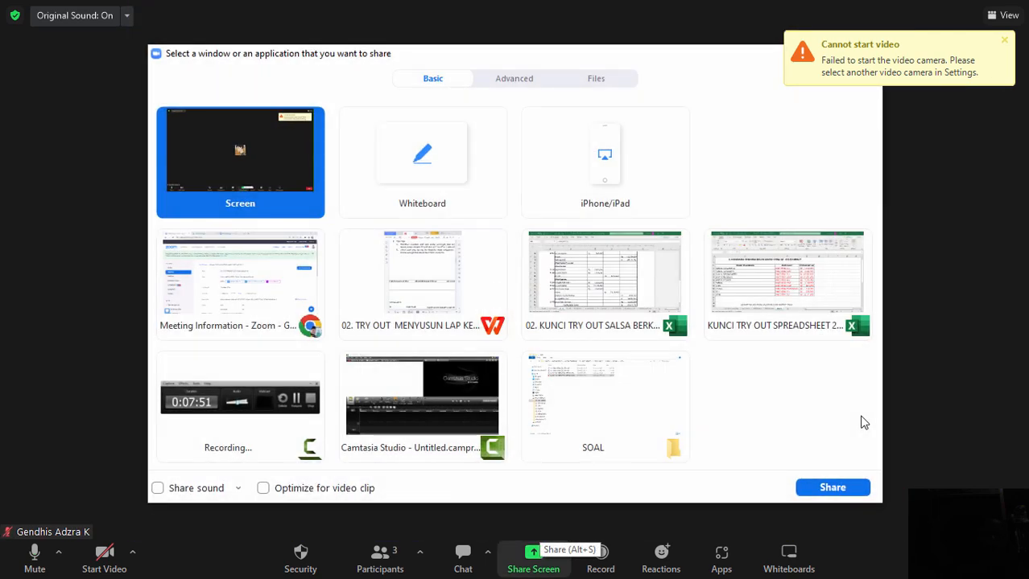
key("Return")
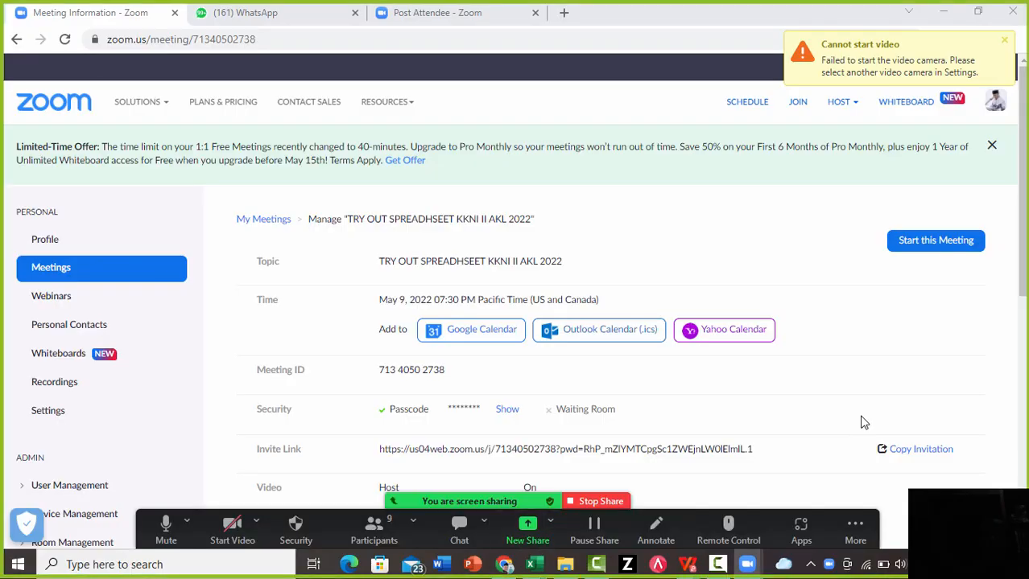
Bring up the SALSA BERKAH answer key workbook and show the PDF's Pajak-Pajak policy beside it
mouse_move(687, 565)
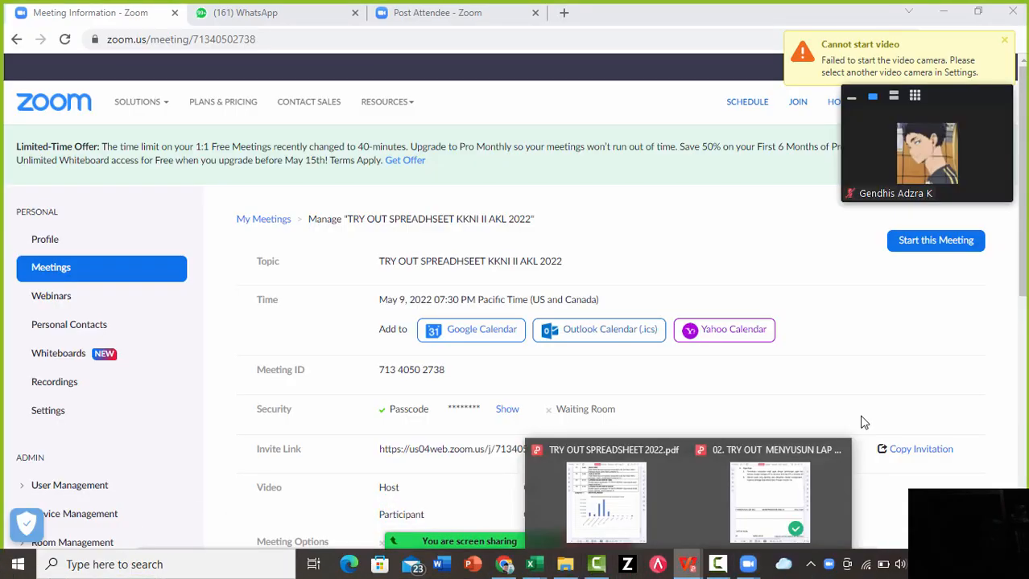
left_click(770, 501)
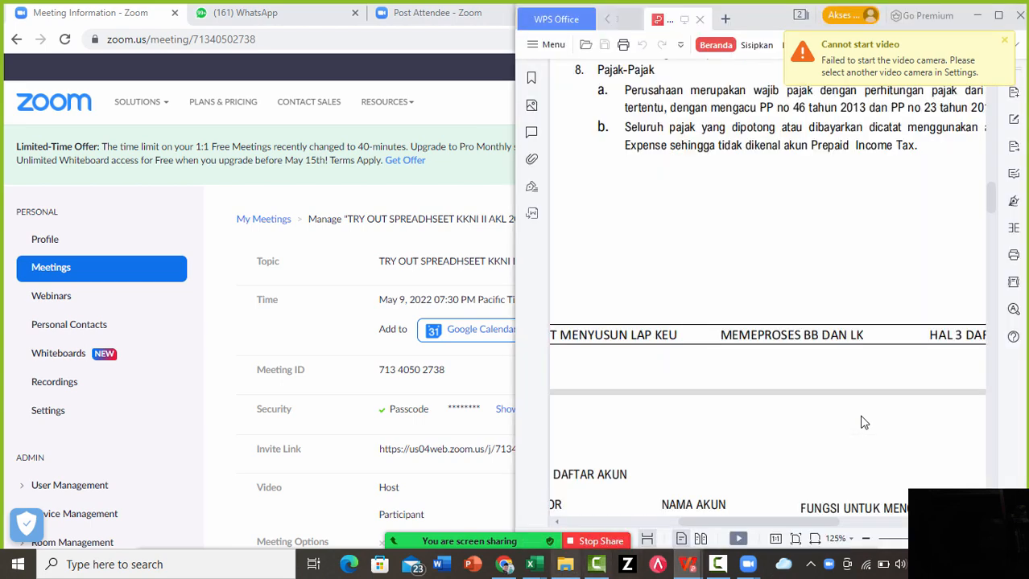
mouse_move(530, 565)
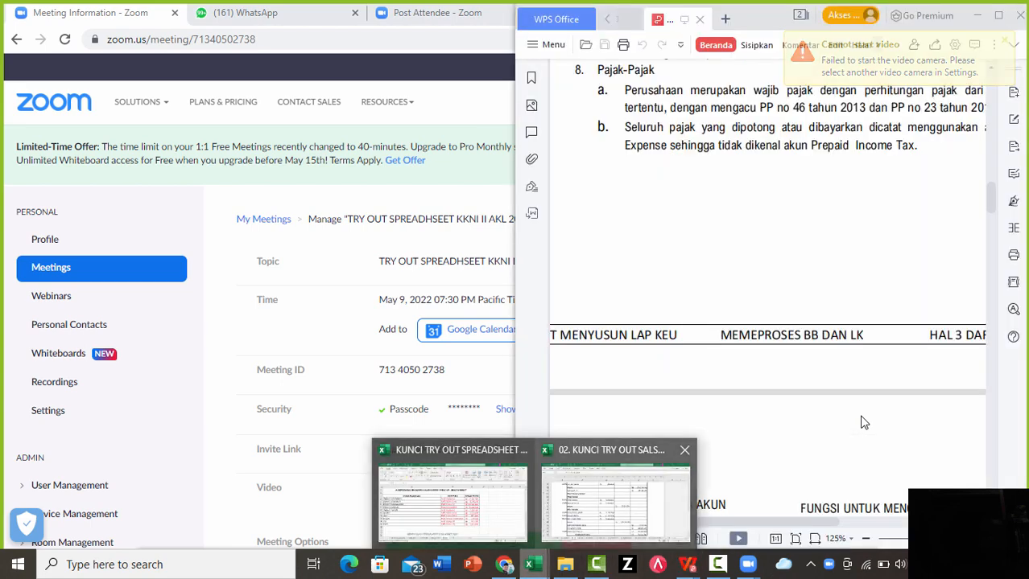
left_click(615, 495)
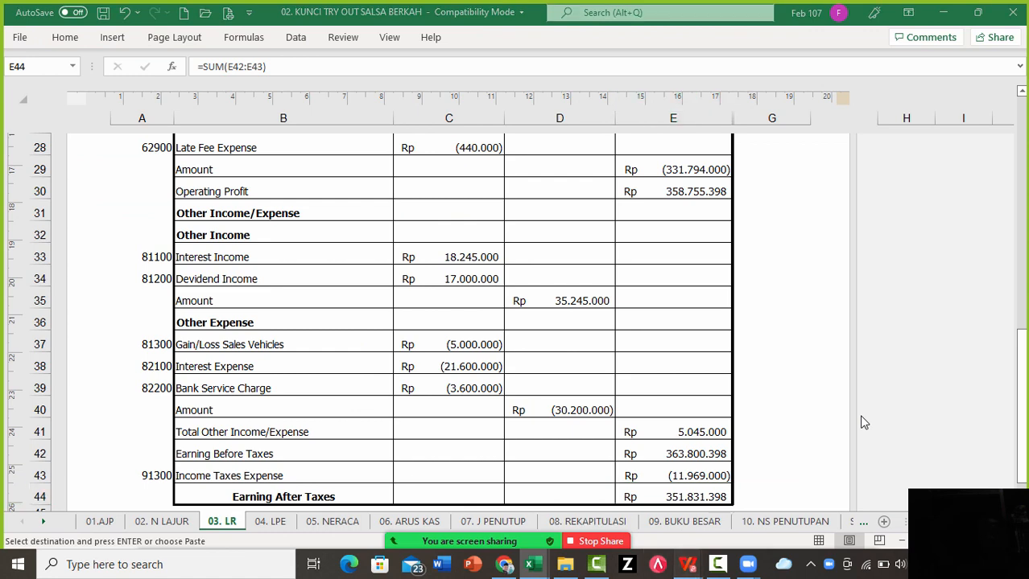
mouse_move(686, 565)
left_click(769, 501)
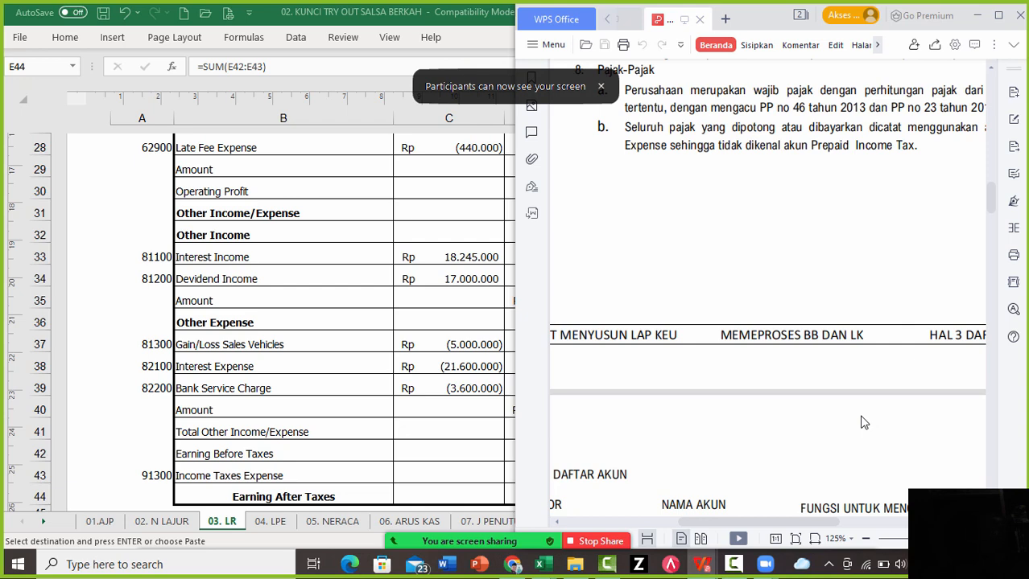
Return to Excel and review the 03. LR income statement amounts from Sales in C4 down to Bad Debts Expense in C23
key("alt+Tab")
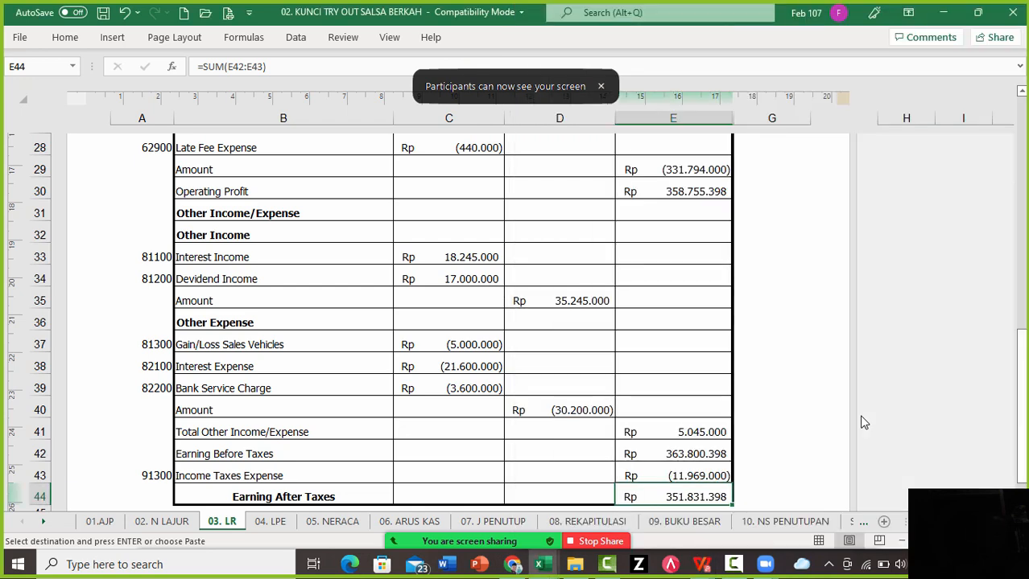
key("Page_Up")
key("Page_Up")
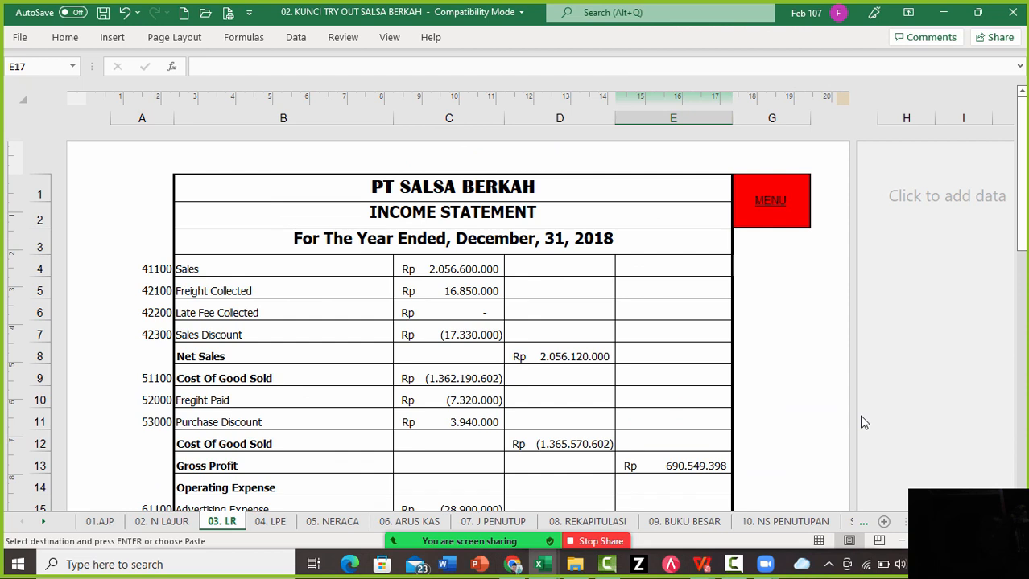
key("ctrl+Home")
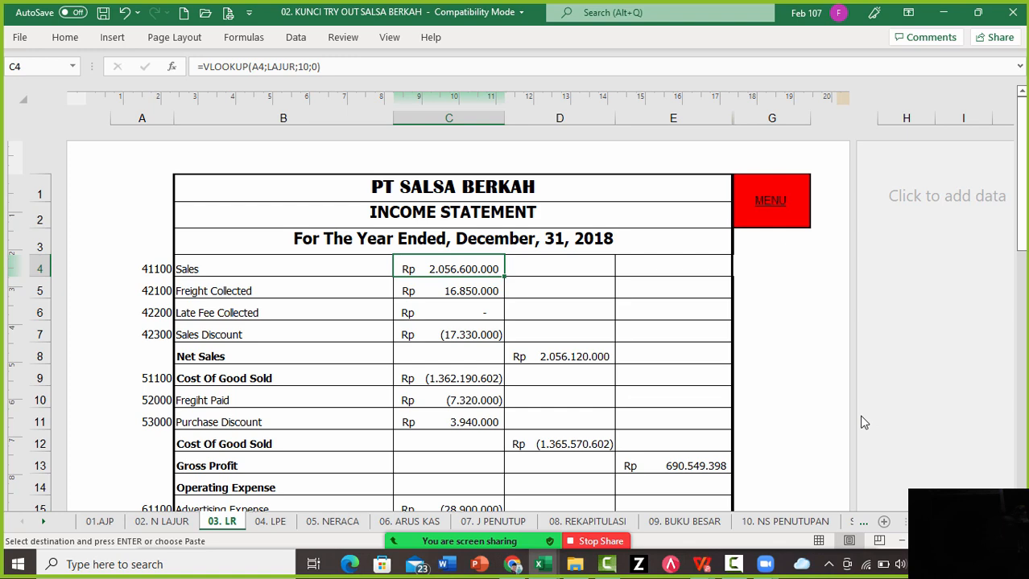
key("Down")
key("Down")
key("Down")
key("Down")
key("Down")
key("Down")
key("Down")
key("Down")
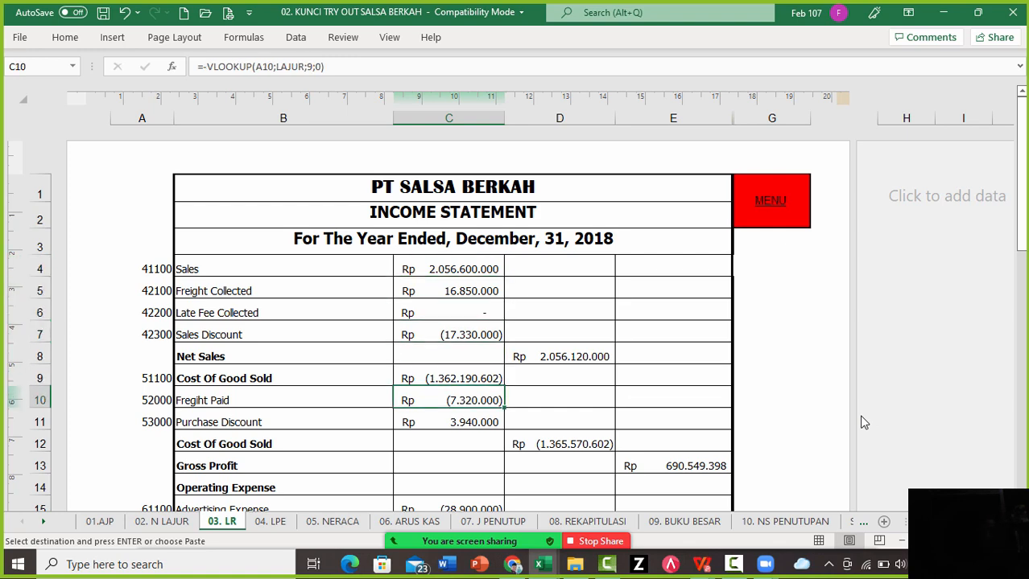
key("Down")
key("Down")
key("Down")
key("Down")
key("Down")
key("Down")
key("Down")
key("Down")
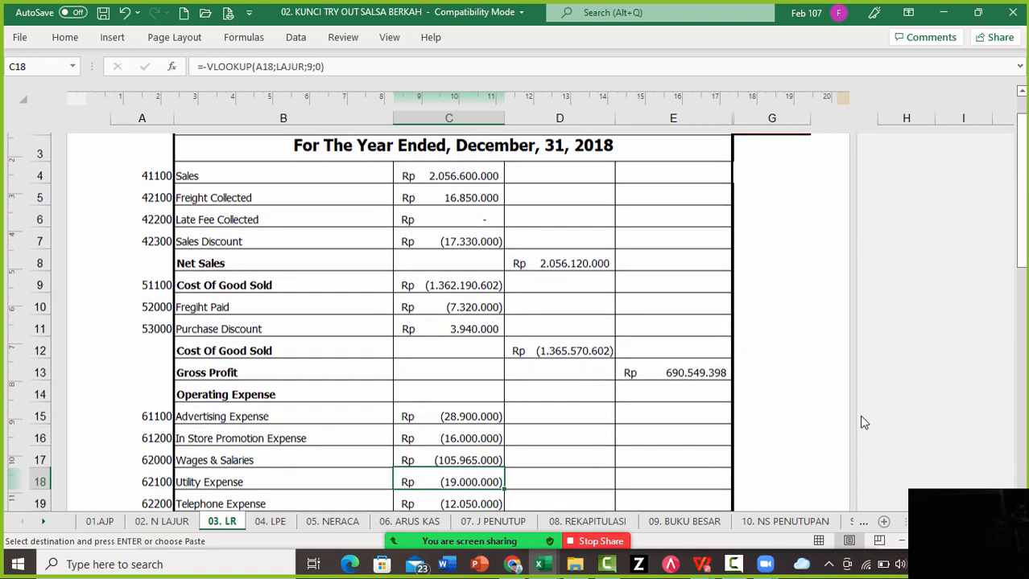
key("Down")
key("Down")
key("Down")
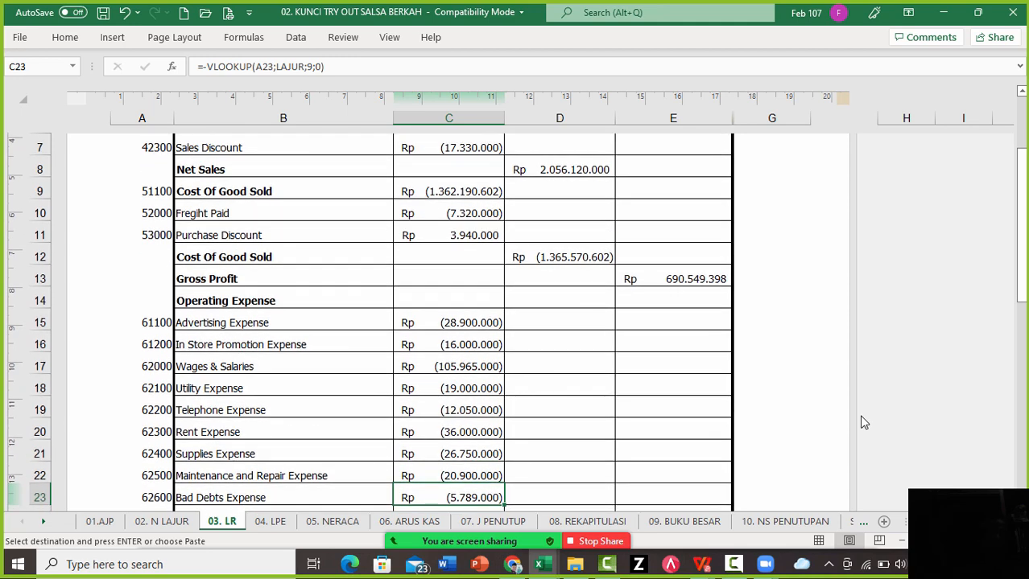
Go through the 2018 income statement again from its date heading down to the operating expenses, stopping at Bad Debts Expense in C23
key("Up")
key("Up")
key("Up")
key("Up")
key("Up")
key("Up")
key("Up")
key("Up")
key("Up")
key("Up")
key("Up")
key("Up")
key("Up")
key("Up")
key("Up")
key("Up")
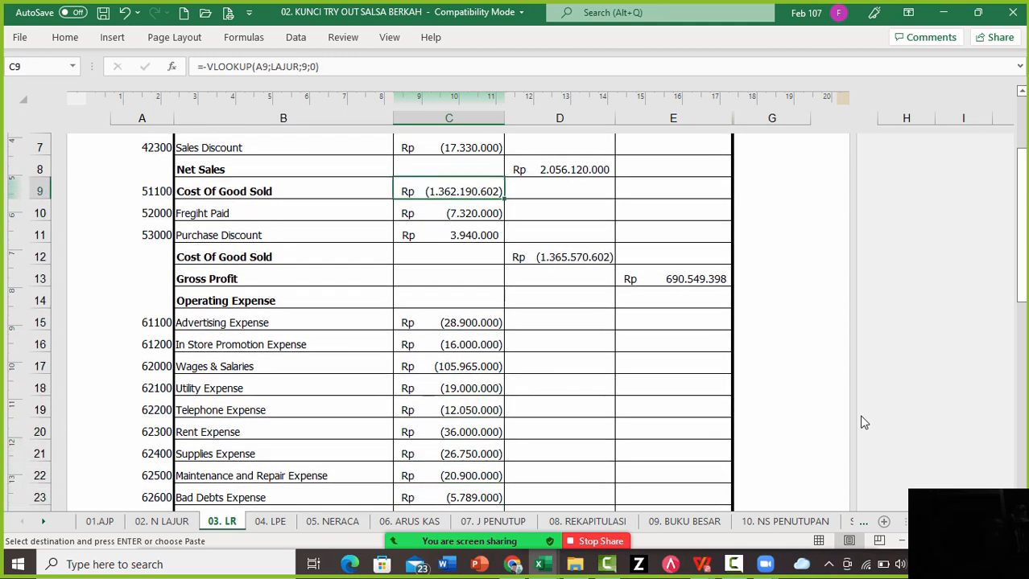
key("Up")
key("Up")
key("Up")
key("Up")
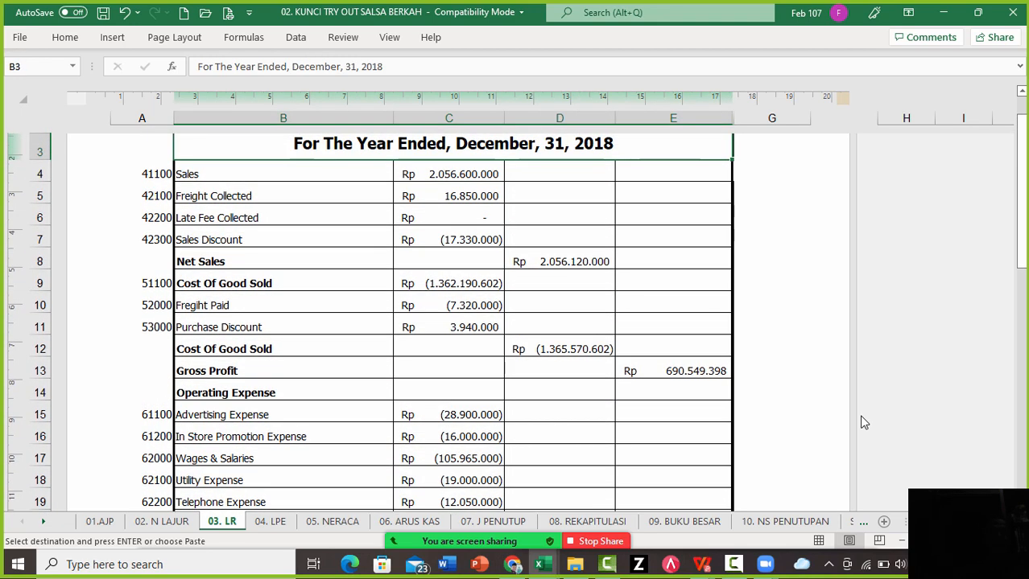
key("Down")
key("Down")
key("Down")
key("Down")
key("Down")
key("Down")
key("Down")
key("Down")
key("Down")
key("Down")
key("Down")
key("Down")
key("Down")
key("Down")
key("Down")
key("Down")
key("Down")
key("Down")
key("Down")
key("Down")
key("Down")
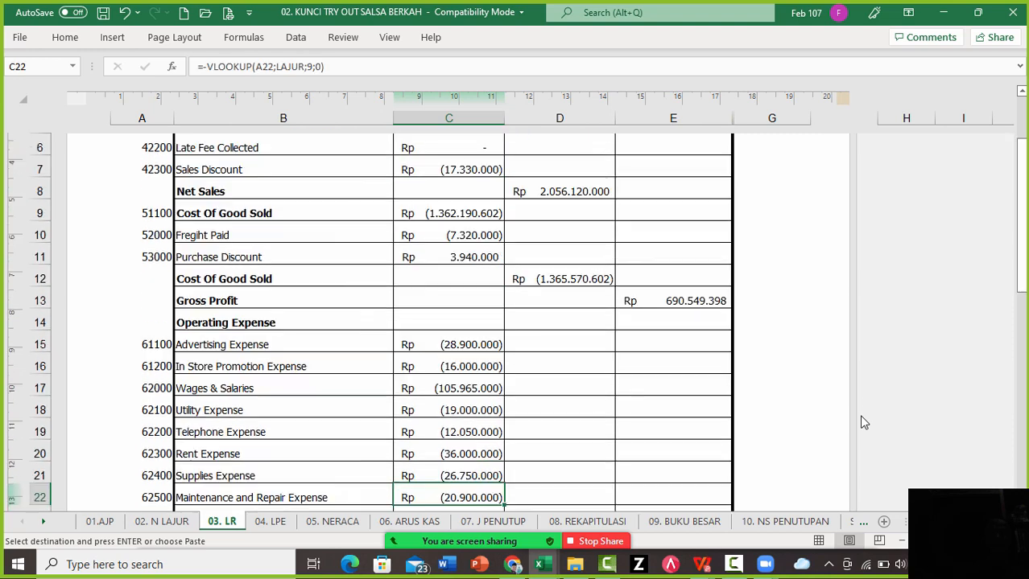
key("Down")
key("Up")
key("Up")
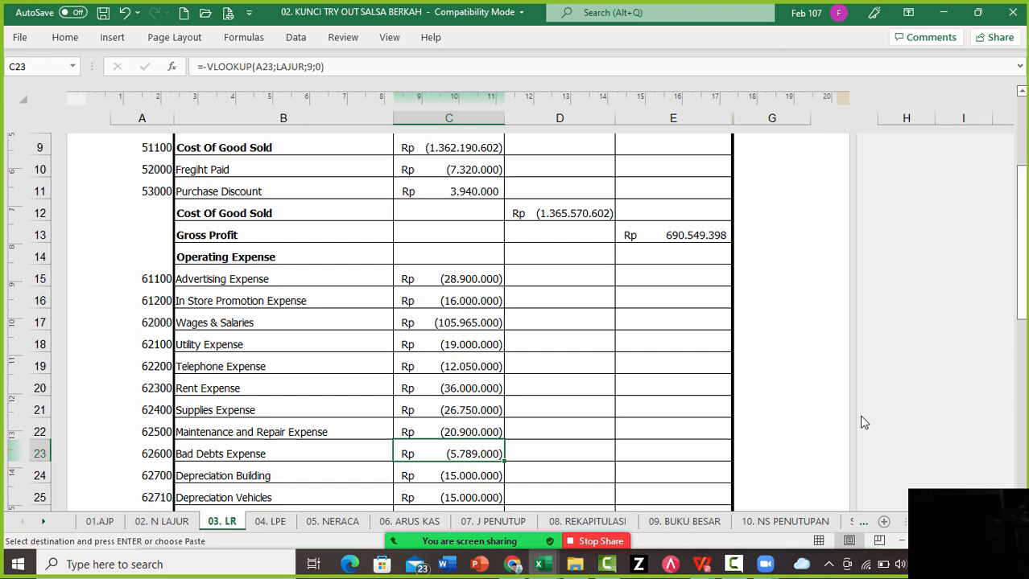
Show the 02. TRY OUT PDF's Pajak-Pajak policy beside the workbook, and return to the full Excel income statement
left_click(702, 564)
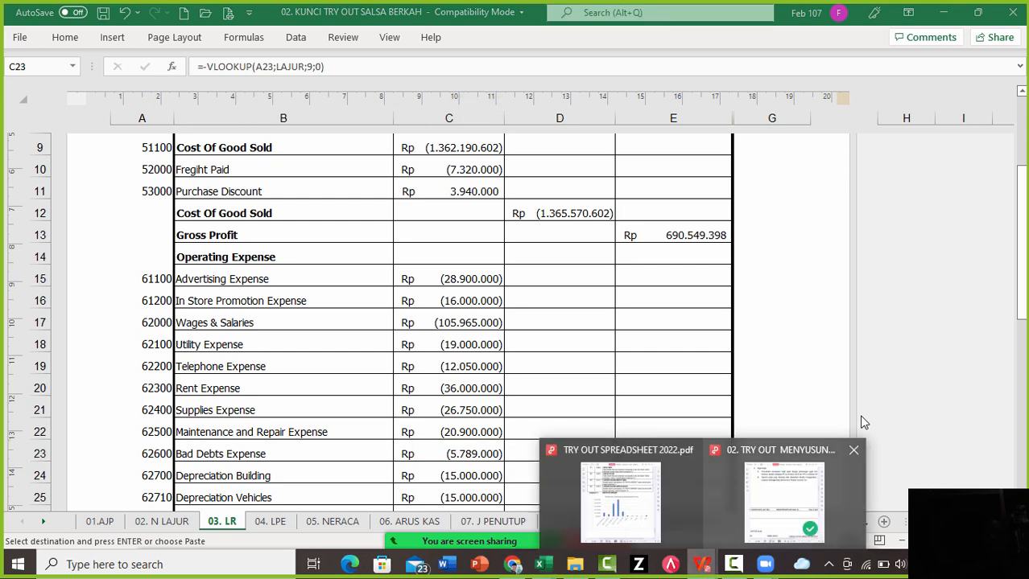
left_click(782, 491)
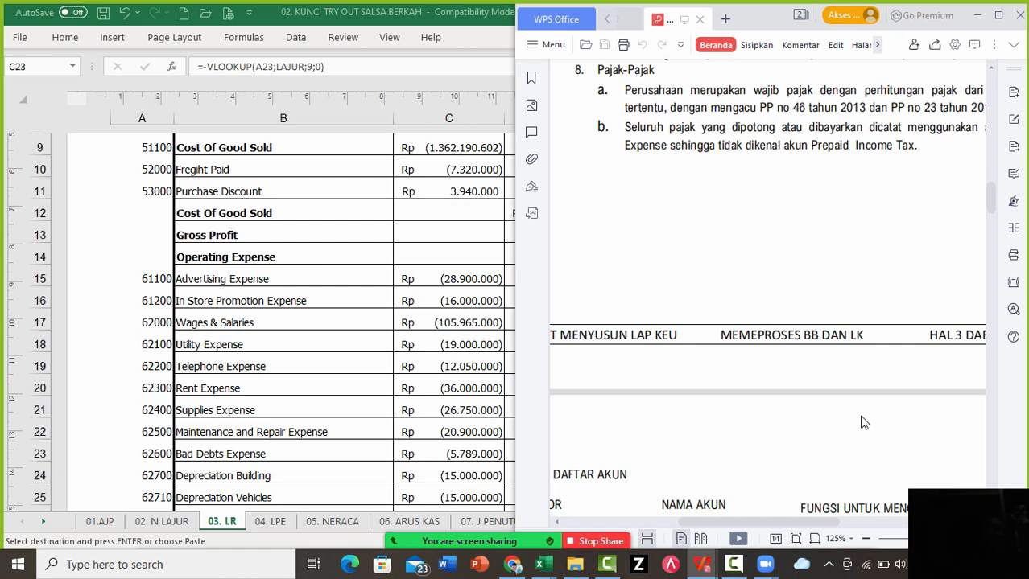
key("alt+Tab")
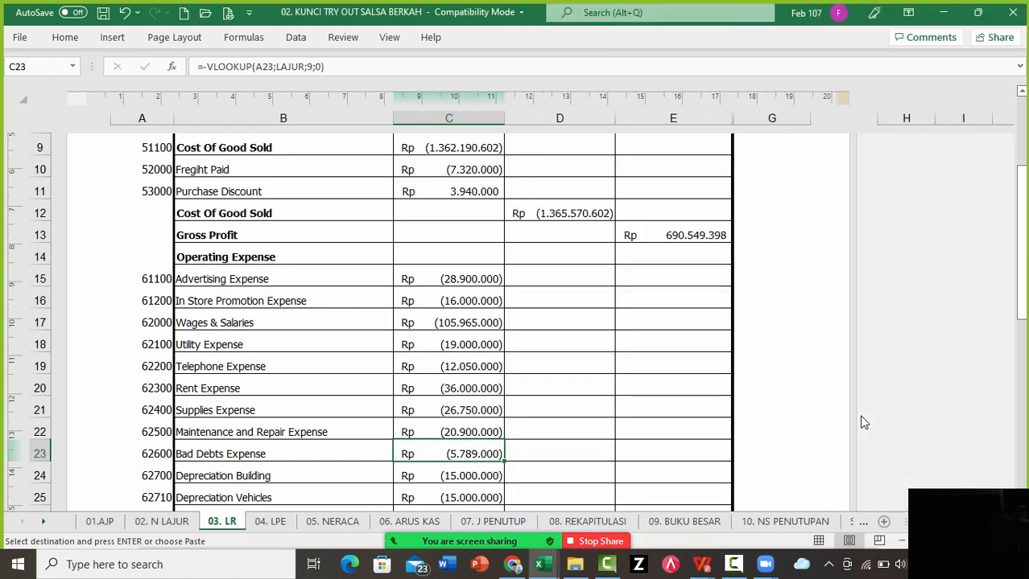
Review the income statement from Bad Debts Expense in C23 down to the Earning After Taxes row, ending at C44
key("Down")
key("Down")
key("Down")
key("Down")
key("Down")
key("Down")
key("Down")
key("Down")
key("Down")
key("Down")
key("Down")
key("Down")
key("Down")
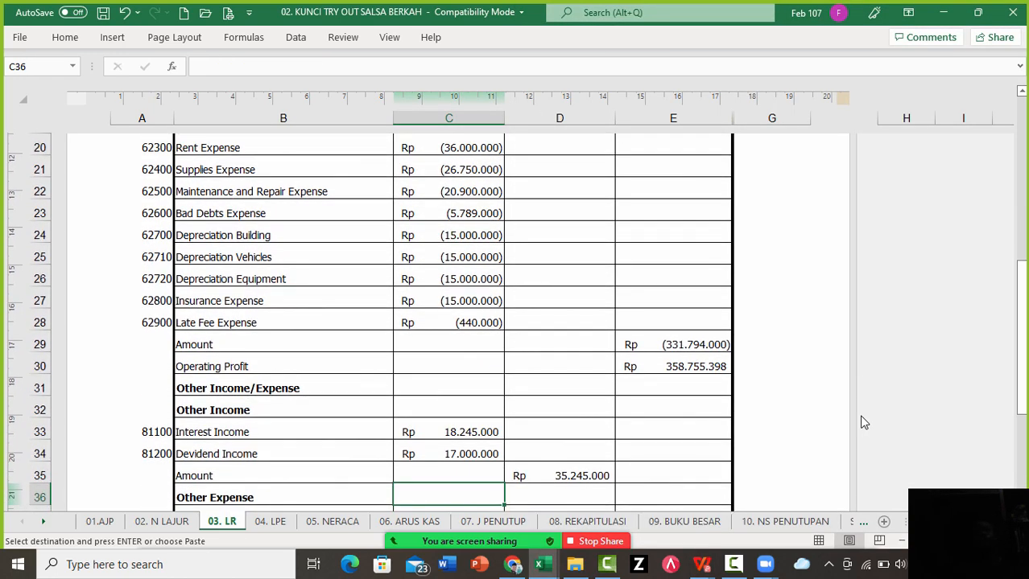
key("Down")
key("Down")
key("Down")
key("Down")
key("Down")
key("Down")
key("Down")
key("Down")
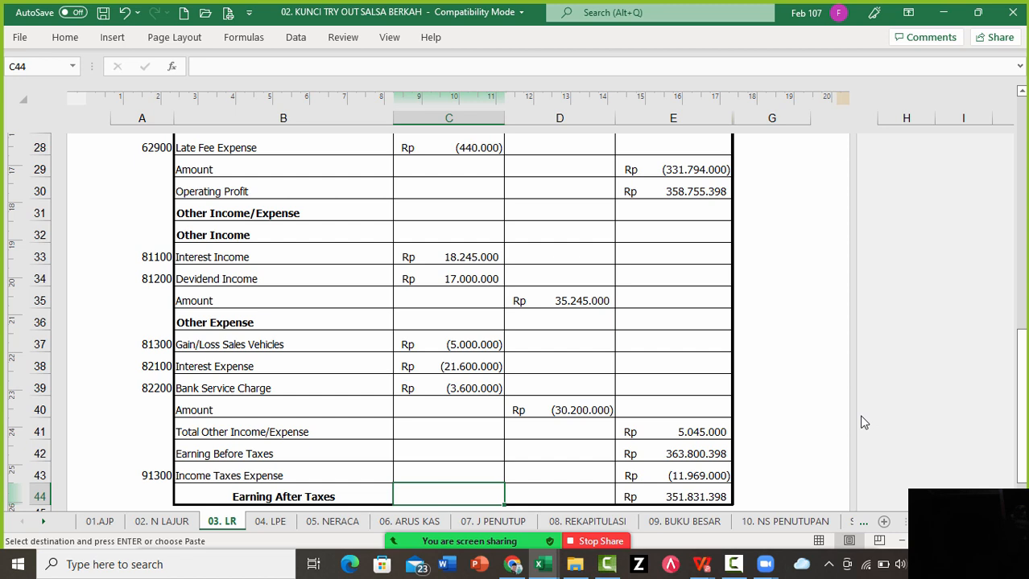
Go back up through the Other Expense and Other Income amounts to Interest Income in C33
key("Up")
key("Up")
key("Up")
key("Up")
key("Up")
key("Up")
key("Up")
key("Up")
key("Up")
key("Up")
key("Up")
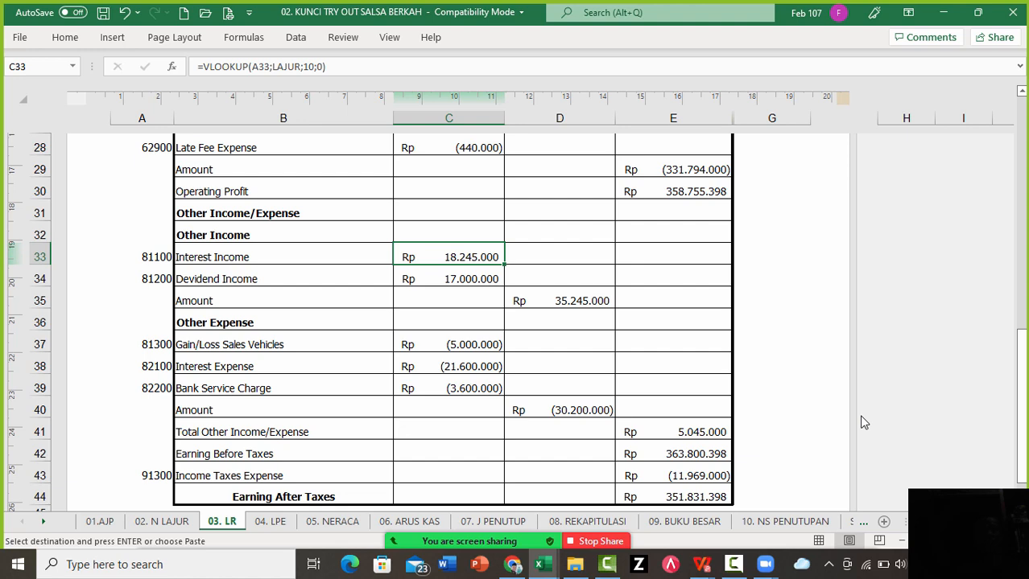
Trace the operating expense amounts upward from Interest Income to the Operating Expense heading row at C14
key("Up")
key("Up")
key("Up")
key("Up")
key("Up")
key("Up")
key("Up")
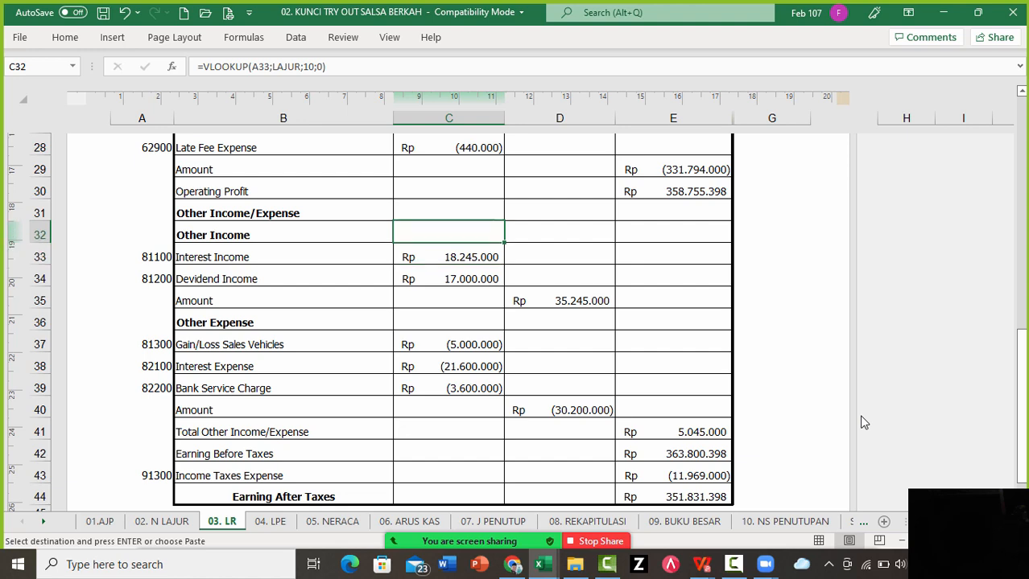
key("Up")
key("Up")
key("Up")
key("Up")
key("Up")
key("Up")
key("Up")
key("Up")
key("Up")
key("Up")
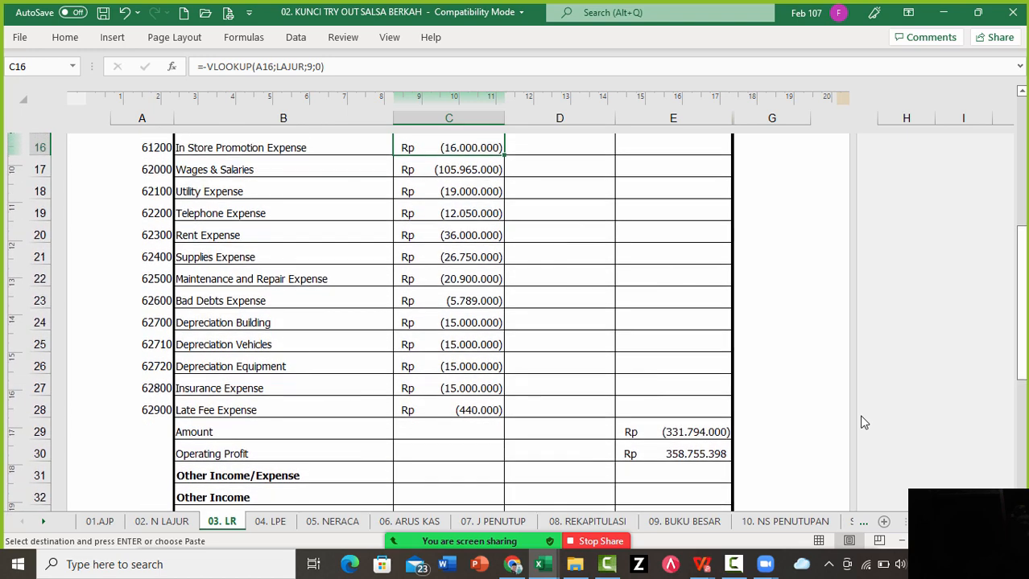
key("Up")
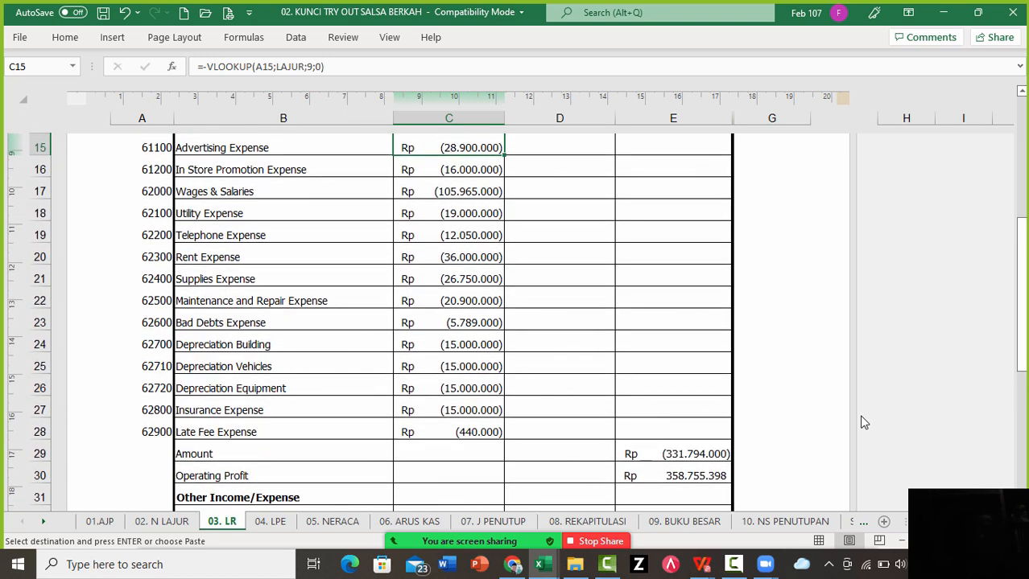
key("Up")
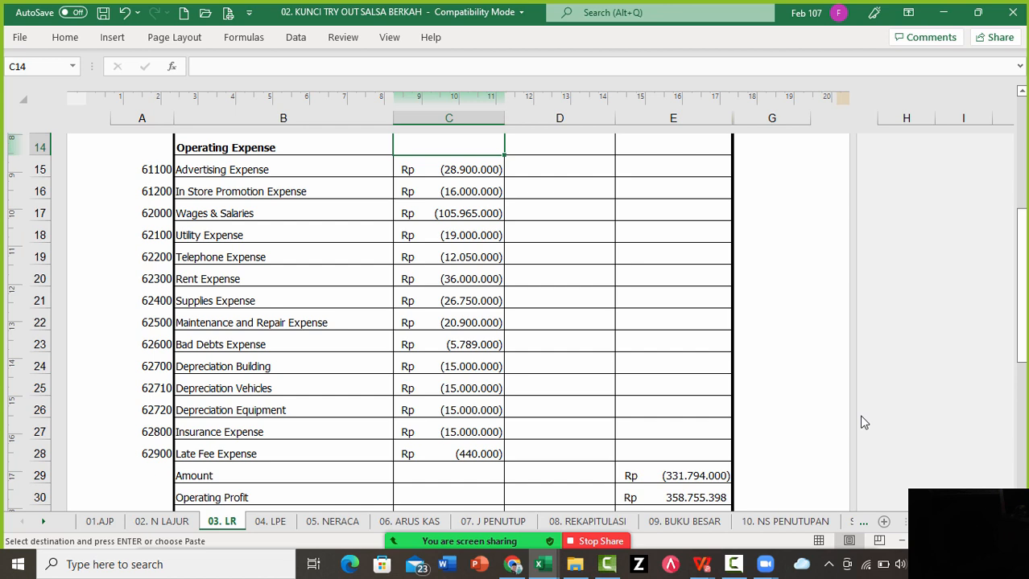
Examine the expense account names from Advertising Expense in B15 to Utility Expense in B18, comparing the Utility Expense name and amount formulas
key("Left")
key("Down")
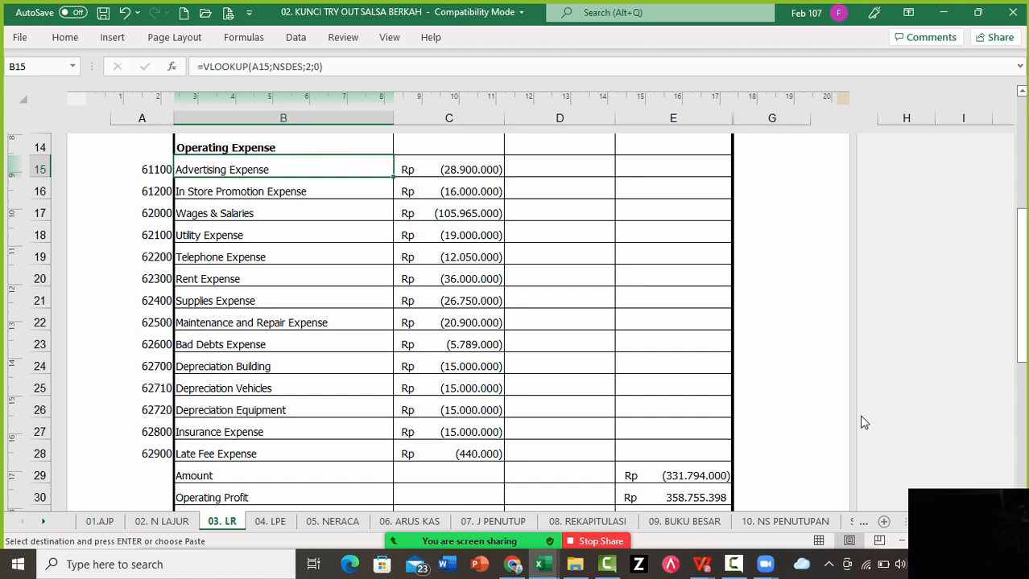
key("Down")
key("Down")
key("Down")
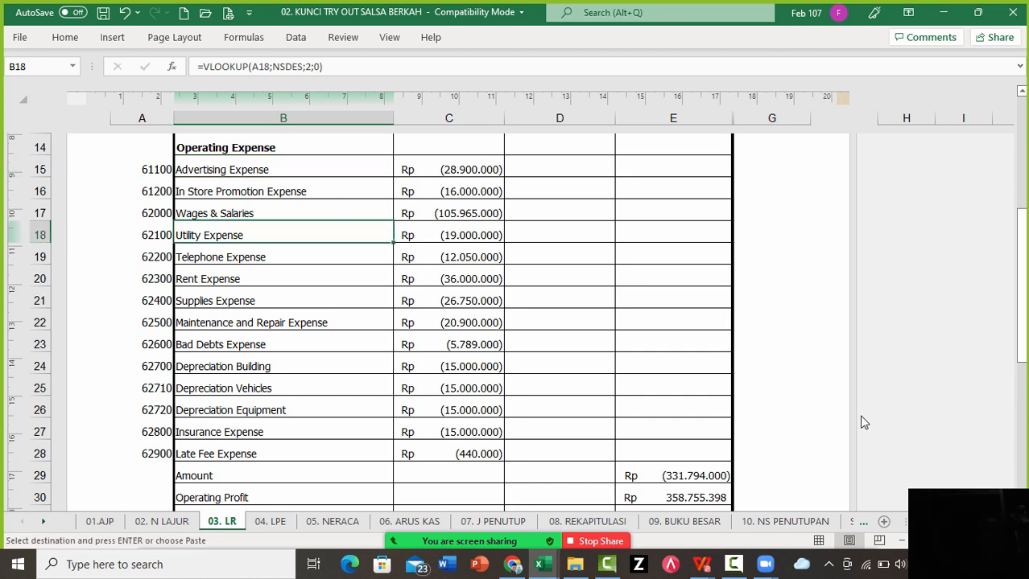
key("Right")
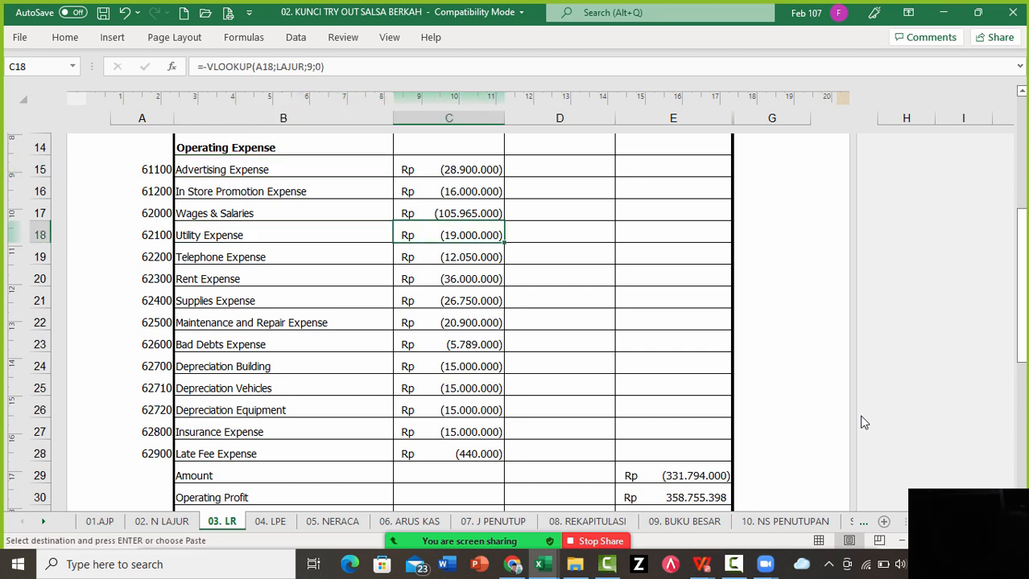
key("Left")
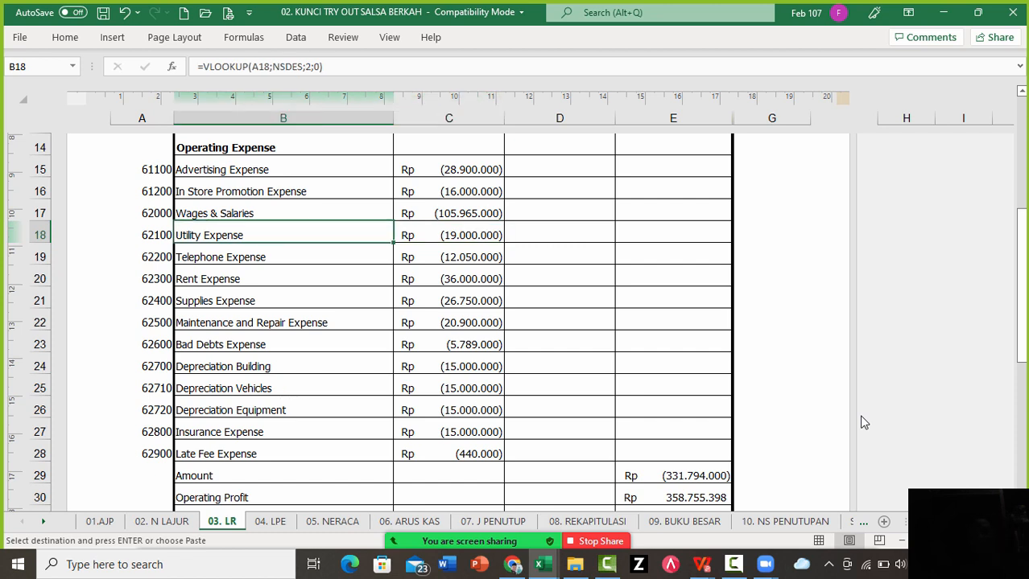
key("Right")
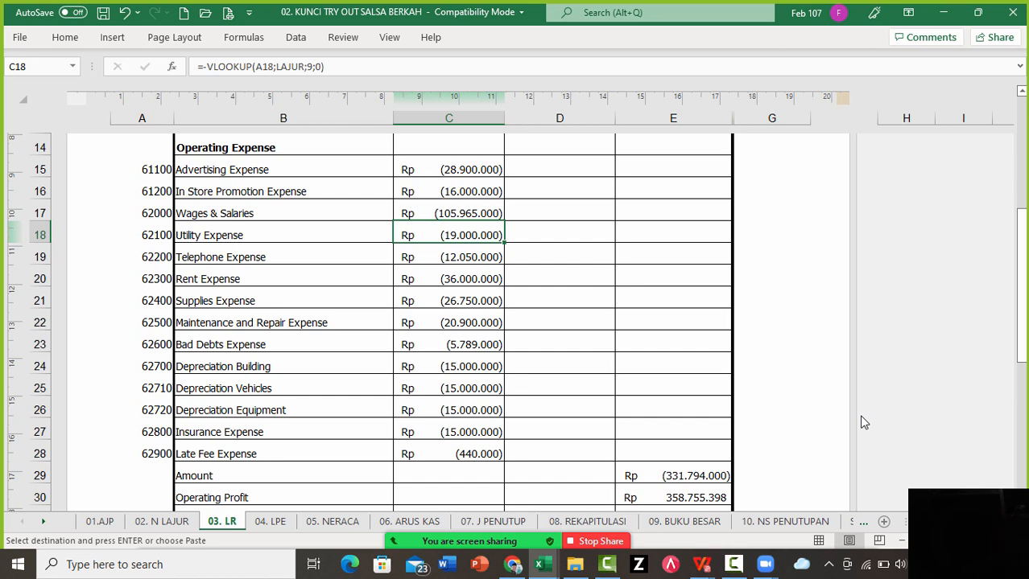
Review the amounts between Telephone Expense in C19 and Bad Debts Expense in C23, going over them twice
key("Down")
key("Down")
key("Down")
key("Down")
key("Down")
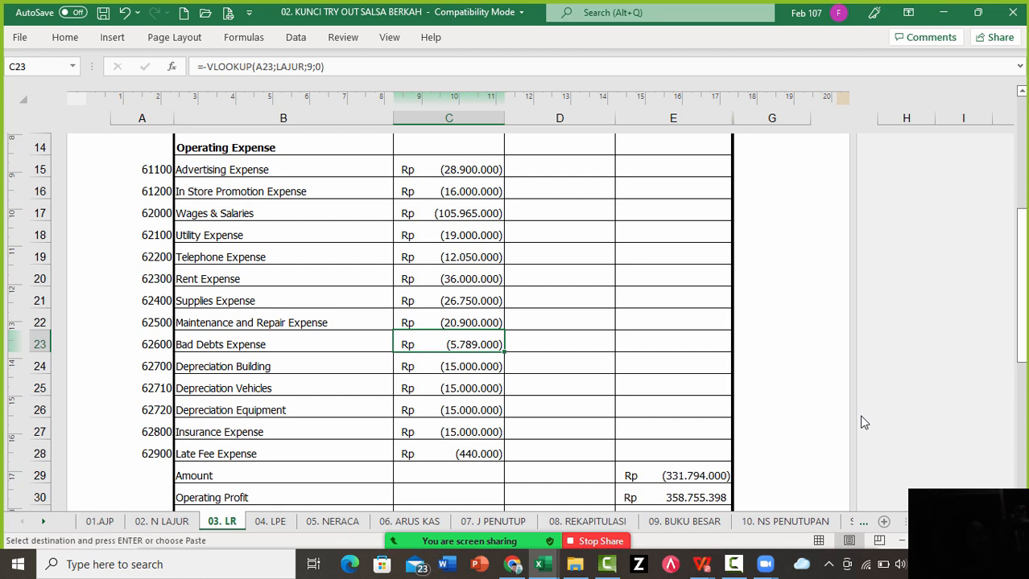
key("Up")
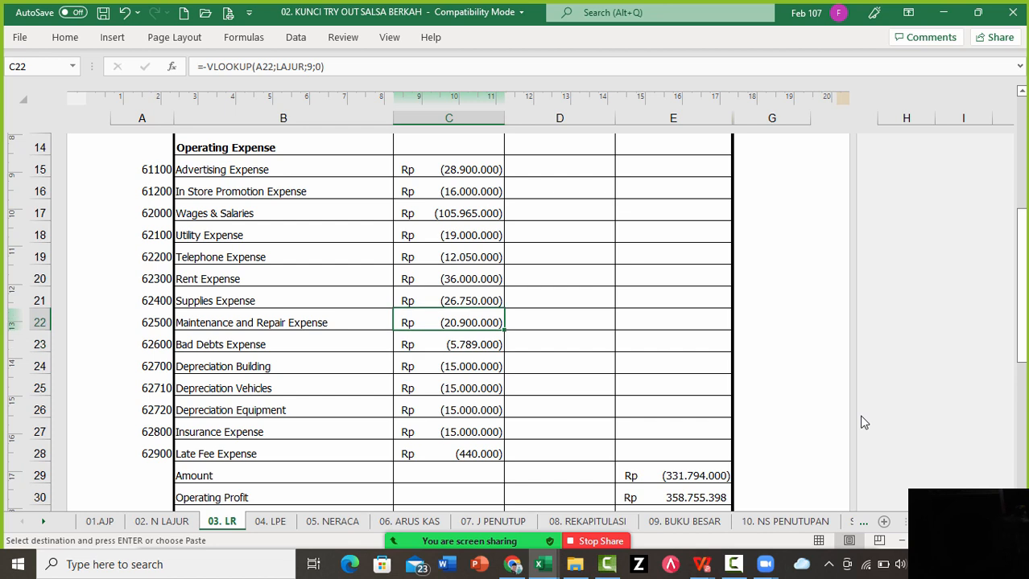
key("Up")
key("Up")
key("Up")
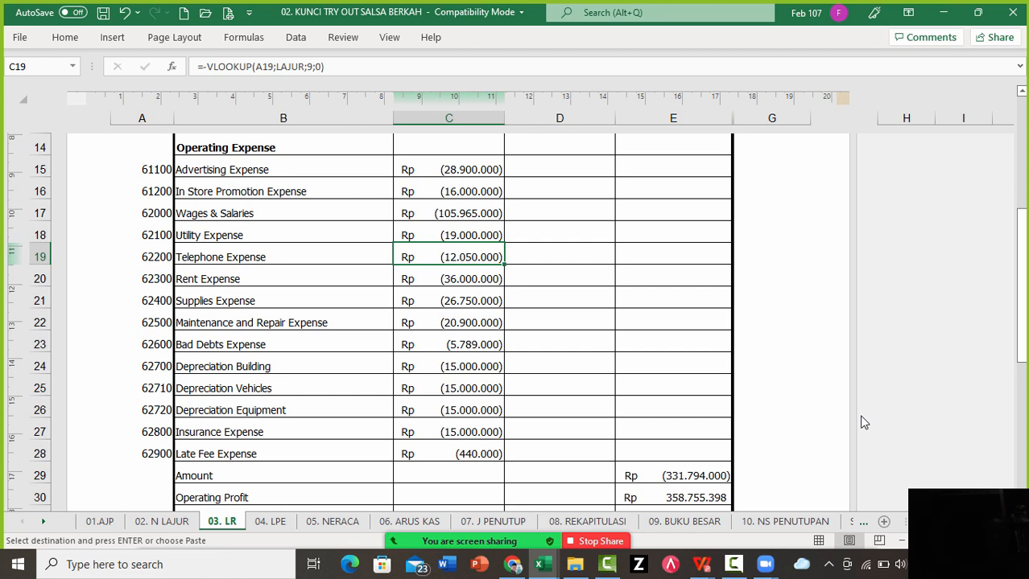
key("Down")
key("Down")
key("Down")
key("Down")
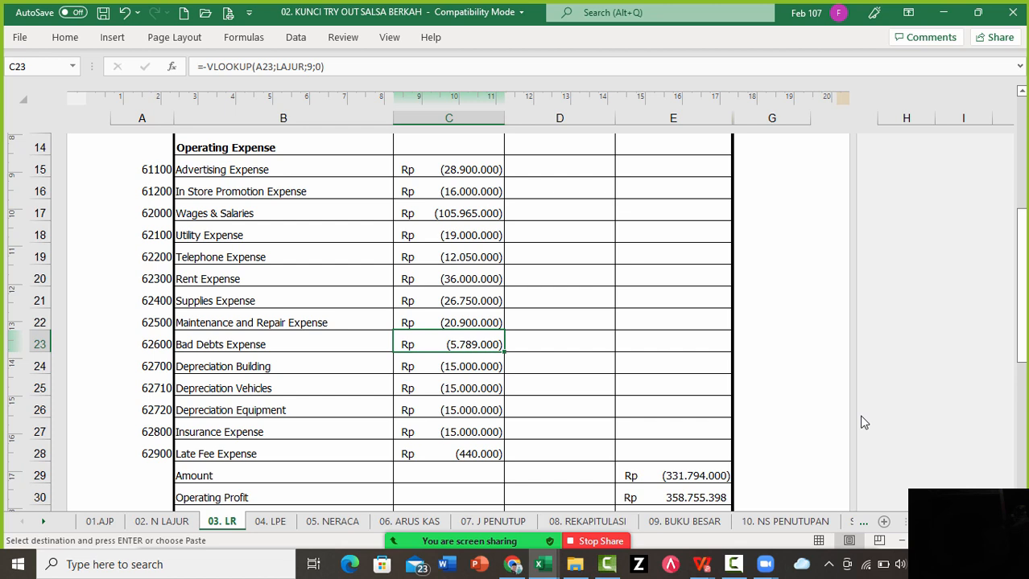
Examine the amounts from Maintenance and Repair Expense in C22 back up to the Utility Expense name in B18
key("Up")
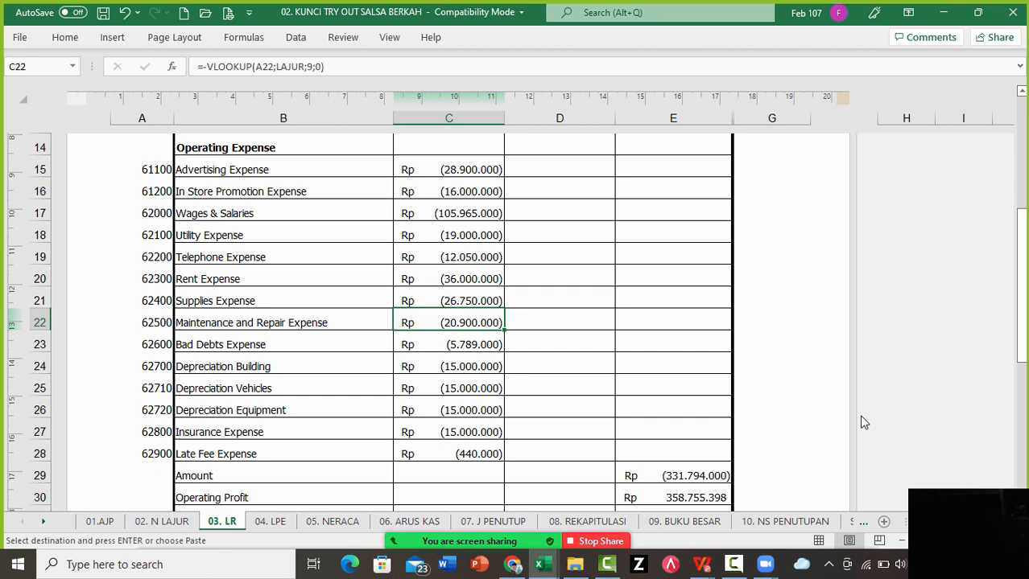
key("Right")
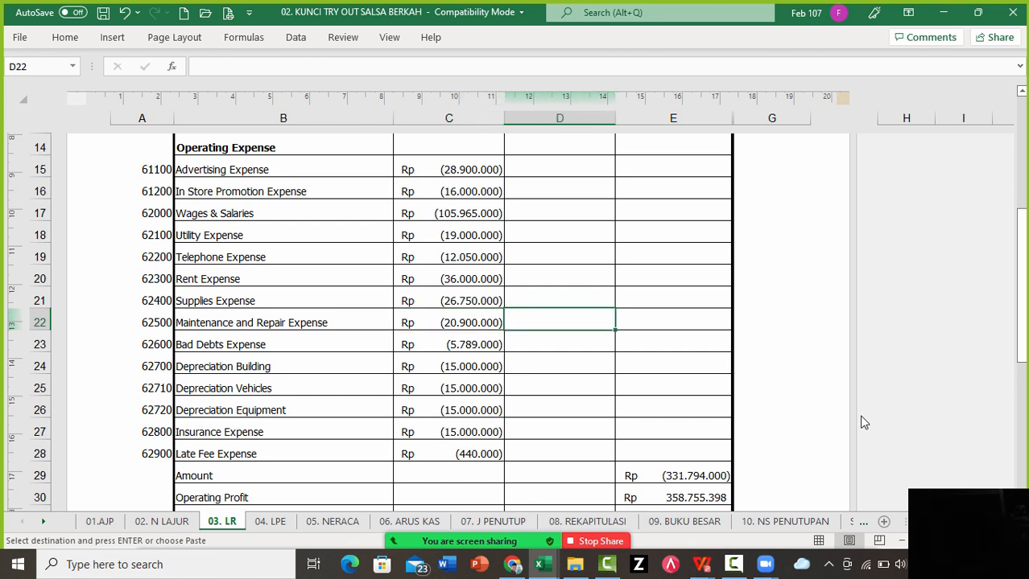
key("Left")
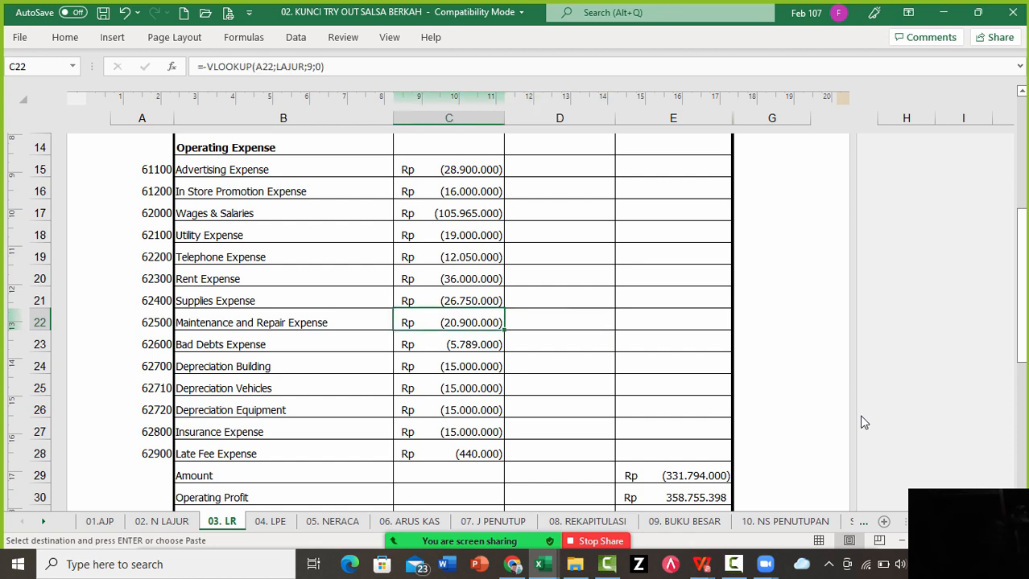
key("Up")
key("Up")
key("Up")
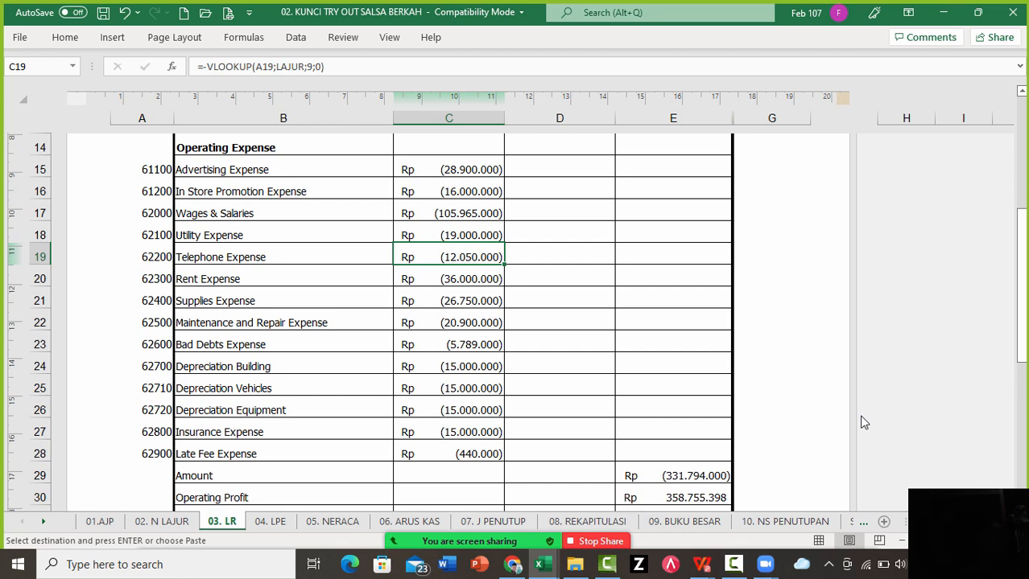
key("Up")
key("Left")
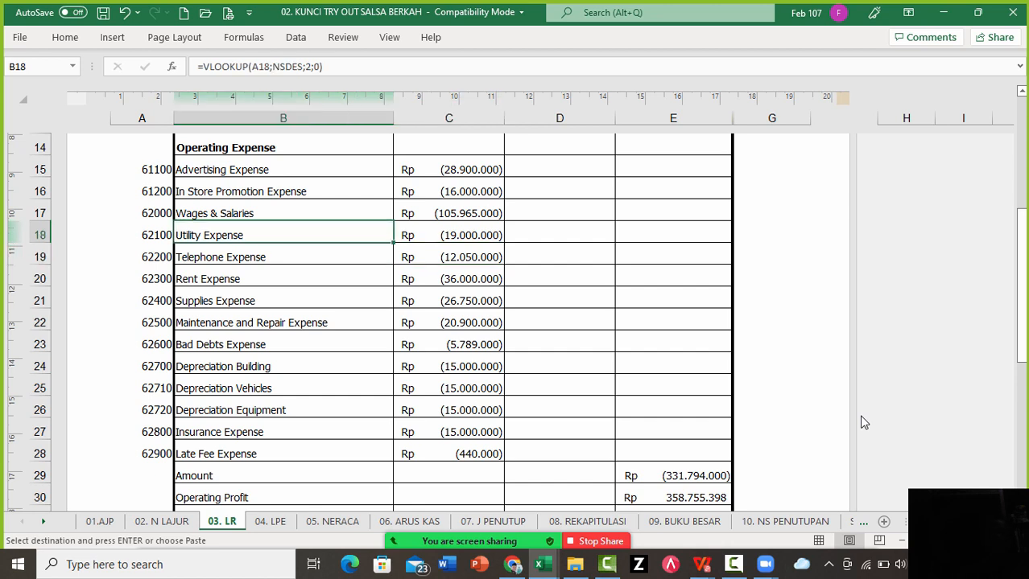
Go down the amounts from Utility Expense in C18 past Bad Debts Expense and operating profit to Interest Income in C33
key("Right")
key("Down")
key("Down")
key("Down")
key("Down")
key("Down")
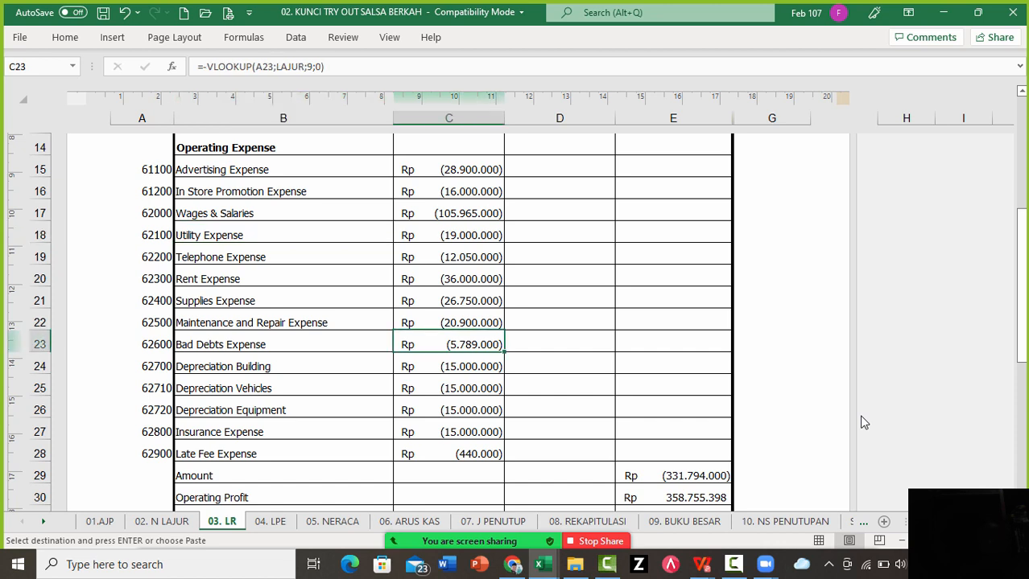
scroll(863, 423, "down", 2)
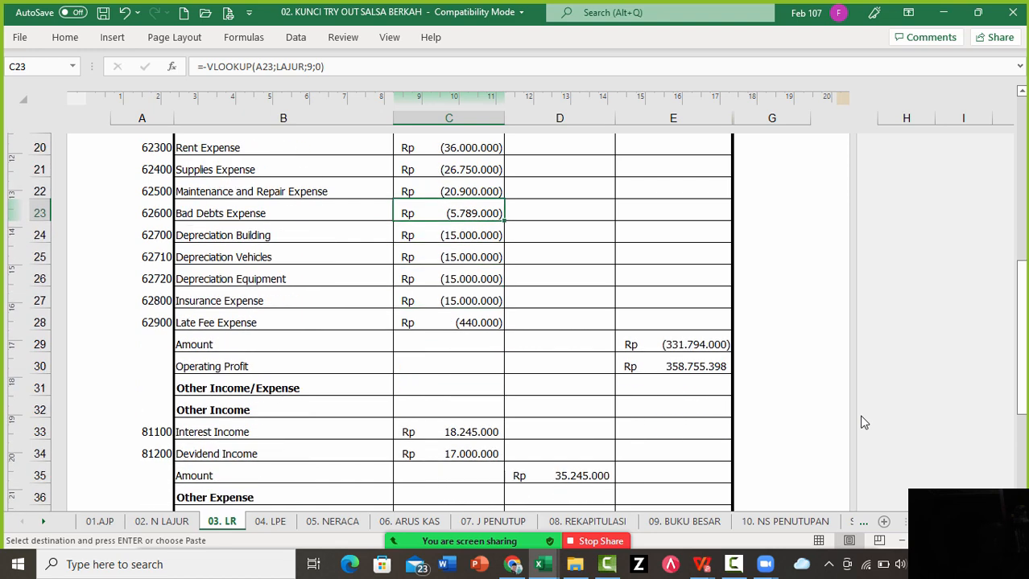
key("Down")
key("Down")
key("Down")
key("Down")
key("Down")
key("Down")
key("Down")
key("Down")
key("Down")
key("Down")
key("Down")
key("Up")
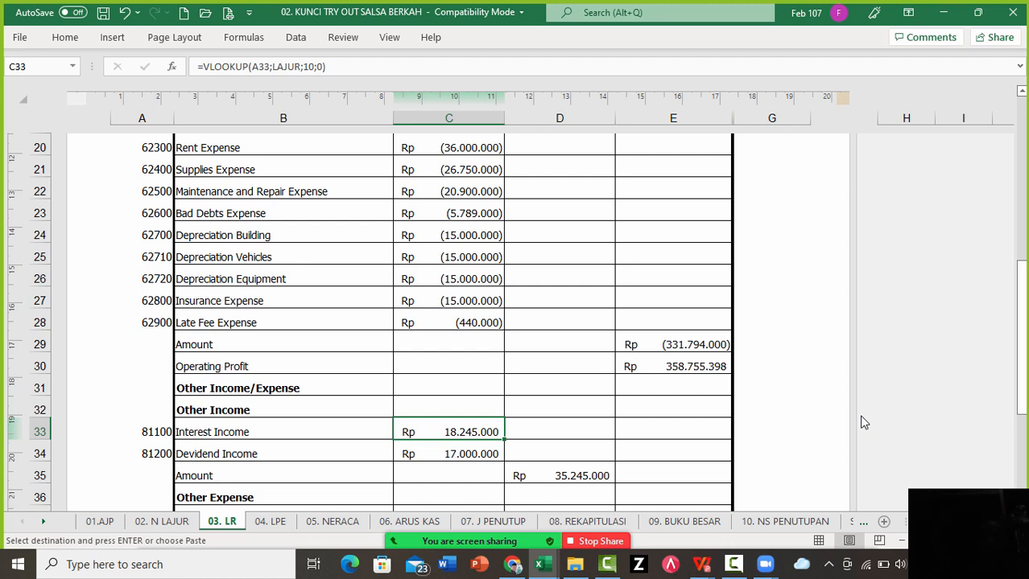
Retrace the amounts from Interest Income up to Maintenance and Repair Expense in C22
key("Up")
key("Up")
key("Up")
key("Up")
key("Up")
key("Up")
key("Up")
key("Up")
key("Up")
key("Up")
key("Up")
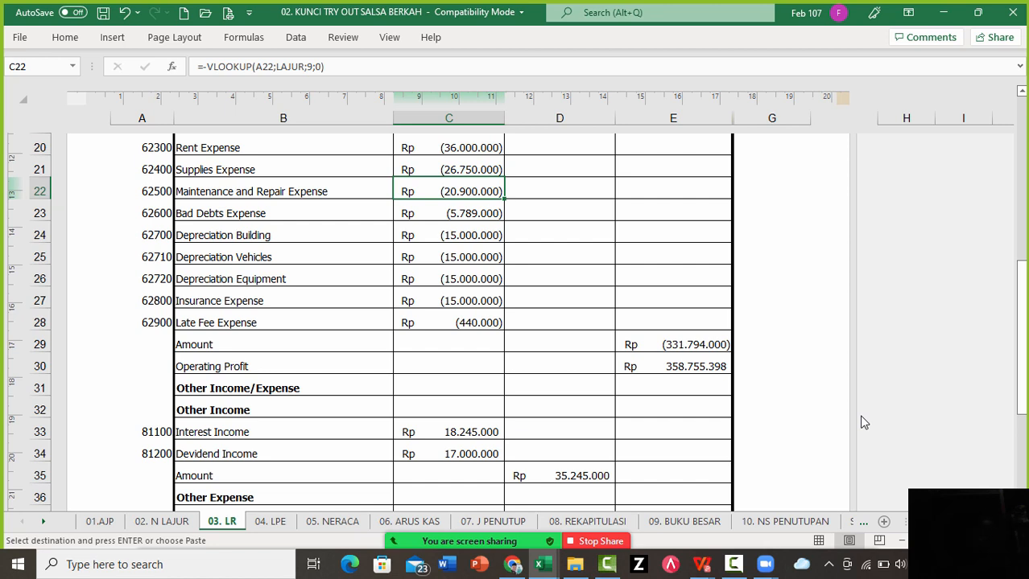
Bring the end of the income statement into view, from Other Income/Expense down to Earning After Taxes
scroll(864, 422, "down", 15)
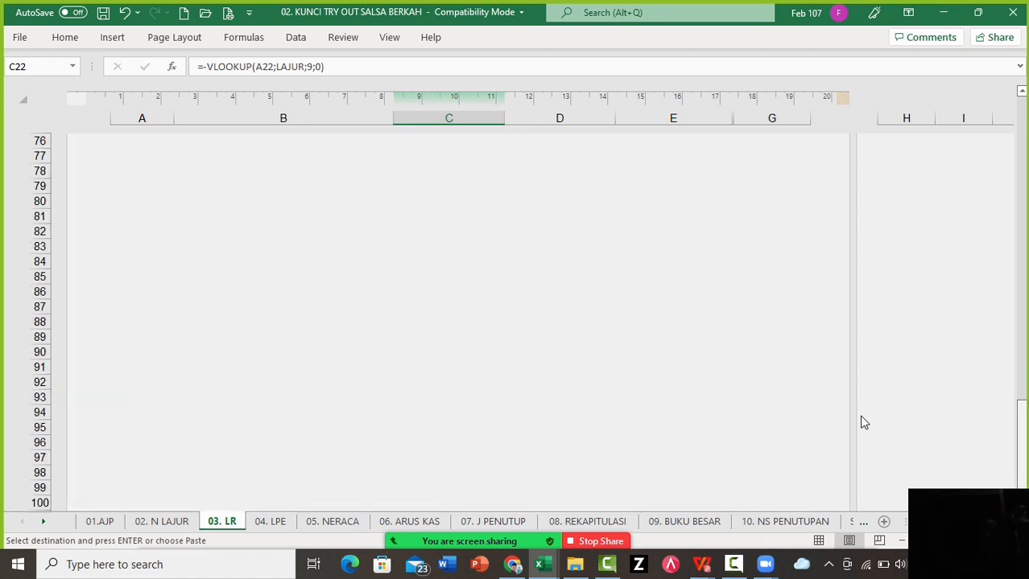
scroll(864, 423, "up", 1)
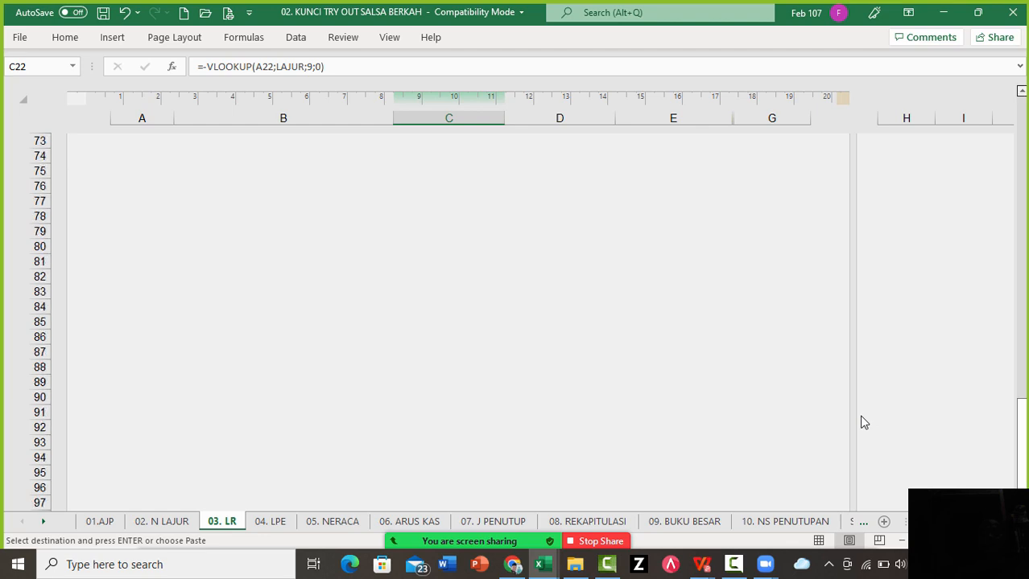
scroll(863, 423, "up", 3)
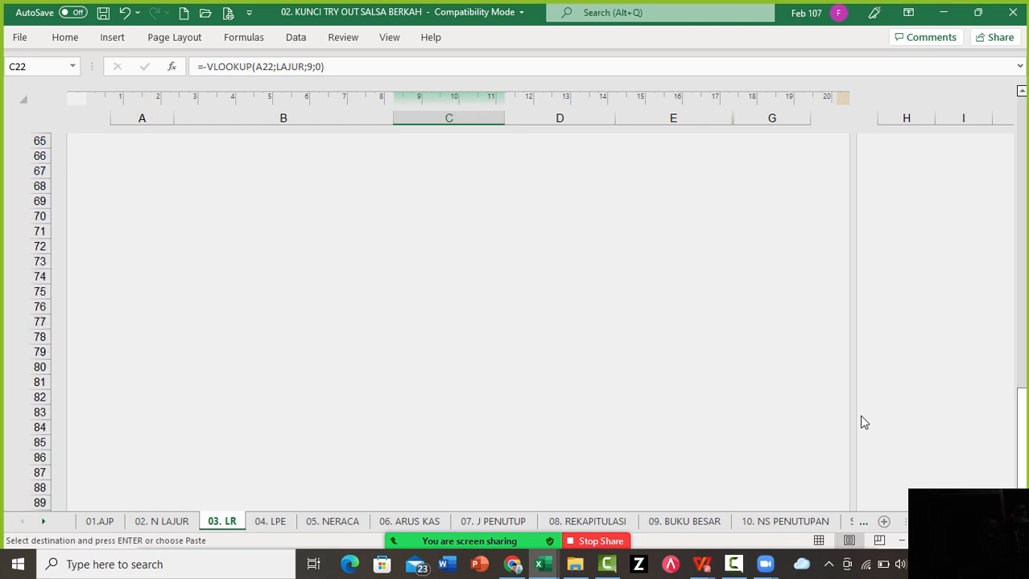
scroll(864, 423, "up", 3)
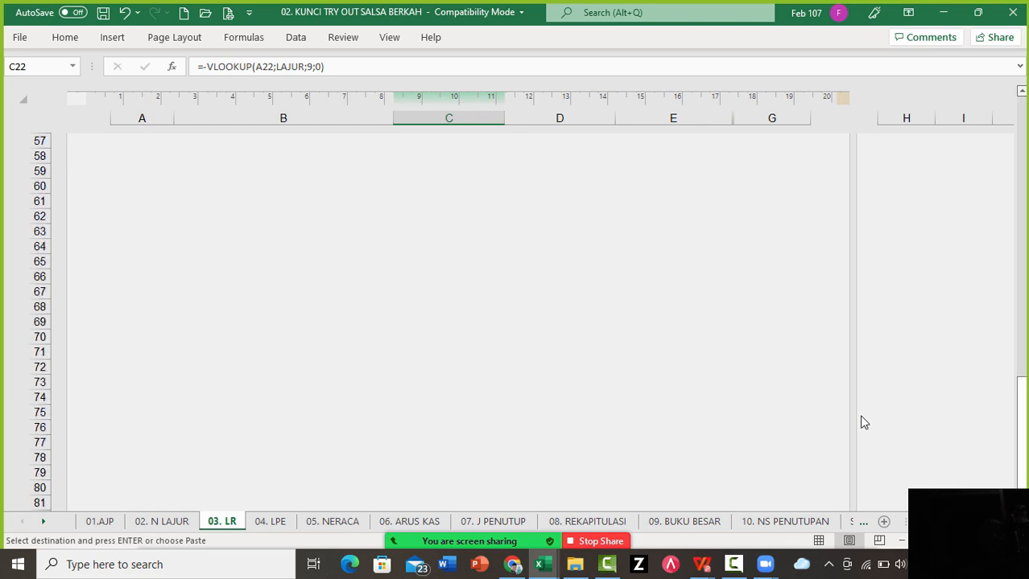
scroll(864, 423, "up", 3)
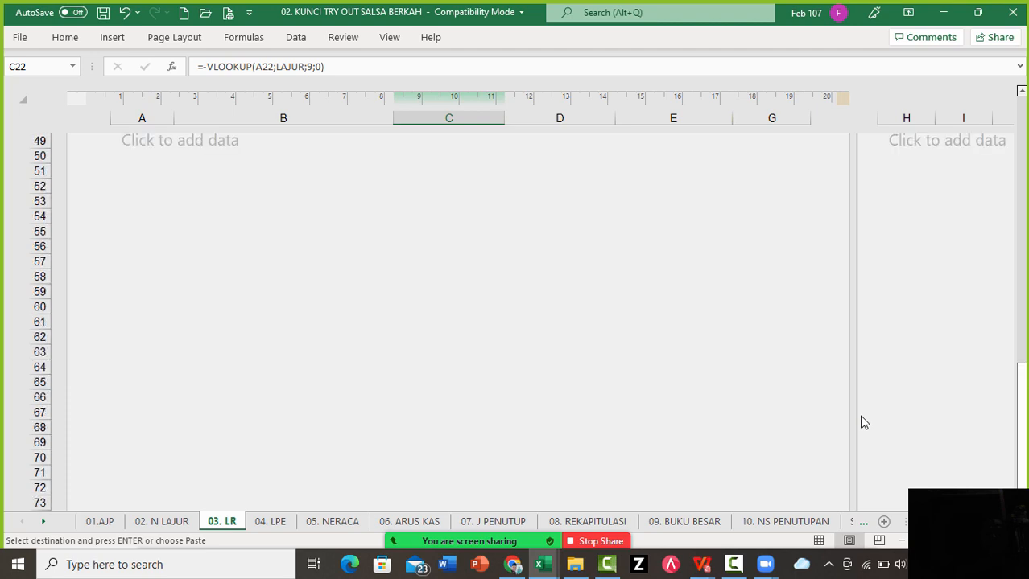
scroll(863, 423, "up", 5)
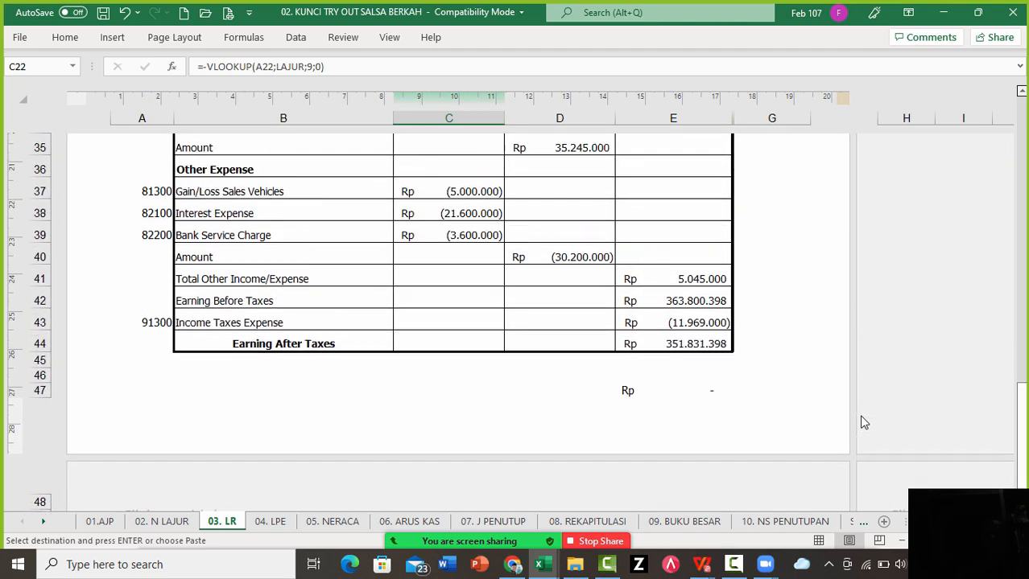
scroll(863, 422, "up", 2)
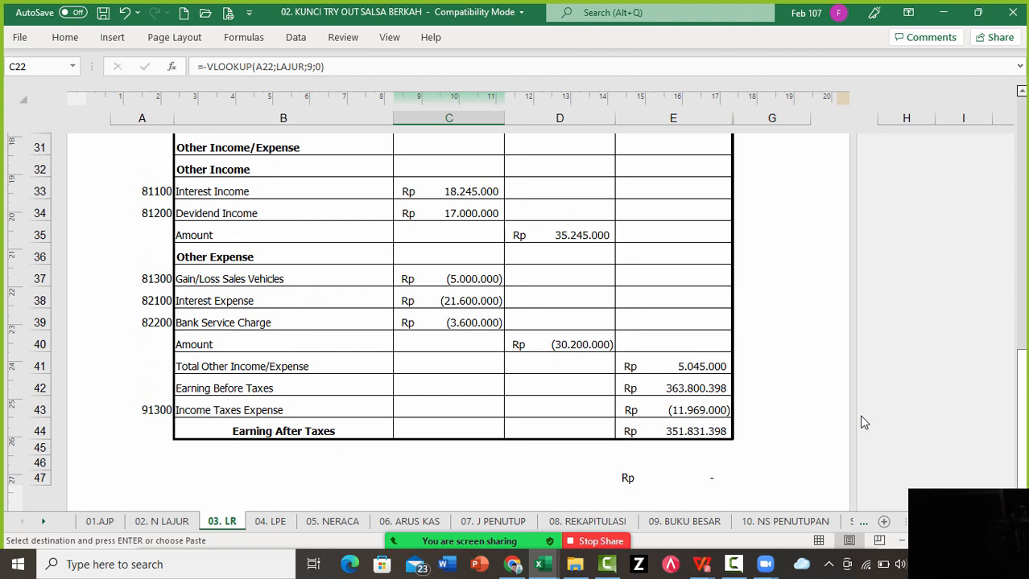
Review the income statement upward from Earning After Taxes through operating expenses to the Sales row
scroll(863, 423, "up", 1)
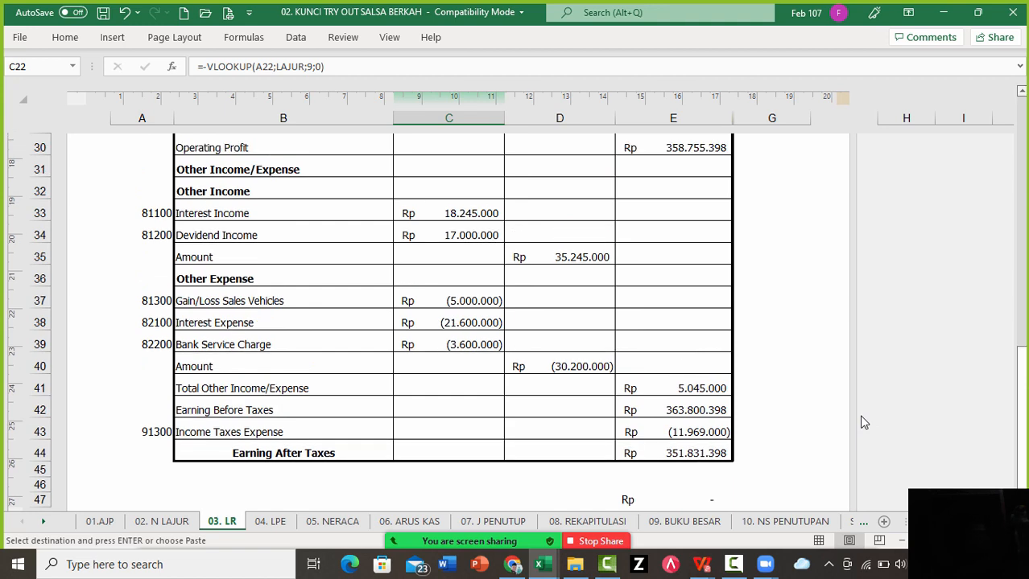
scroll(863, 423, "up", 2)
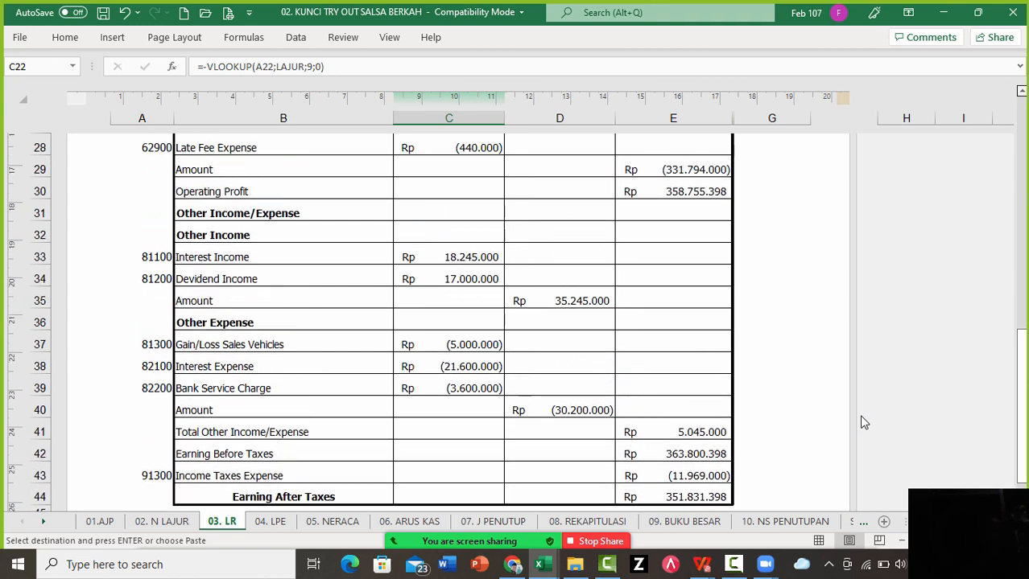
scroll(864, 422, "up", 1)
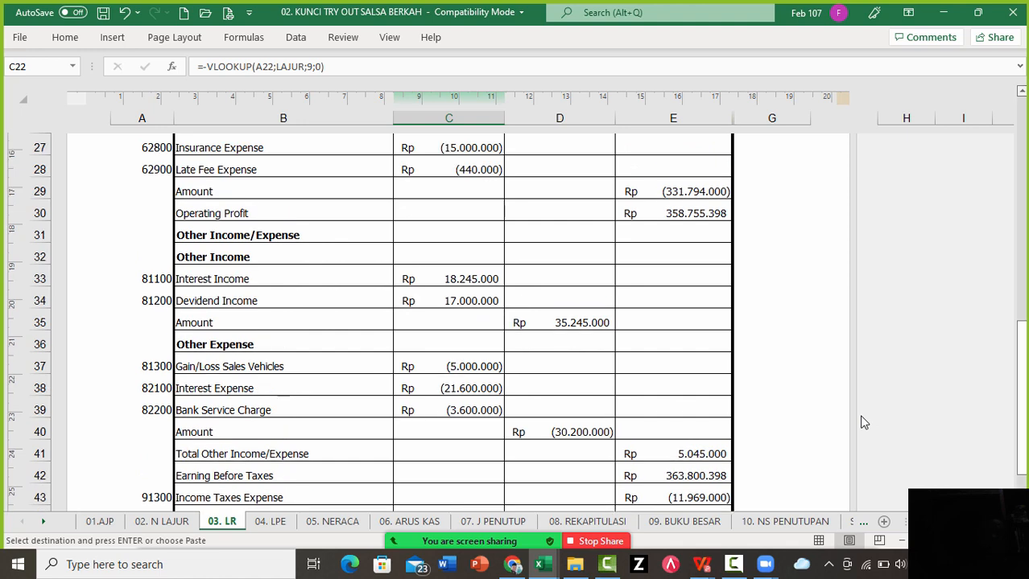
scroll(864, 423, "up", 1)
scroll(864, 422, "up", 4)
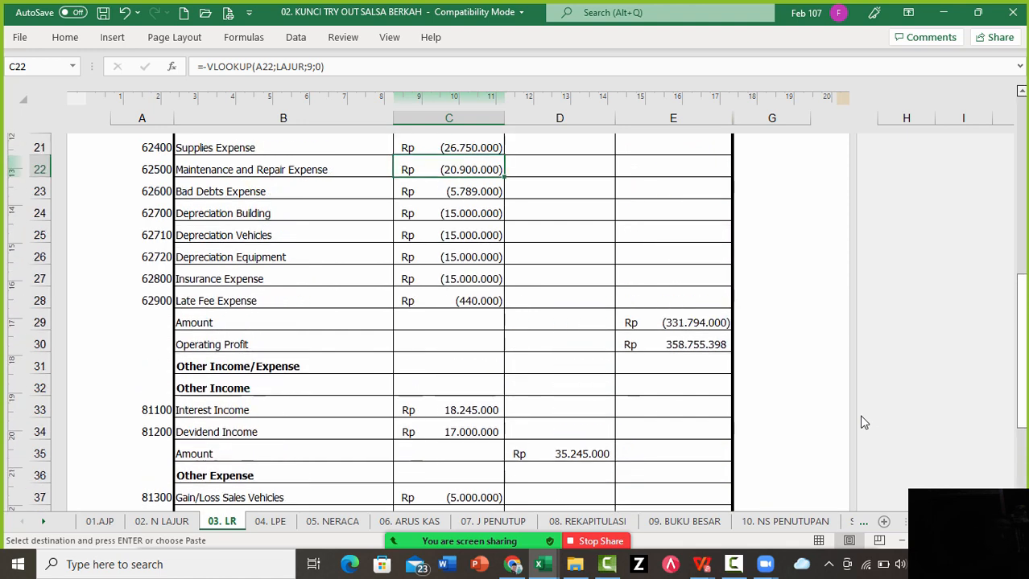
scroll(863, 422, "up", 5)
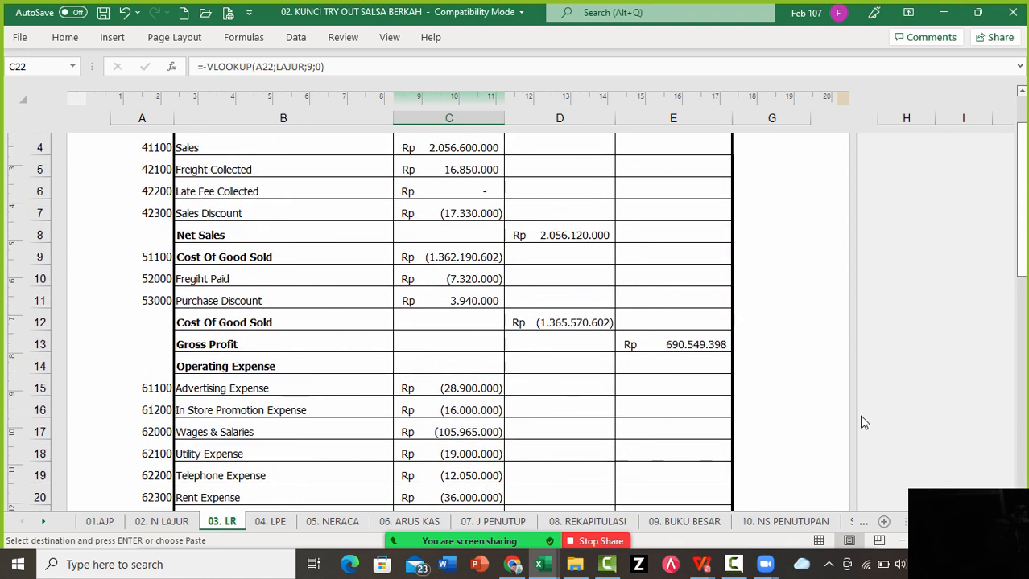
View the closing balance in 10. NS PENUTUPAN together with the general ledger in 09. BUKU BESAR
key("ctrl+Up")
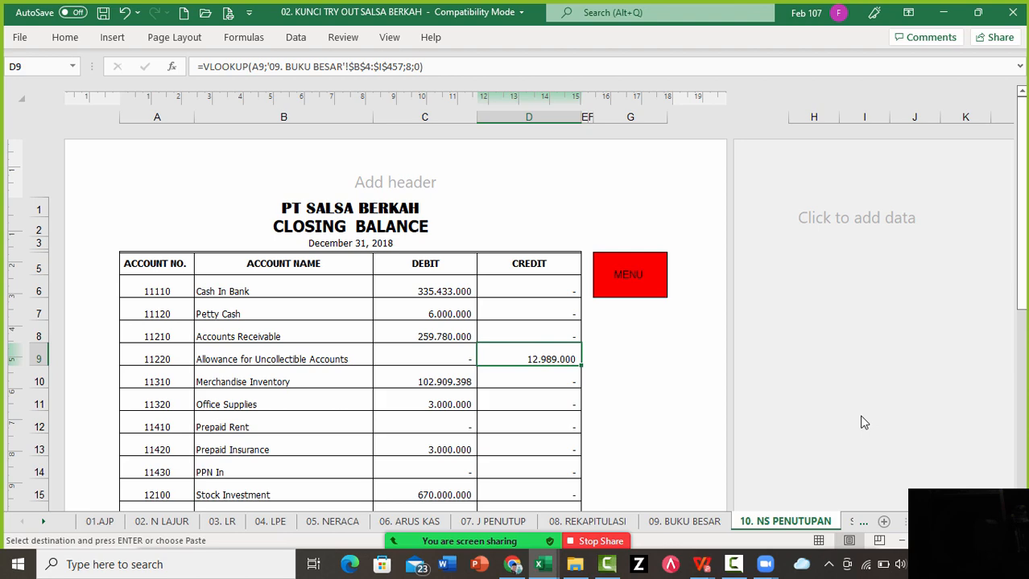
key("ctrl+Page_Up")
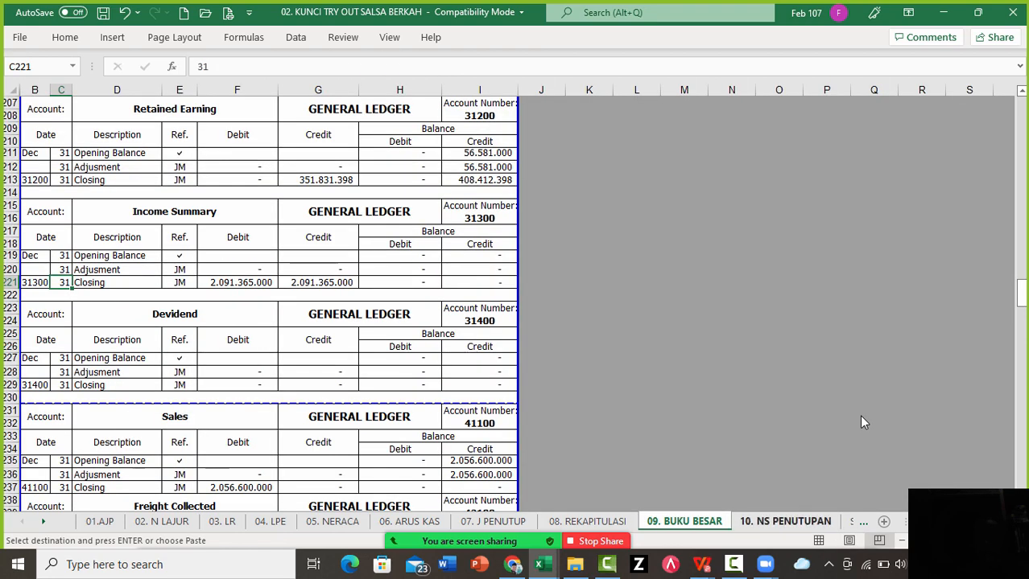
key("ctrl+Page_Down")
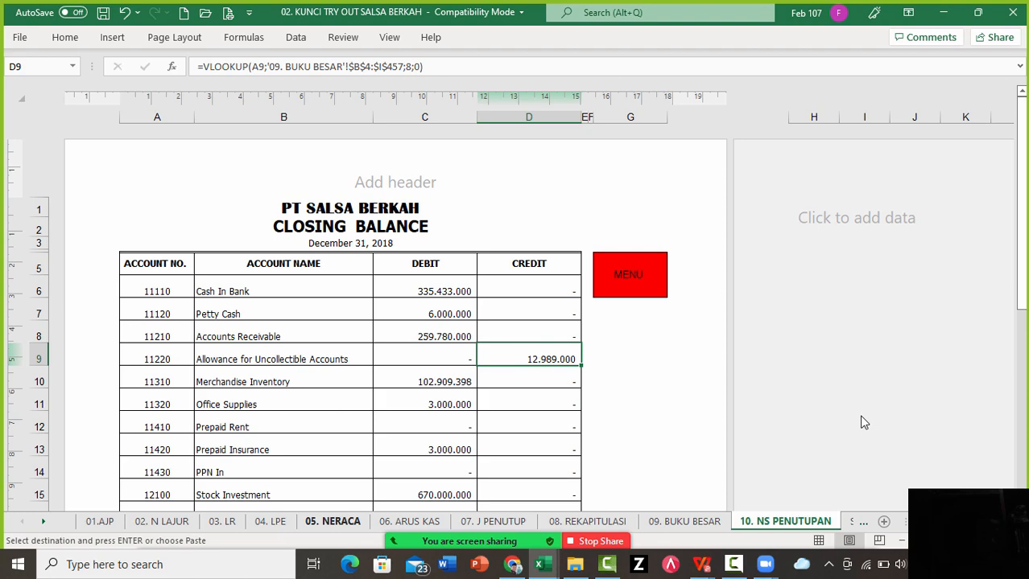
Display the Adjusted Trial Balance, Income Summary and Balance Sheet columns of the 02. N LAJUR worksheet
key("ctrl+Page_Up")
key("ctrl+Page_Up")
key("ctrl+Page_Up")
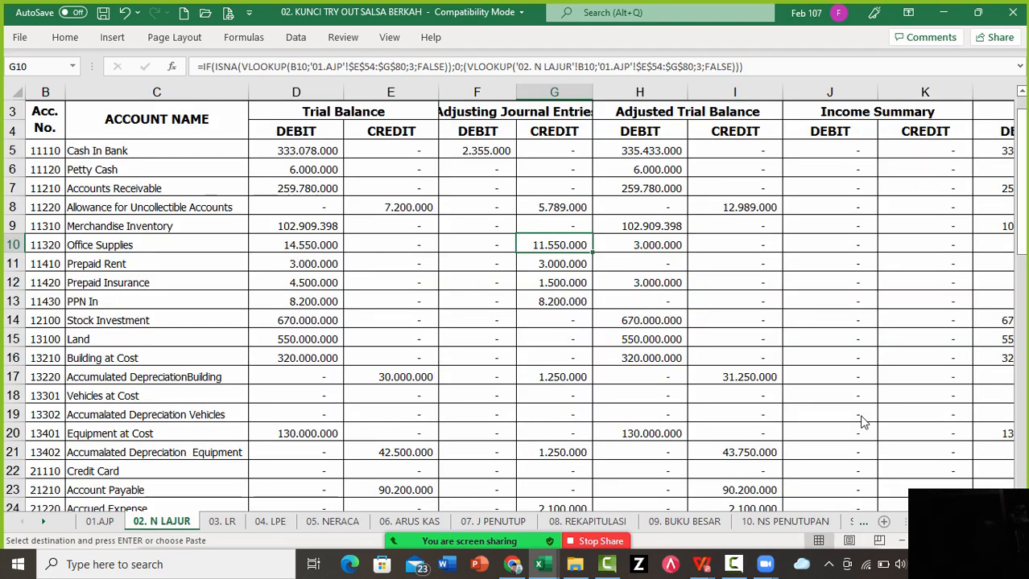
scroll(861, 423, "right", 4)
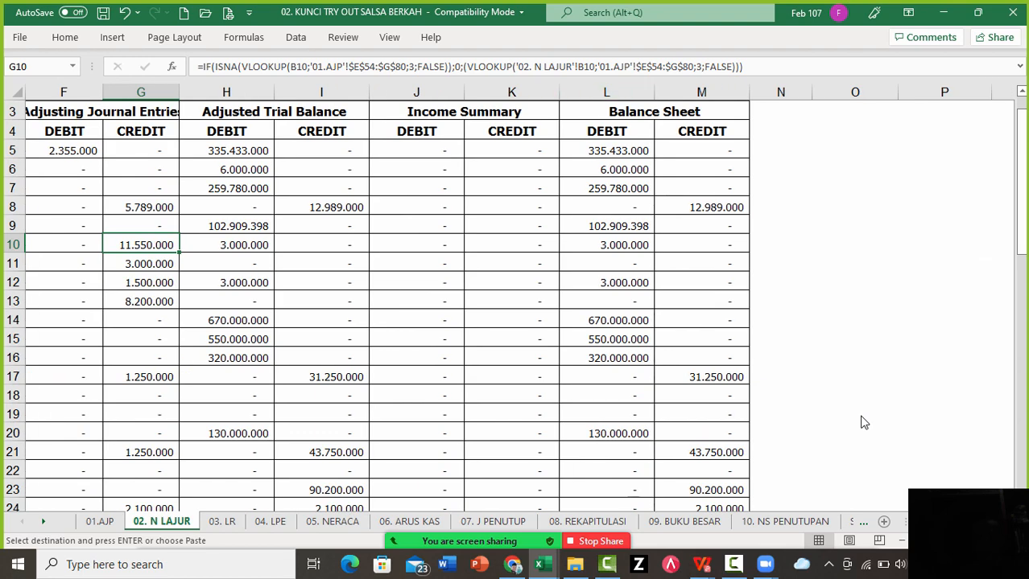
scroll(861, 422, "down", 3)
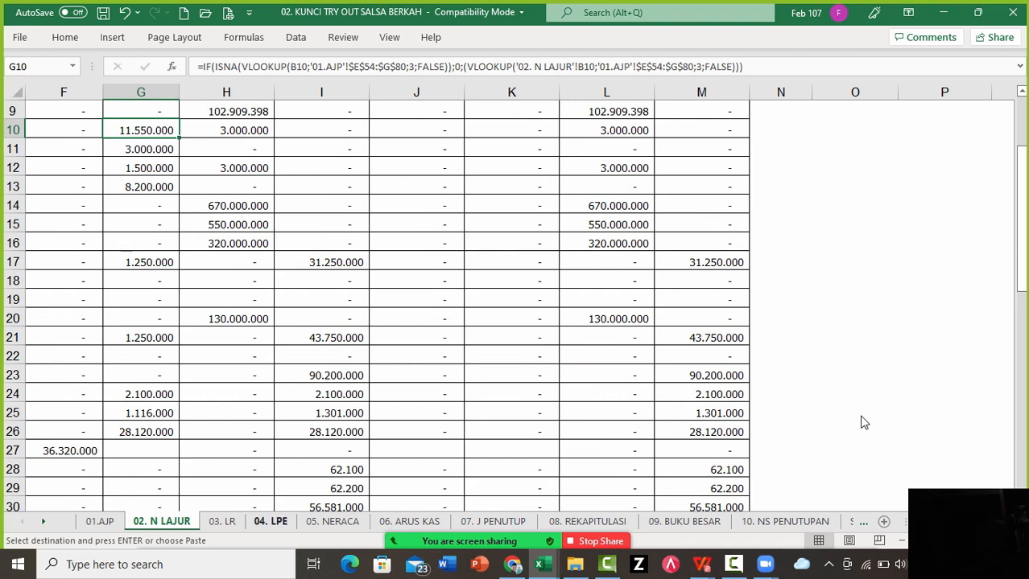
Examine the December 31, 2018 balance formulas for Total, Retained Earning and Common Stock in 04. LPE
key("ctrl+Page_Down")
key("ctrl+Page_Down")
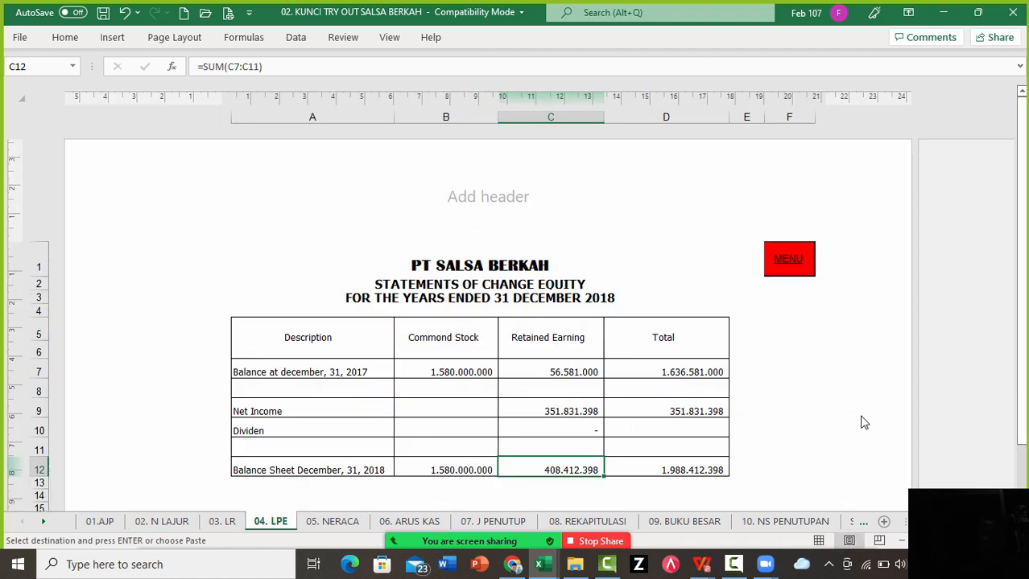
key("Right")
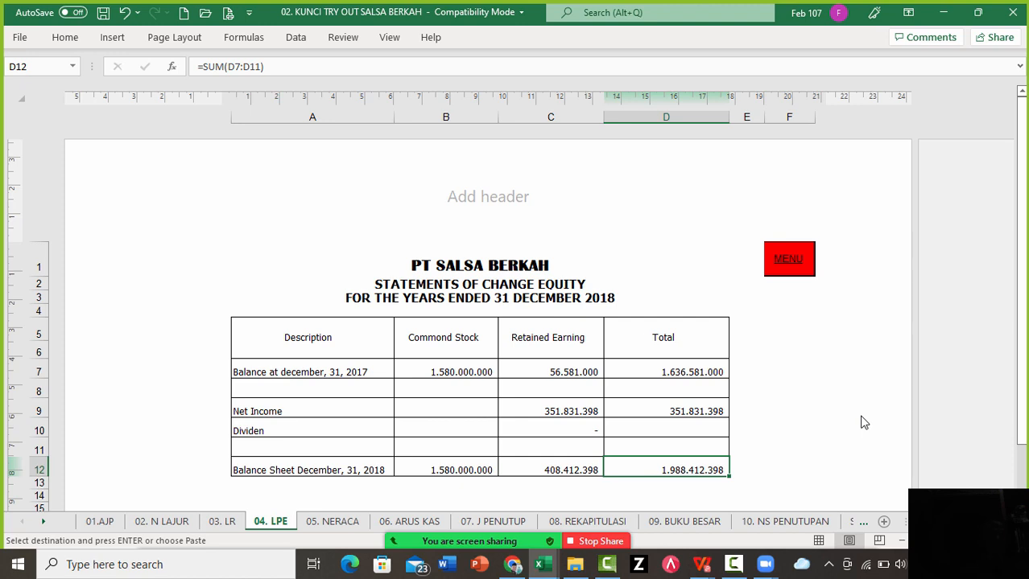
key("Left")
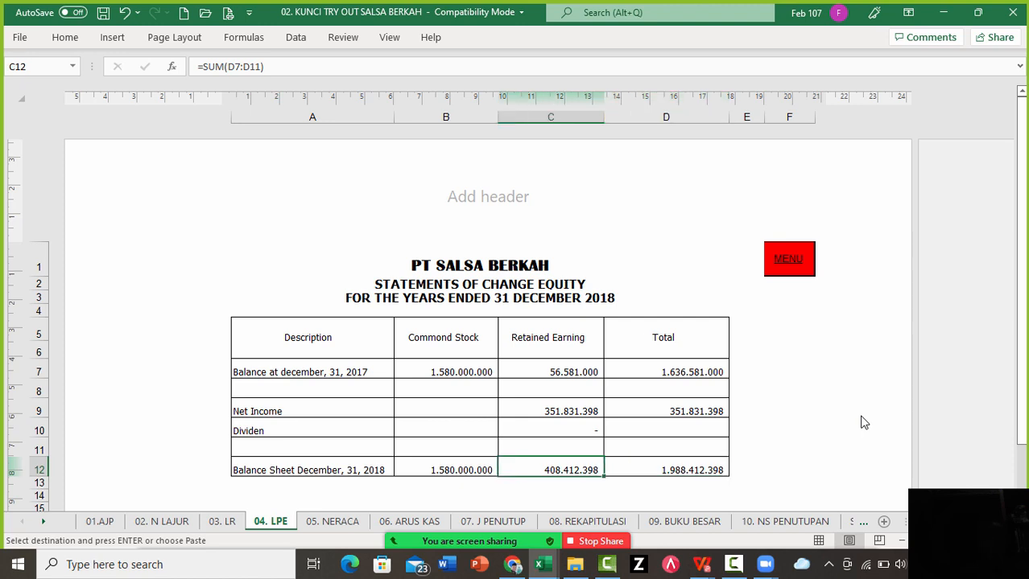
key("Left")
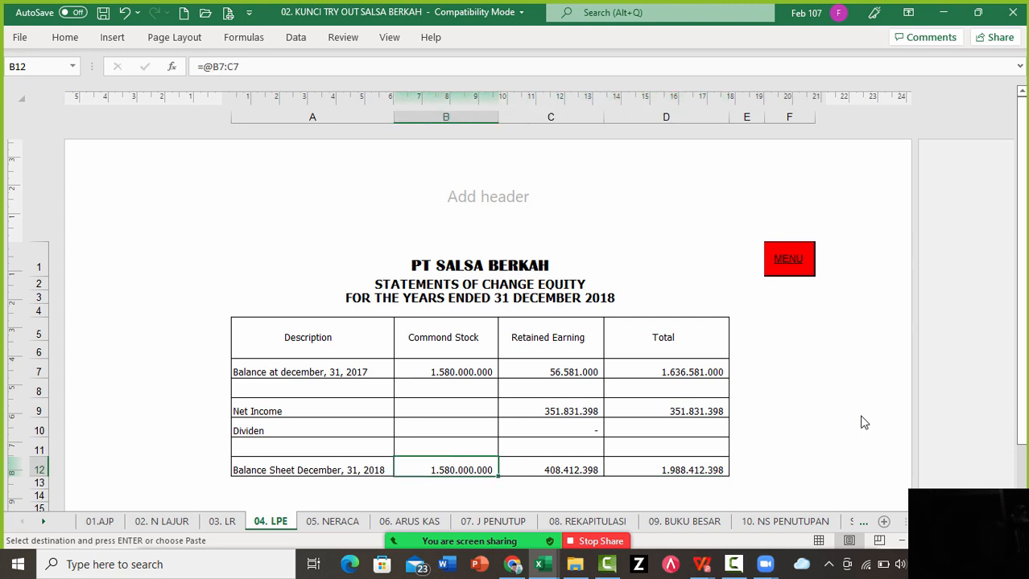
Return to 02. N LAJUR and inspect the Balance Sheet credit formula in M17
key("ctrl+Page_Up")
key("ctrl+Page_Up")
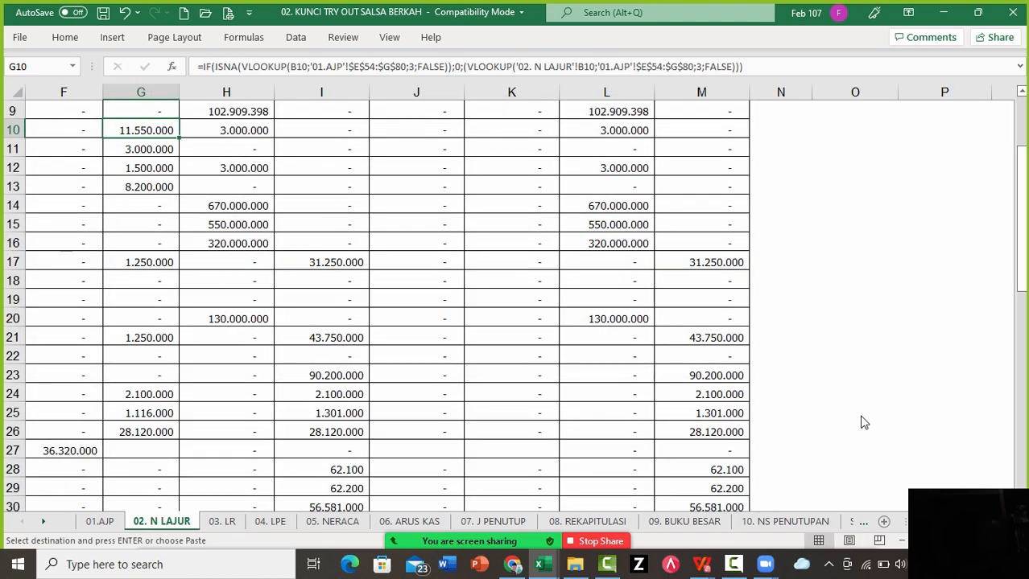
left_click(701, 262)
scroll(863, 423, "up", 2)
scroll(863, 423, "up", 1)
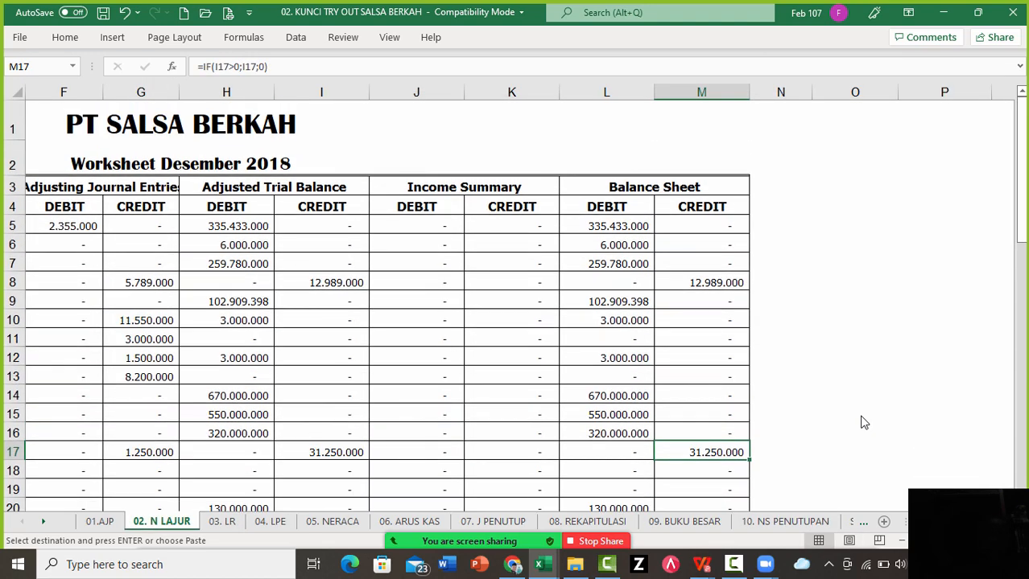
Go down the Balance Sheet debit formulas in column L from L5 to L32, then back up to L30
left_click(606, 226)
key("Down")
key("Down")
key("Down")
key("Down")
key("Down")
key("Down")
key("Down")
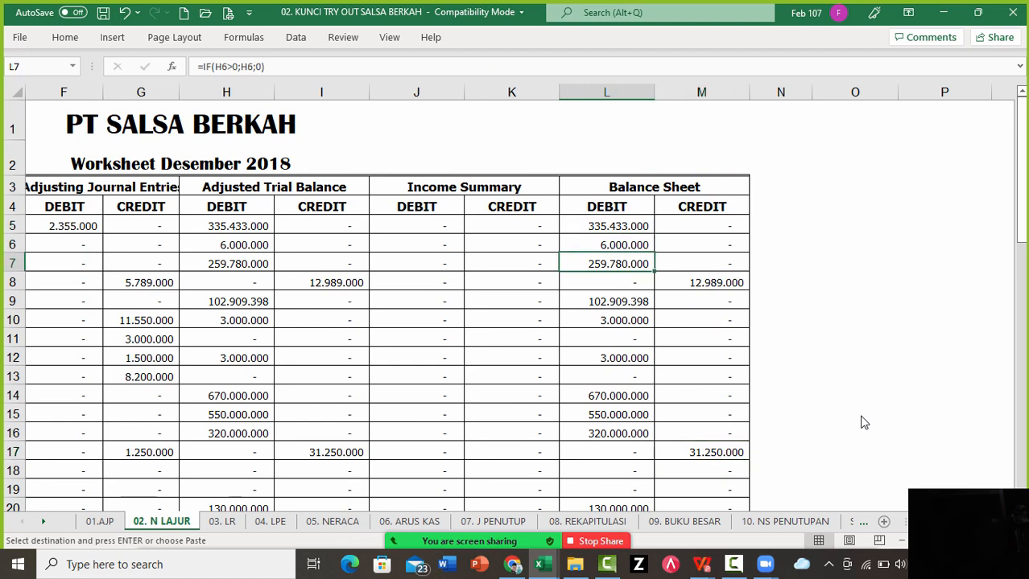
key("Down")
key("Down")
key("Down")
key("Down")
key("Down")
key("Down")
key("Down")
key("Down")
key("Down")
key("Down")
key("Down")
key("Down")
key("Down")
key("Down")
key("Down")
key("Down")
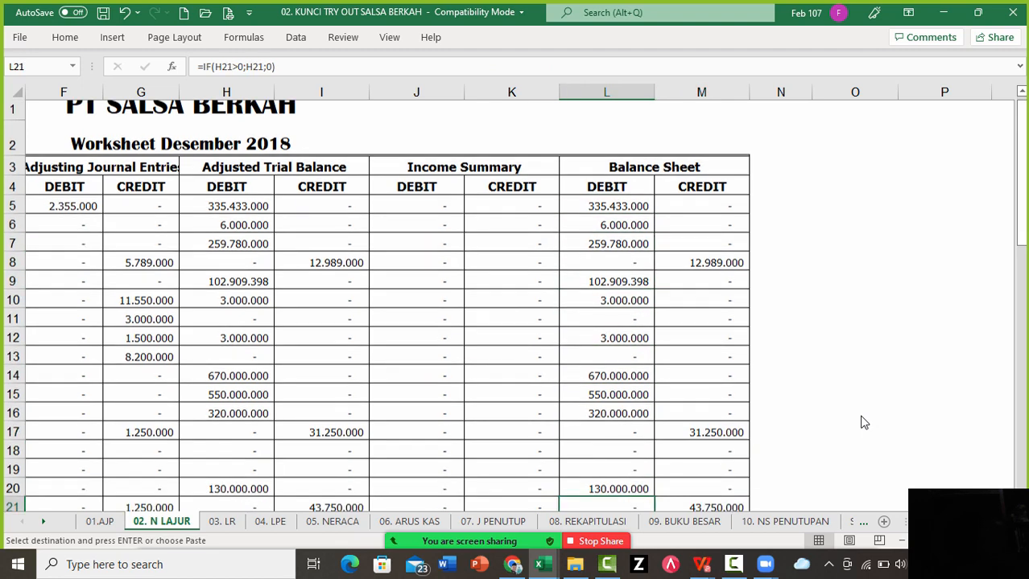
key("Down")
key("Down")
key("Down")
key("Down")
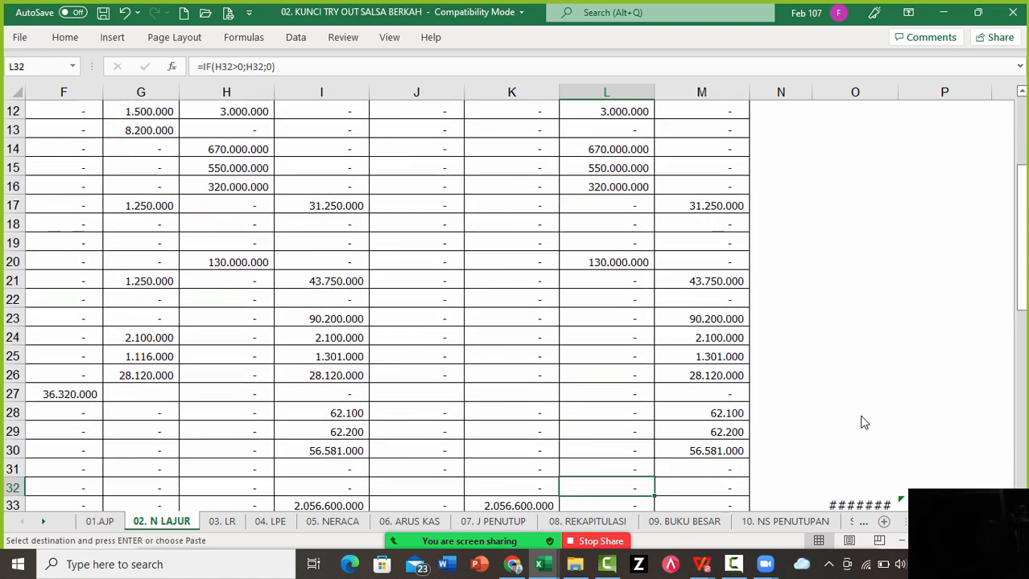
key("Up")
key("Up")
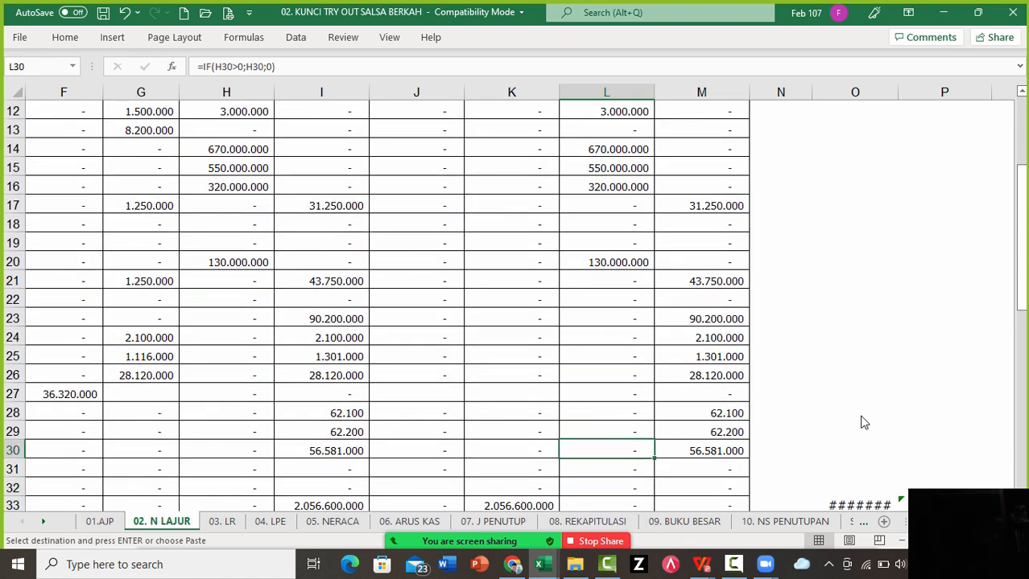
Open the closing entries in 07. J PENUTUP and inspect the VLOOKUP formula for the Sales account name in C7
left_click(684, 522)
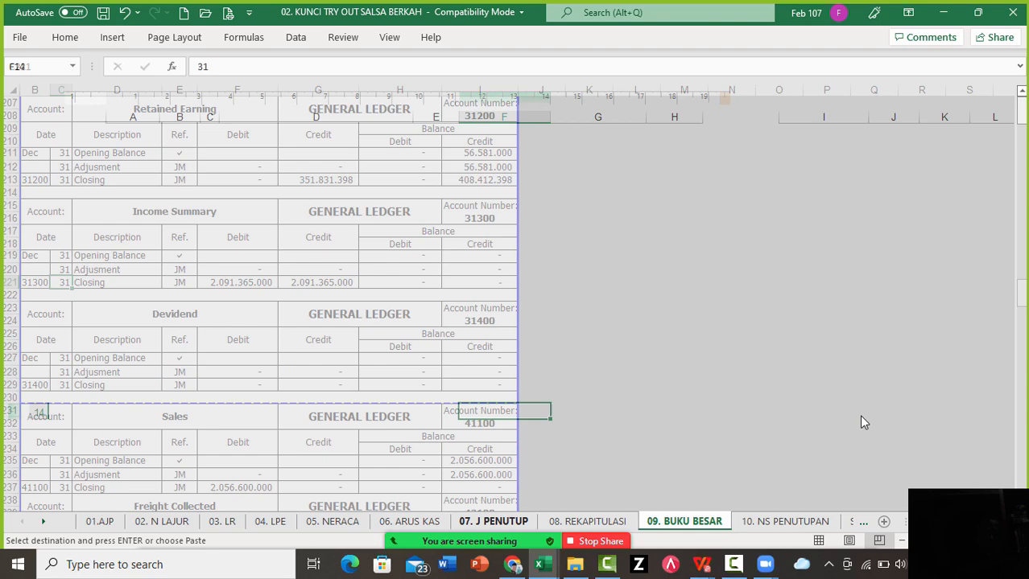
left_click(493, 521)
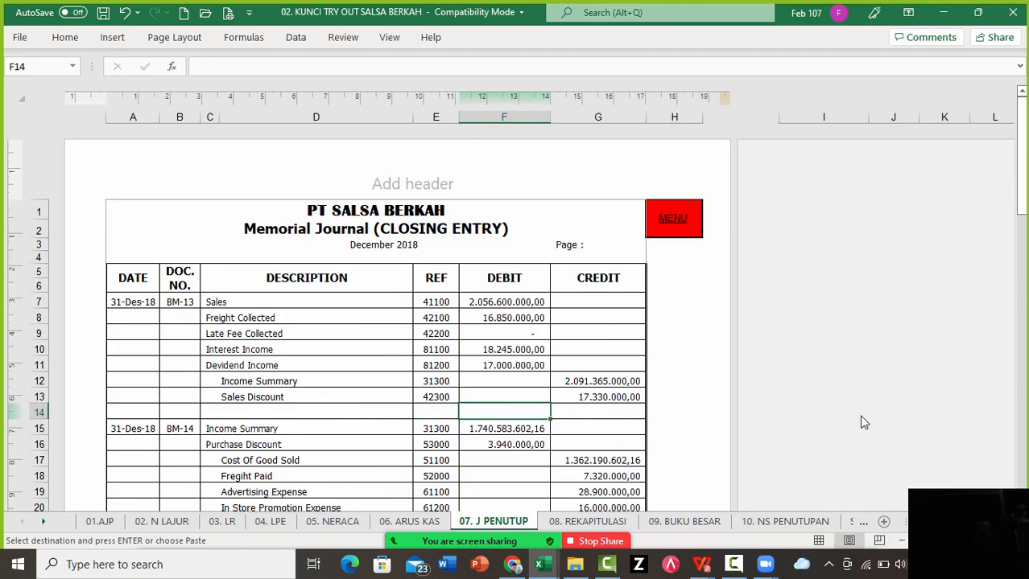
scroll(863, 422, "down", 2)
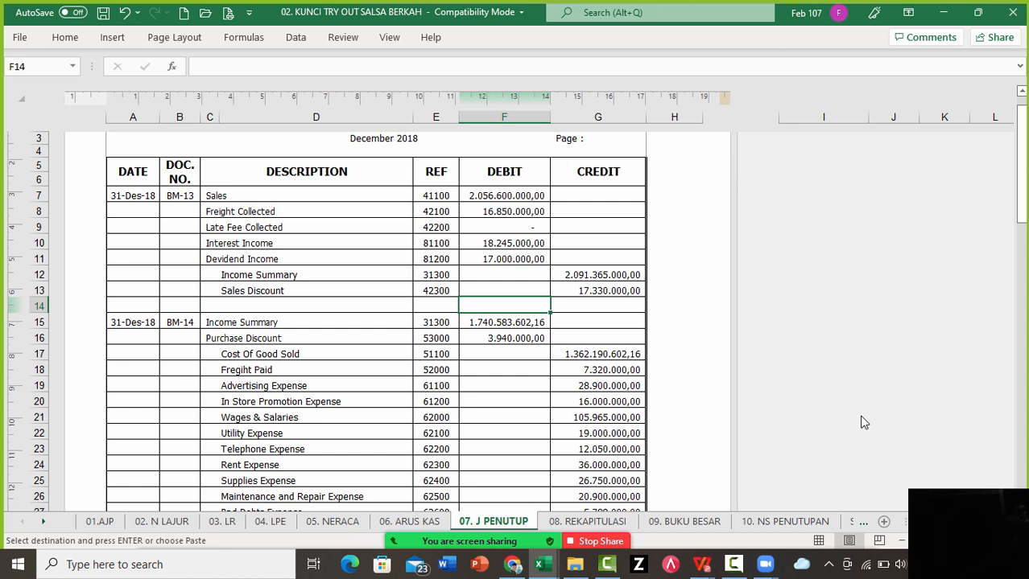
key("Up")
key("Up")
key("Up")
key("Up")
key("Up")
key("Up")
key("Up")
key("Left")
key("Left")
key("Left")
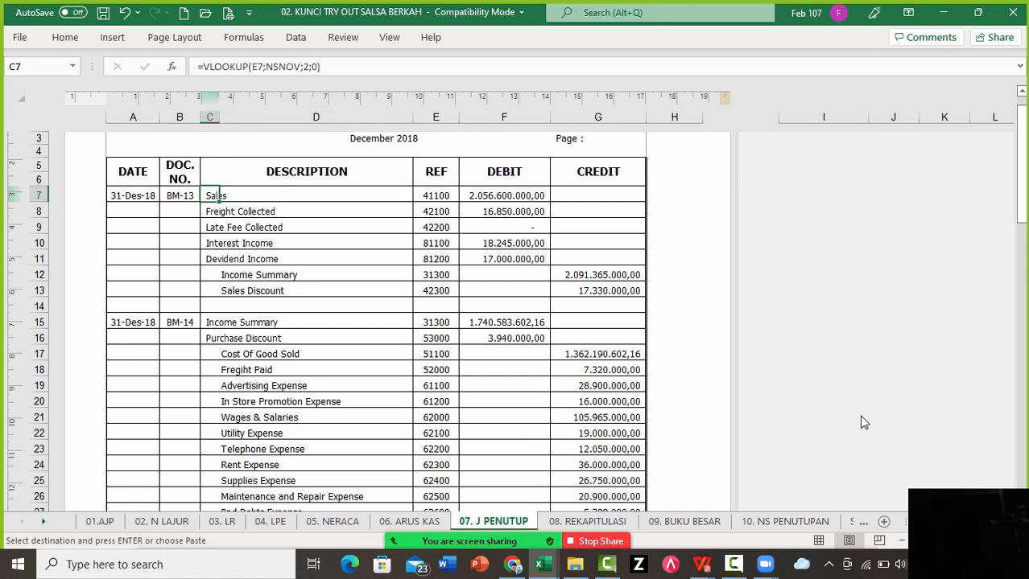
Return to 02. N LAJUR and inspect the Income Summary debit formula in J11
key("ctrl+Page_Up")
key("ctrl+Page_Up")
key("ctrl+Page_Up")
key("ctrl+Page_Up")
key("ctrl+Page_Up")
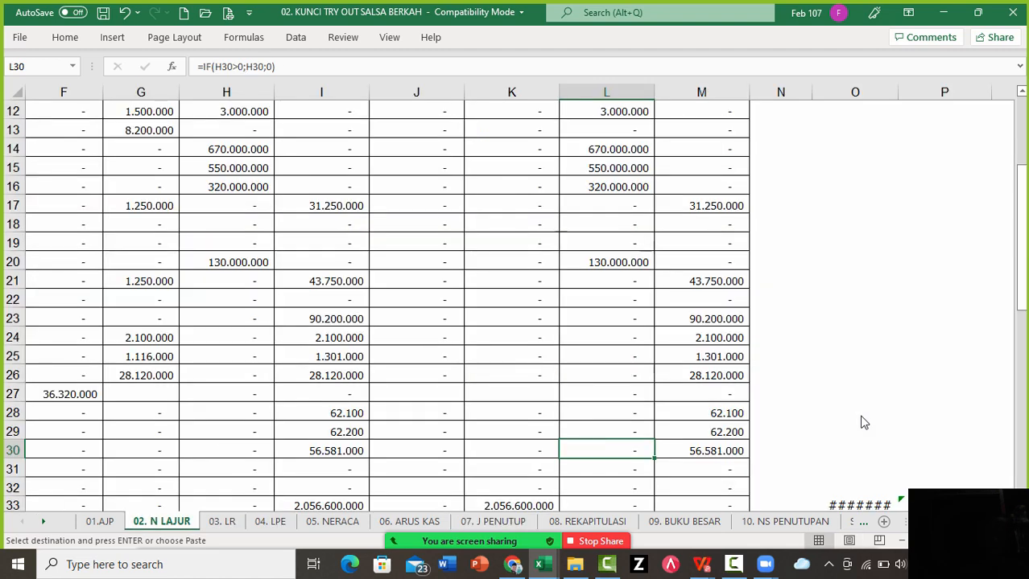
key("Up")
key("Up")
key("Up")
key("Up")
key("Up")
key("Up")
key("Up")
key("Up")
key("Up")
key("Up")
key("Up")
key("Up")
key("Up")
key("Up")
key("Up")
key("Up")
key("Up")
key("Up")
key("Up")
key("Left")
key("Left")
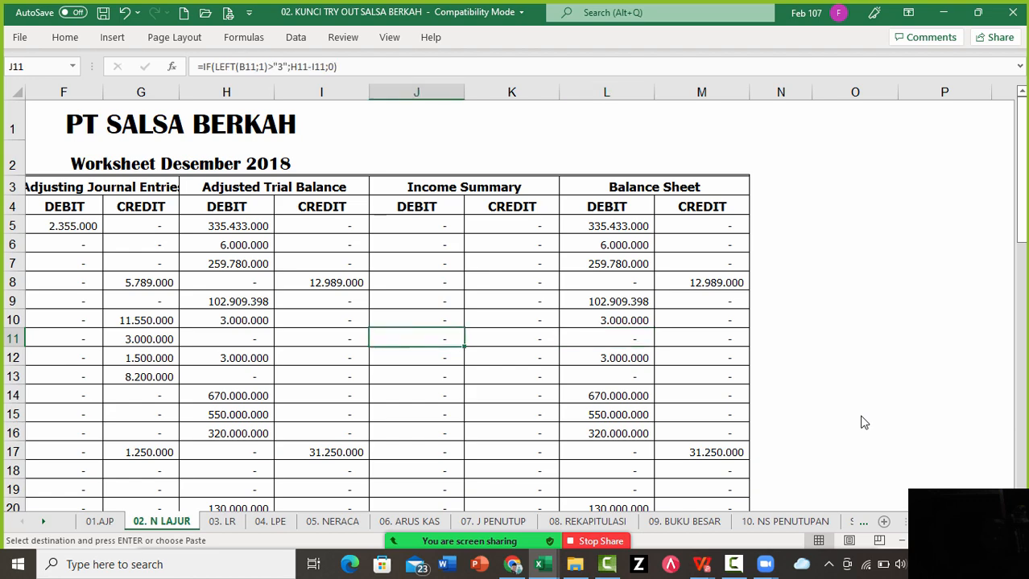
Go down the Income Summary debit column to the worksheet totals, ending at J63
scroll(864, 422, "down", 2)
key("Down")
key("Down")
key("Down")
key("Down")
key("Down")
key("Down")
key("Down")
key("Down")
key("Down")
key("Down")
key("Down")
key("Down")
key("Down")
key("Down")
key("Down")
key("Down")
key("Down")
key("Down")
key("Down")
key("Down")
key("Down")
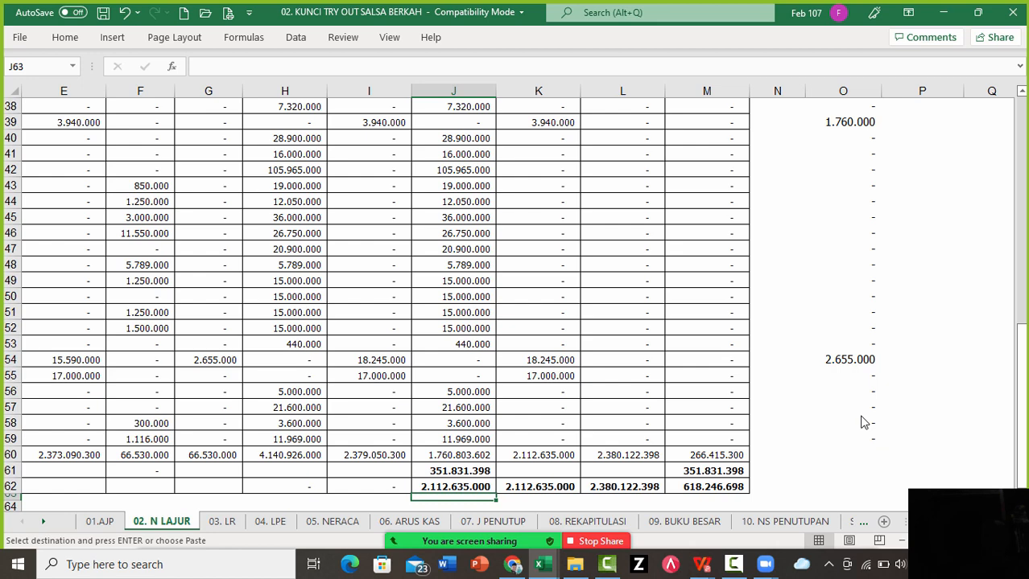
Go back to 07. J PENUTUP and examine the Income Summary credit formula of entry BM-13 in G12
key("ctrl+Page_Down")
key("ctrl+Page_Down")
key("ctrl+Page_Down")
key("ctrl+Page_Down")
key("ctrl+Page_Down")
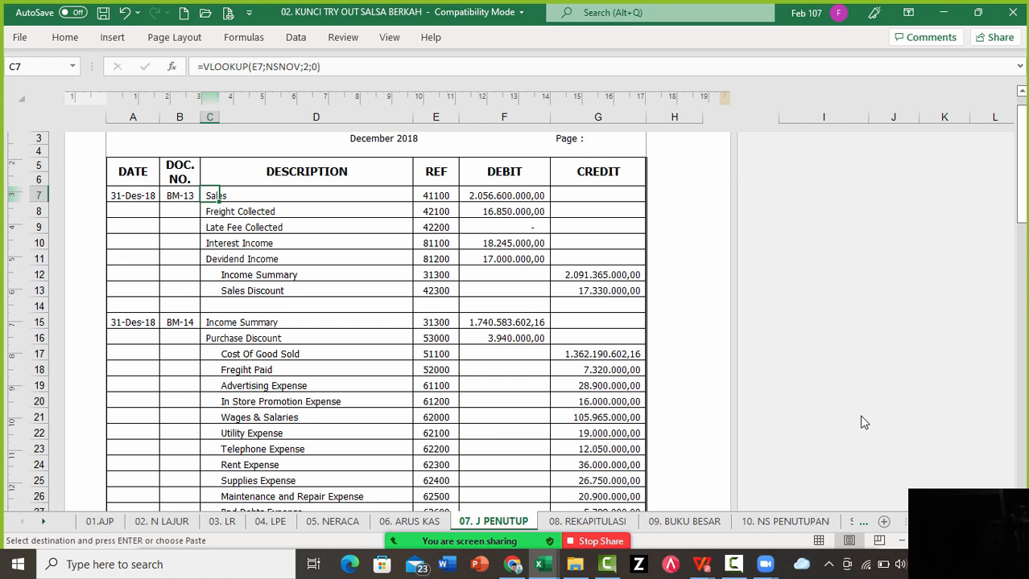
key("Right")
key("Right")
key("Right")
key("Right")
key("Down")
key("Down")
key("Down")
key("Down")
key("Down")
key("Down")
key("Up")
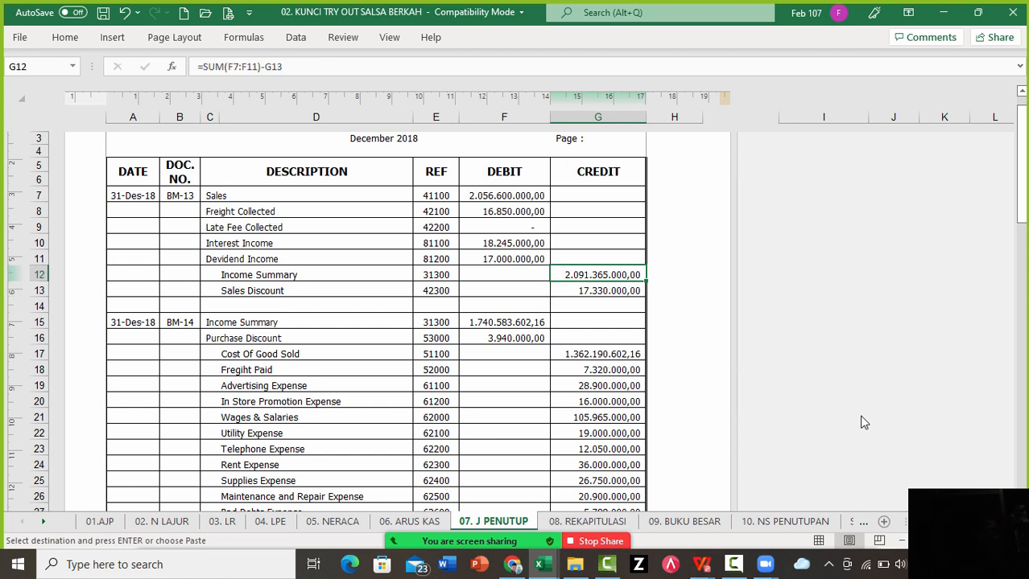
Inspect the Income Summary debit formula of entry BM-14 in F15 and continue down past its expense accounts
key("Left")
key("Down")
key("Down")
key("Down")
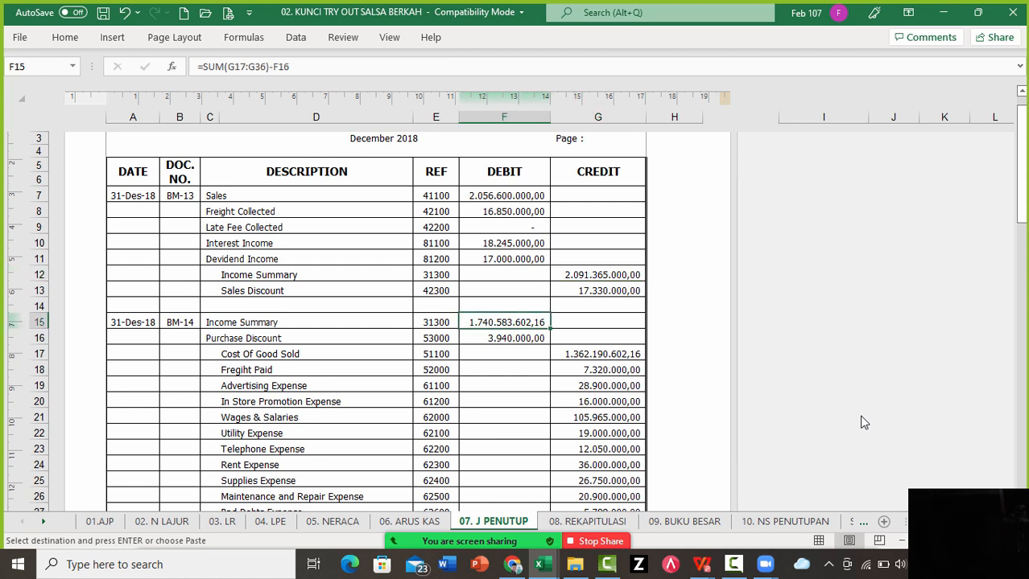
key("Down")
key("Down")
key("Down")
key("Down")
key("Down")
key("Down")
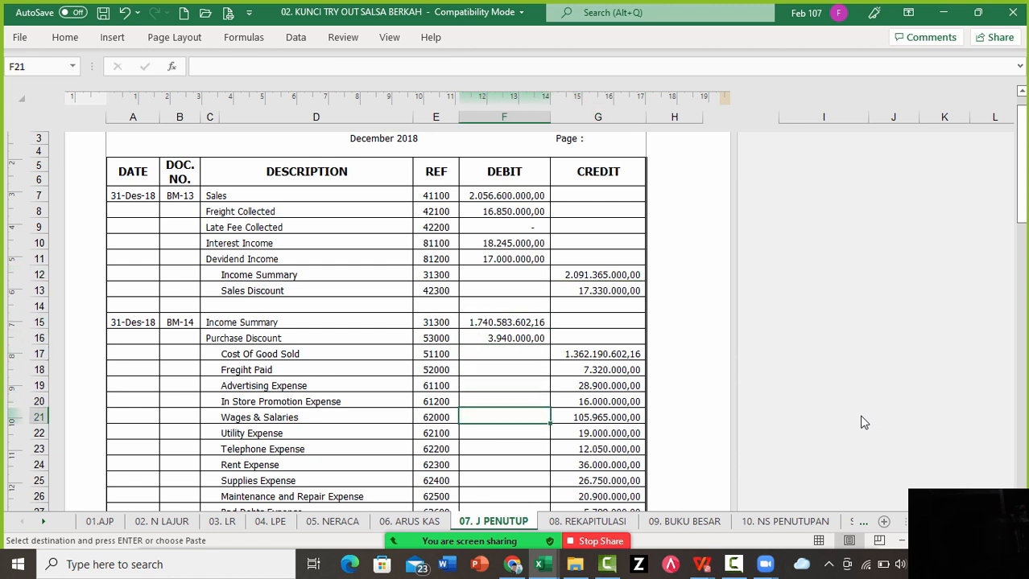
key("Down")
key("Down")
key("Down")
Go back to the Income Summary and Balance Sheet totals of the 02. N LAJUR worksheet
key("ctrl+Page_Up")
key("ctrl+Page_Up")
key("ctrl+Page_Up")
key("ctrl+Page_Up")
key("ctrl+Page_Up")
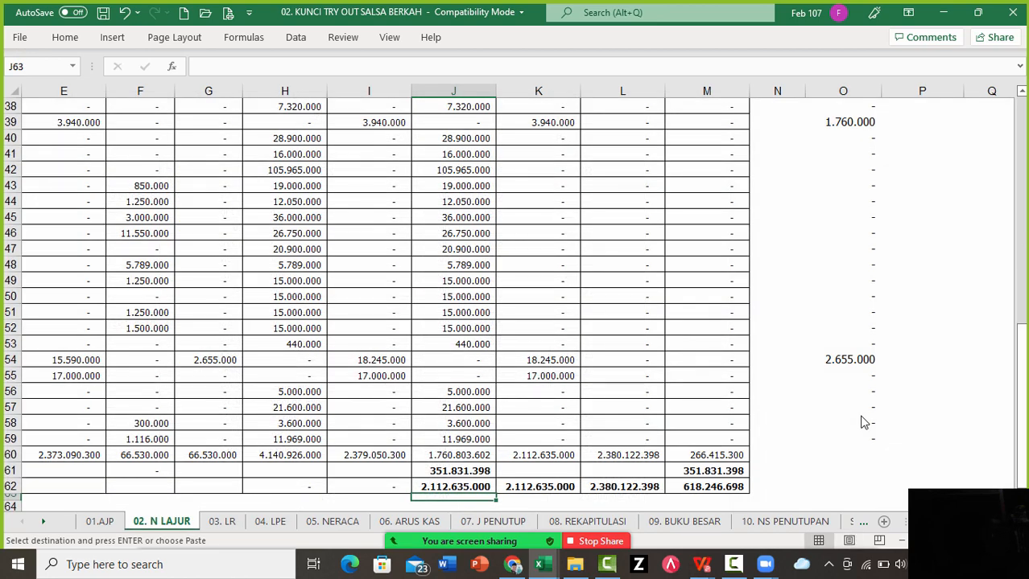
Go up the Income Summary debit column of 02. N LAJUR from the totals to the Sales row at J33
key("Up")
key("Up")
key("Up")
key("Up")
key("Up")
key("Up")
key("Up")
key("Up")
key("Up")
key("Up")
key("Up")
key("Up")
key("Up")
key("Up")
key("Up")
key("Up")
key("Up")
key("Up")
key("Up")
key("Up")
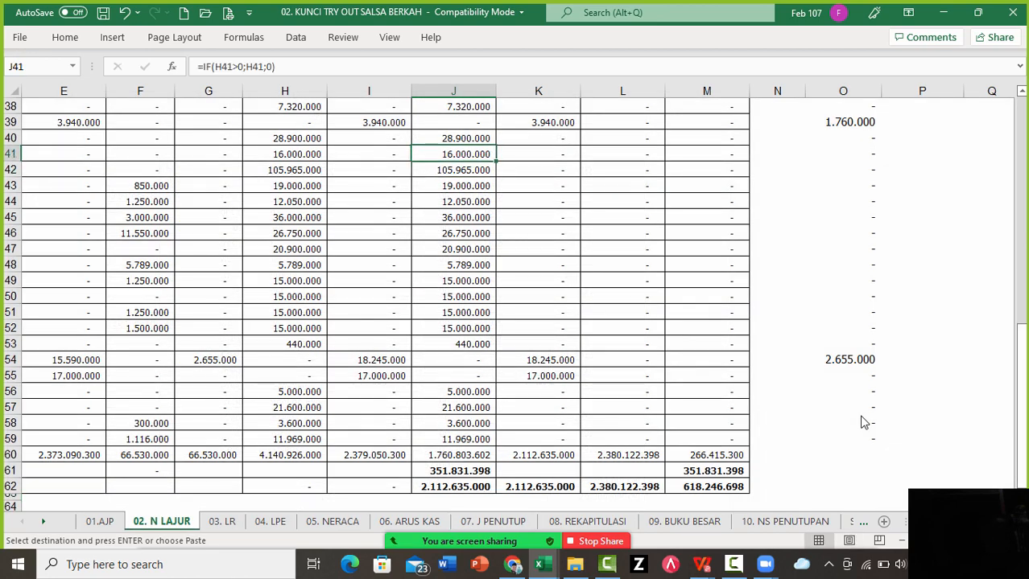
key("Up")
key("Up")
key("Up")
key("Up")
key("Up")
key("Up")
key("Up")
key("Up")
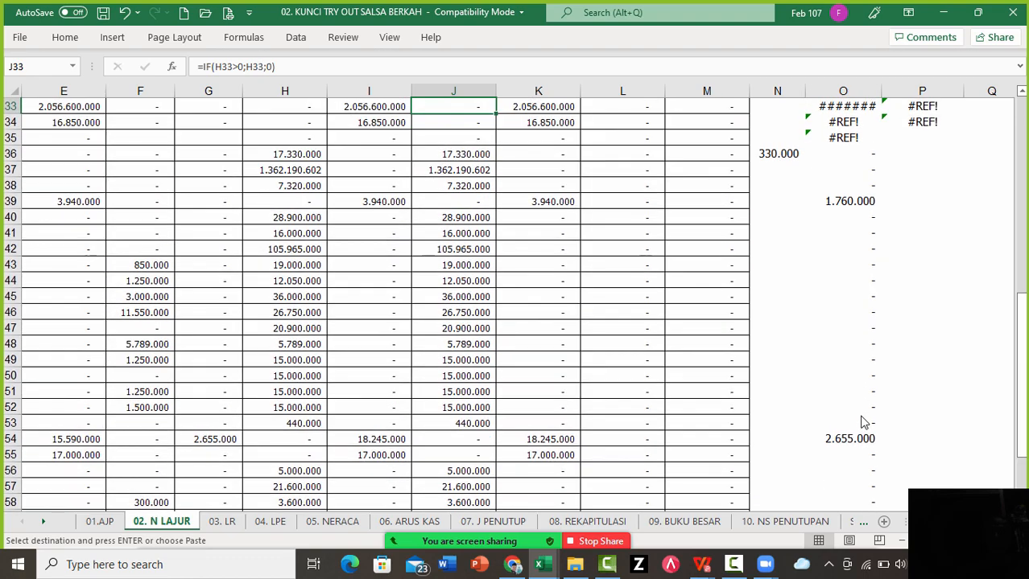
Go down the Income Summary debit amounts from J36 through the expense accounts to J58
key("Down")
key("Down")
key("Down")
key("Down")
key("Down")
key("Down")
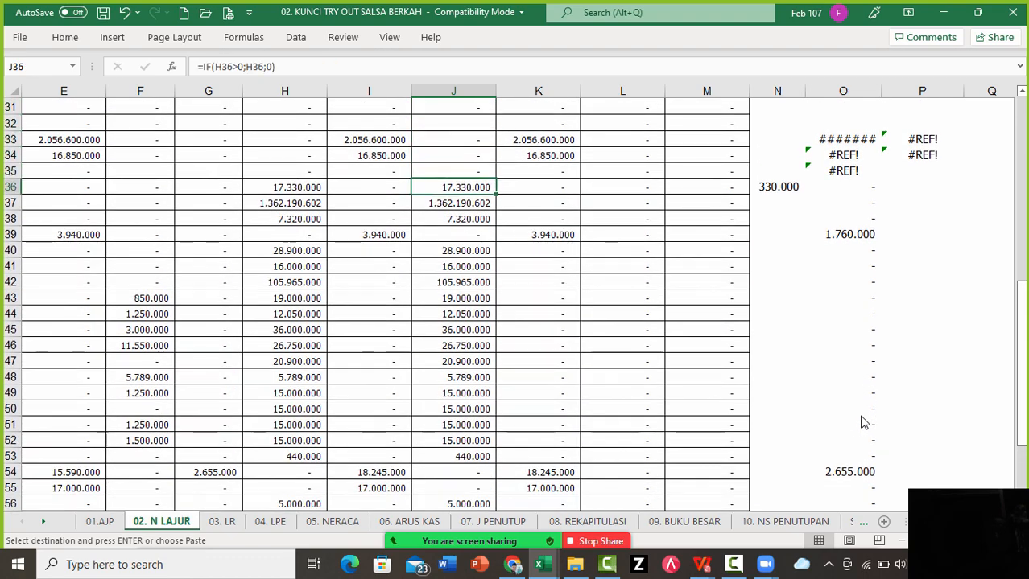
key("Down")
key("Down")
key("Down")
key("Down")
key("Down")
key("Down")
key("Down")
key("Down")
key("Down")
key("Down")
key("Down")
key("Down")
key("Down")
key("Down")
key("Down")
key("Down")
key("Down")
key("Down")
key("Down")
key("Down")
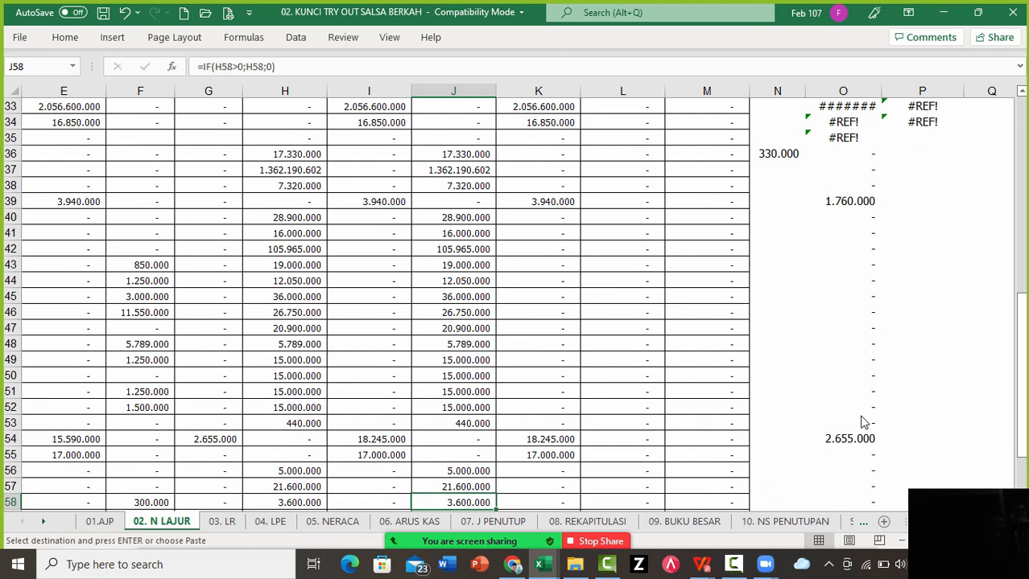
Go back up the expense rows and inspect the Income Summary credit formula in K39
key("Up")
key("Up")
key("Up")
key("Up")
key("Up")
key("Up")
key("Up")
key("Up")
key("Up")
key("Up")
key("Up")
key("Up")
key("Up")
key("Up")
key("Up")
key("Up")
key("Up")
key("Up")
key("Up")
key("Right")
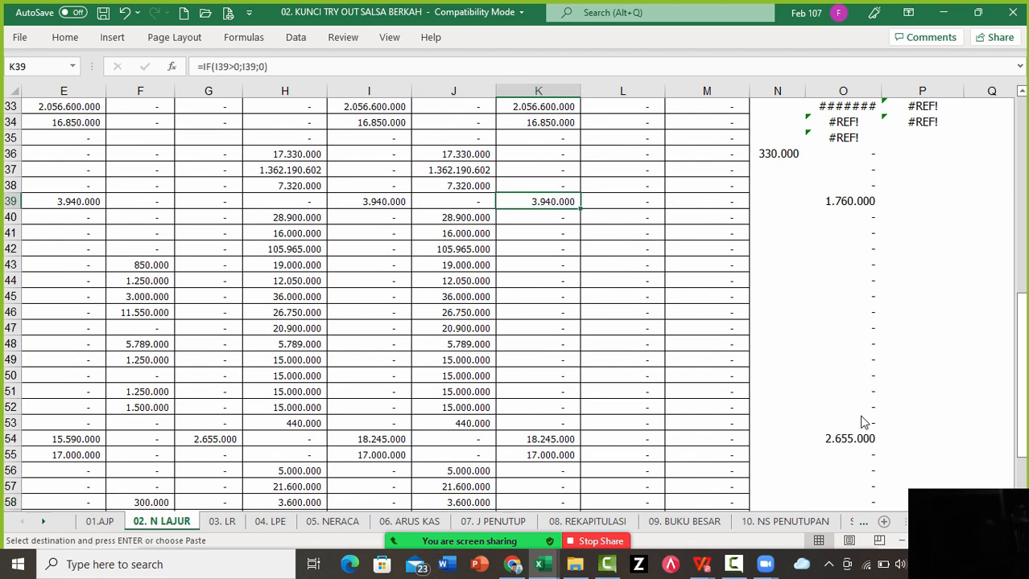
Go to 07. J PENUTUP and examine the lookup formulas of entry BM-14 in G18 and in F16 for Purchase Discount
key("ctrl+Page_Down")
key("ctrl+Page_Down")
key("ctrl+Page_Down")
key("ctrl+Page_Down")
key("ctrl+Page_Down")
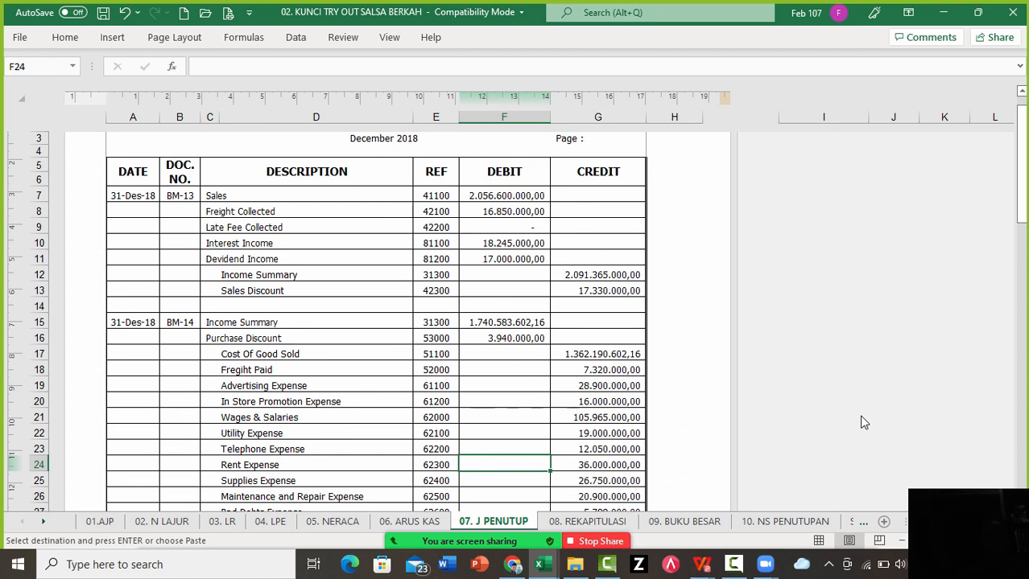
key("Right")
key("Up")
key("Up")
key("Up")
key("Up")
key("Up")
key("Up")
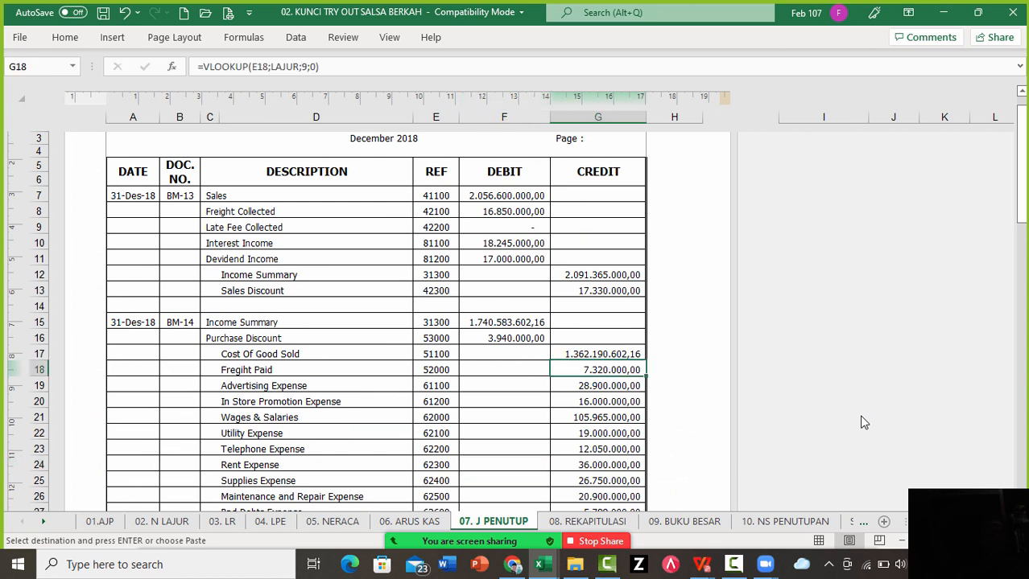
key("Left")
key("Up")
key("Up")
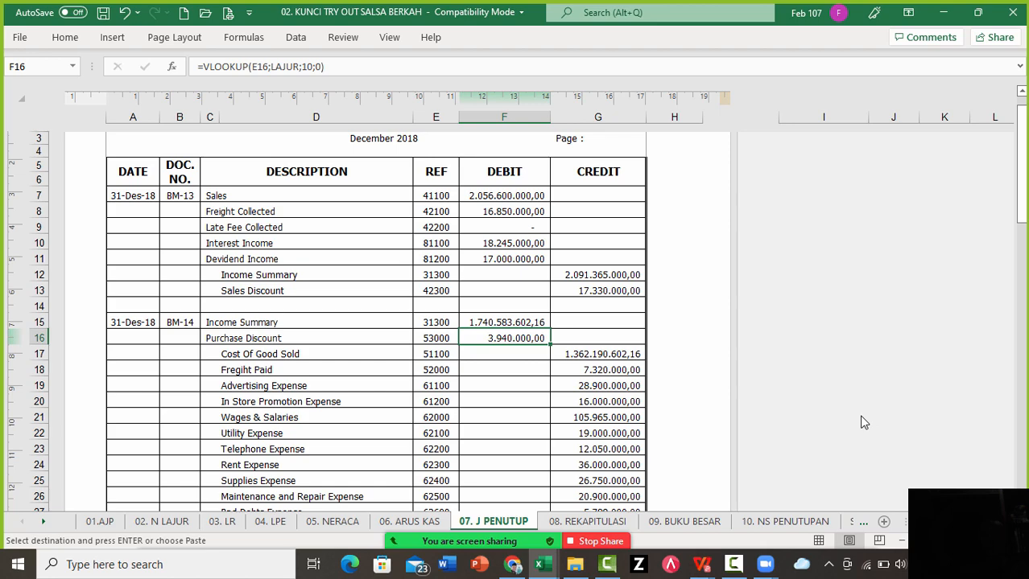
Go down the debit column of the closing journal past entries BM-15 and BM-16 to F47
key("Down")
key("Down")
key("Down")
key("Down")
key("Down")
key("Down")
key("Down")
key("Down")
key("Down")
key("Down")
key("Down")
key("Down")
key("Down")
key("Down")
key("Down")
key("Down")
key("Down")
key("Down")
key("Down")
key("Down")
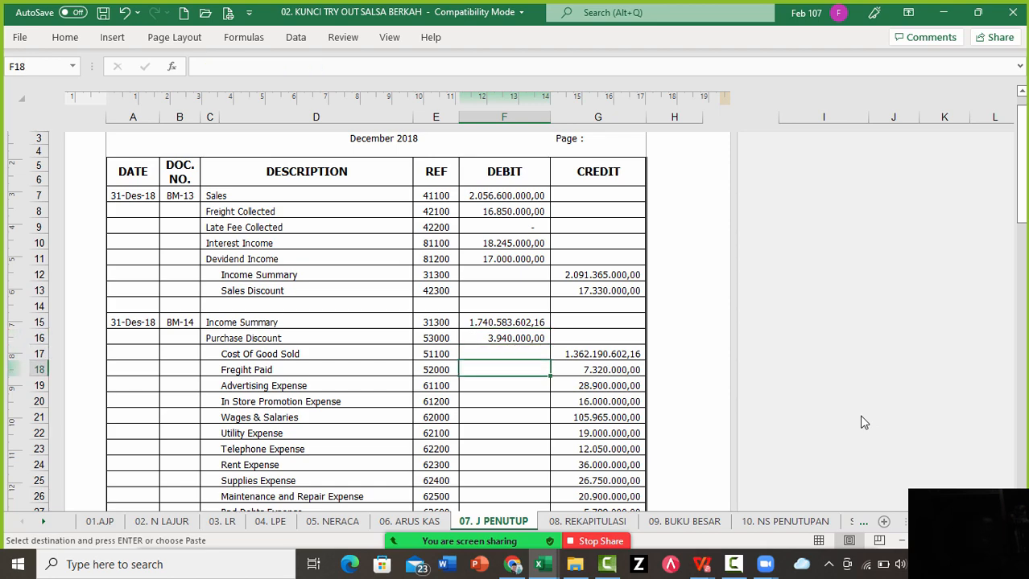
key("Down")
key("Down")
key("Down")
key("Down")
key("Down")
key("Down")
key("Down")
key("Down")
key("Down")
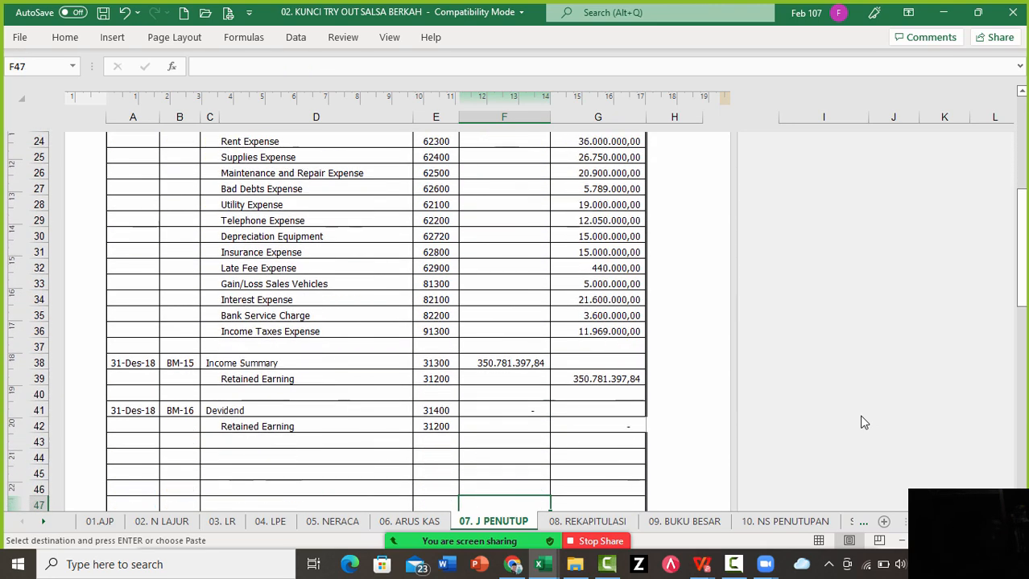
Inspect the Income Summary debit formula in F38 and the Retained Earning credit formula in G39 of entry BM-15
key("Up")
key("Up")
key("Up")
key("Up")
key("Up")
key("Up")
key("Up")
key("Up")
key("Up")
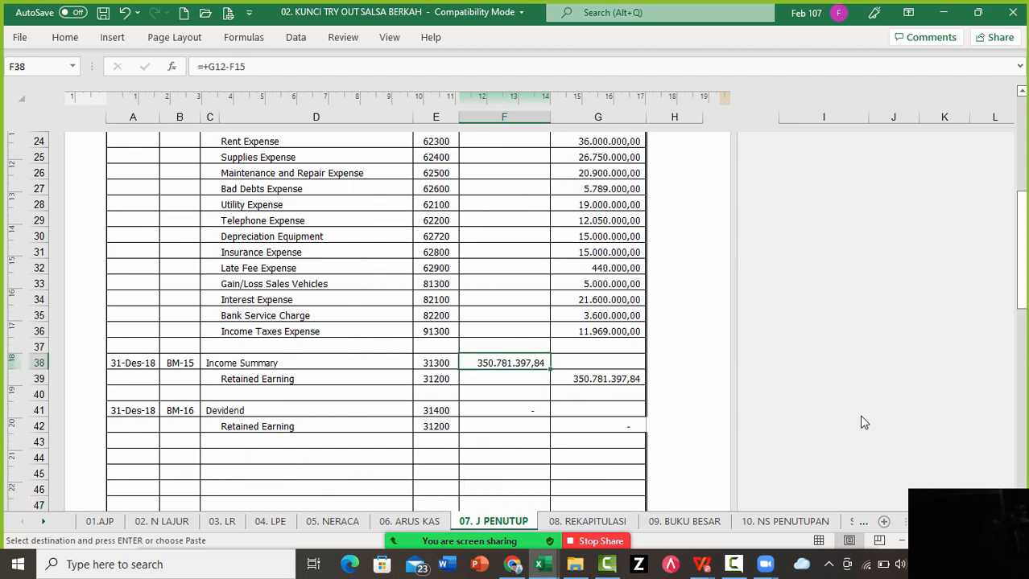
key("Down")
key("Right")
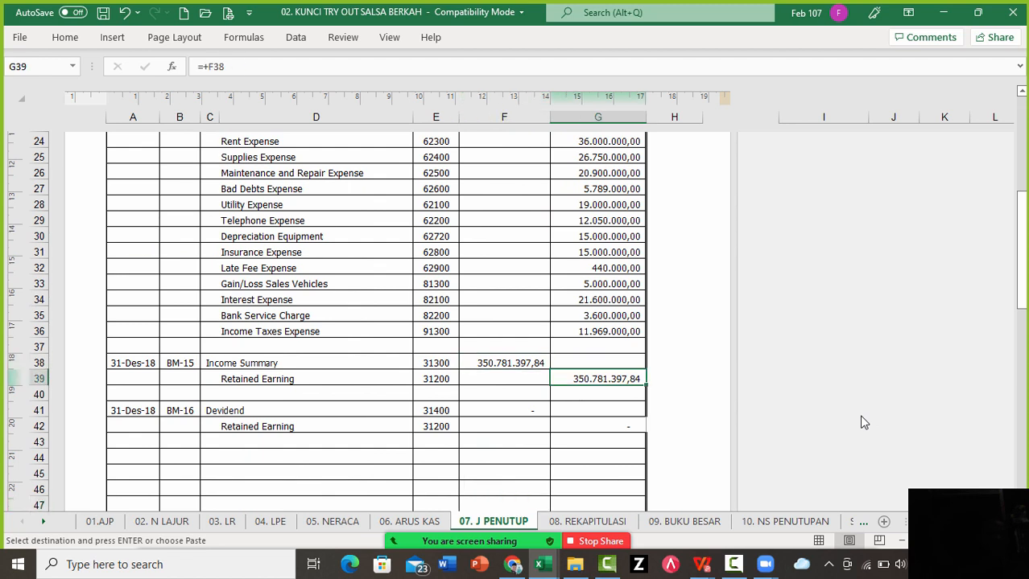
Examine the Devidend and Retained Earning account descriptions of entry BM-16 in C41 and D42
key("Down")
key("Down")
key("Left")
key("Left")
key("Left")
key("Down")
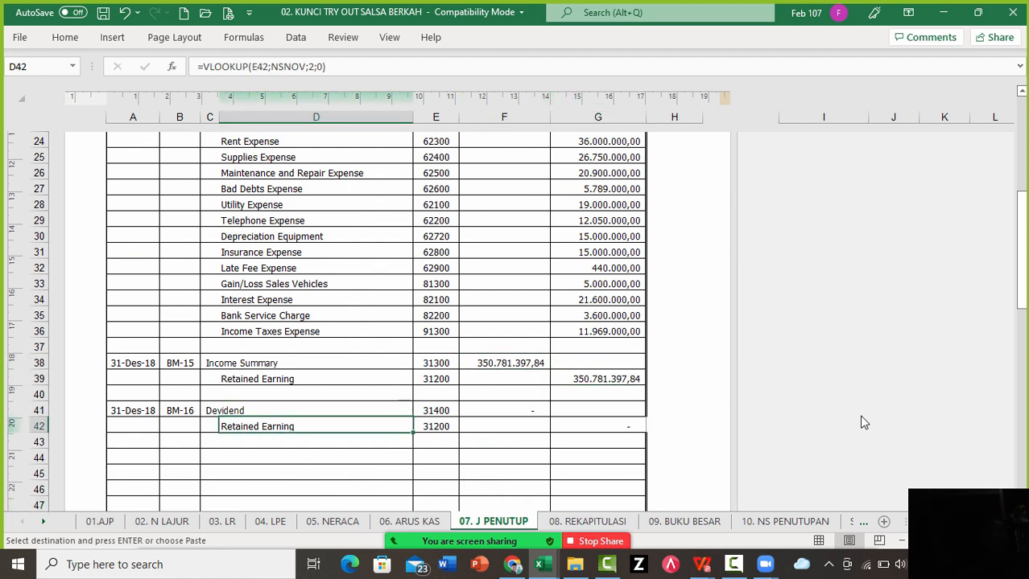
key("Up")
key("Left")
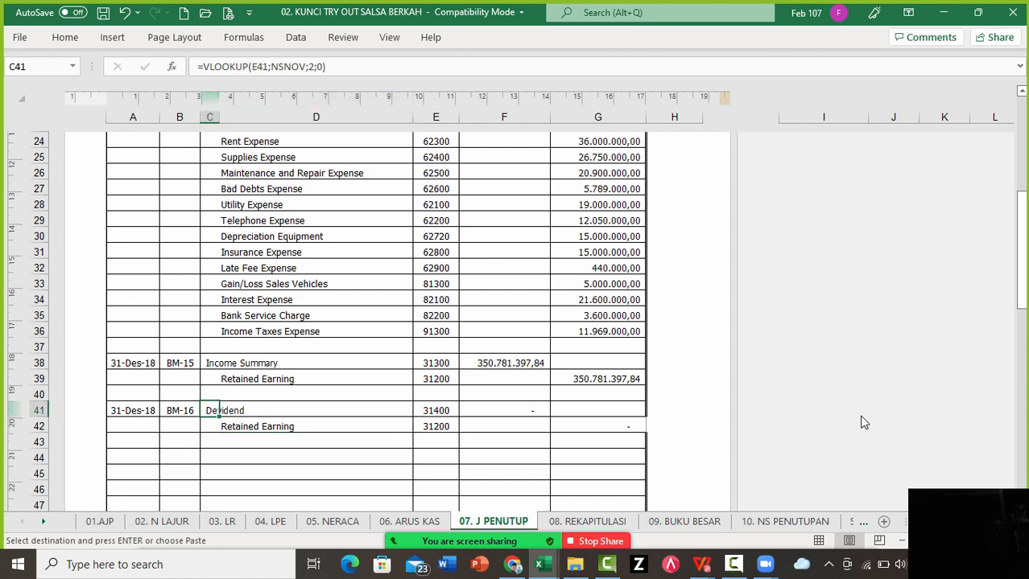
key("Down")
key("Right")
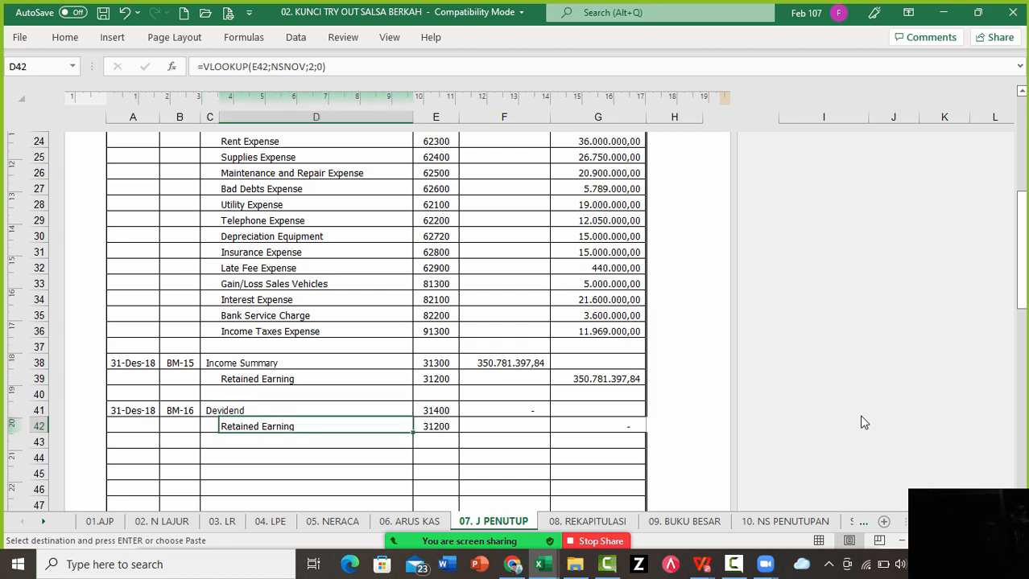
scroll(863, 423, "right", 3)
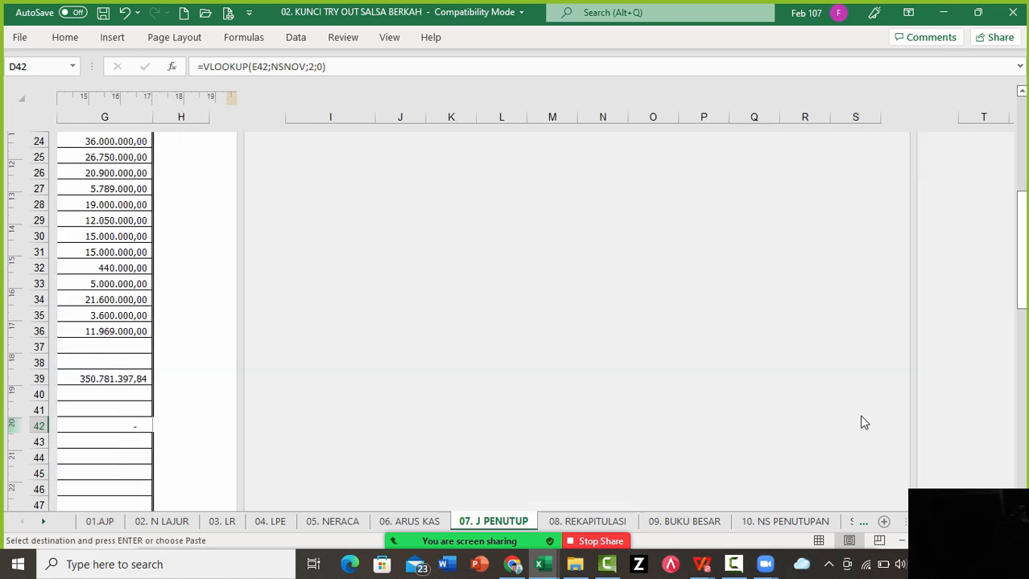
key("Home")
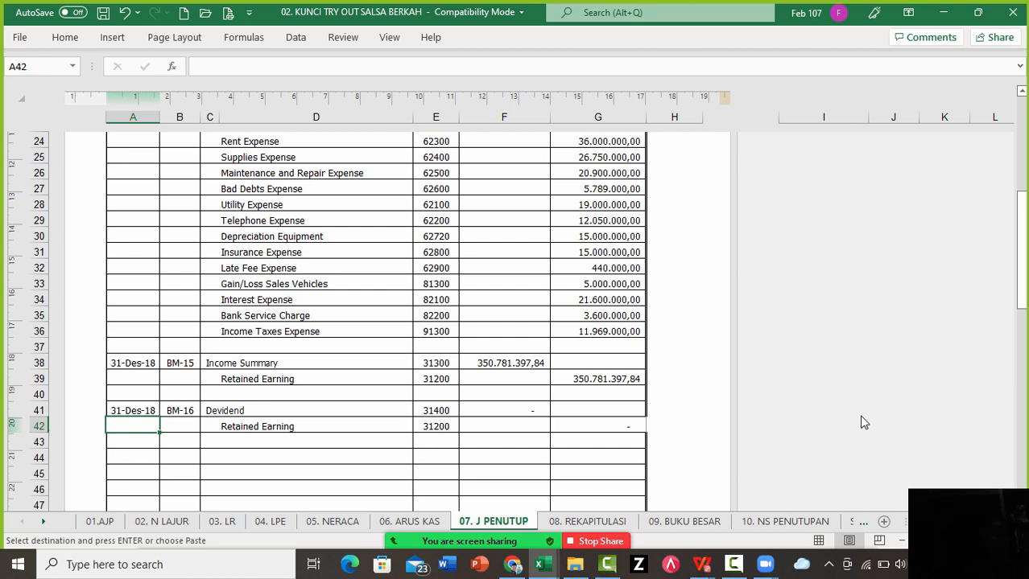
Open the REF formula of Late Fee Expense in E32 to inspect its source reference, leaving it unedited
key("Up")
key("Up")
key("Up")
key("Up")
key("Up")
key("Up")
key("Up")
key("Up")
key("Up")
key("Up")
key("Right")
key("Right")
key("Right")
key("Right")
key("F2")
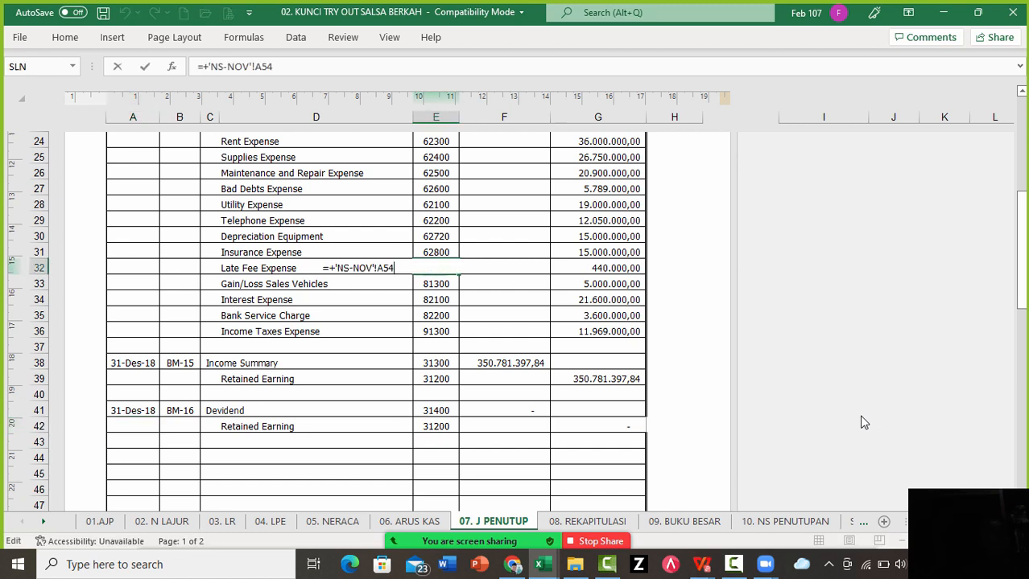
key("Escape")
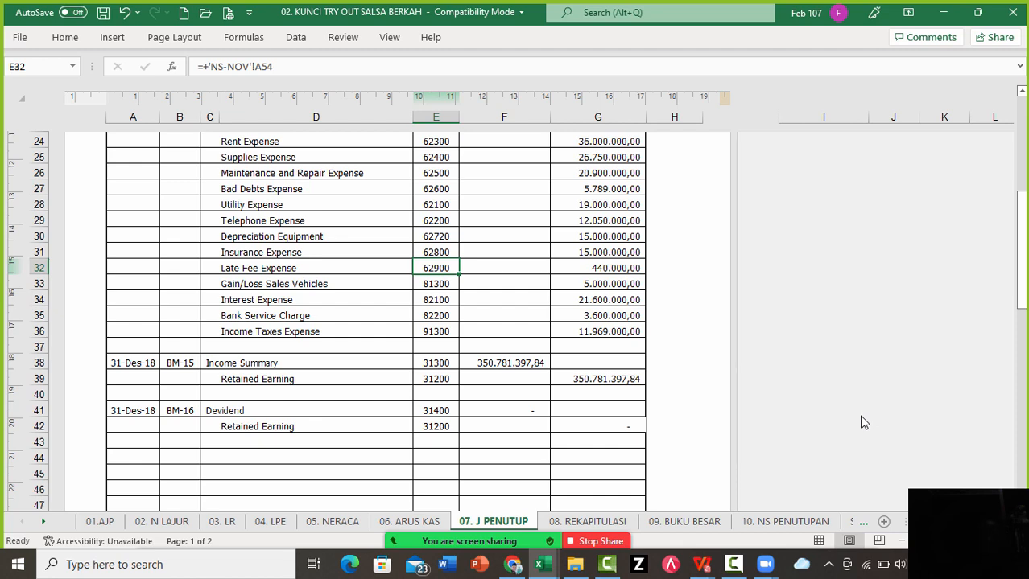
Go back to the statement of changes in equity on the 04. LPE sheet
key("ctrl+Page_Up")
key("ctrl+Page_Up")
key("ctrl+Page_Up")
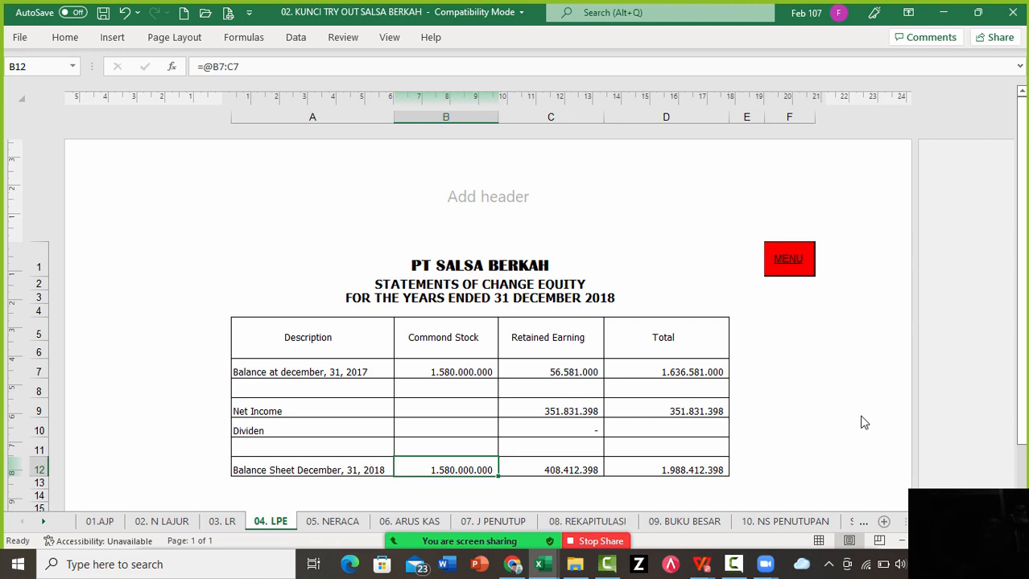
Examine the Command Stock and Retained Earning rows and the credit total formula in D31 of the closing balance on the 10. NS PENUTUPAN sheet
left_click(785, 521)
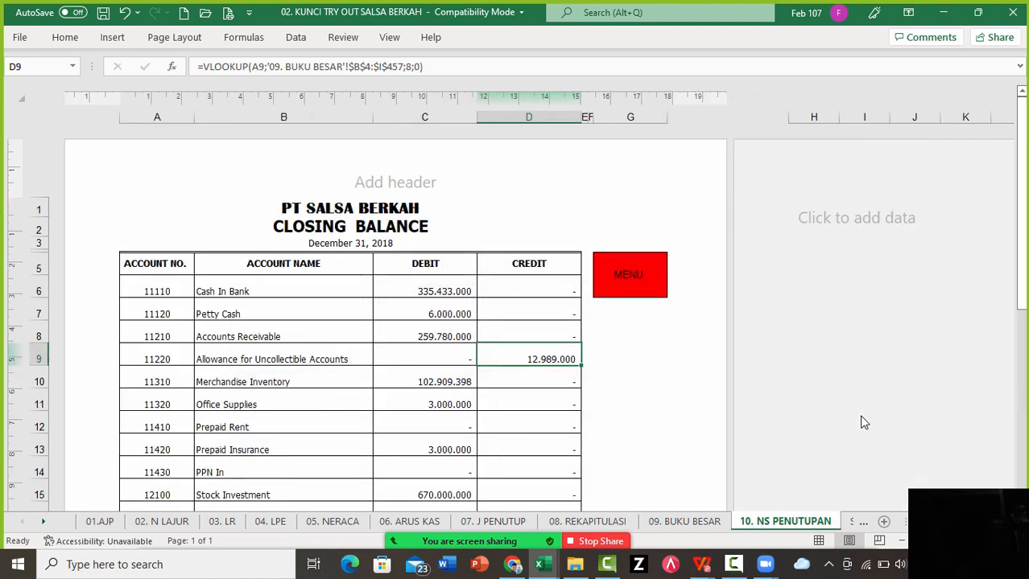
scroll(863, 423, "down", 6)
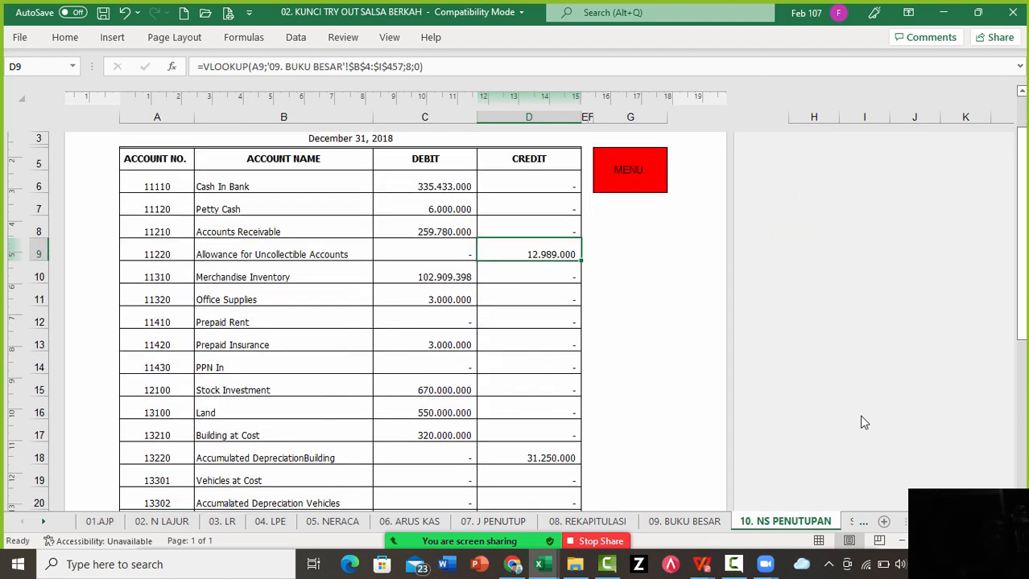
scroll(863, 422, "down", 1)
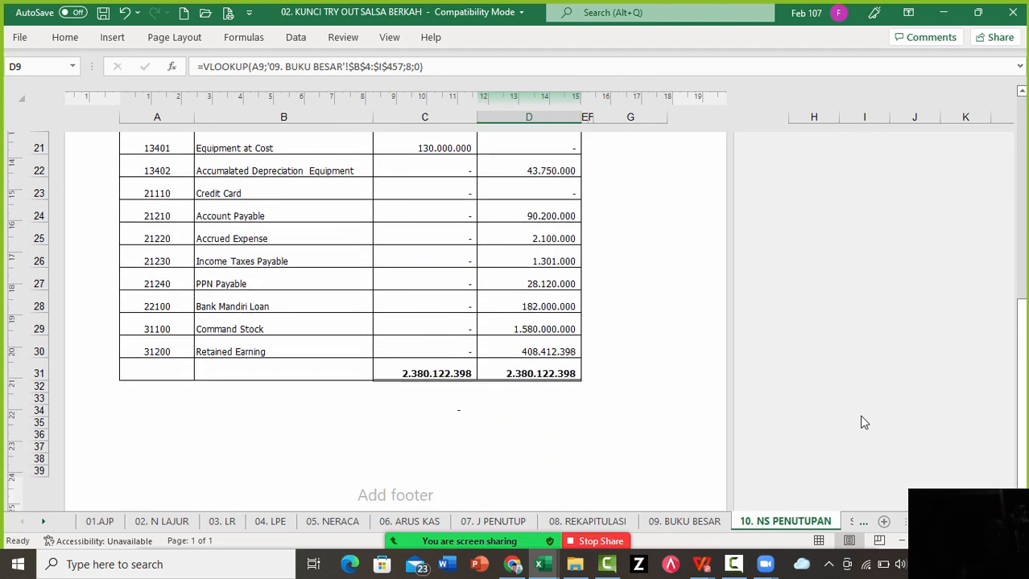
left_click(156, 352)
mouse_move(266, 328)
left_mouse_down()
mouse_move(266, 351)
mouse_move(528, 329)
left_mouse_up()
left_click(529, 329)
left_click(265, 329)
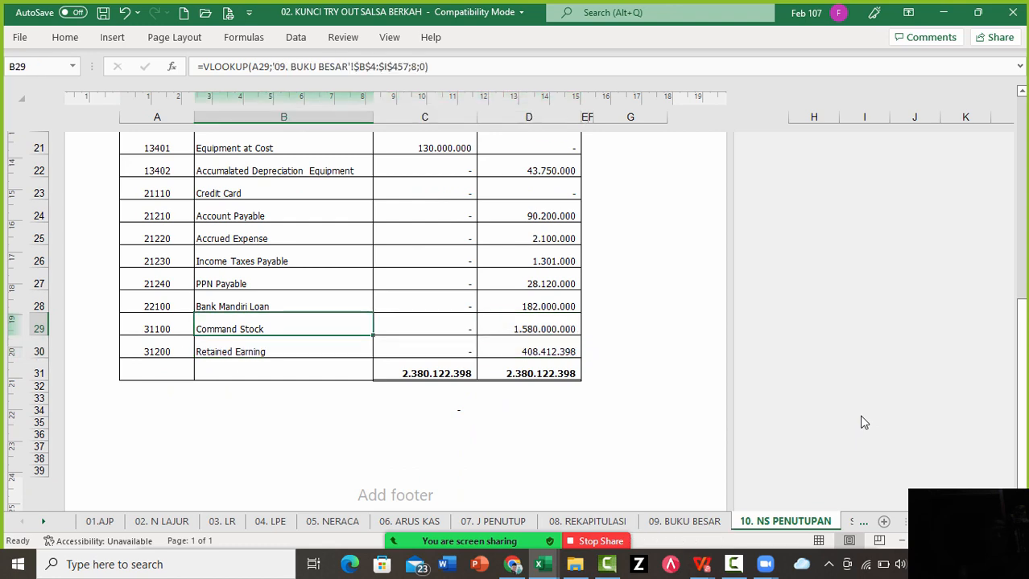
left_click(529, 373)
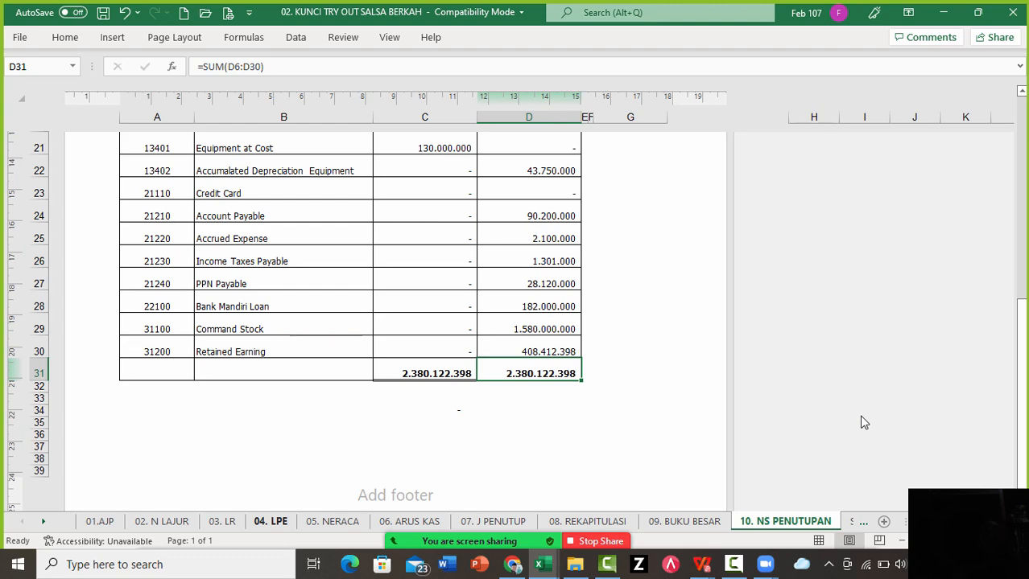
Compare the ending Retained Earning in C12 of the 04. LPE sheet with the closing balance on 10. NS PENUTUPAN
left_click(270, 522)
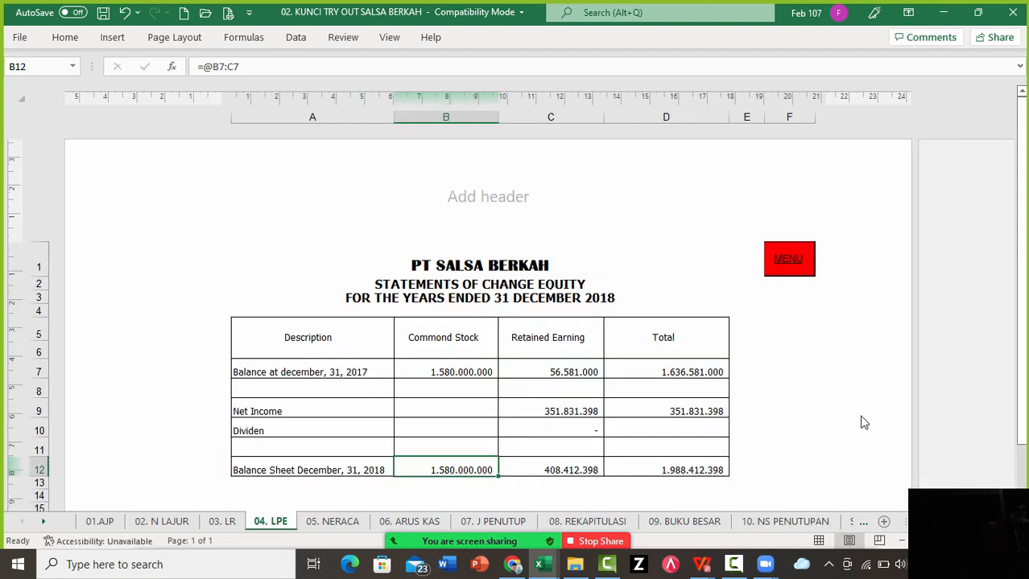
key("Right")
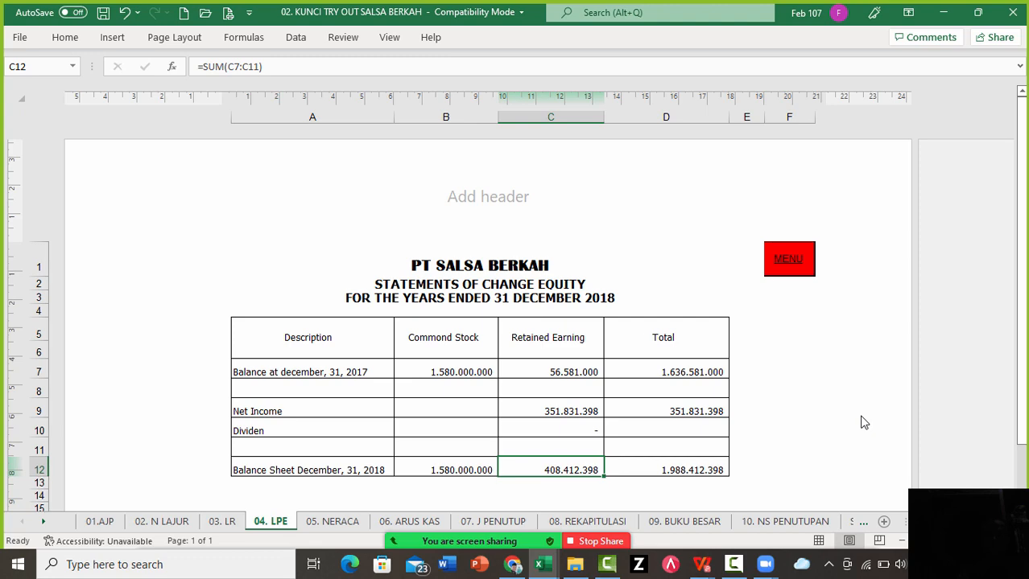
left_click(785, 522)
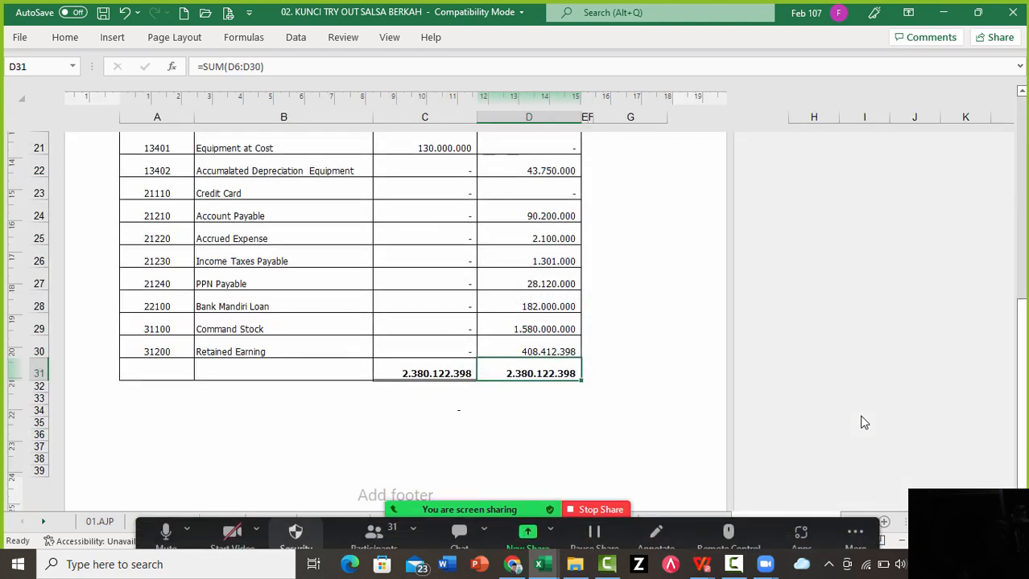
On the 05. NERACA sheet, inspect the 2018 Command Stock formula in F19 and trace Retained Earning in F20 to its source on 04. LPE
left_click(331, 522)
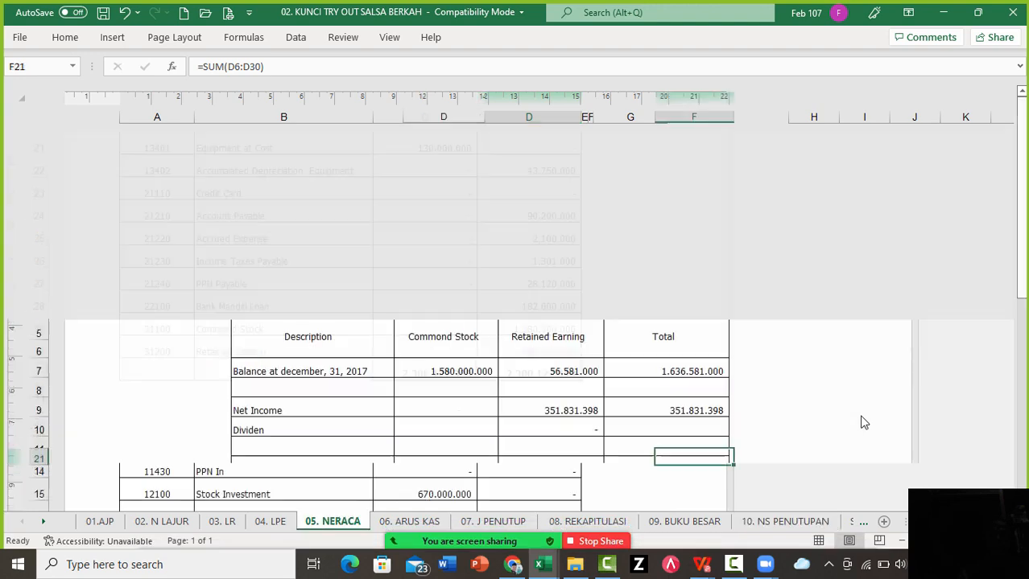
key("Up")
key("Up")
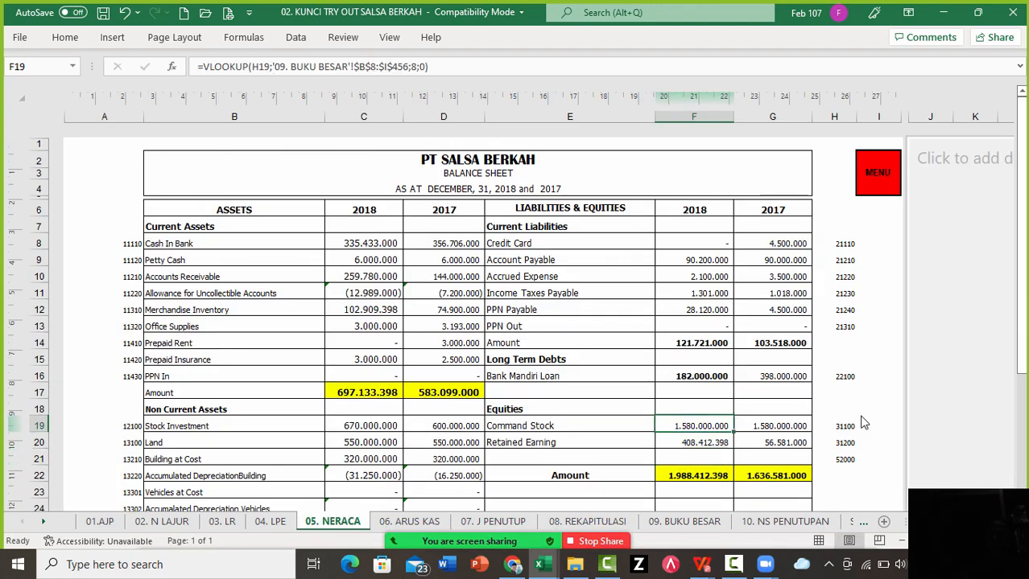
key("Down")
key("ctrl+bracketleft")
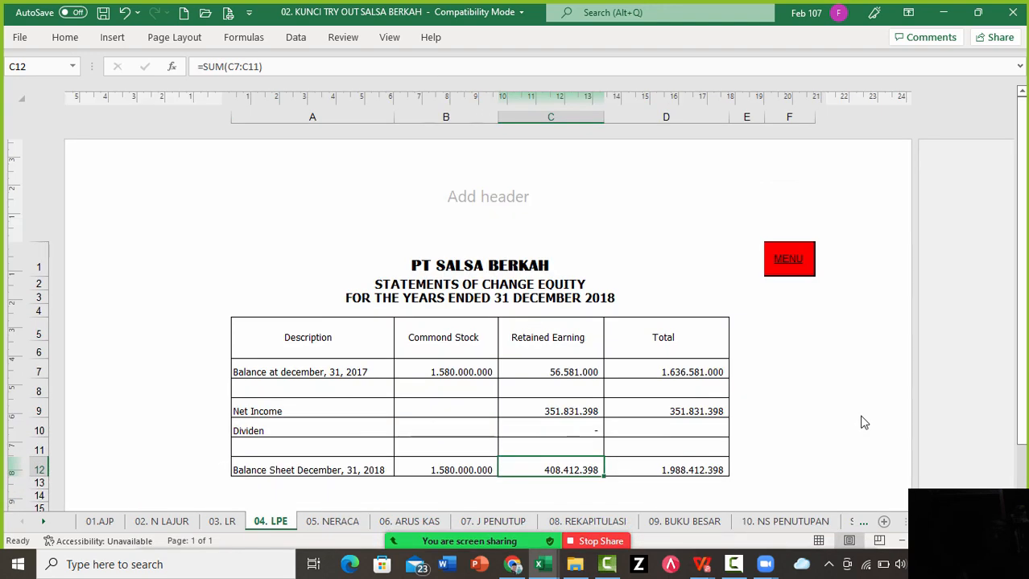
key("Left")
key("Right")
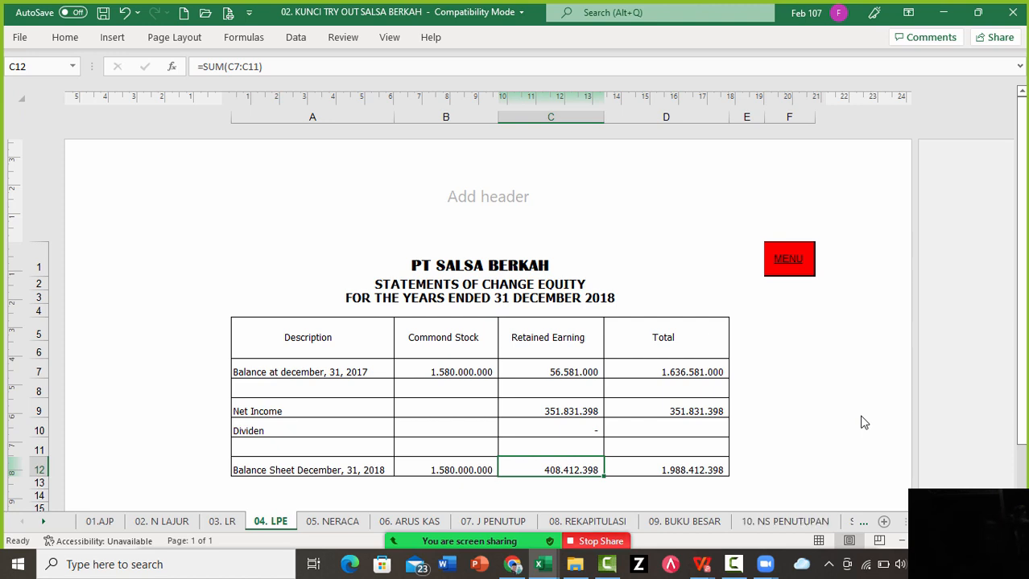
Stop the screen share and end the Zoom meeting for all, closing the remaining Zoom window
key("alt+s")
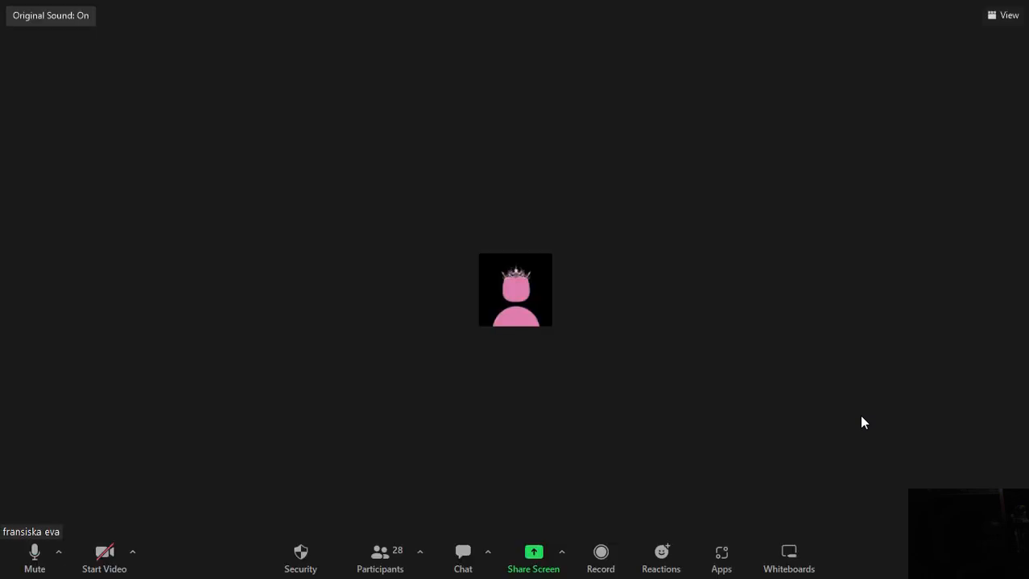
key("alt+q")
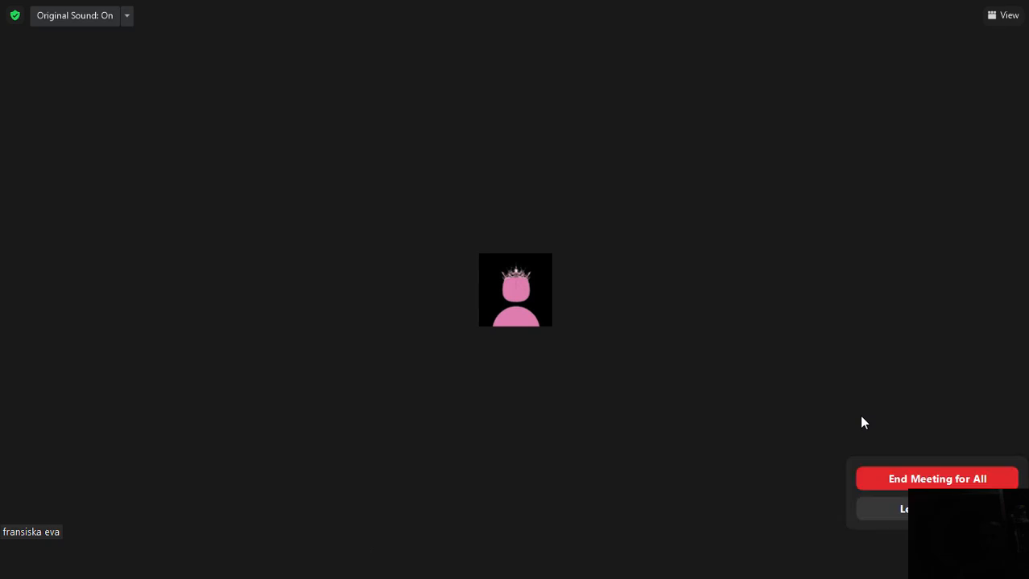
key("Return")
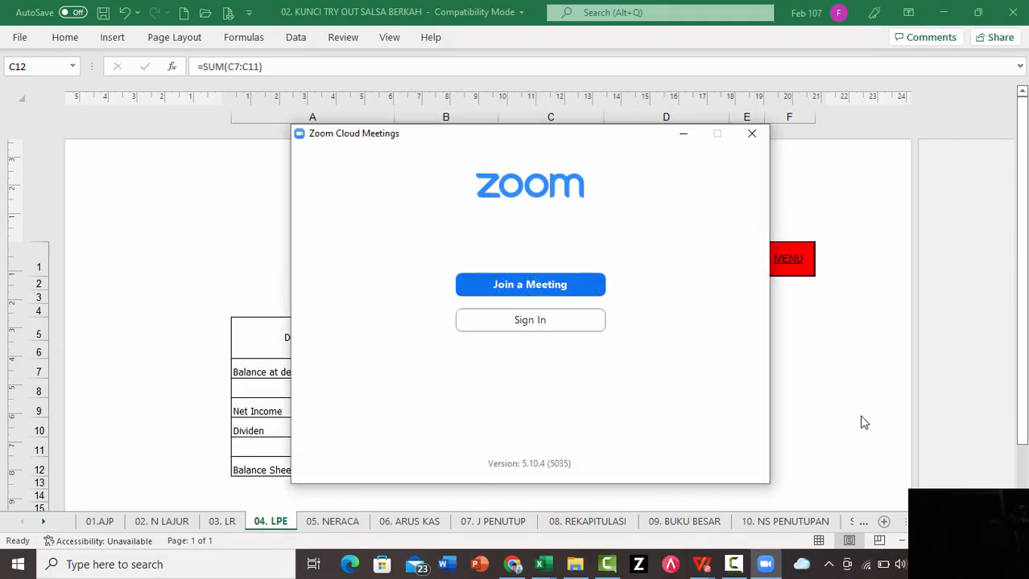
left_click(752, 134)
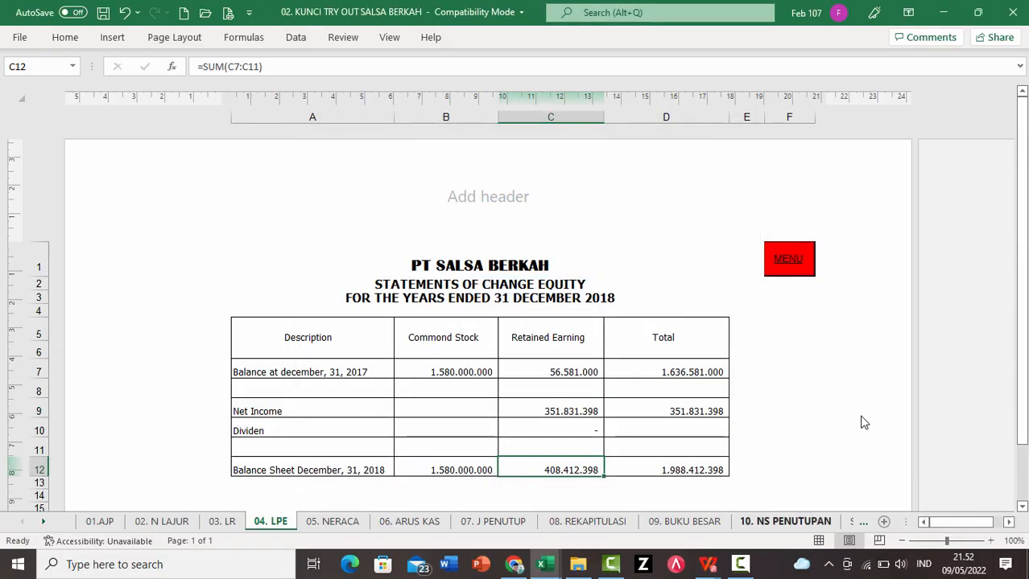
left_click(764, 565)
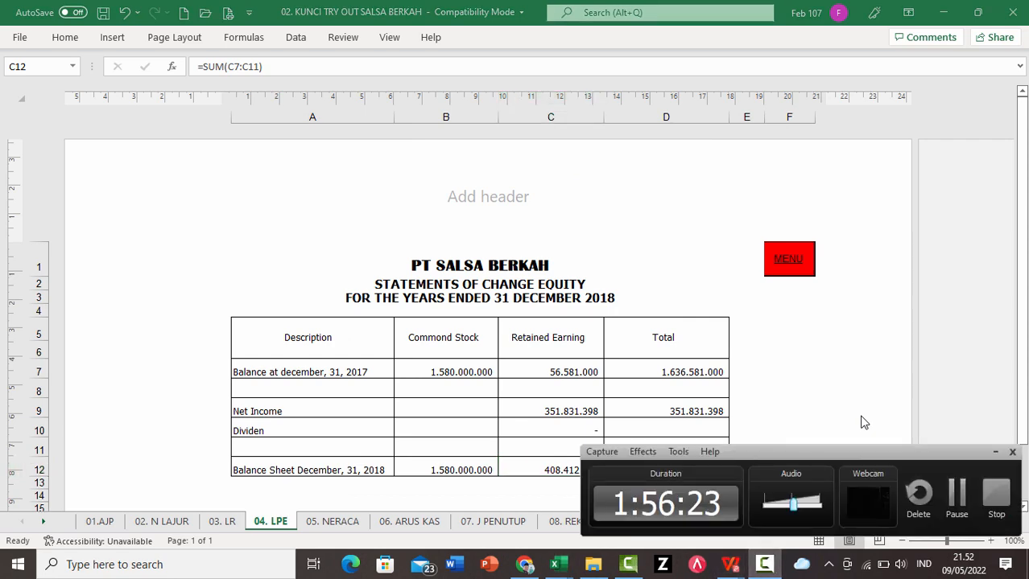